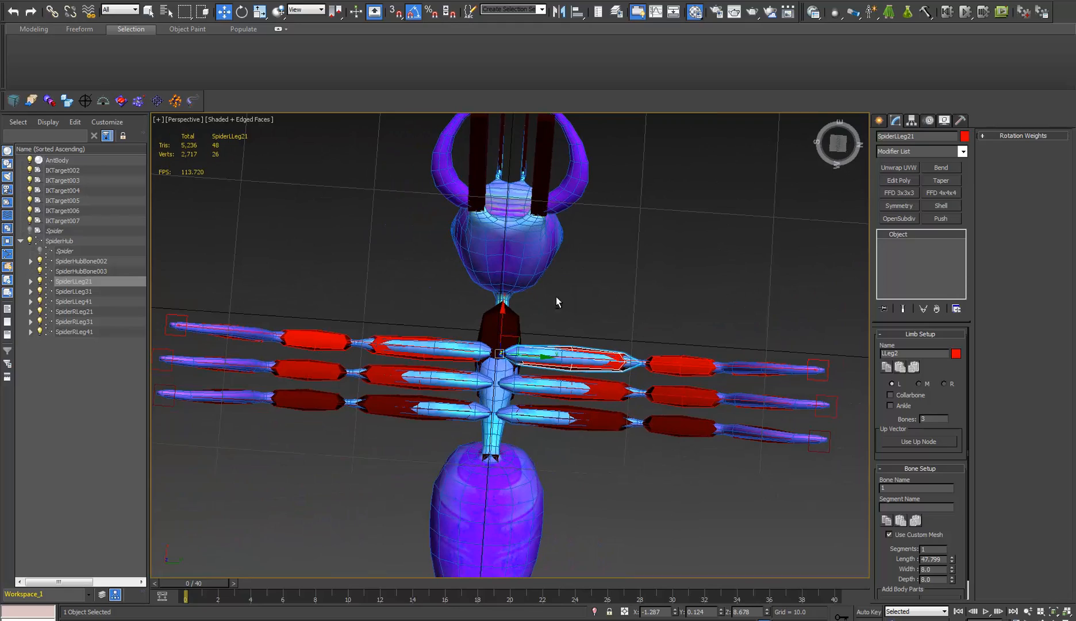
Rename the SpiderHub bone as Ant.
middle_click_drag(557, 300, 452, 305, "alt")
scroll(517, 339, "up", 3)
left_click(451, 305)
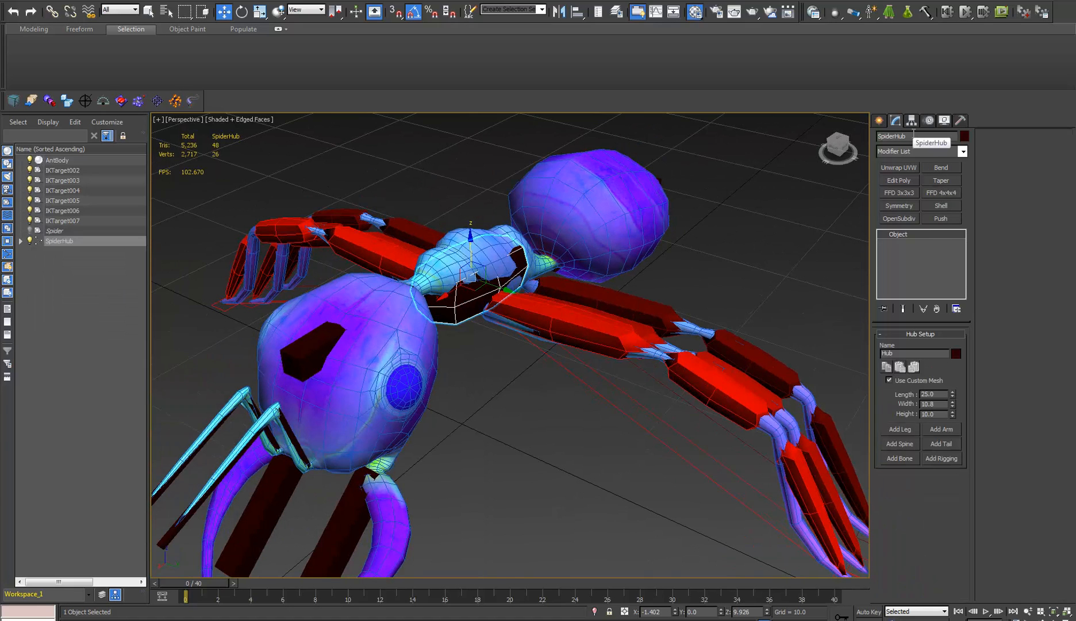
left_click_drag(916, 136, 765, 147)
type("Ant")
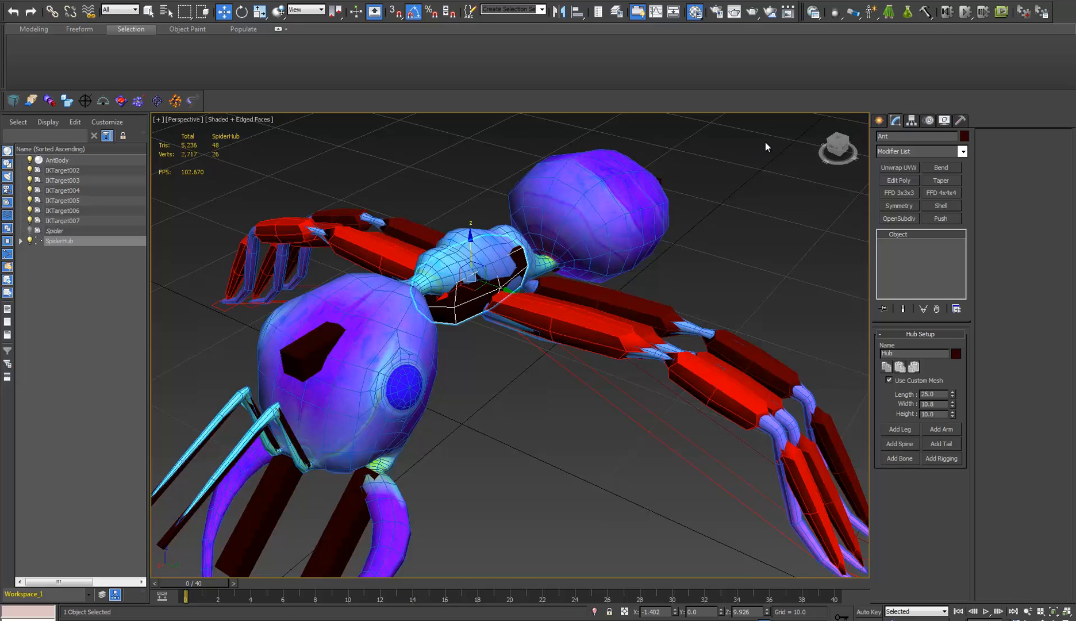
key("Return")
Expand all hierarchy levels in a widened scene explorer and inspect the SpiderHubBone002 branch and the first left leg bone.
left_click(50, 122)
left_click(115, 276)
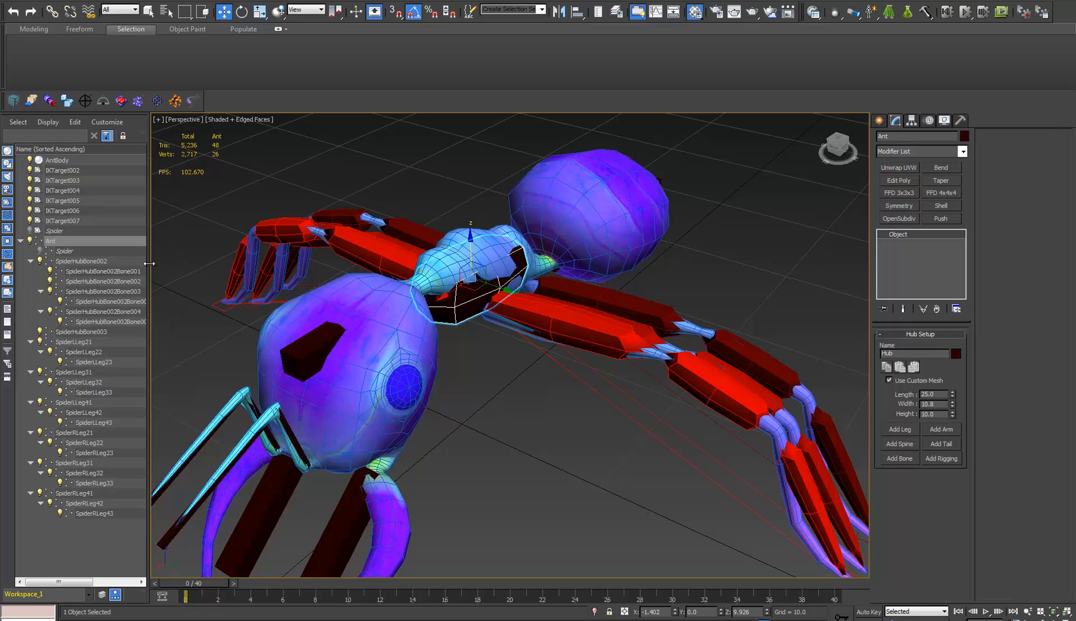
left_click_drag(147, 264, 182, 264)
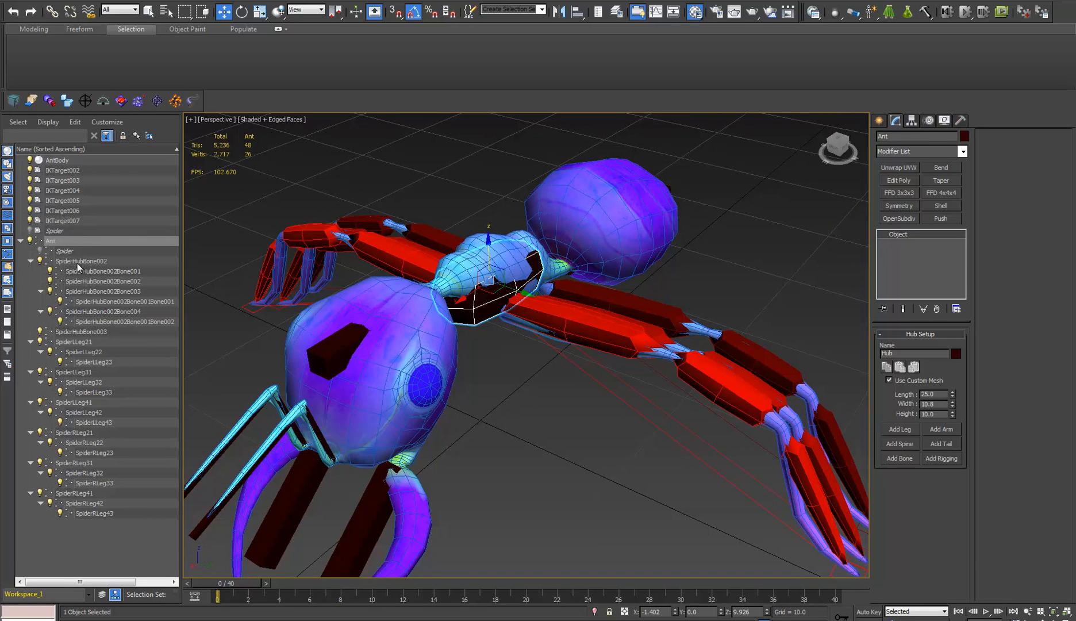
double_click(81, 262)
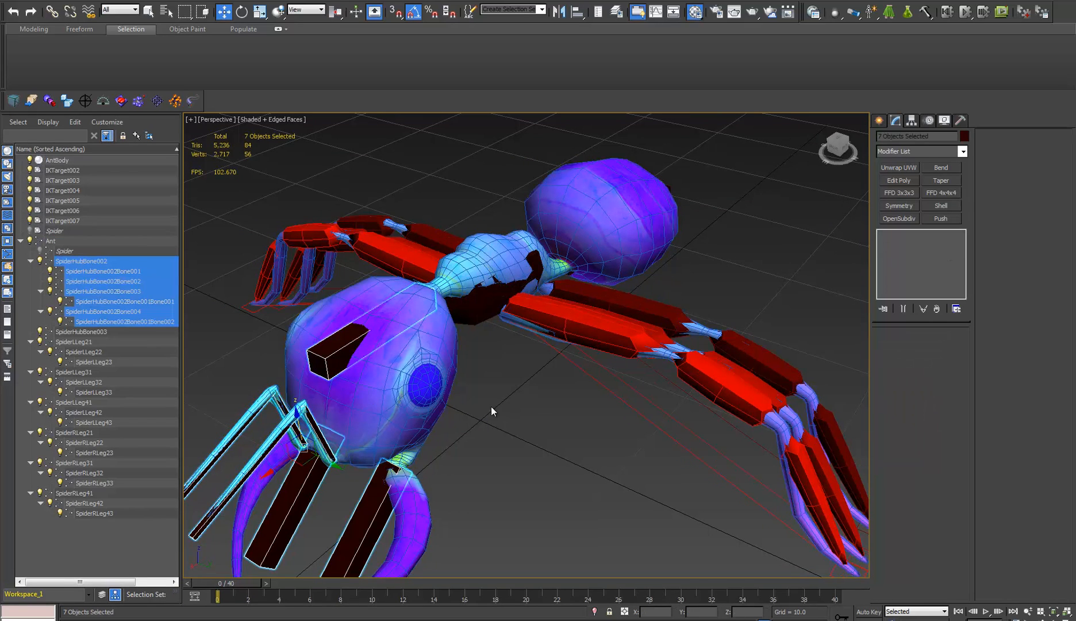
left_click(570, 322)
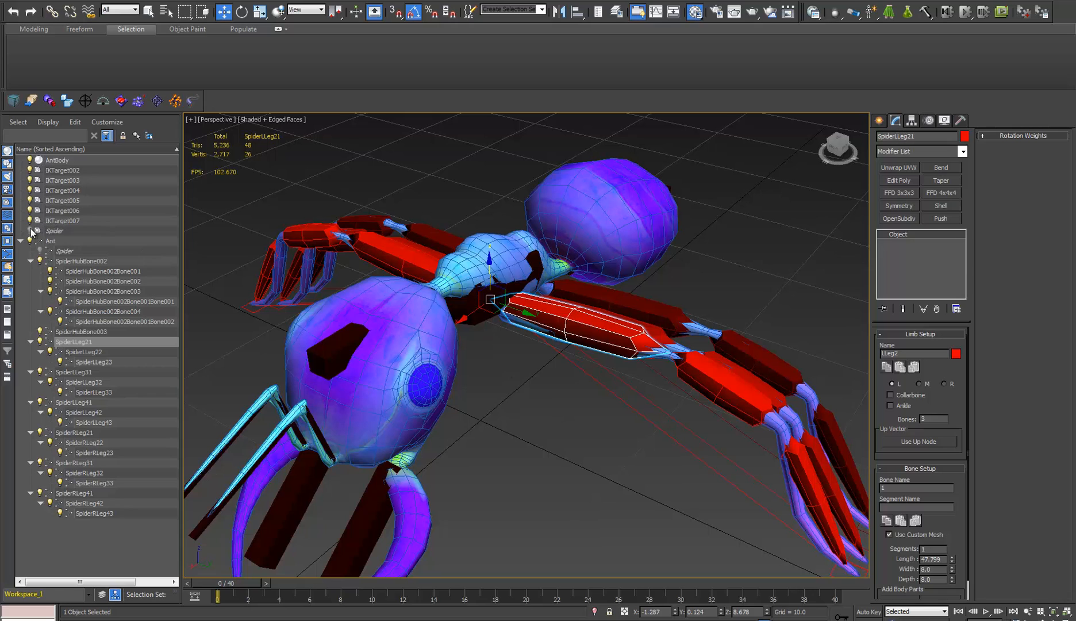
Rename the top-level Spider rig helper as Ant.
left_click(55, 231)
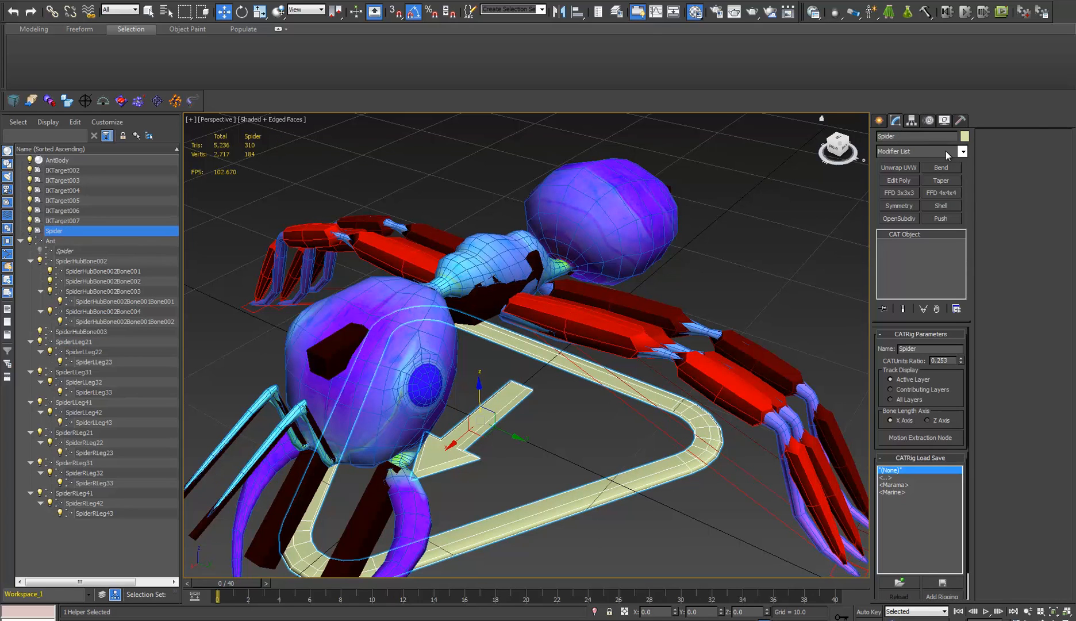
left_click(907, 136)
type("Ant")
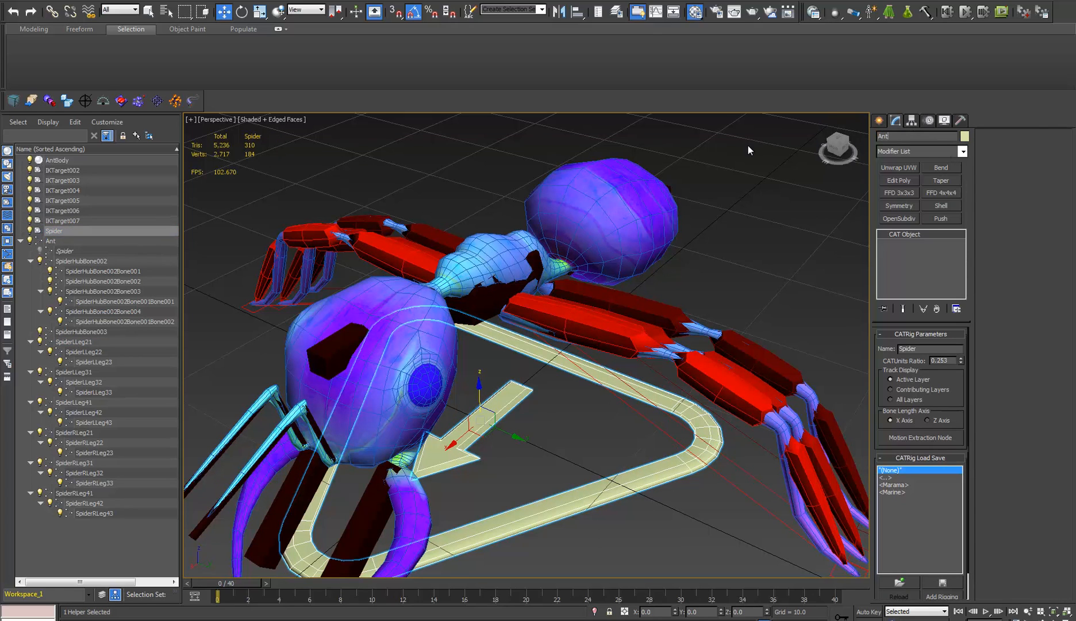
key("Return")
middle_click_drag(447, 339, 461, 318)
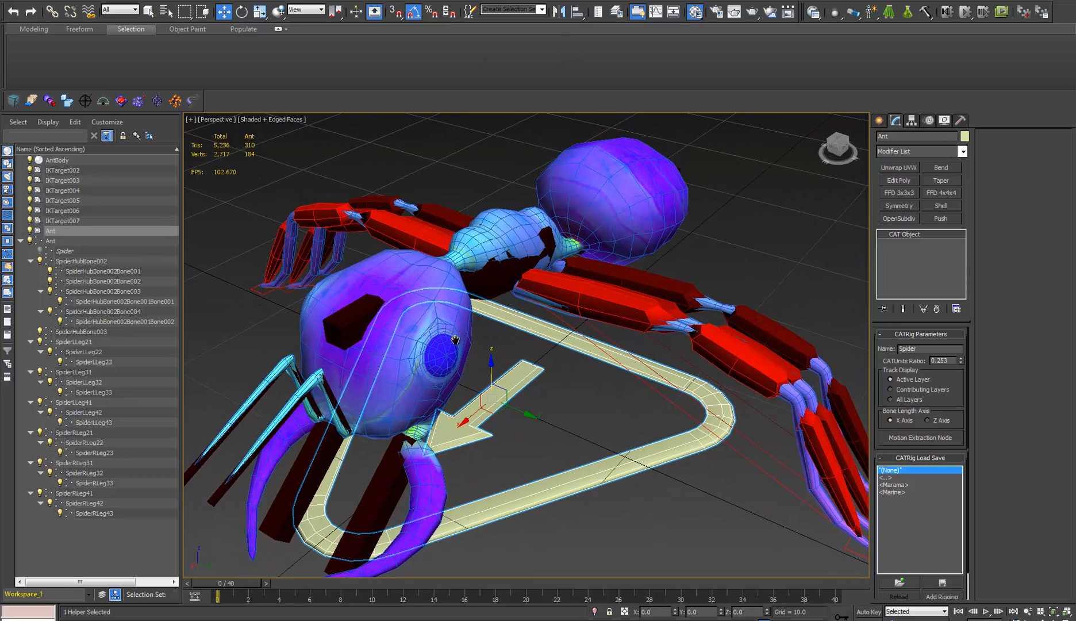
double_click(55, 243)
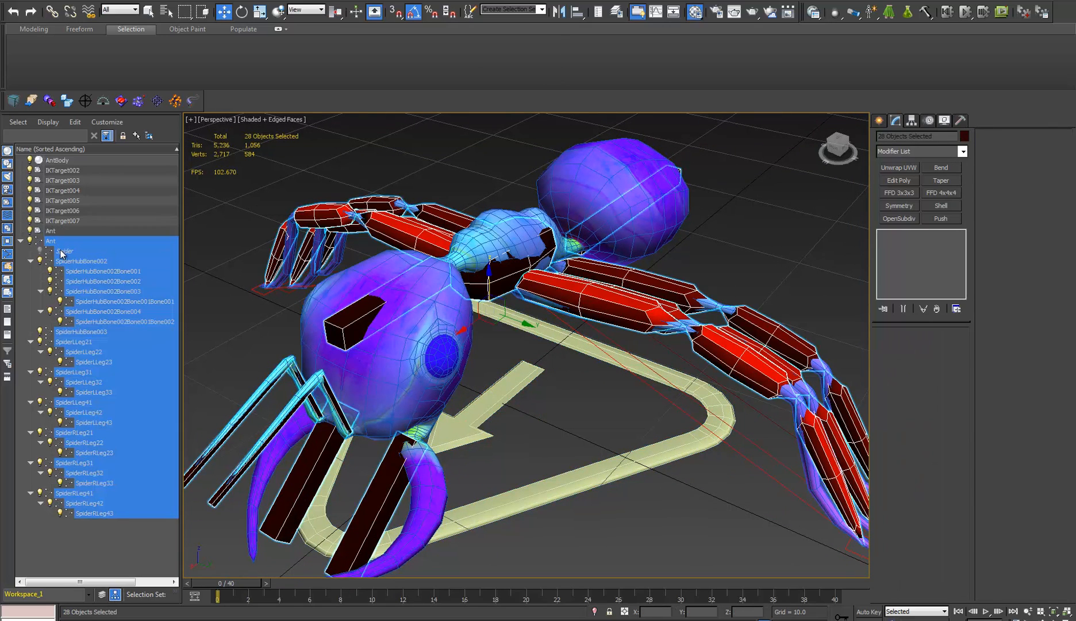
left_click(18, 121)
left_click(48, 175)
left_click(190, 295)
Unhide the hidden Spider bone parented to the Ant hub and view it from the side.
left_click(71, 249)
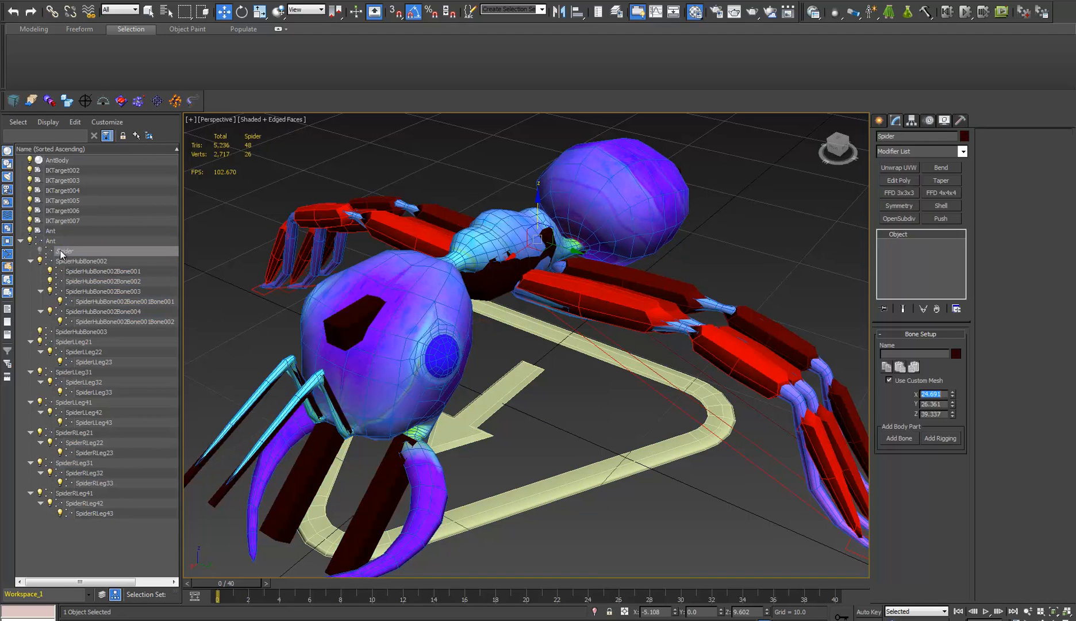
left_click(41, 251)
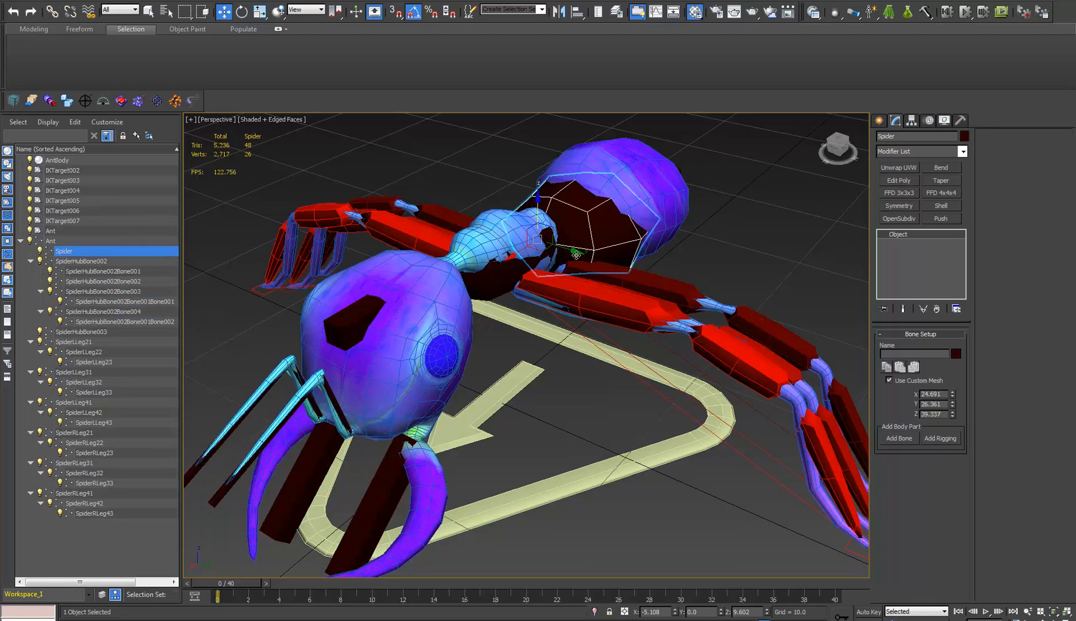
middle_click_drag(574, 255, 560, 351, "alt")
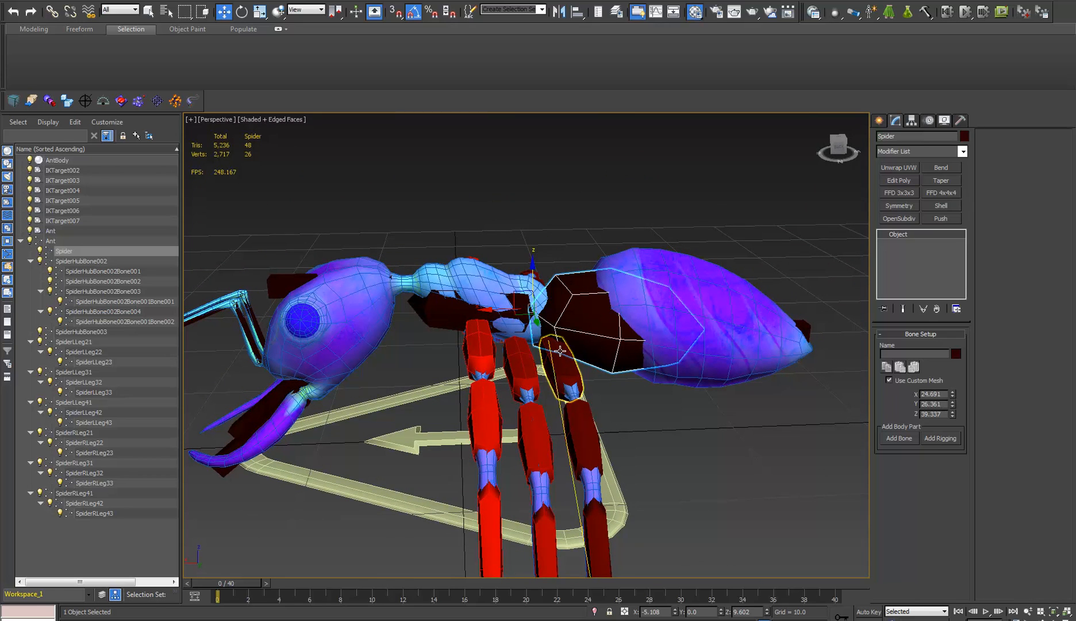
Rename the unhidden Spider bone as Ant.
double_click(906, 136)
type("Ant")
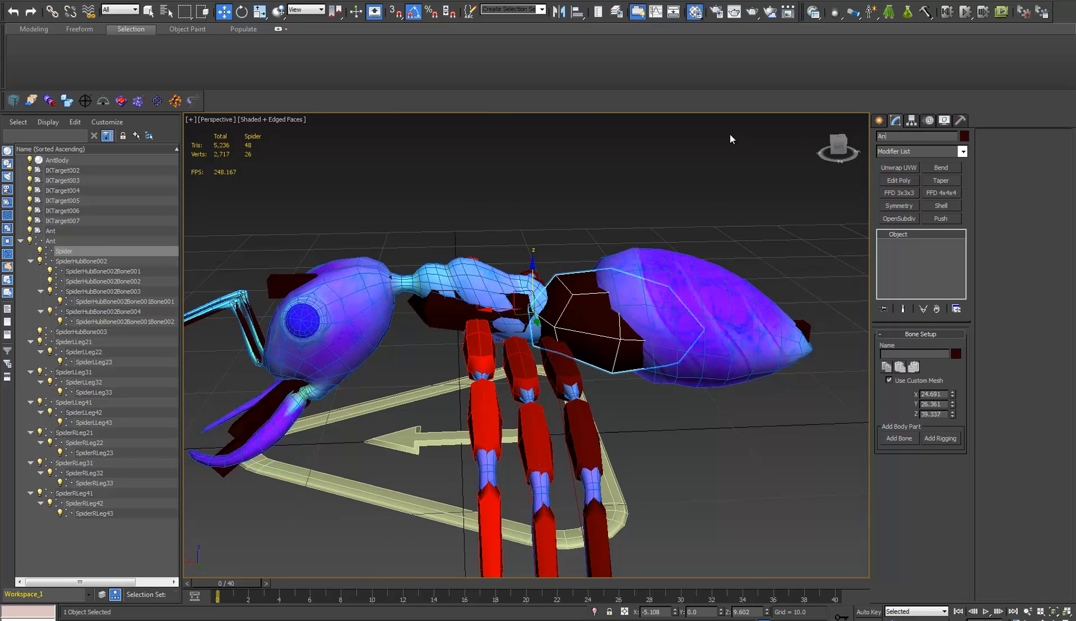
key("Return")
Delete the unhidden extra bone inside the abdomen and select the front left leg's upper bone.
middle_click_drag(417, 329, 878, 326)
key("Delete")
left_click(486, 337)
middle_click_drag(315, 231, 318, 267, "alt")
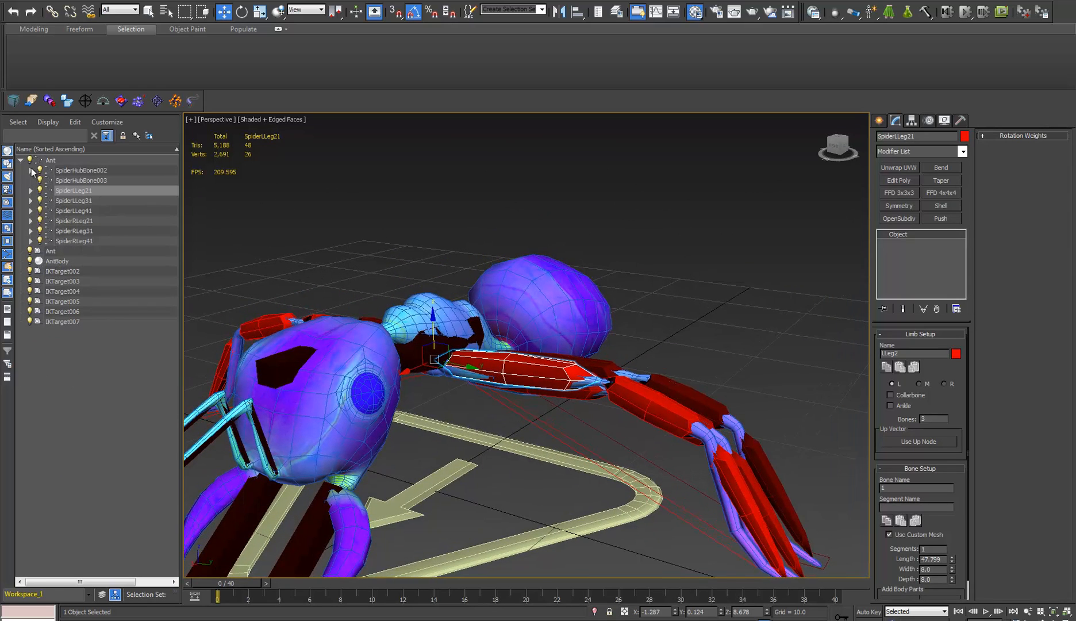
Expand the collapsed bone hierarchy again in the scene explorer and select the head bone SpiderHubBone002.
left_click(48, 122)
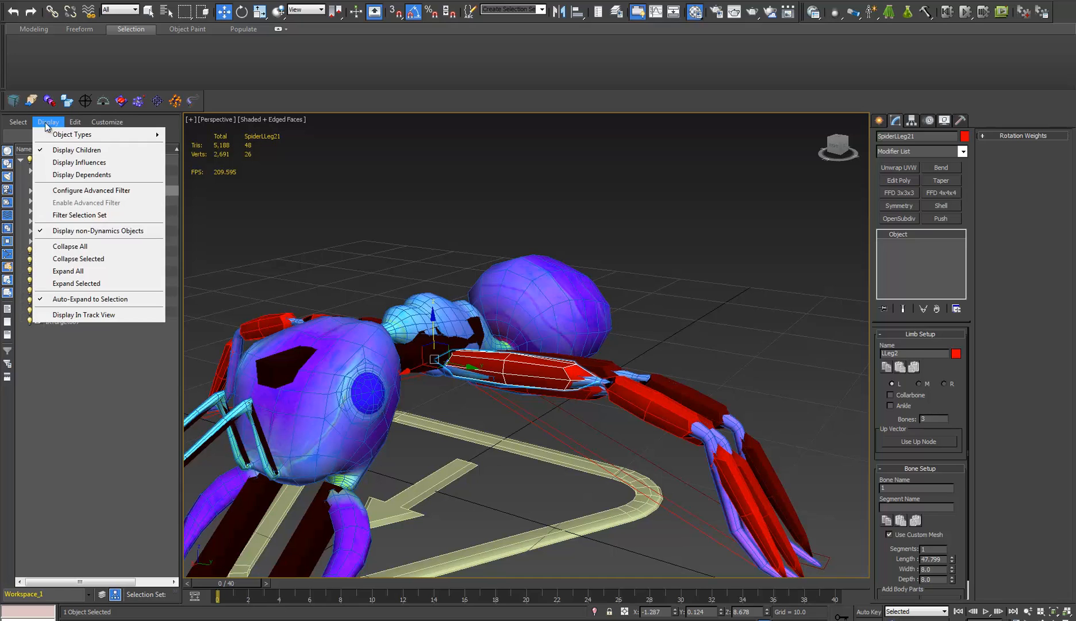
left_click(83, 271)
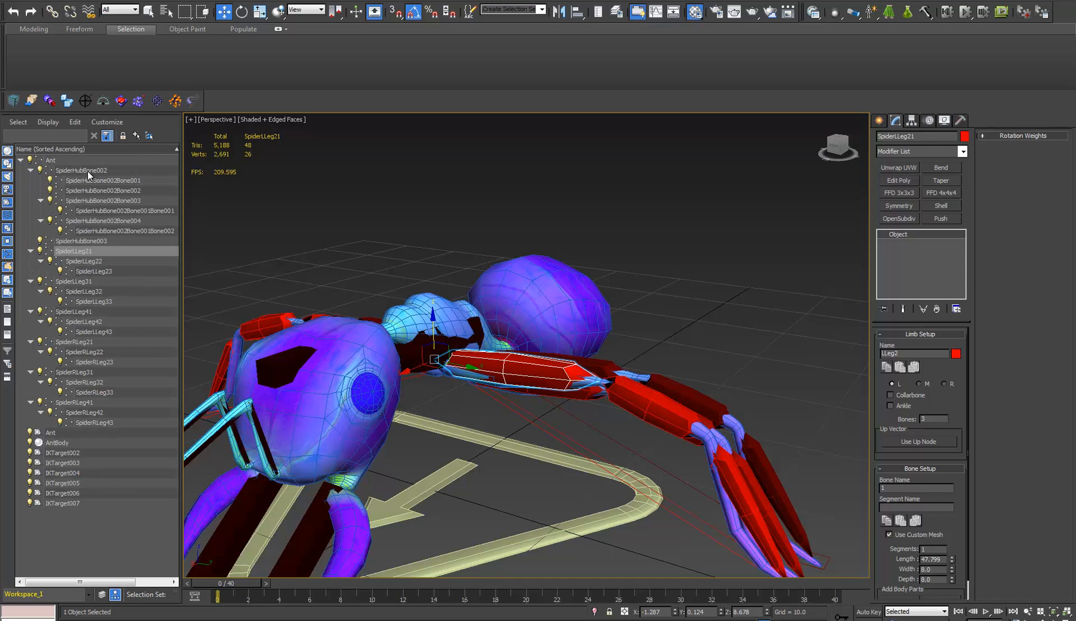
left_click(87, 170)
middle_click_drag(420, 353, 493, 330, "alt")
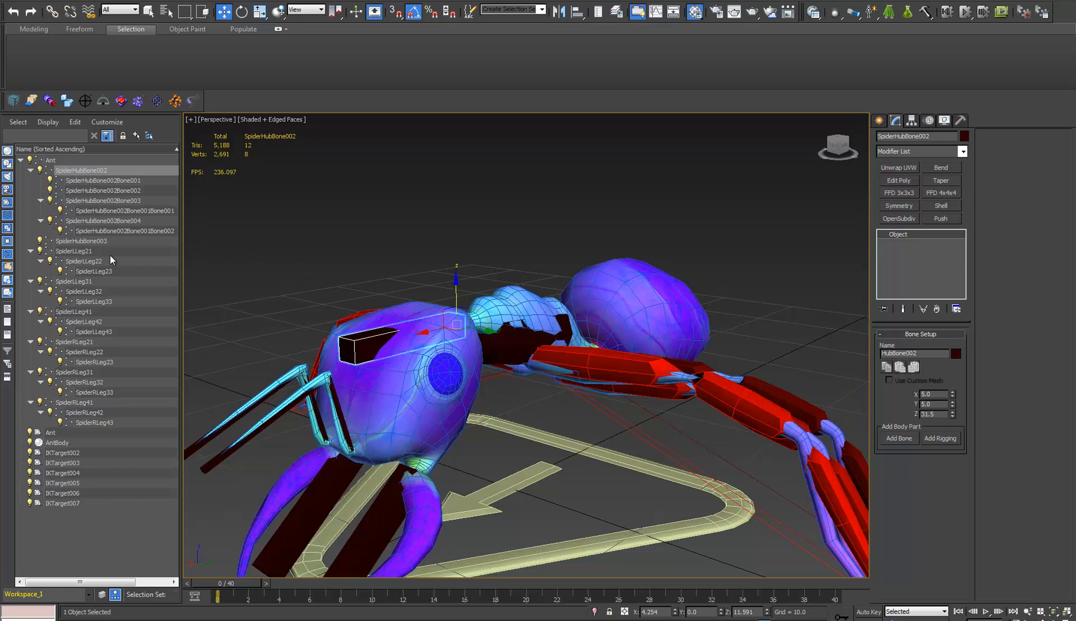
Set the bone name of SpiderHubBone003 to Abdomen in its bone setup.
left_click(85, 242)
mouse_move(417, 325)
middle_mouse_down("alt")
mouse_move(384, 344)
mouse_move(385, 330)
mouse_move(432, 318)
middle_mouse_up("alt")
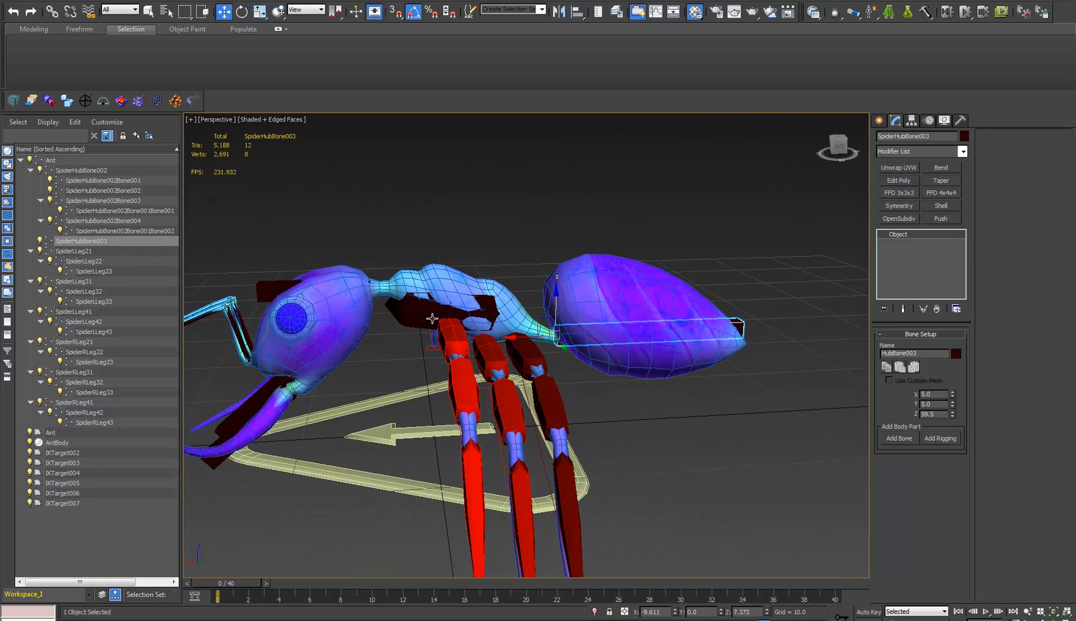
double_click(924, 353)
type("Abdomen")
key("Return")
middle_click_drag(535, 357, 801, 386)
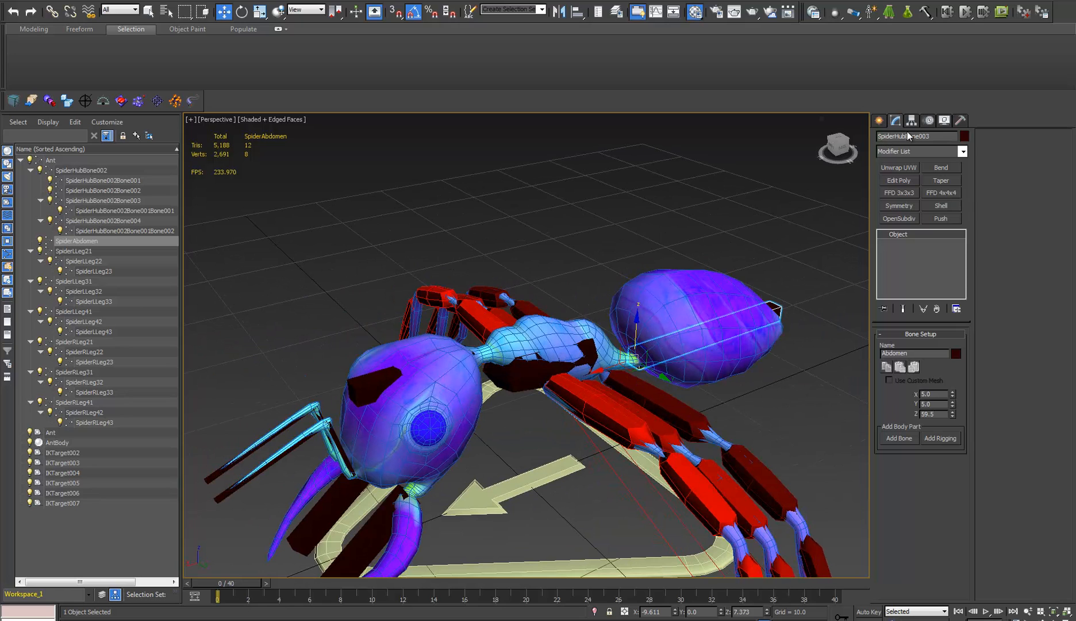
left_click(792, 319)
left_click(779, 310)
middle_click_drag(369, 320, 404, 256)
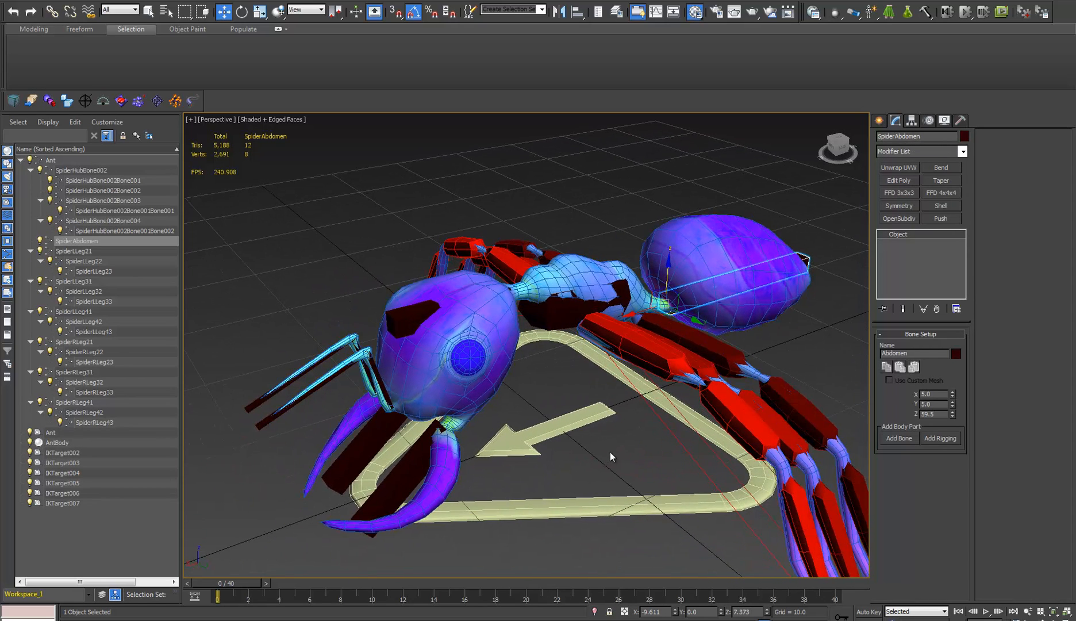
Set the CATRig name parameter of the Ant rig helper to Ant.
left_click(579, 426)
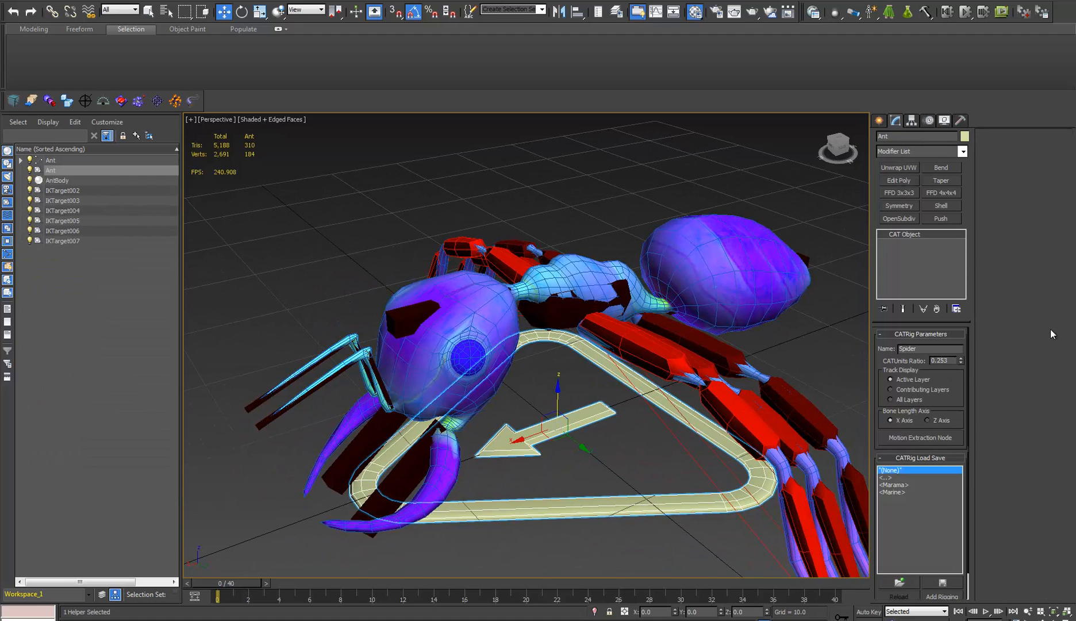
double_click(947, 349)
type("Ant")
key("Return")
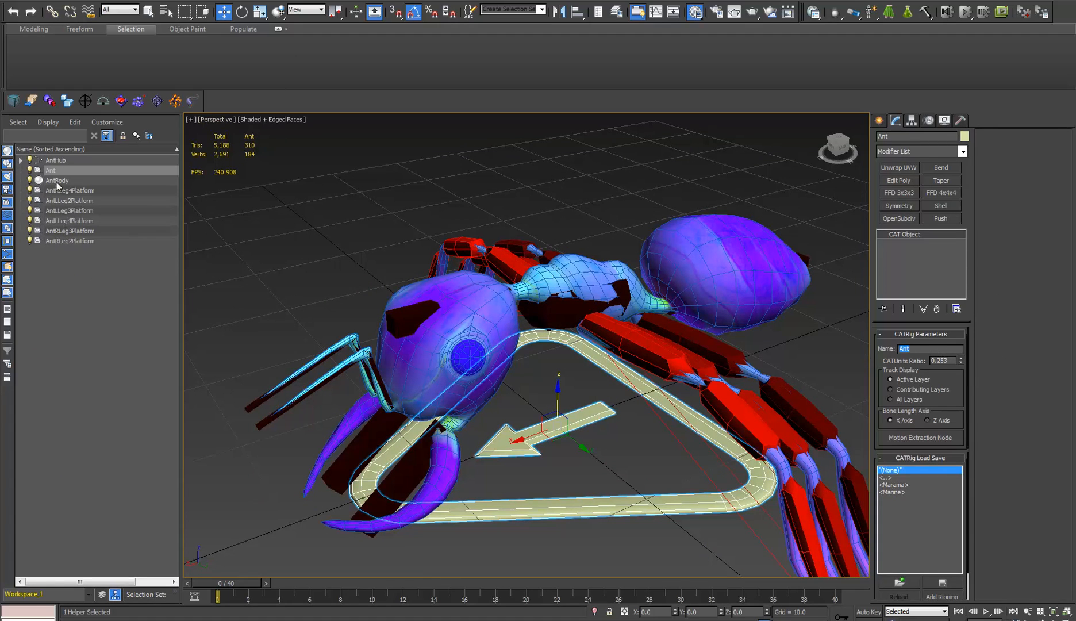
Expand every level of the AntHub hierarchy to review the bone names.
left_click(47, 122)
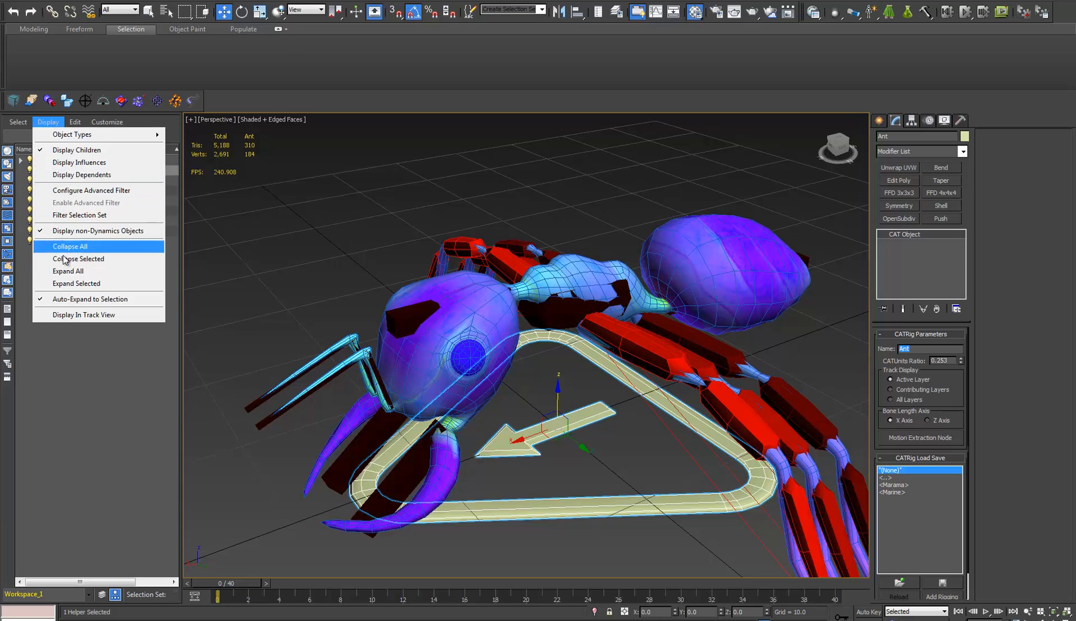
left_click(74, 272)
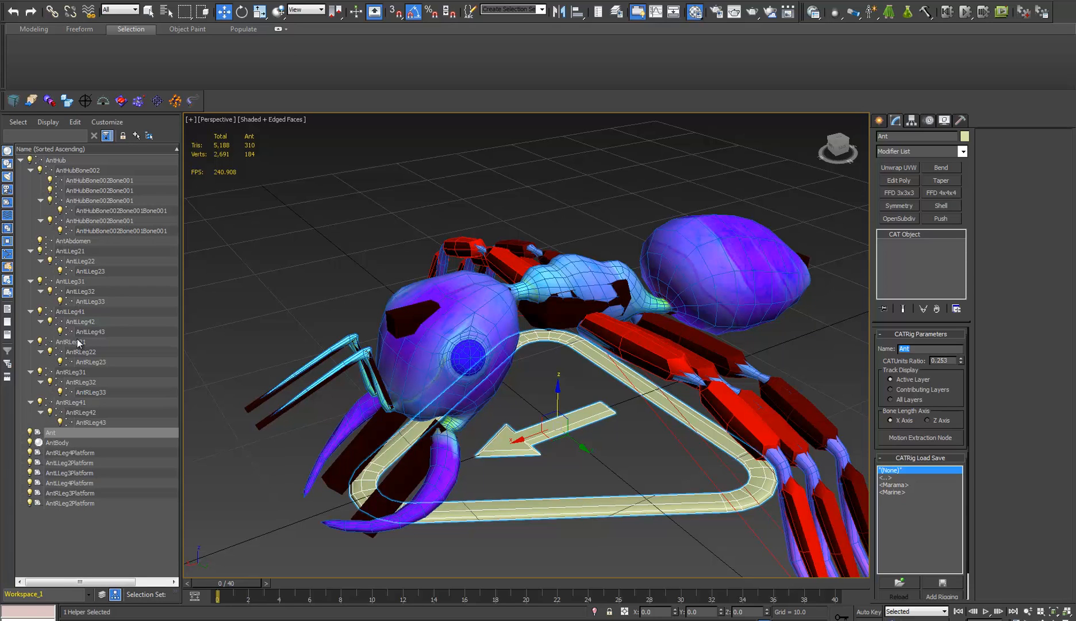
middle_click_drag(545, 288, 524, 276)
Rename the three left limbs from front to back as LLeg1, LLeg2 and LLeg3.
left_click(613, 326)
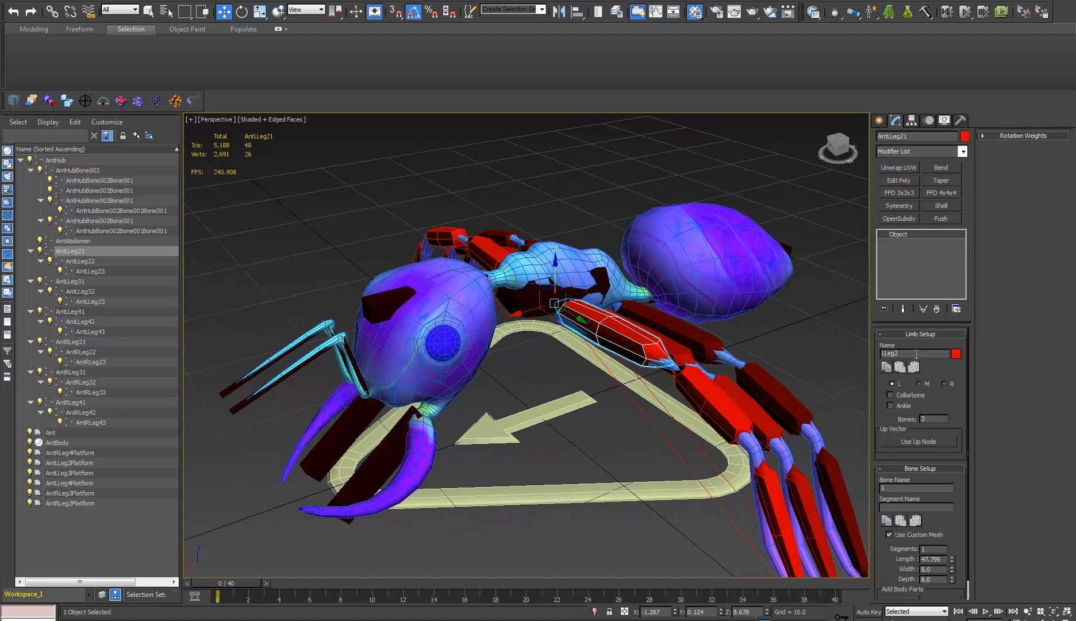
type("1")
left_click(668, 340)
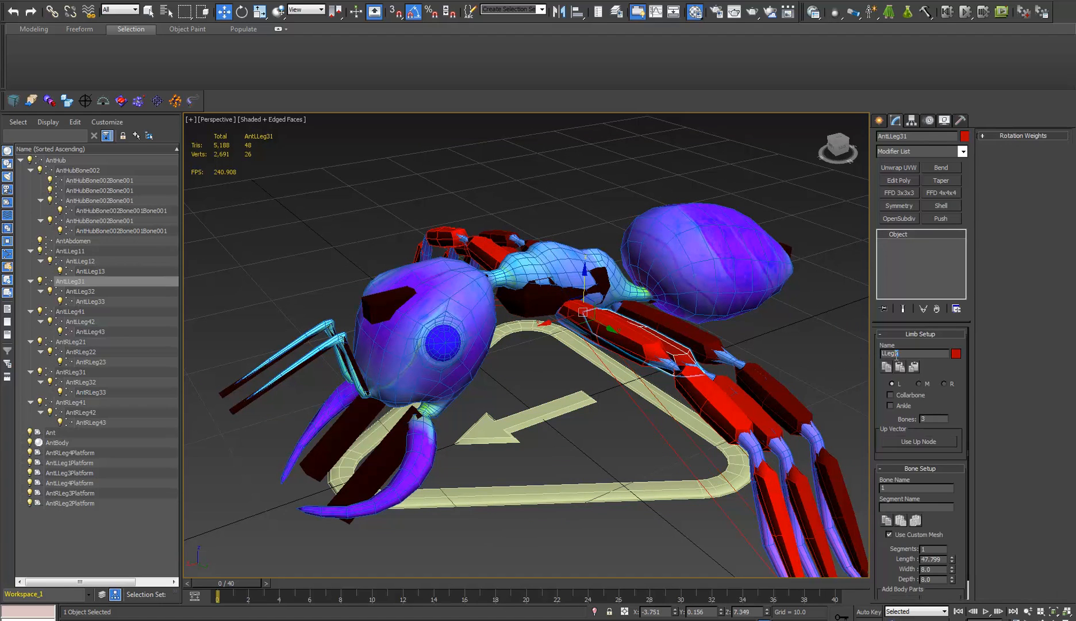
type("2")
left_click(703, 339)
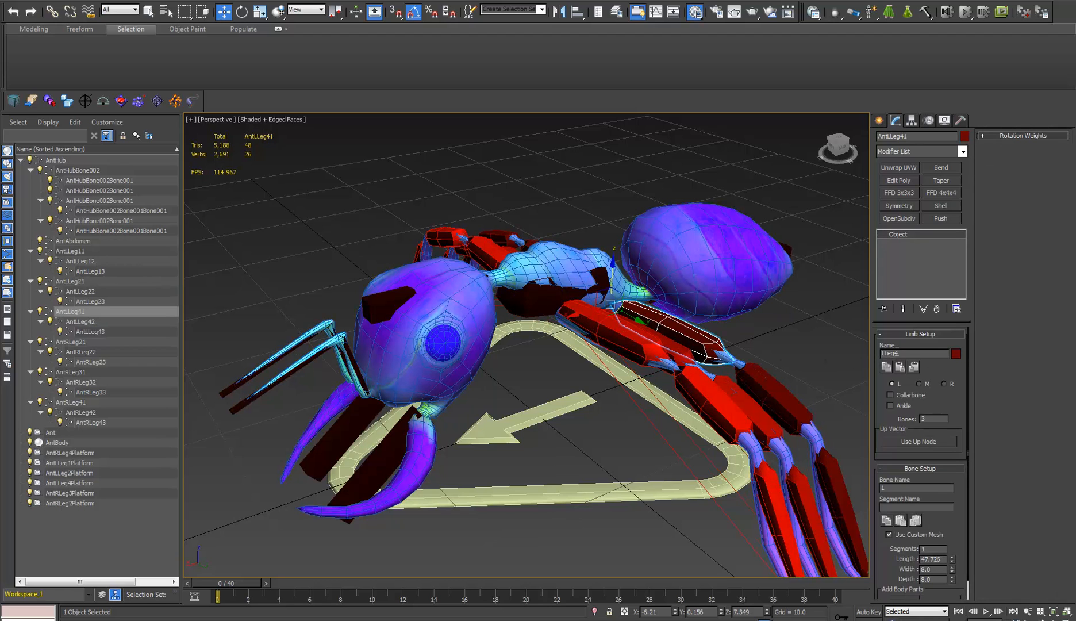
type("3")
middle_click_drag(609, 332, 525, 295, "alt")
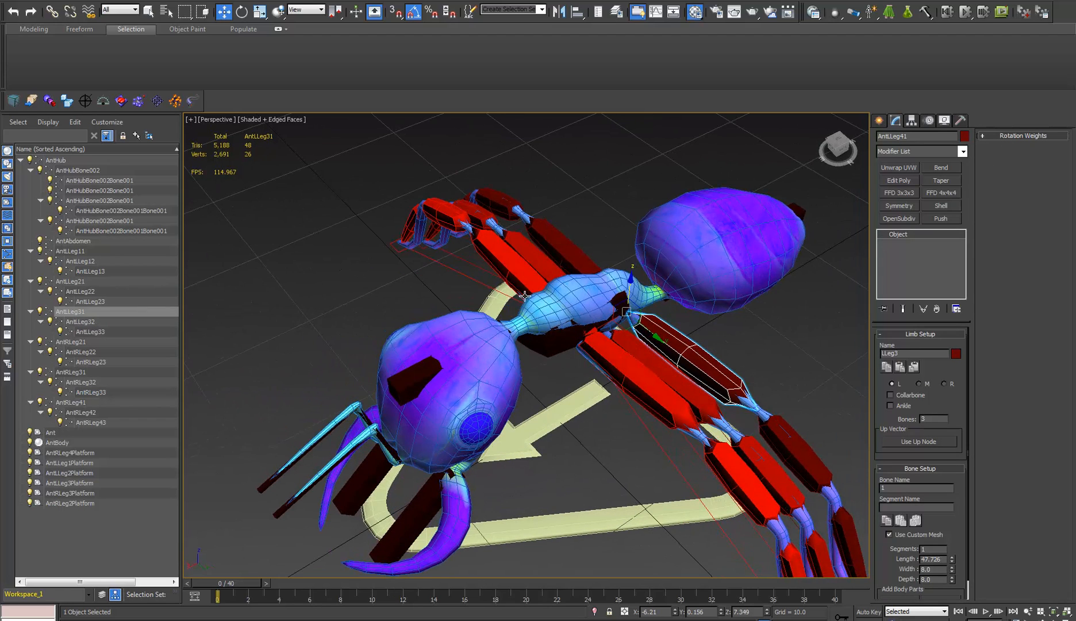
Rename the three right limbs from front to back as RLeg1, RLeg2 and RLeg3.
left_click(524, 292)
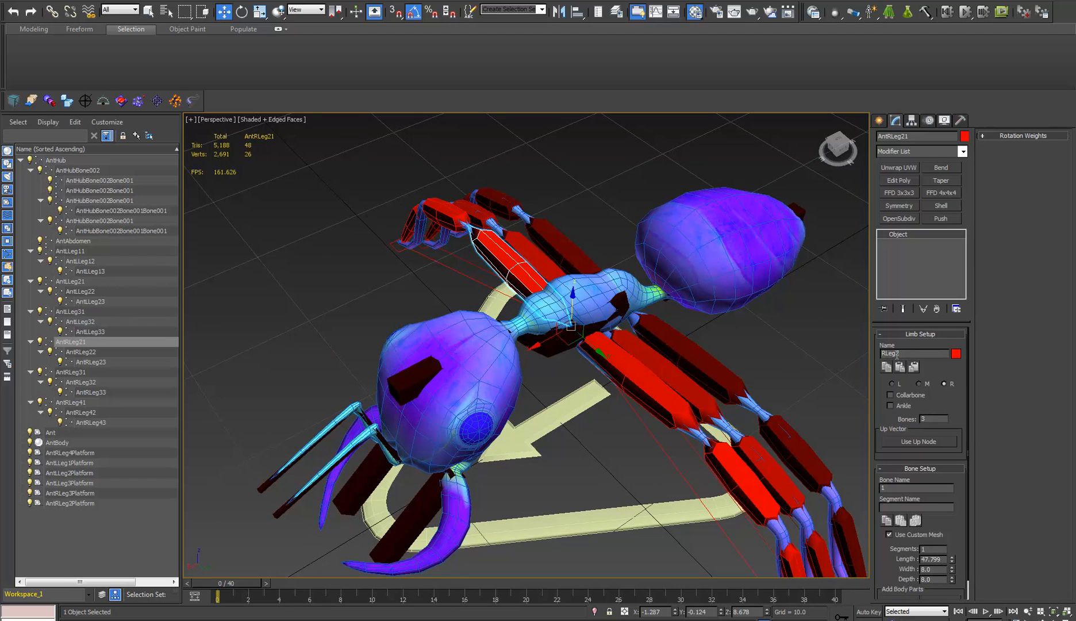
type("1")
middle_click_drag(740, 351, 493, 362, "alt")
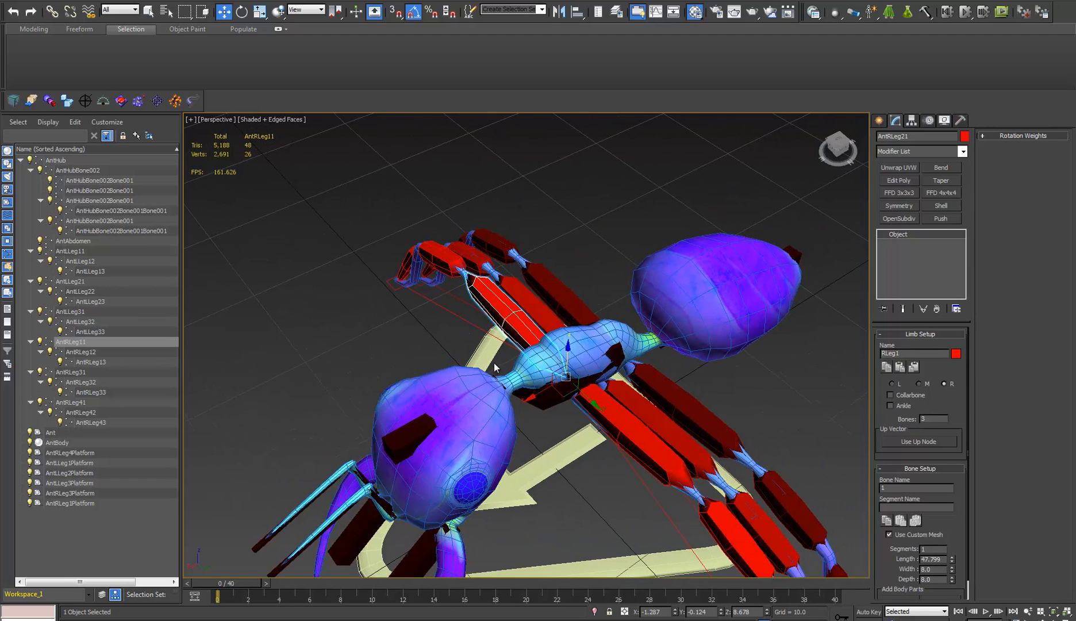
left_click(527, 306)
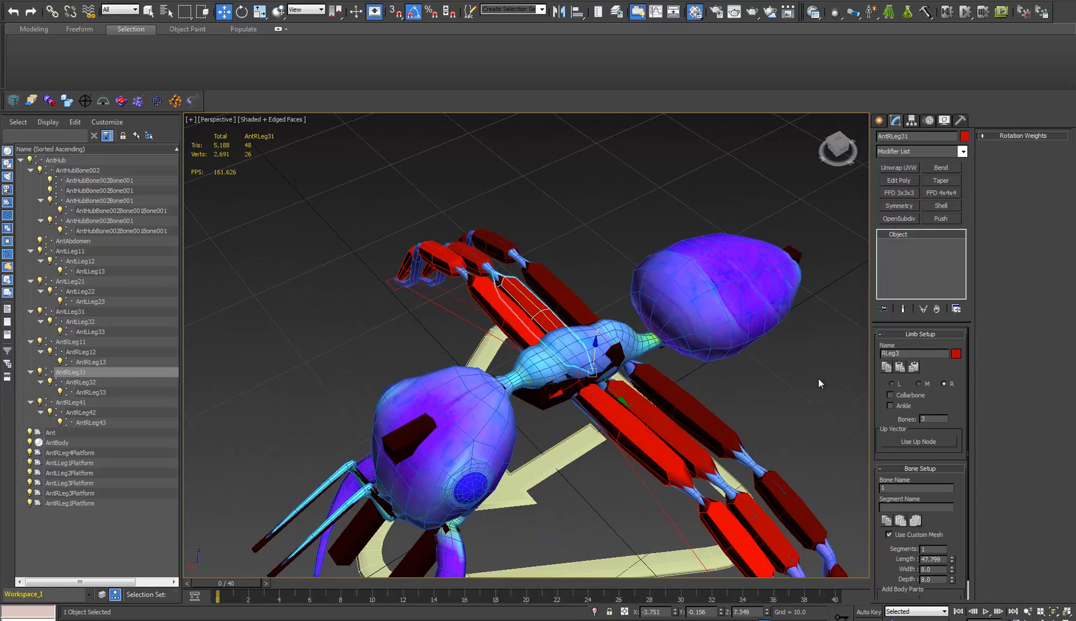
left_click_drag(900, 354, 895, 355)
type("2")
key("Left")
type("g")
left_click(563, 301)
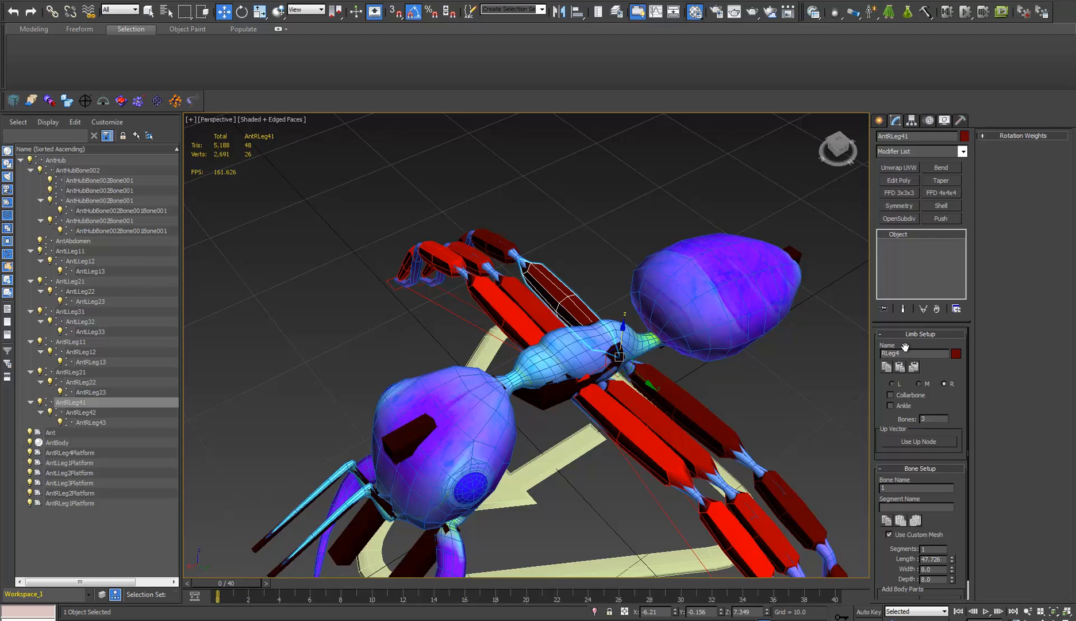
middle_click_drag(663, 459, 604, 382)
Check the front left leg's limb name and the rig helper's CATRig name parameter.
left_click(628, 409)
left_click(628, 409)
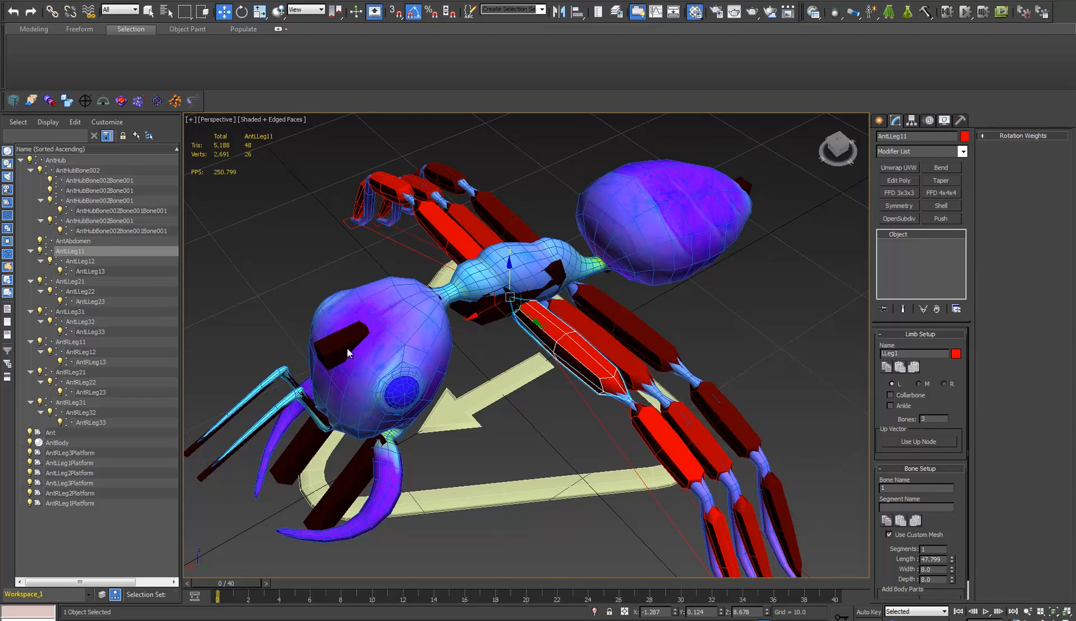
left_click(495, 393)
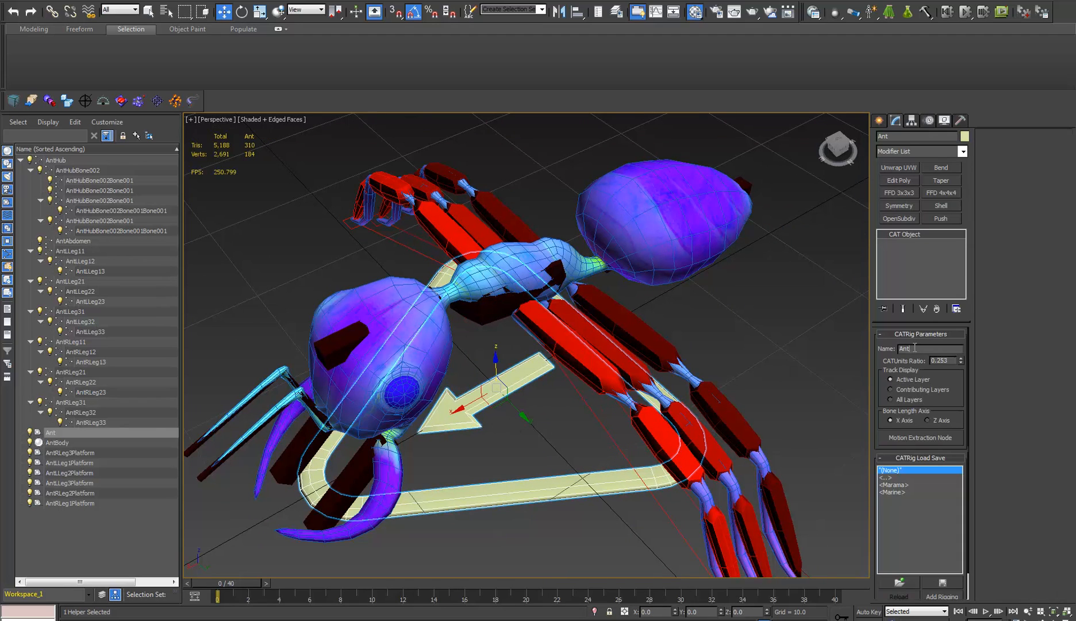
Set the rig helper's CATRig name to Ant_ and check the resulting name on the front left leg's upper bone.
key("Return")
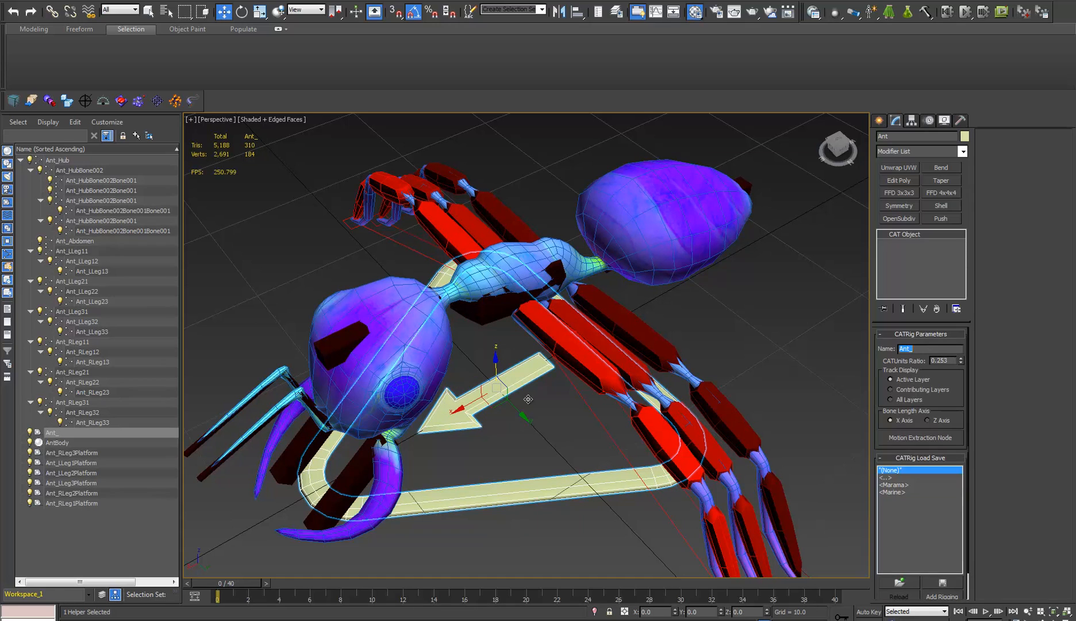
left_click(570, 348)
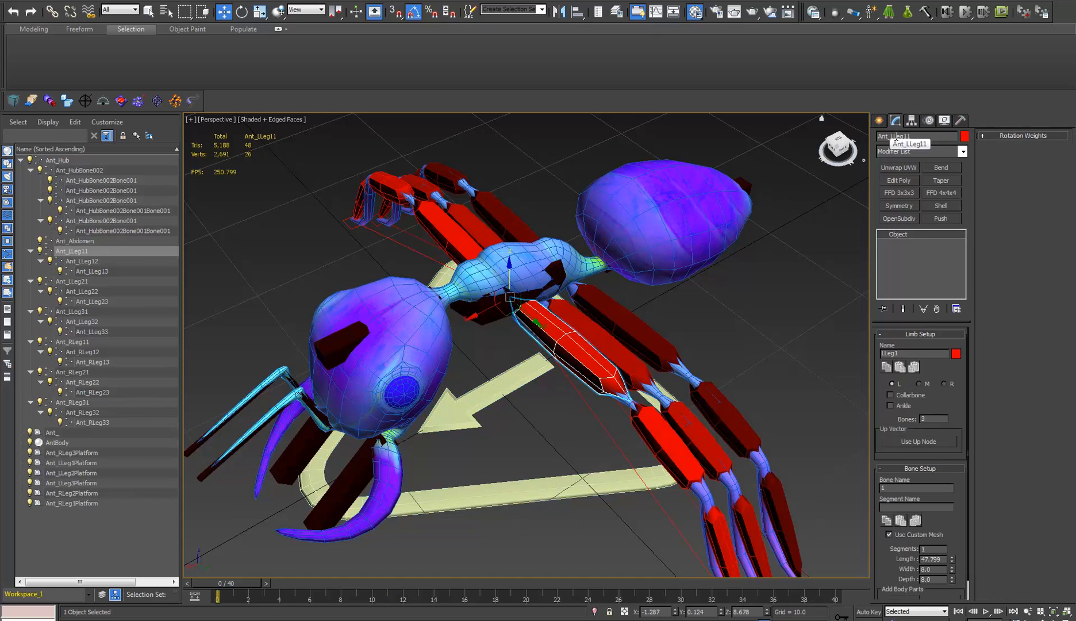
Rename the bone inside the ant's head as Head.
middle_click_drag(596, 371, 577, 318)
left_click(349, 295)
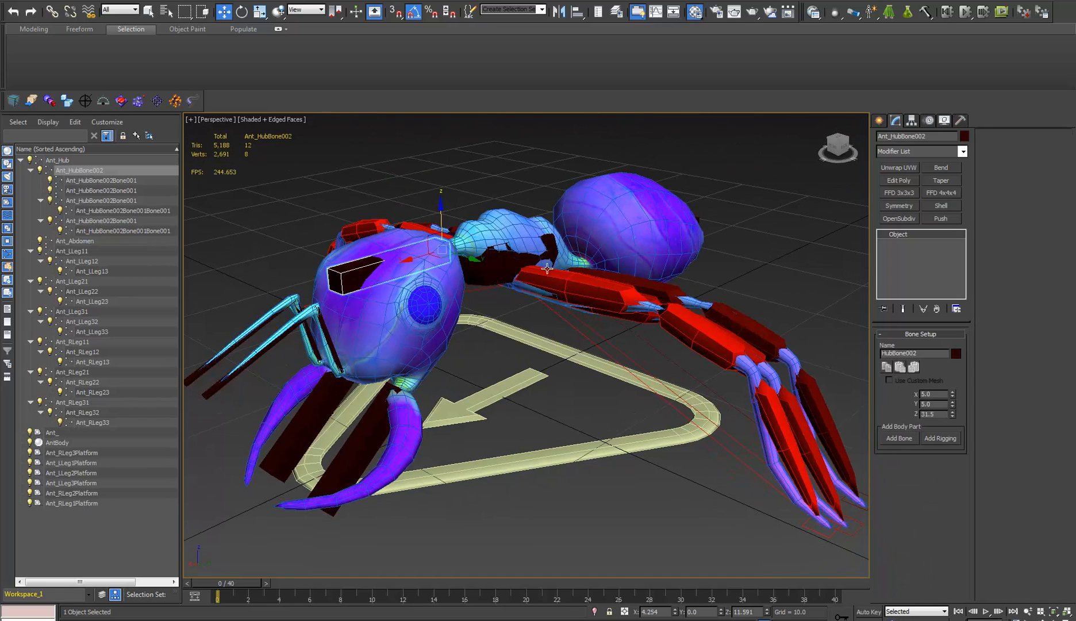
double_click(936, 354)
type("Head")
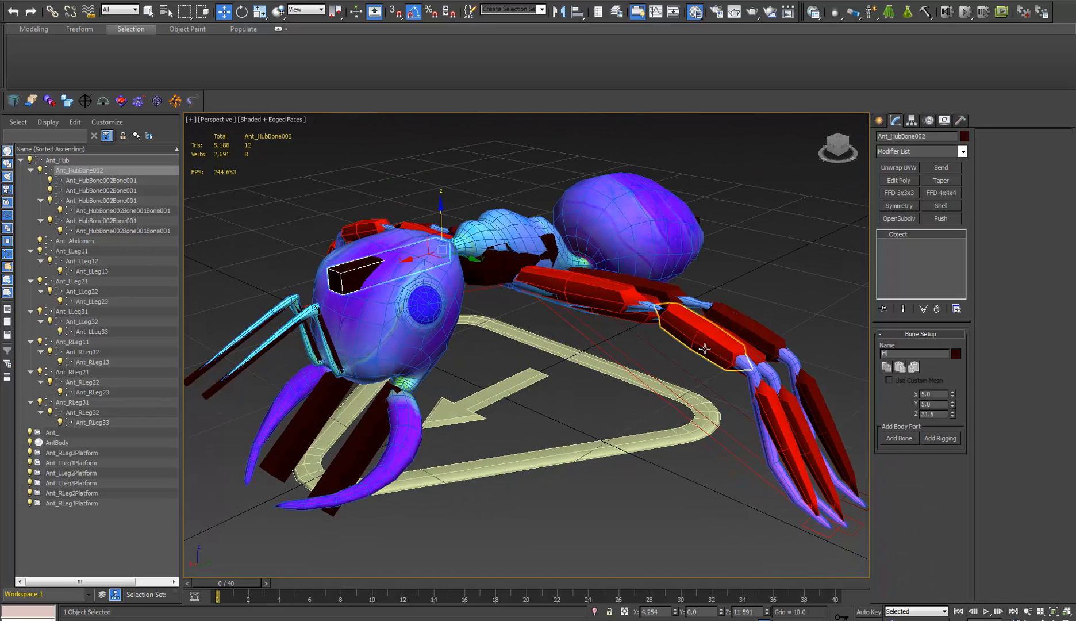
key("Return")
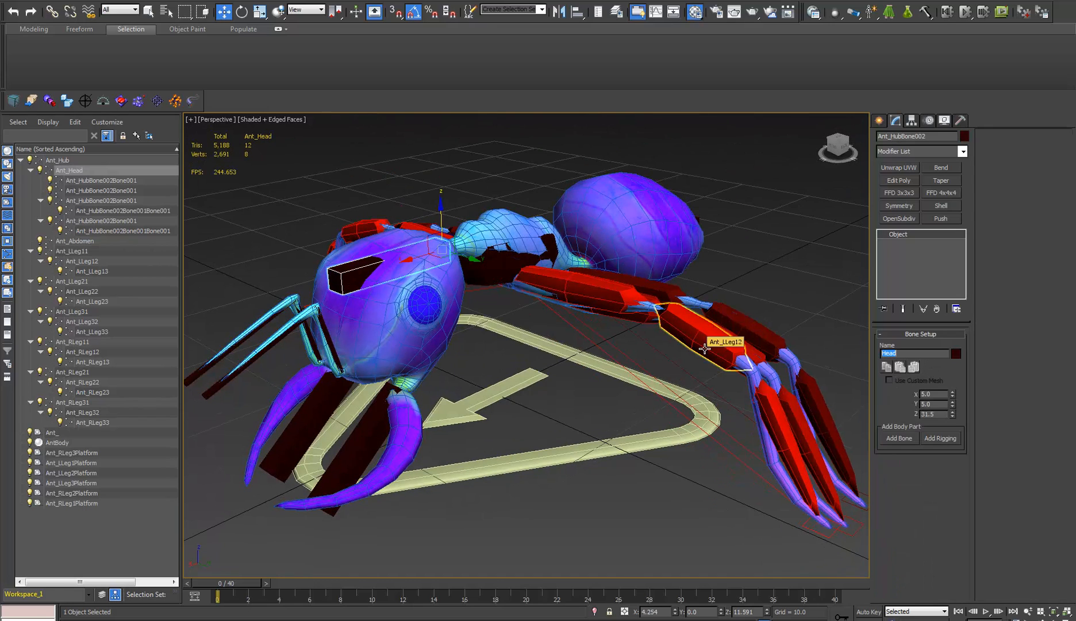
Rename the left mandible's bone as Mandible_Left.
left_click(353, 442)
double_click(873, 353)
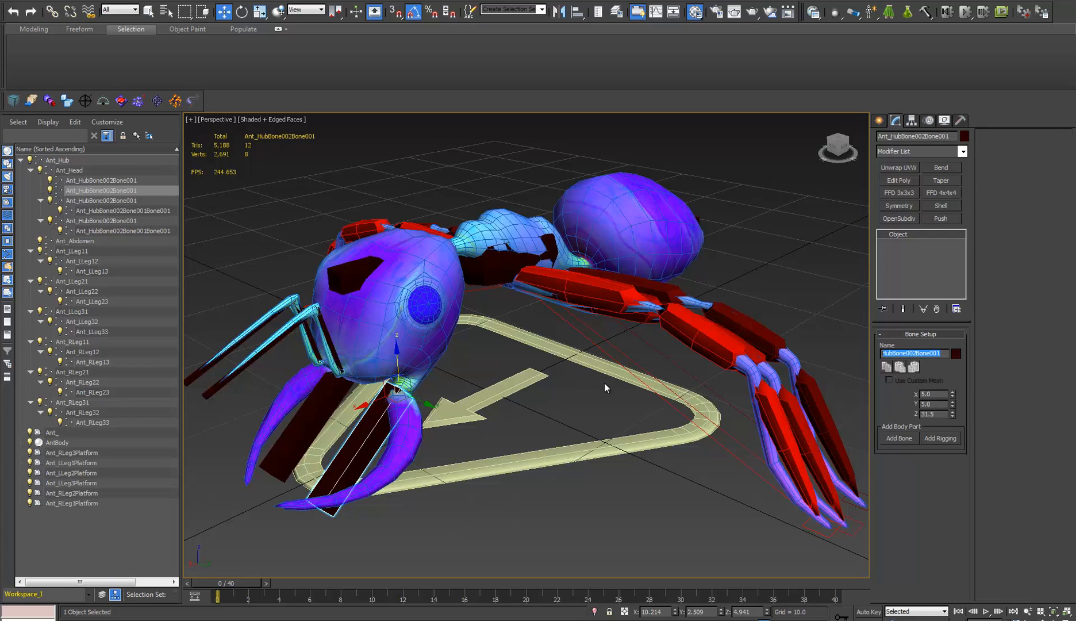
type("Mad")
key("Return")
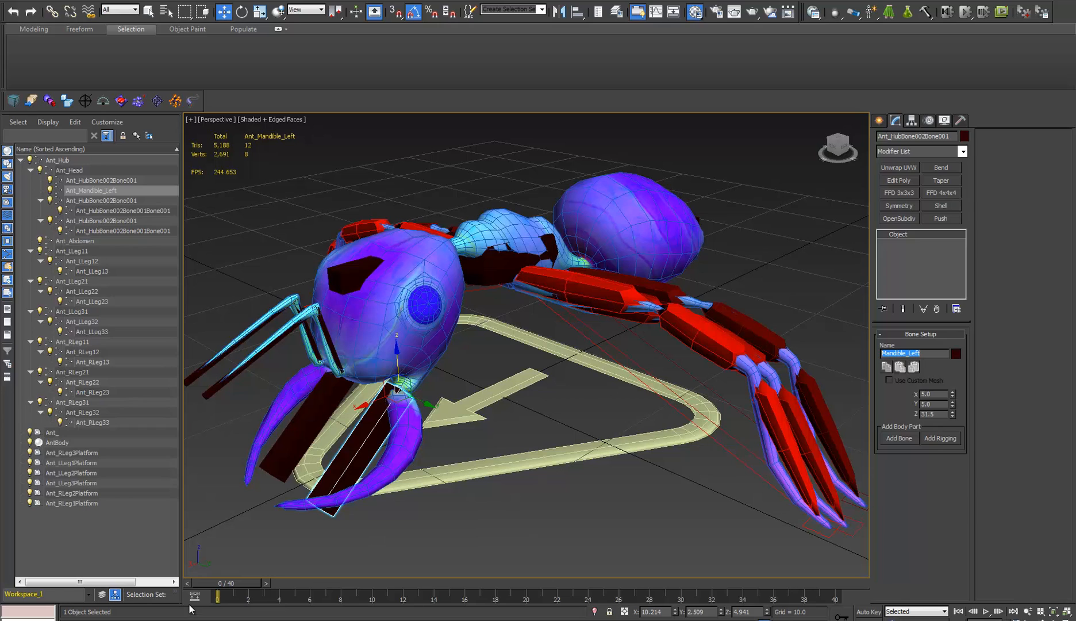
Rename the right mandible's bone as Mandible_Right.
left_click(283, 441)
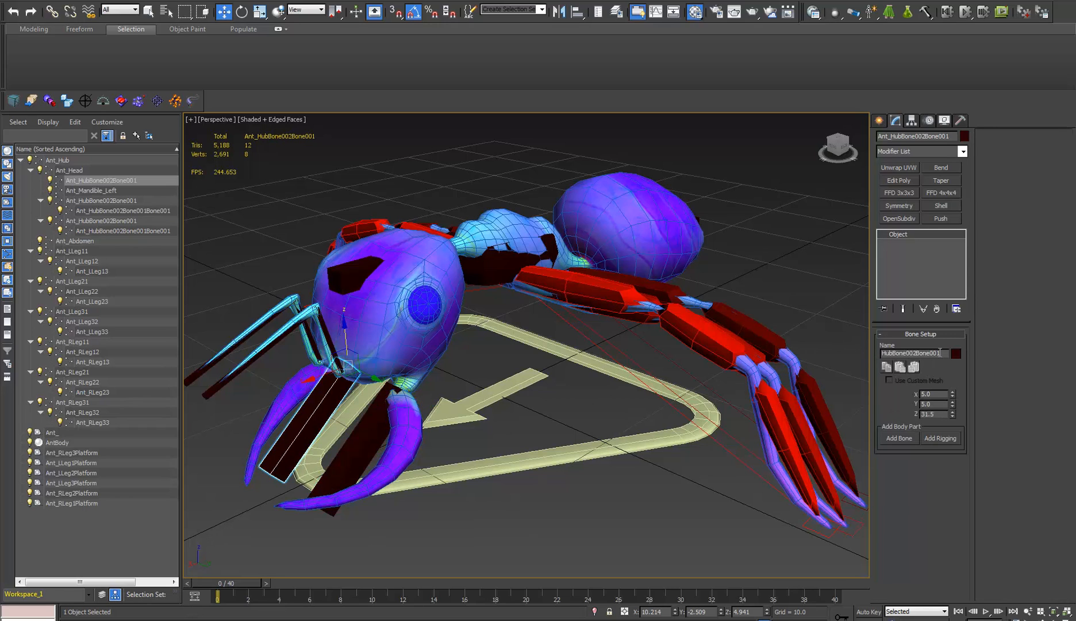
double_click(941, 352)
type("Mandible")
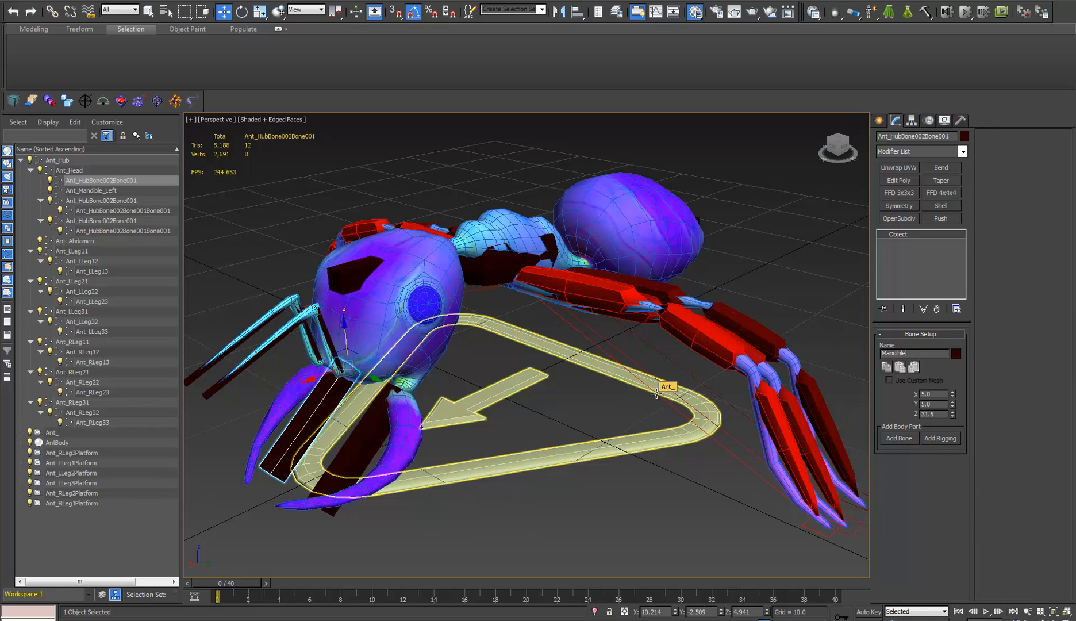
type("_Right")
key("Return")
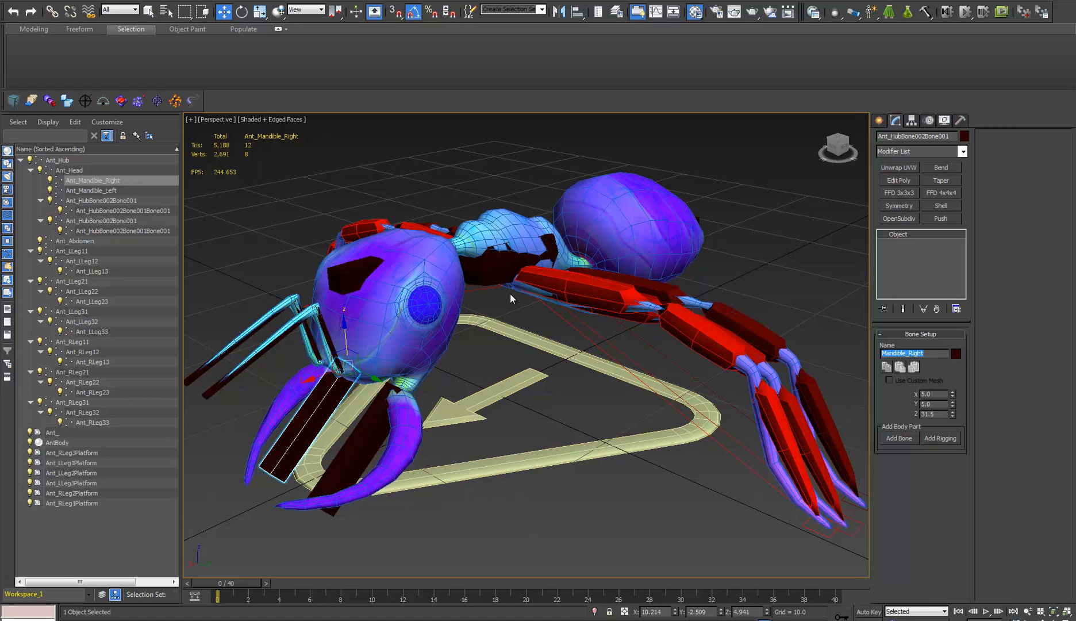
Rename the left antenna's base bone as LAntenna_1.
left_click(330, 342)
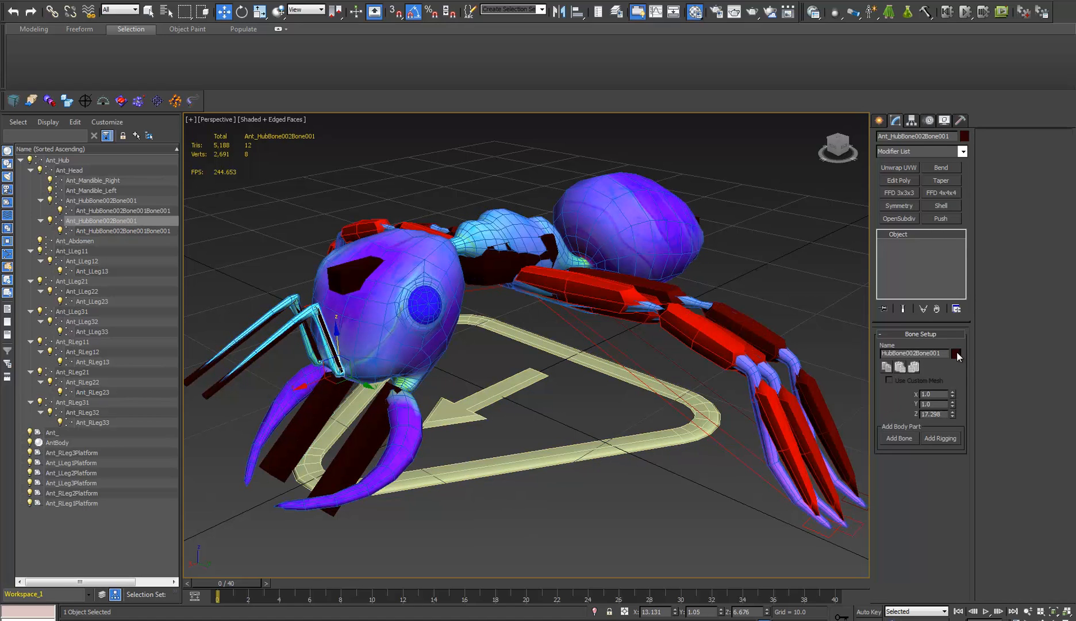
double_click(938, 353)
type("Ant")
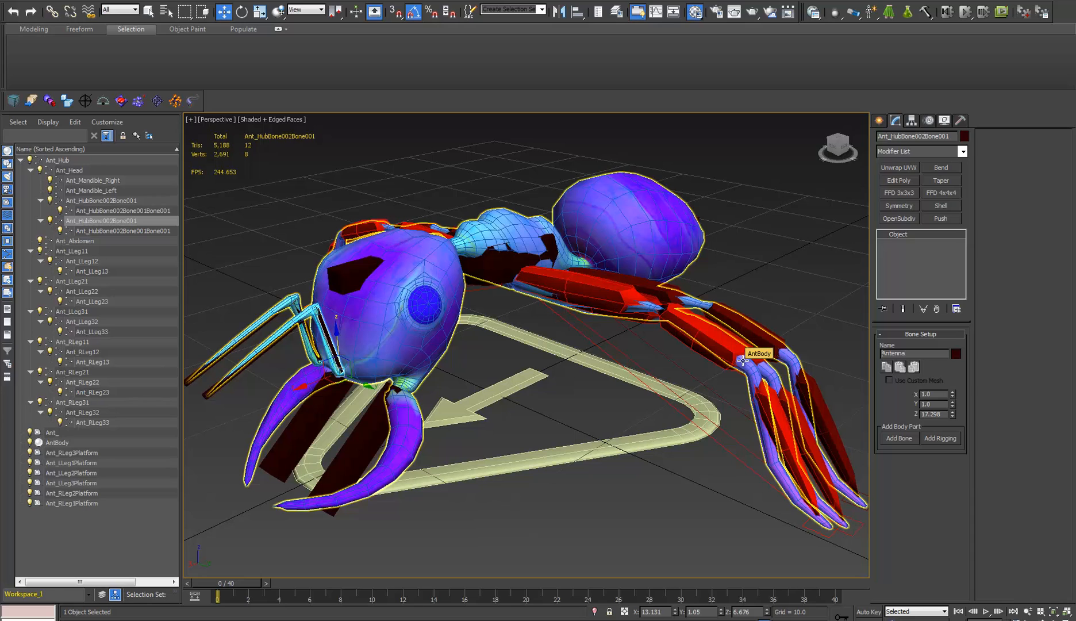
type("enna")
key("Home")
type("L")
key("End")
type("_1")
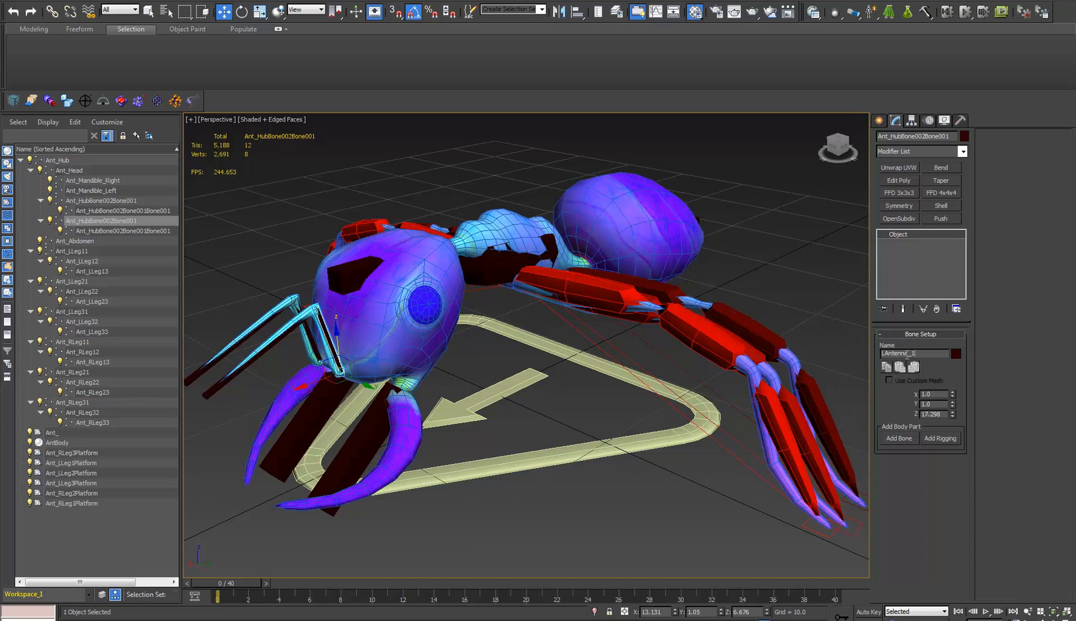
key("Return")
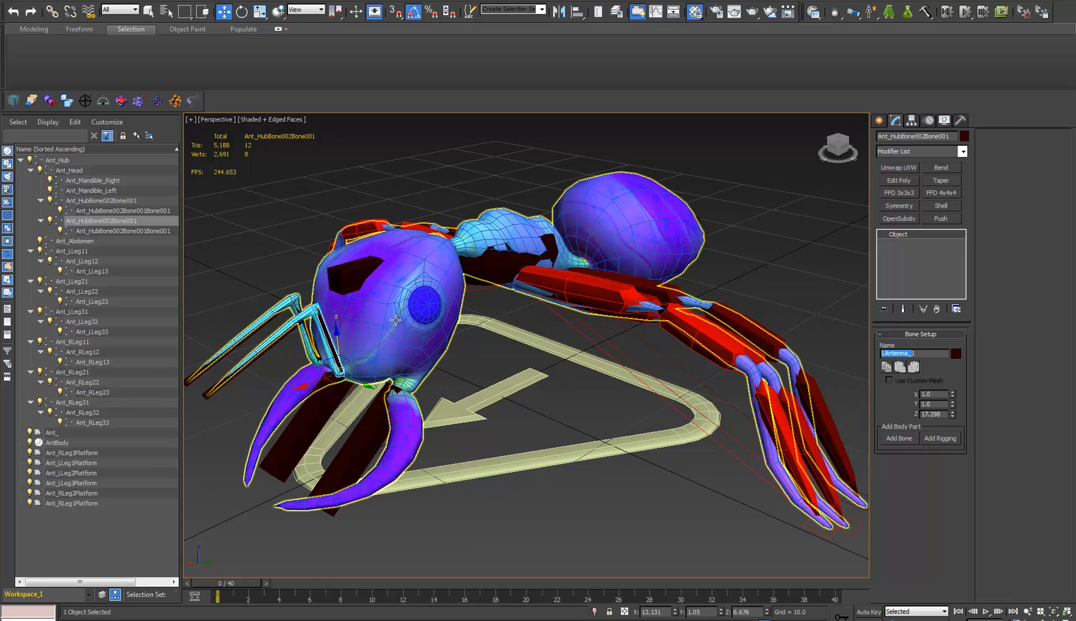
Rename the left antenna's outer bone as LAntenna_2.
left_click(291, 331)
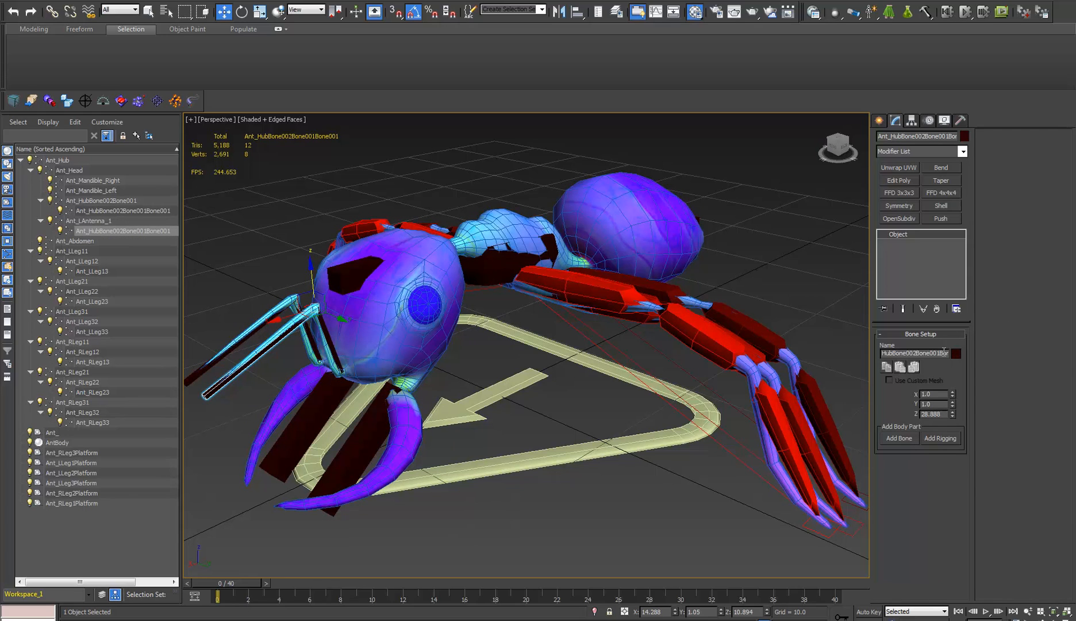
left_click(916, 352)
type("LAntenna_2")
middle_click_drag(362, 334, 430, 328)
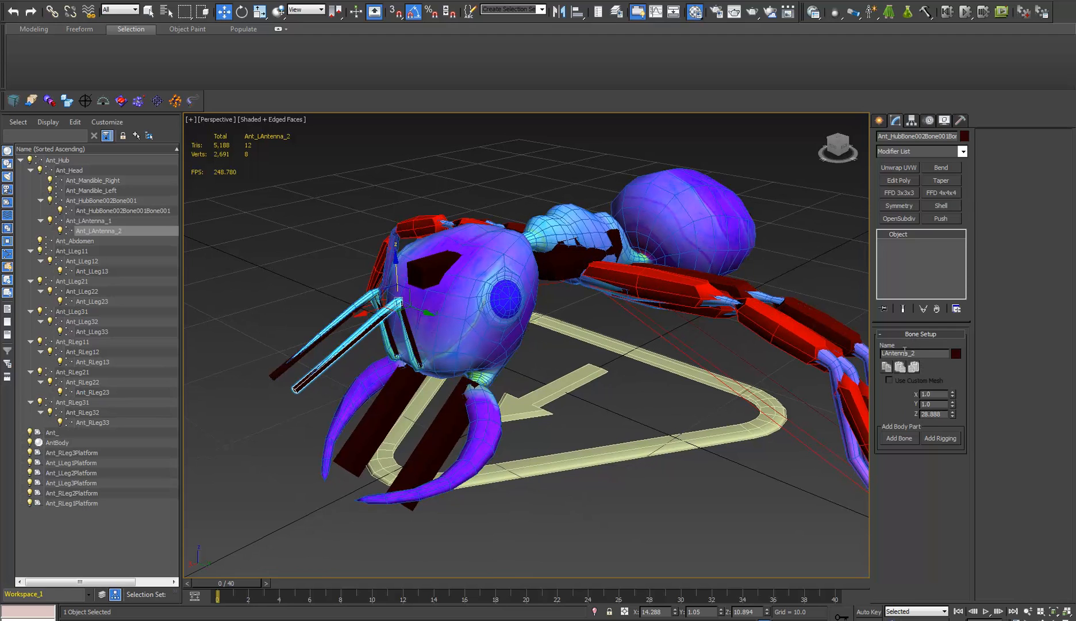
Compare the setup parameters of the front left leg limb with those of the head bone and the two left antenna bones.
left_click(619, 284)
middle_click_drag(619, 284, 562, 285)
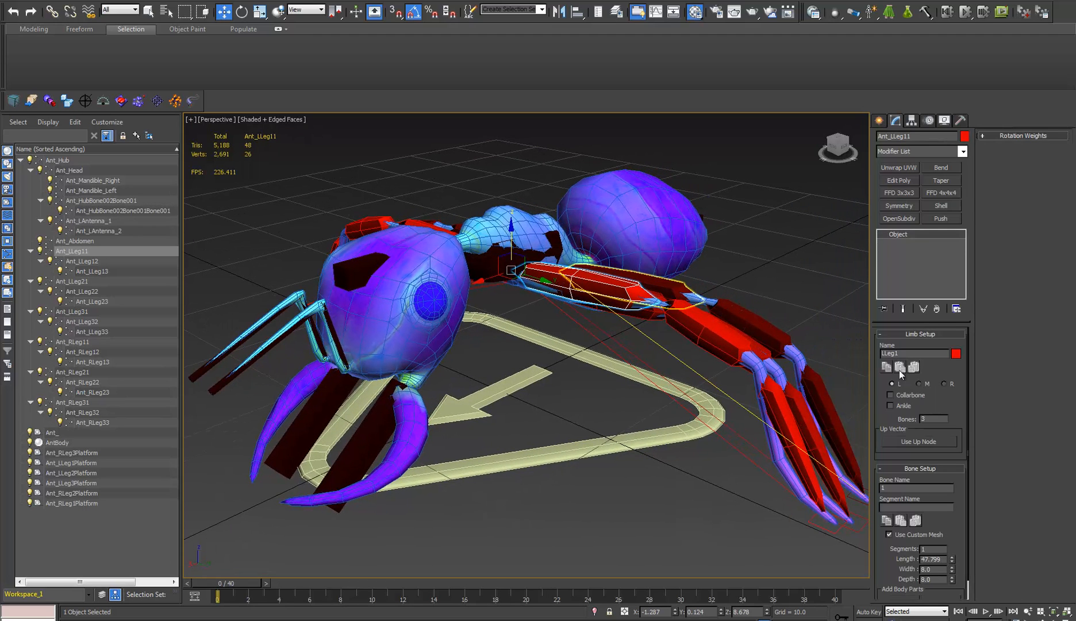
left_click(708, 334)
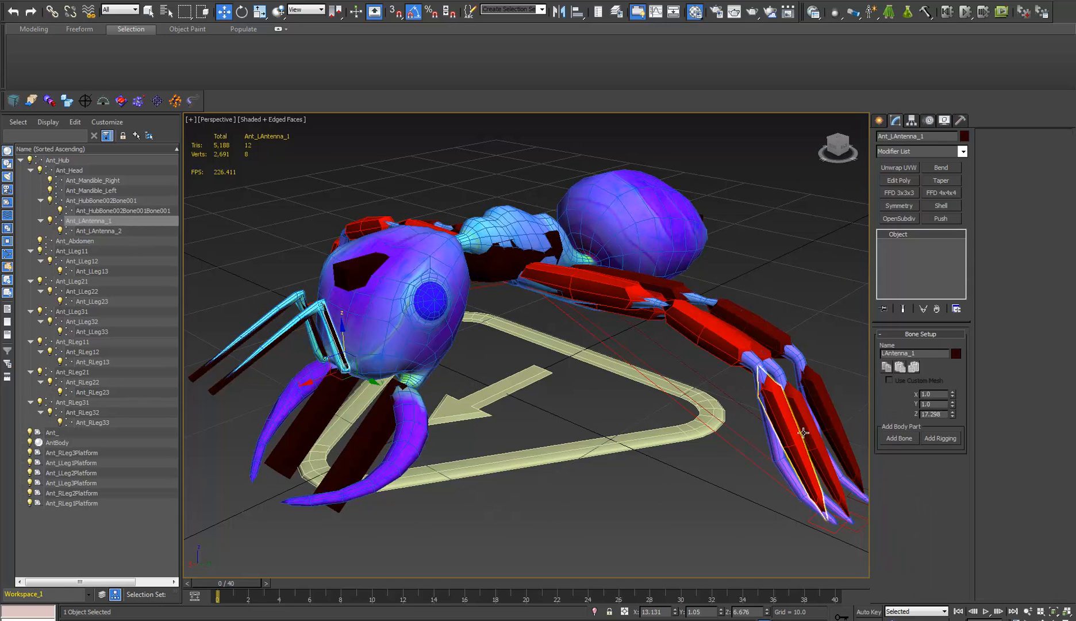
left_click(363, 272)
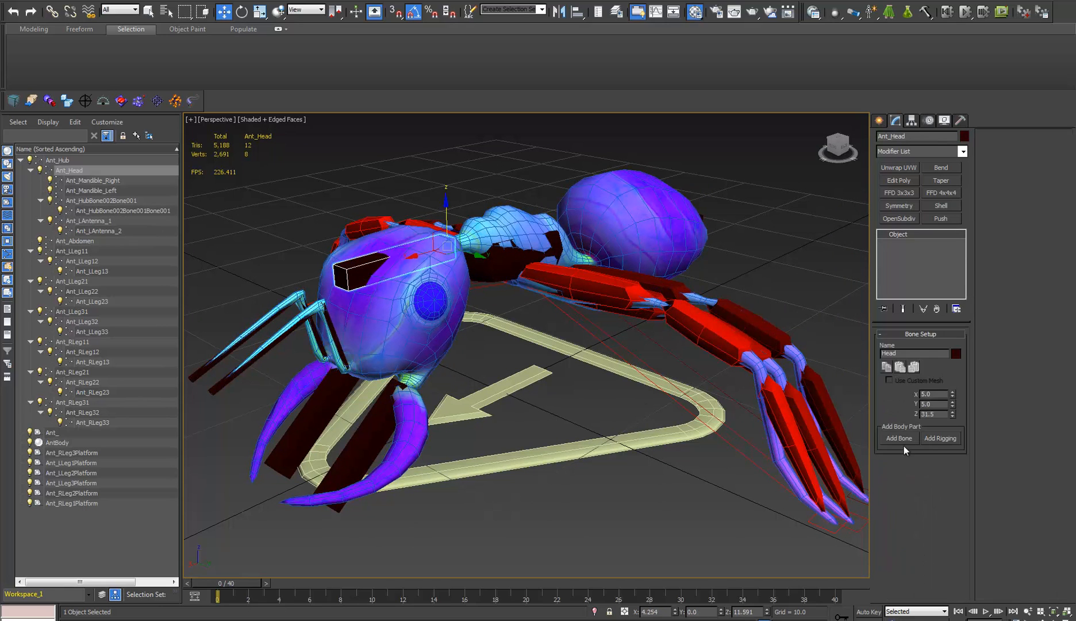
left_click(298, 323)
middle_click_drag(299, 324, 396, 319)
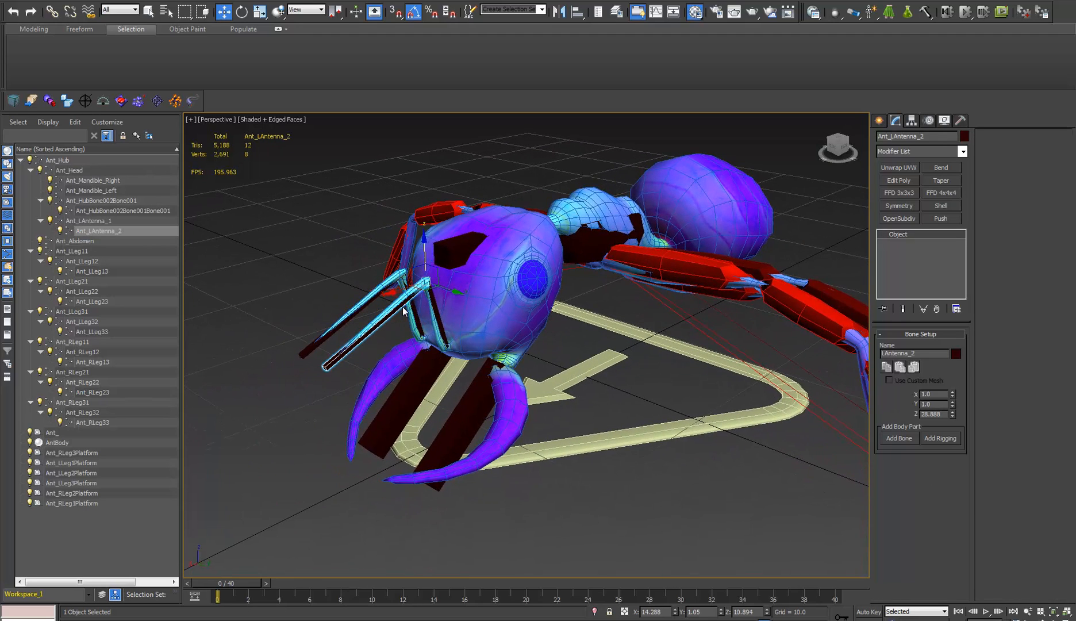
scroll(439, 289, "up", 4)
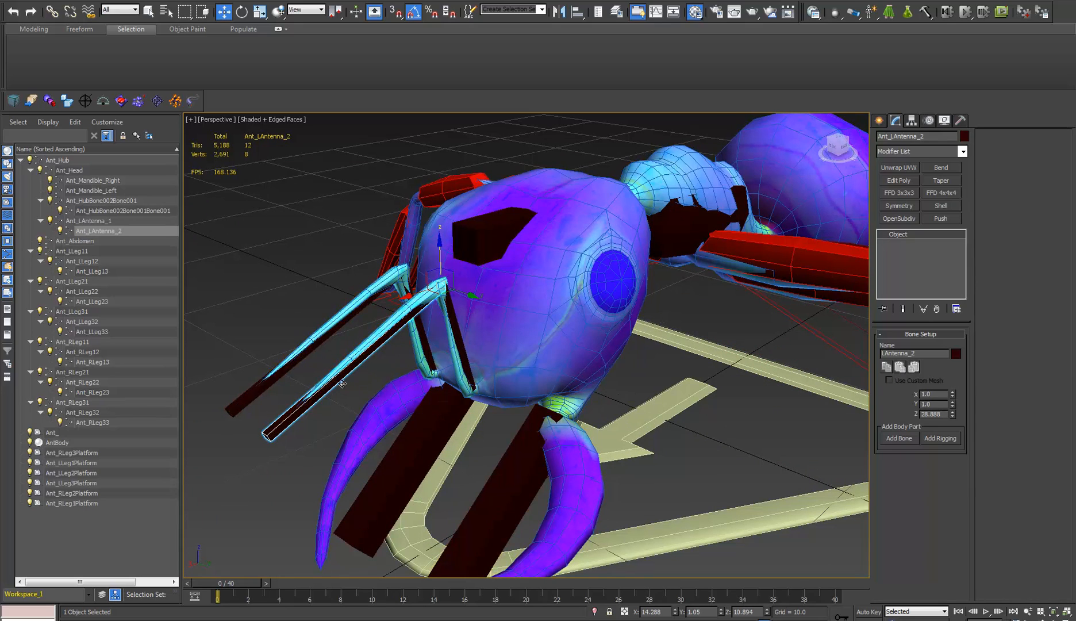
middle_click_drag(442, 399, 419, 365)
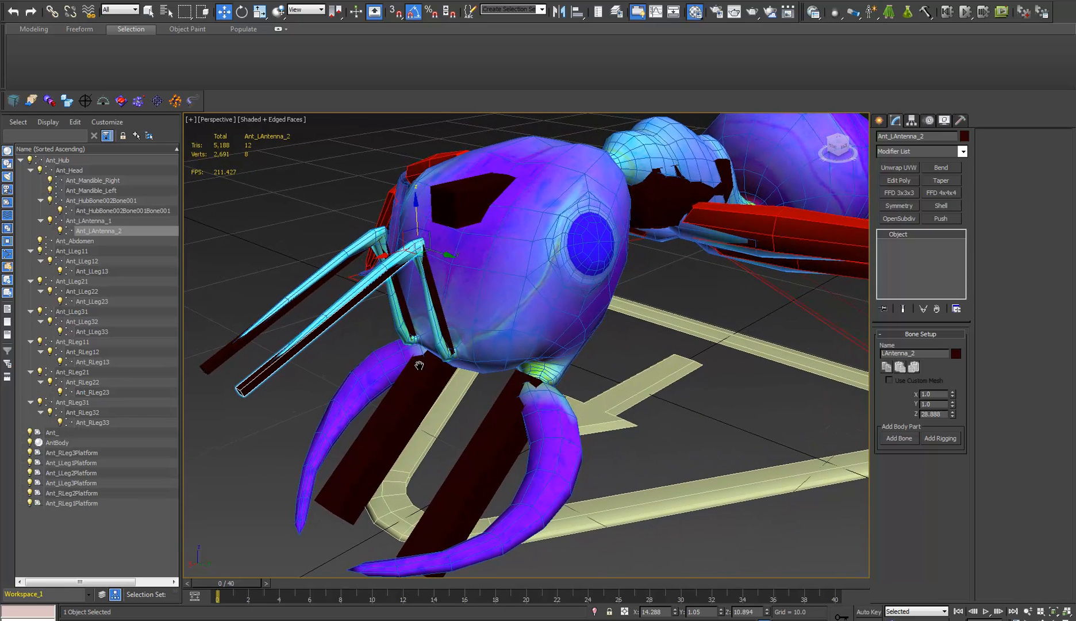
left_click(447, 330)
middle_click_drag(447, 330, 459, 341)
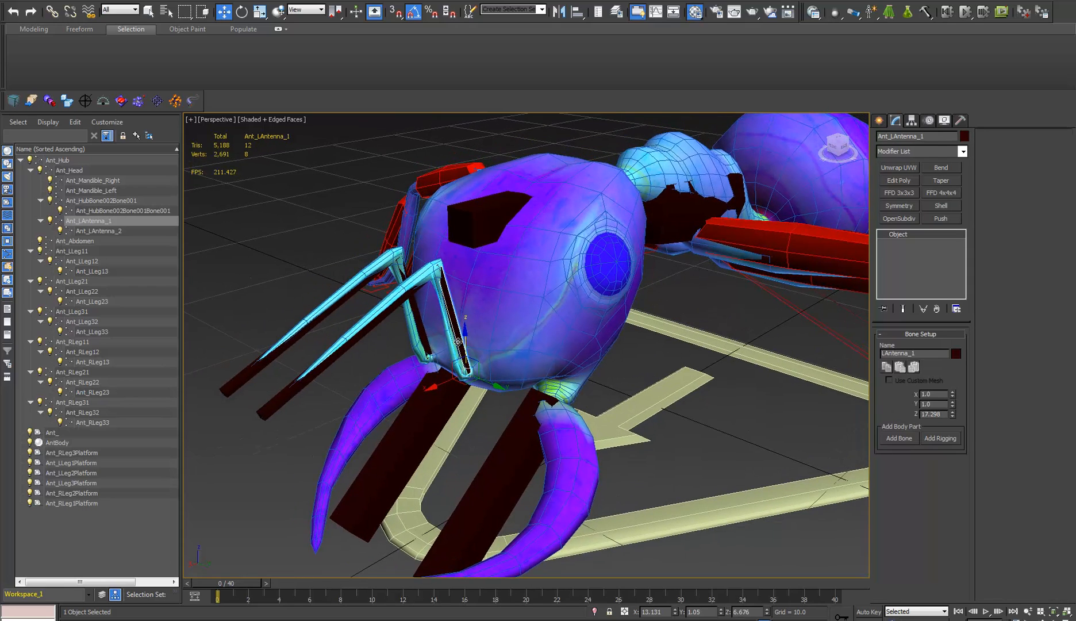
scroll(458, 342, "down", 3)
left_click(356, 374)
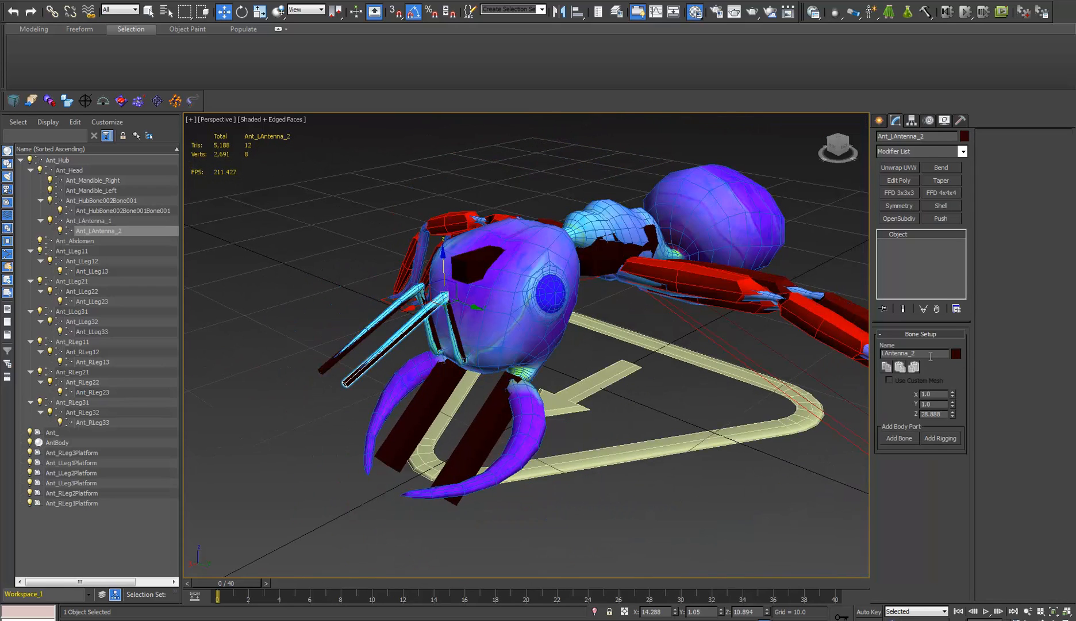
Rename the right antenna's base bone as RAntenna_1.
left_click(439, 328)
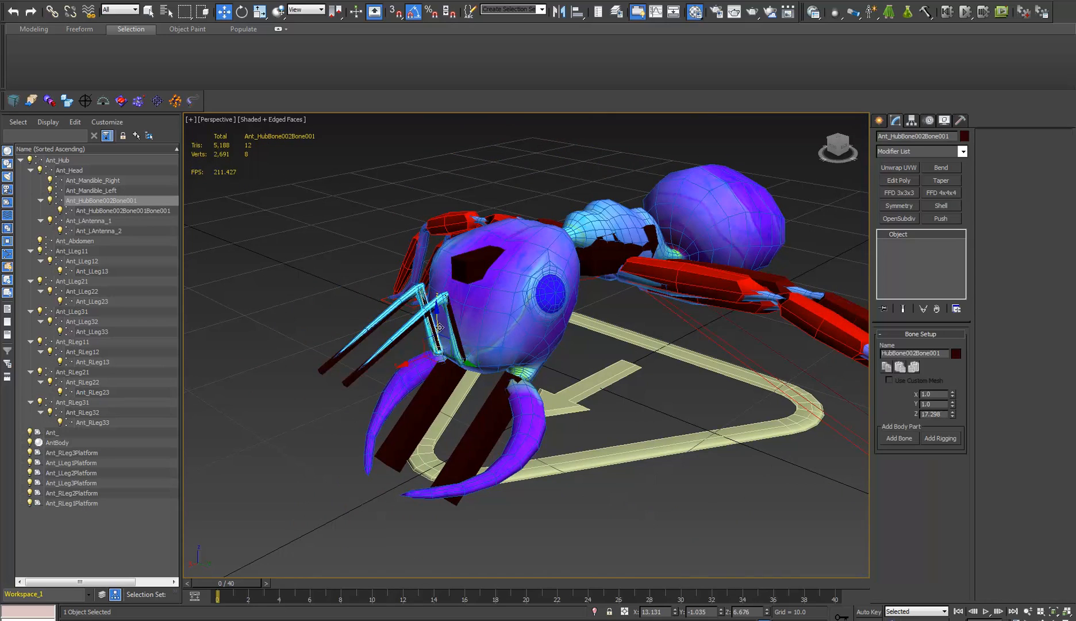
double_click(947, 353)
type("LAntenna_1")
left_click(886, 353)
key("BackSpace")
type("R")
Rename the right antenna's outer bone as RAntenna_2.
left_click(381, 325)
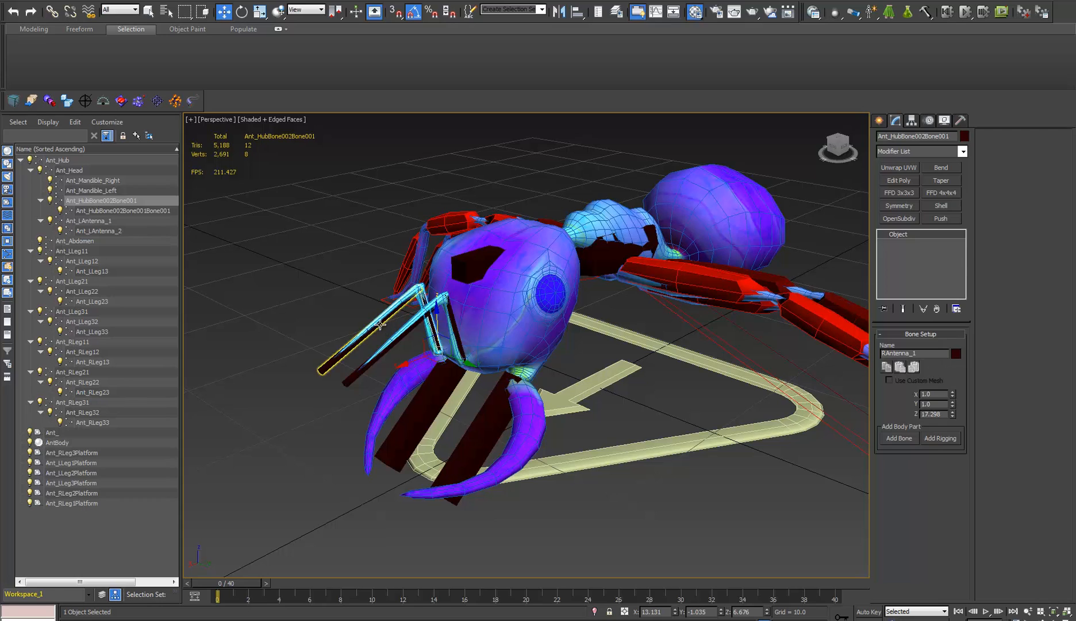
double_click(932, 353)
type("LAntenna_2")
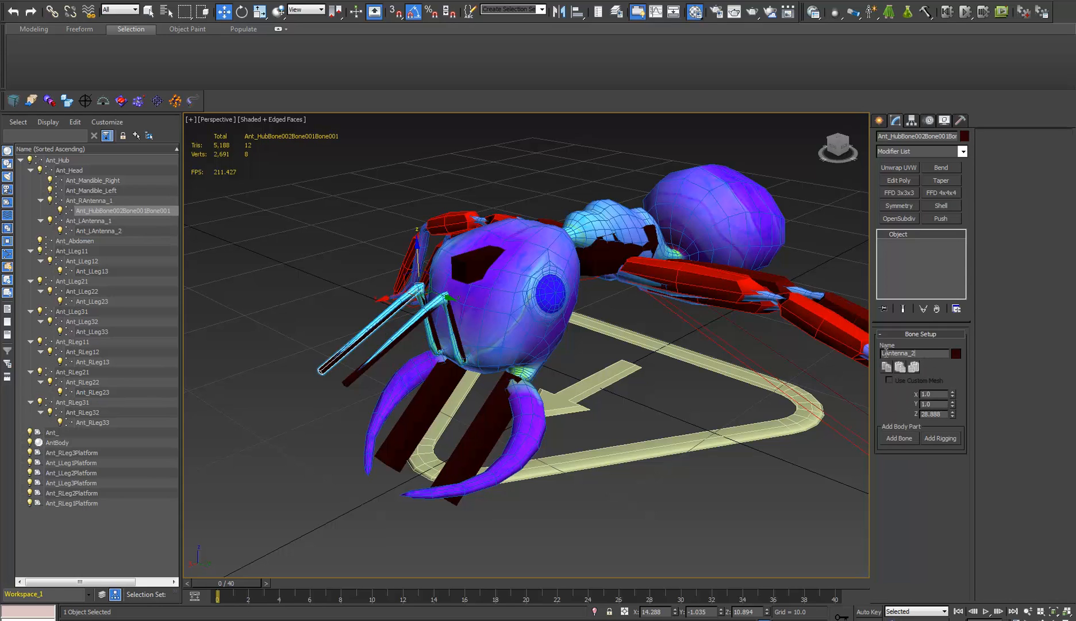
middle_click_drag(637, 402, 620, 395)
middle_click_drag(540, 380, 542, 389)
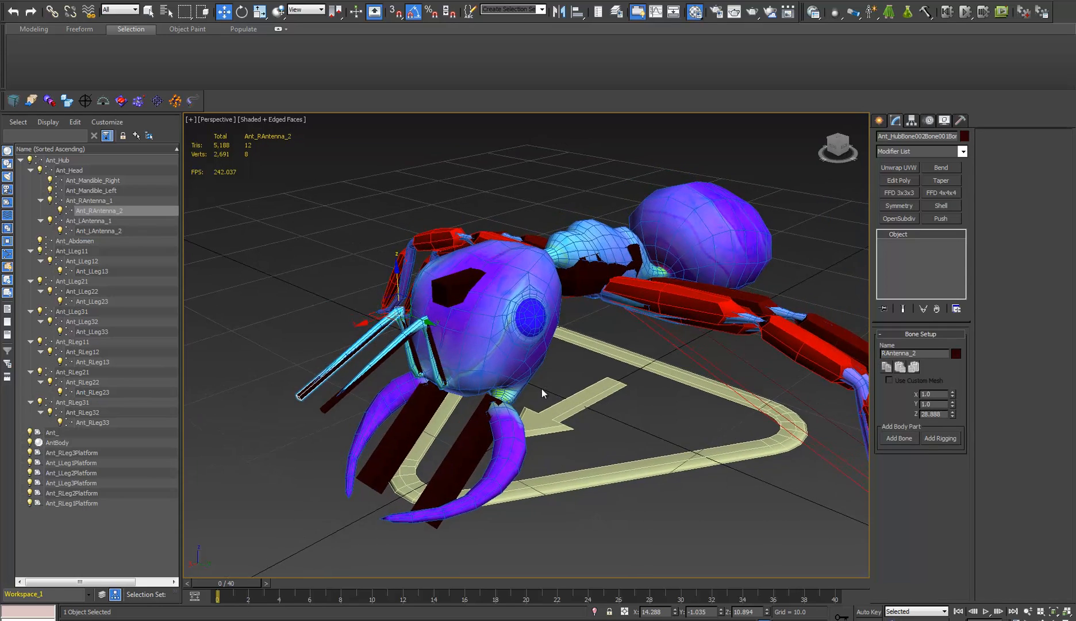
Rename the hub in the ant's midsection as Thorax.
middle_click_drag(720, 246, 603, 296, "alt")
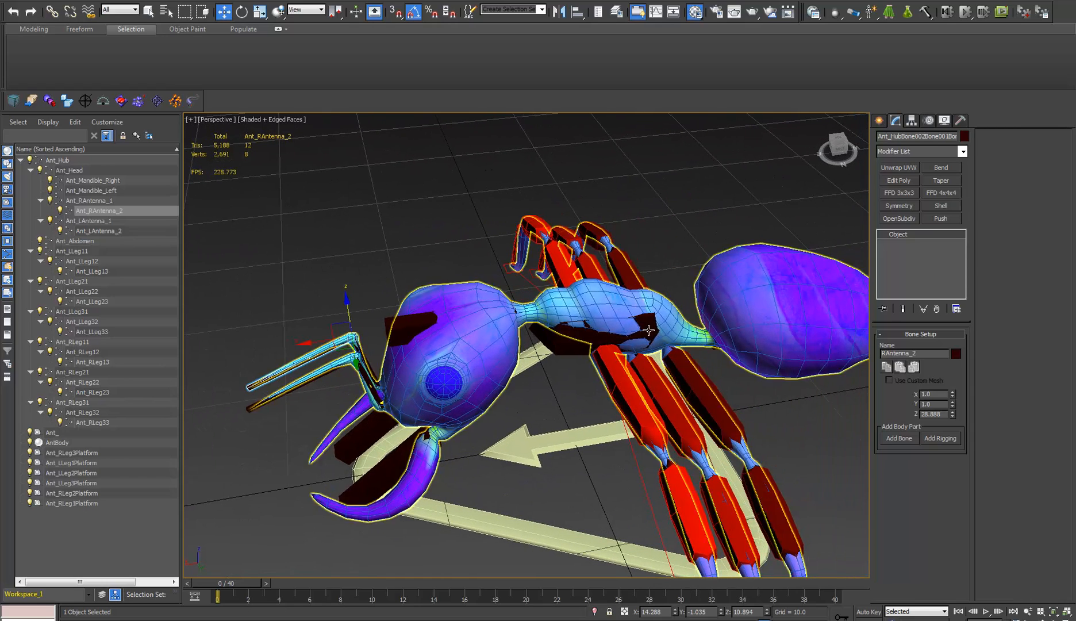
left_click(653, 330)
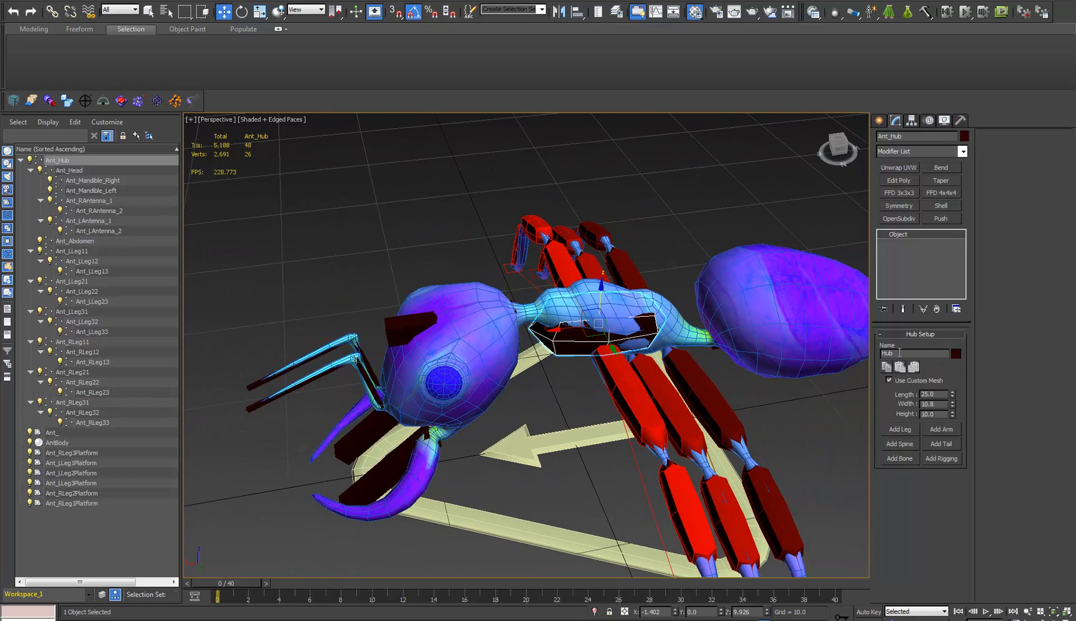
double_click(911, 354)
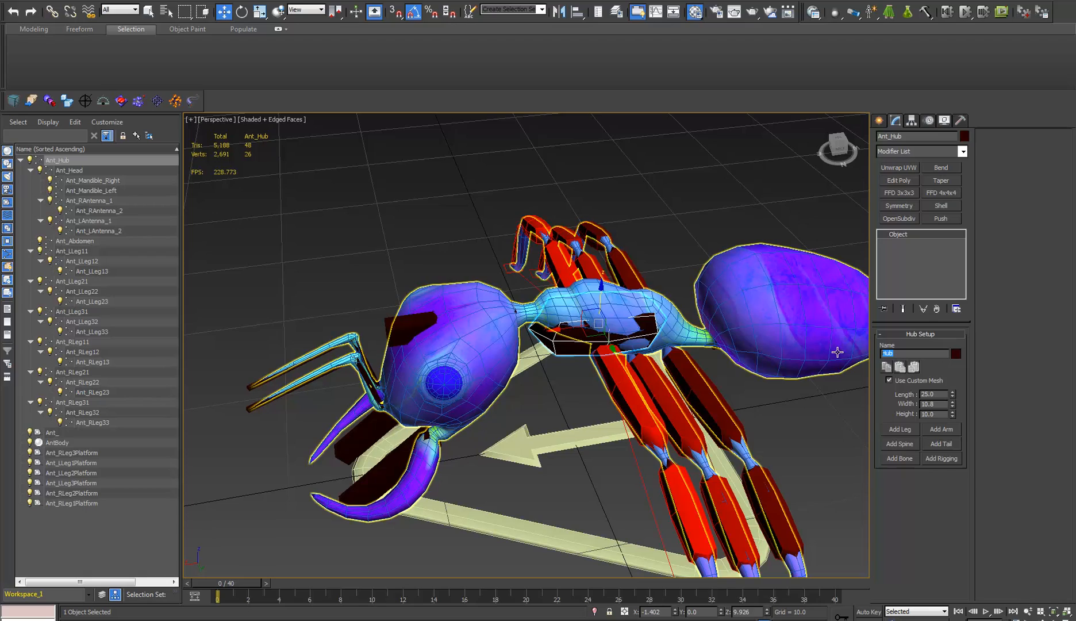
type("Thorax")
key("Return")
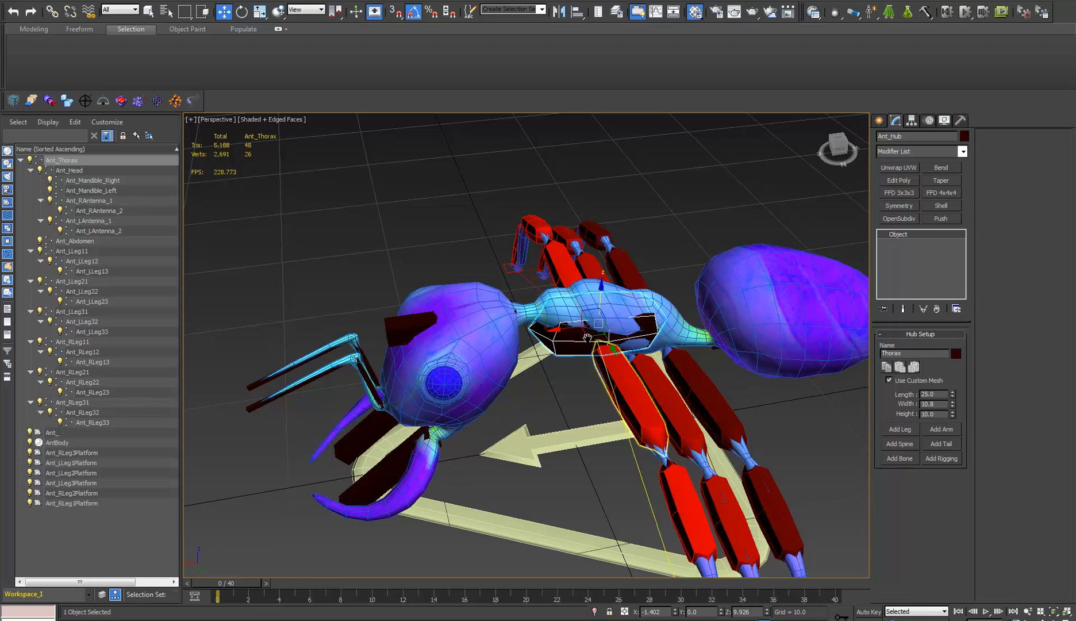
Select the front left leg's lowest bone and review the renamed rig hierarchy against the model.
middle_click_drag(587, 338, 485, 142)
left_click(593, 413)
middle_click_drag(562, 365, 517, 331)
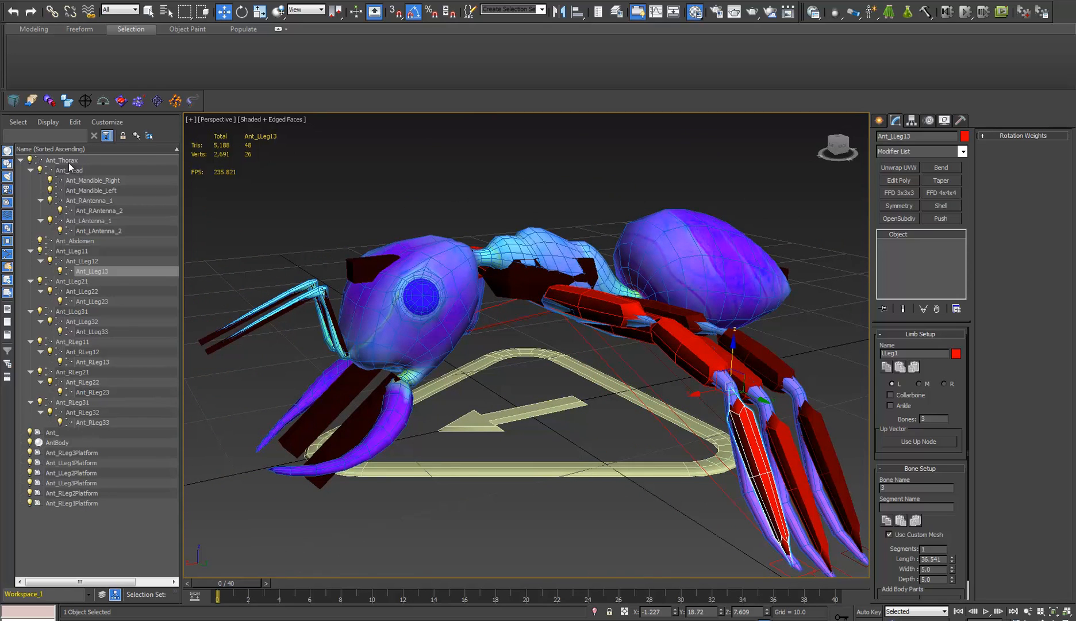
left_click_drag(180, 182, 184, 182)
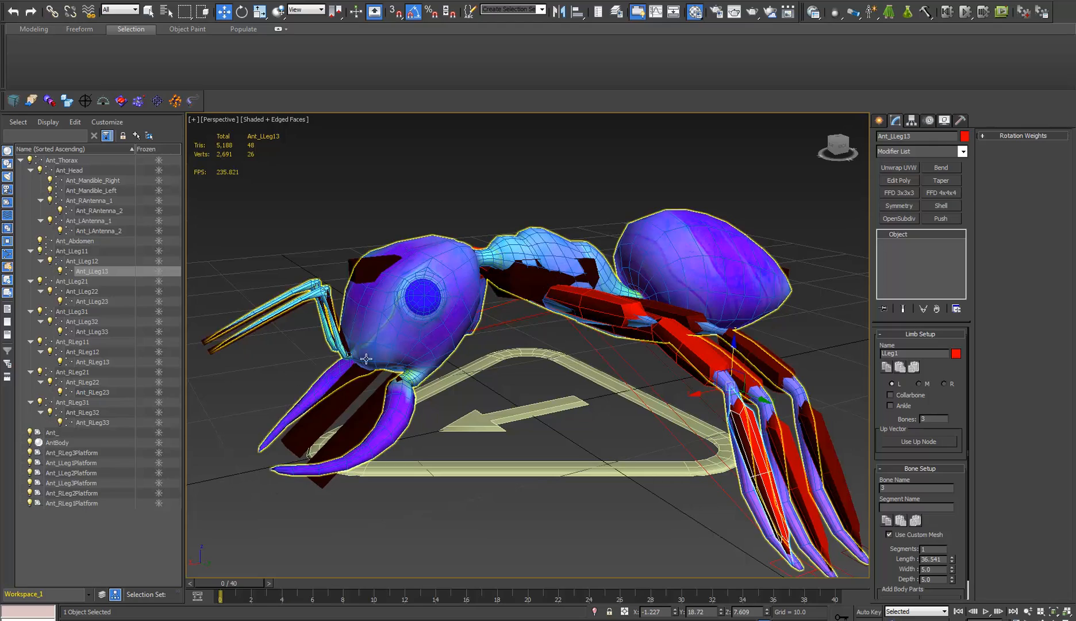
middle_click_drag(388, 361, 467, 391, "alt")
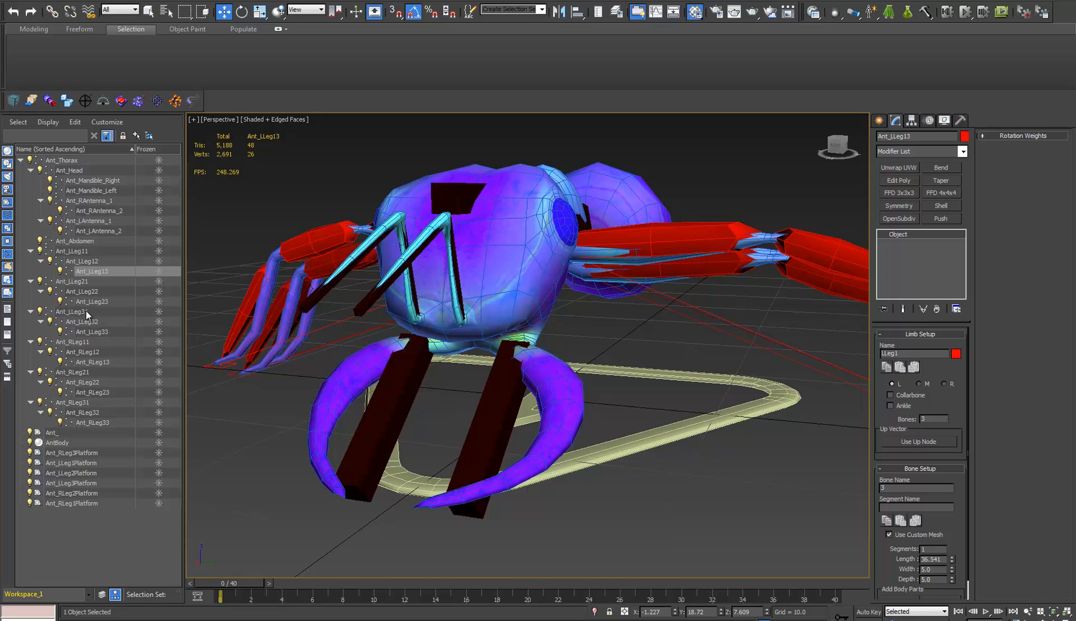
Rename the front left leg limb as LLegA.
middle_click_drag(631, 300, 479, 350, "alt")
middle_click_drag(594, 275, 550, 351)
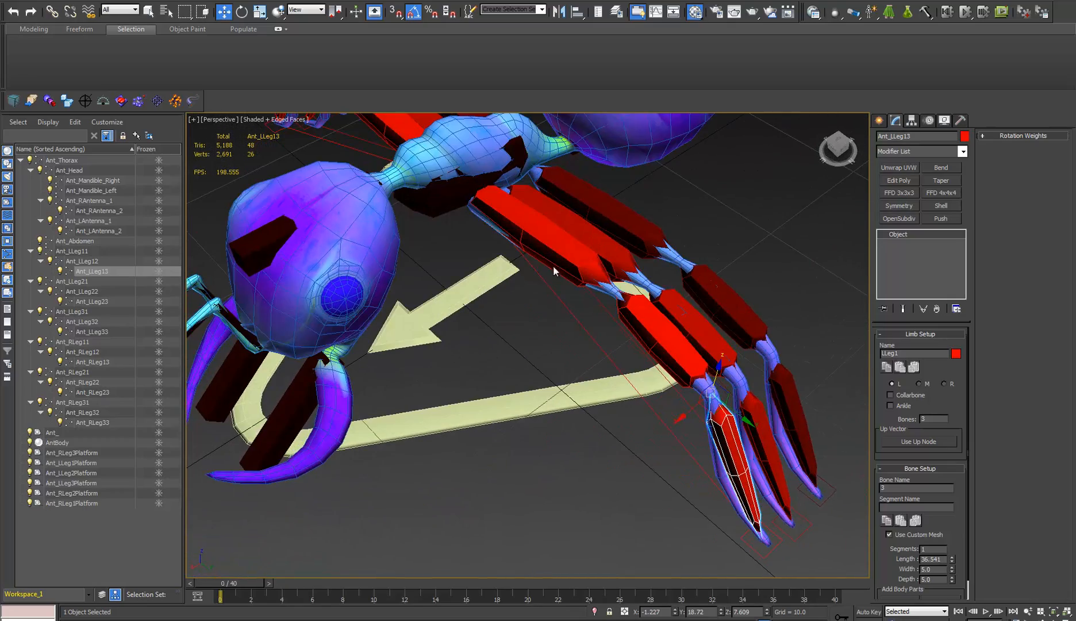
left_click(555, 256)
scroll(555, 255, "down", 4)
middle_click_drag(555, 256, 539, 356)
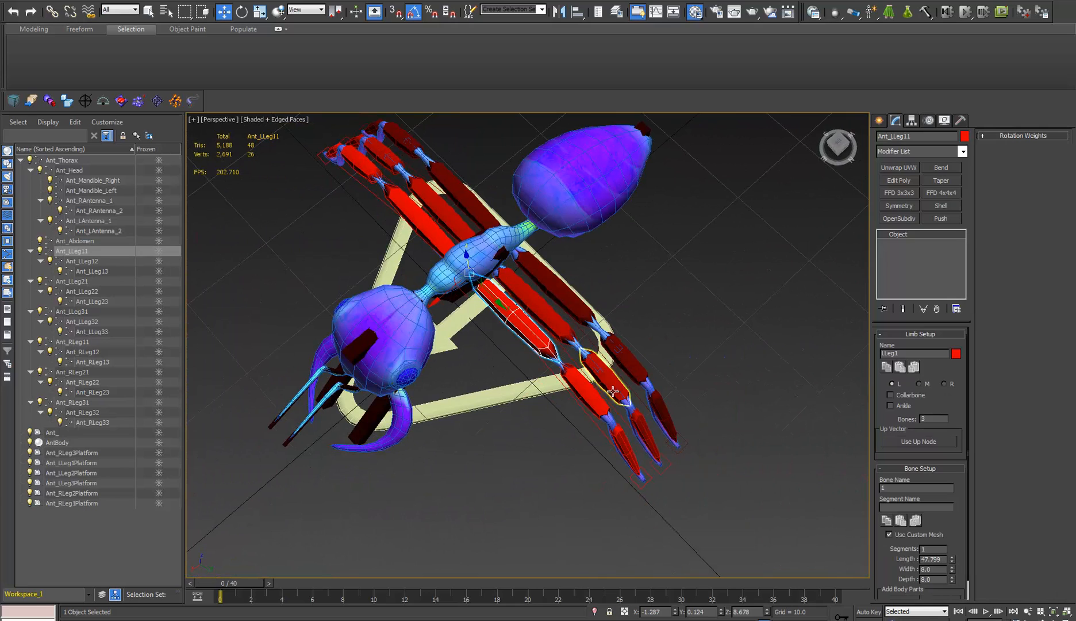
scroll(554, 385, "up", 3)
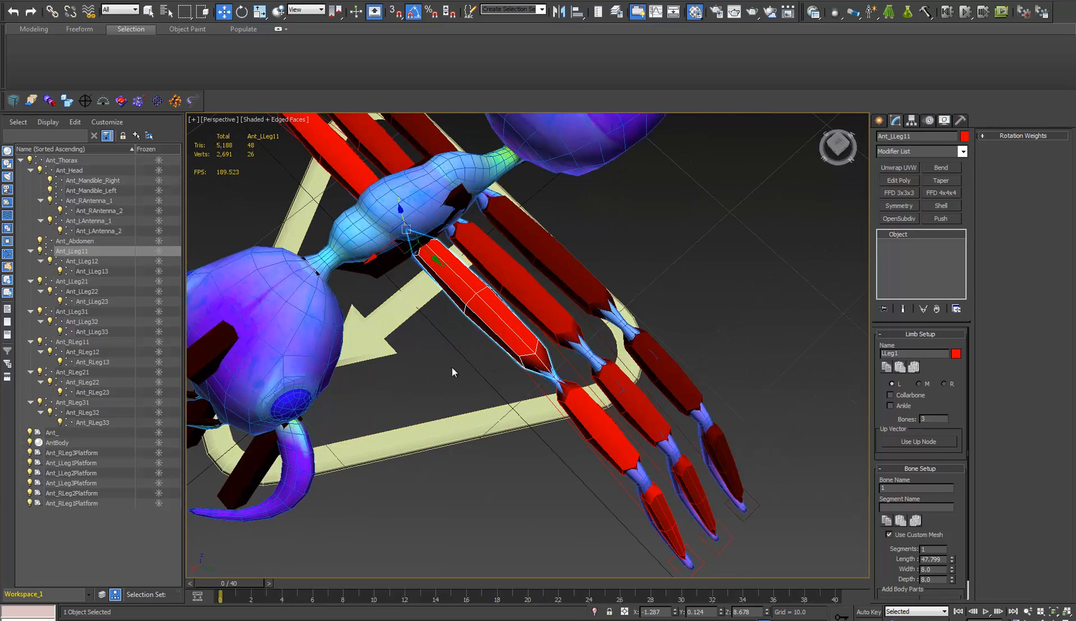
middle_click_drag(452, 369, 456, 325, "alt")
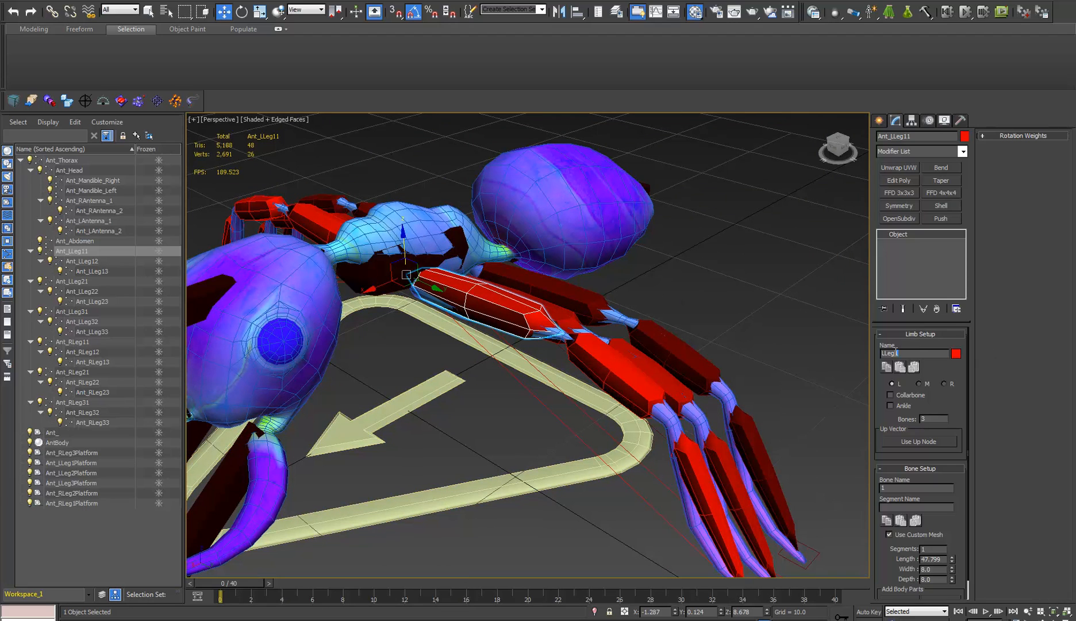
Rename the middle left leg limb as LLegB and the rear left leg limb as LLegC.
left_click(554, 312)
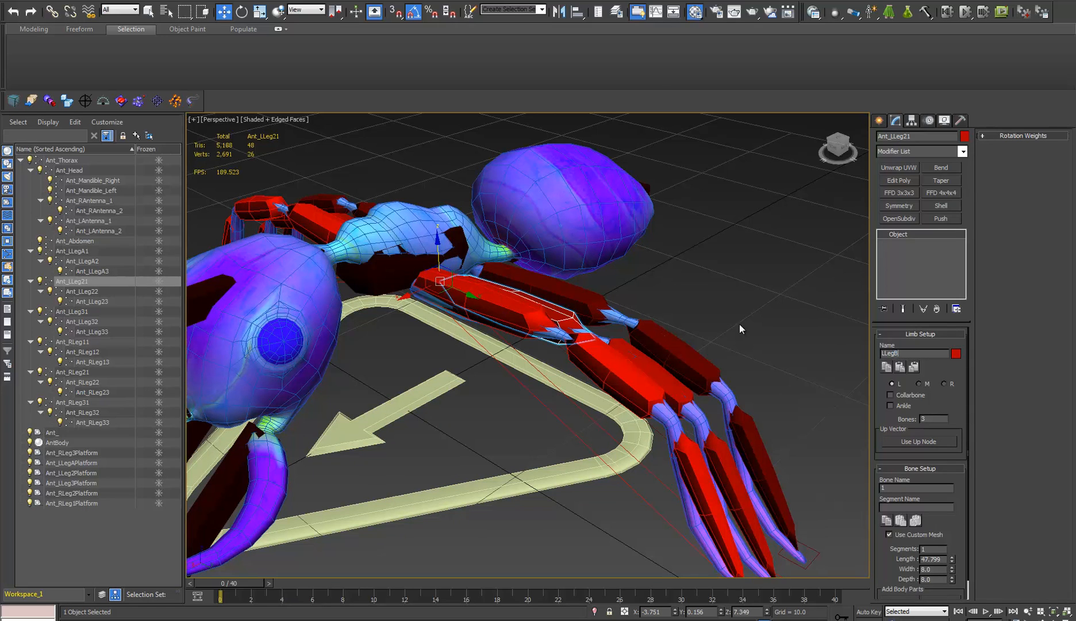
left_click(546, 285)
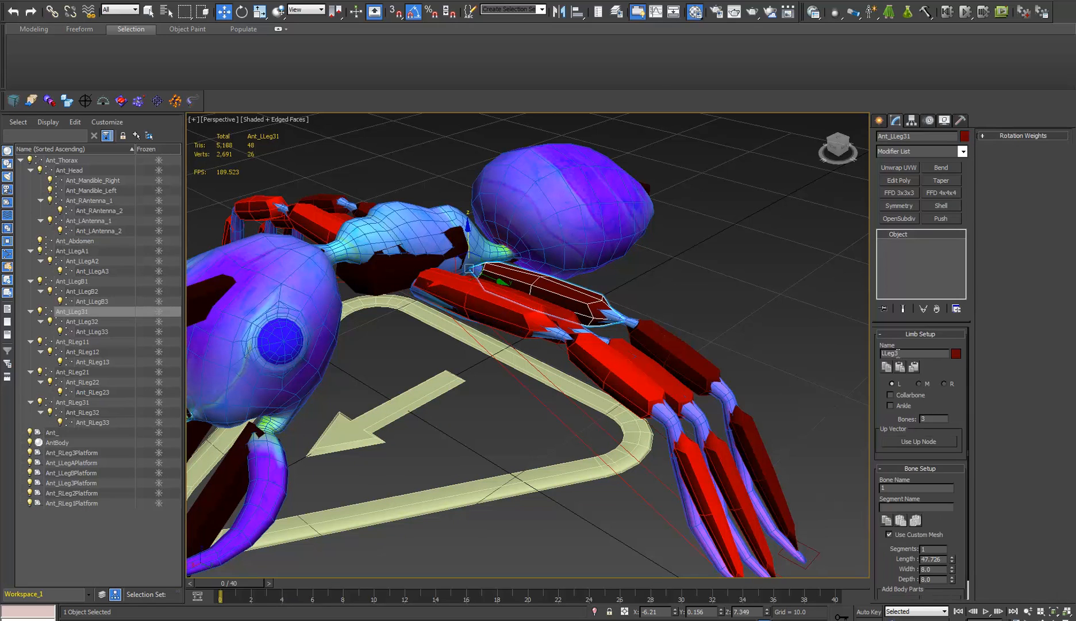
Rename the front right leg limb as RLegA.
middle_click_drag(494, 348, 641, 460)
left_click(551, 368)
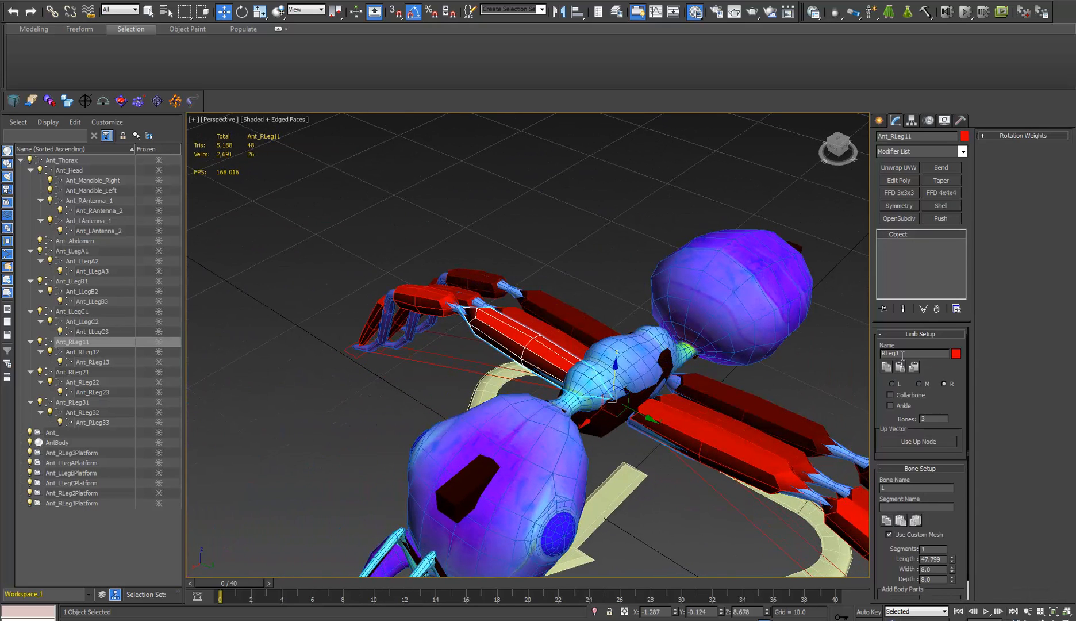
type("A")
key("Return")
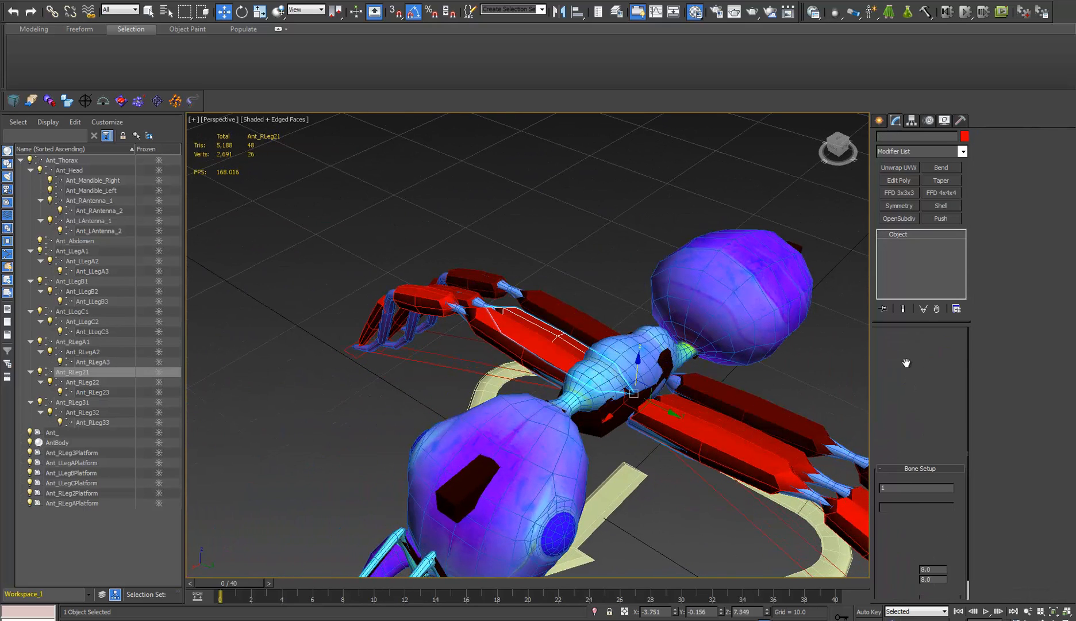
Rename the middle right leg limb as RLegB and the rear right leg limb as RLegC.
type("B")
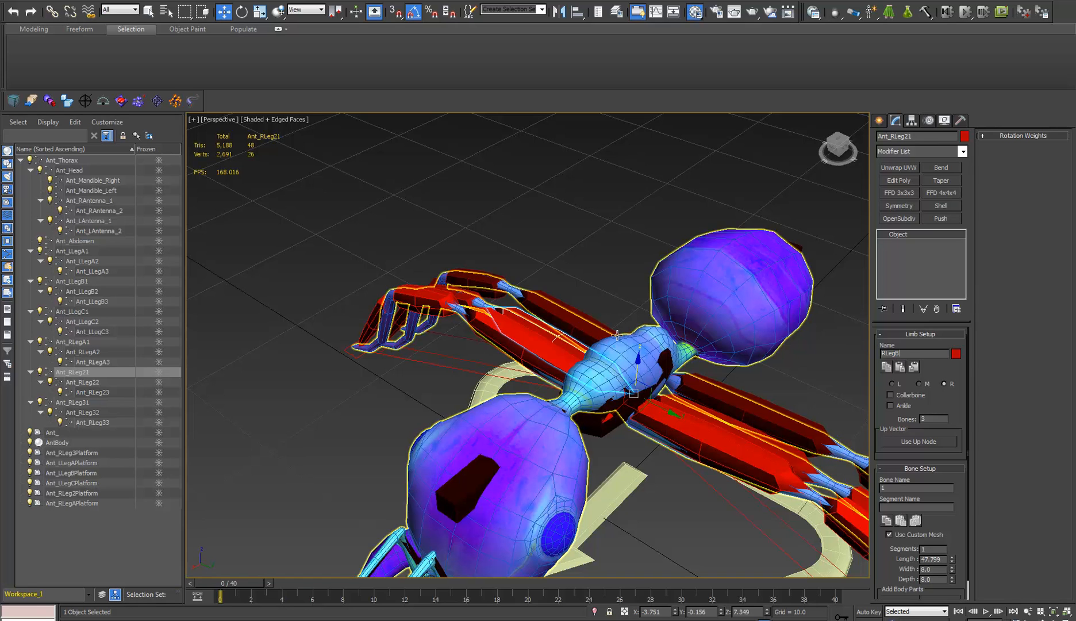
key("Return")
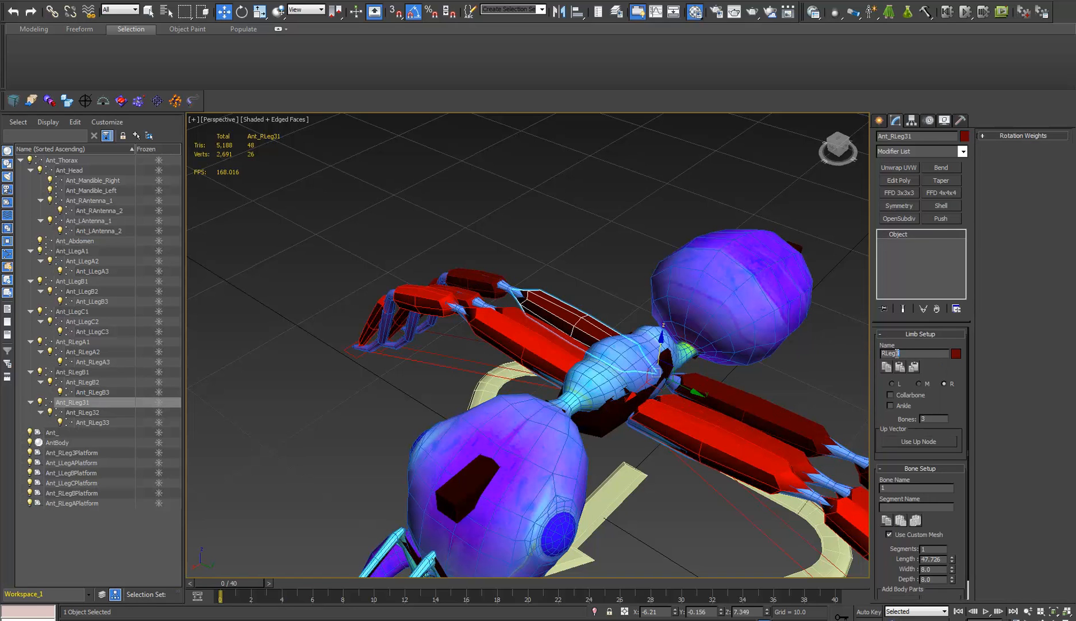
middle_click_drag(490, 381, 494, 341)
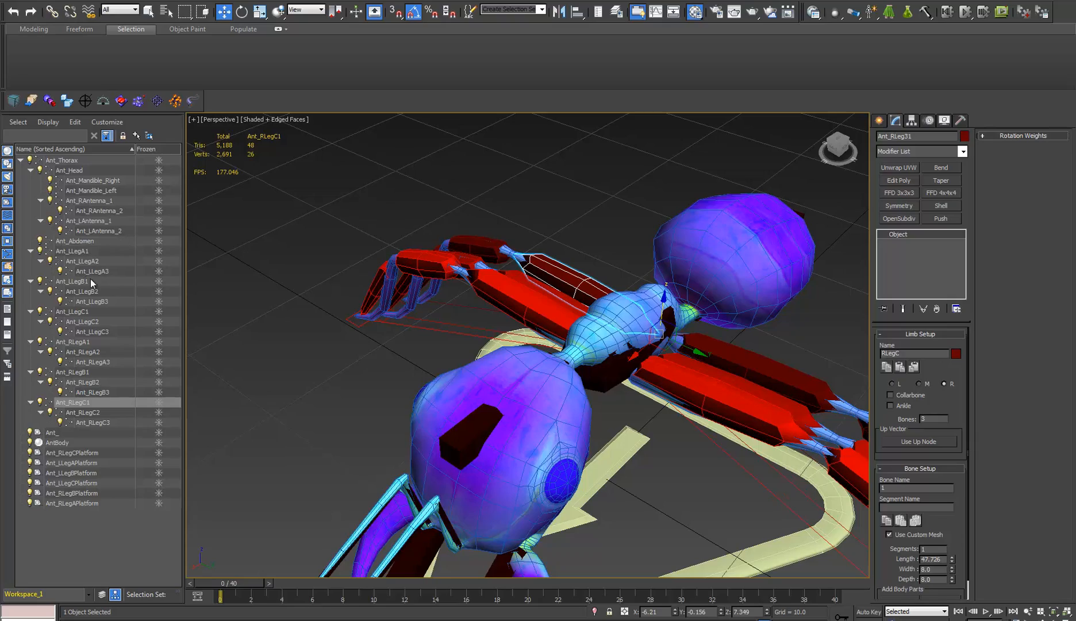
Rename the ant's body mesh as Ant_SkMesh.
middle_click_drag(509, 426, 415, 288)
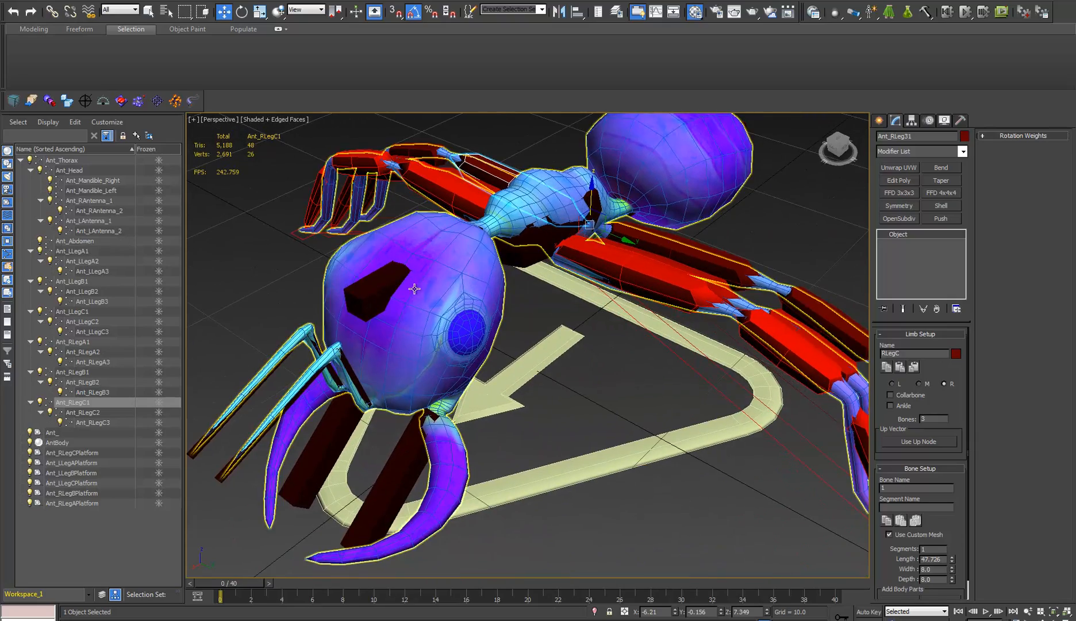
mouse_move(511, 411)
middle_mouse_down("alt")
mouse_move(473, 354)
mouse_move(490, 465)
mouse_move(499, 406)
middle_mouse_up("alt")
left_click(600, 330)
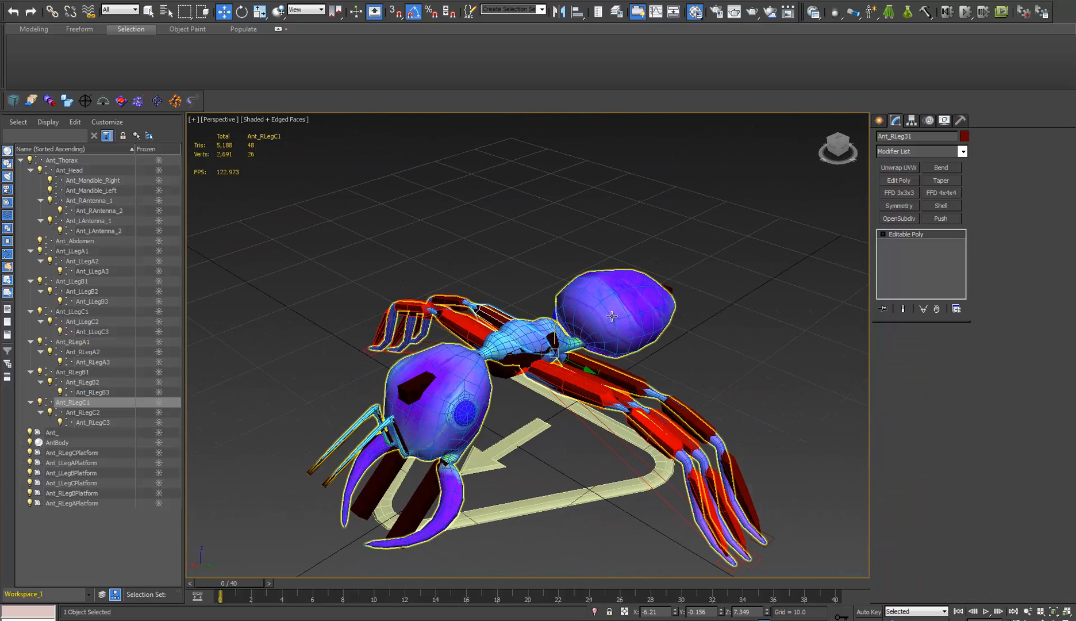
double_click(914, 136)
type("A")
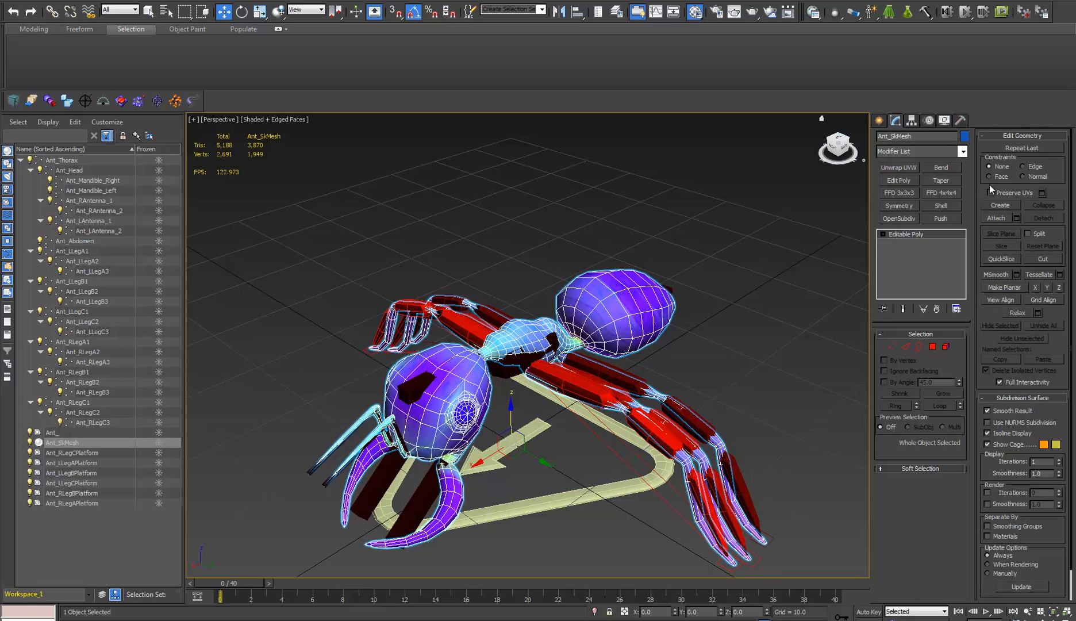
Select the rear right leg's IK platform and examine where it sits on the rig.
middle_click_drag(575, 310, 579, 242)
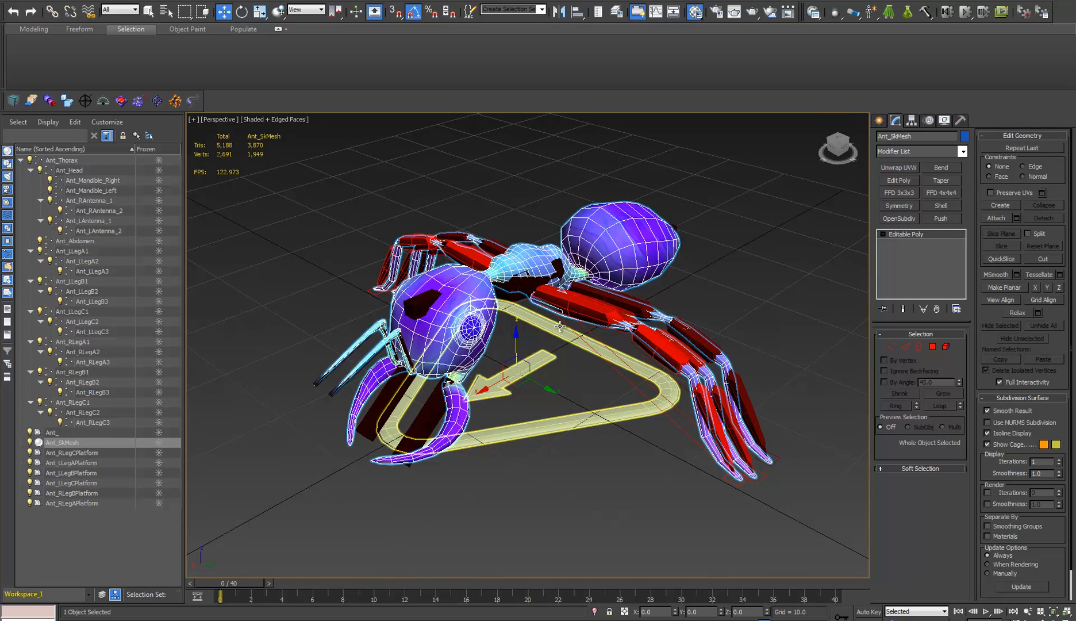
left_click(70, 452)
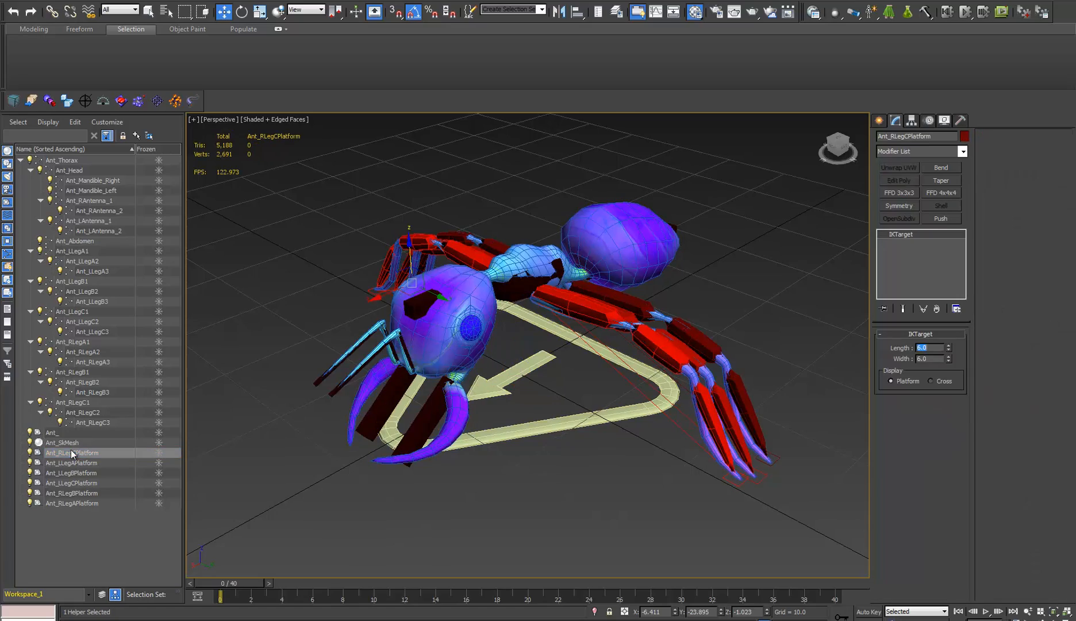
mouse_move(371, 342)
middle_mouse_down("alt")
mouse_move(508, 316)
mouse_move(386, 333)
middle_mouse_up("alt")
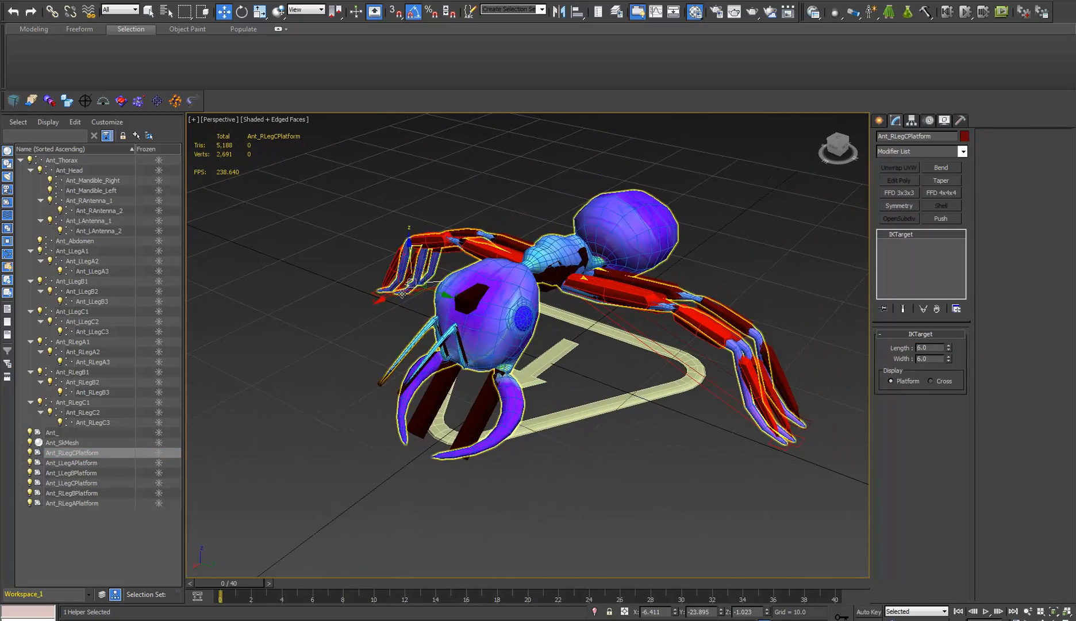
Apply a Skin modifier to the Ant_SkMesh body mesh.
left_click(519, 311)
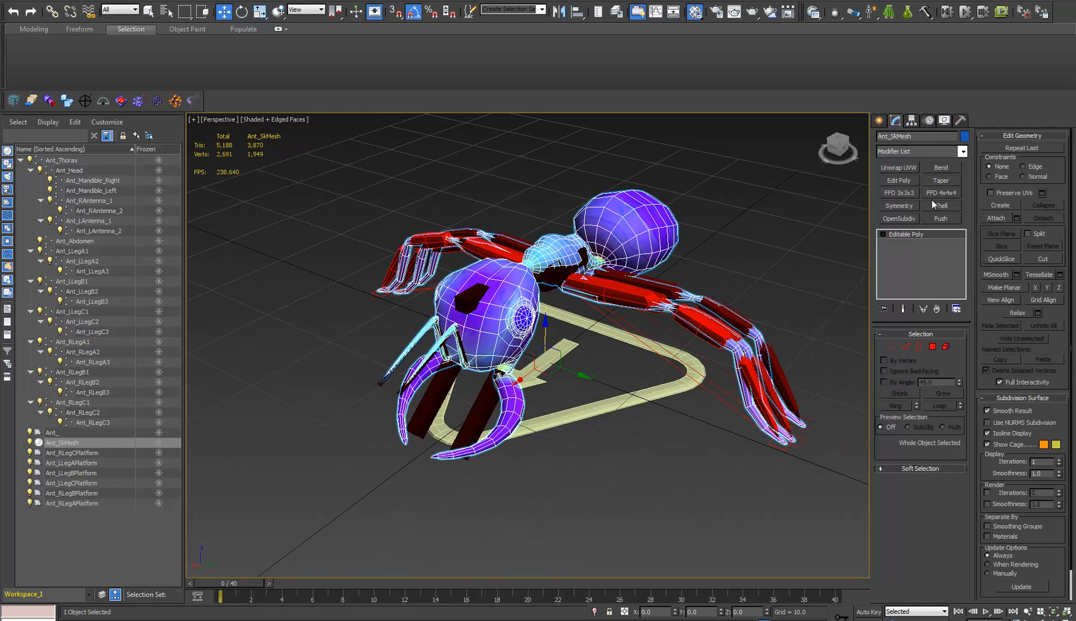
left_click(963, 152)
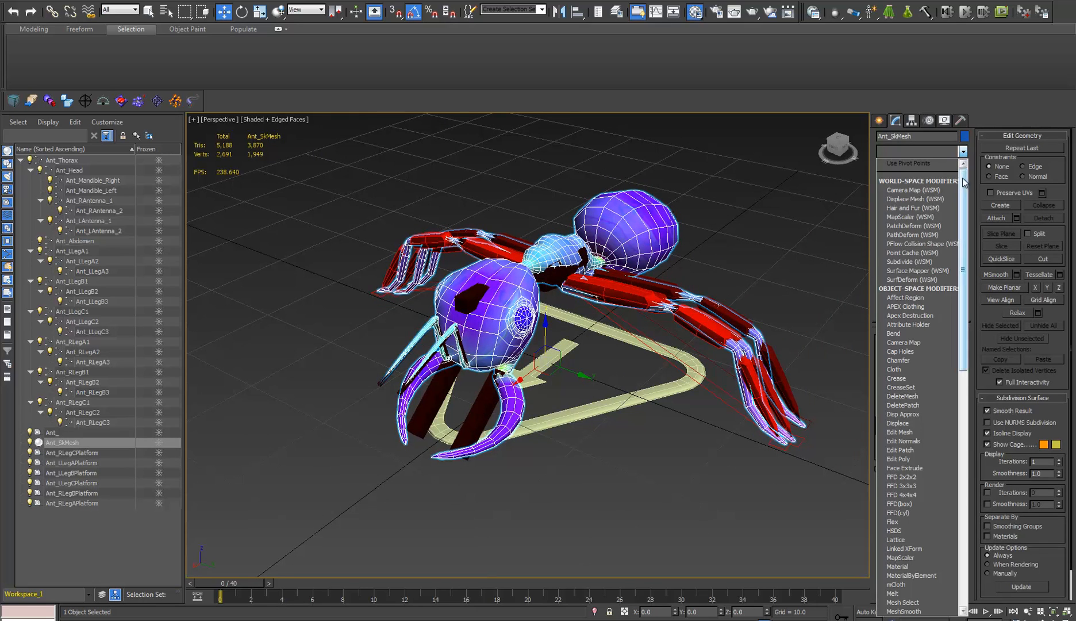
scroll(952, 380, "down", 10)
scroll(953, 379, "down", 1)
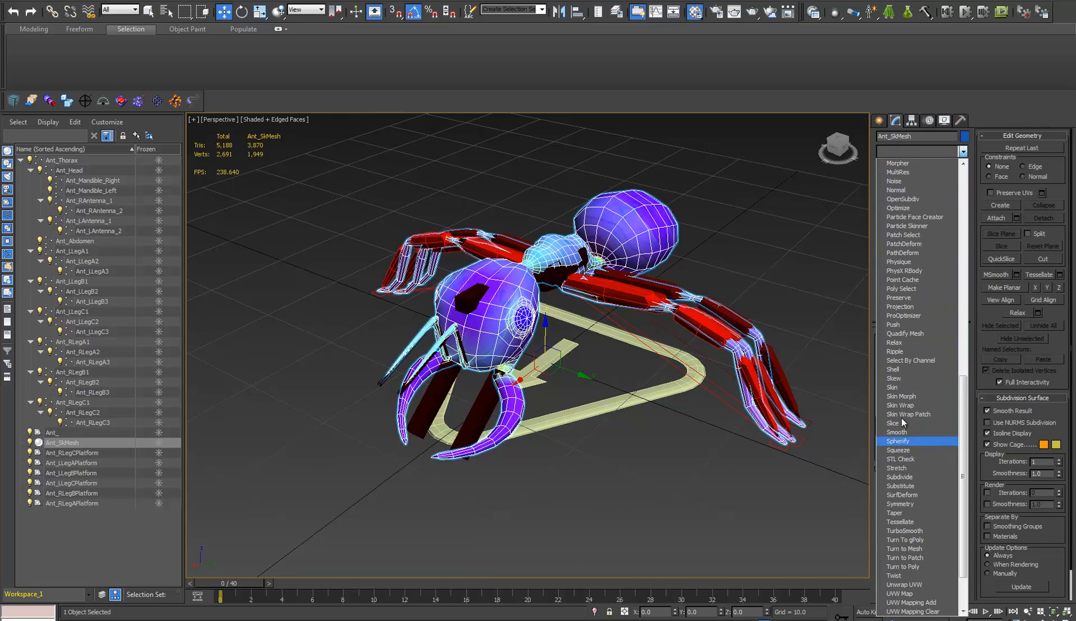
left_click(899, 387)
key("Return")
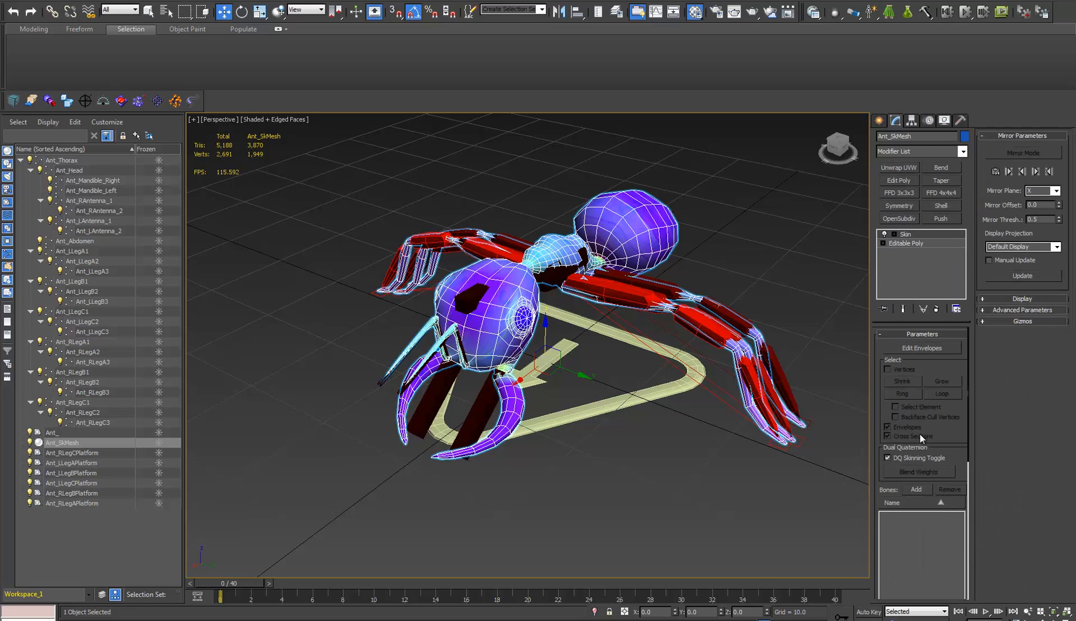
Add Ant_Thorax with all its child bones to the Skin modifier and look through the bone list.
left_click(916, 490)
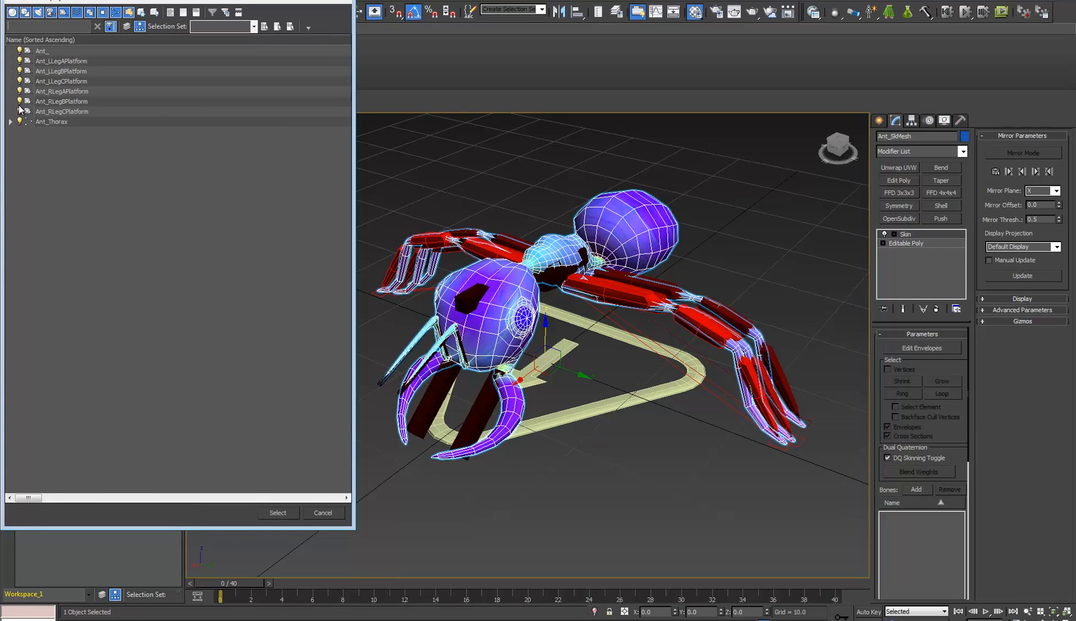
left_click(29, 3)
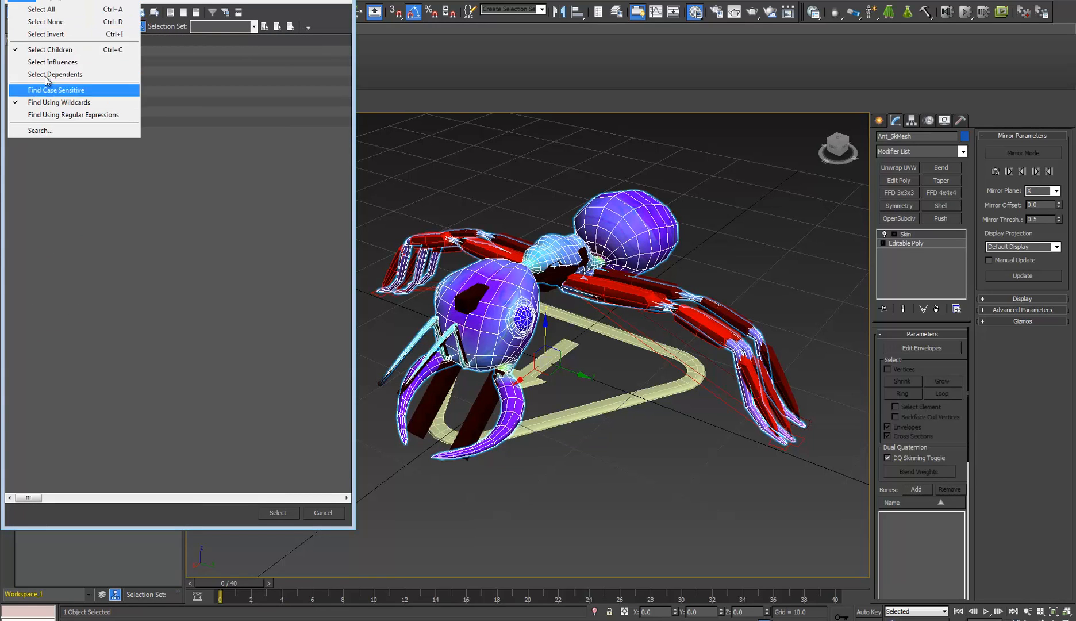
left_click(62, 193)
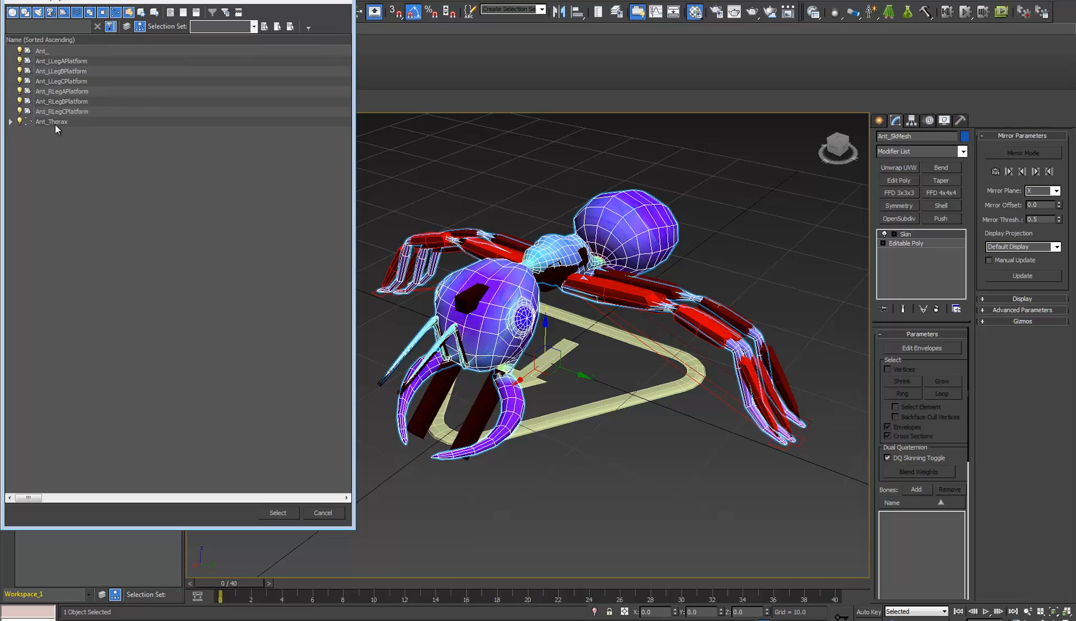
left_click(58, 121)
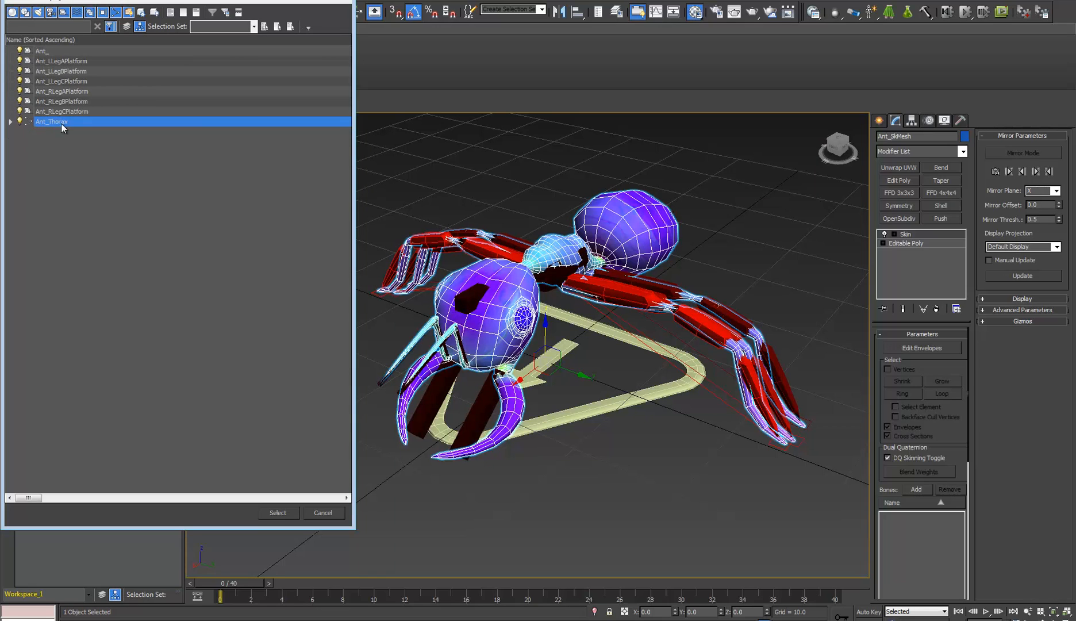
left_click(285, 516)
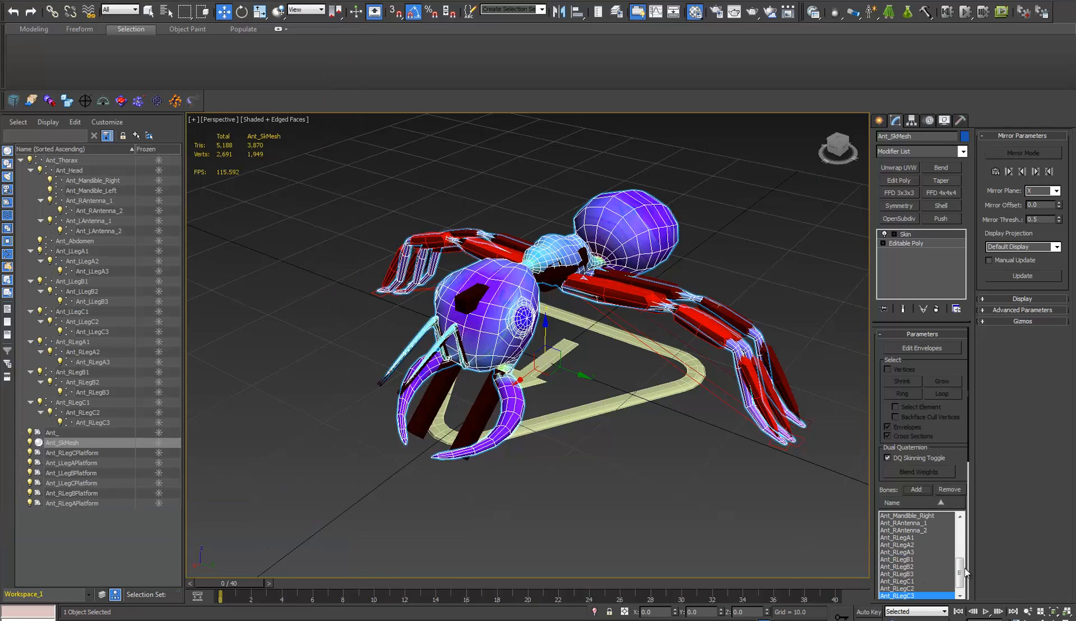
left_click_drag(962, 575, 962, 528)
Move the thorax hub up and back to test how the skinned mesh follows it.
middle_click_drag(544, 339, 493, 320, "alt")
left_click(530, 278)
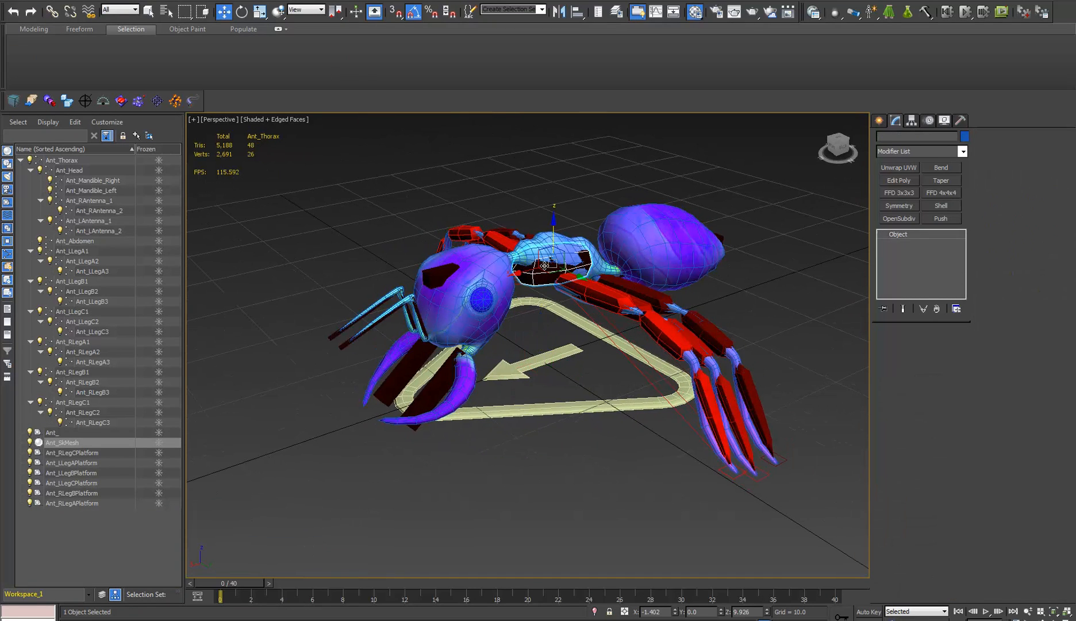
mouse_move(554, 217)
left_mouse_down()
mouse_move(549, 270)
mouse_move(554, 205)
left_mouse_up()
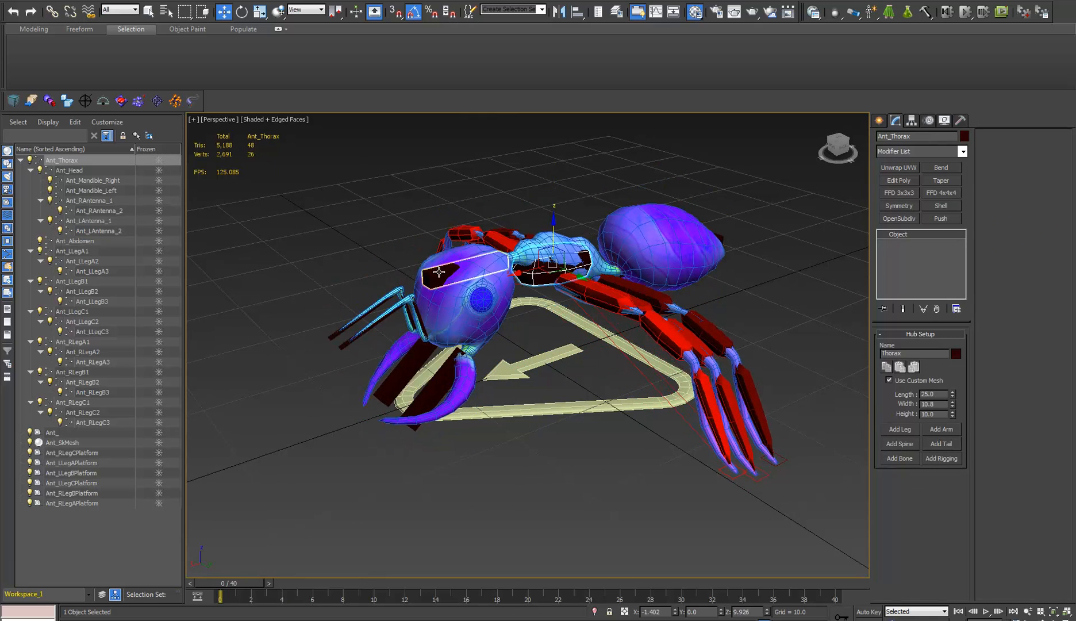
Rotate the head bone upward to test the mesh deformation from the side, and undo the rotation.
key("e")
left_click(476, 244)
left_click_drag(476, 245, 472, 217)
middle_click_drag(472, 216, 424, 198, "alt")
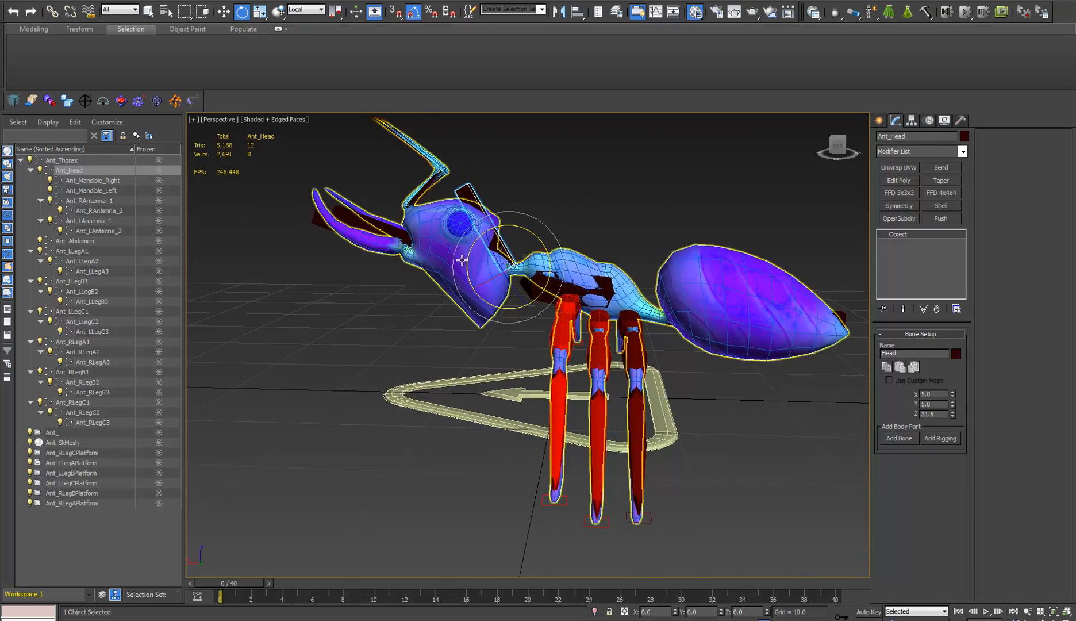
scroll(467, 267, "up", 3)
key("ctrl+z")
Apply the Voxel weight solver to Ant_SkMesh's Skin modifier with the solver's default settings.
left_click(736, 328)
middle_click_drag(748, 397, 698, 388, "alt")
left_click_drag(954, 439, 941, 187)
left_click(938, 478)
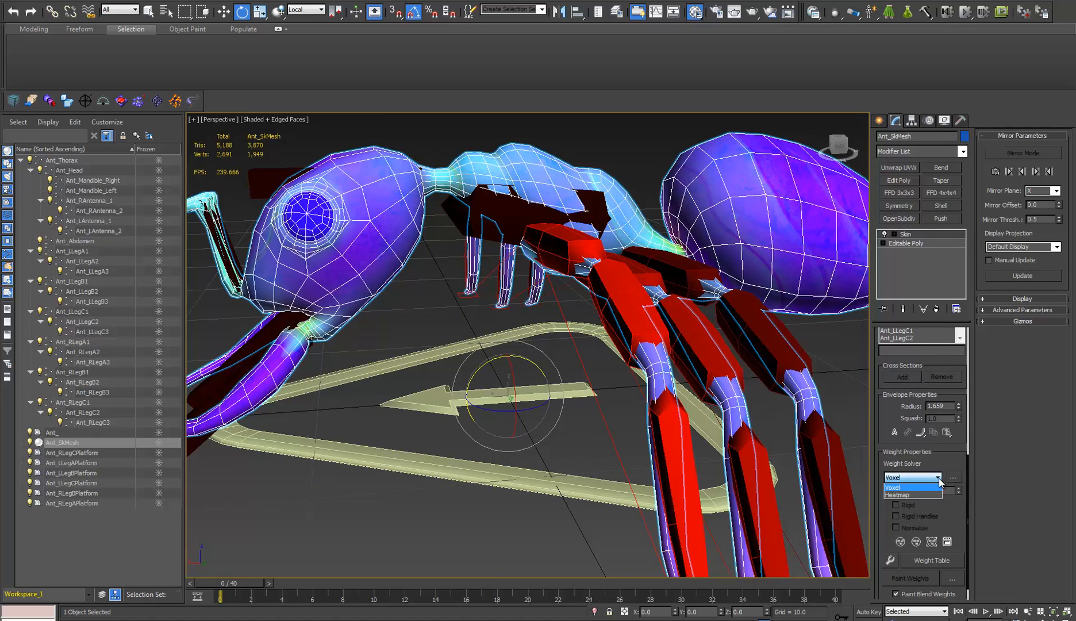
left_click(940, 478)
left_click(954, 480)
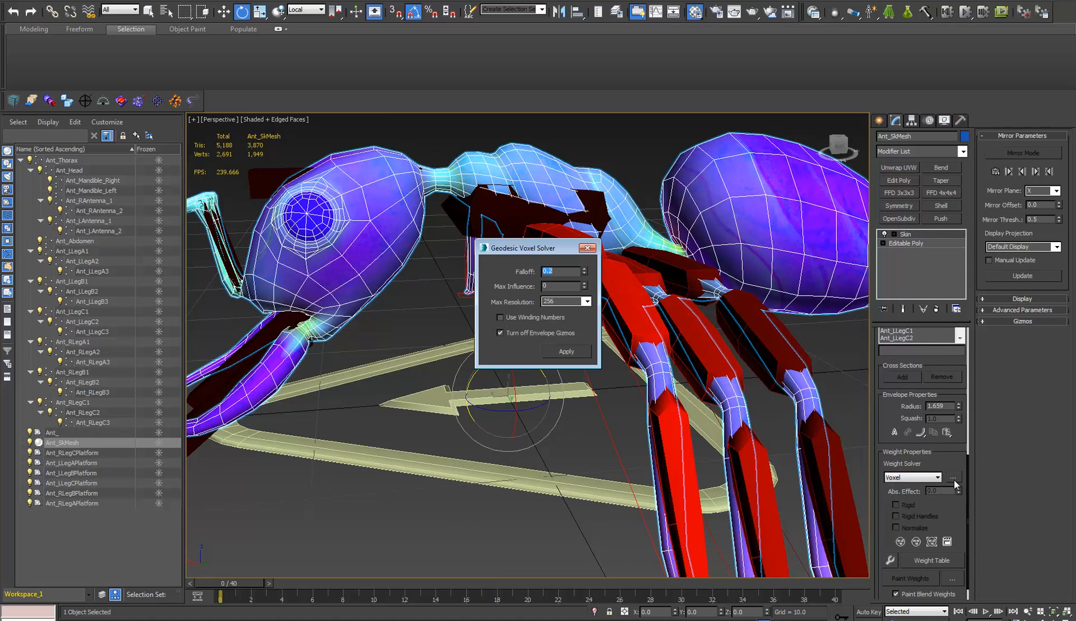
left_click(571, 351)
left_click(587, 248)
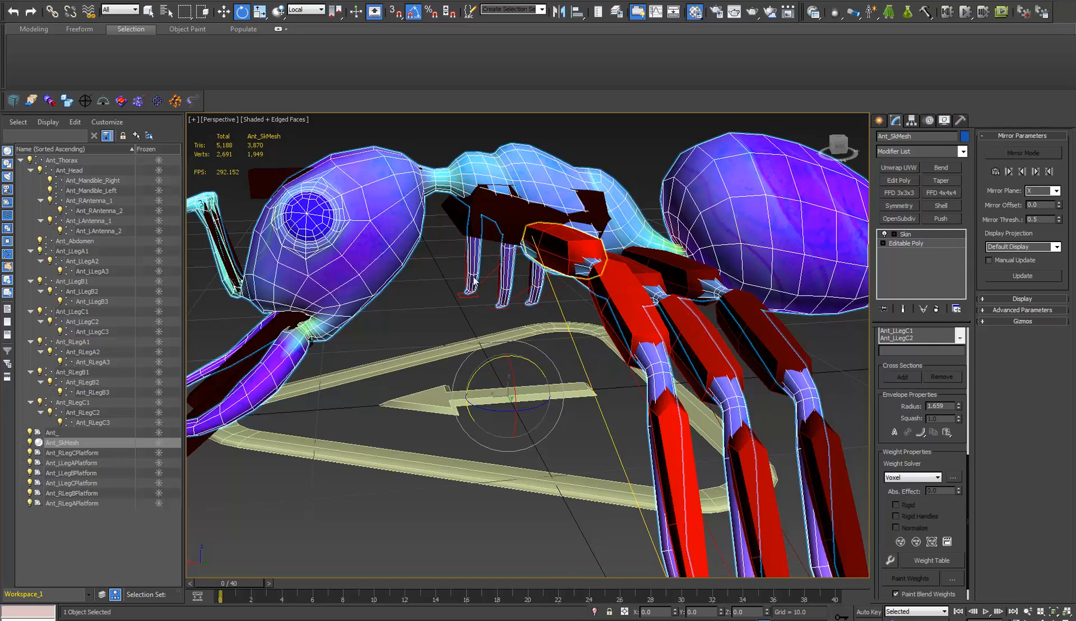
Rotate the head bone up about 40 degrees and back down to test the new skin weights.
middle_click_drag(587, 248, 363, 275, "alt")
left_click(323, 262)
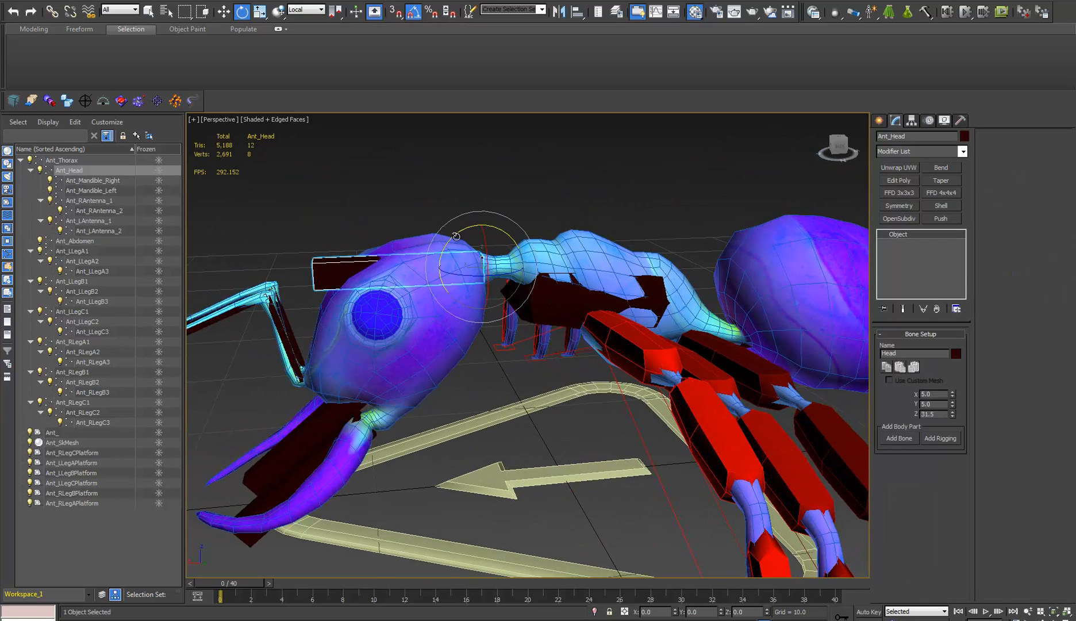
left_click_drag(455, 237, 463, 213)
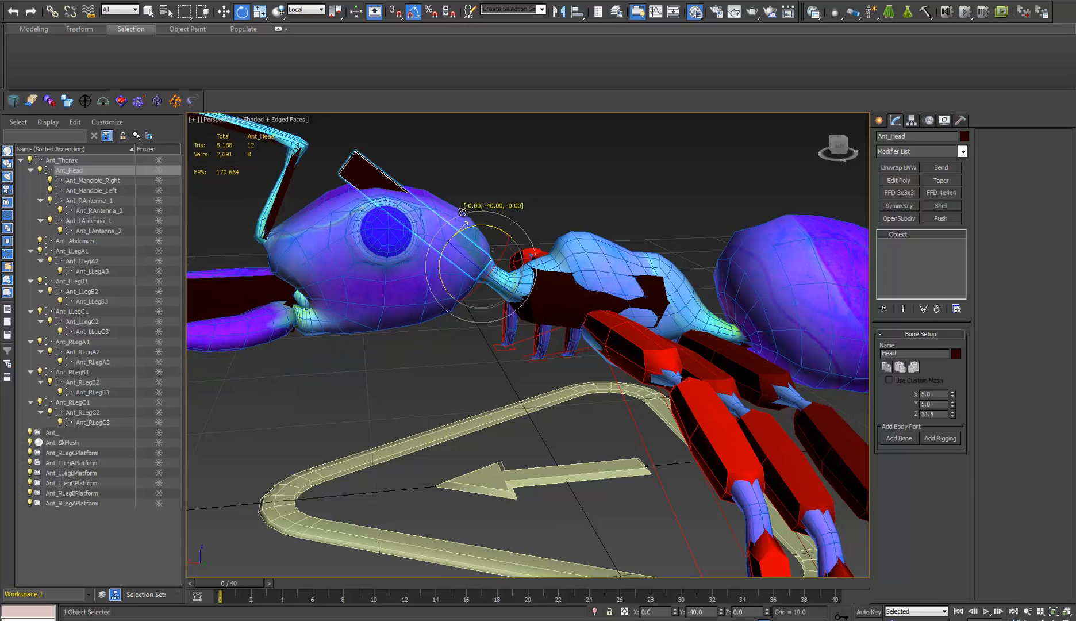
left_click_drag(462, 212, 458, 235)
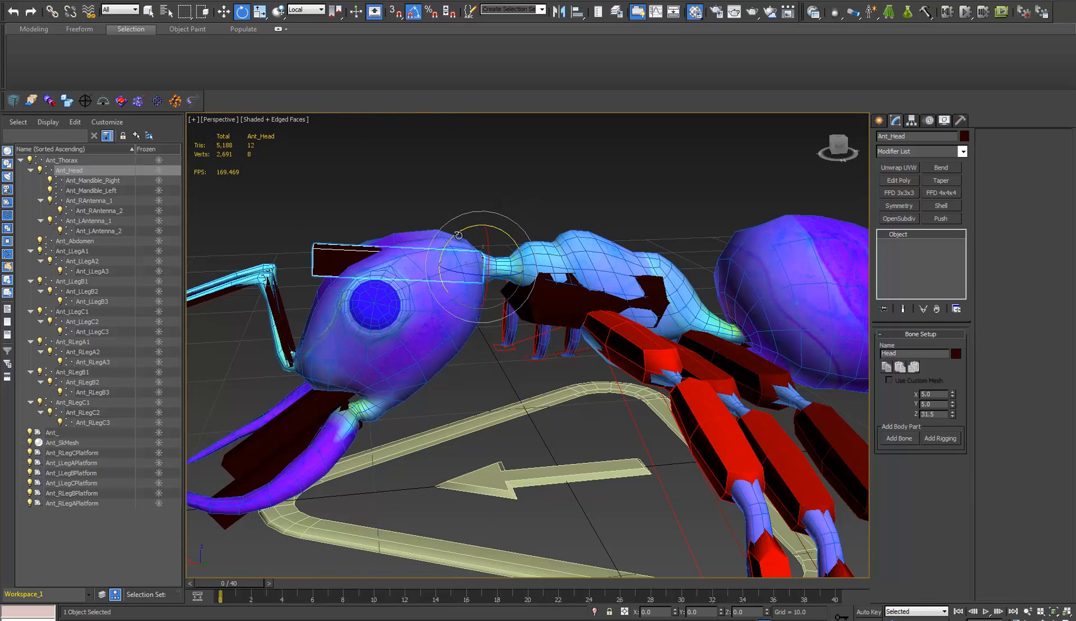
Enter envelope editing on Ant_SkMesh's Skin modifier and select the Ant_Thorax bone in its bone list.
scroll(506, 348, "up", 2)
scroll(479, 272, "up", 4)
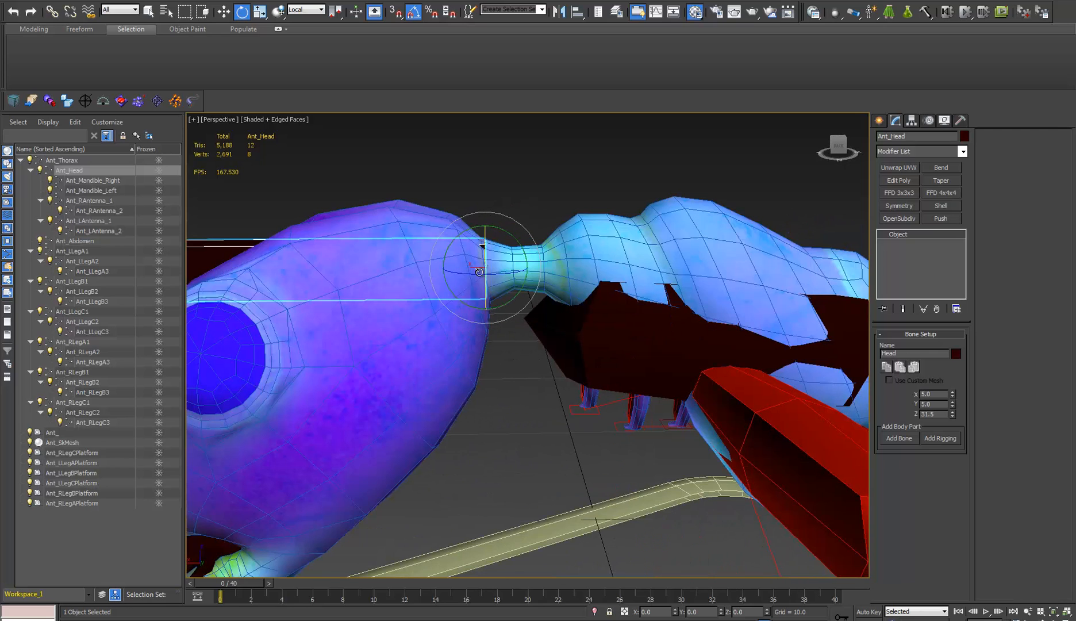
middle_click_drag(479, 271, 471, 273)
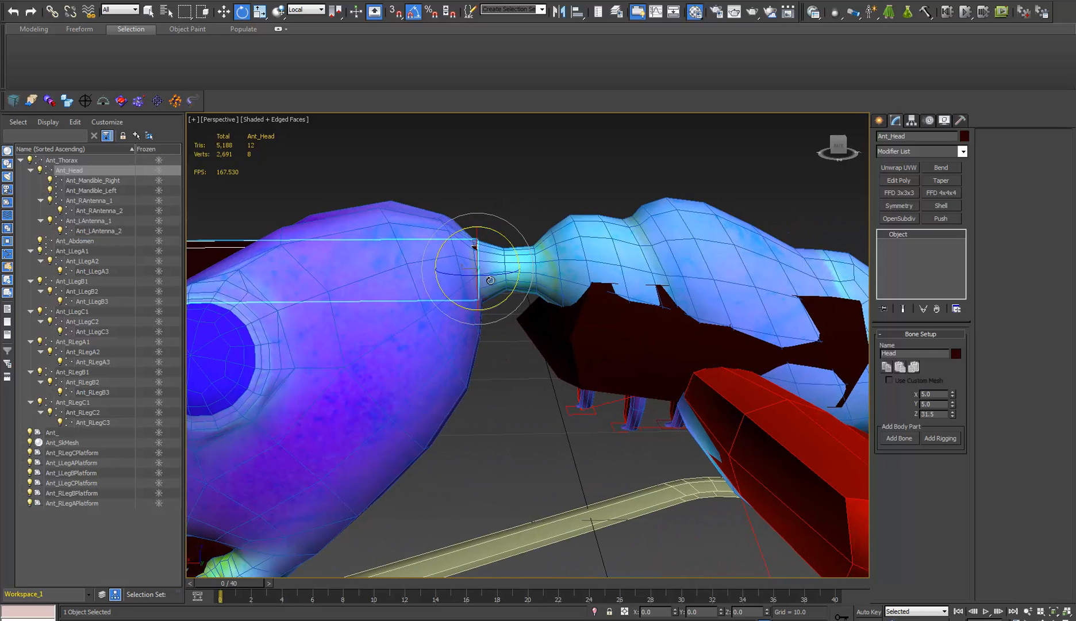
left_click(672, 225)
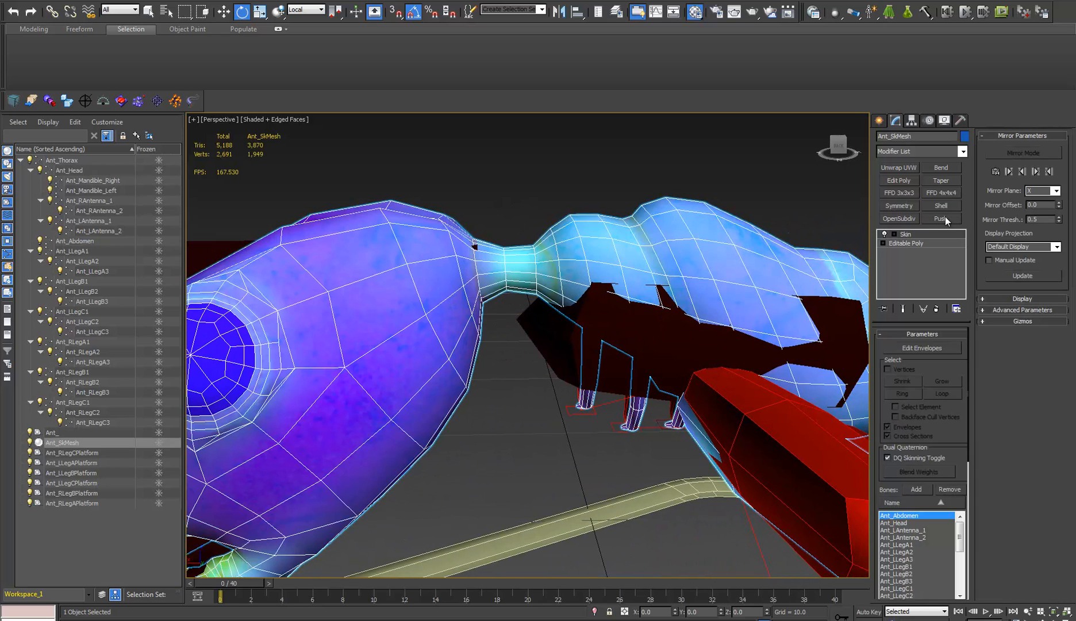
left_click(904, 235)
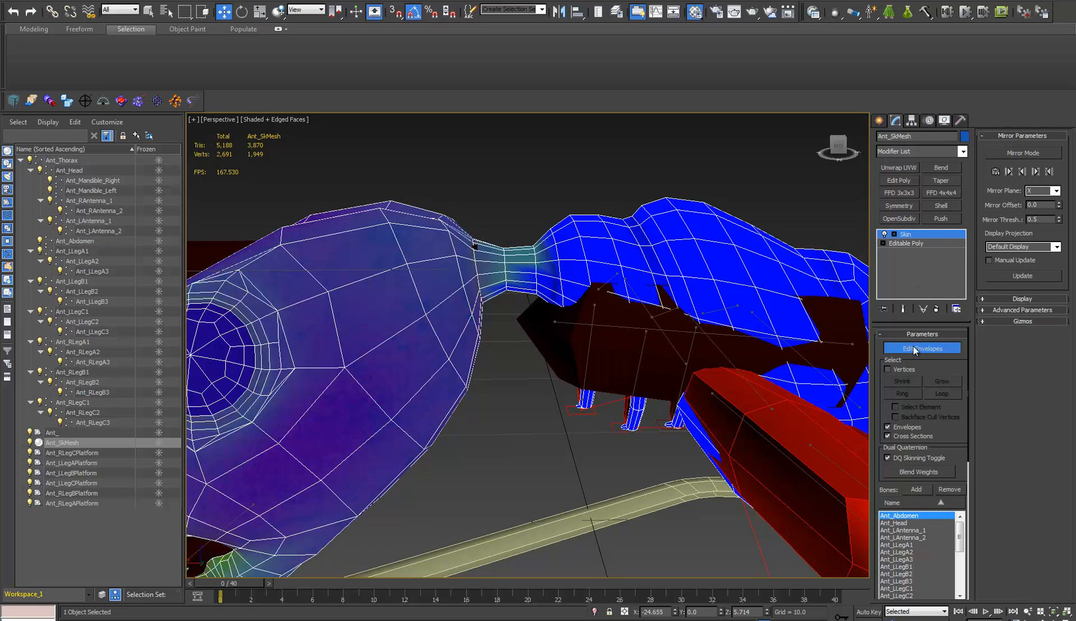
scroll(952, 449, "down", 3)
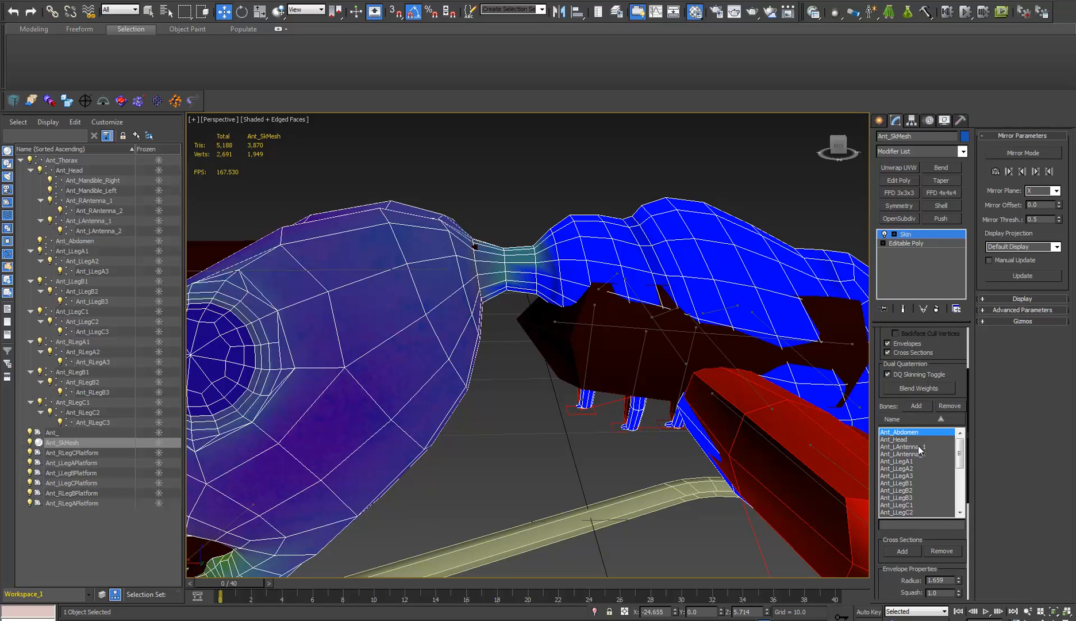
left_click_drag(959, 453, 960, 495)
left_click(897, 511)
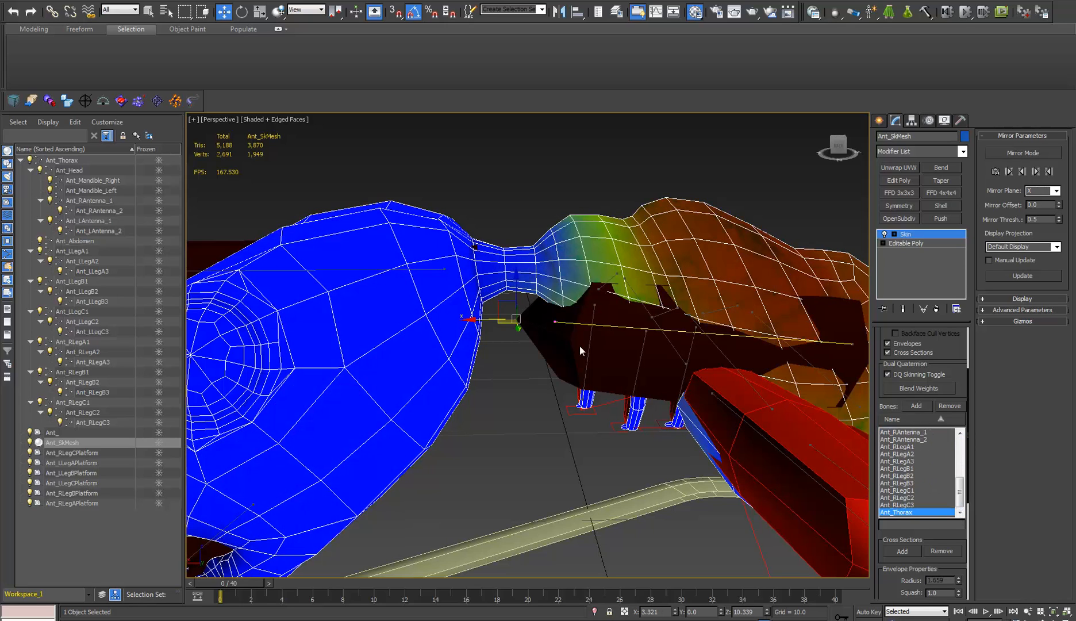
Open the Skin modifier's Weight Tool and place it over the ribbon area beside the command panel.
middle_click_drag(579, 345, 602, 284)
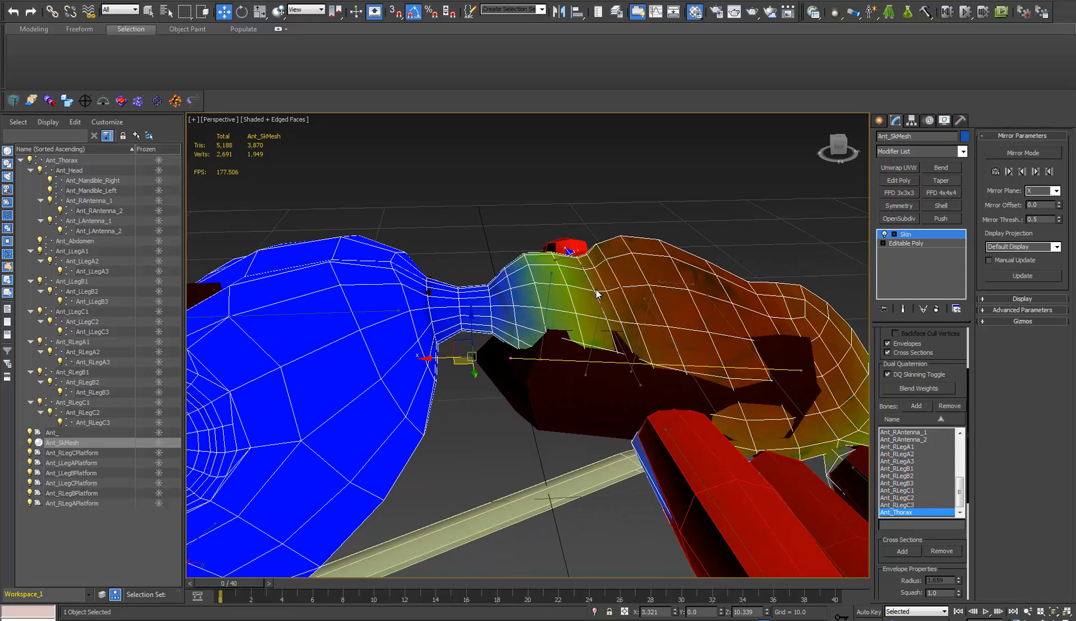
scroll(898, 580, "down", 5)
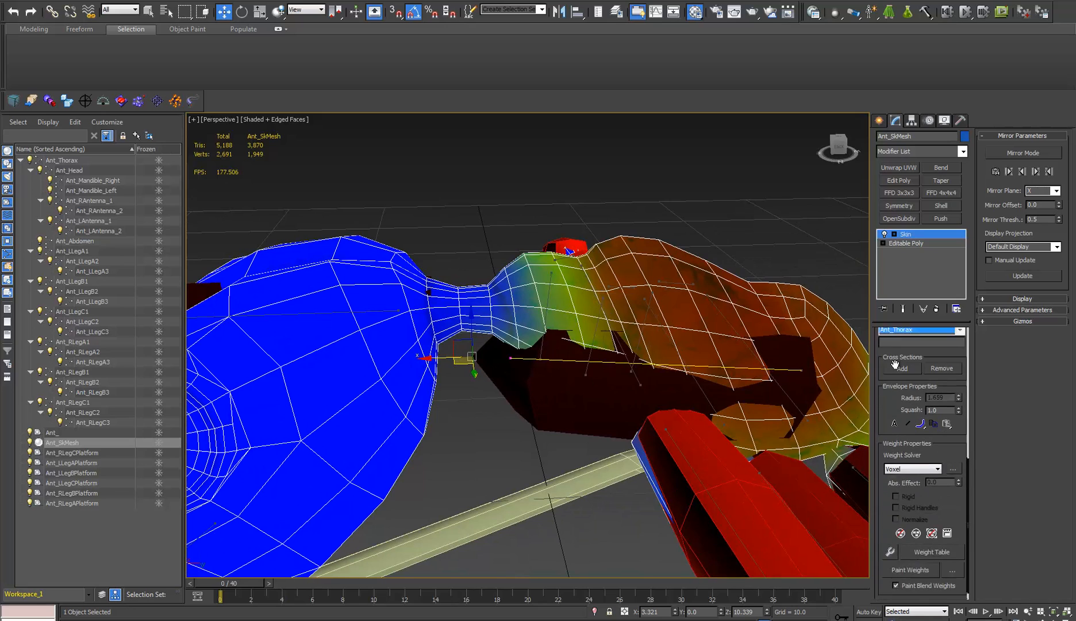
left_click(890, 541)
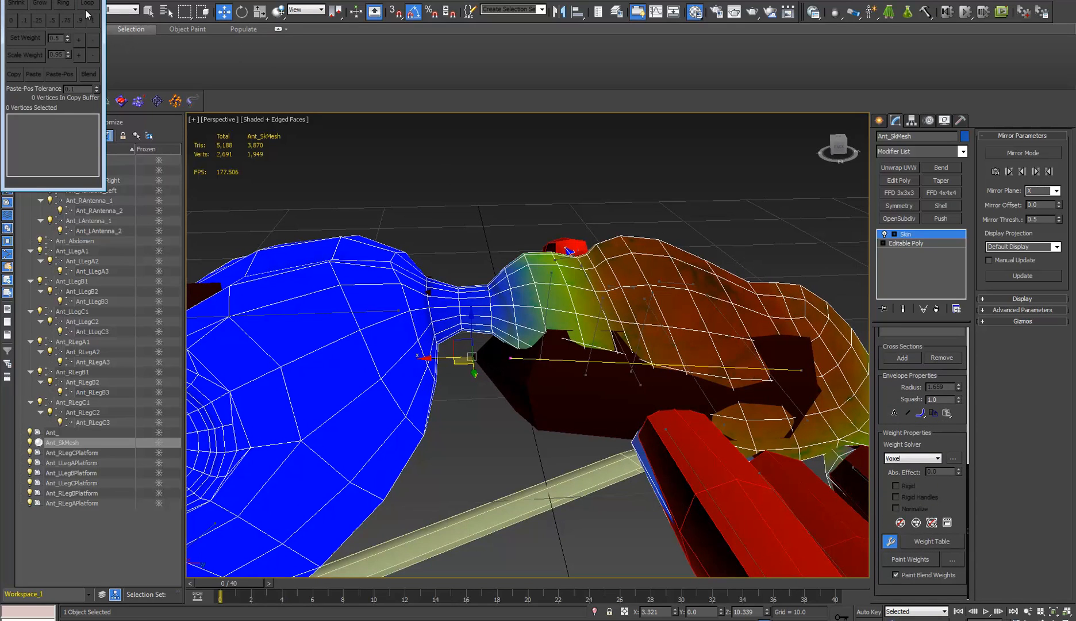
left_click_drag(86, 3, 822, 42)
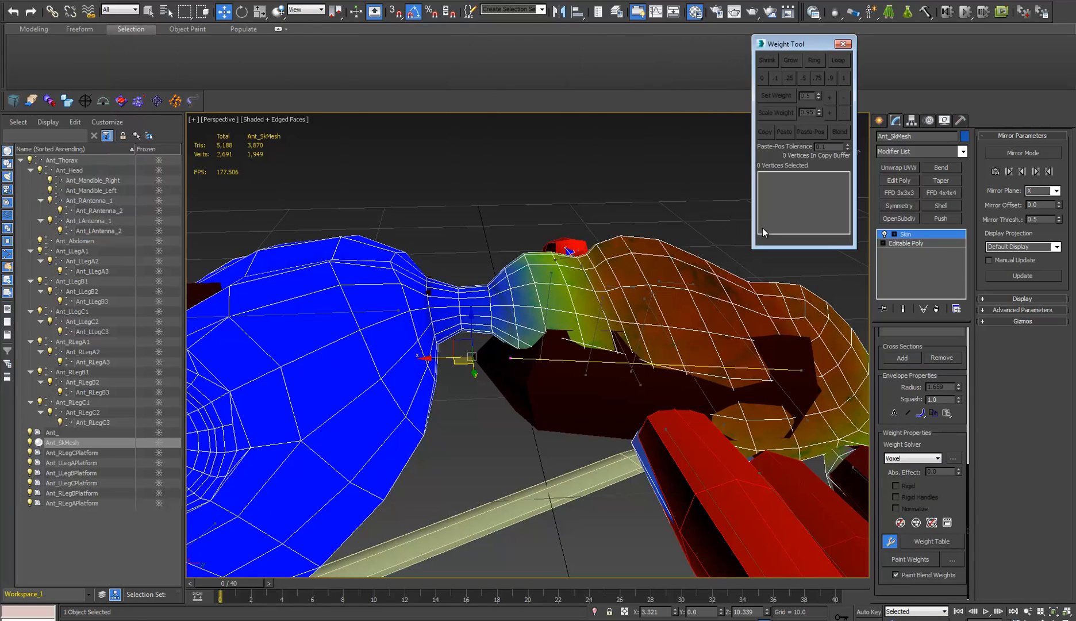
Enable vertex selection in the Skin modifier and turn off selection of envelopes and cross sections.
middle_click_drag(593, 325, 603, 307)
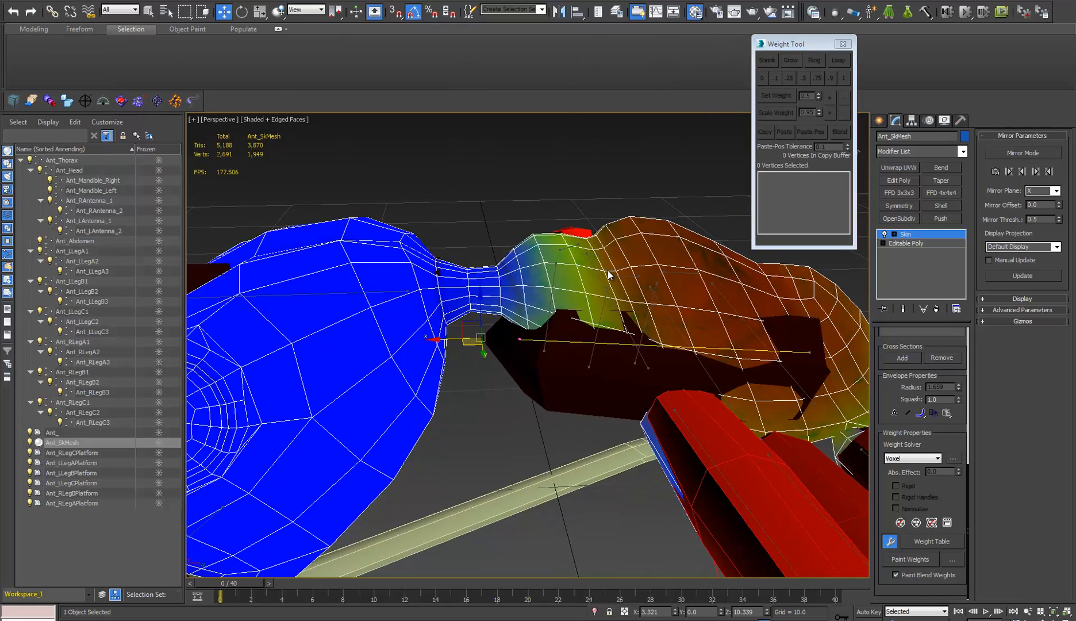
middle_click_drag(623, 271, 542, 287, "alt")
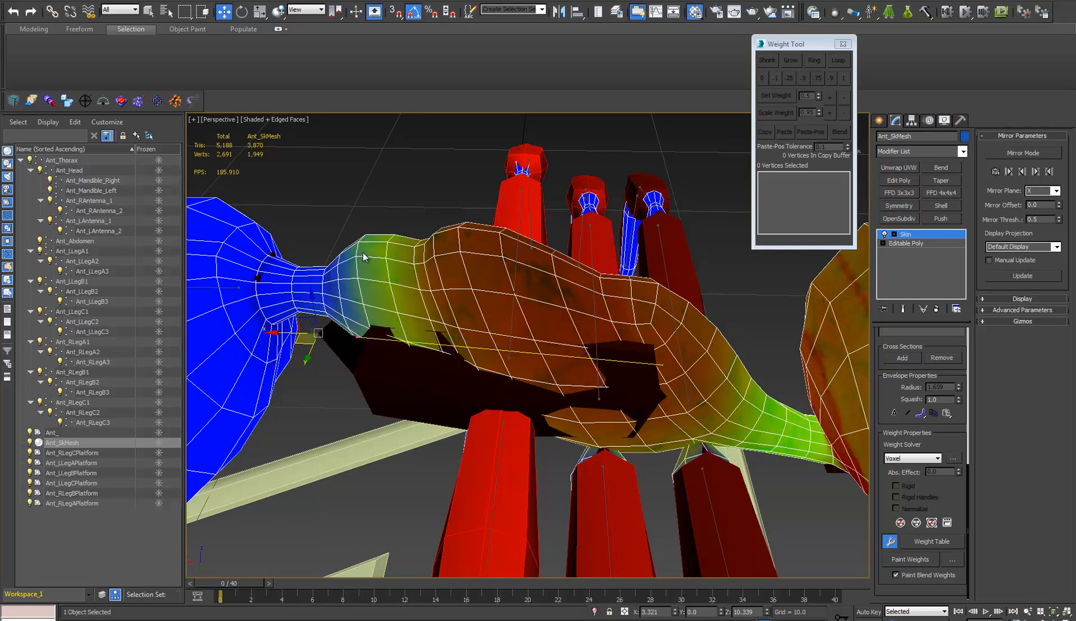
middle_click_drag(364, 257, 536, 301, "alt")
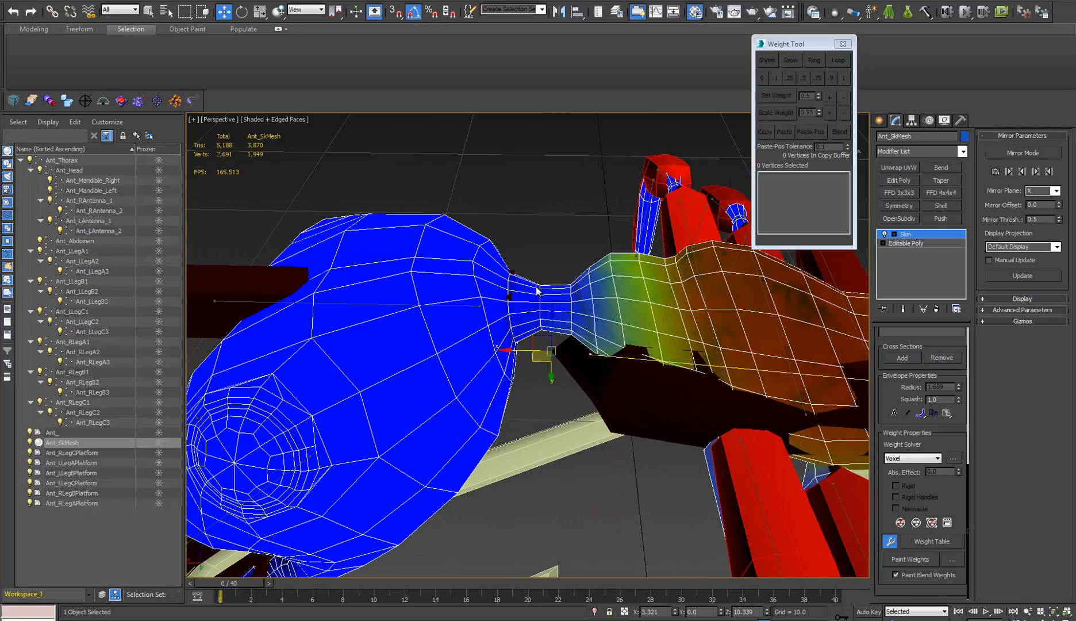
middle_click_drag(662, 380, 357, 263)
middle_click_drag(758, 382, 655, 316, "alt")
scroll(899, 394, "up", 9)
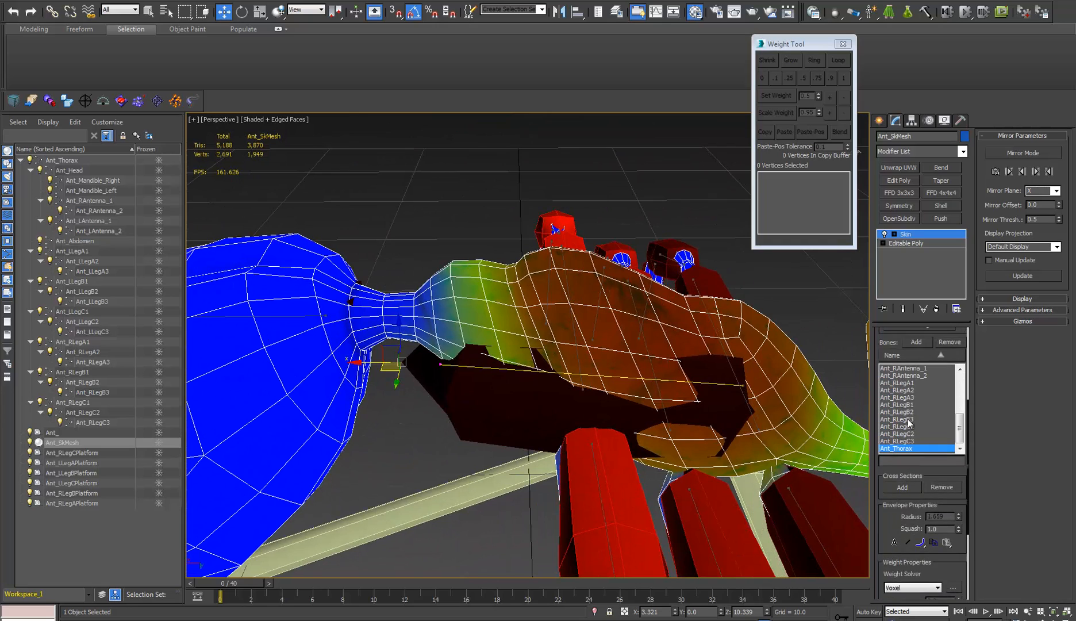
scroll(898, 356, "up", 4)
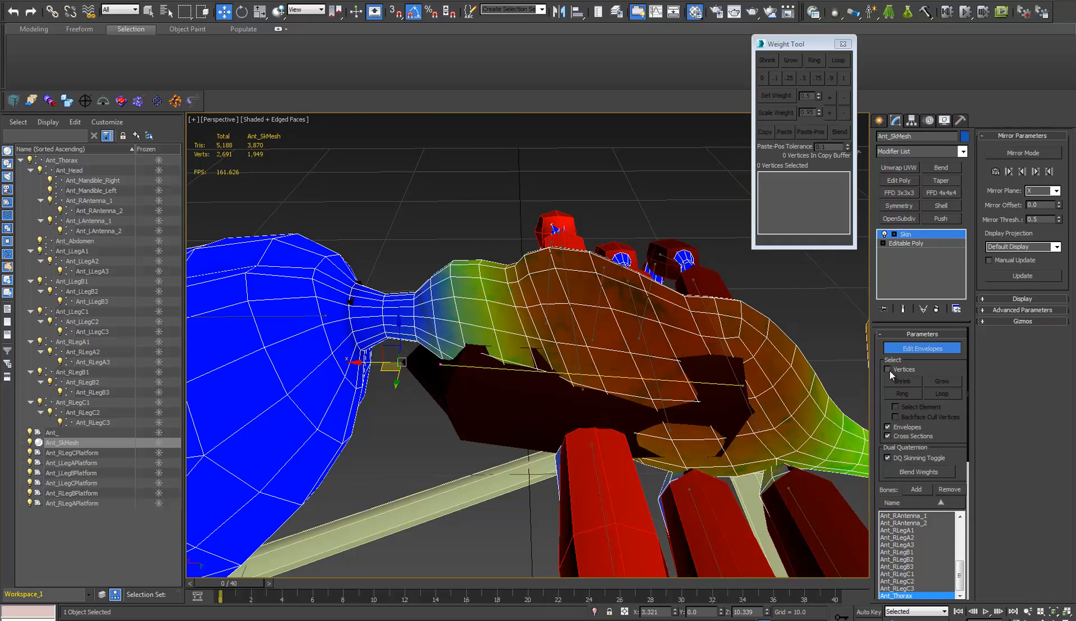
left_click(888, 370)
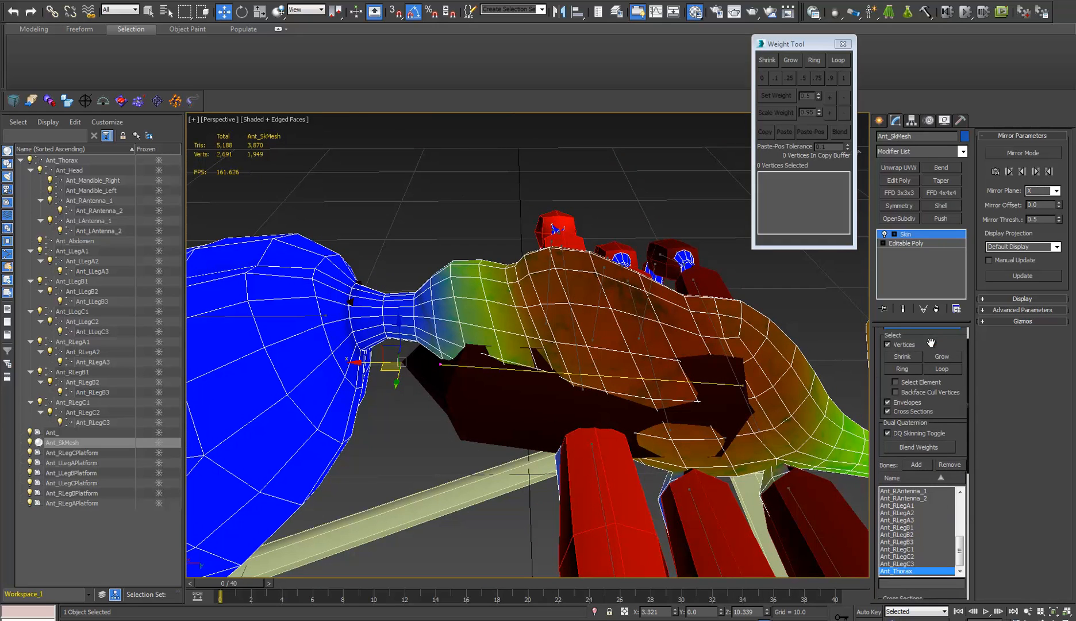
left_click(888, 436)
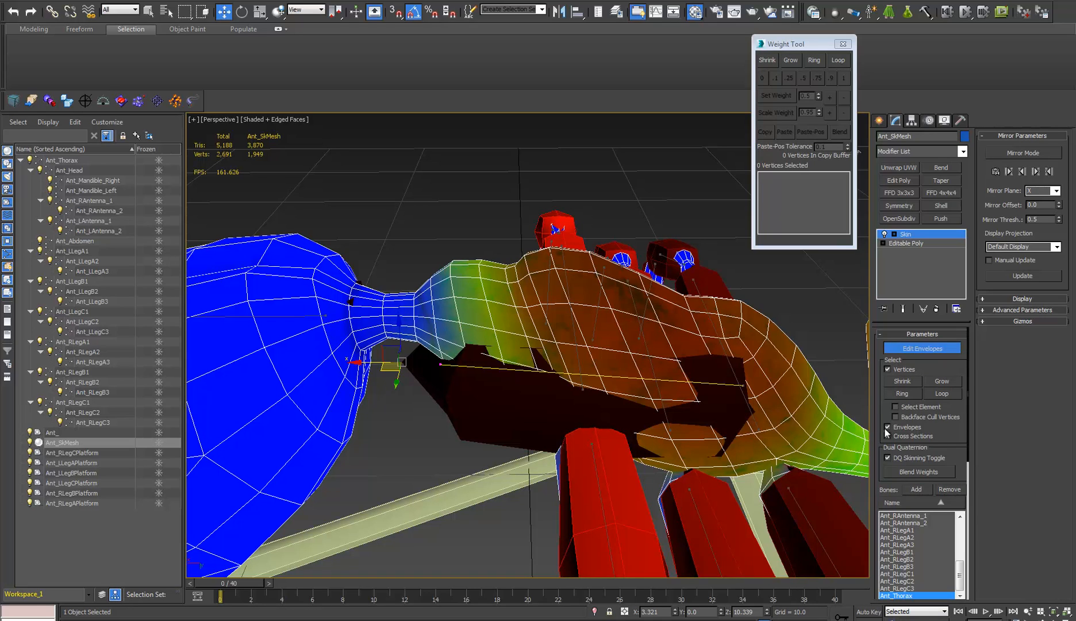
left_click(887, 428)
left_click(887, 436)
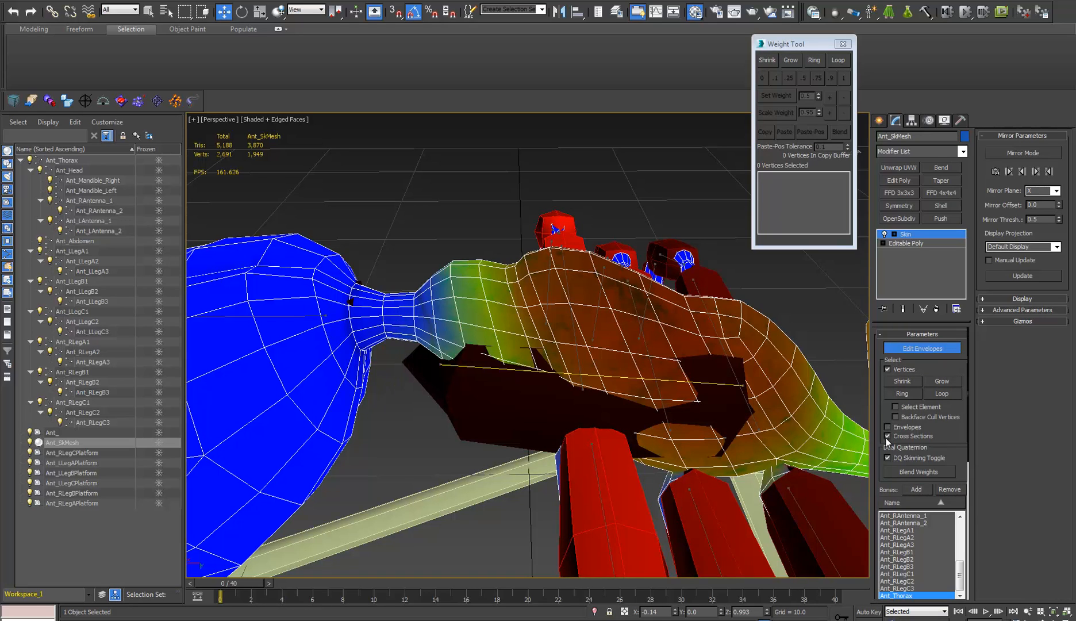
Select two vertices across the middle of the thorax and expand them to the loop around the body.
left_click(611, 308)
left_click(630, 352, "ctrl")
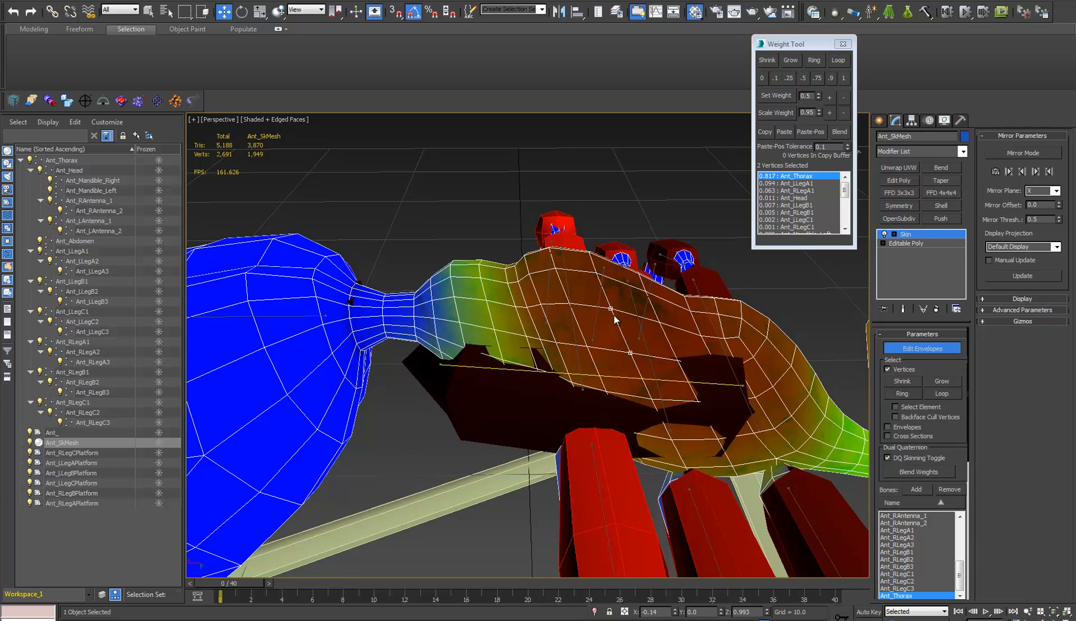
left_click(837, 60)
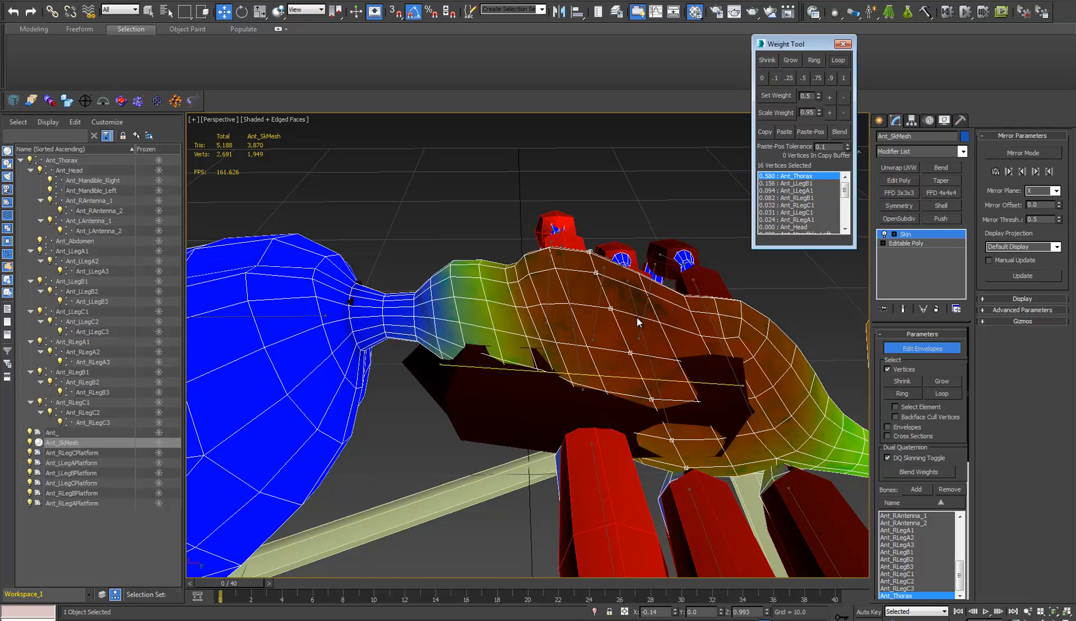
Try a lengthwise vertex loop from two neighbouring thorax vertices, and clear the selection.
left_click(611, 315)
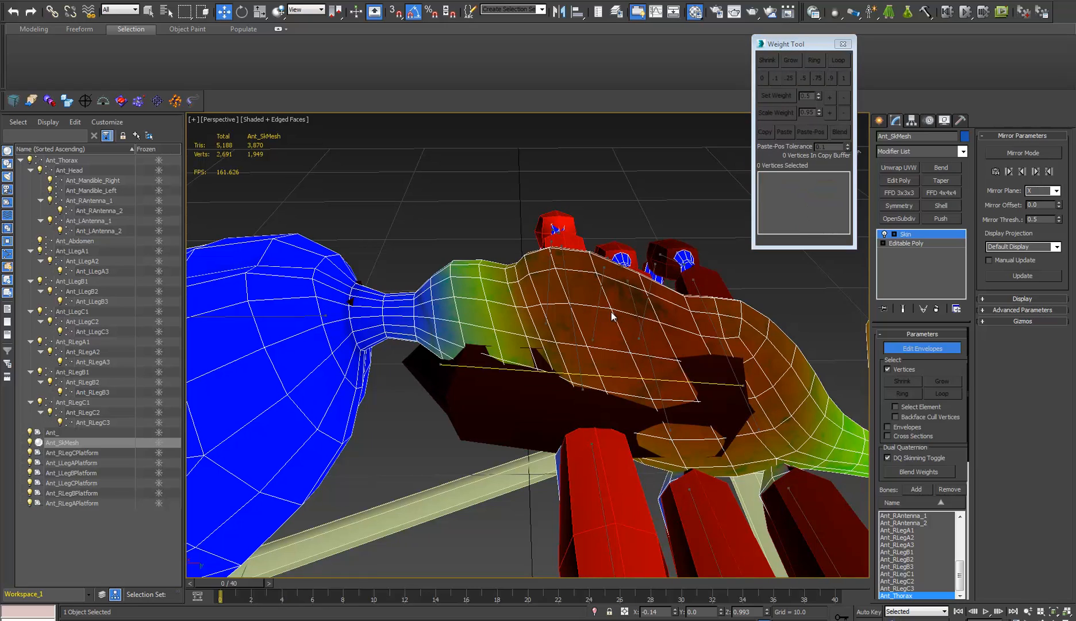
left_click(840, 61)
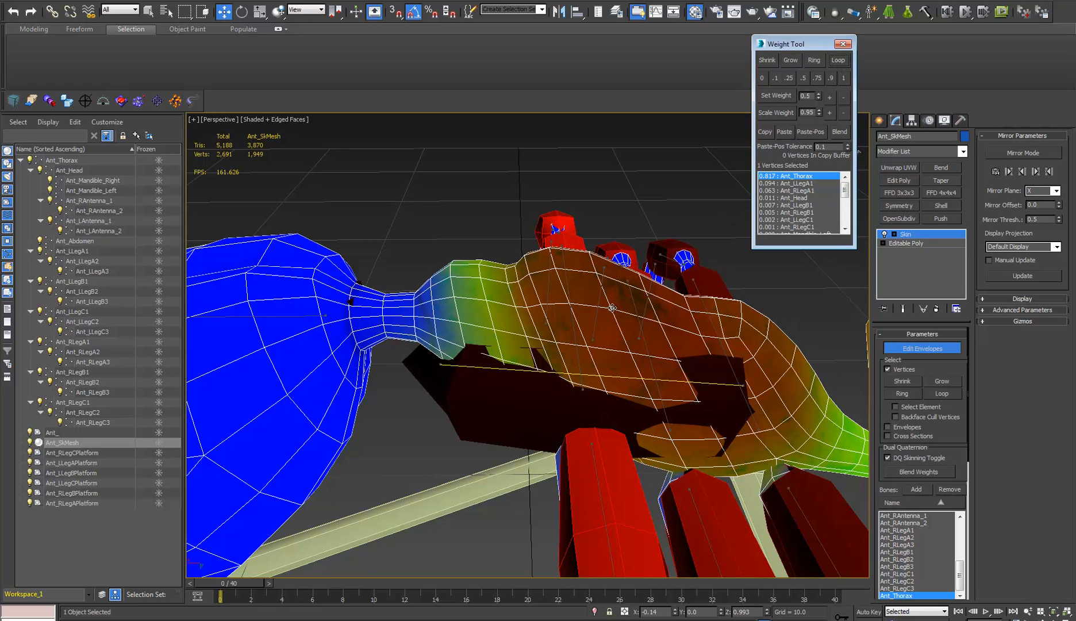
left_click(569, 301, "ctrl")
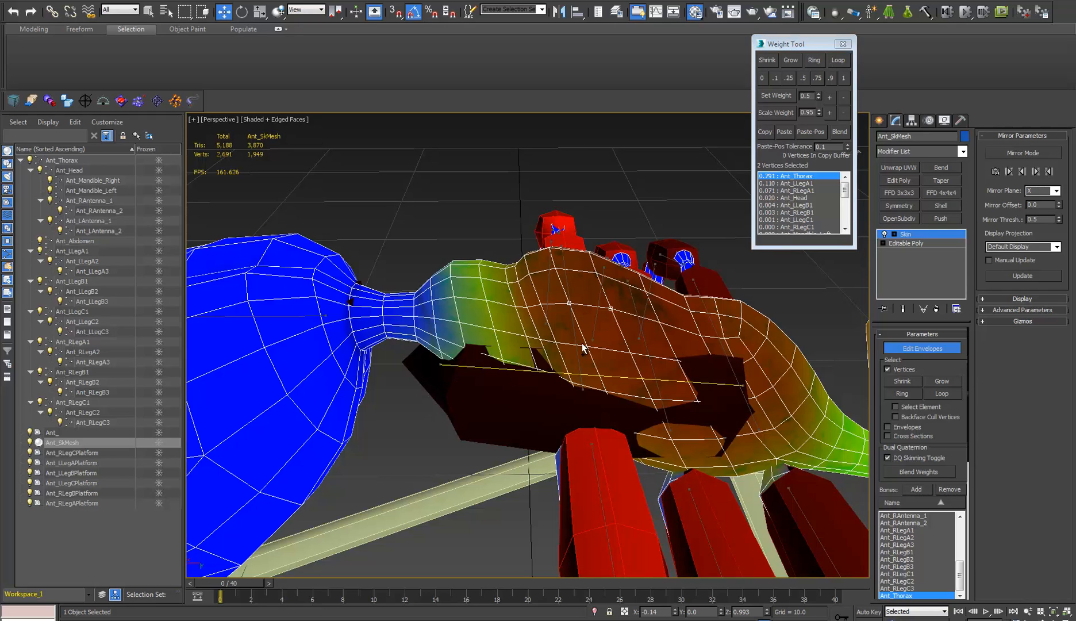
left_click(837, 61)
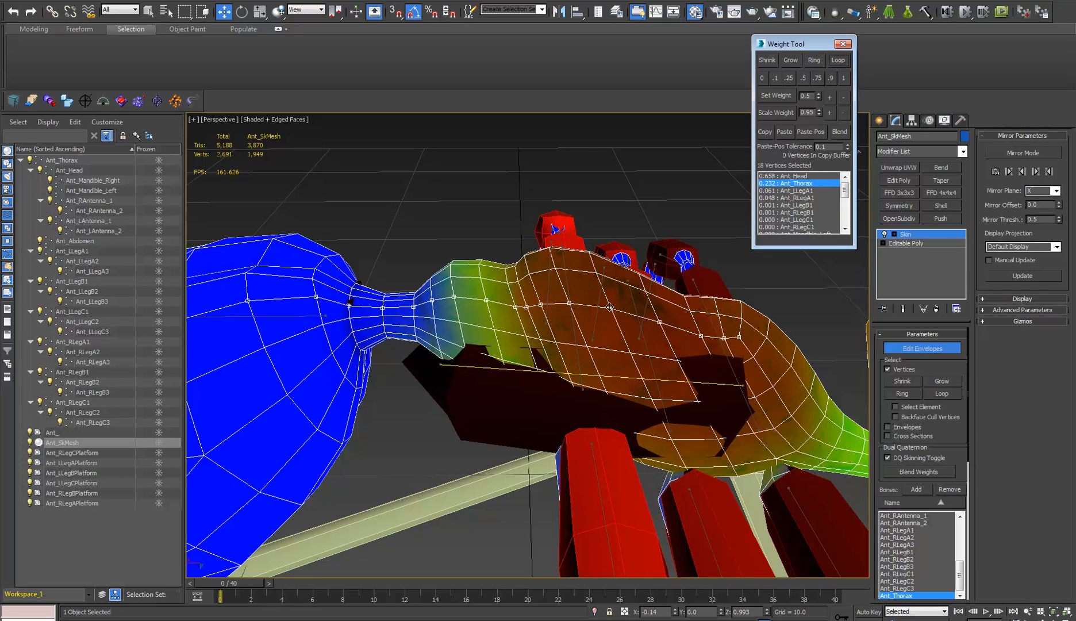
left_click(621, 218)
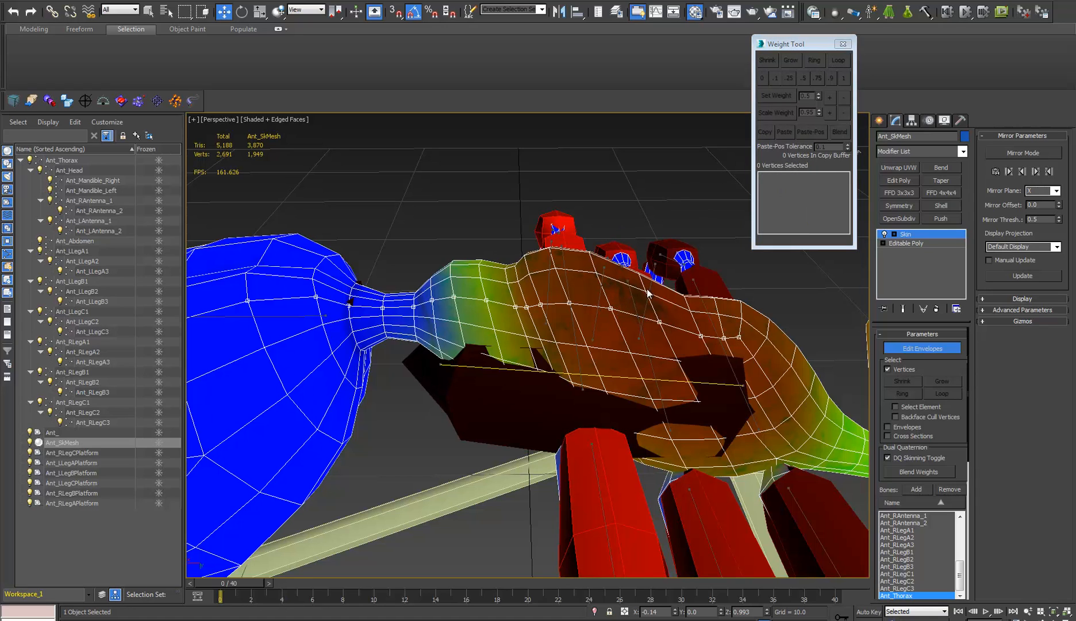
Select the vertex loop around the middle of the thorax and grow the selection outward on both sides.
left_click(611, 309)
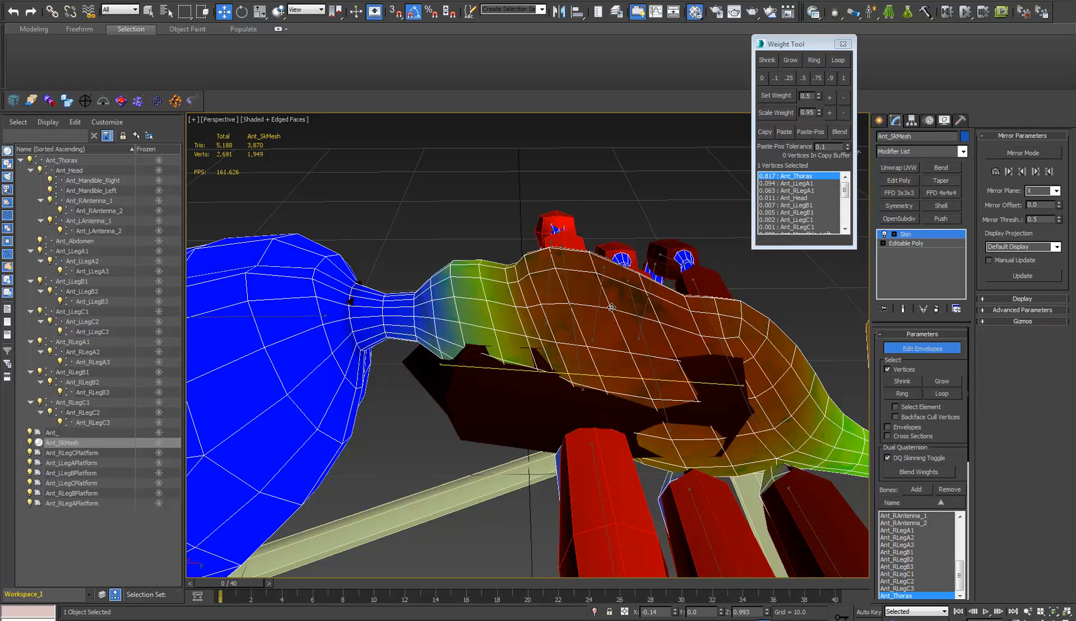
left_click(631, 353, "ctrl")
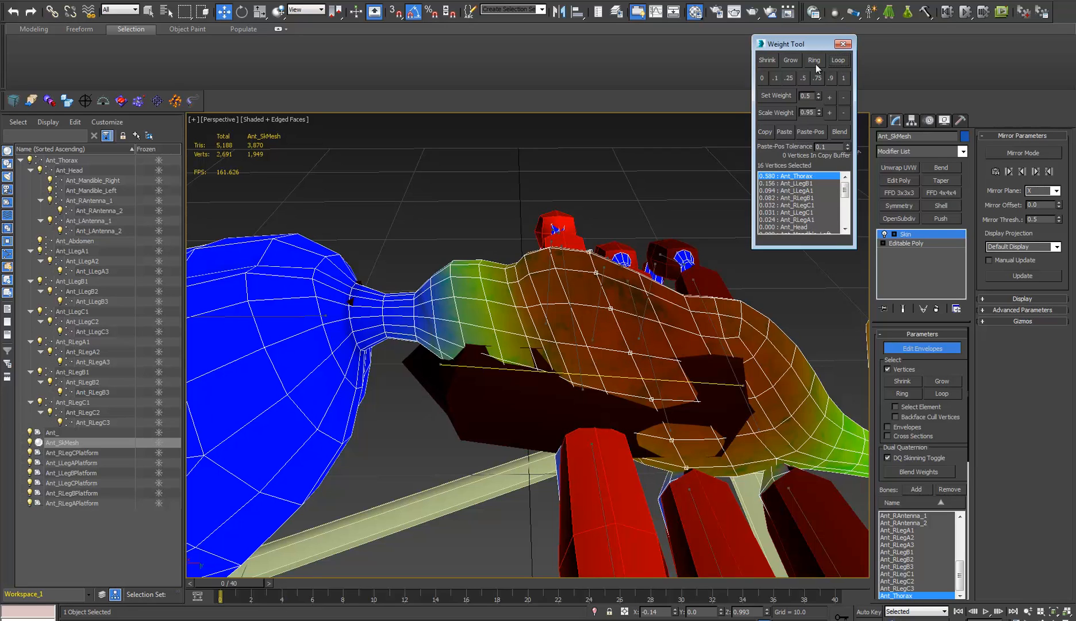
left_click(794, 62)
left_click(794, 62)
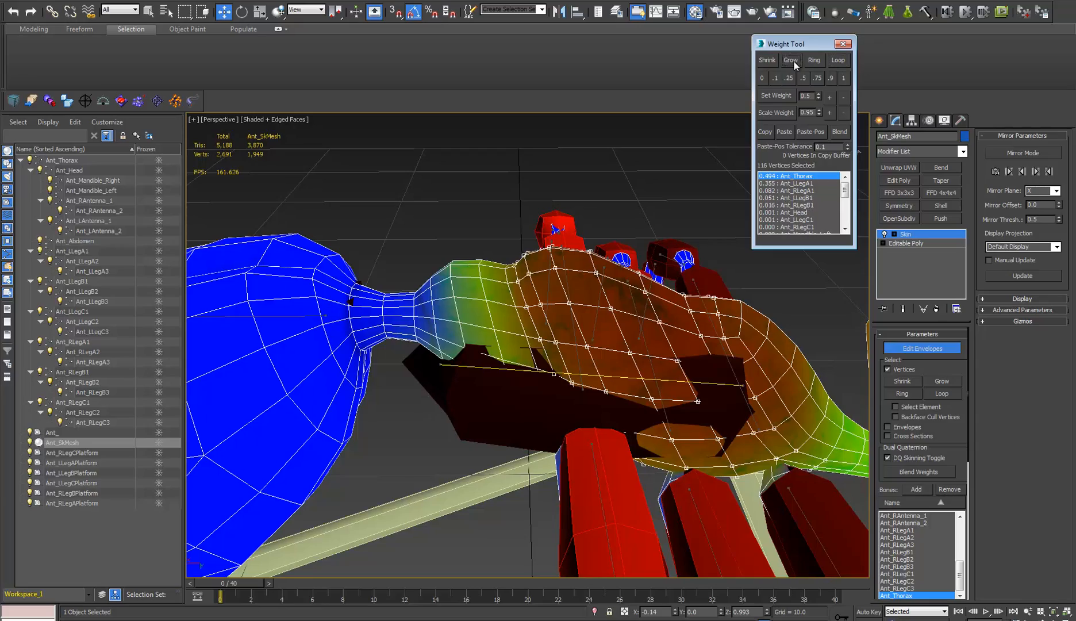
Grow the thorax vertex selection further toward the neck and the abdomen joint.
scroll(627, 288, "up", 2)
middle_click_drag(626, 287, 575, 224)
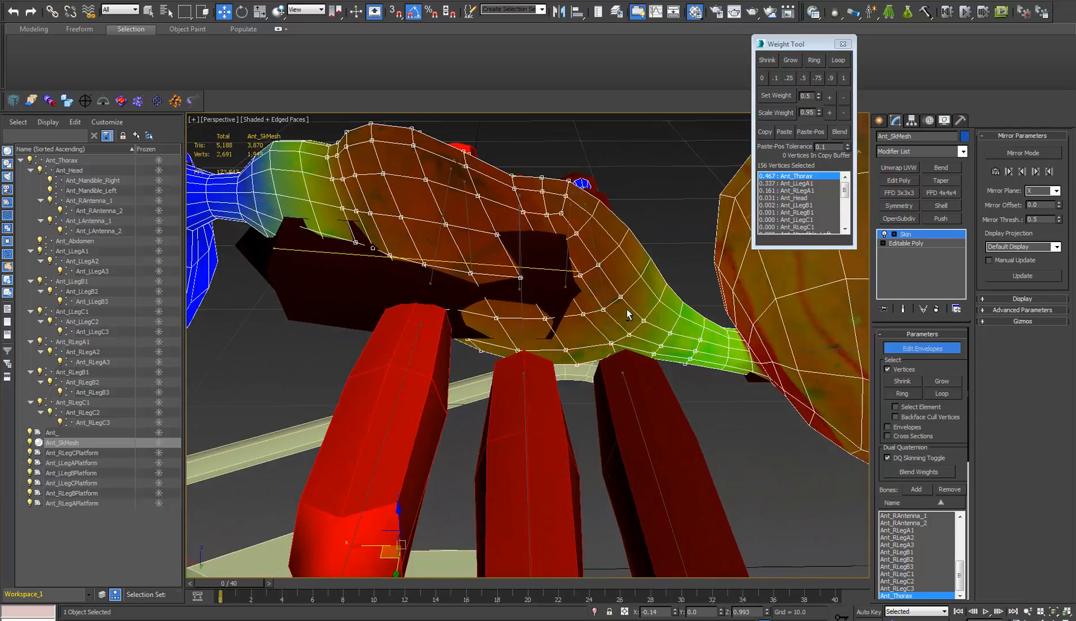
middle_click_drag(627, 308, 611, 283, "alt")
scroll(614, 281, "up", 5)
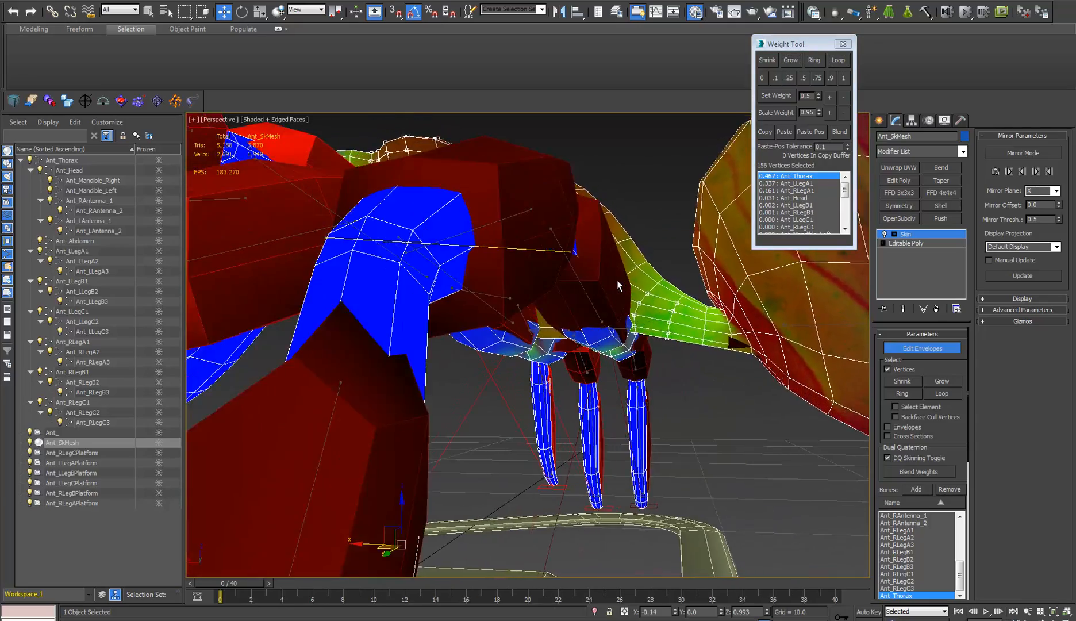
left_click(797, 63)
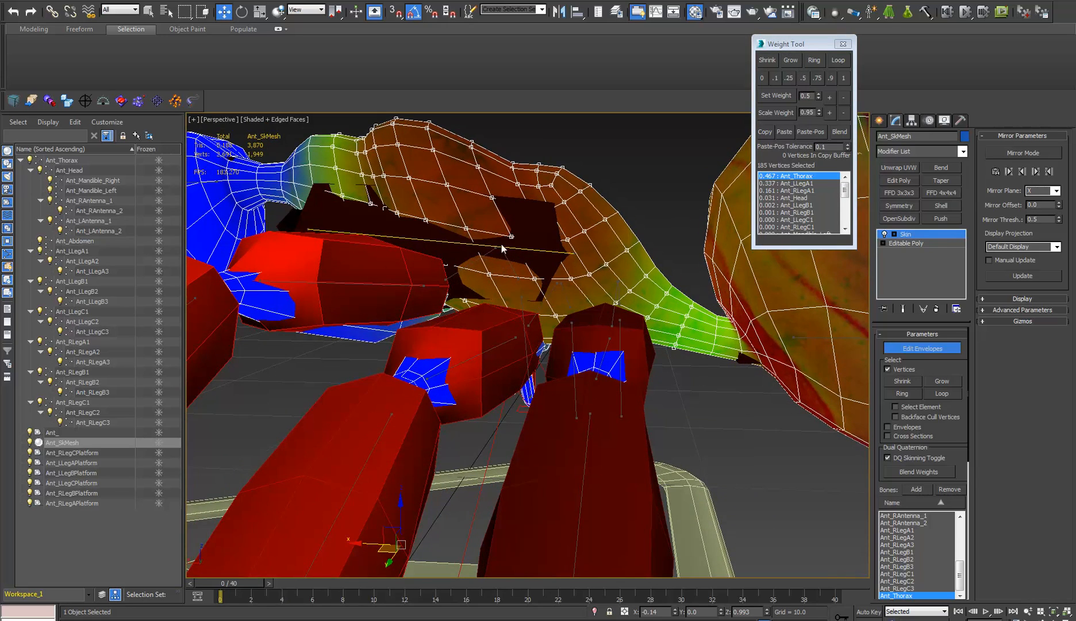
middle_click_drag(503, 246, 729, 174, "alt")
left_click(806, 57)
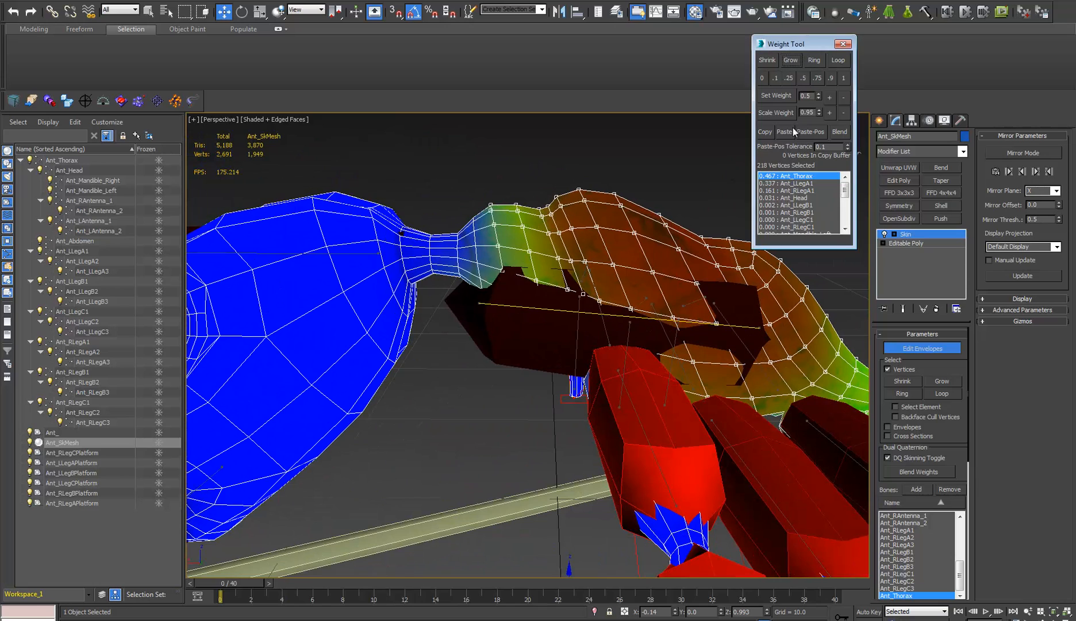
Grow the selection once more at the thorax-abdomen joint and deselect the stray vertices outside the thorax.
middle_click_drag(719, 288, 662, 265, "alt")
left_click_drag(583, 378, 583, 376, "alt")
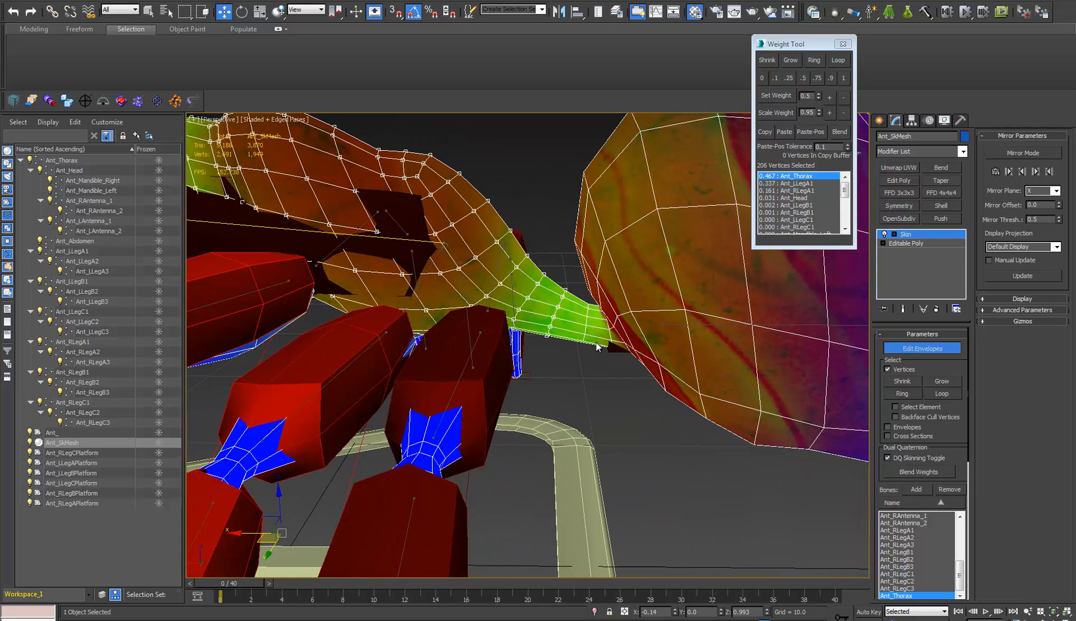
left_click(791, 60)
middle_click_drag(575, 270, 486, 280, "alt")
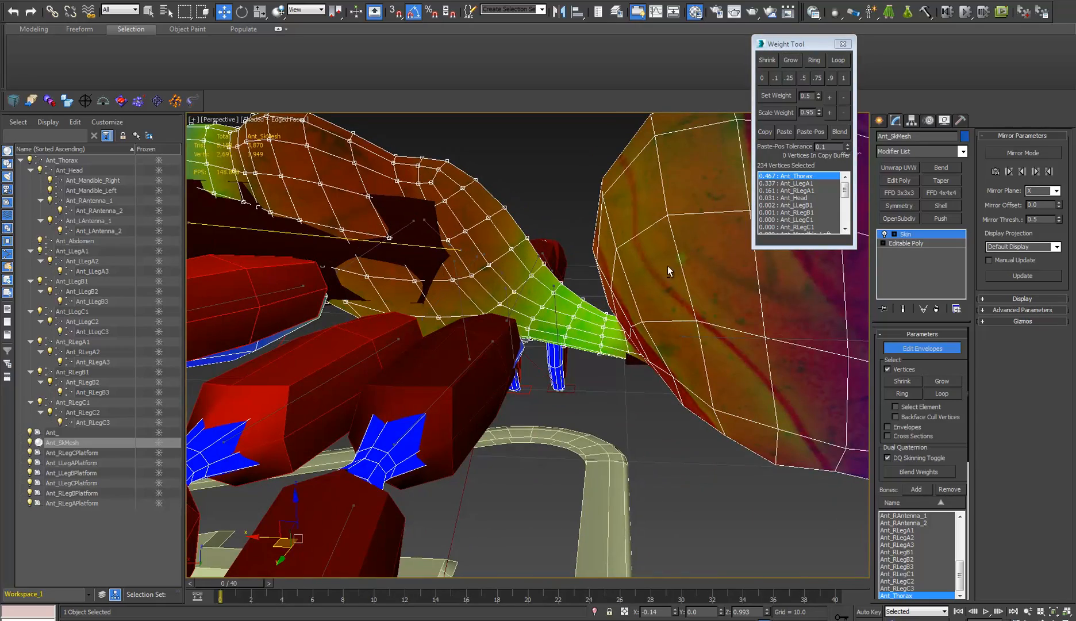
left_click_drag(597, 391, 597, 391, "alt")
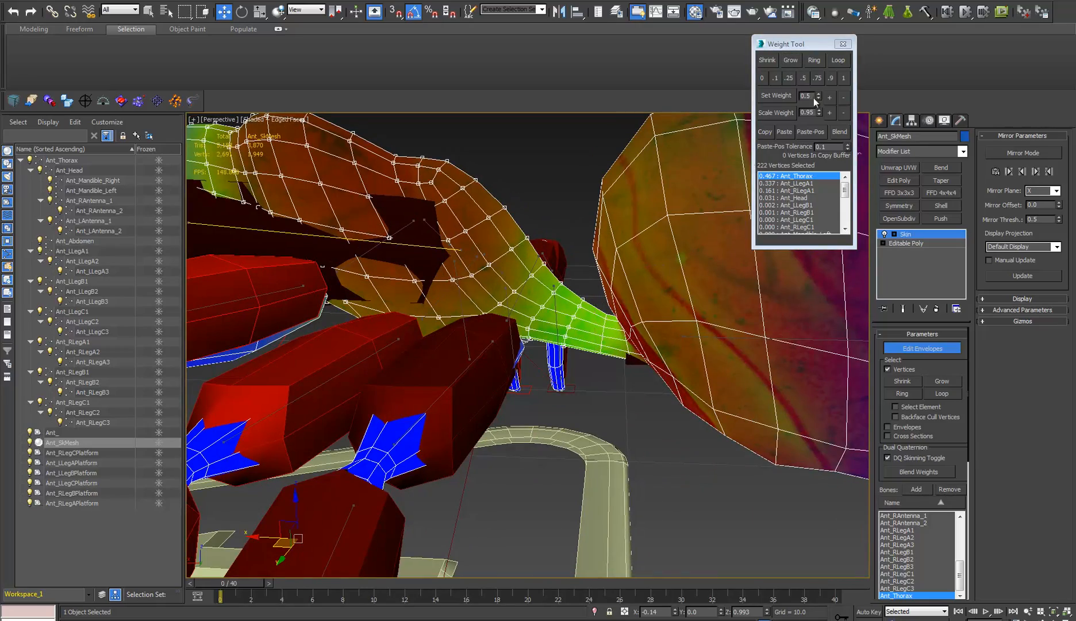
Grow the thorax vertex selection once more and set its weight to 1 for the Ant_Thorax bone.
left_click(792, 60)
middle_click_drag(586, 190, 538, 314, "alt")
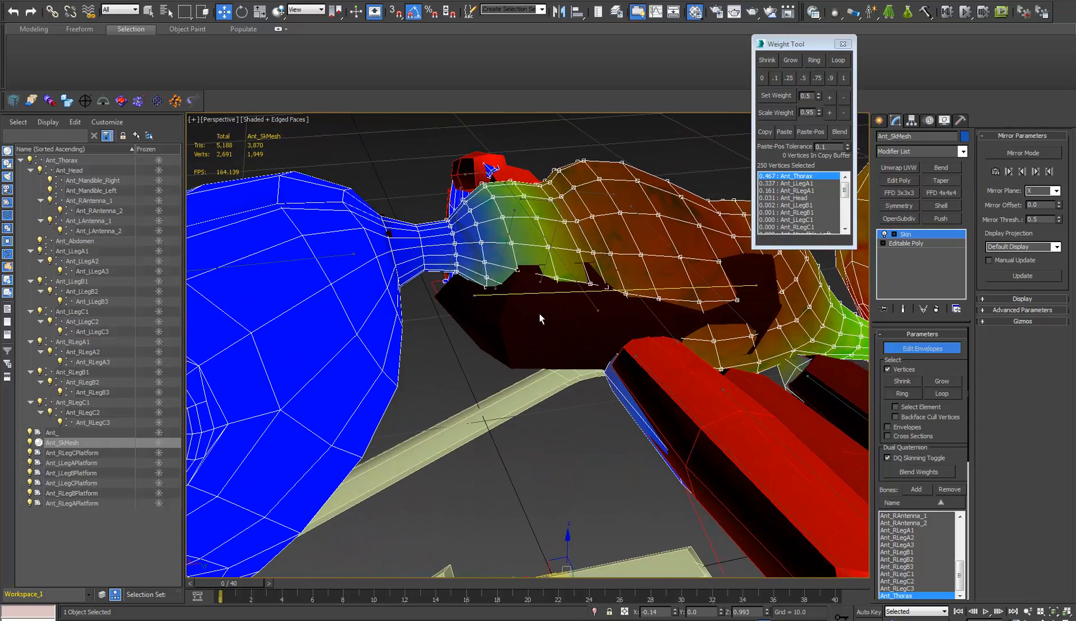
middle_click_drag(457, 248, 376, 248)
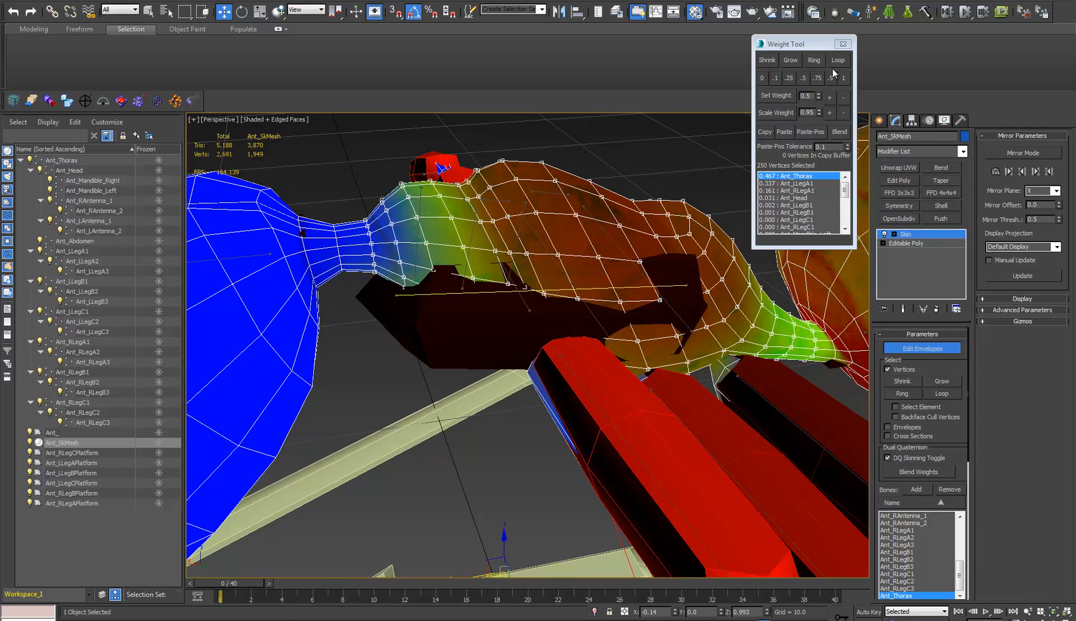
left_click(846, 80)
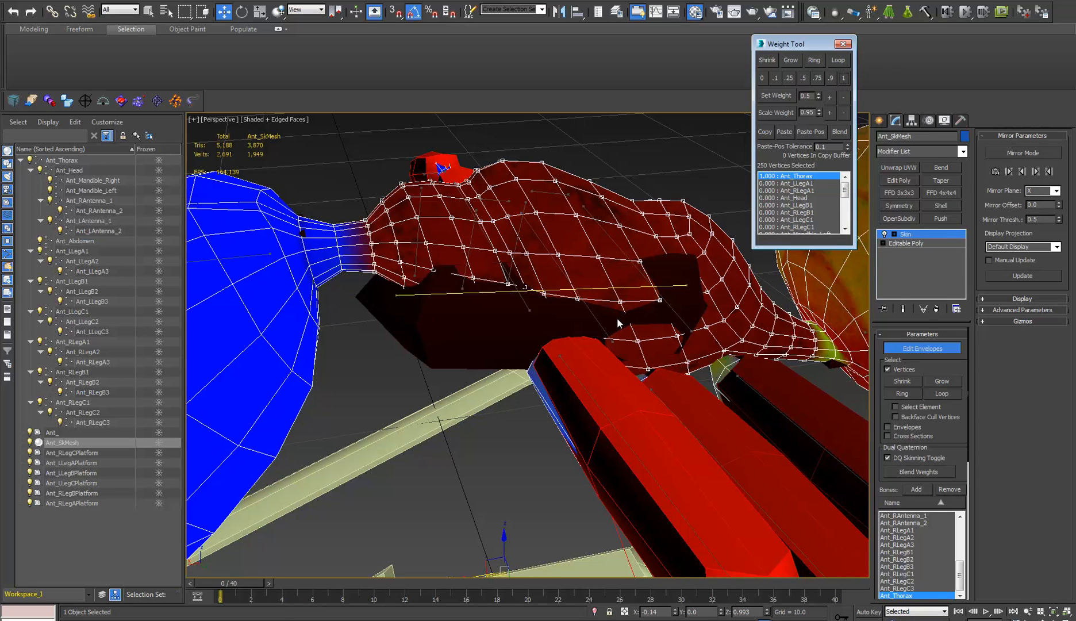
Leave envelope editing, rotate the Ant_Head bone to test the neck deformation, and undo the rotation.
middle_click_drag(617, 317, 783, 105, "alt")
left_click(904, 234)
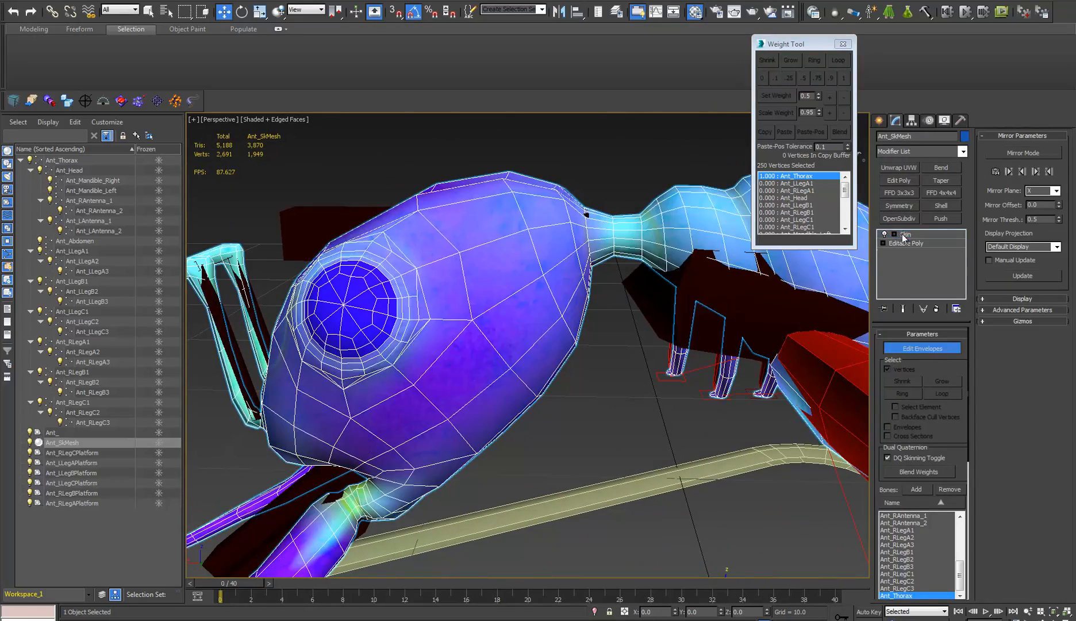
left_click(298, 241)
key("e")
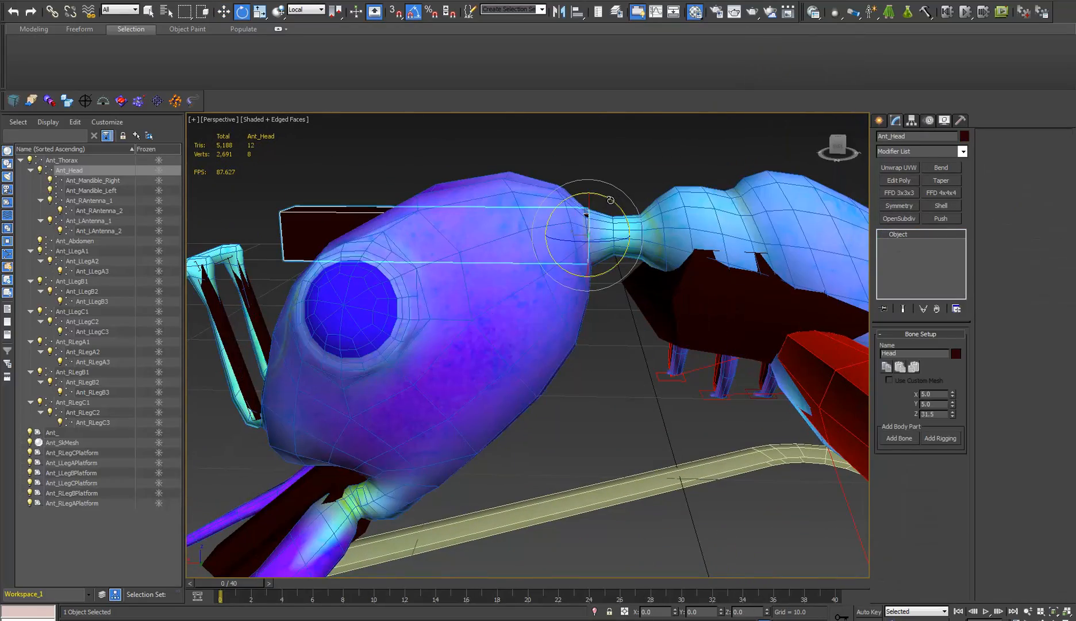
left_click_drag(611, 200, 659, 230)
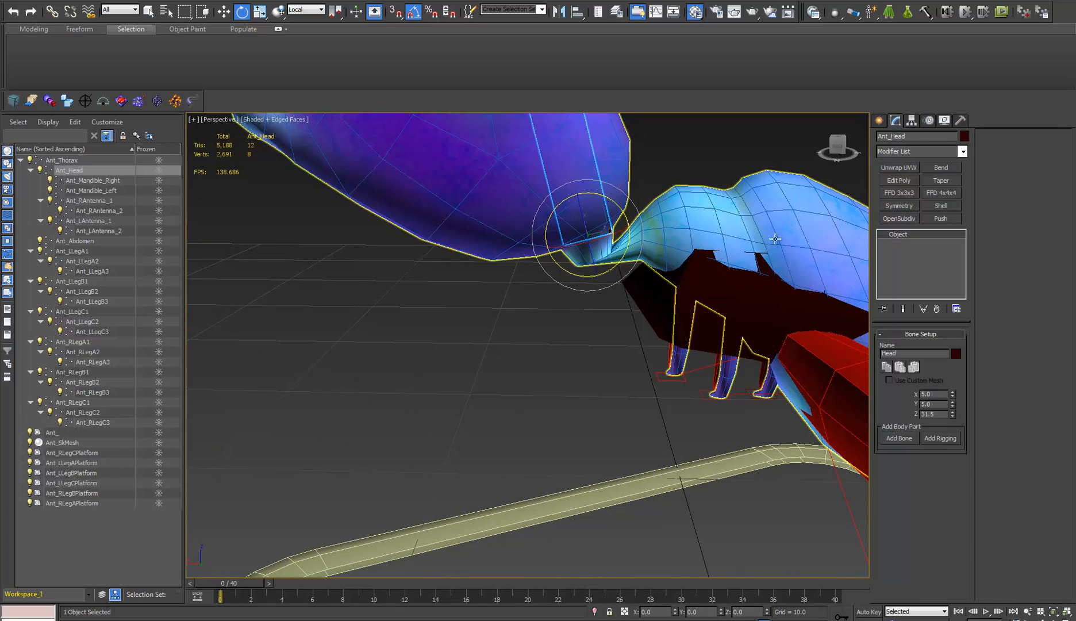
key("ctrl+z")
Reselect the ant mesh, select the vertex loop around the middle of the neck, and set its Ant_Thorax weight to 1.
middle_click_drag(682, 216, 648, 225)
left_click(648, 225)
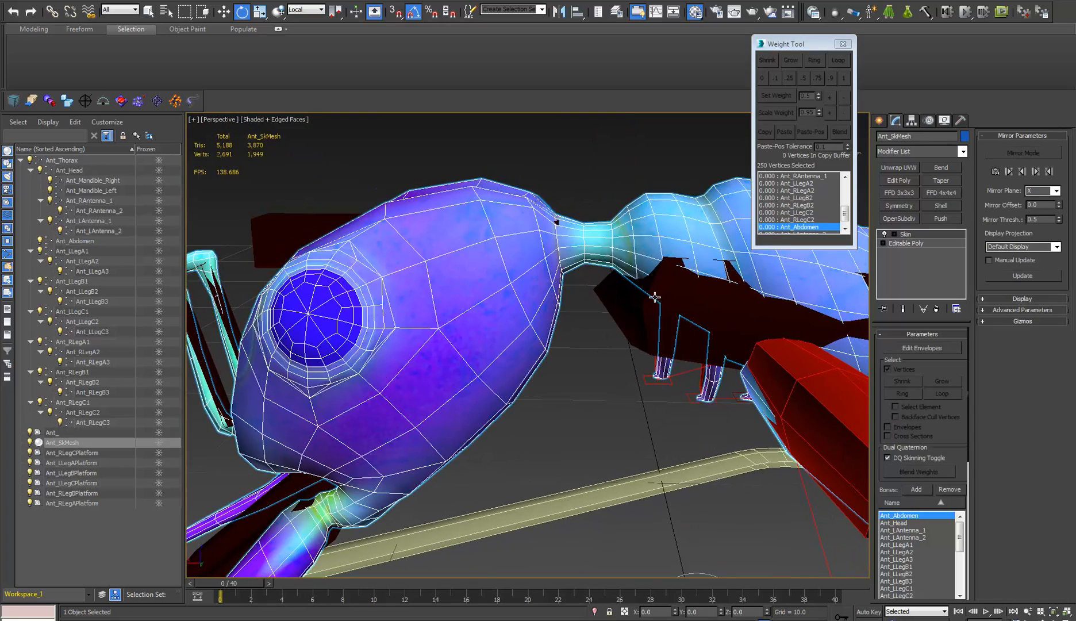
left_click(923, 237)
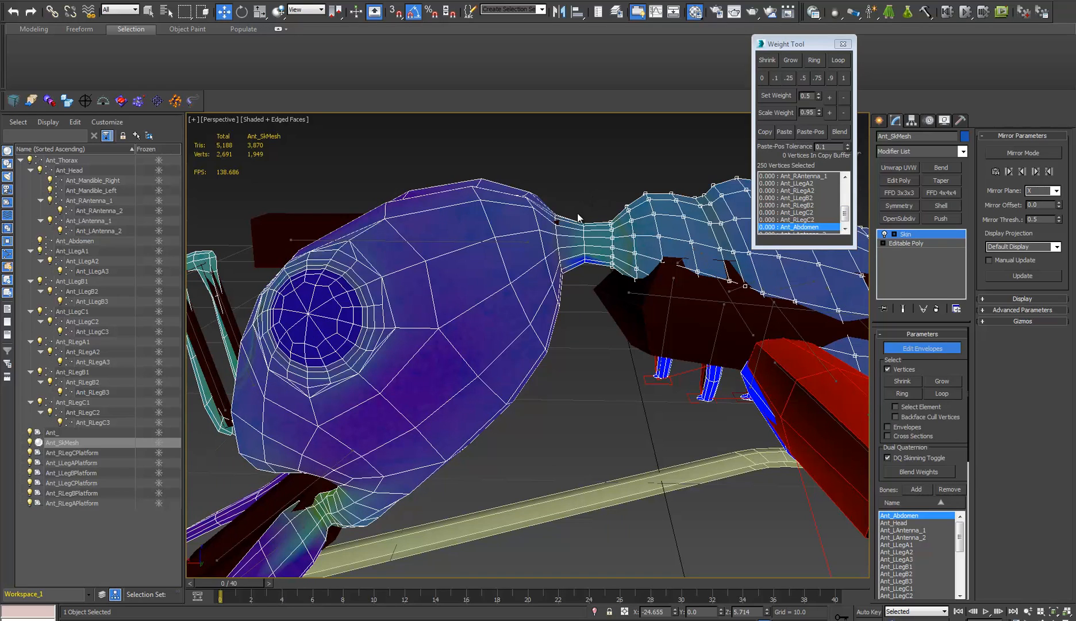
left_click_drag(577, 213, 597, 297)
left_click_drag(845, 215, 847, 189)
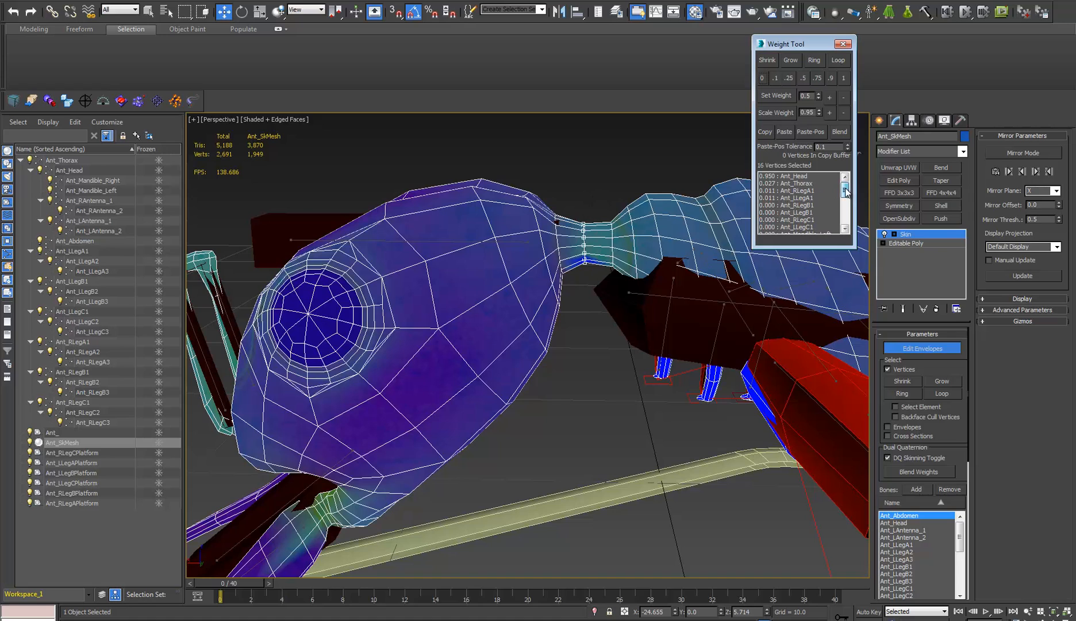
left_click(799, 183)
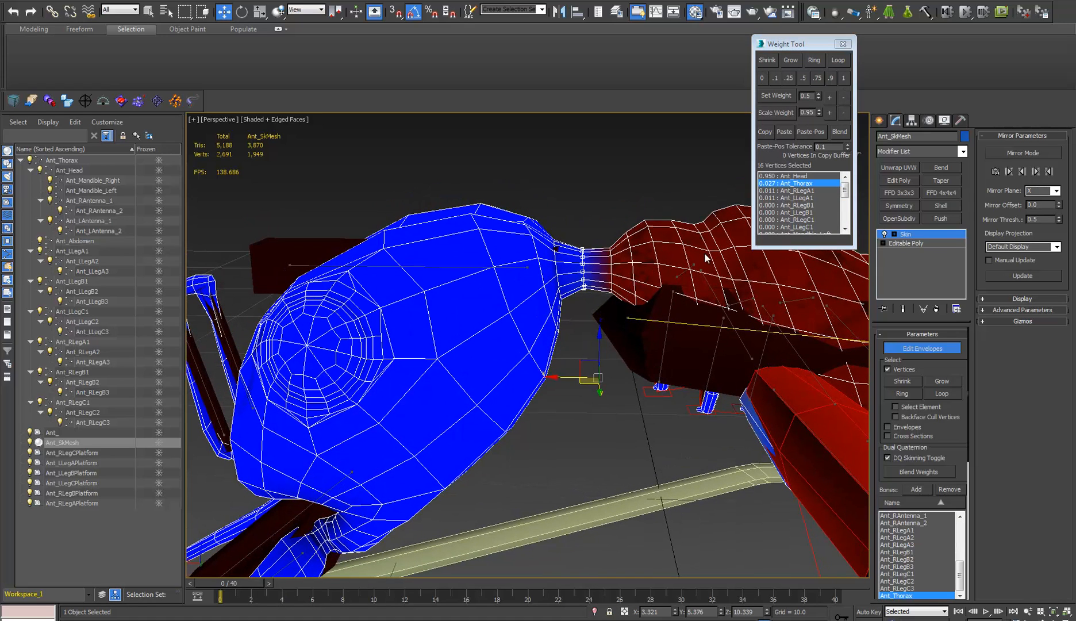
left_click(842, 79)
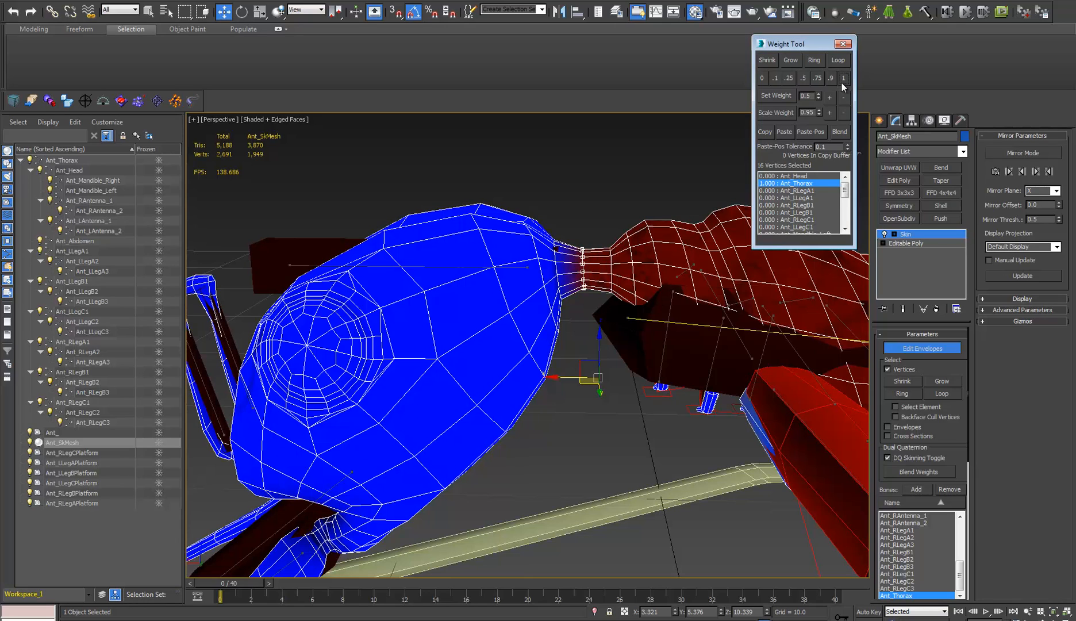
Make Ant_Head the active bone and blend the weights of the selected neck loop.
left_click(960, 516)
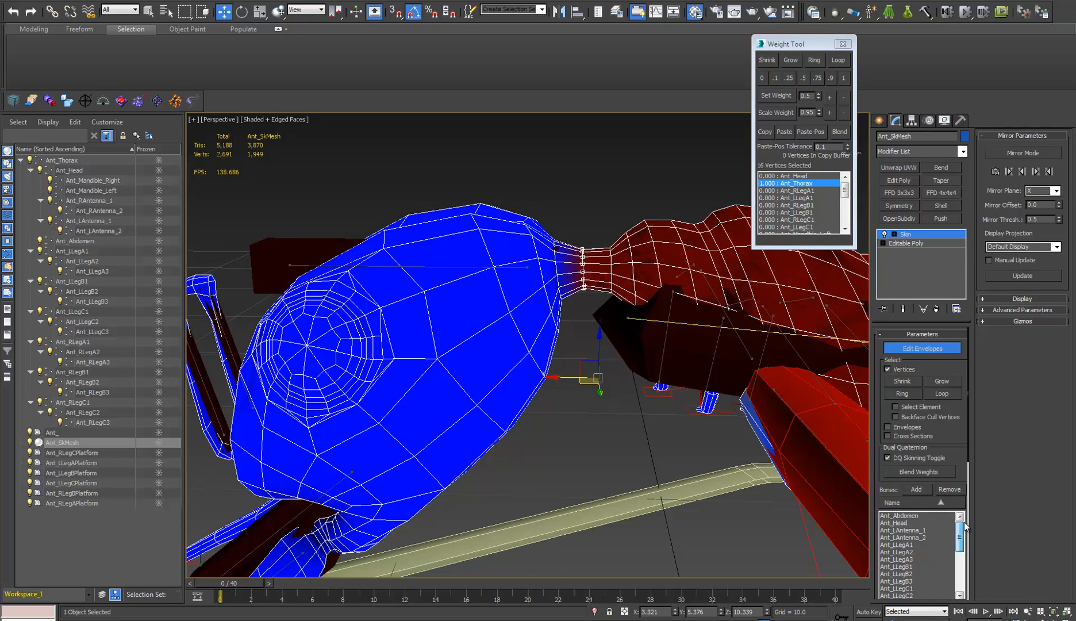
left_click(897, 523)
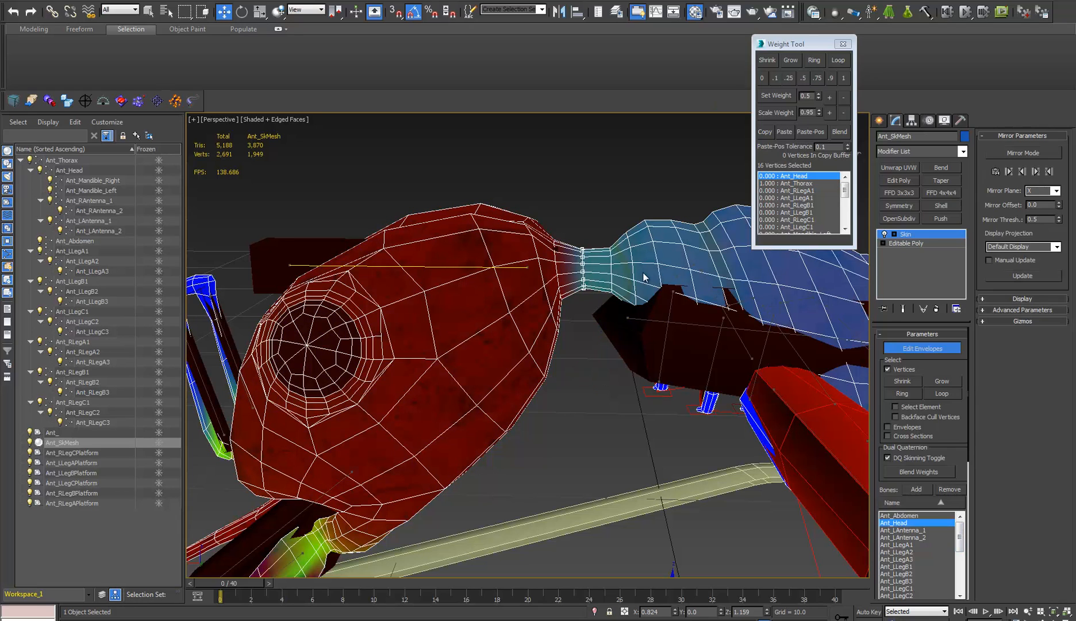
left_click(840, 132)
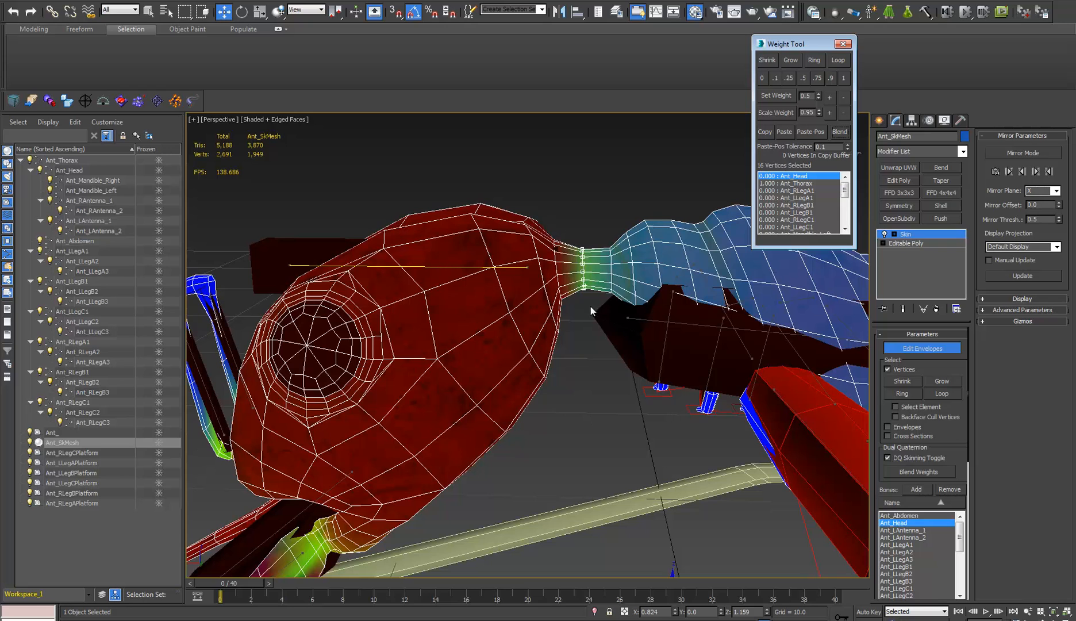
Test the blended neck by rotating the Ant_Head bone in several directions, undoing each rotation.
left_click(908, 235)
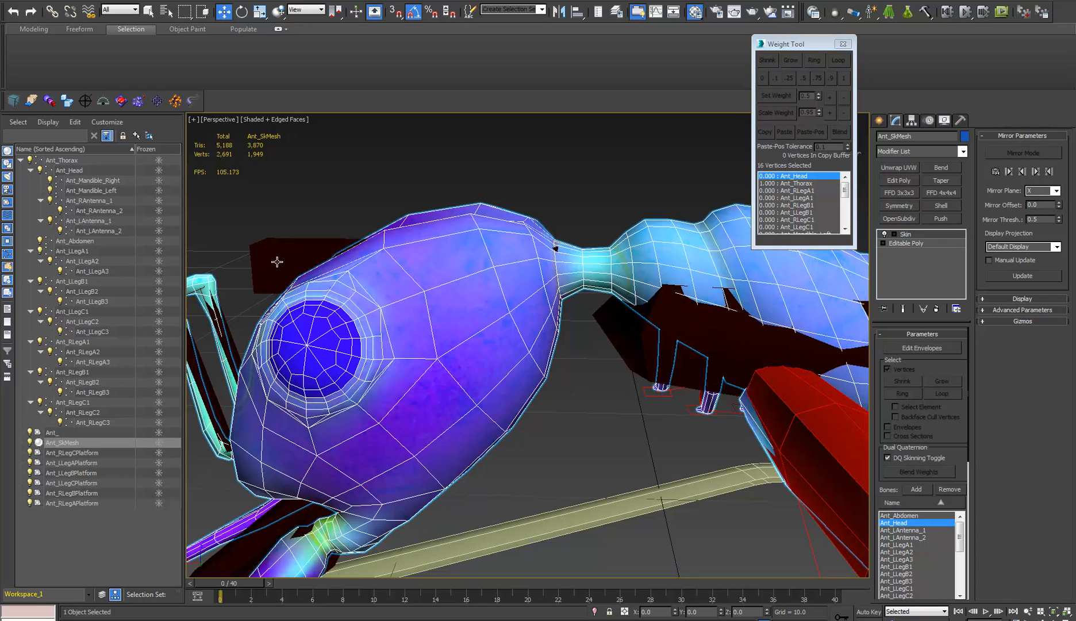
left_click(264, 255)
key("e")
left_click_drag(584, 237, 578, 196)
key("ctrl+z")
scroll(598, 334, "down", 5)
middle_click_drag(598, 339, 668, 364, "alt")
left_click_drag(491, 300, 492, 266)
middle_click_drag(493, 270, 604, 351, "alt")
key("ctrl+z")
left_click_drag(483, 290, 520, 350)
key("ctrl+z")
Test the mandible deformation by rotating the Ant_Mandible_Left bone back and forth and returning it to its original pose.
middle_click_drag(529, 359, 558, 337, "alt")
left_click(509, 445)
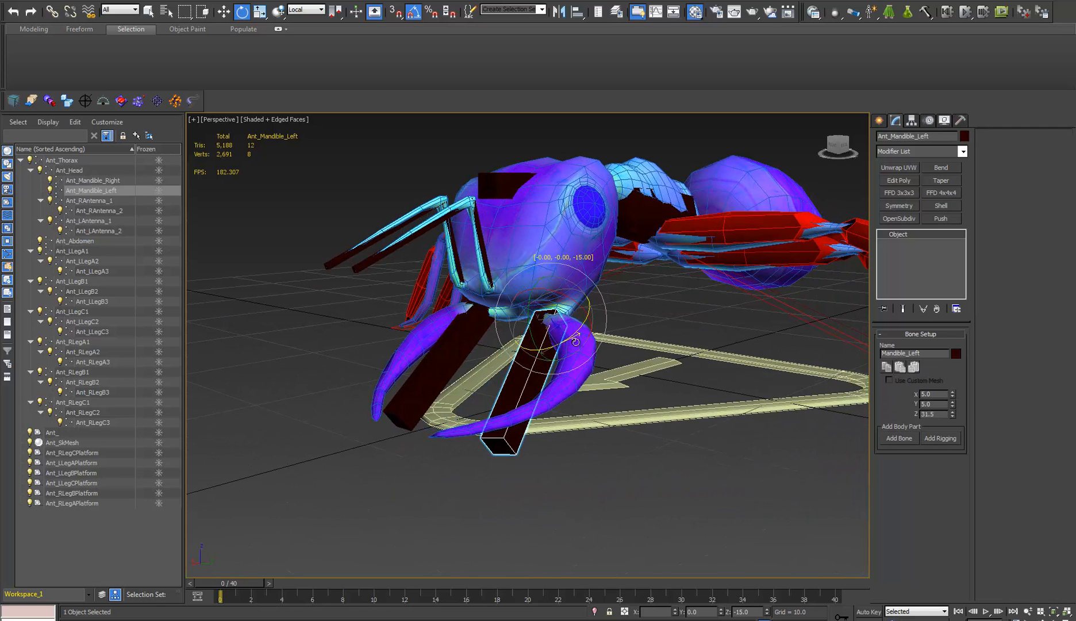
left_click_drag(580, 347, 602, 366)
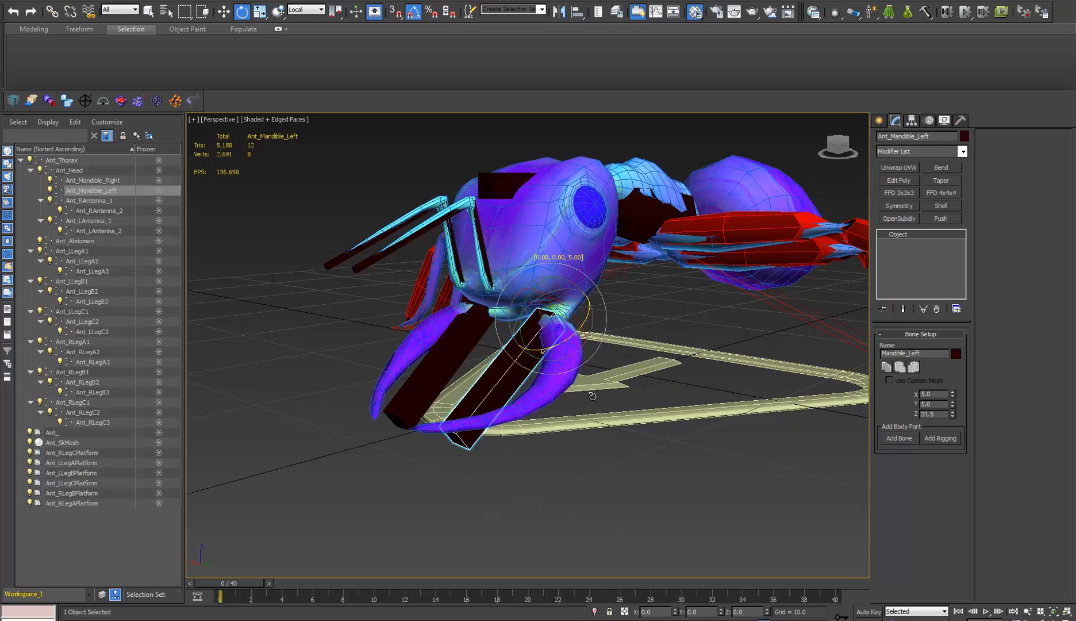
left_click_drag(565, 408, 647, 433)
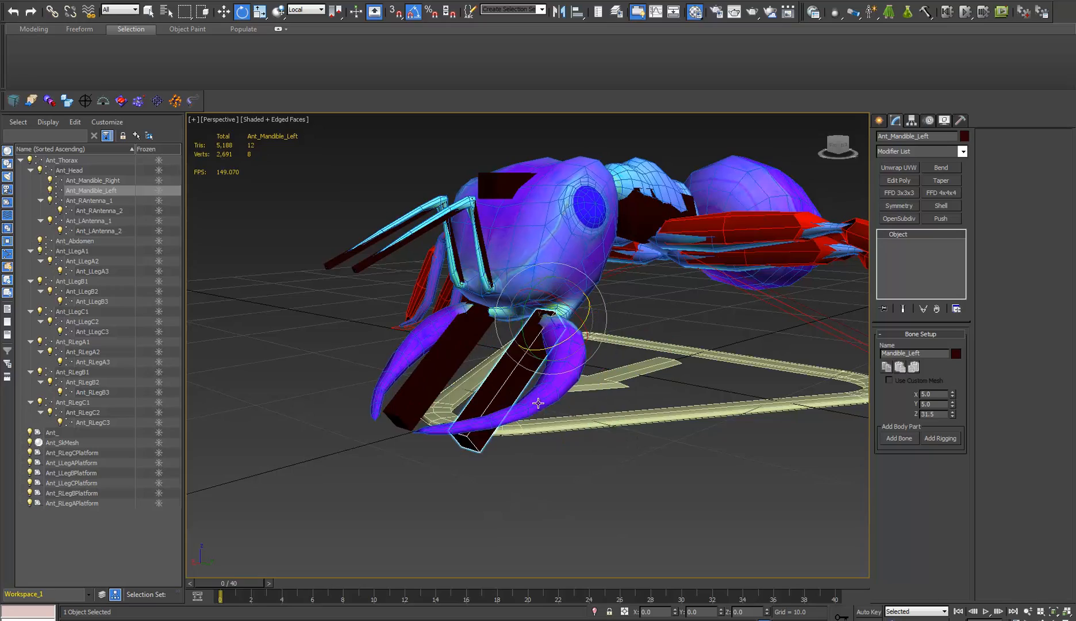
Reselect the ant mesh and resume envelope editing in its Skin modifier with Ant_Head as the active bone.
middle_click_drag(538, 403, 481, 416, "alt")
middle_click_drag(576, 400, 509, 401)
scroll(501, 425, "down", 4)
scroll(509, 400, "up", 5)
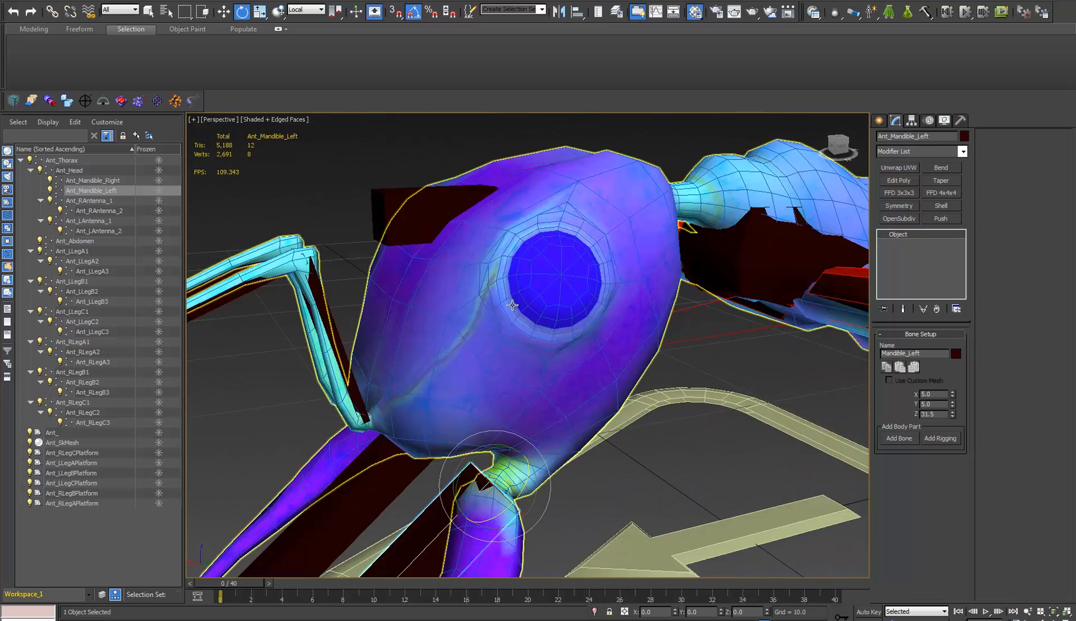
left_click(560, 365)
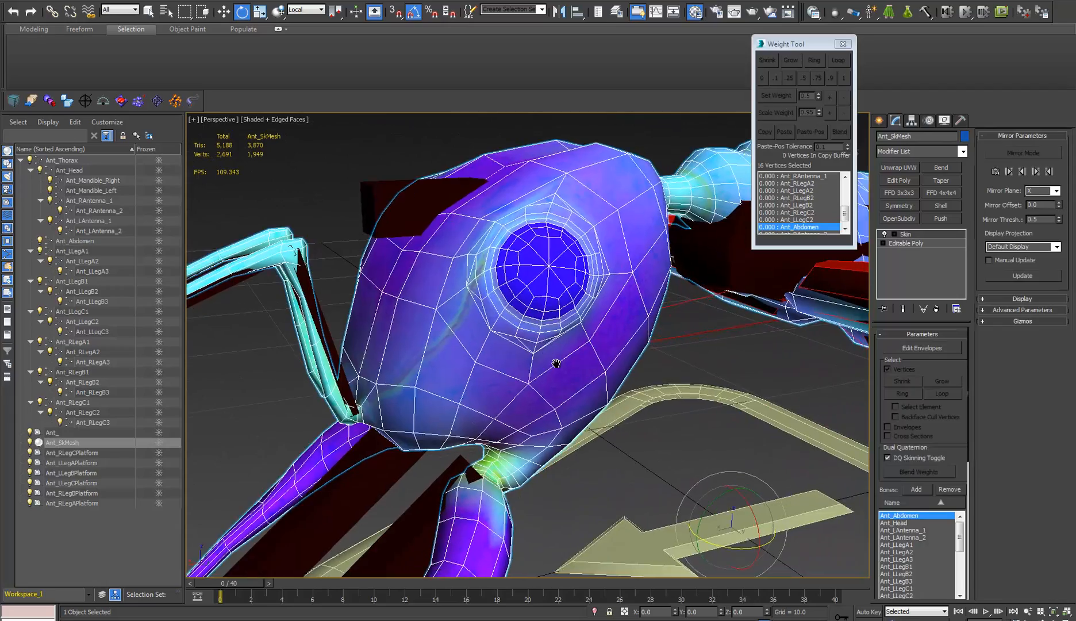
scroll(561, 345, "down", 3)
scroll(546, 339, "up", 5)
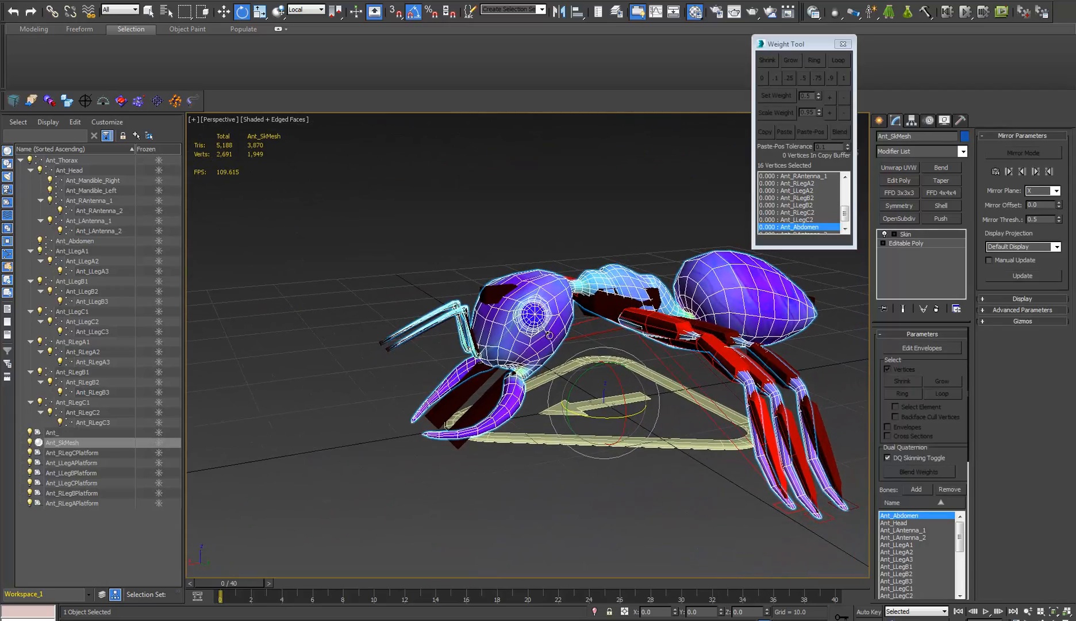
middle_click_drag(517, 323, 479, 353, "alt")
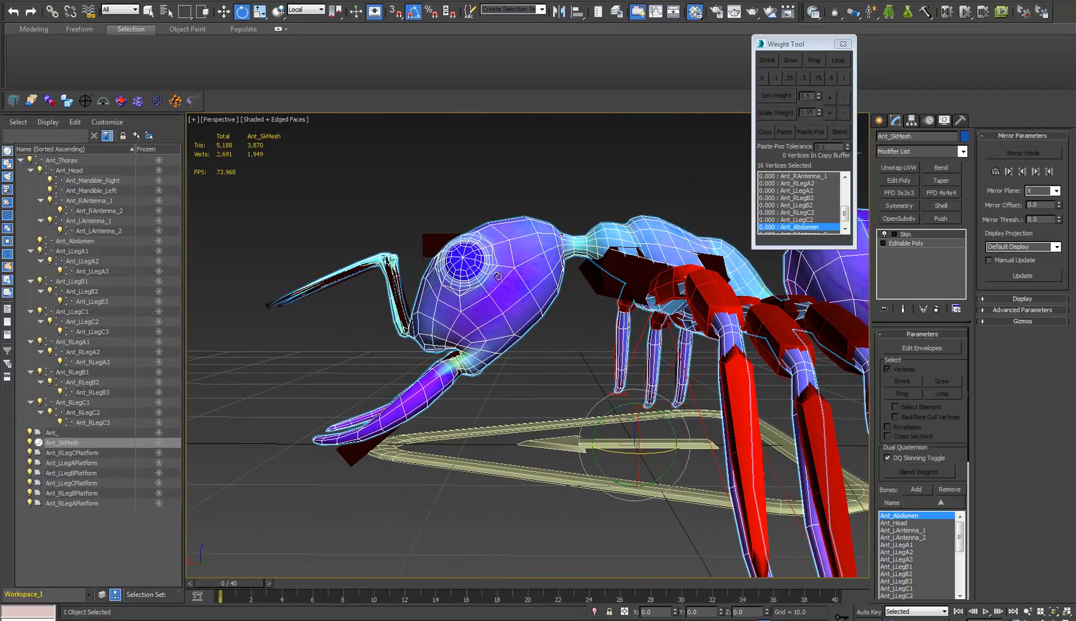
middle_click_drag(498, 277, 525, 280)
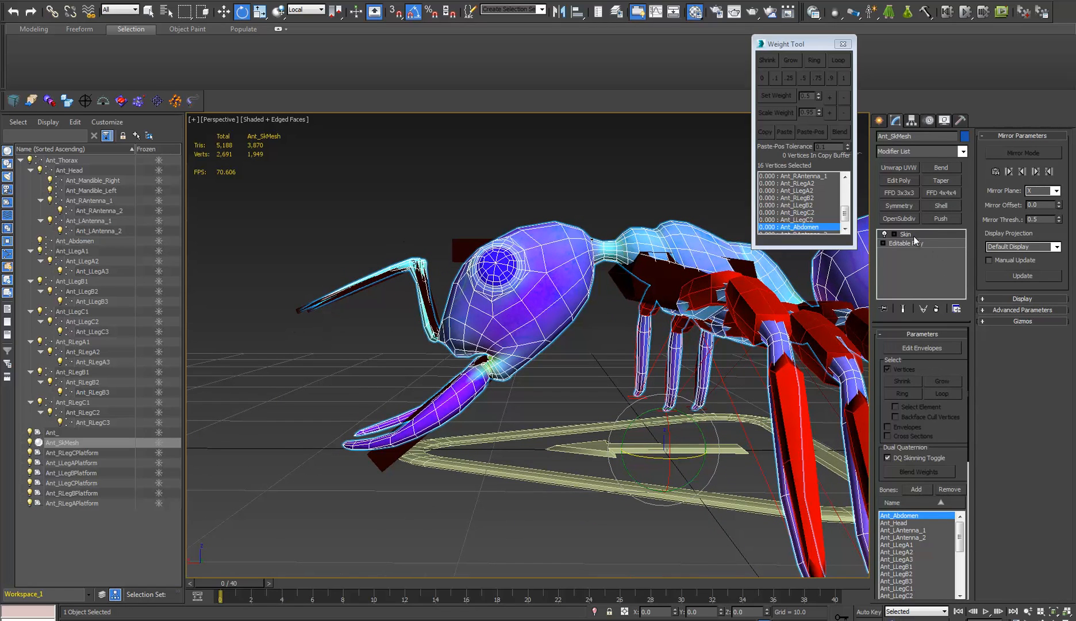
left_click(897, 523)
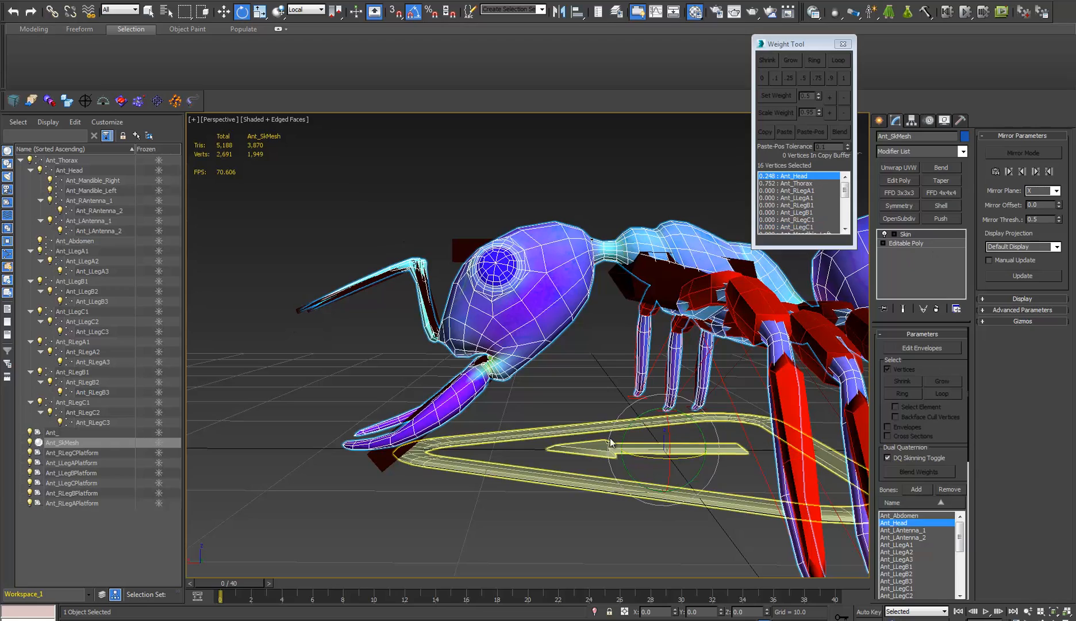
left_click(913, 234)
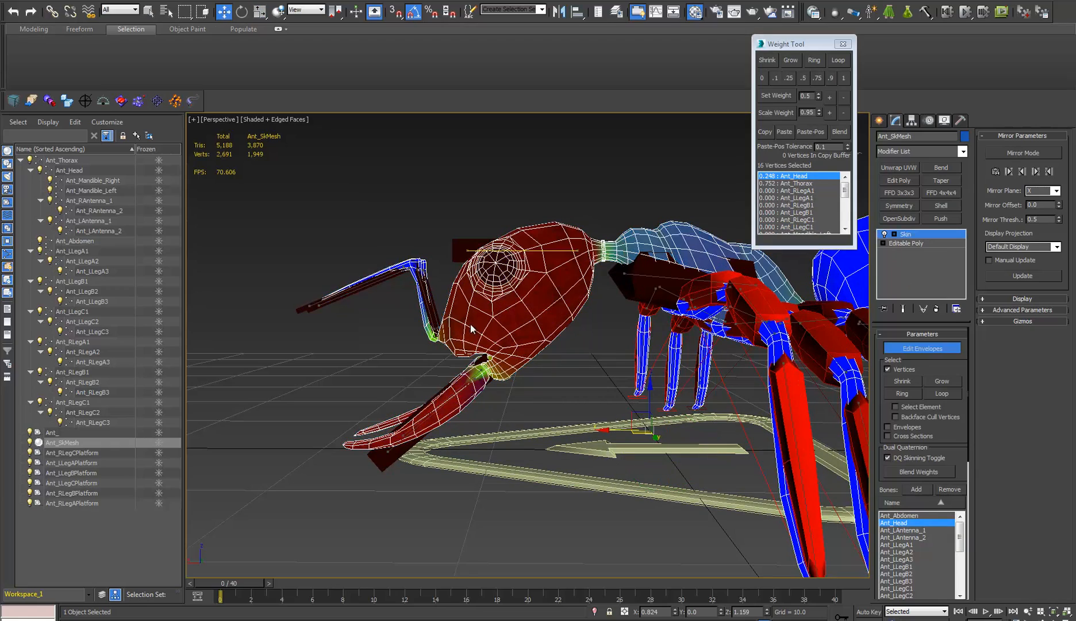
Select the vertex at the centre of the eye and examine its bone weights and the Skin weight properties.
middle_click_drag(471, 323, 520, 339, "alt")
scroll(535, 358, "up", 4)
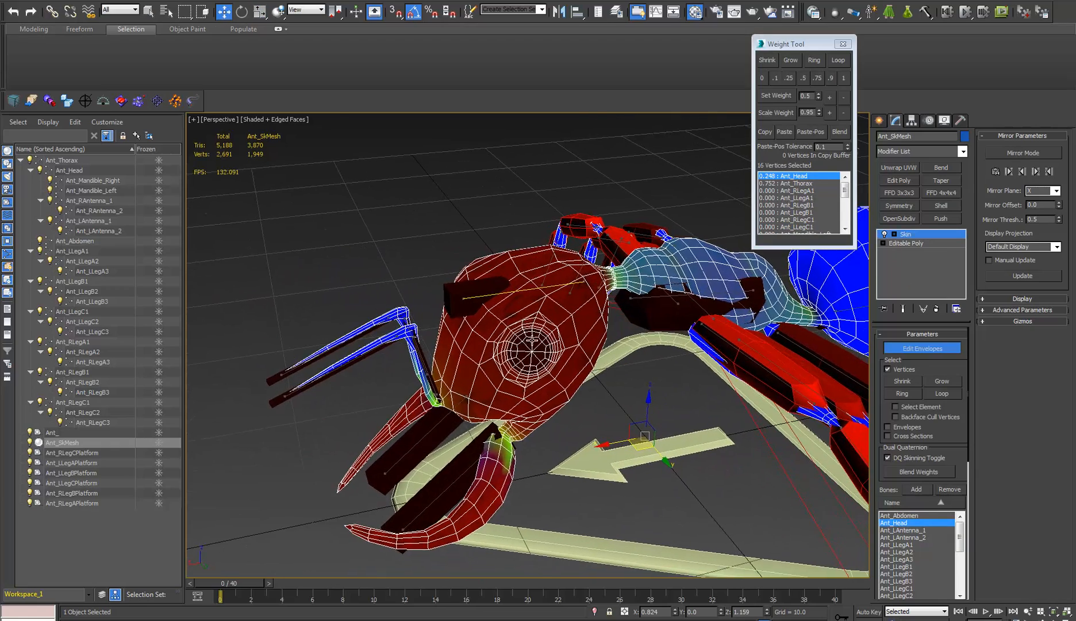
left_click(535, 358)
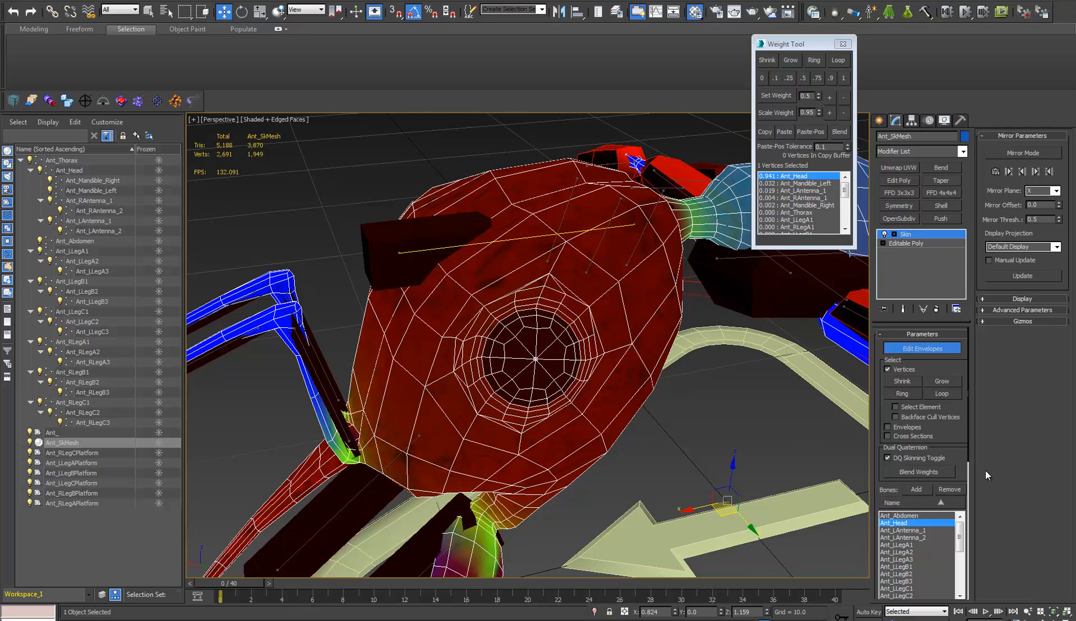
scroll(949, 517, "down", 6)
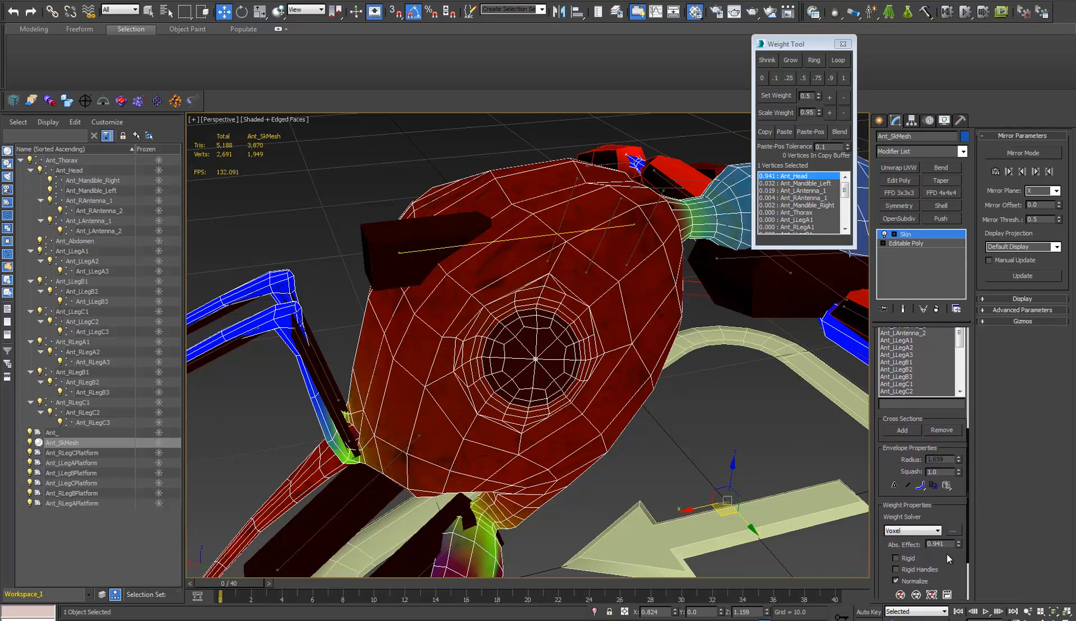
scroll(531, 378, "down", 5)
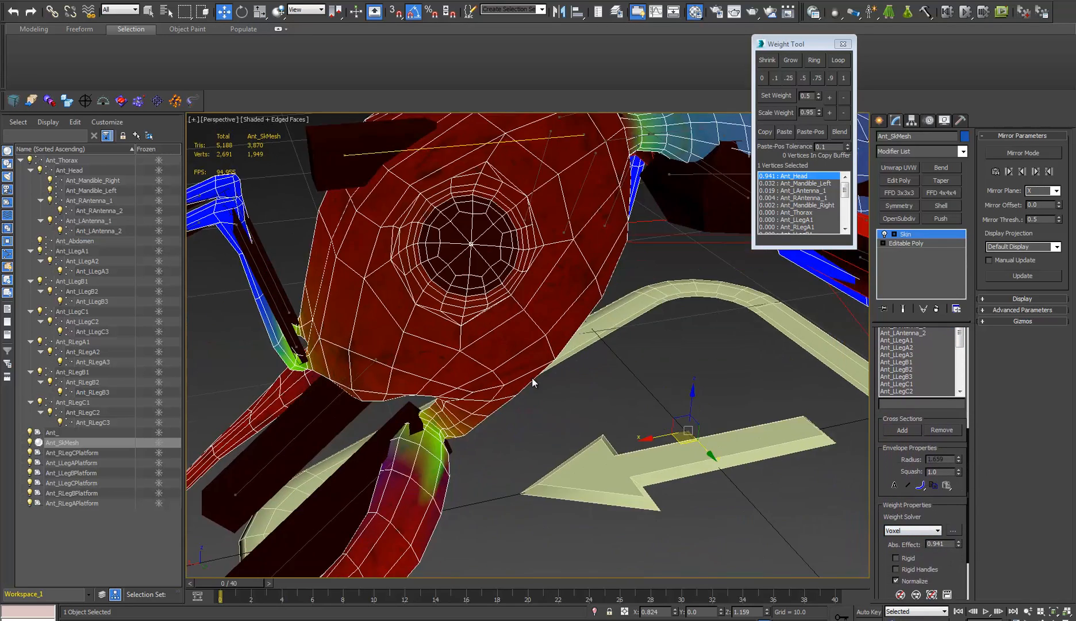
Select all vertices of the head together with its antennae and mandibles, leaving out the middle of the neck.
middle_click_drag(531, 378, 318, 212, "alt")
left_click_drag(503, 445, 604, 465)
left_click_drag(589, 277, 643, 396)
scroll(564, 345, "up", 6)
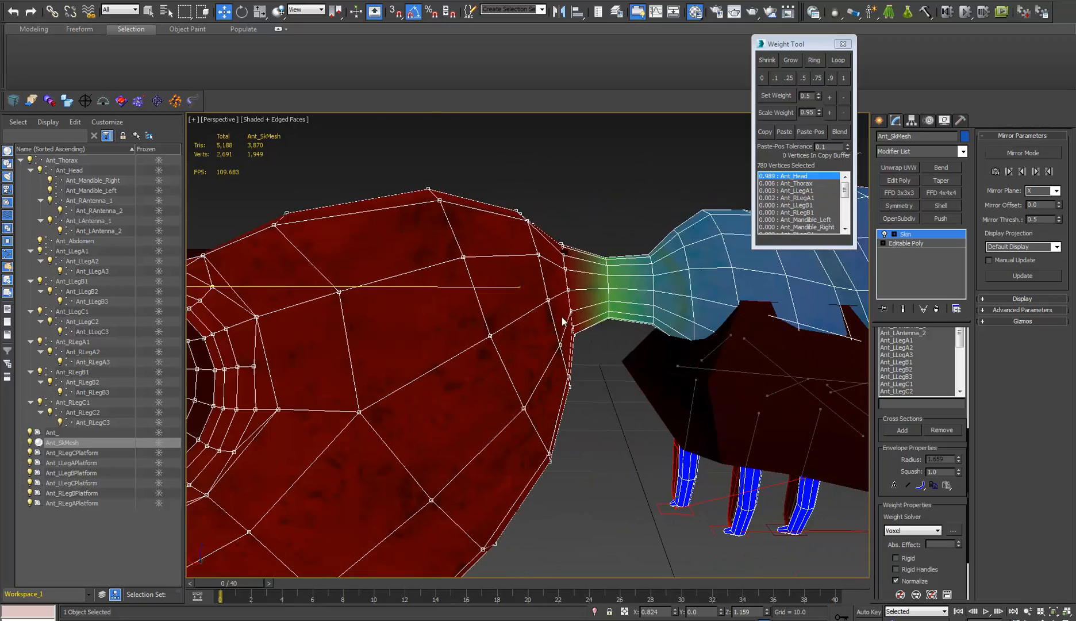
scroll(562, 317, "down", 5)
middle_click_drag(436, 411, 474, 382, "alt")
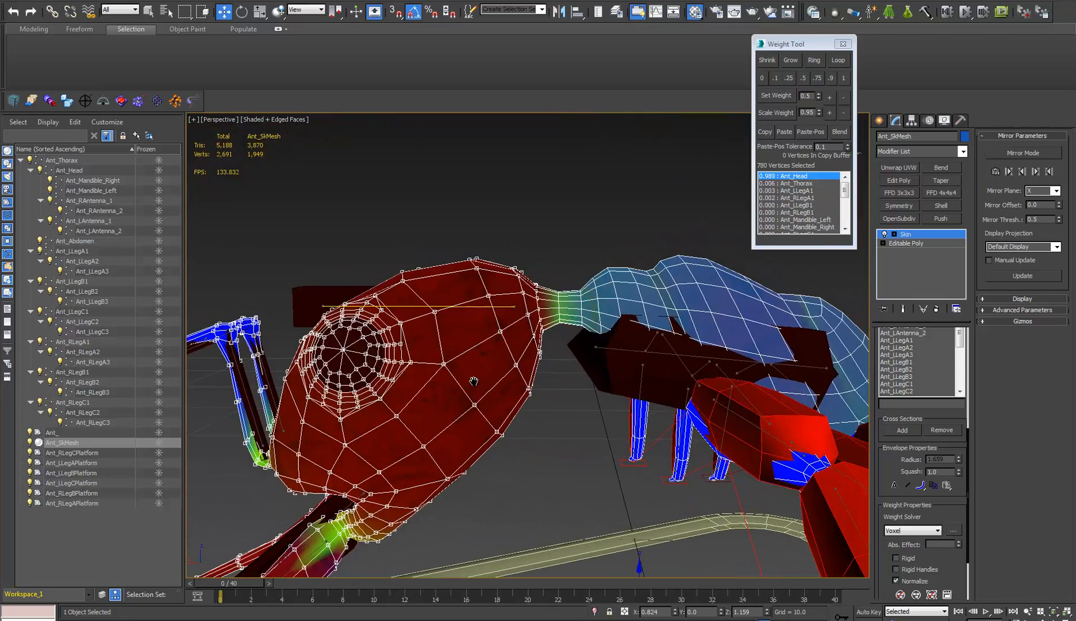
Deselect the remaining vertices at the neck in wireframe display and return to shaded display.
key("F3")
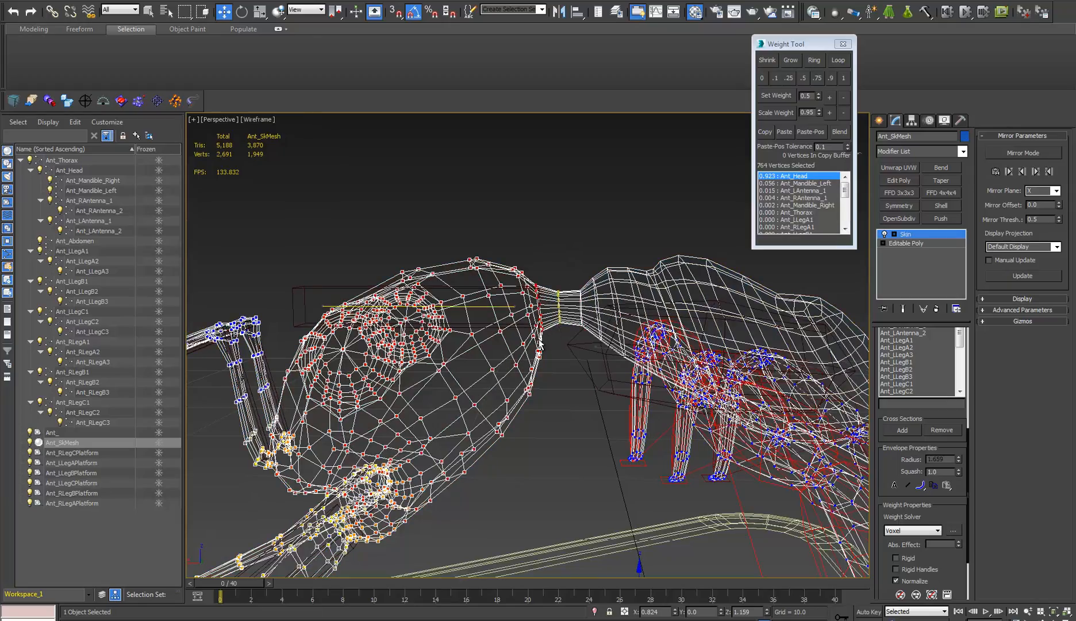
mouse_move(541, 341)
middle_mouse_down("alt")
mouse_move(435, 371)
mouse_move(425, 359)
mouse_move(614, 377)
mouse_move(440, 356)
mouse_move(503, 362)
mouse_move(545, 323)
mouse_move(516, 309)
middle_mouse_up("alt")
key("F3")
scroll(503, 361, "down", 6)
scroll(545, 323, "up", 3)
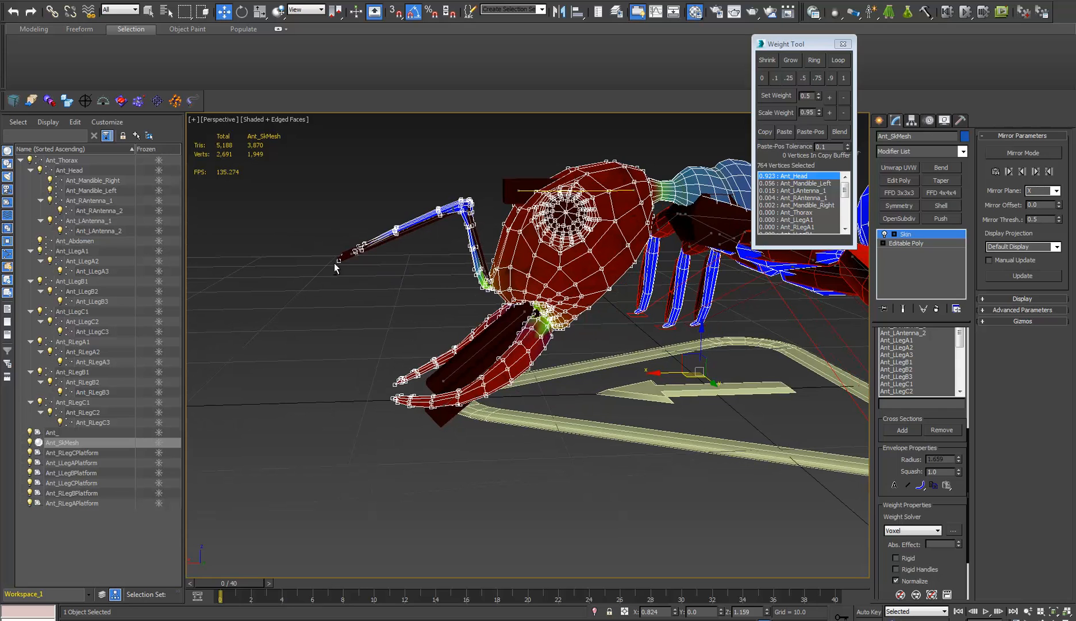
Deselect the antenna vertices, including those at the base where the antennae meet the head.
left_click_drag(471, 163, 462, 159, "alt")
left_click_drag(424, 165, 483, 257, "alt")
middle_click_drag(484, 282, 484, 285, "alt")
scroll(486, 288, "up", 5)
scroll(483, 284, "down", 3)
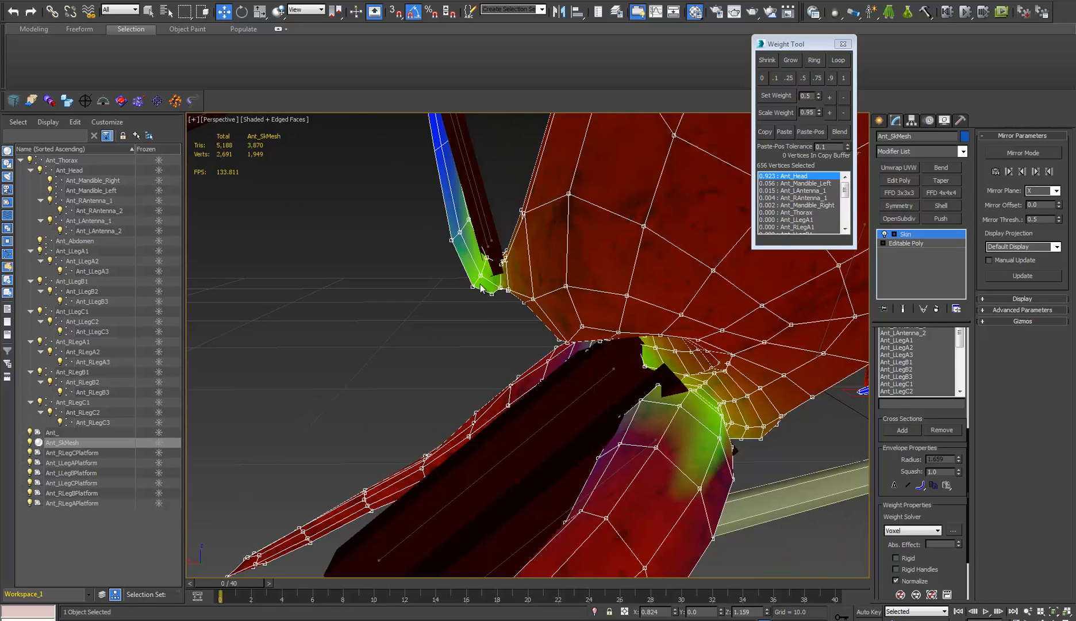
left_click_drag(386, 184, 487, 340)
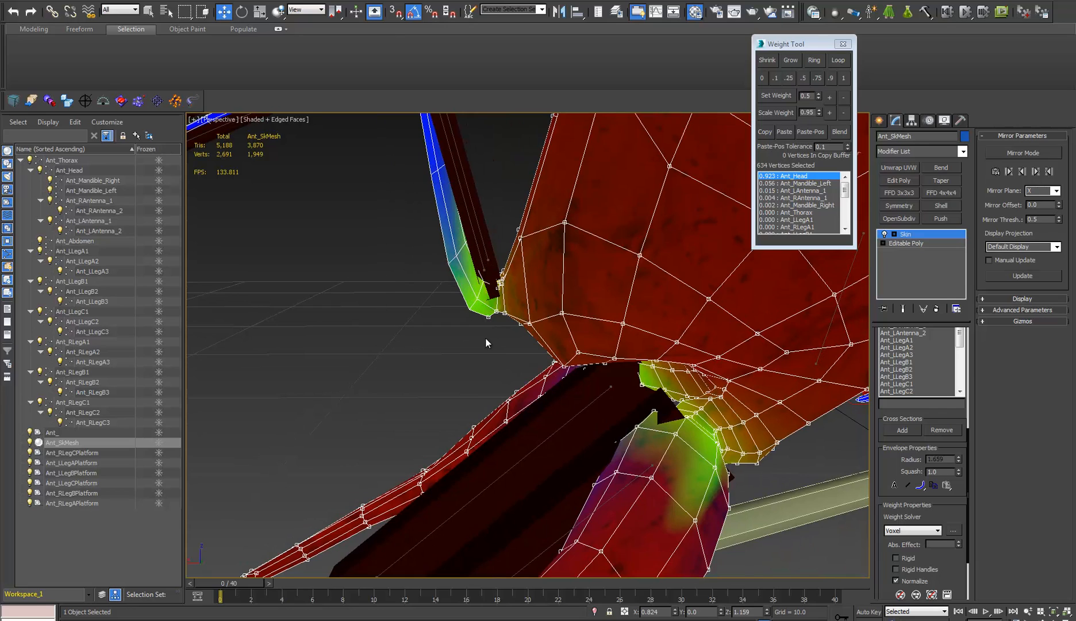
Deselect the last vertices at the antenna base and give the selected head and mandible vertices a weight of 1 to Ant_Head.
left_click_drag(517, 275, 510, 262)
scroll(450, 320, "down", 8)
mouse_move(528, 355)
middle_mouse_down("alt")
mouse_move(598, 381)
mouse_move(539, 371)
middle_mouse_up("alt")
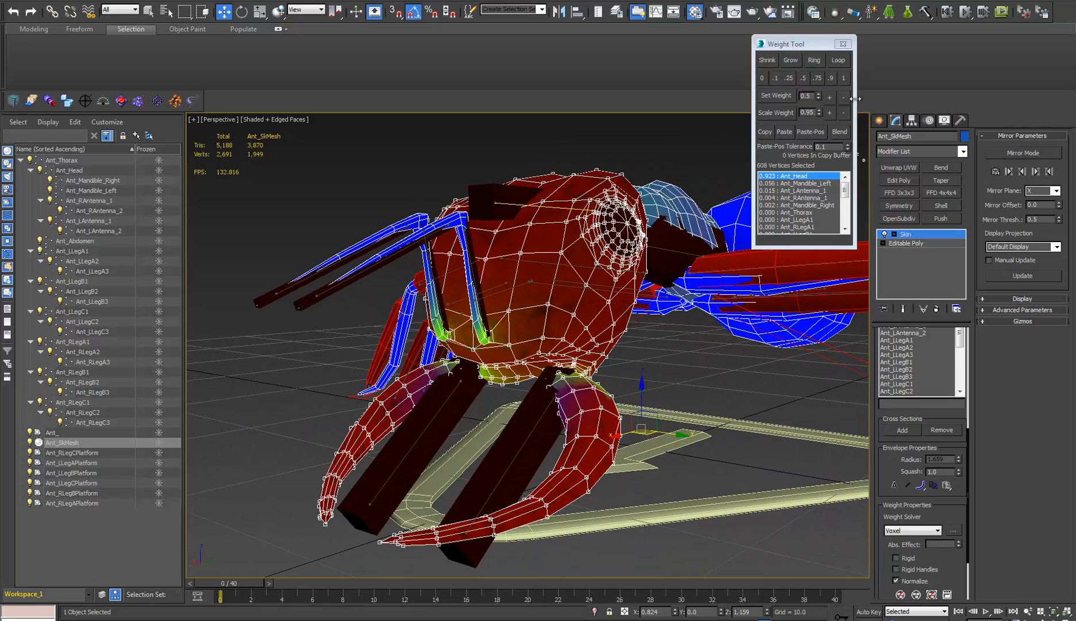
left_click(845, 78)
middle_click_drag(594, 314, 444, 510, "alt")
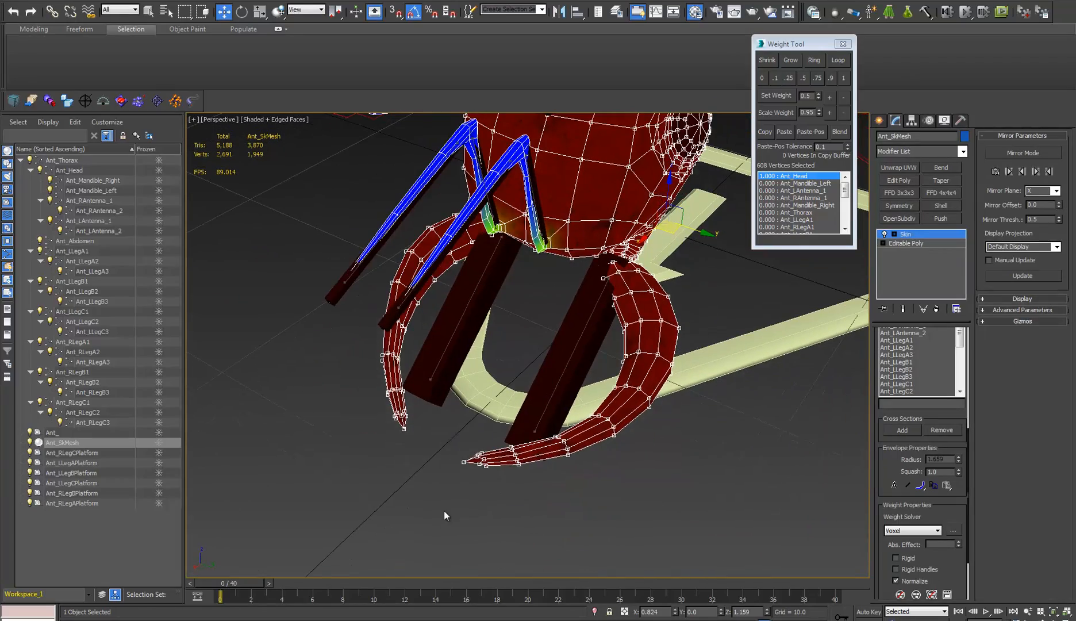
Select the tip of the left mandible and grow the vertex selection along it until it reaches the joint with the head.
left_click_drag(502, 433, 544, 464)
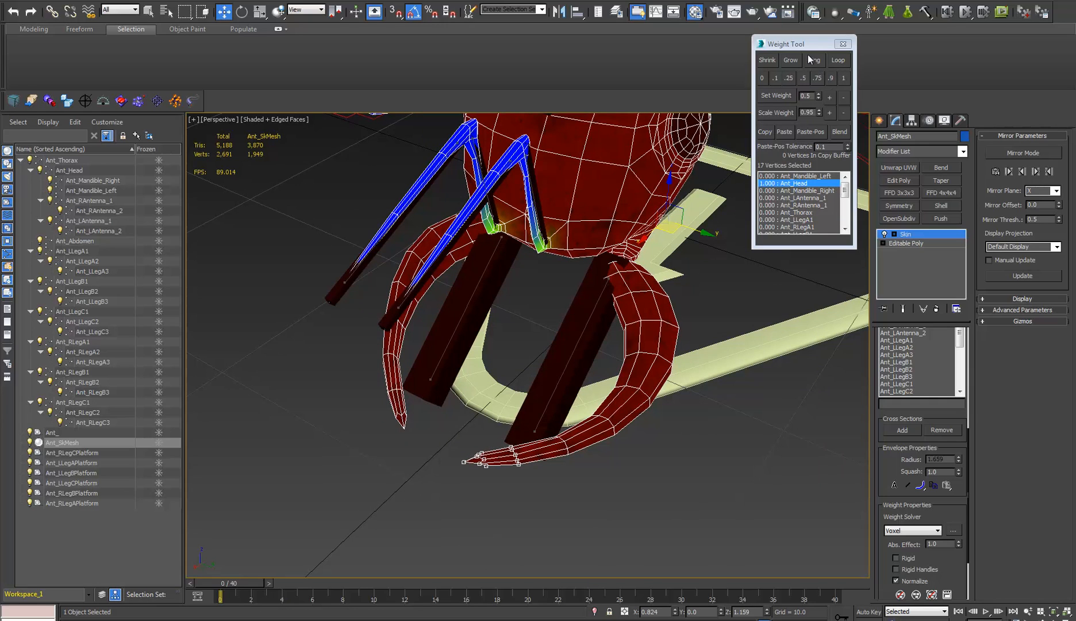
left_click(784, 60)
left_click(784, 59)
left_click(784, 60)
left_click(783, 60)
left_click(784, 59)
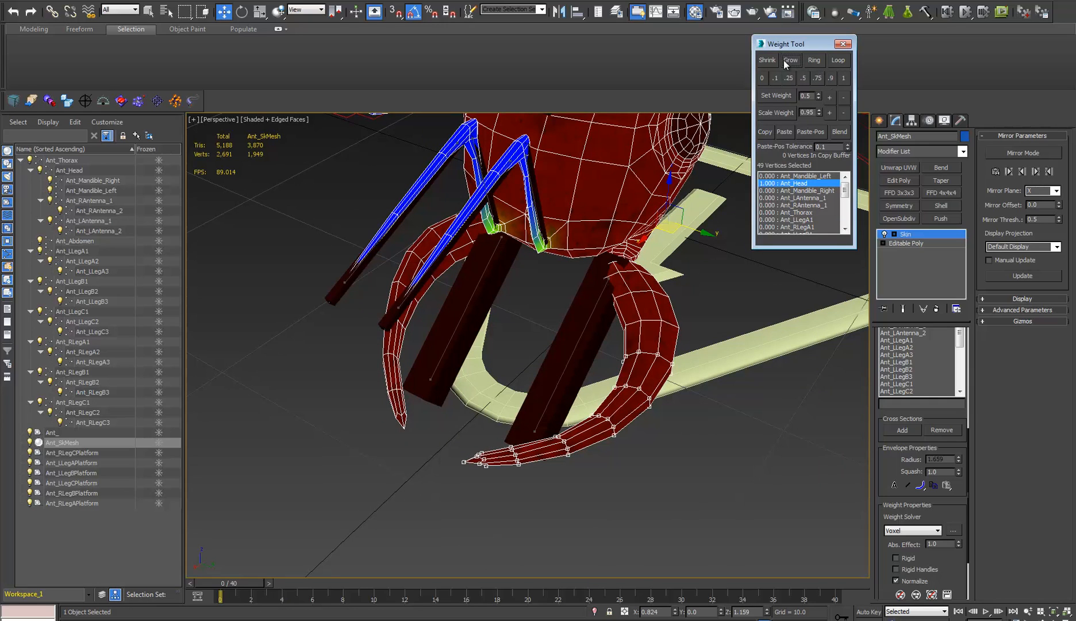
left_click(783, 60)
left_click(784, 60)
middle_click_drag(591, 327, 474, 241, "alt")
scroll(474, 242, "up", 5)
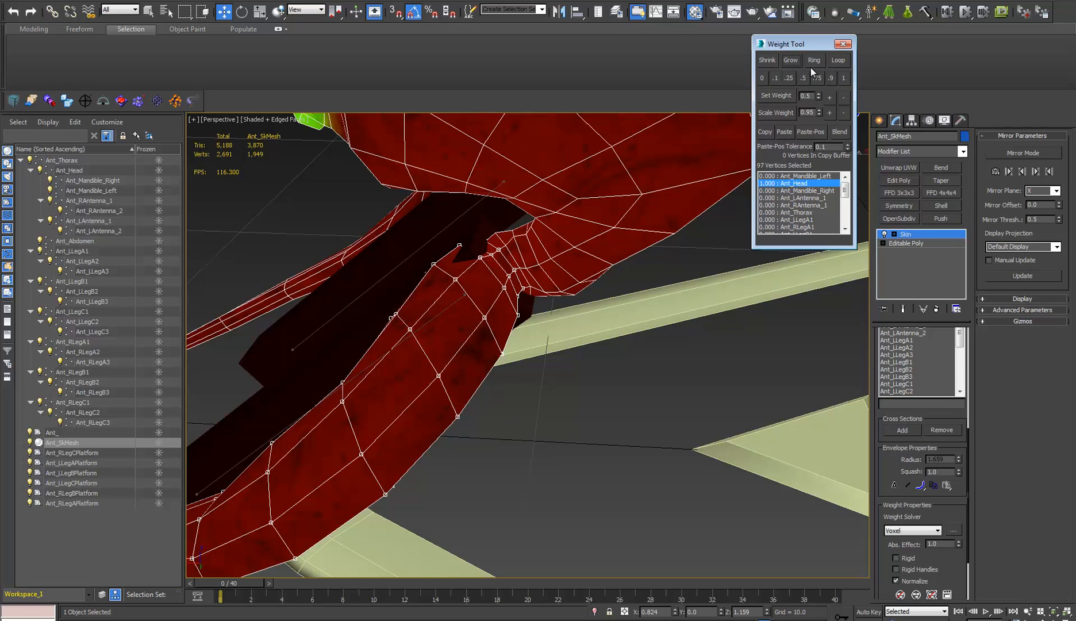
left_click(791, 59)
Weight the selection to Ant_Mandible_Left at 0.25, 0.5, 0.75 and 1, shrinking the selection once between values, to blend the mandible's base.
scroll(914, 442, "up", 3)
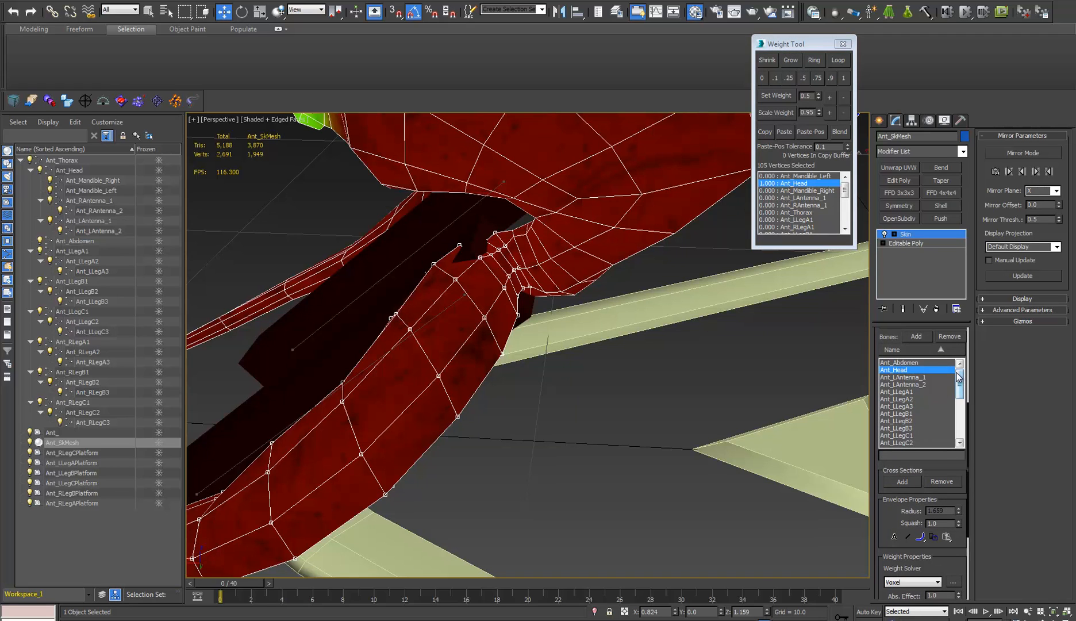
left_click_drag(957, 376, 937, 401)
left_click(906, 384)
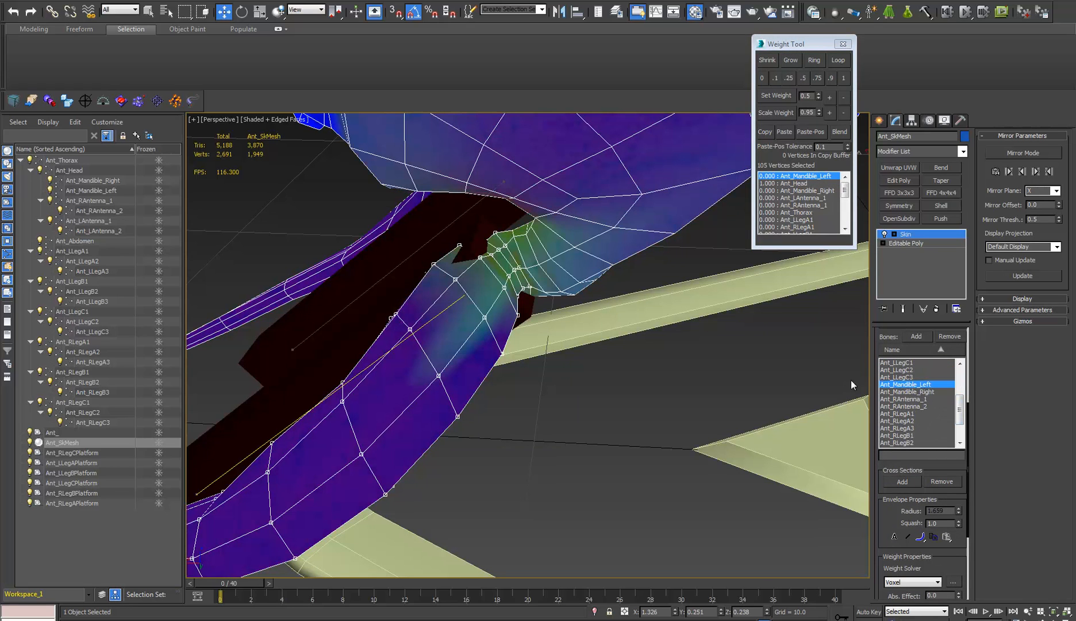
middle_click_drag(530, 286, 534, 322, "alt")
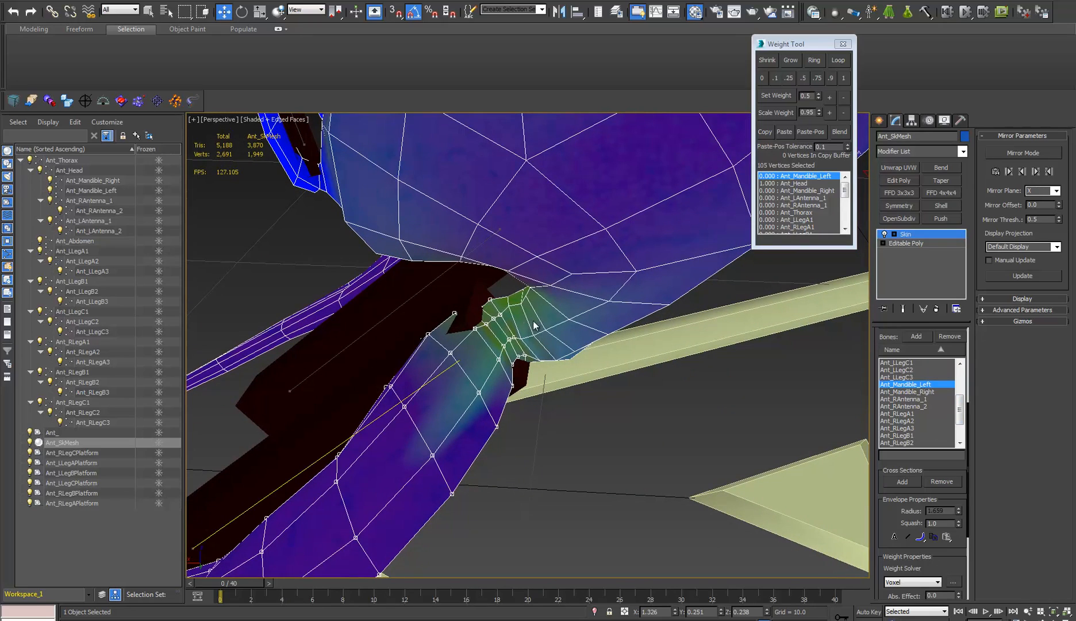
left_click(788, 77)
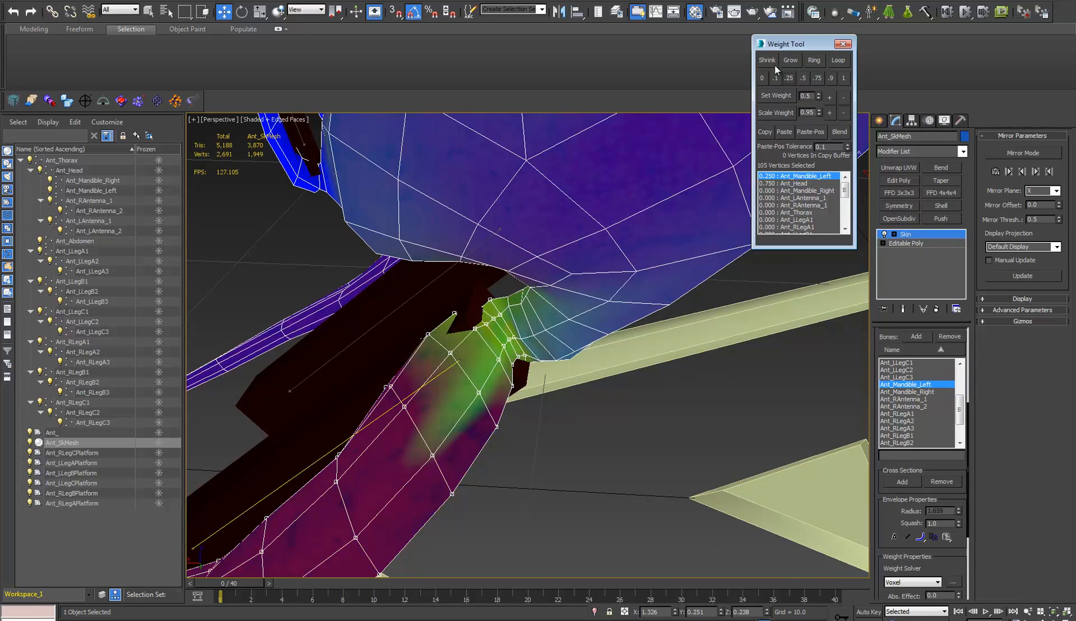
left_click(772, 63)
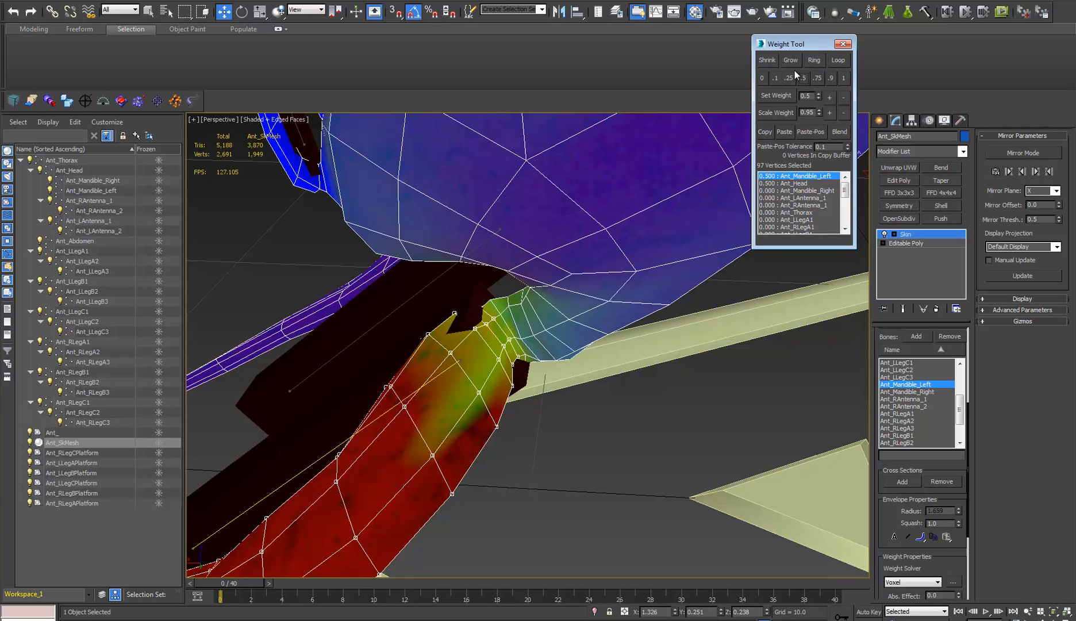
left_click(817, 78)
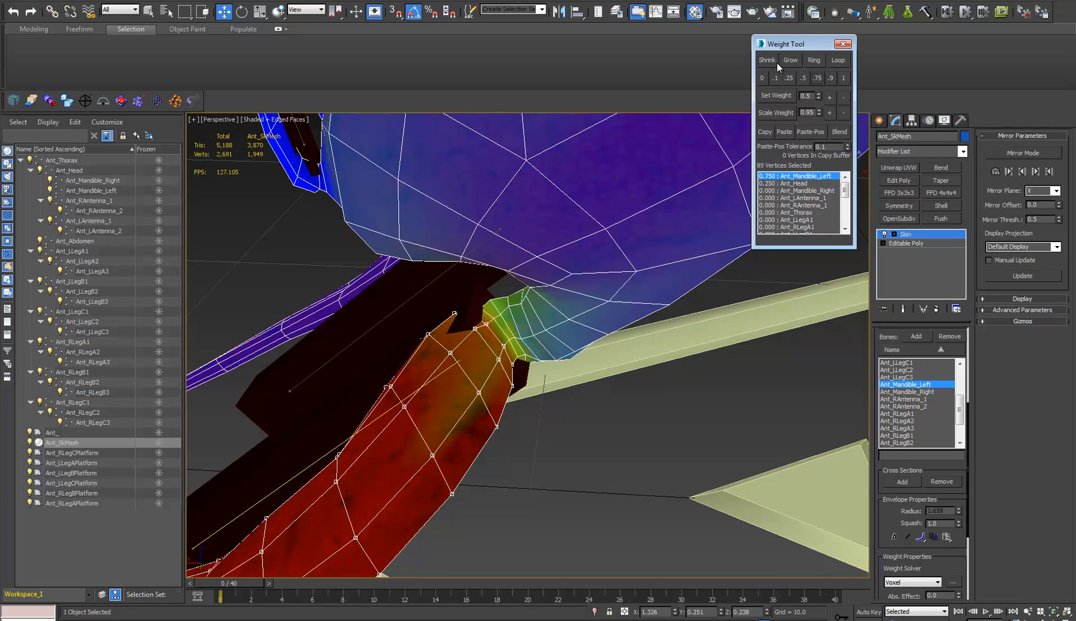
left_click(776, 67)
left_click(844, 77)
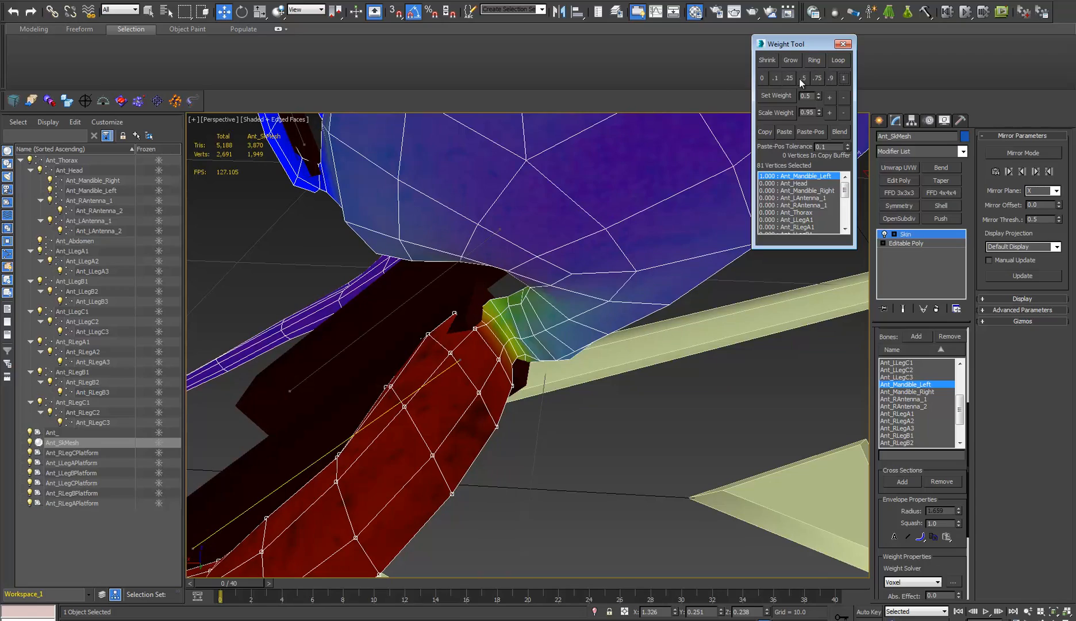
Leave vertex editing and test the left mandible's deformation by rotating the Ant_Mandible_Left bone outward in see-through display.
middle_click_drag(749, 226, 523, 352, "alt")
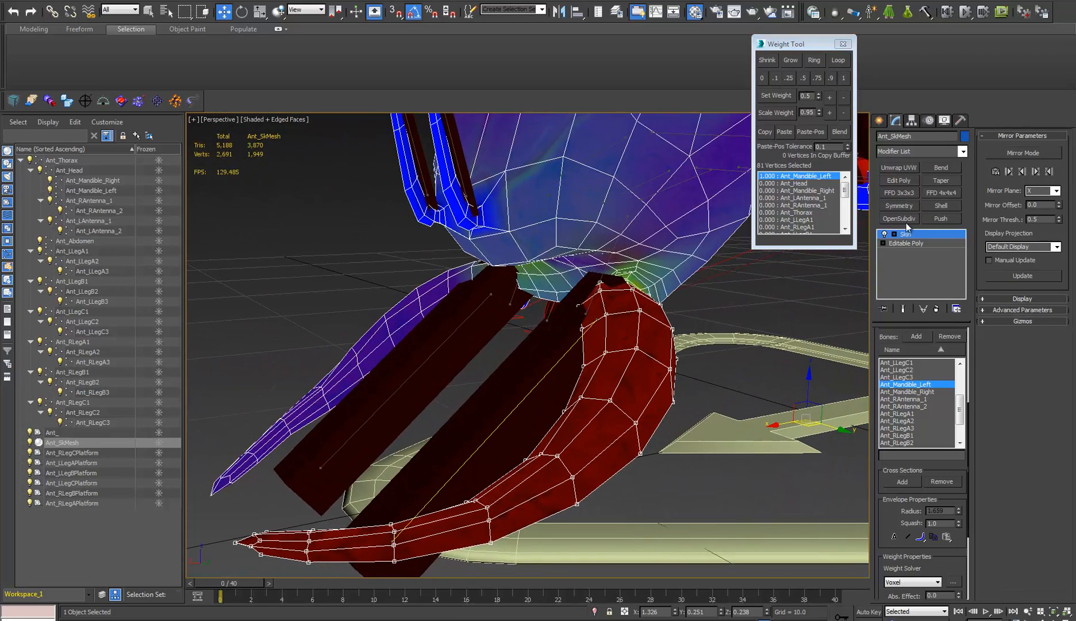
left_click(907, 235)
left_click(538, 402)
key("e")
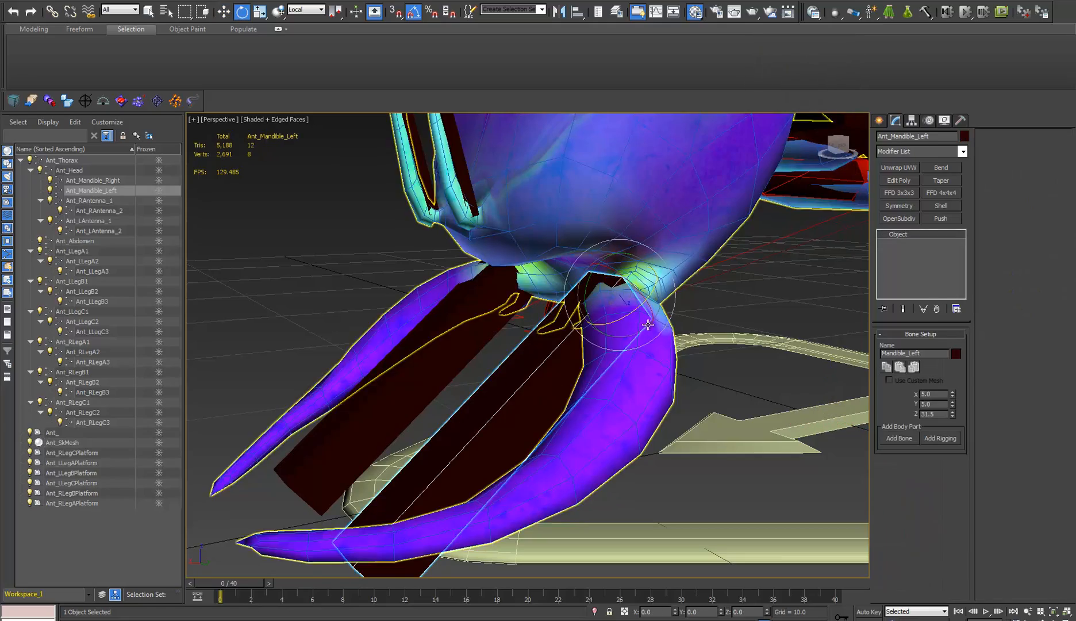
left_click_drag(628, 318, 650, 309)
middle_click_drag(650, 308, 589, 250, "alt")
key("alt+x")
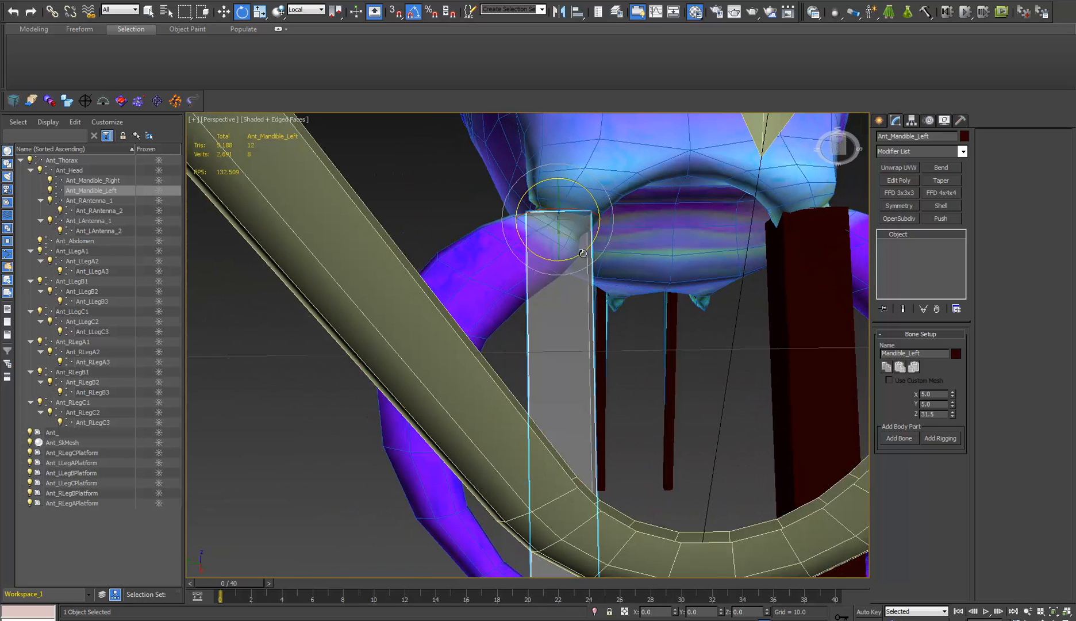
left_click_drag(580, 252, 579, 303)
middle_click_drag(580, 303, 614, 323, "alt")
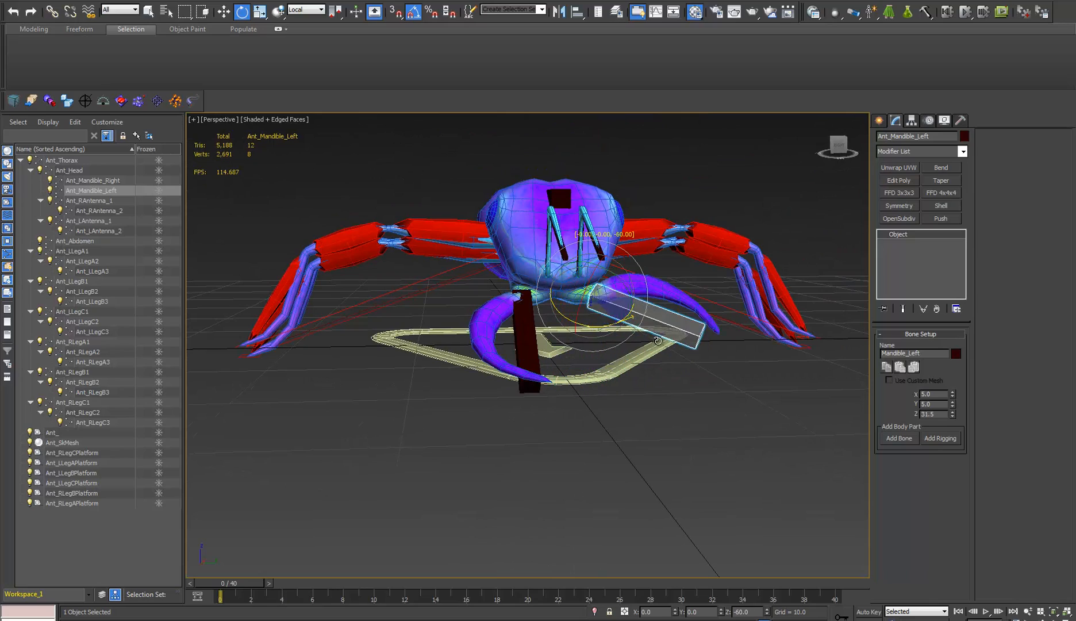
Examine the skin deformation where the rotated left mandible meets the head, and return the bone to its original pose.
middle_click_drag(660, 340, 290, 326, "alt")
scroll(567, 334, "up", 5)
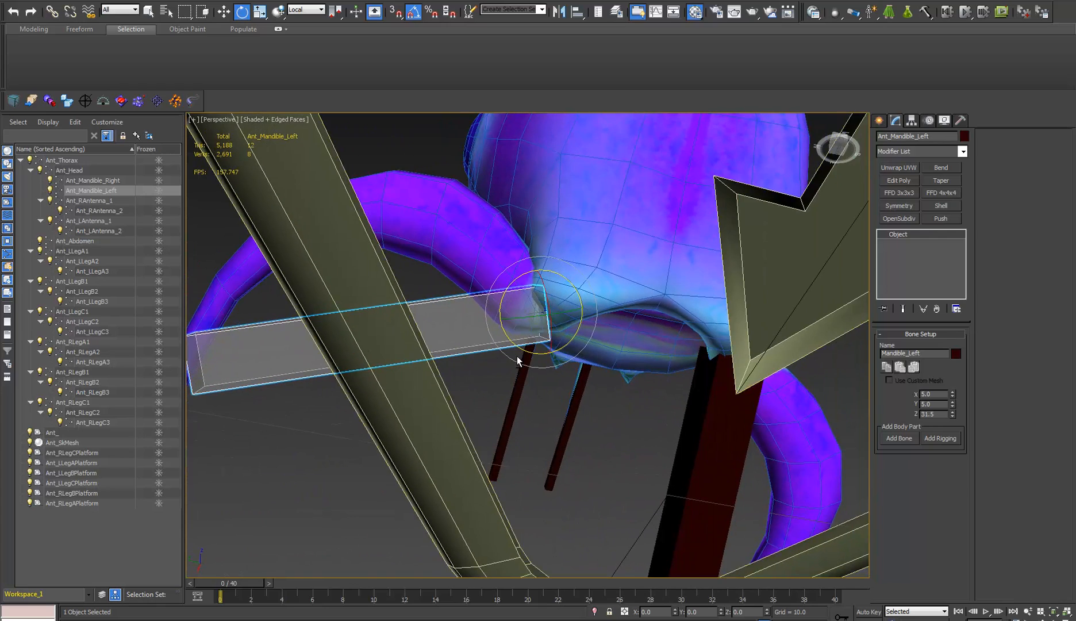
middle_click_drag(522, 361, 490, 268, "alt")
scroll(538, 310, "up", 5)
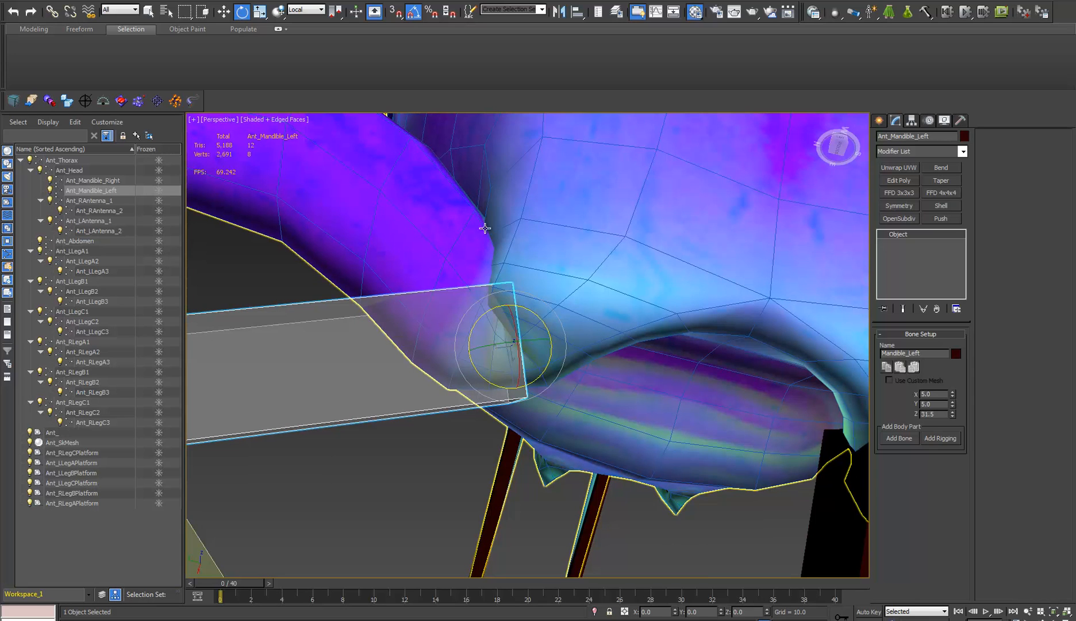
middle_click_drag(485, 228, 561, 408, "alt")
scroll(598, 369, "down", 7)
scroll(566, 400, "up", 3)
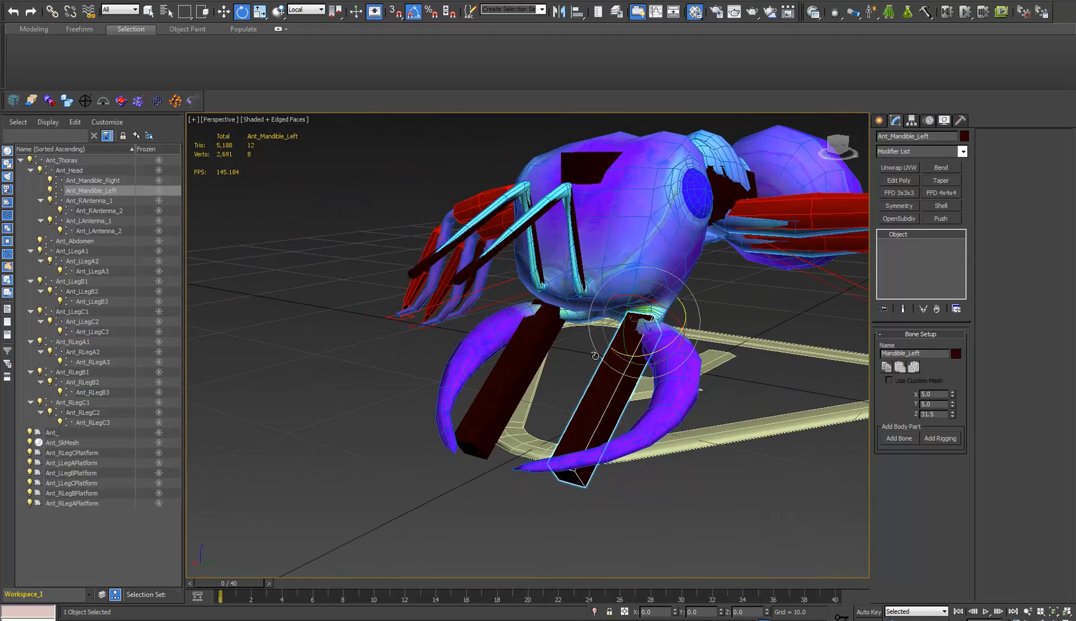
middle_click_drag(595, 356, 578, 399, "alt")
scroll(566, 405, "down", 5)
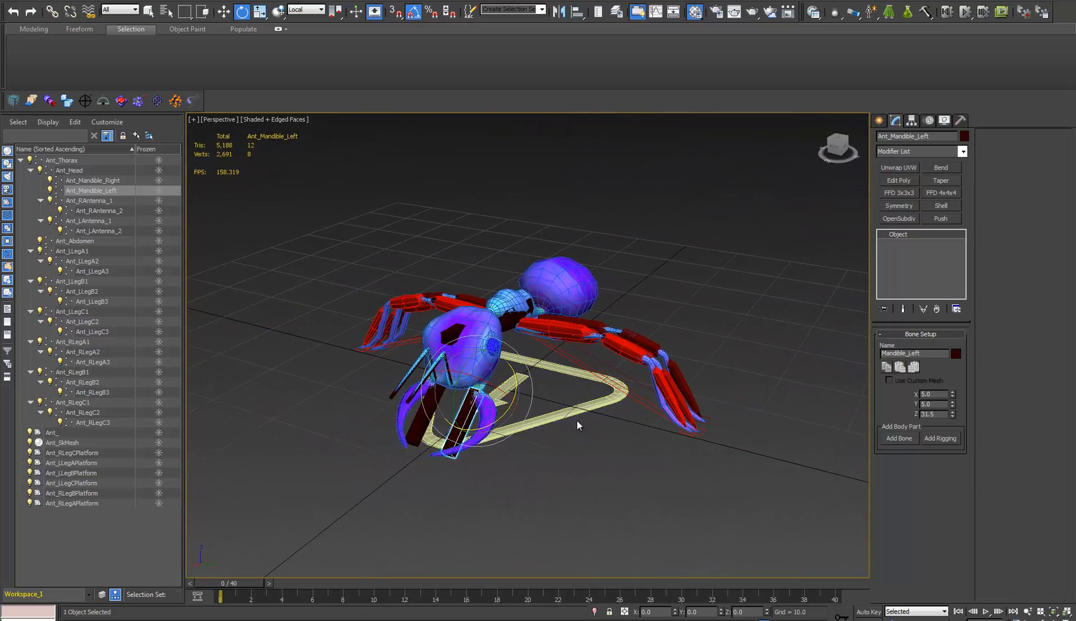
Select Ant_LLegAPlatform, add an absolute animation layer to the CAT rig and switch the rig to Animation mode.
scroll(576, 422, "up", 3)
left_click(750, 439)
key("w")
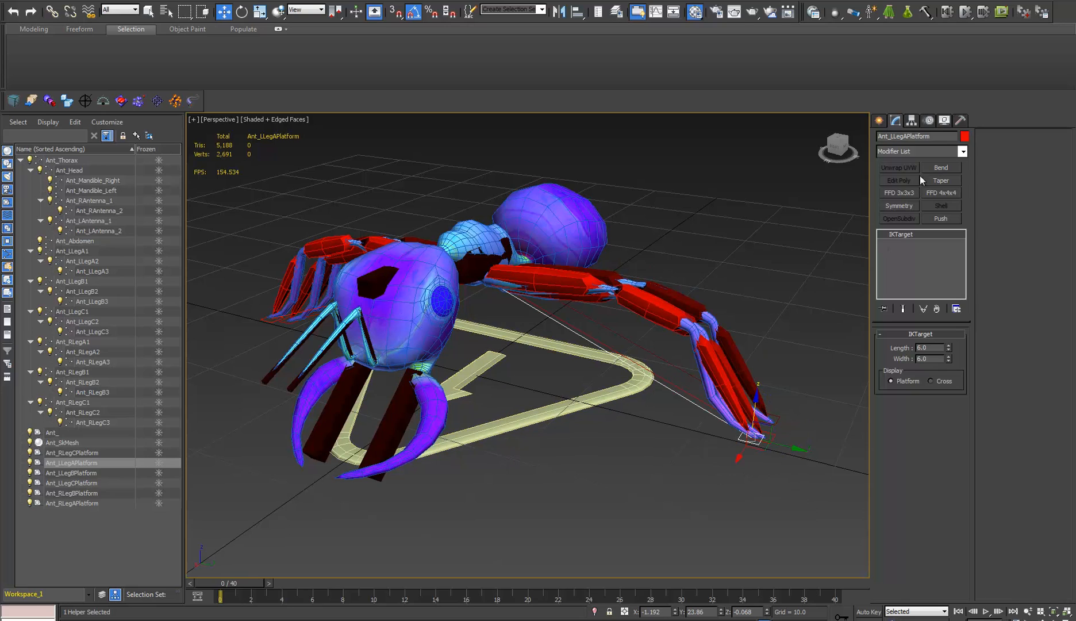
left_click(930, 120)
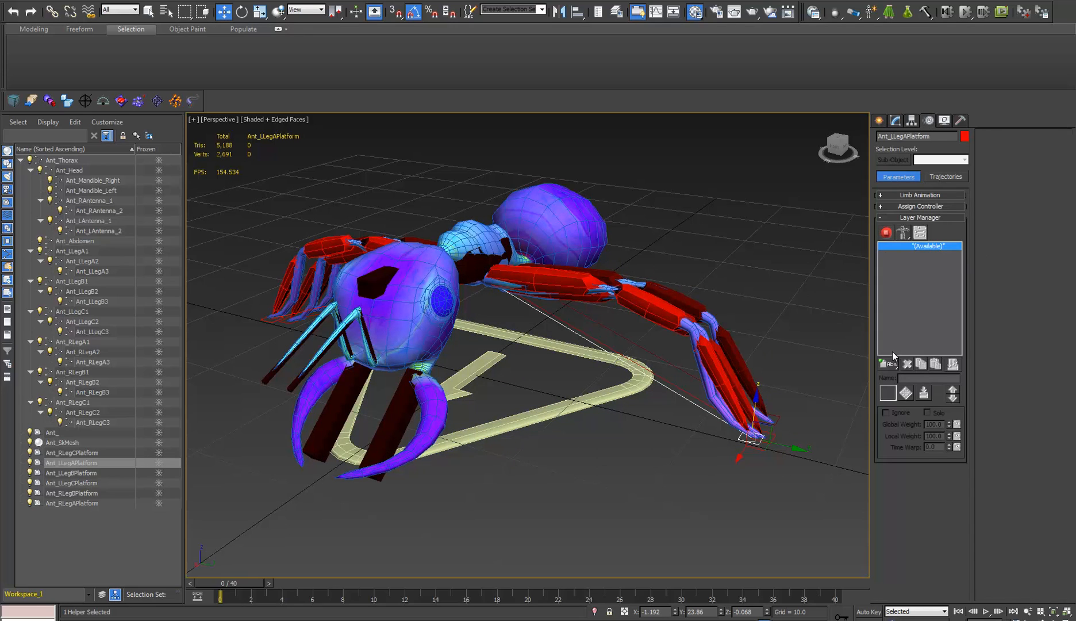
left_click(891, 366)
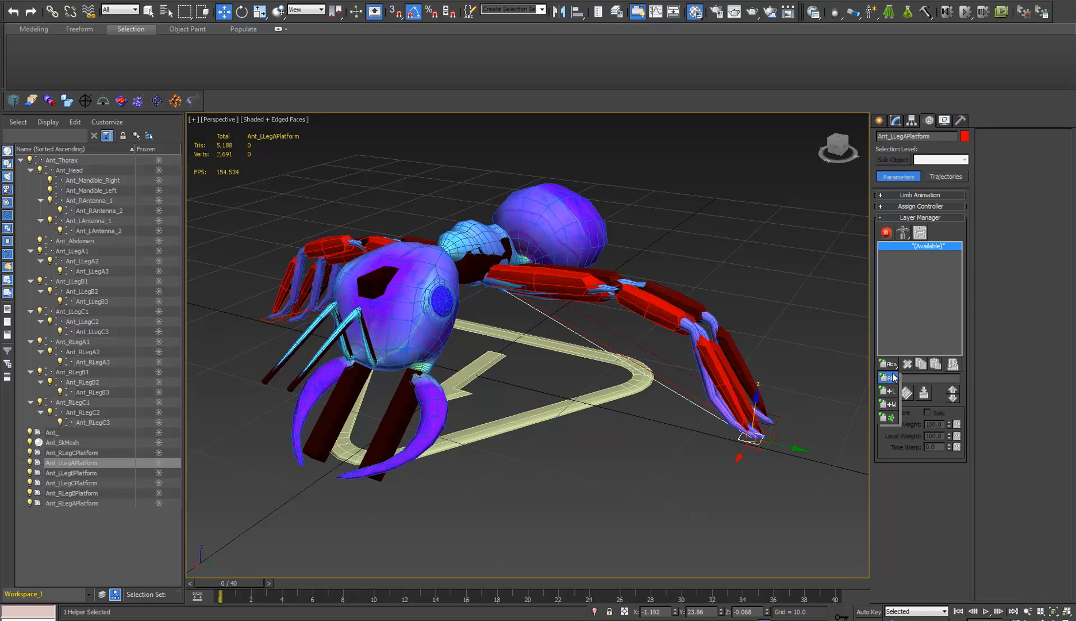
left_click(892, 376)
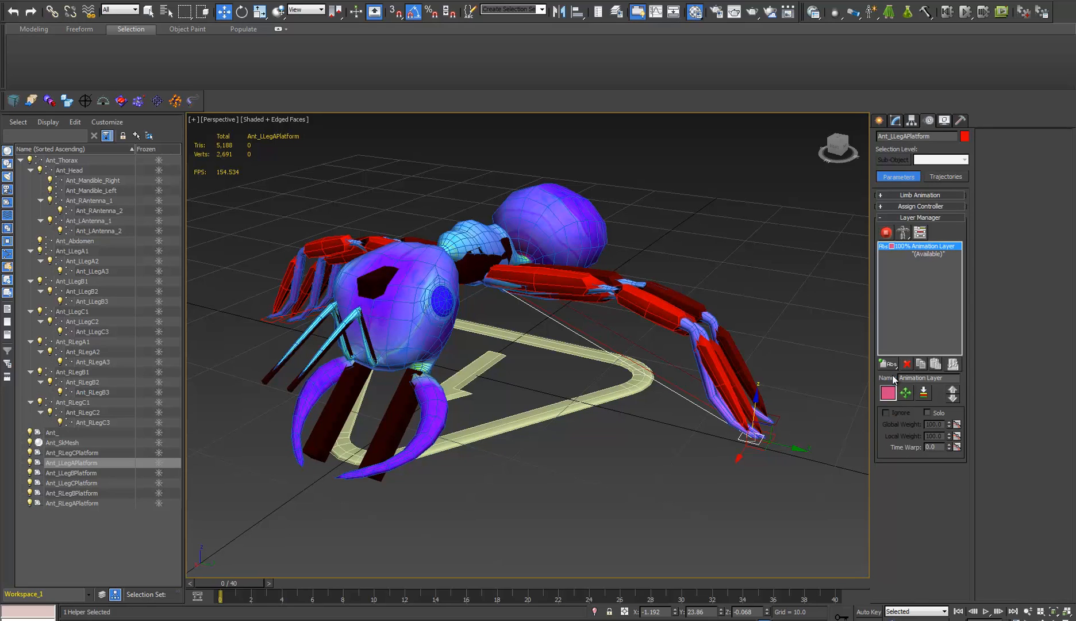
left_click(887, 233)
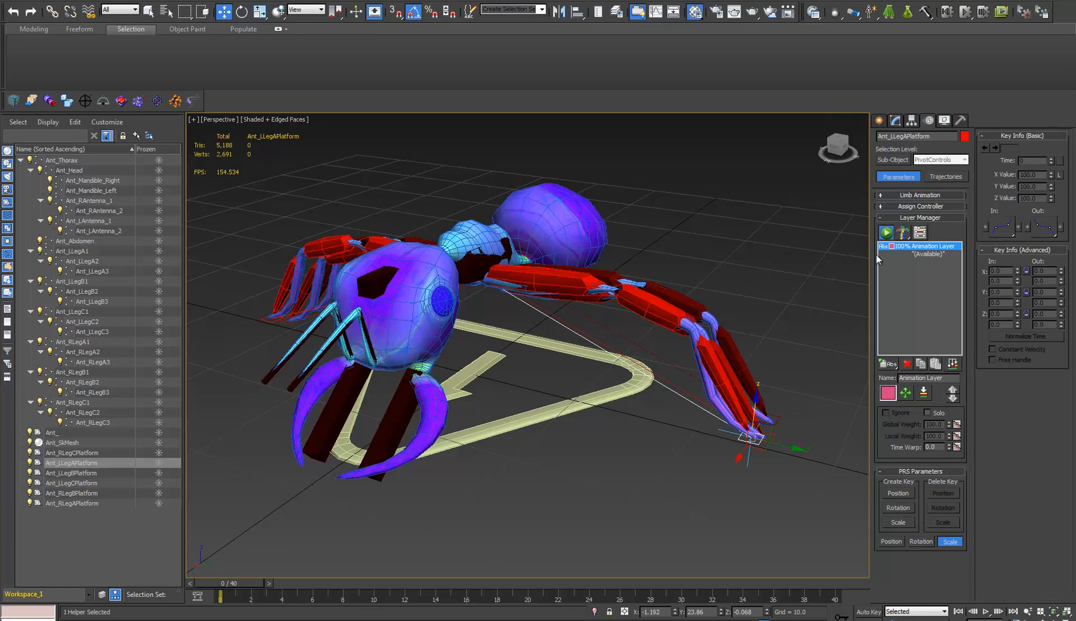
Move Ant_LLegCPlatform up and inward to about Y 15.006, Z 12.036 to pose the rear left leg on the animation layer.
middle_click_drag(760, 437, 742, 425, "alt")
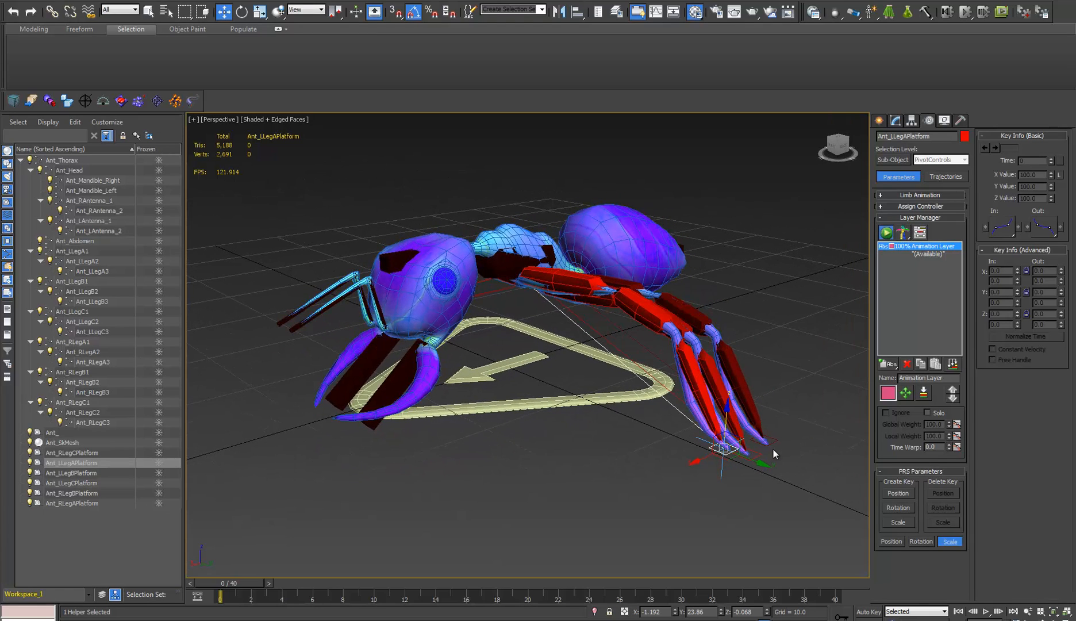
left_click(776, 448)
left_click_drag(769, 410, 737, 236)
left_click_drag(815, 286, 718, 275)
middle_click_drag(719, 275, 630, 239, "alt")
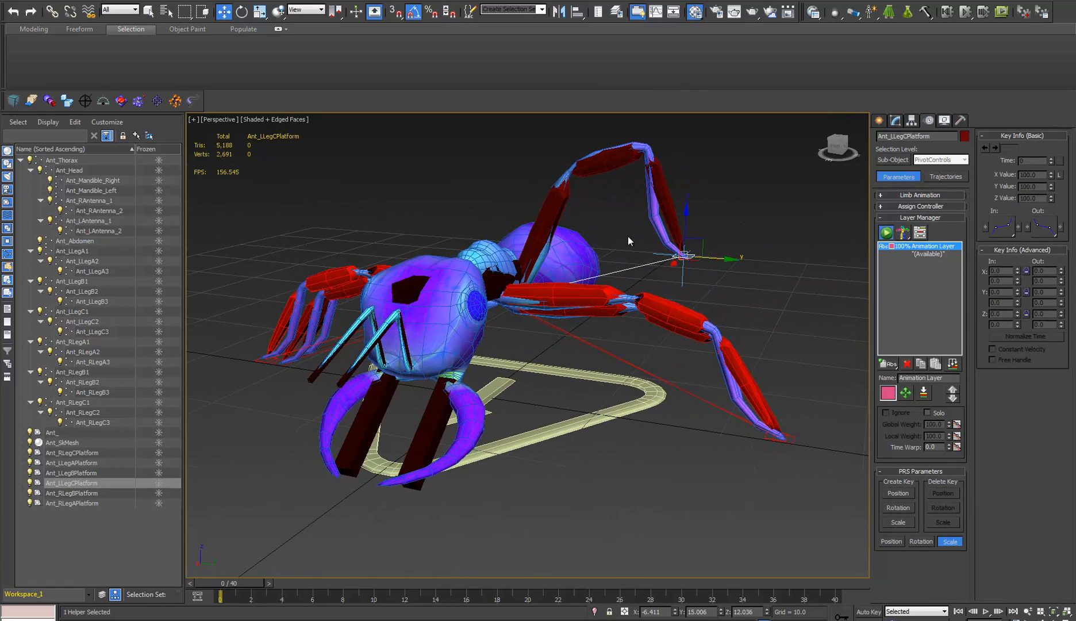
Switch the rig back and forth between Setup and Animation mode to compare the rest pose with the raised leg.
left_click(891, 234)
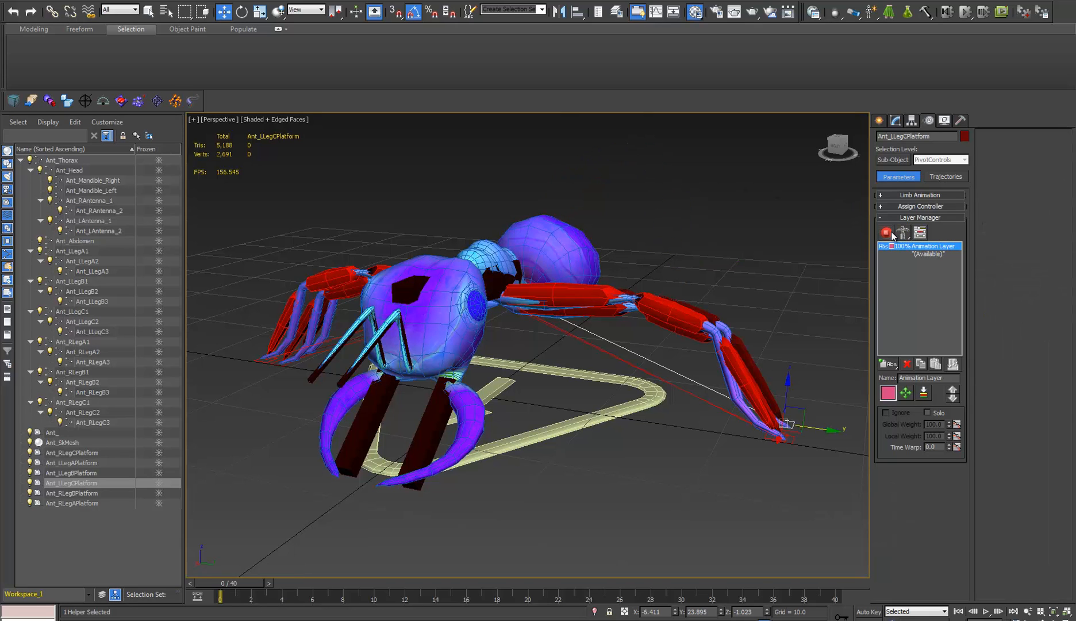
left_click(891, 233)
left_click(890, 233)
left_click(887, 233)
middle_click_drag(714, 295, 682, 309, "alt")
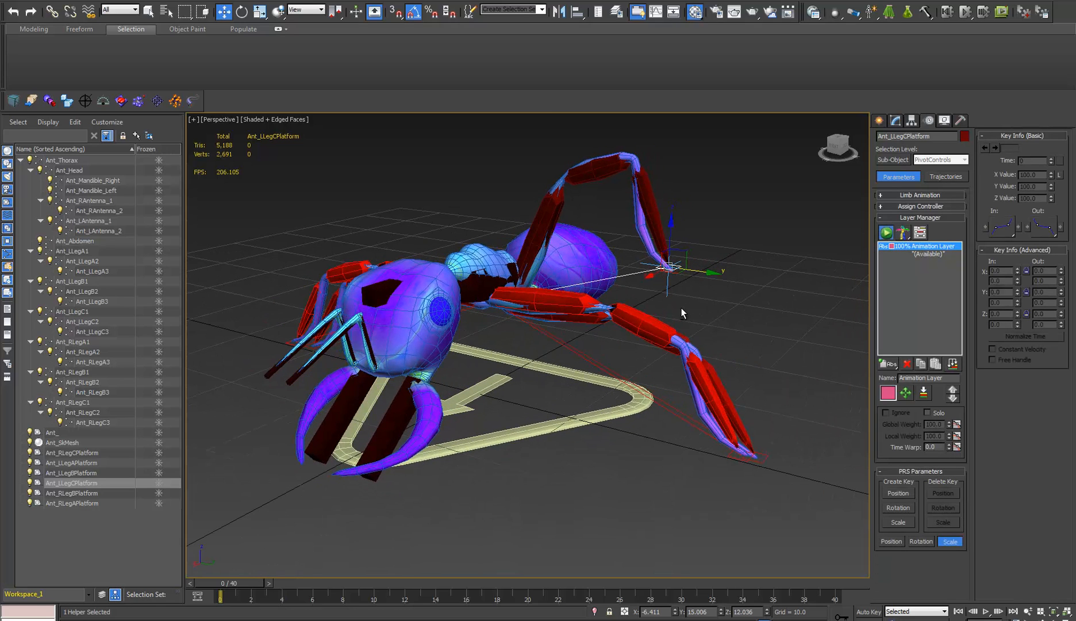
Return the rig to Setup mode and raise Ant_LLegCPlatform to a Z of about 10.758.
middle_click_drag(594, 335, 604, 360)
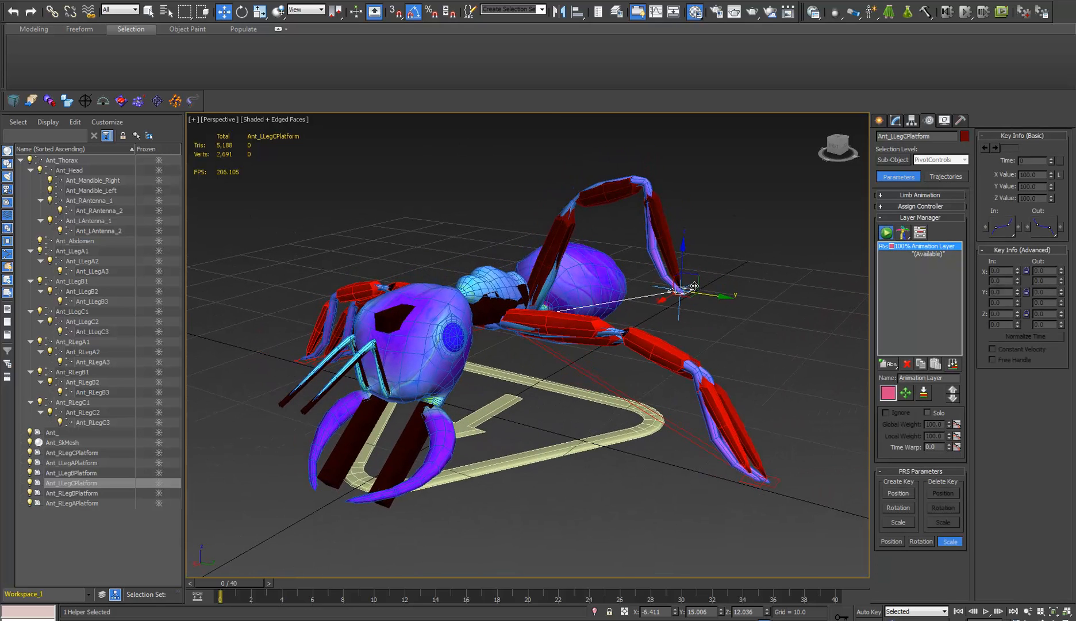
scroll(694, 286, "up", 5)
middle_click_drag(732, 435, 579, 223)
scroll(589, 361, "down", 3)
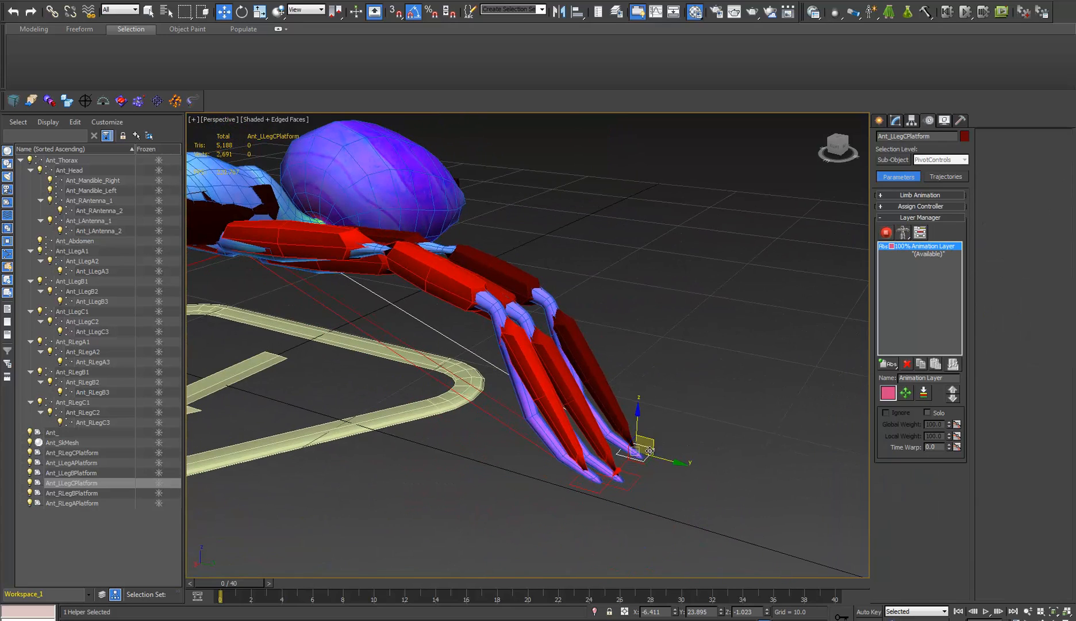
scroll(624, 384, "down", 5)
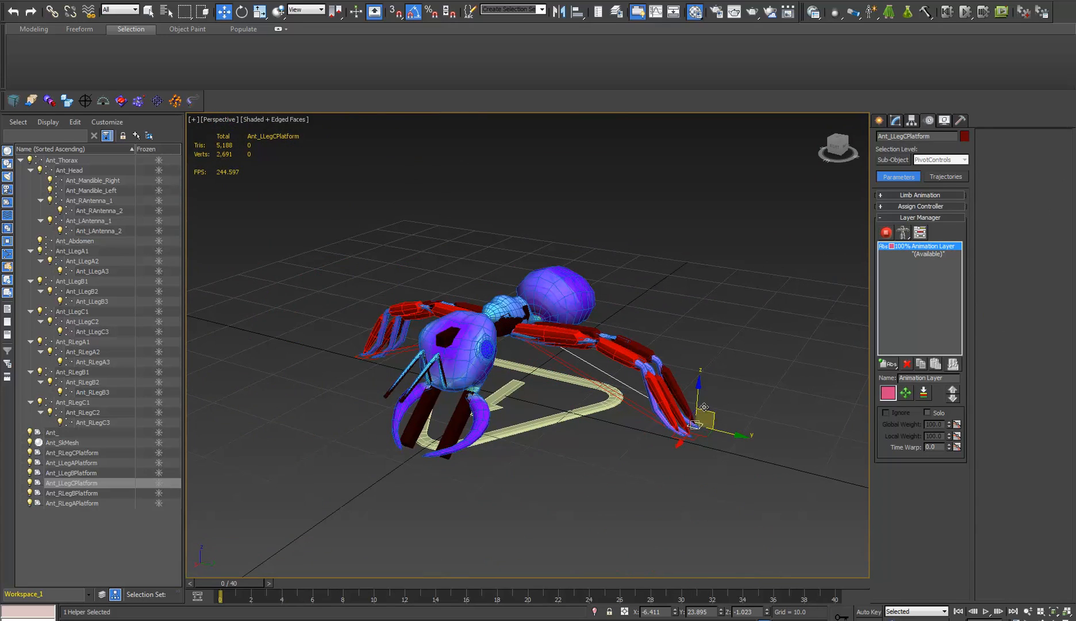
left_click_drag(699, 401, 652, 315)
Check the Skin modifier on Ant_SkMesh and reselect the Ant_LLegCPlatform IK target.
left_click(652, 314)
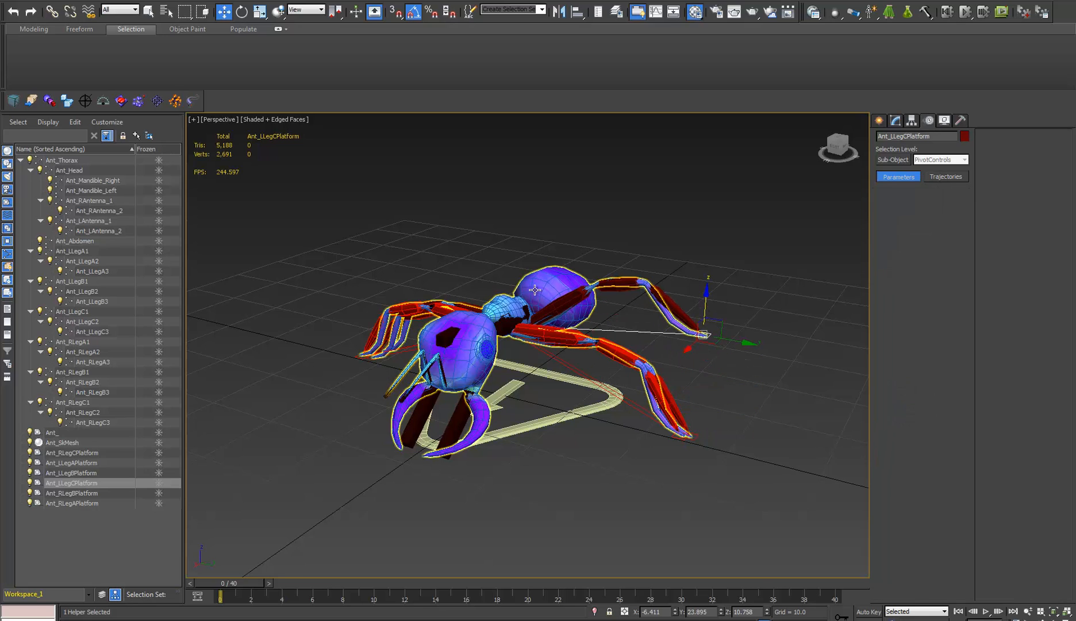
left_click(895, 121)
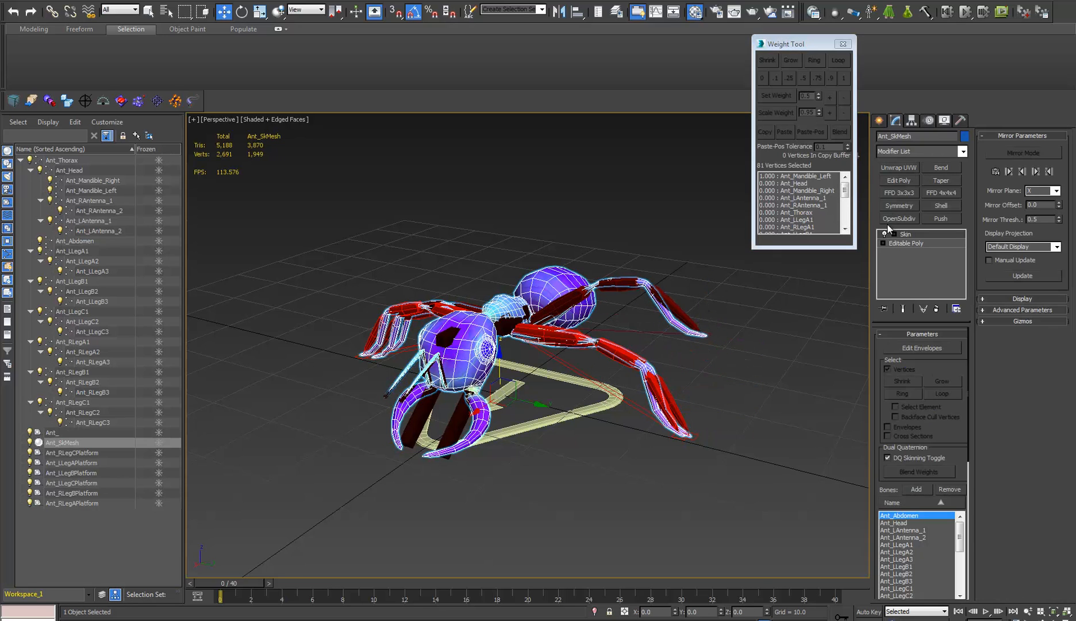
left_click(885, 234)
left_click(726, 330)
middle_click_drag(724, 372, 722, 374, "alt")
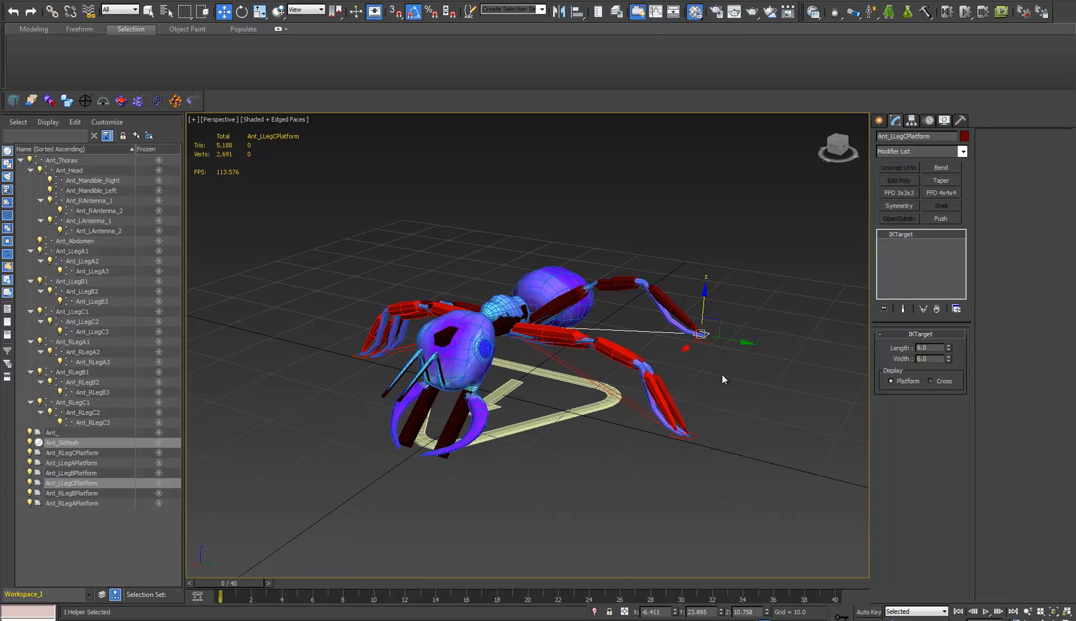
Undo the raise of Ant_LLegCPlatform in Setup mode and switch the rig to Animation mode.
key("ctrl+z")
key("ctrl+z")
key("ctrl+y")
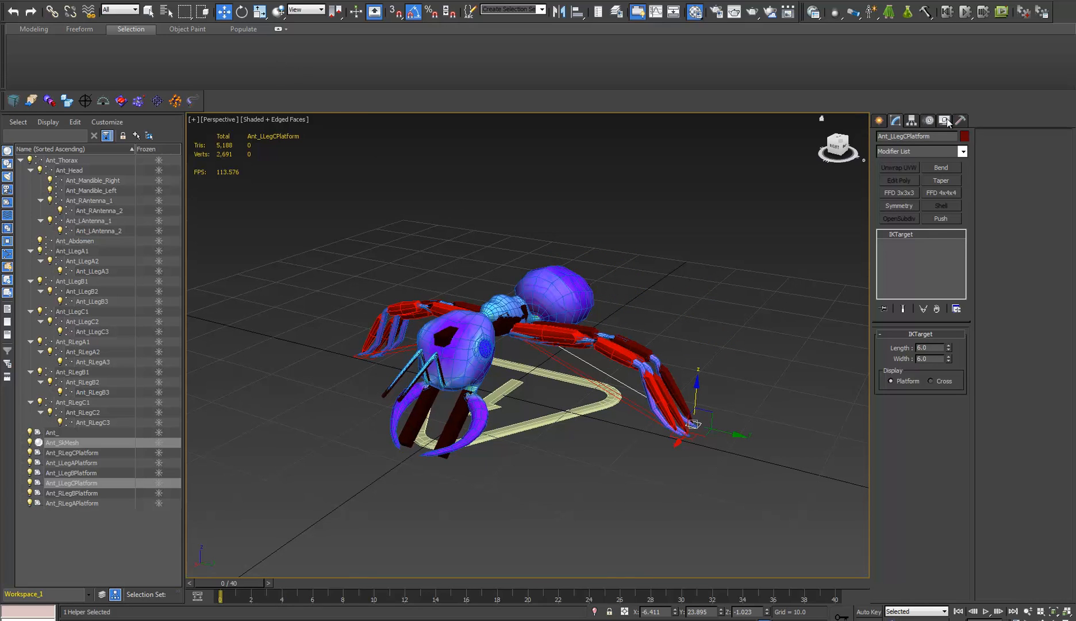
left_click(930, 121)
left_click(887, 232)
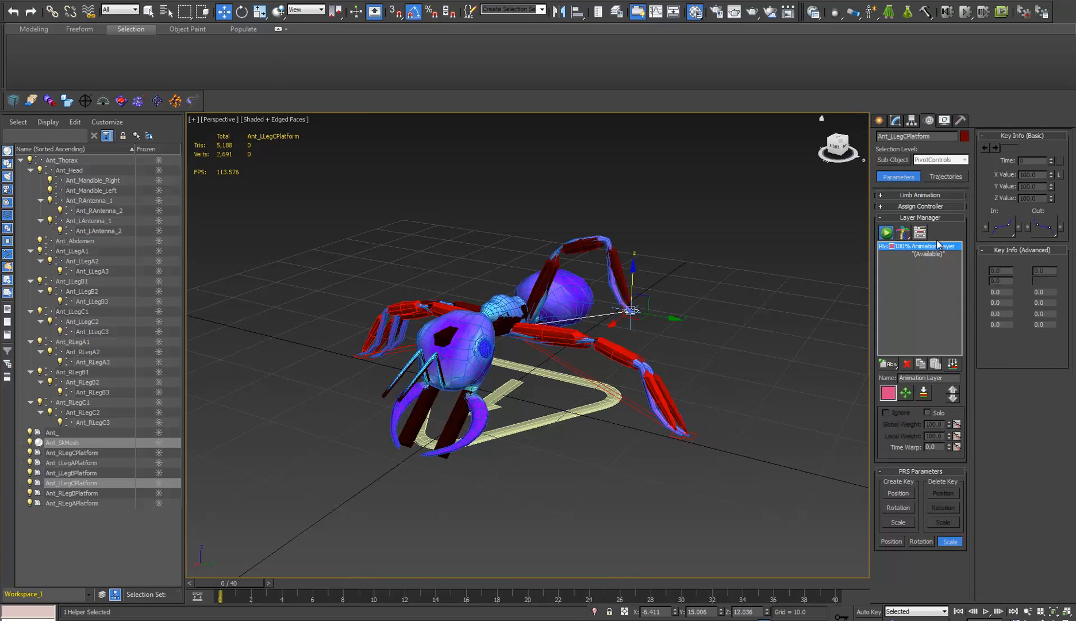
Rename the rig's animation layer to SkinWeights.
double_click(942, 380)
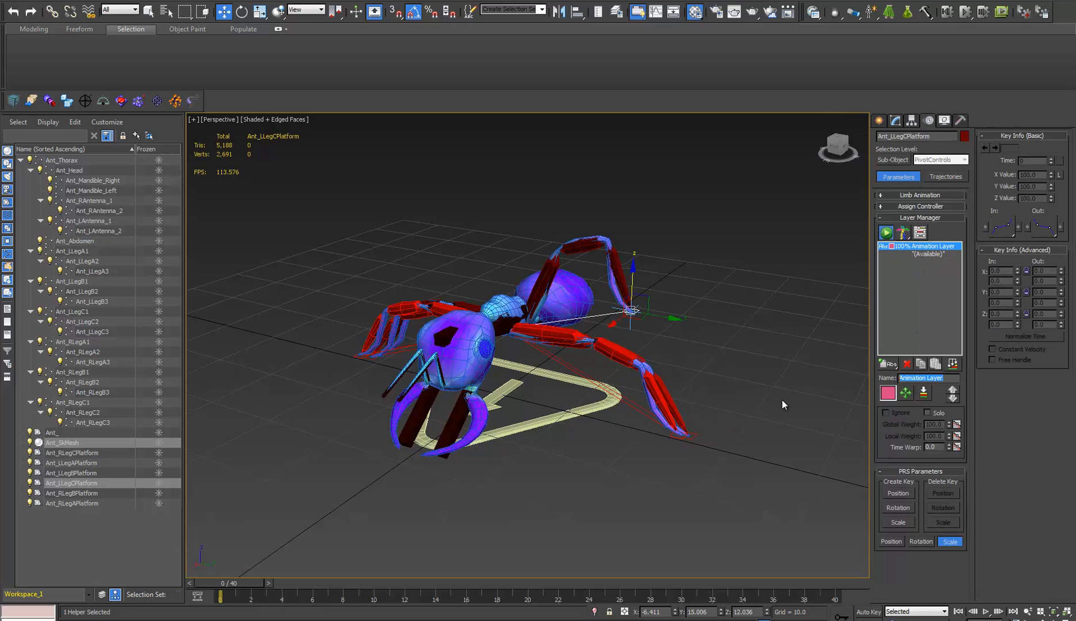
type("SkinWeights")
key("Return")
Toggle the rig between Animation and Setup mode to compare the poses, ending in Setup mode.
middle_click_drag(644, 291, 629, 286)
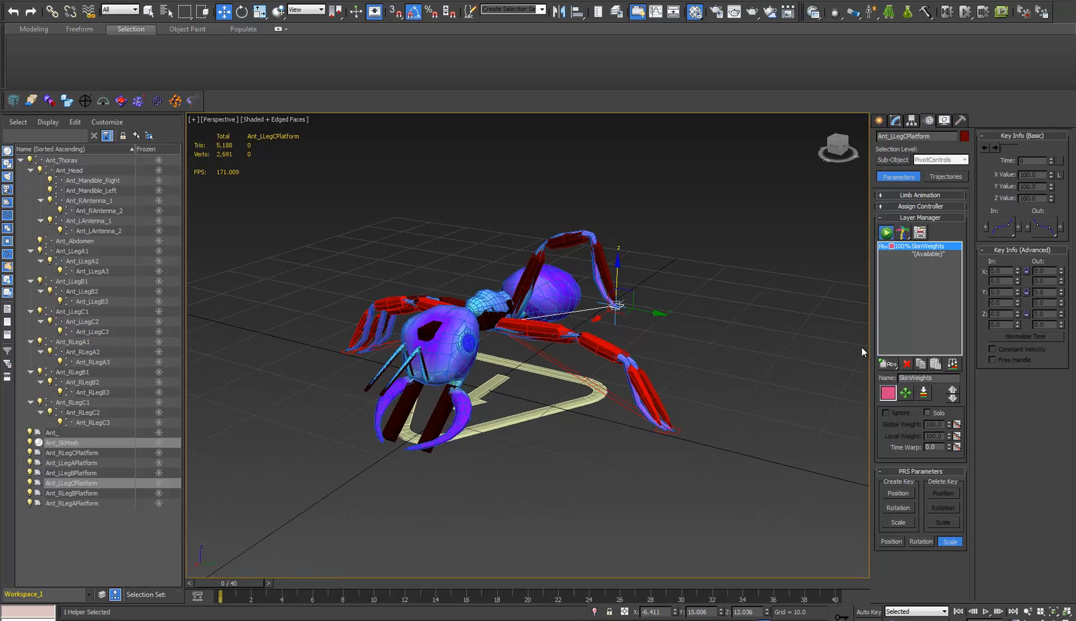
left_click(888, 234)
left_click(888, 234)
left_click(888, 234)
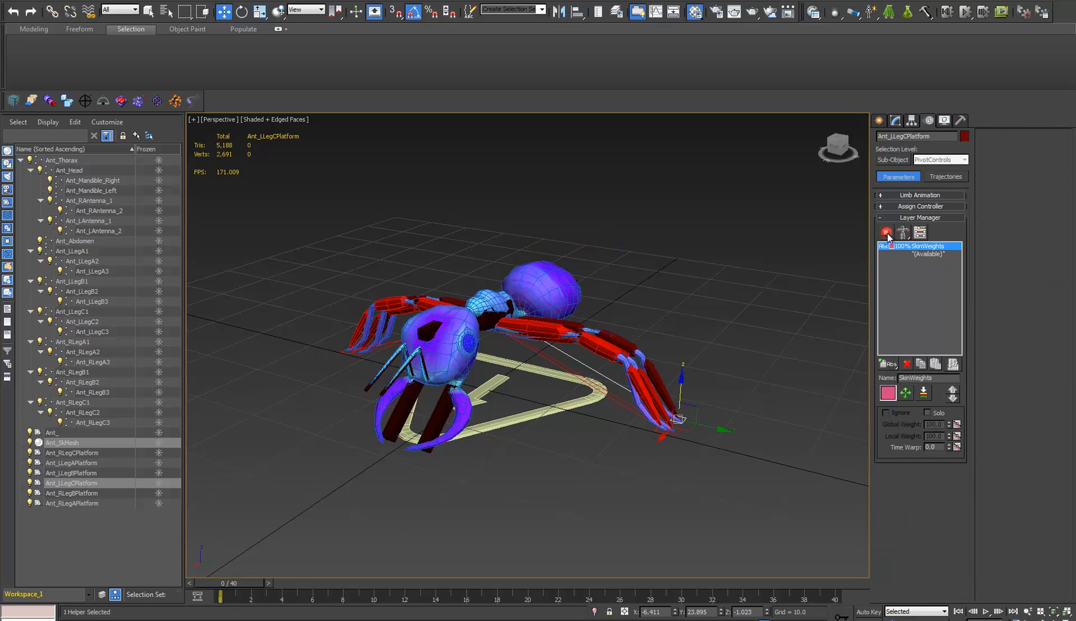
Try raising Ant_LLegCPlatform in Setup mode to a Z of about 8.583 and shifting it, and compare it with Animation mode.
middle_click_drag(678, 376, 638, 383)
scroll(657, 349, "up", 4)
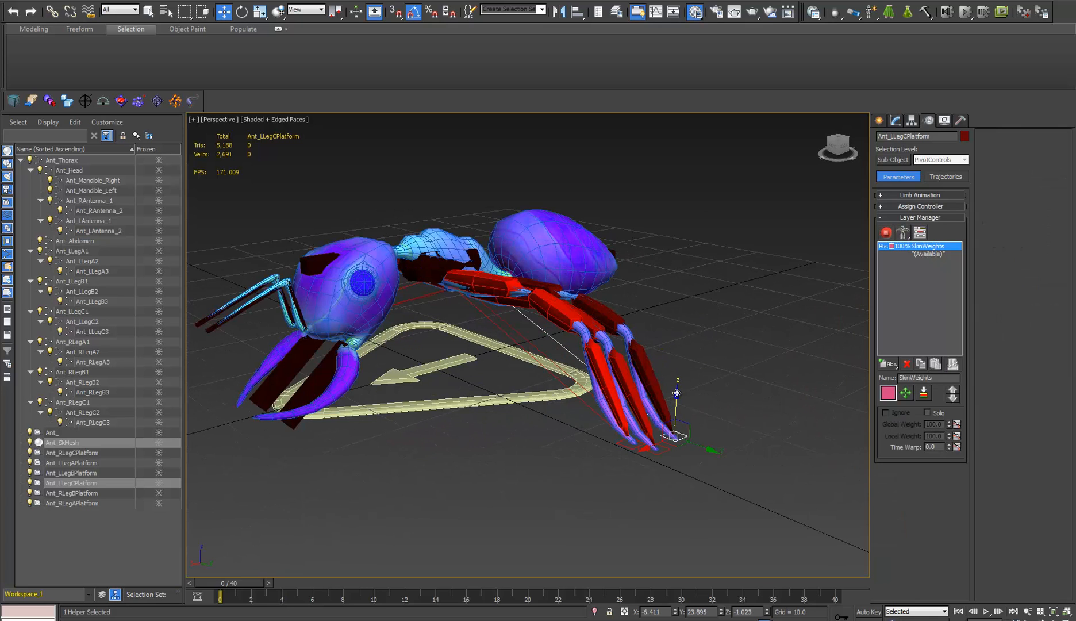
left_click_drag(677, 393, 663, 272)
middle_click_drag(663, 271, 662, 295, "alt")
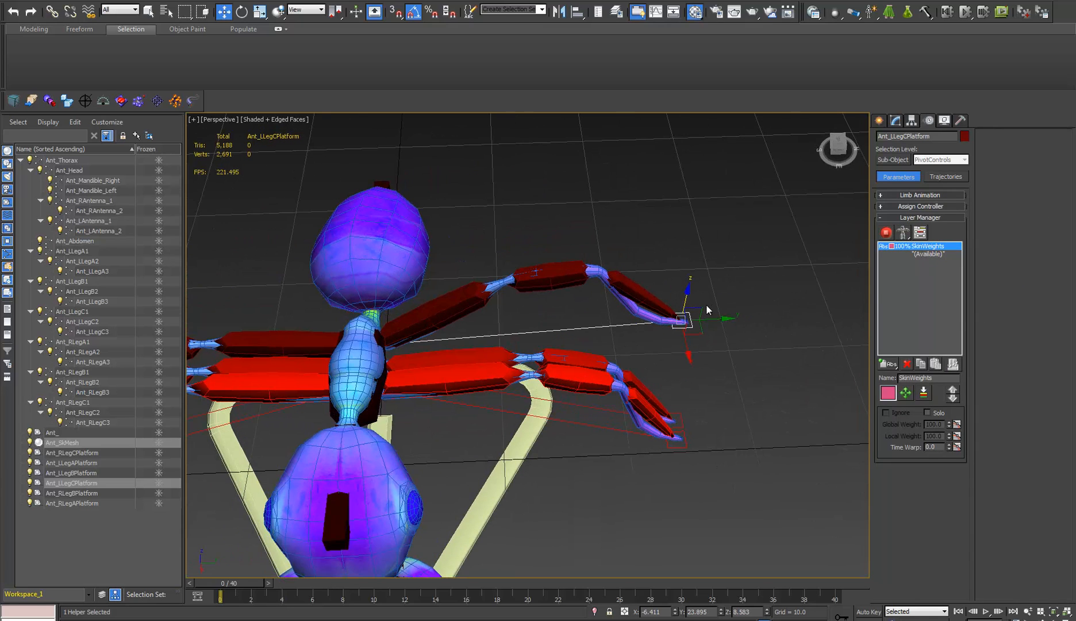
left_click_drag(705, 307, 755, 280)
left_click(886, 233)
mouse_move(719, 270)
middle_mouse_down("alt")
mouse_move(555, 267)
mouse_move(715, 265)
middle_mouse_up("alt")
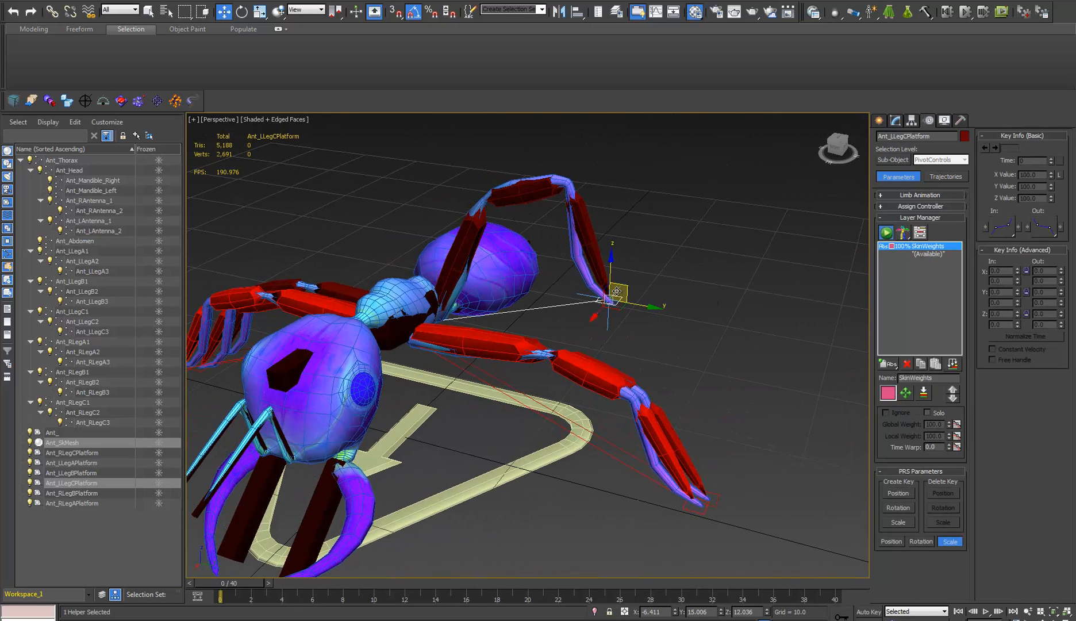
Delete the SkinWeights layer, add a new absolute animation layer and activate Animation mode.
left_click(908, 364)
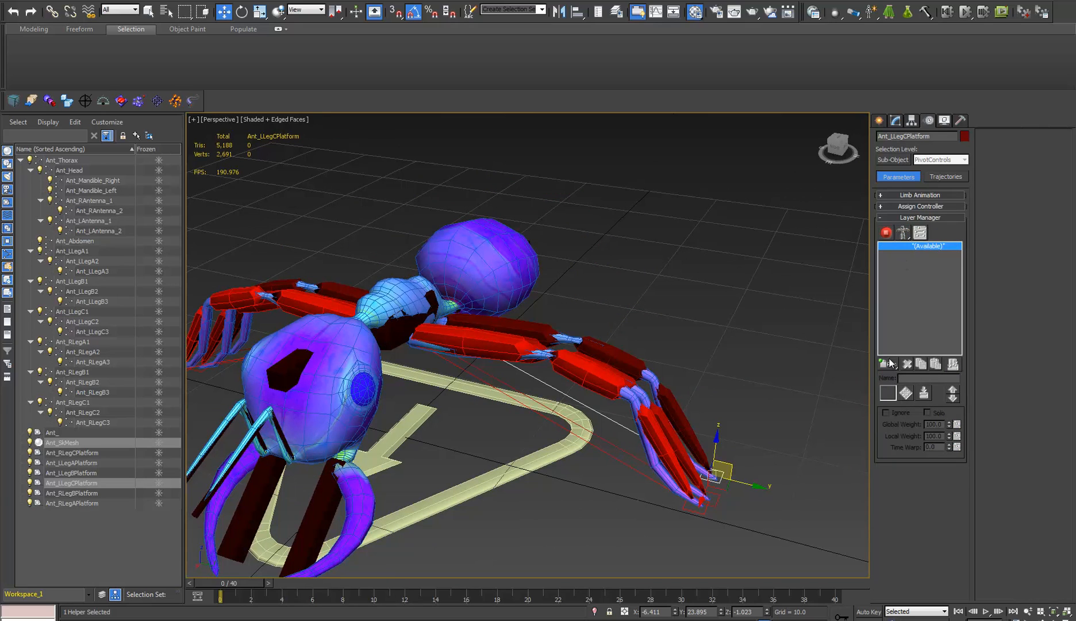
left_click_drag(890, 363, 893, 379)
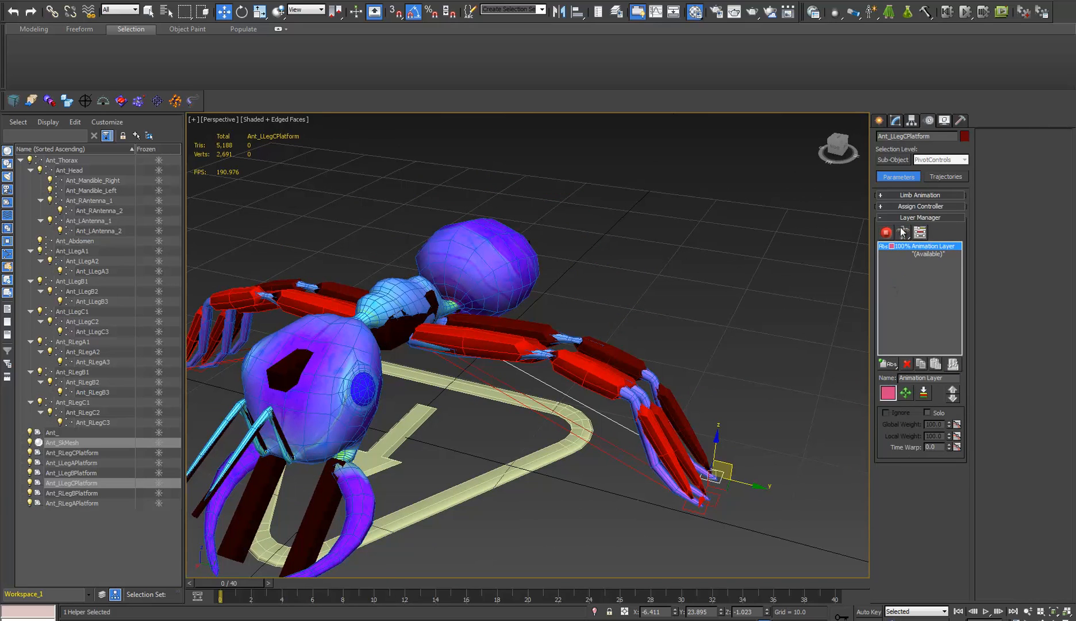
middle_click_drag(544, 277, 241, 189, "alt")
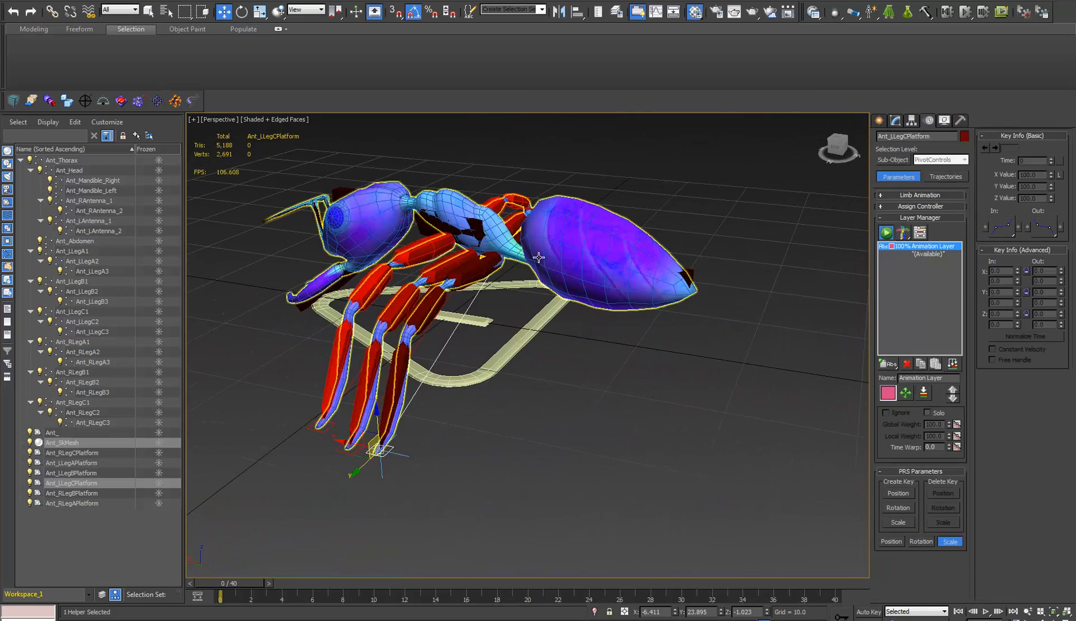
Select Ant_SkMesh, enter envelope editing in its Skin modifier and select the vertices at the abdomen's rear tip.
left_click(538, 257)
middle_click_drag(538, 257, 626, 213, "alt")
left_click(896, 121)
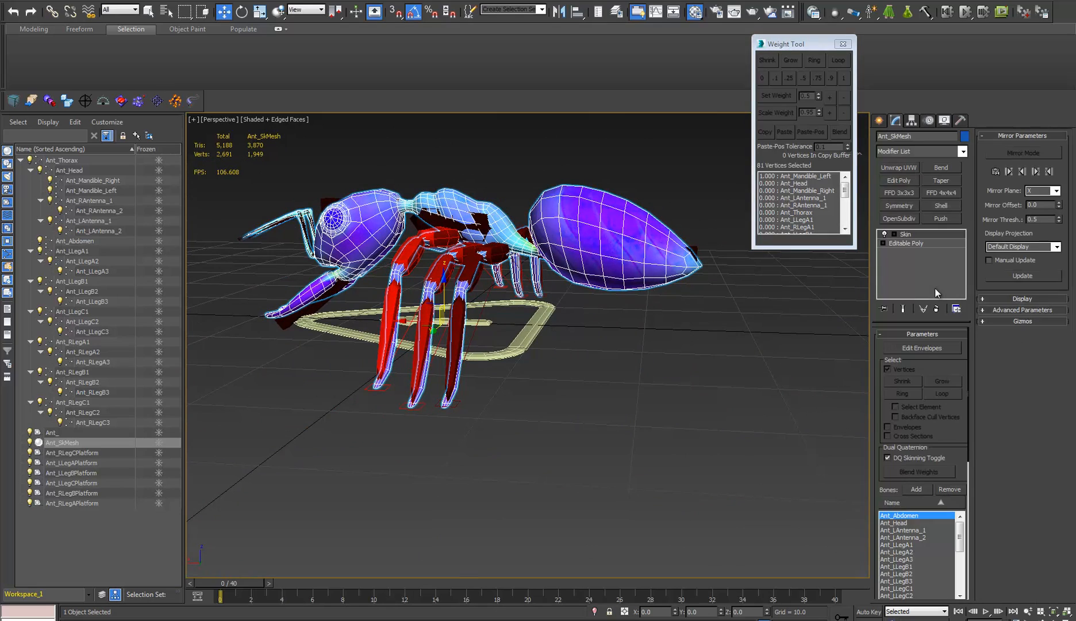
left_click(910, 234)
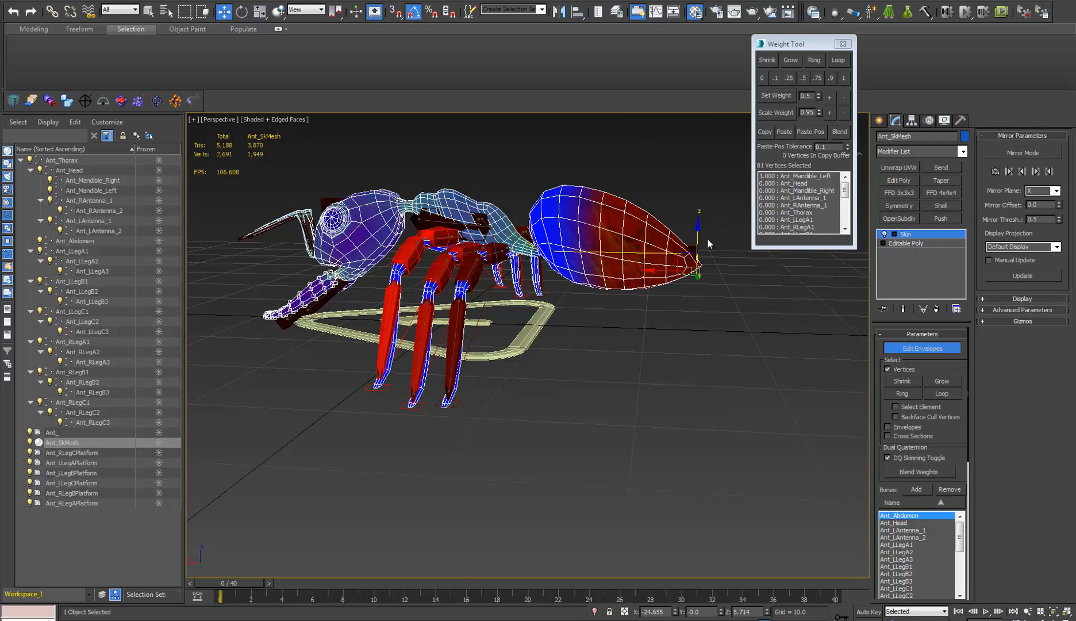
left_click_drag(654, 318, 656, 319)
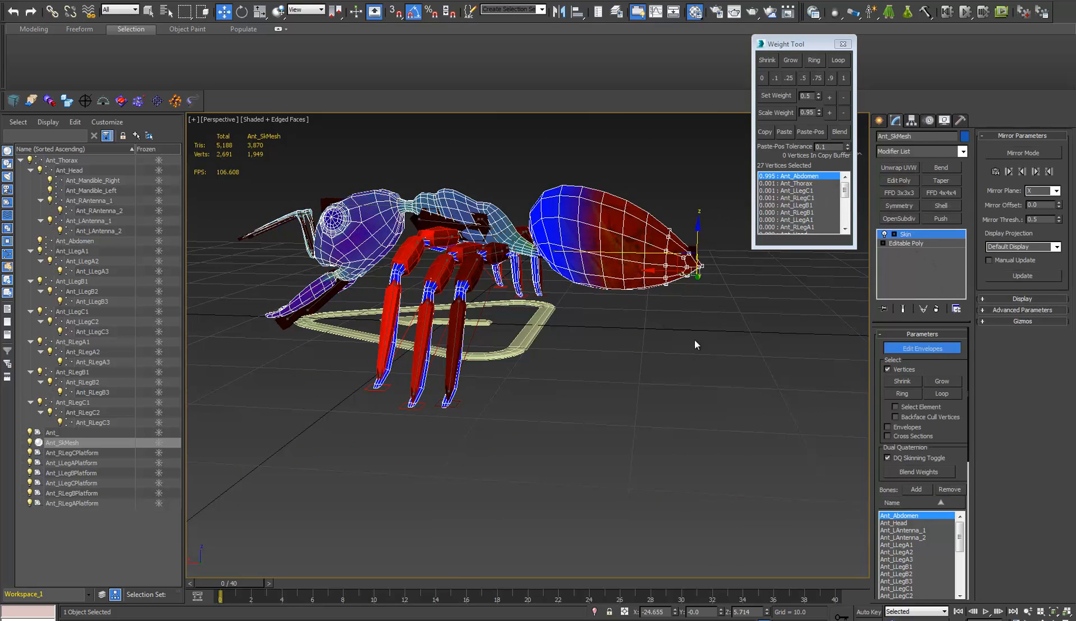
Grow the vertex selection from the abdomen's tip over the whole abdomen and into the narrow waist.
left_click(792, 60)
left_click(793, 59)
left_click(792, 59)
left_click(792, 60)
left_click(792, 60)
left_click(793, 60)
left_click(793, 60)
middle_click_drag(569, 246, 686, 305)
key("z")
scroll(677, 304, "up", 3)
left_click(796, 60)
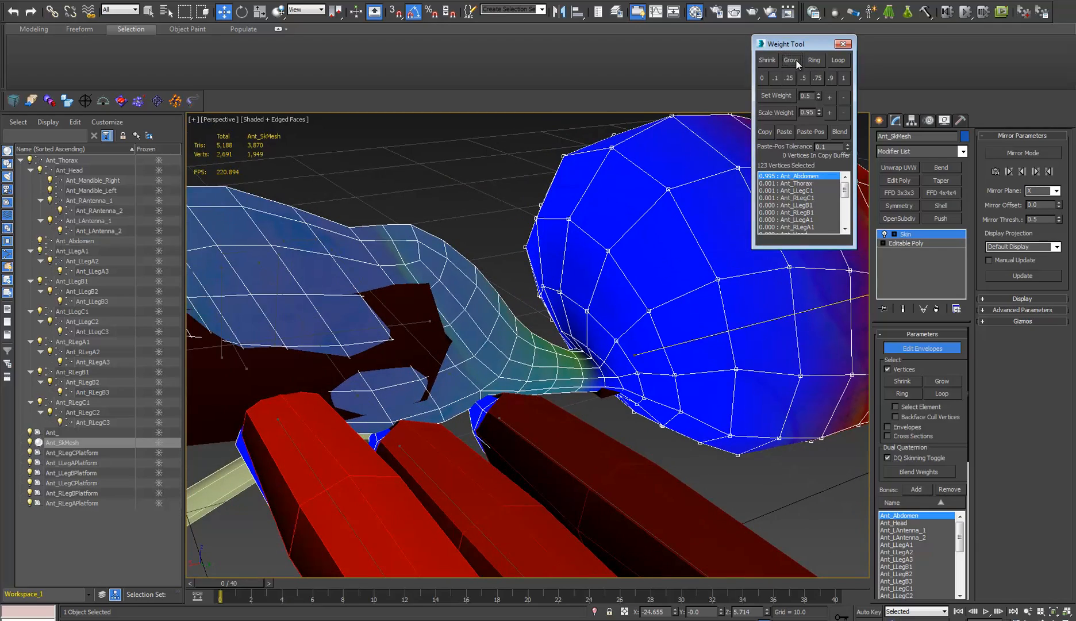
middle_click_drag(678, 253, 638, 233, "alt")
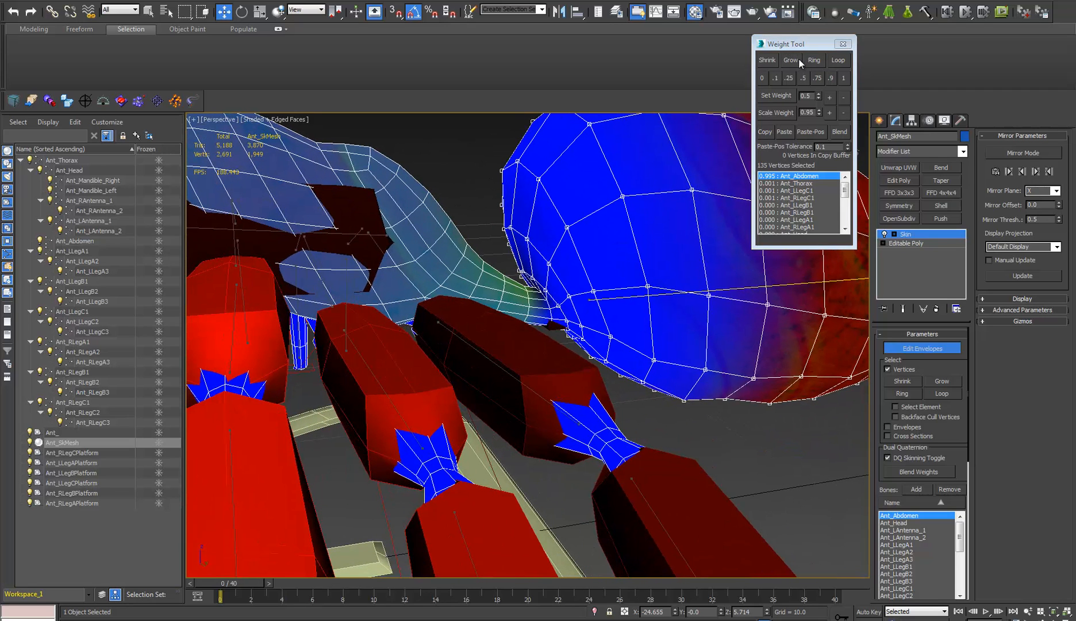
left_click(794, 62)
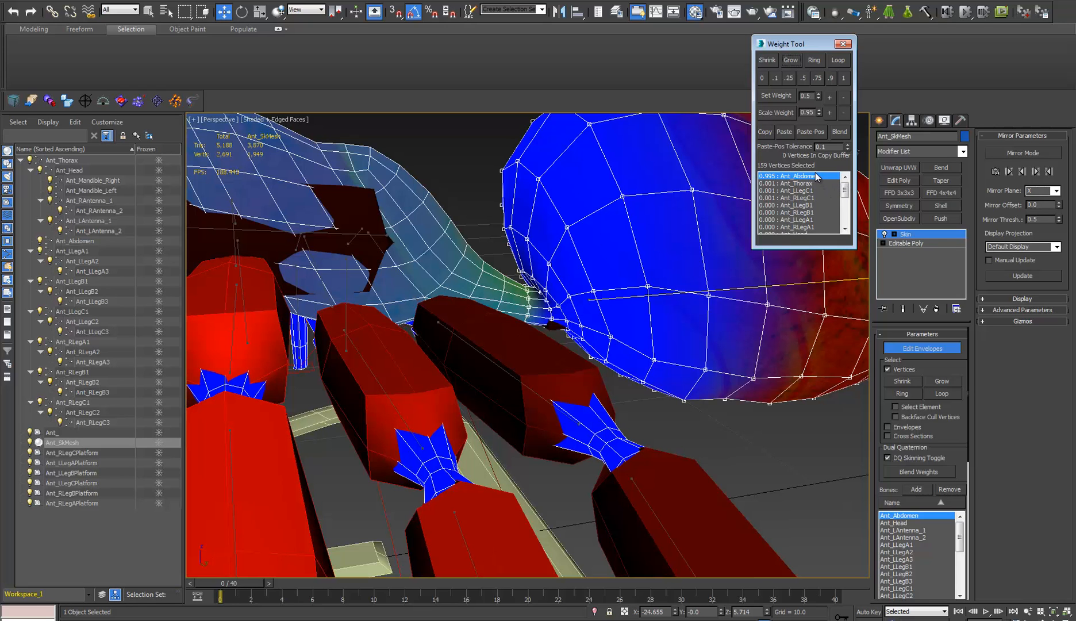
middle_click_drag(674, 236, 647, 267)
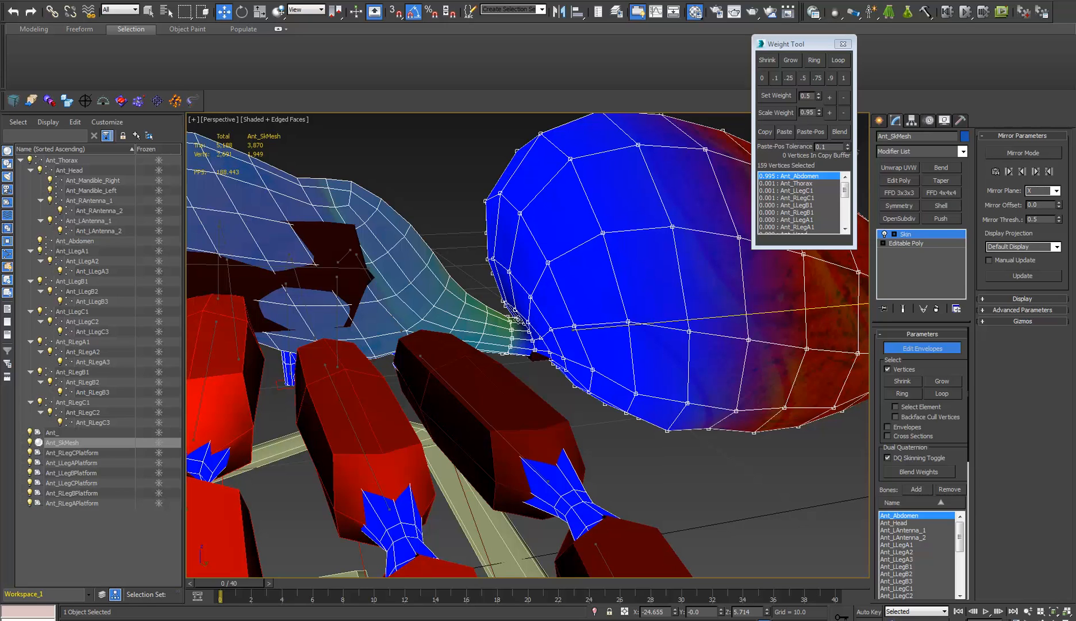
Weight the selection 1 to Ant_Thorax, then give Ant_Abdomen weights of 0.25, 0.5, 0.75 and 1 while shrinking the selection ring by ring.
left_click(807, 183)
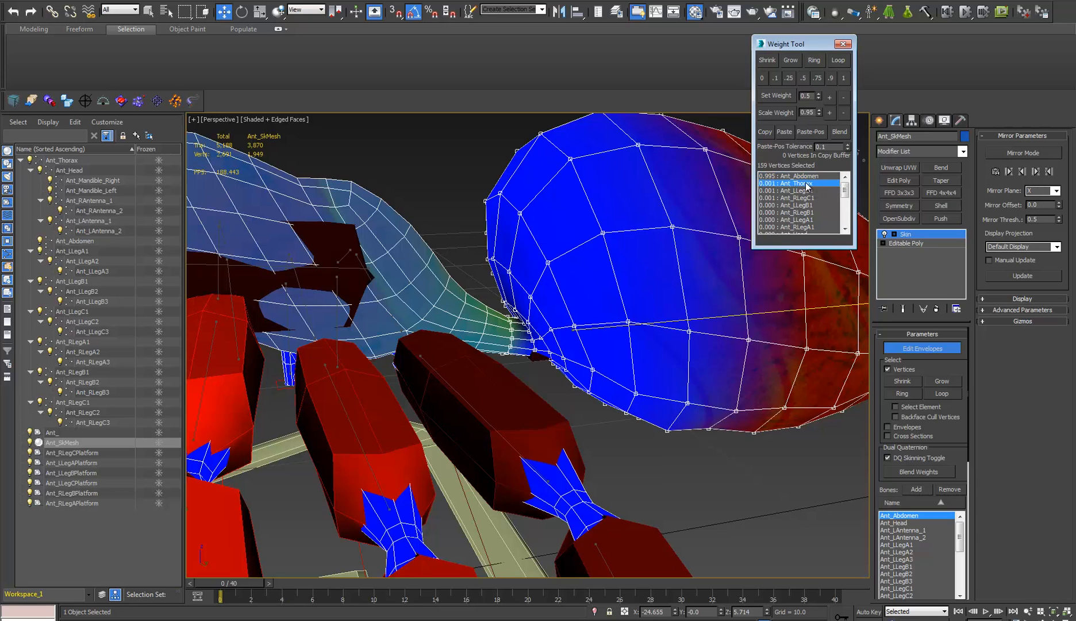
left_click(845, 78)
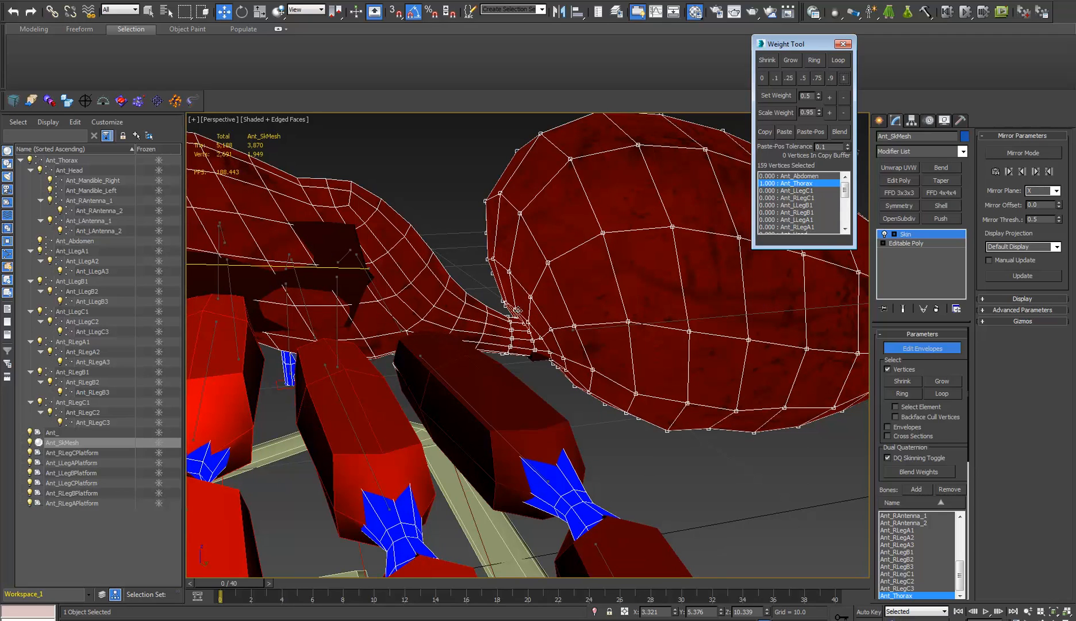
left_click(810, 176)
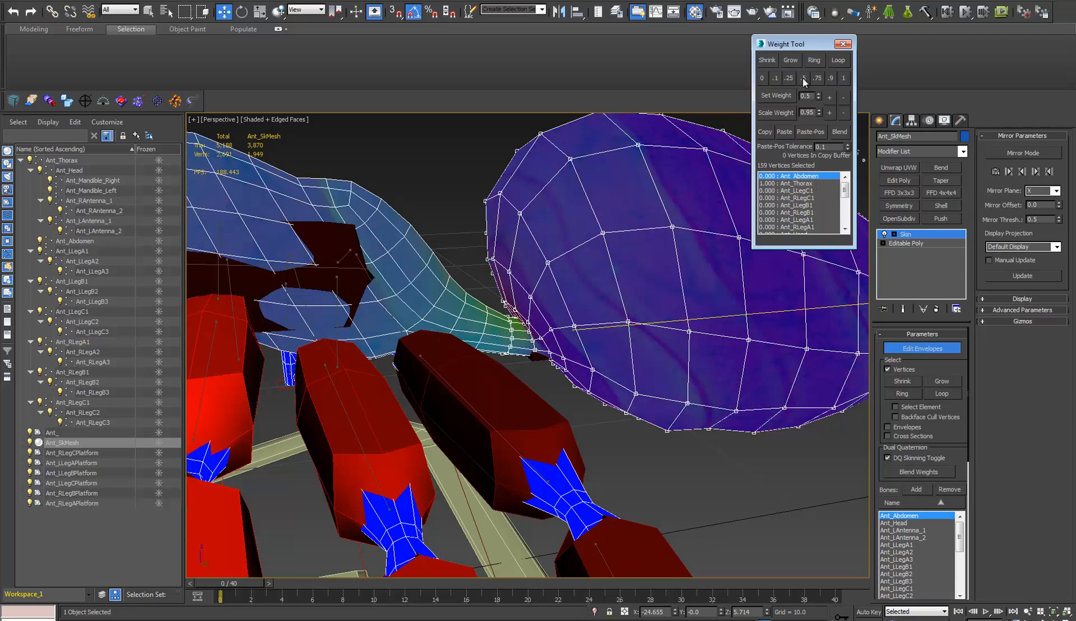
left_click(789, 78)
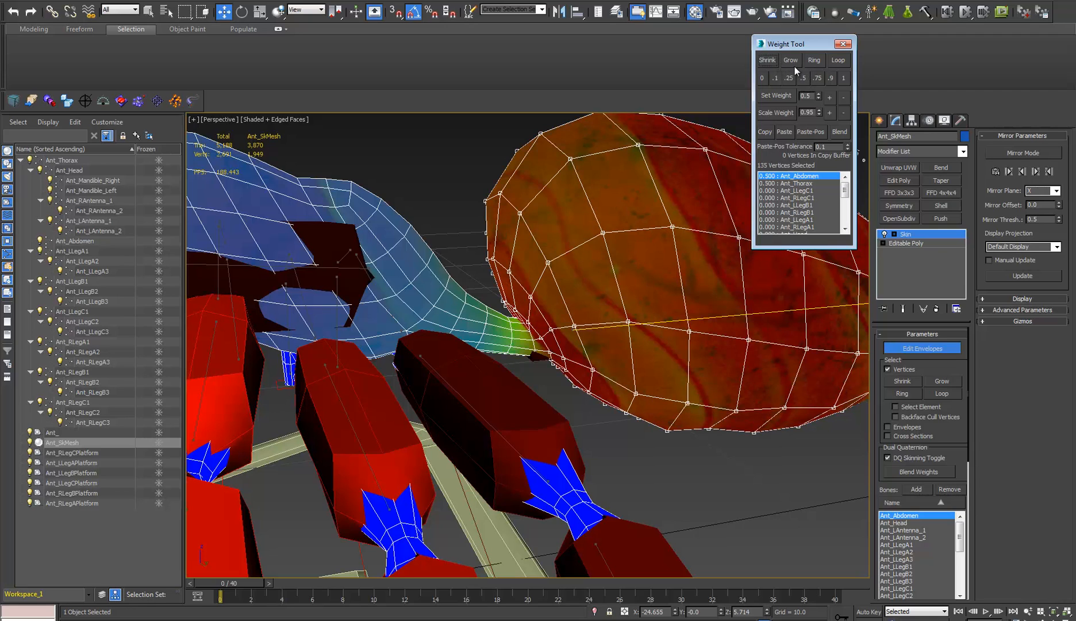
left_click(817, 78)
left_click(771, 60)
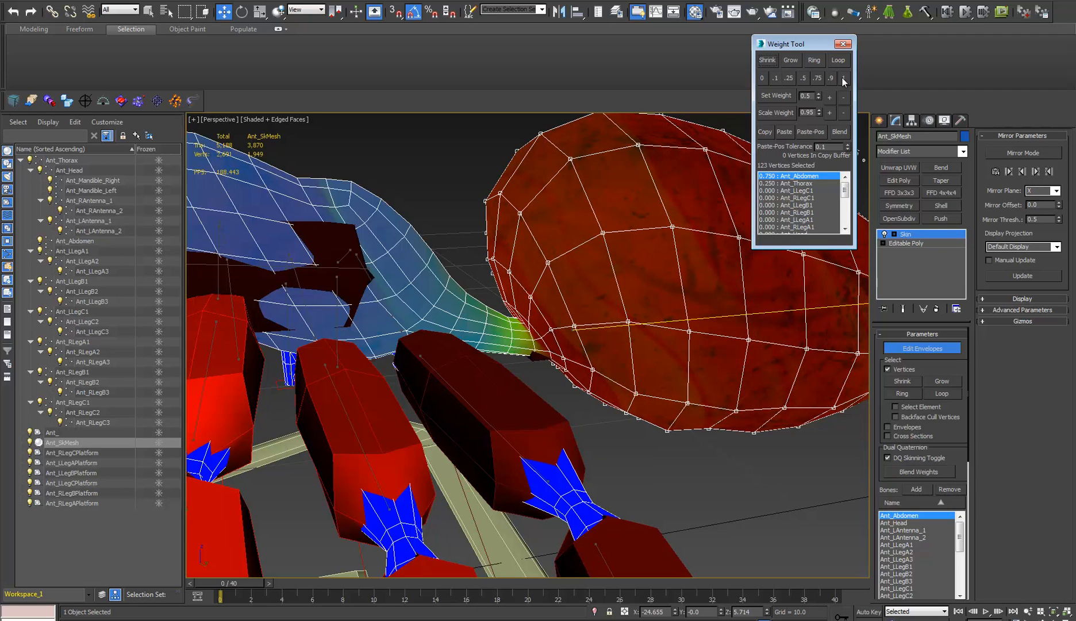
left_click(843, 77)
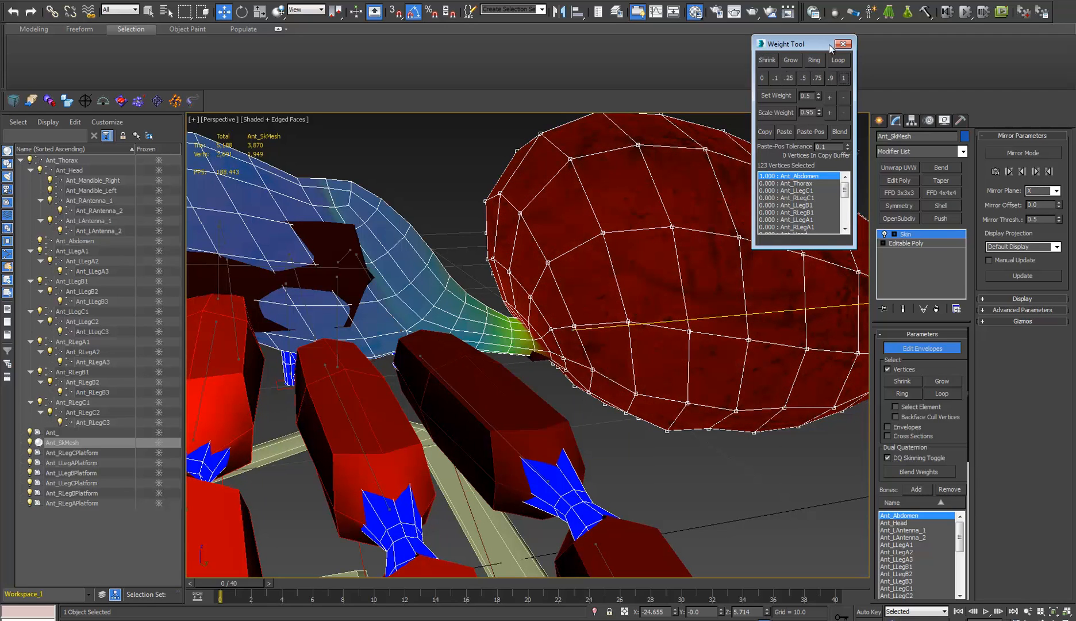
Leave envelope editing, select the Ant_Abdomen bone and rotate it down beneath the thorax on the animation layer.
left_click(908, 235)
mouse_move(565, 375)
middle_mouse_down()
mouse_move(520, 358)
mouse_move(353, 386)
middle_mouse_up()
left_click(759, 292)
scroll(759, 292, "down", 4)
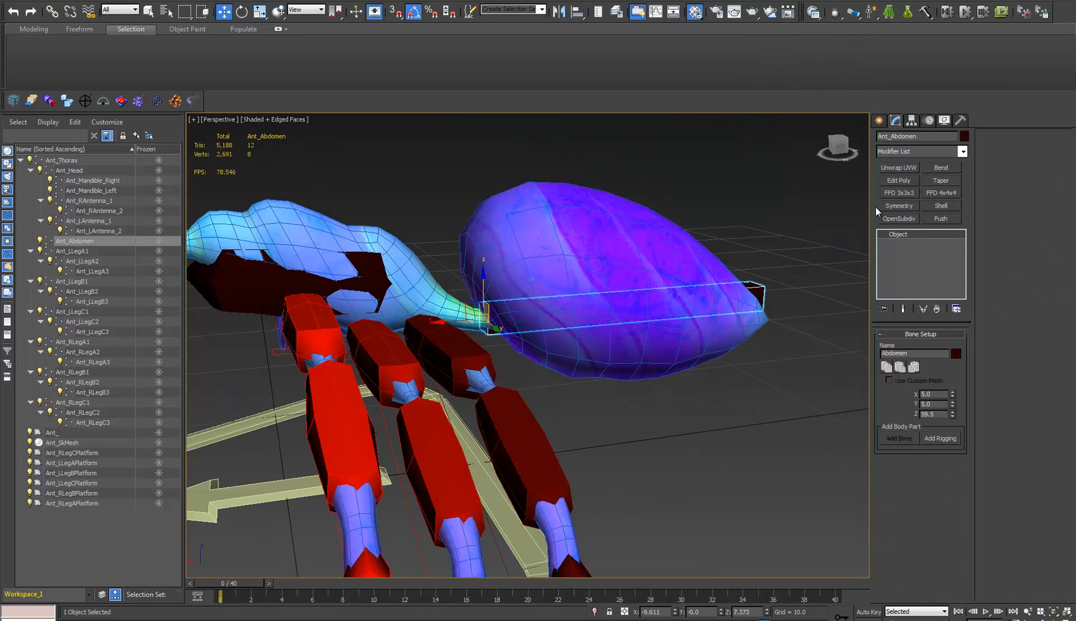
left_click(927, 120)
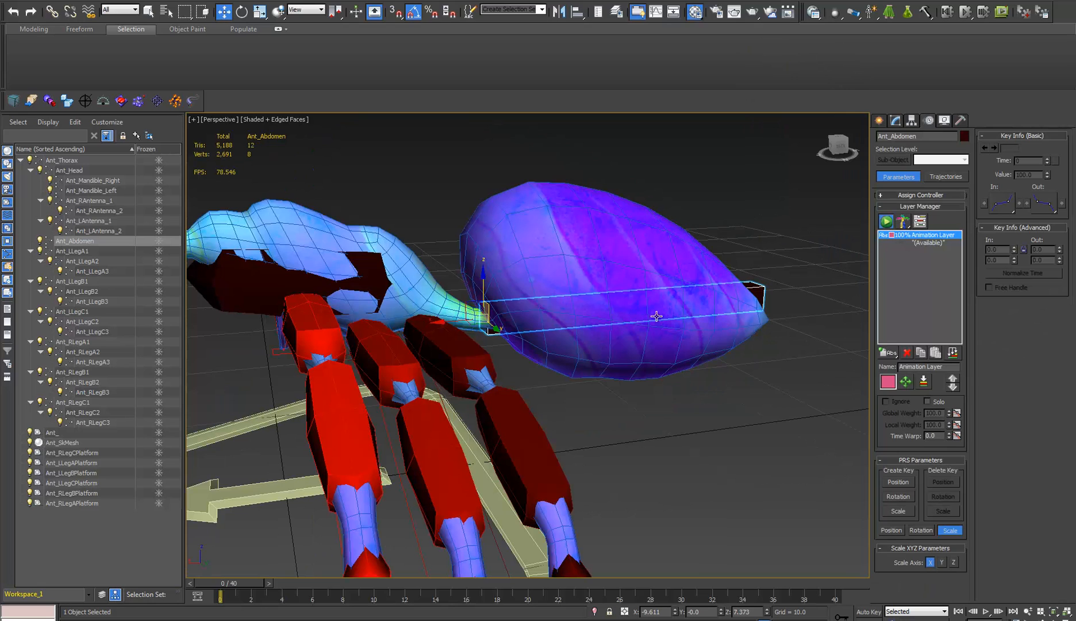
key("e")
mouse_move(468, 283)
left_mouse_down()
mouse_move(458, 286)
mouse_move(484, 288)
left_mouse_up()
middle_click_drag(485, 288, 584, 285, "alt")
left_click_drag(585, 270, 632, 325)
middle_click_drag(549, 341, 576, 348, "alt")
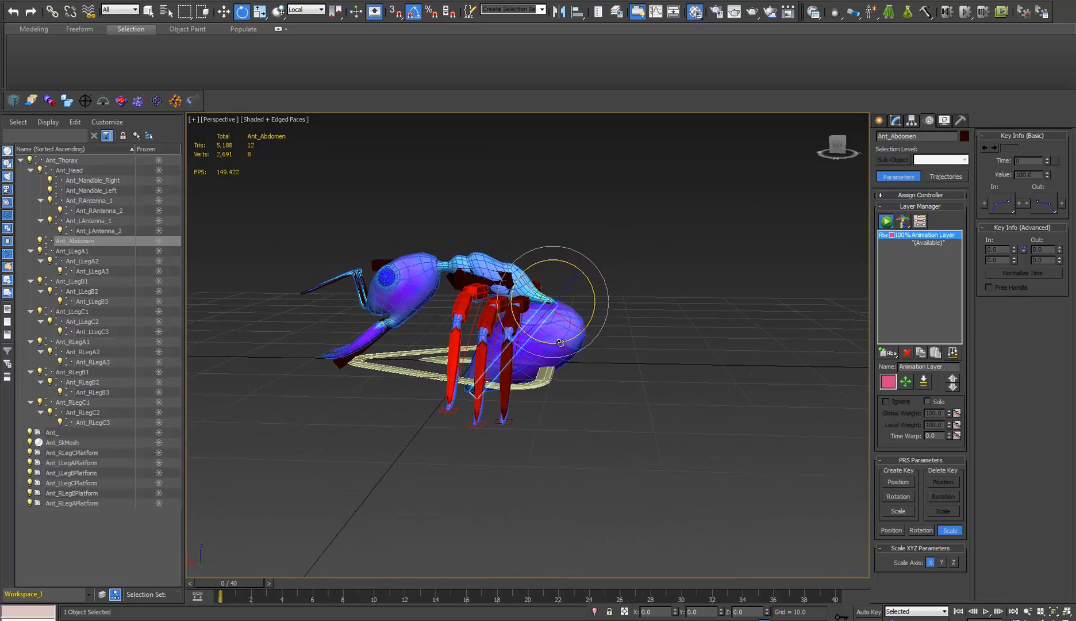
Examine how the waist joint and abdomen deform in the bent pose from several sides and close up.
scroll(549, 299, "up", 5)
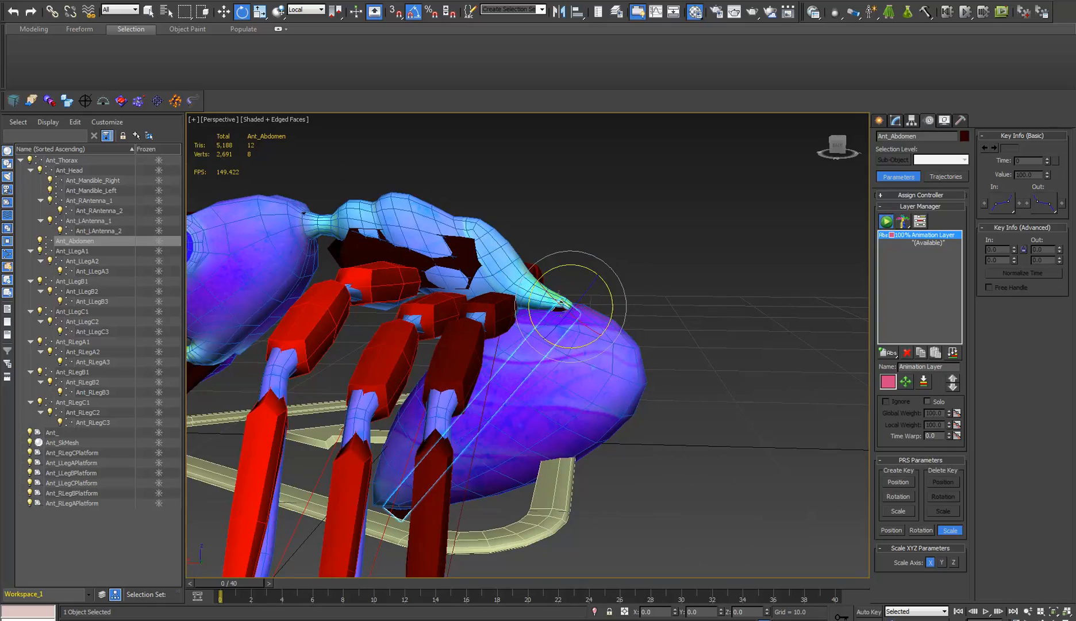
middle_click_drag(563, 305, 567, 600, "alt")
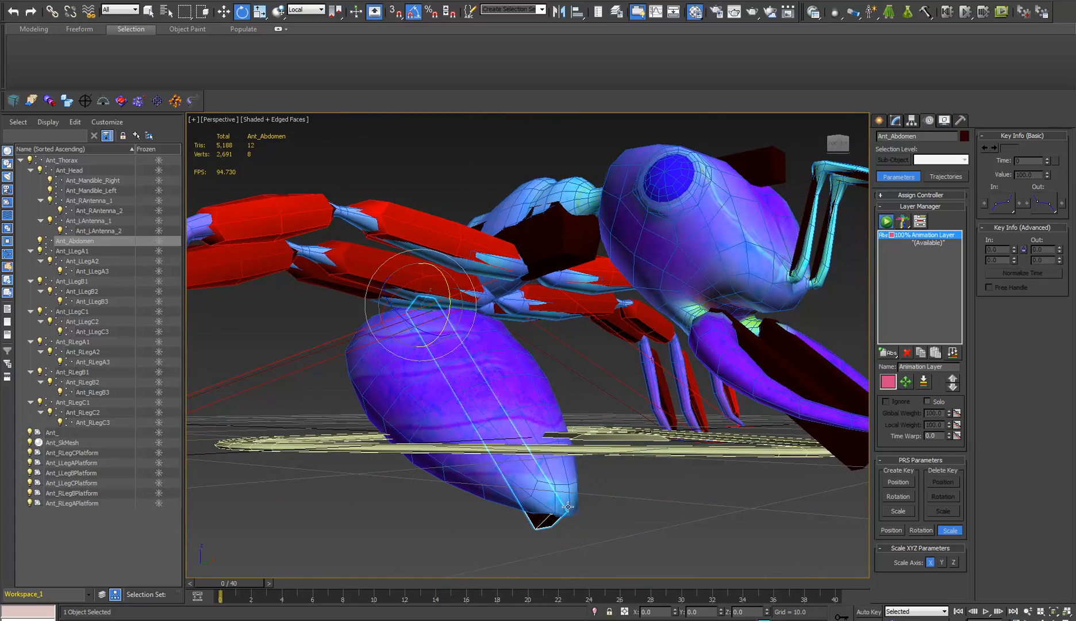
middle_click_drag(552, 501, 547, 501, "alt")
middle_click_drag(698, 484, 577, 476, "alt")
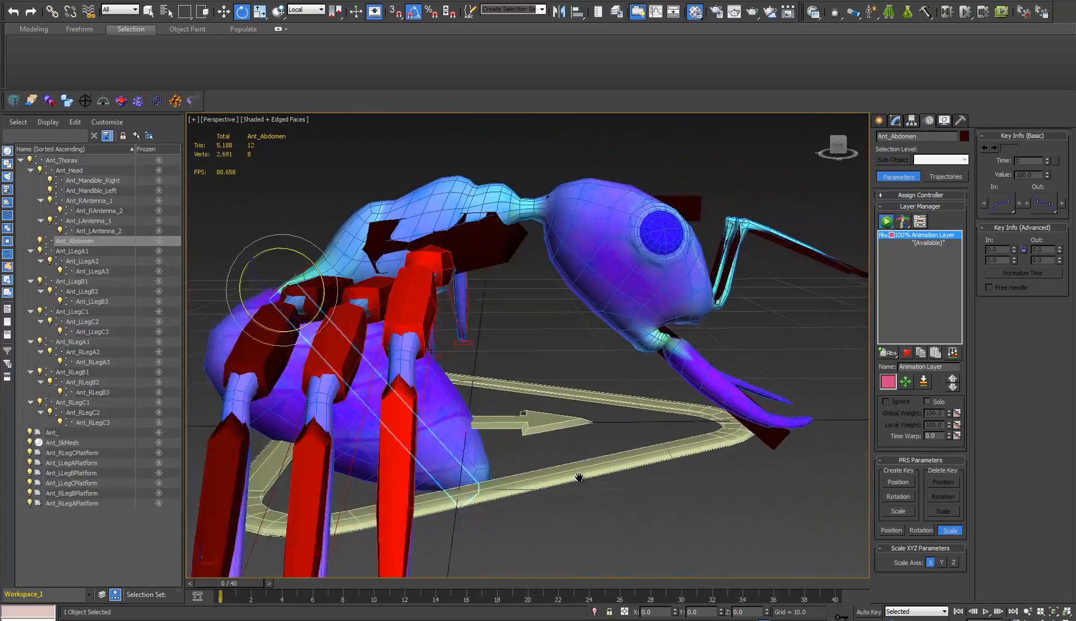
scroll(577, 476, "down", 4)
middle_click_drag(643, 450, 444, 369, "alt")
scroll(444, 369, "up", 4)
scroll(446, 336, "up", 8)
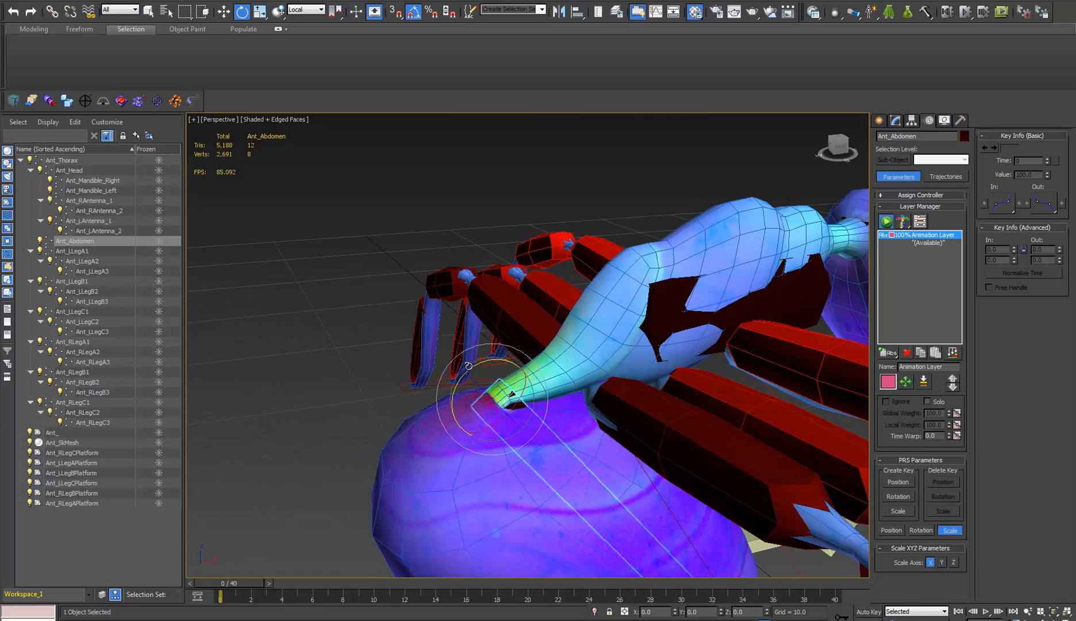
scroll(472, 393, "up", 2)
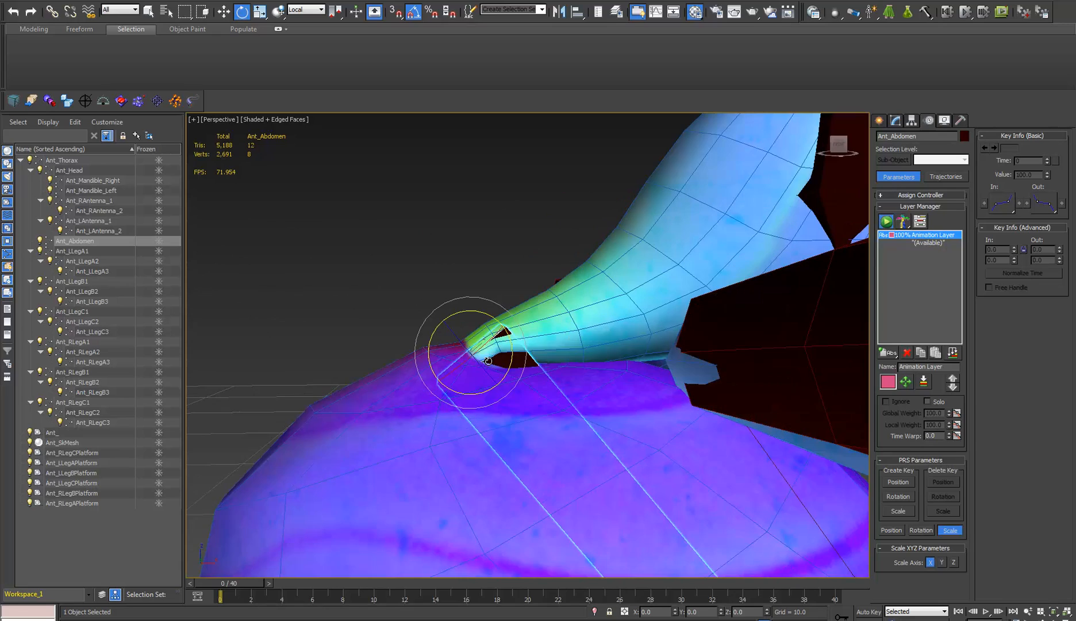
Make the Ant_Abdomen bone see-through and rotate it slightly to test the waist joint's deformation.
left_click_drag(487, 317, 511, 327)
middle_click_drag(508, 336, 493, 360, "alt")
key("alt+c")
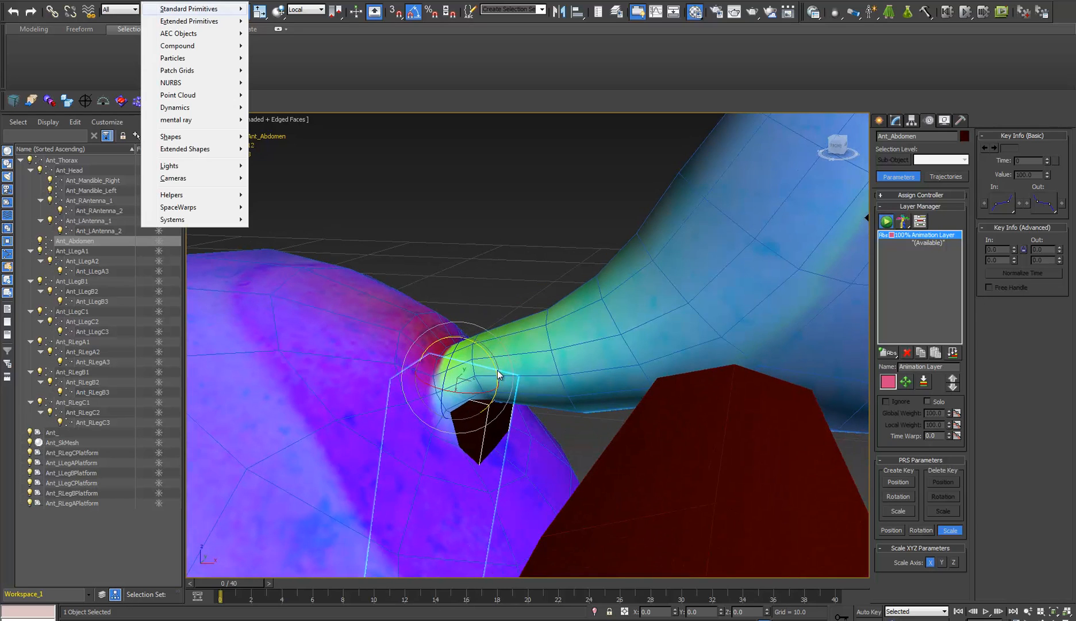
left_click(488, 216)
left_click(487, 413)
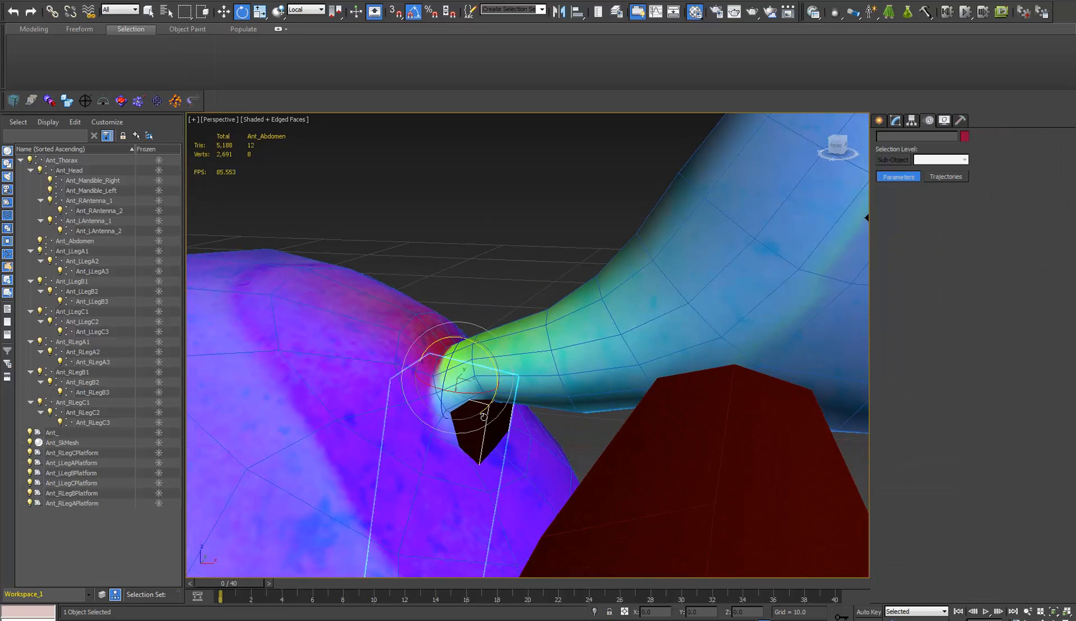
key("alt+x")
middle_click_drag(494, 434, 518, 313, "alt")
mouse_move(518, 314)
left_mouse_down()
mouse_move(514, 296)
mouse_move(517, 327)
mouse_move(517, 292)
left_mouse_up()
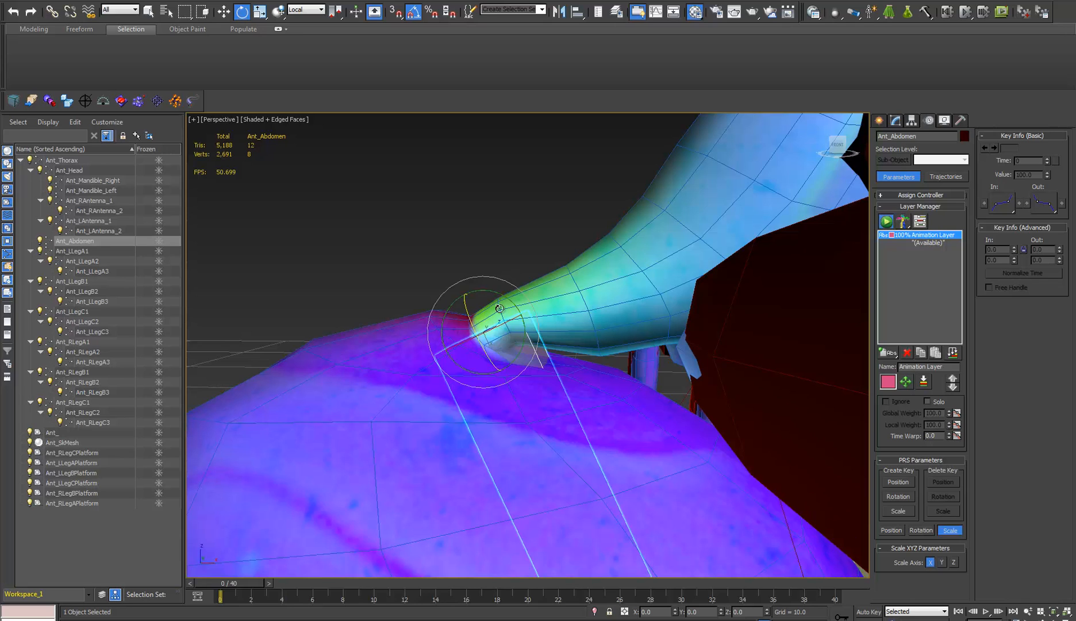
Select Ant_SkMesh and enter envelope editing in its Skin modifier.
left_click(478, 345)
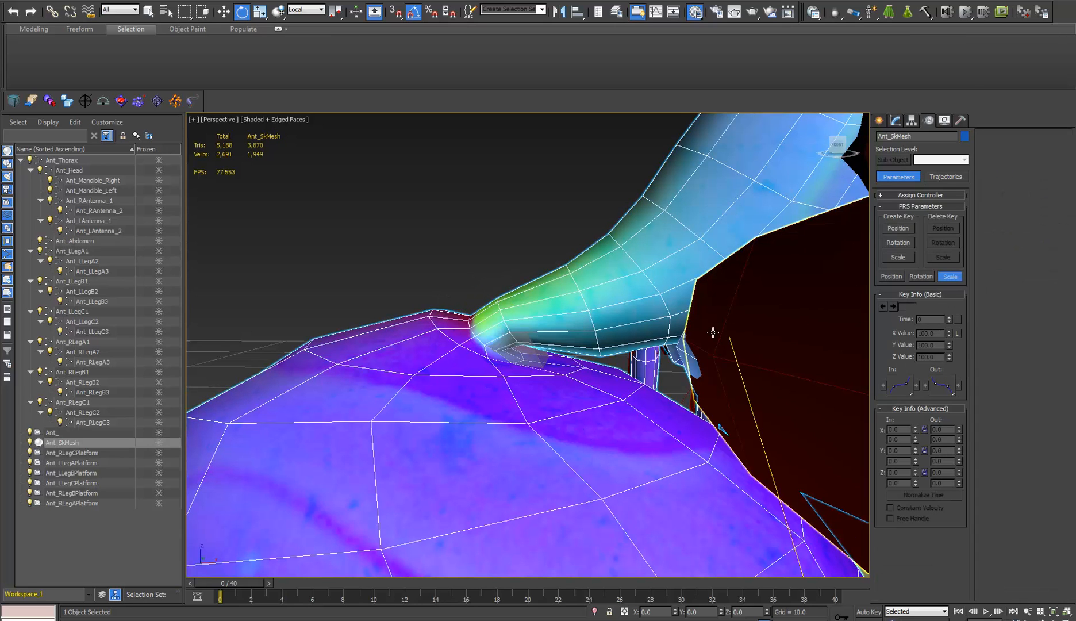
left_click(895, 122)
left_click(918, 234)
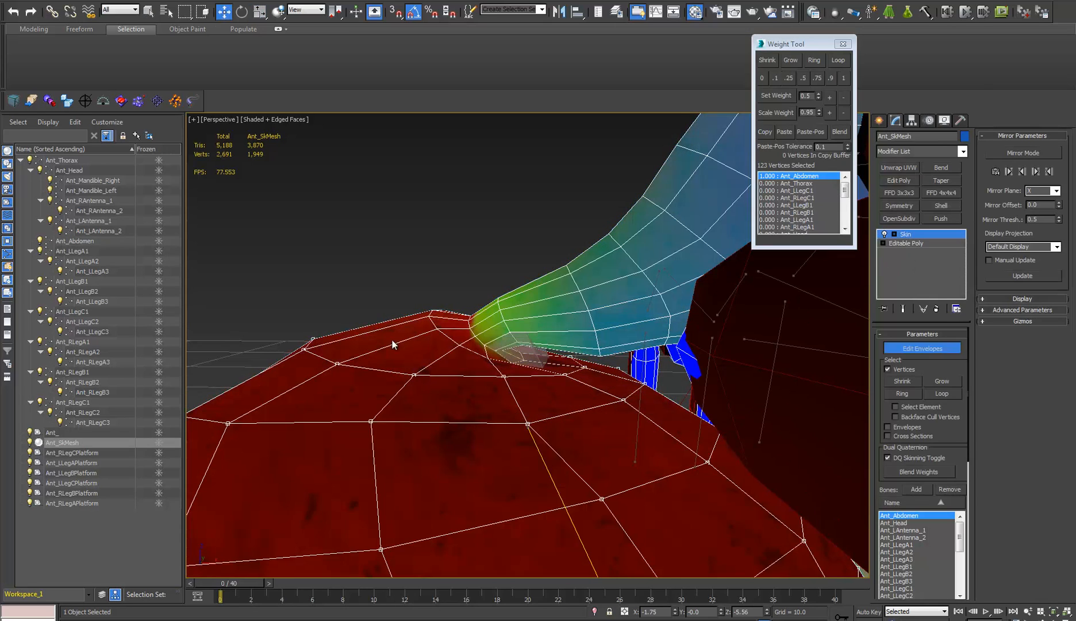
key("1")
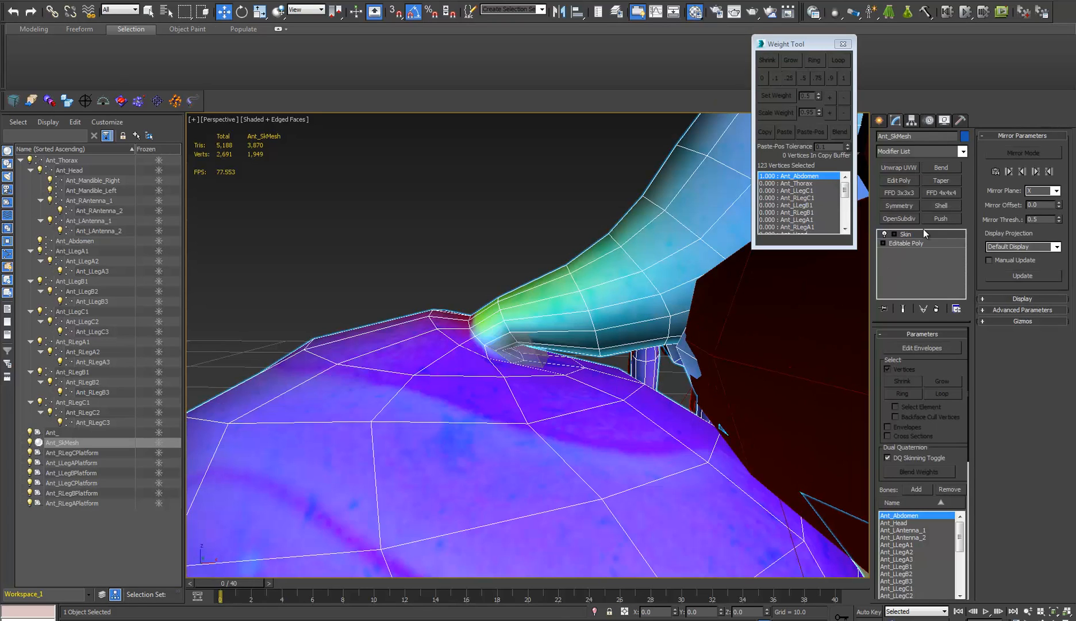
left_click(923, 232)
Select the vertex loop on the abdomen side of the waist and raise its Ant_Abdomen weight to 0.85.
left_click(460, 345)
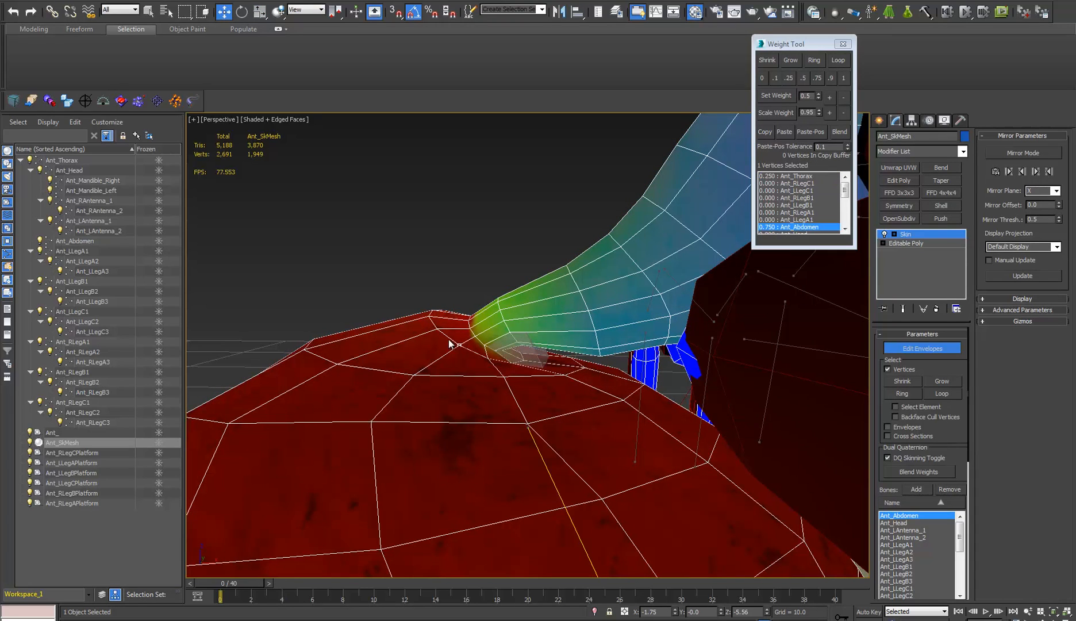
left_click(435, 329, "ctrl")
left_click(837, 61)
middle_click_drag(562, 274, 557, 305, "alt")
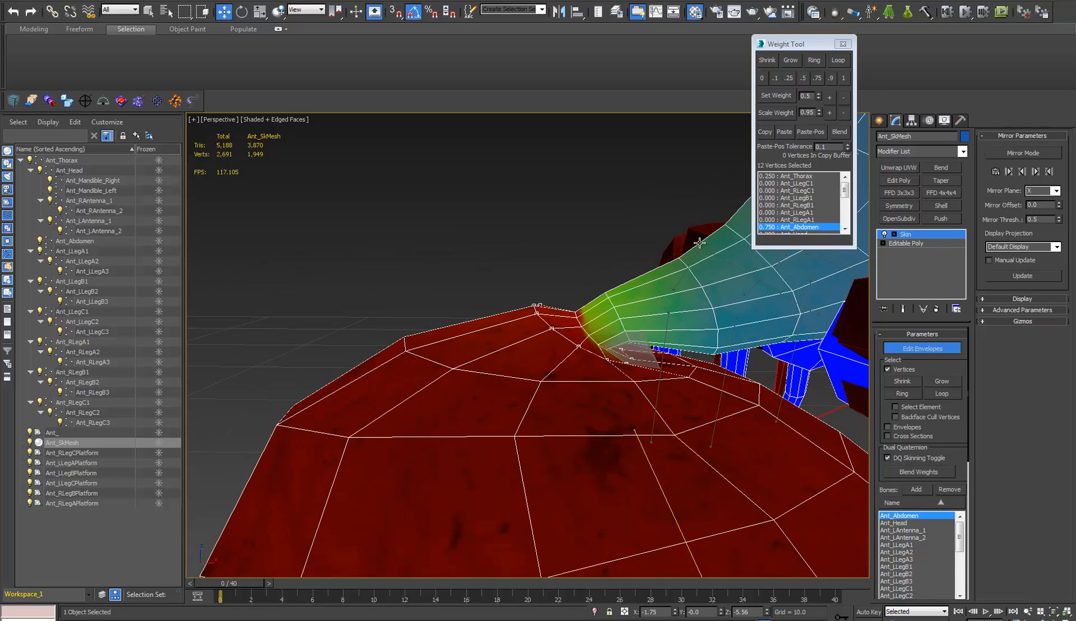
left_click(829, 97)
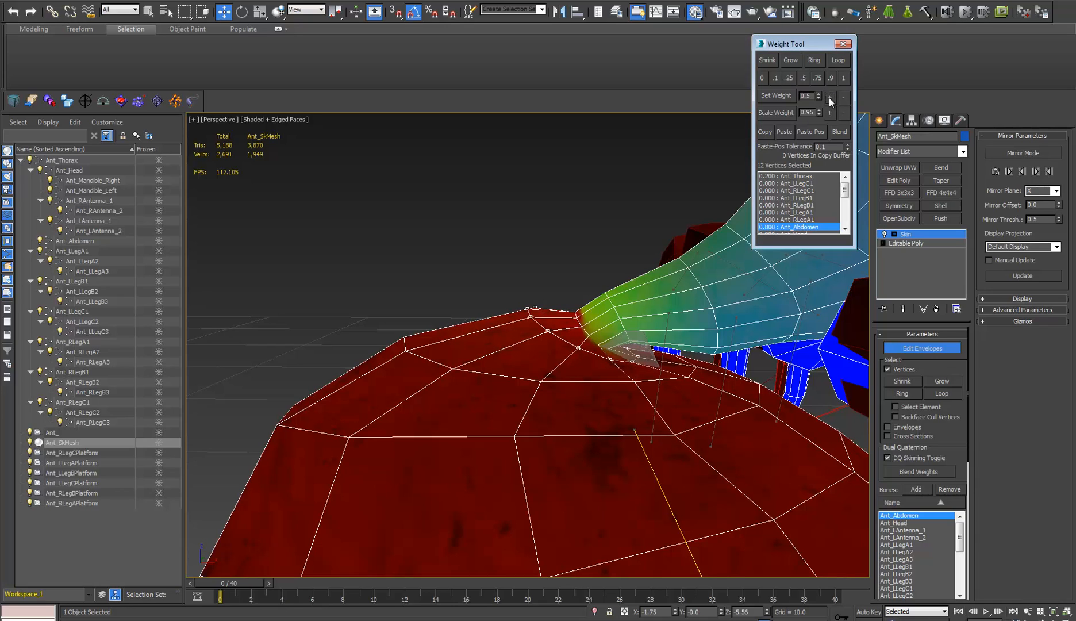
left_click(829, 98)
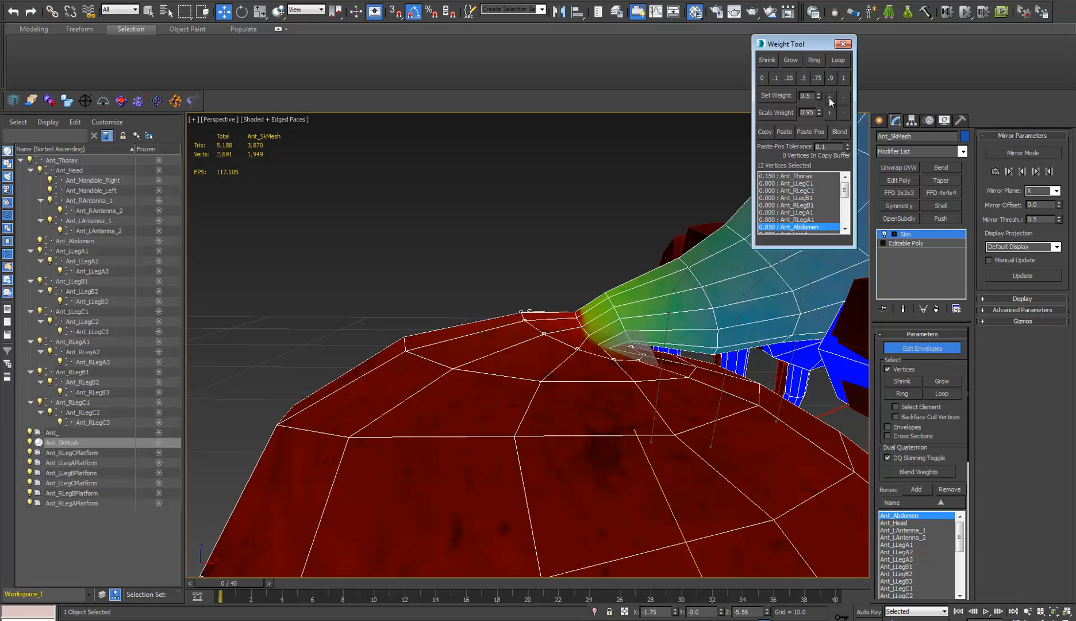
Select the vertex loop at the narrowest part of the waist and raise its Ant_Abdomen weight to 0.6.
left_click(581, 316)
left_click(579, 316, "ctrl")
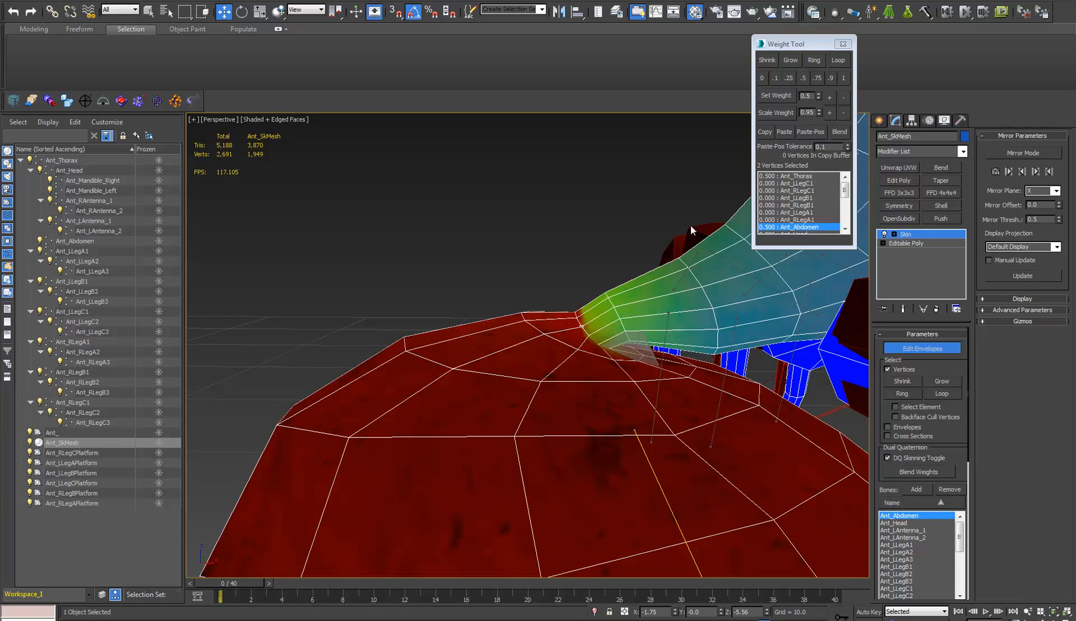
left_click(578, 318)
left_click(842, 64)
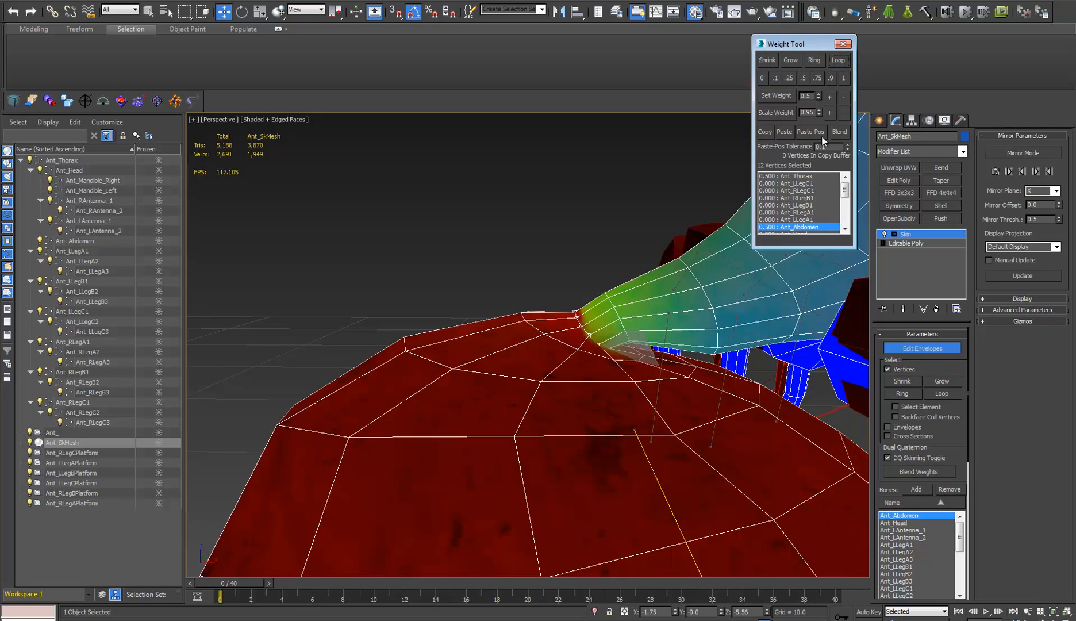
left_click(830, 96)
left_click(829, 96)
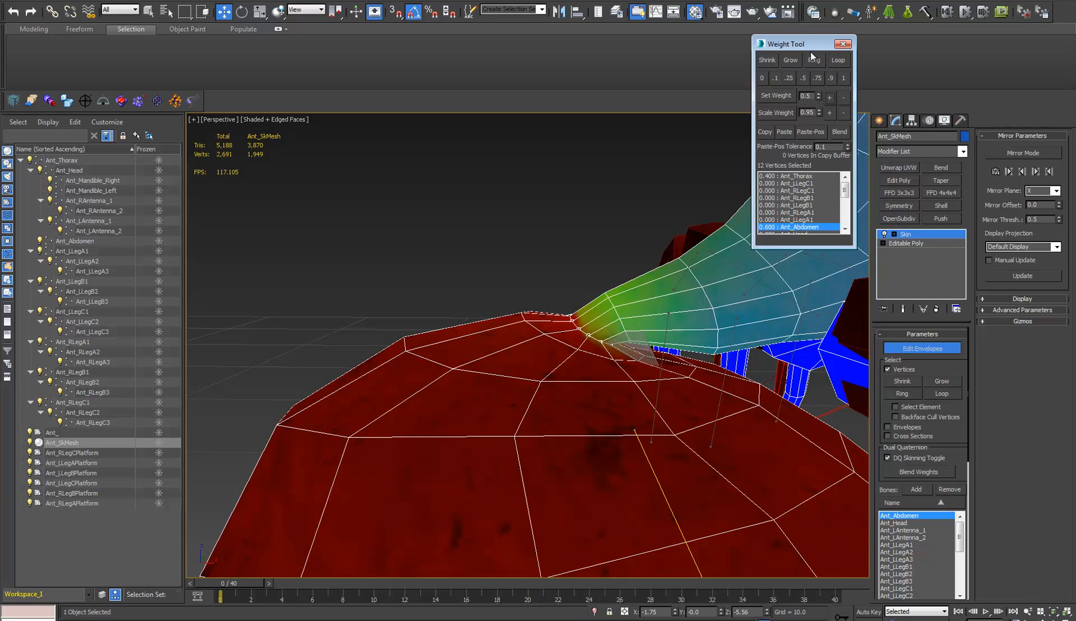
Move the Weight Tool away from the waist and inspect the bone weights of single vertices on the thorax side.
left_click_drag(755, 573, 818, 360)
middle_click_drag(584, 333, 521, 333)
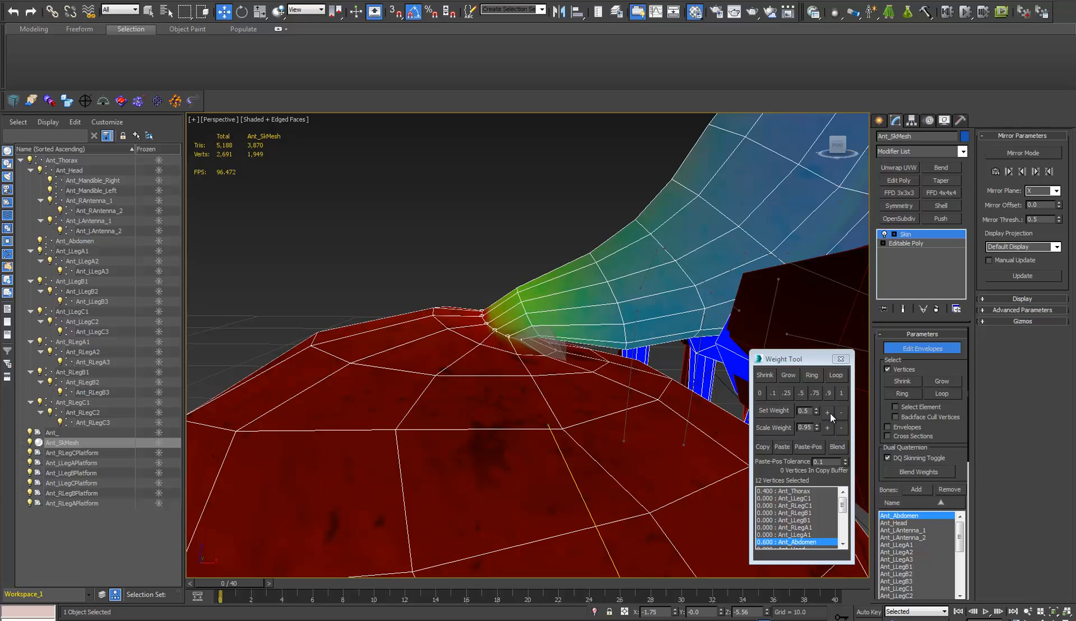
scroll(955, 431, "down", 8)
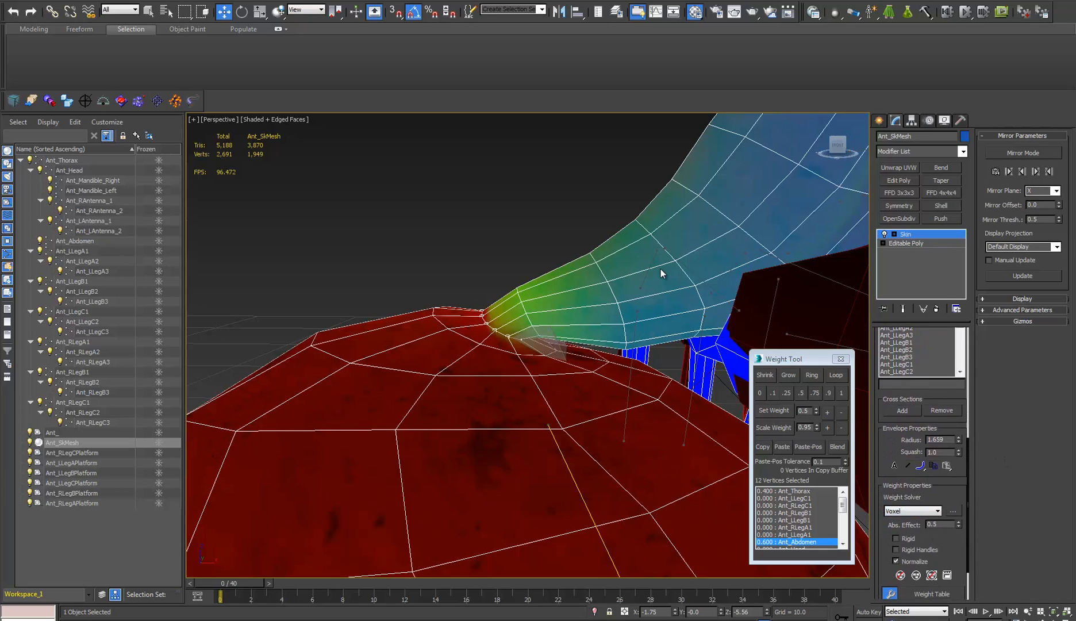
left_click(597, 263)
left_click_drag(842, 507, 845, 515)
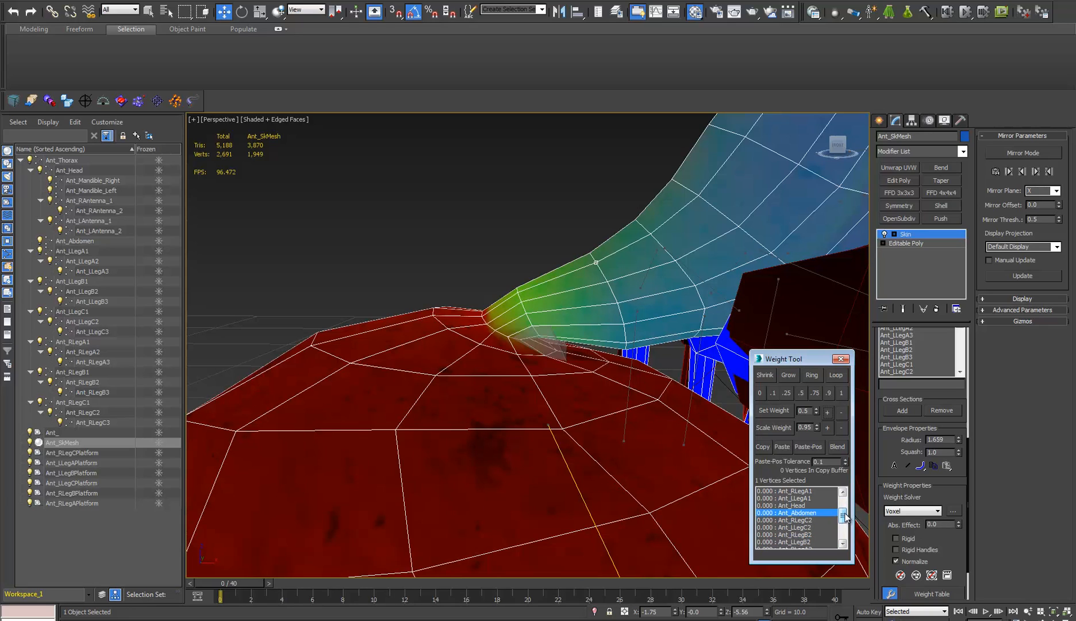
left_click(521, 302)
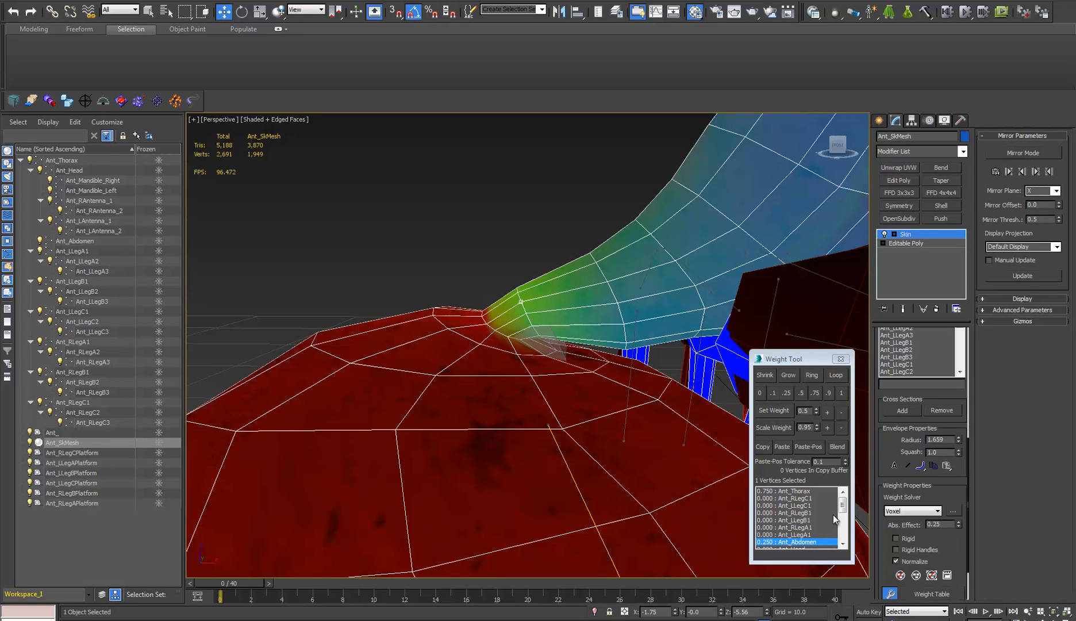
Compare the weight displays of Ant_Thorax and Ant_Abdomen on the mesh, ending with Ant_Thorax as the active bone.
left_click(808, 492)
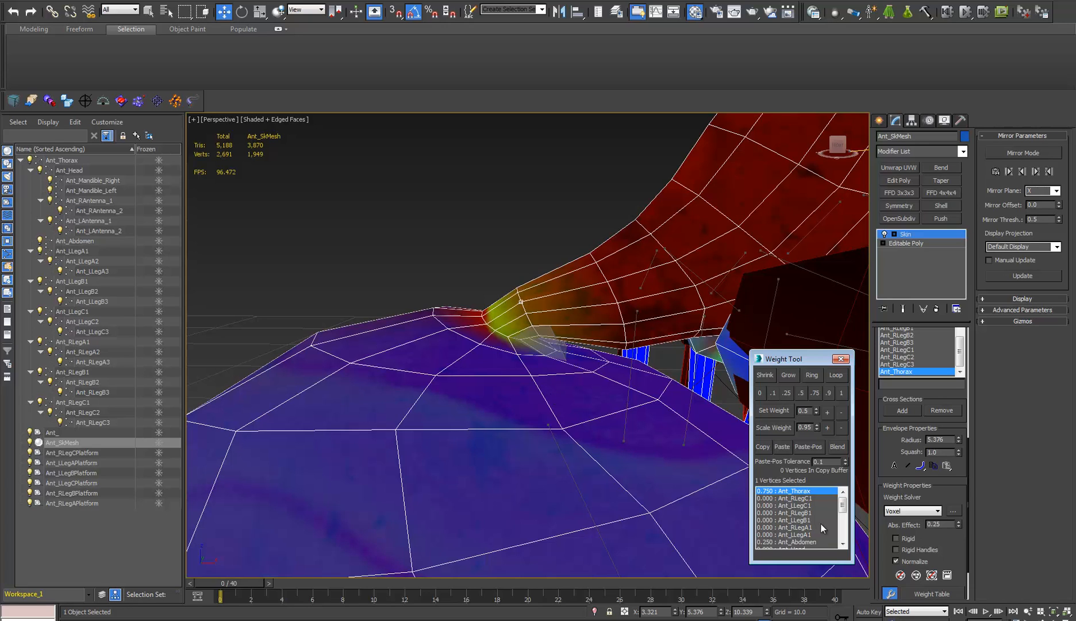
left_click(805, 541)
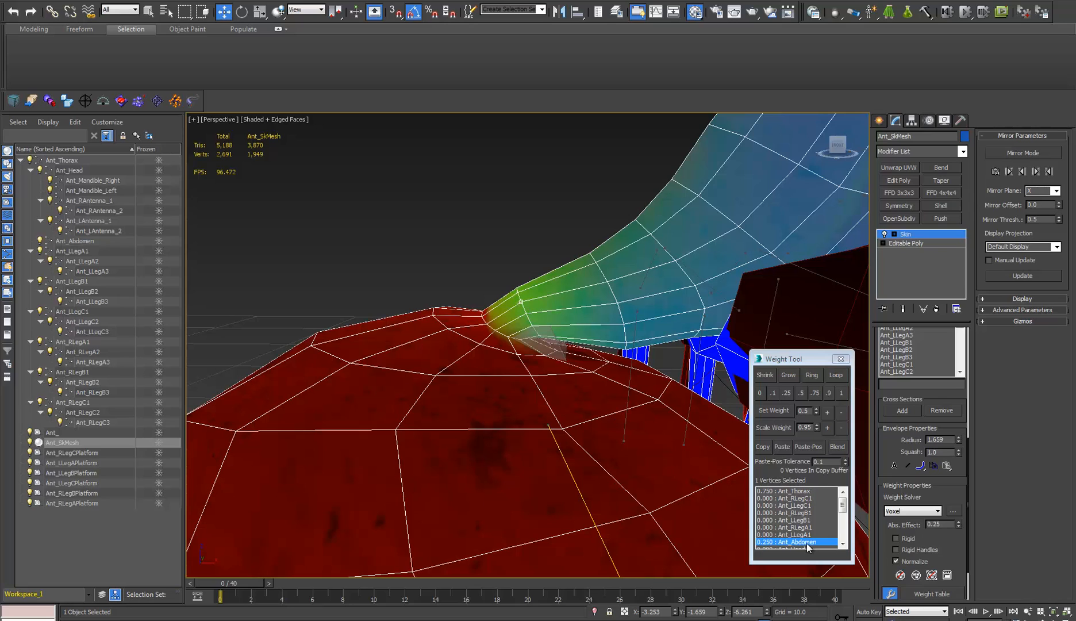
left_click(799, 491)
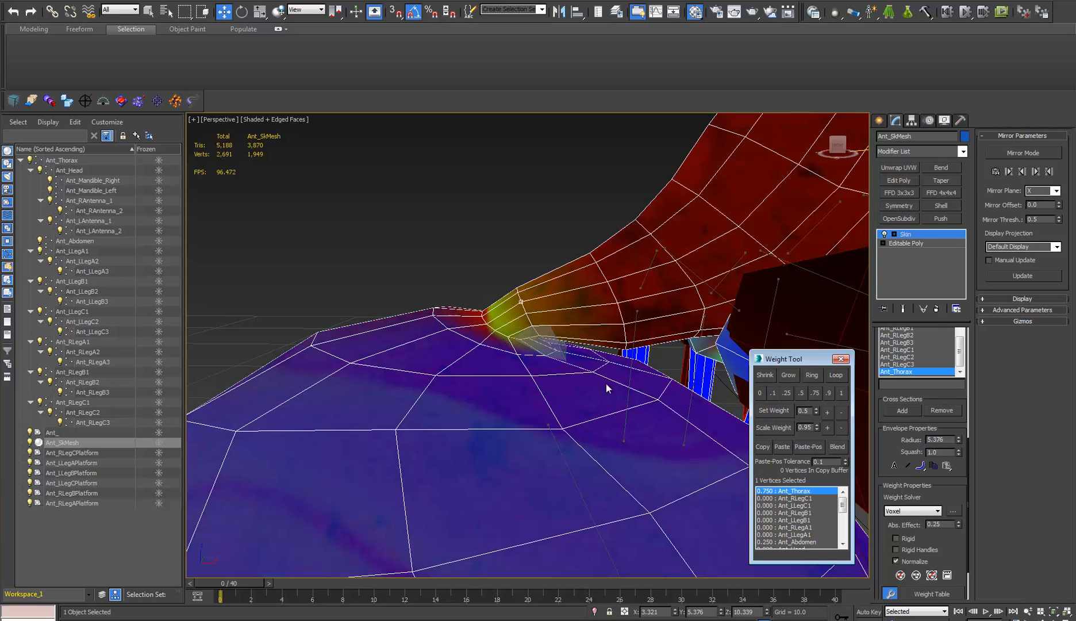
Try an absolute effect of 0.42 for Ant_Thorax on two waist vertices, and undo it.
left_click(520, 301)
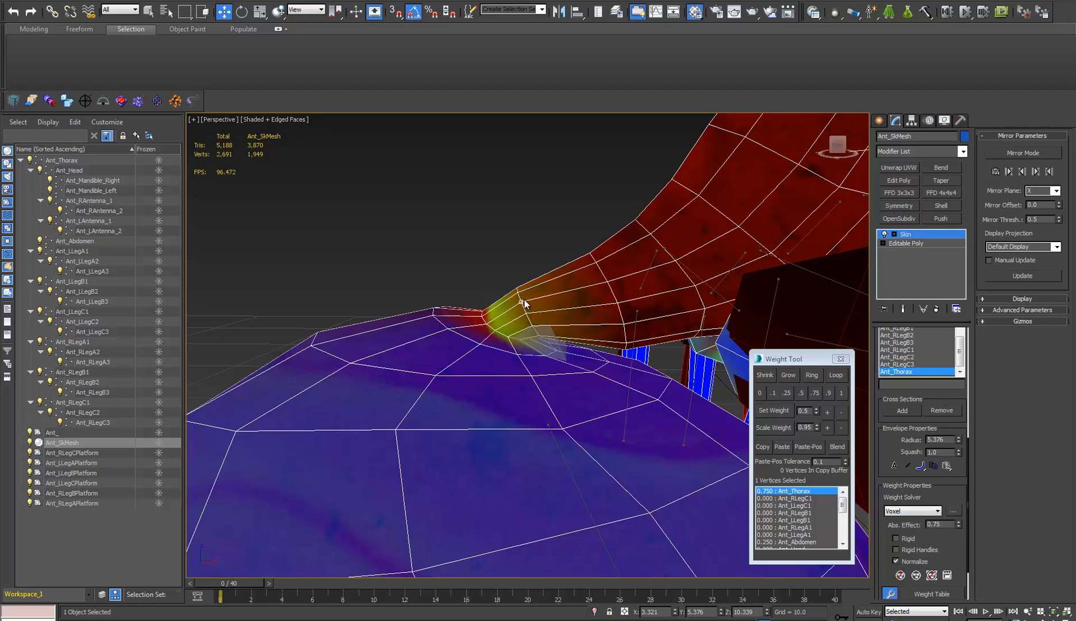
left_click(486, 324)
scroll(512, 329, "up", 4)
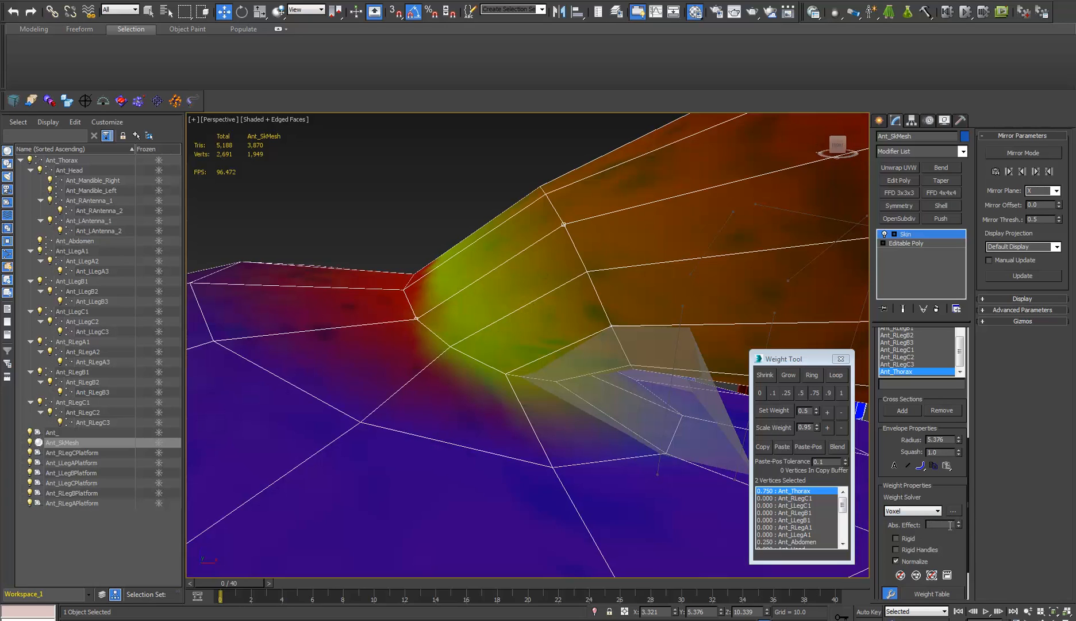
left_click_drag(960, 523, 960, 522)
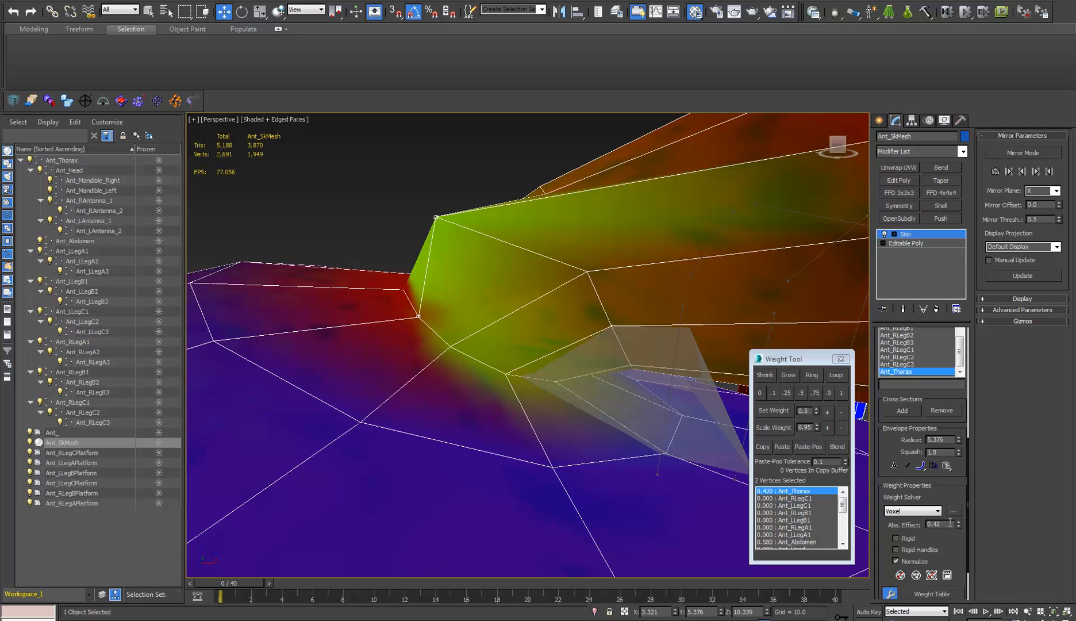
key("ctrl+z")
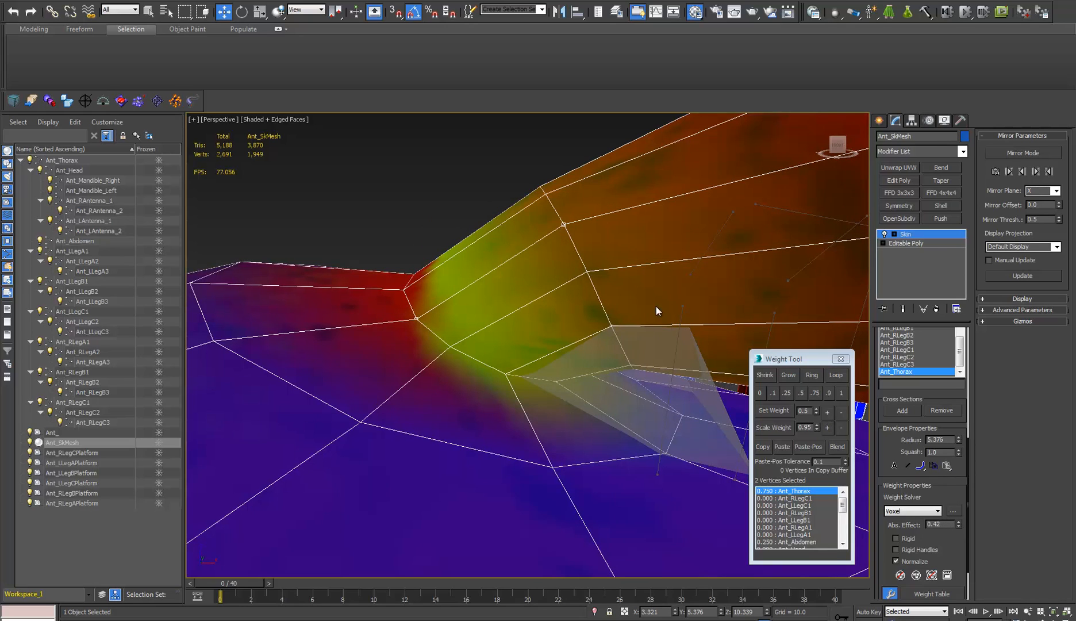
Try raising the Ant_Thorax weight of the two waist vertices one by one, and undo these changes.
left_click(564, 225)
left_click(828, 413)
left_click(595, 247)
left_click(583, 226)
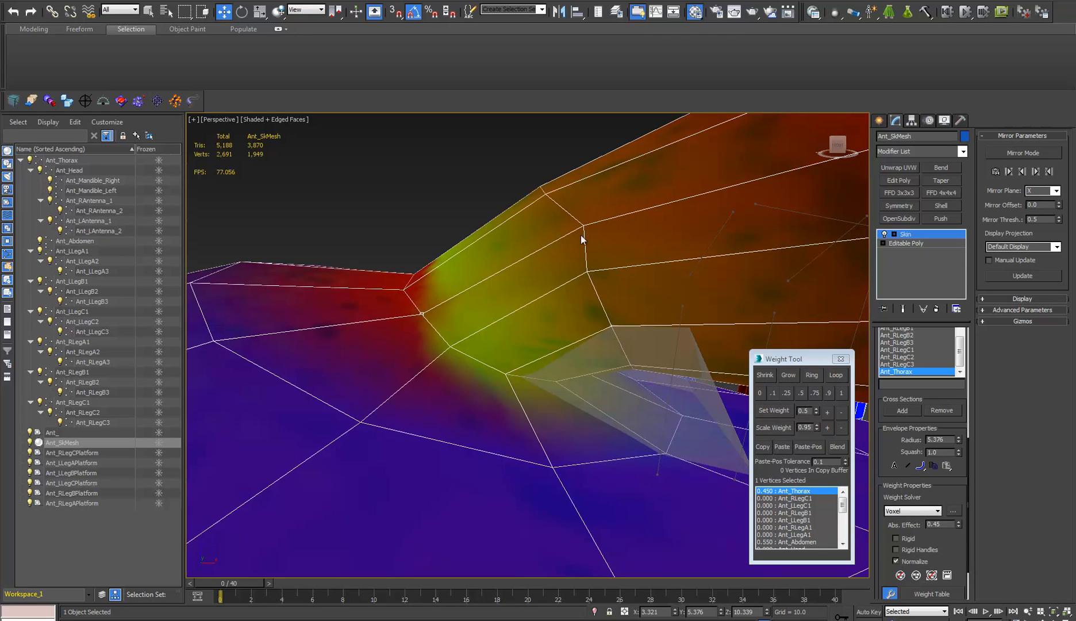
key("ctrl+z")
key("ctrl+z")
key("ctrl+z")
key("ctrl+z")
key("ctrl+z")
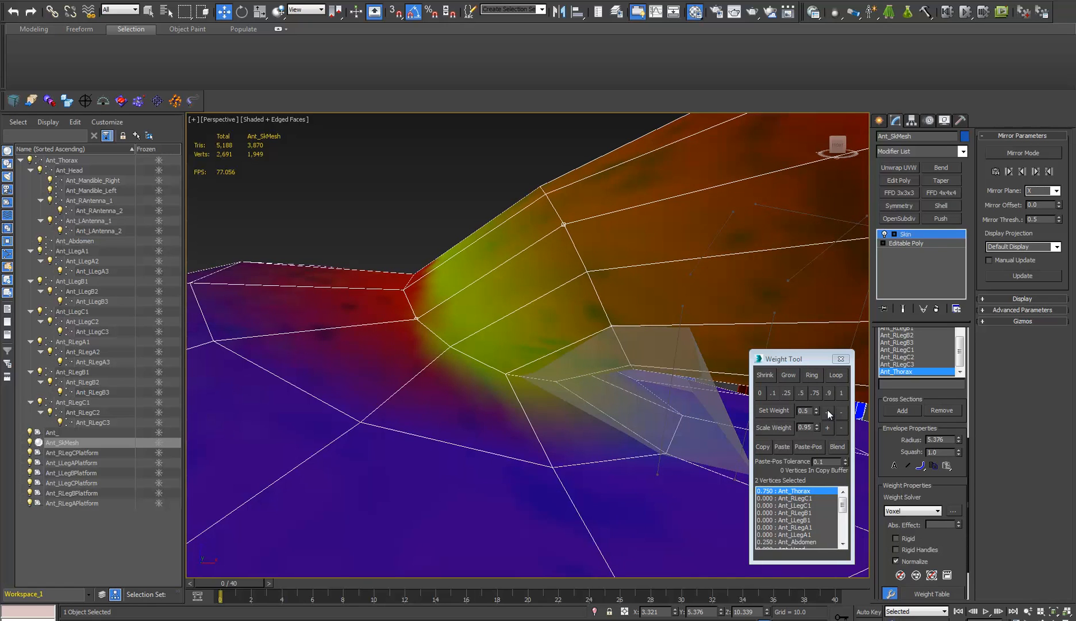
Select the vertex loop on the abdomen side of the waist and examine the bend around it.
middle_click_drag(561, 369, 669, 249, "alt")
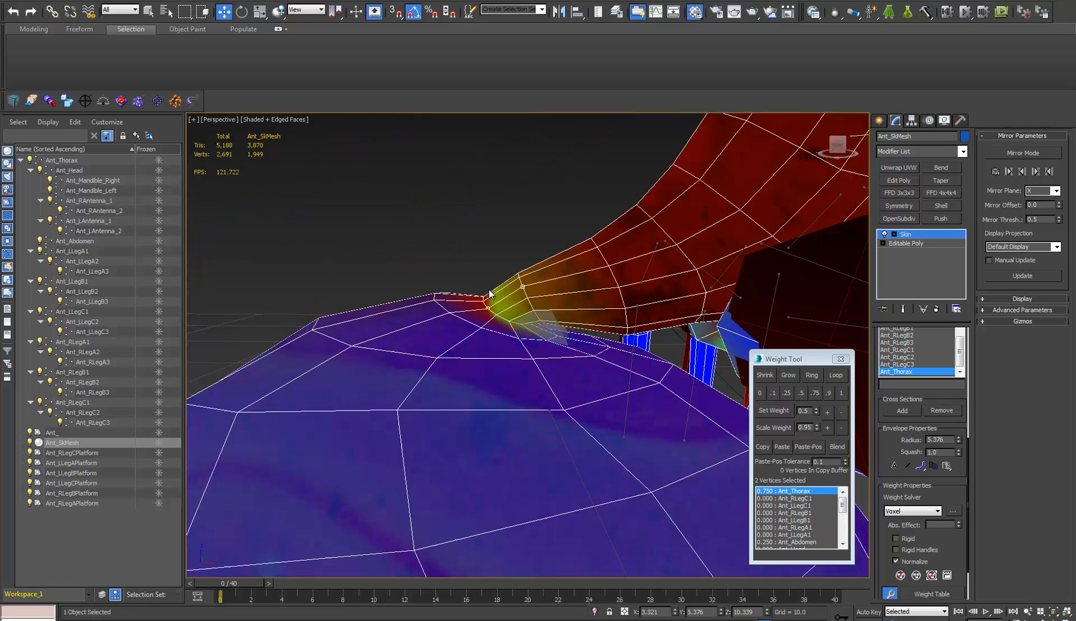
left_click(558, 338)
left_click(549, 338, "ctrl")
left_click(834, 376)
middle_click_drag(516, 332, 522, 349, "alt")
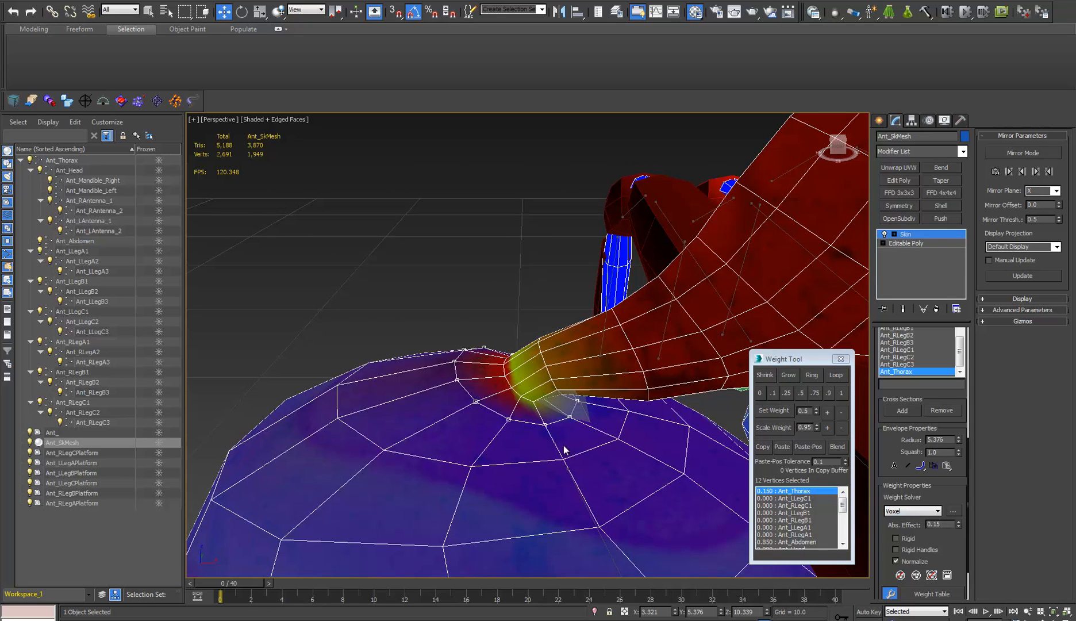
middle_click_drag(573, 420, 546, 374)
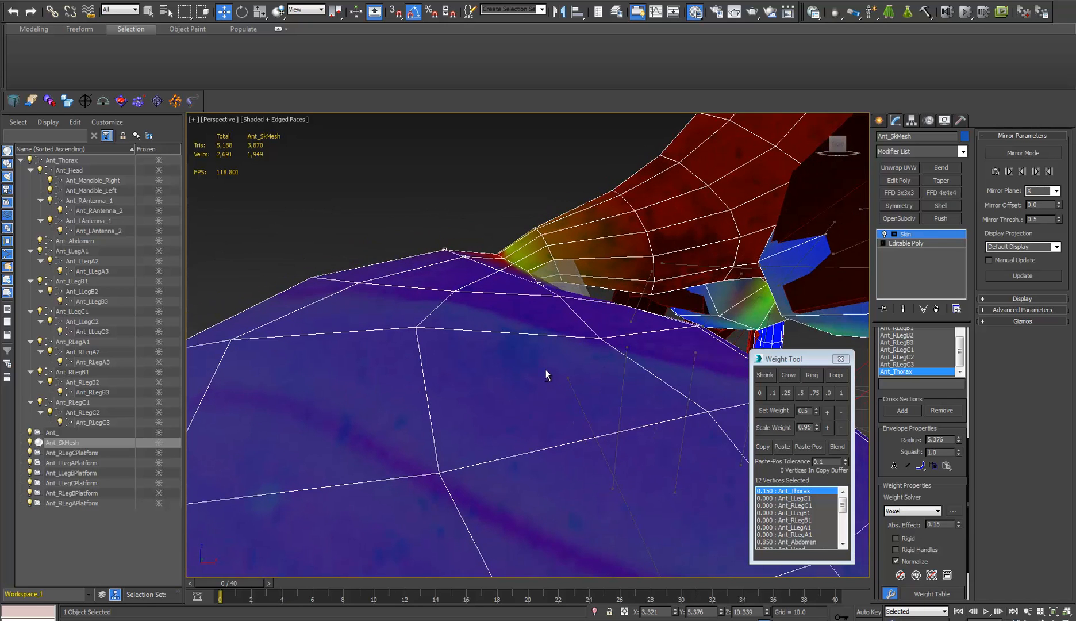
scroll(497, 285, "down", 4)
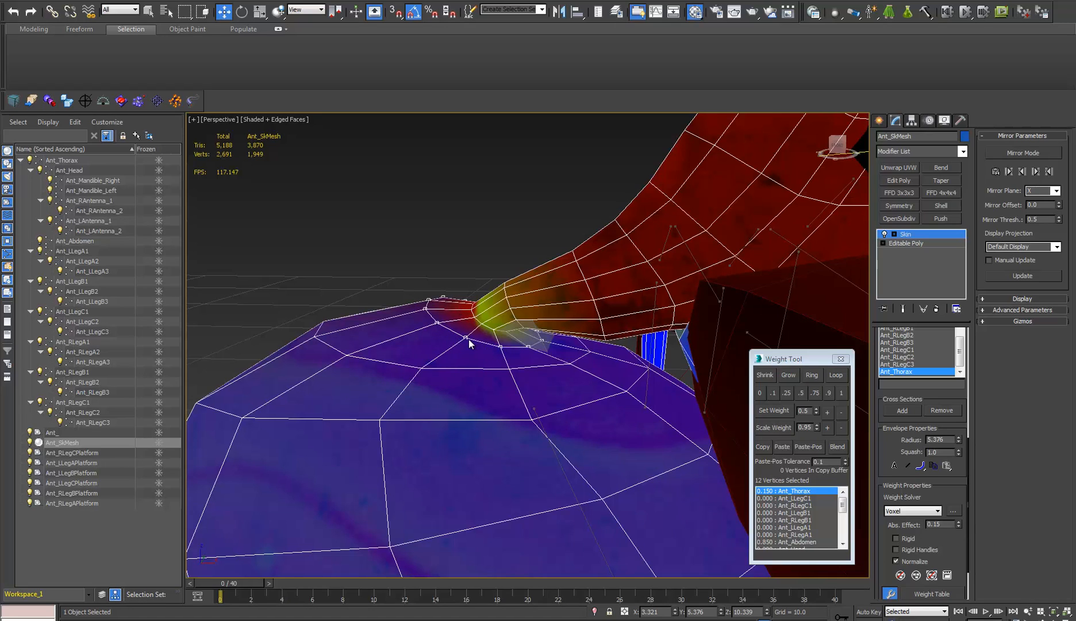
Set the Weight Tool's Set Weight value to 0.2 and bring the selected loop's Ant_Thorax weight to 0.1.
left_click(818, 411)
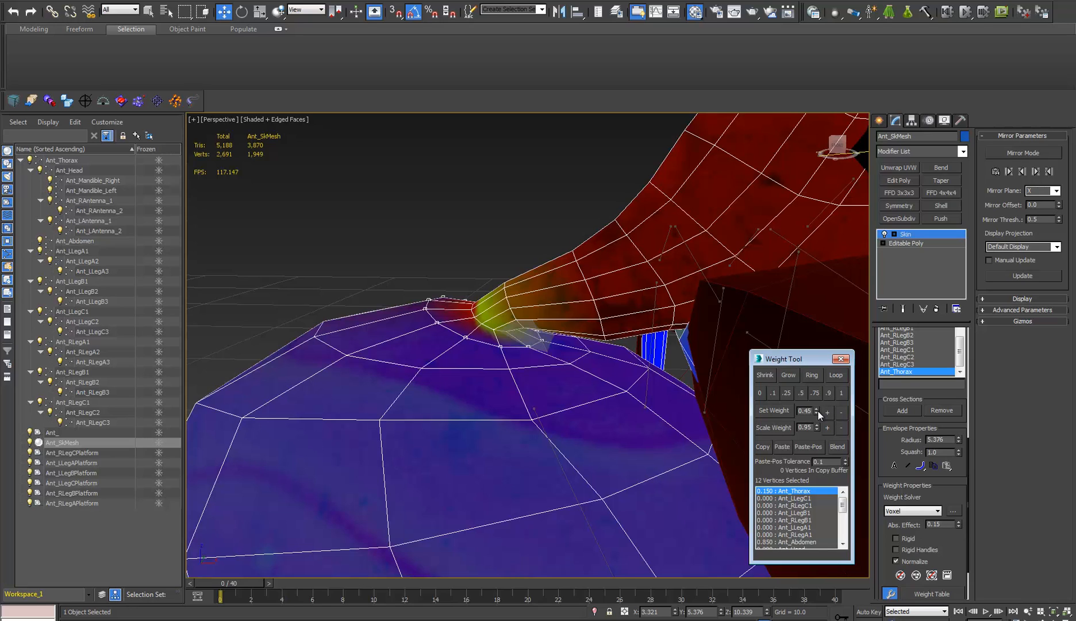
left_click(818, 412)
left_click(818, 412)
left_click(828, 412)
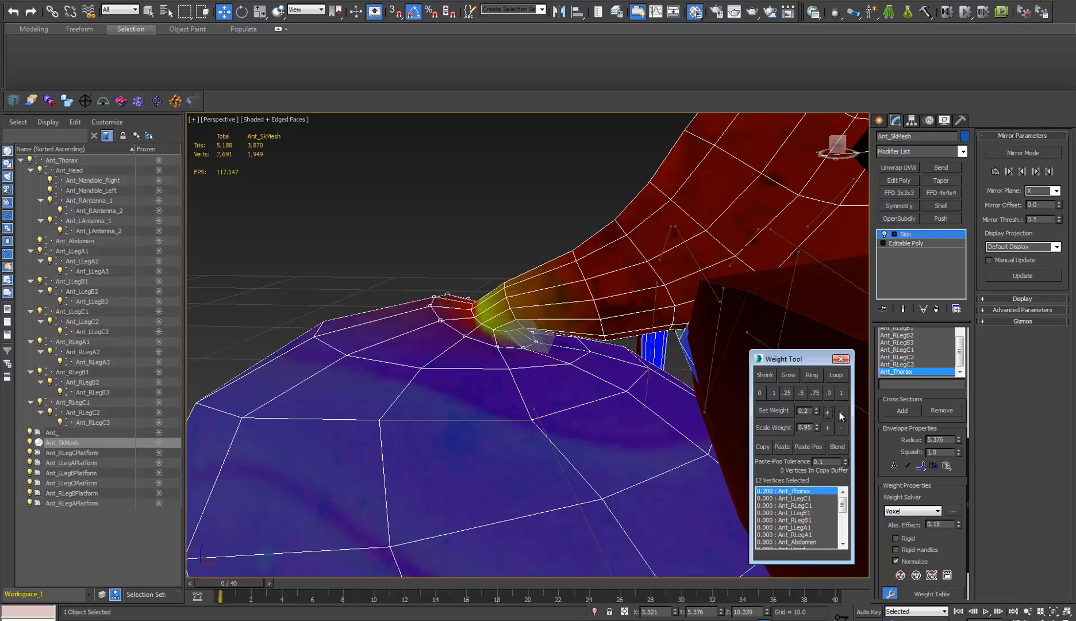
left_click(840, 412)
left_click(840, 412)
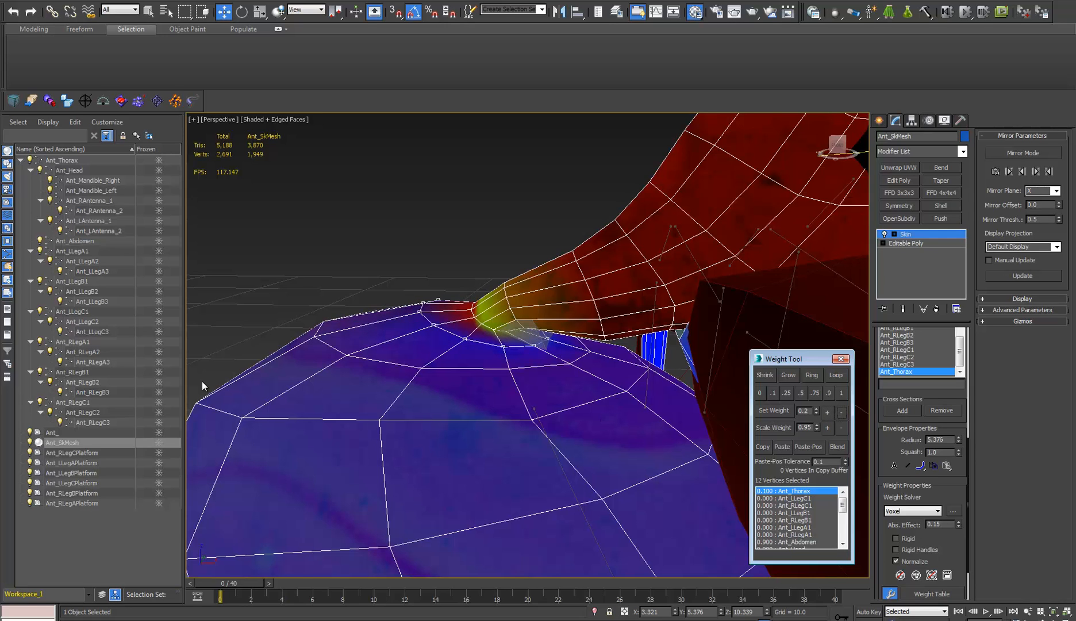
Select the vertex loop on the thorax side of the waist and adjust its Ant_Thorax weight up to 0.8 and back down to 0.75.
middle_click_drag(455, 343, 423, 322)
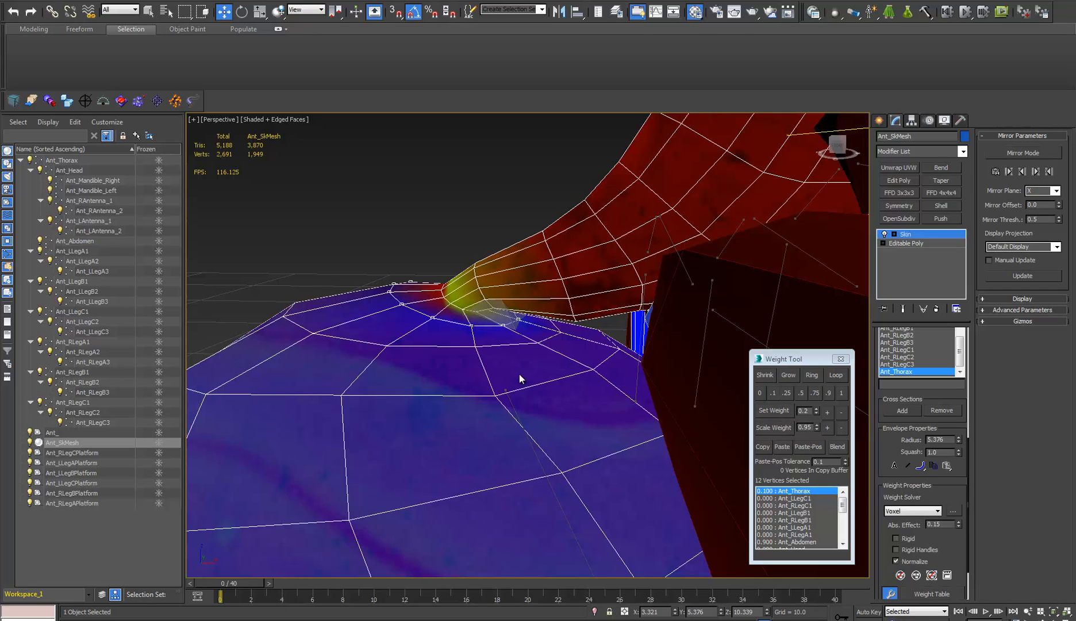
scroll(497, 387, "down", 5)
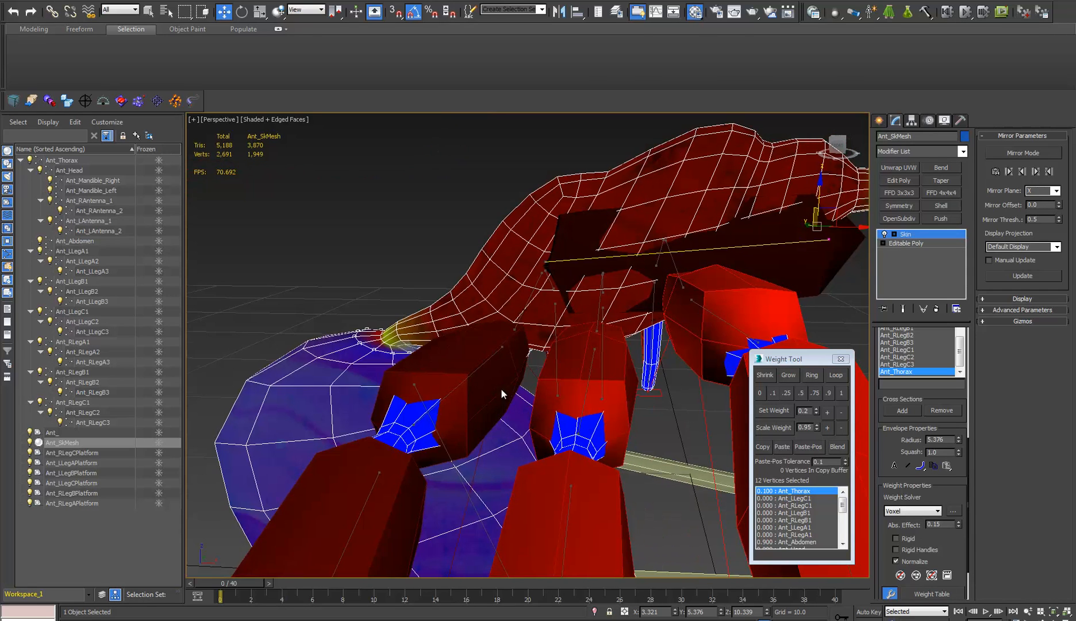
middle_click_drag(501, 389, 518, 376, "alt")
scroll(517, 375, "up", 10)
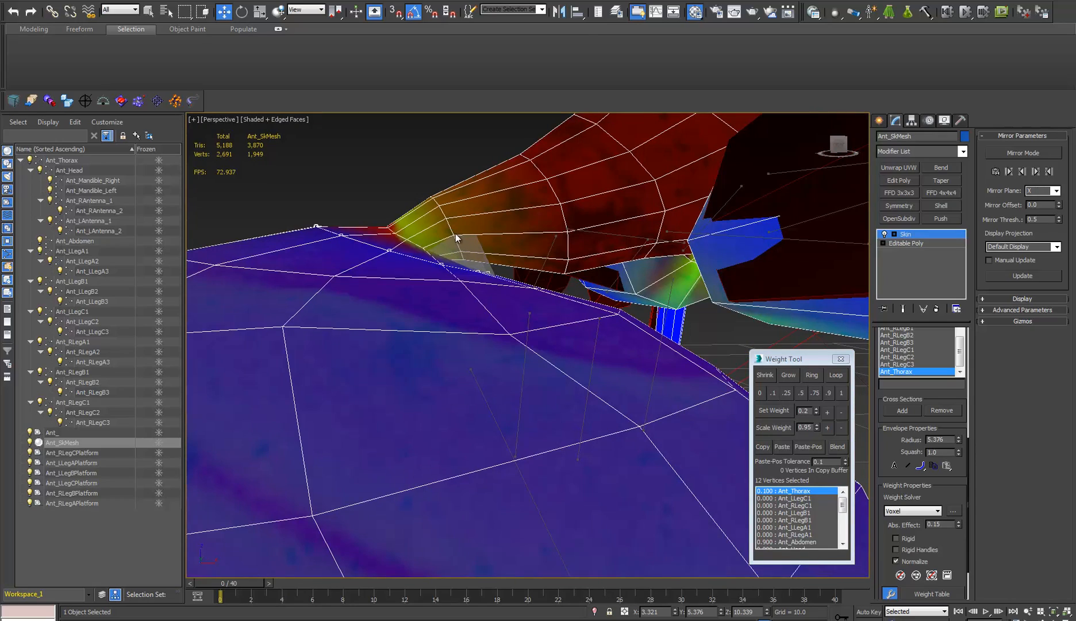
left_click(453, 235)
left_click(836, 375)
left_click(829, 412)
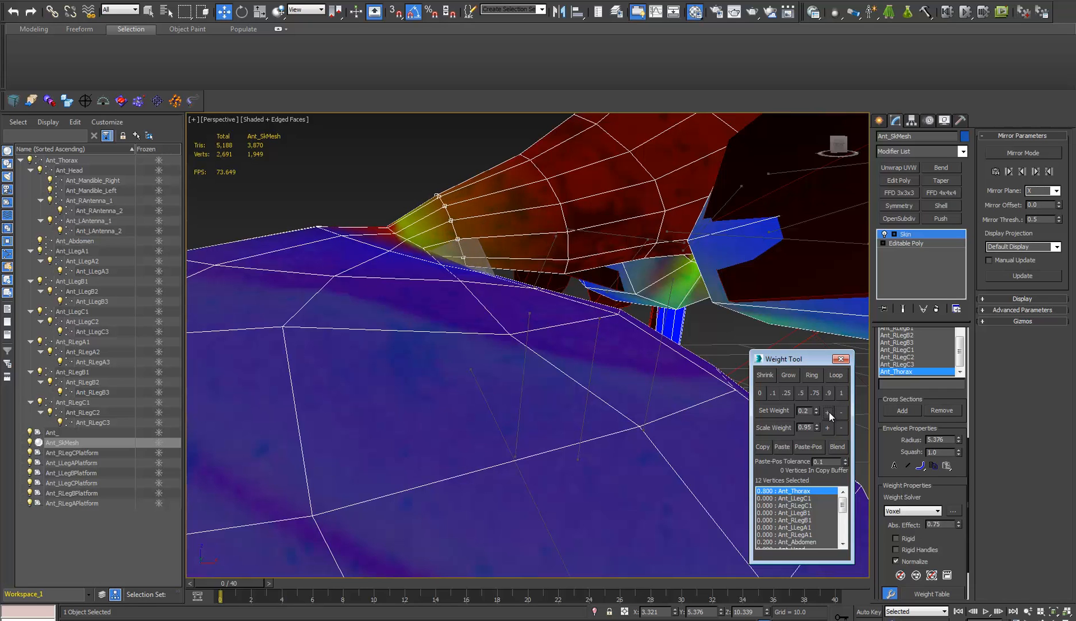
middle_click_drag(589, 313, 586, 339, "alt")
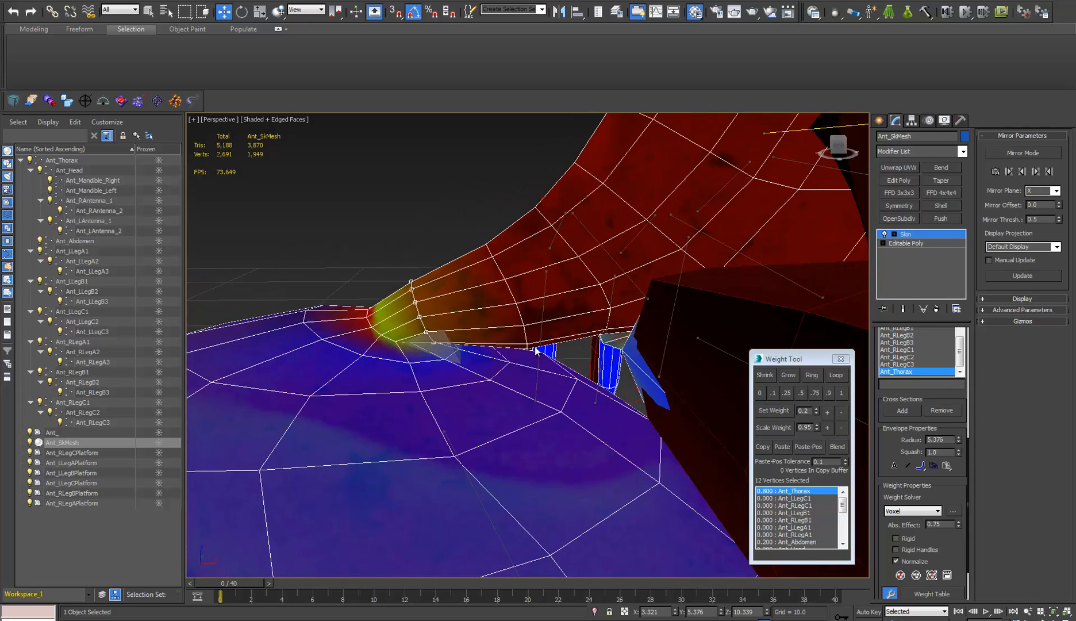
double_click(842, 412)
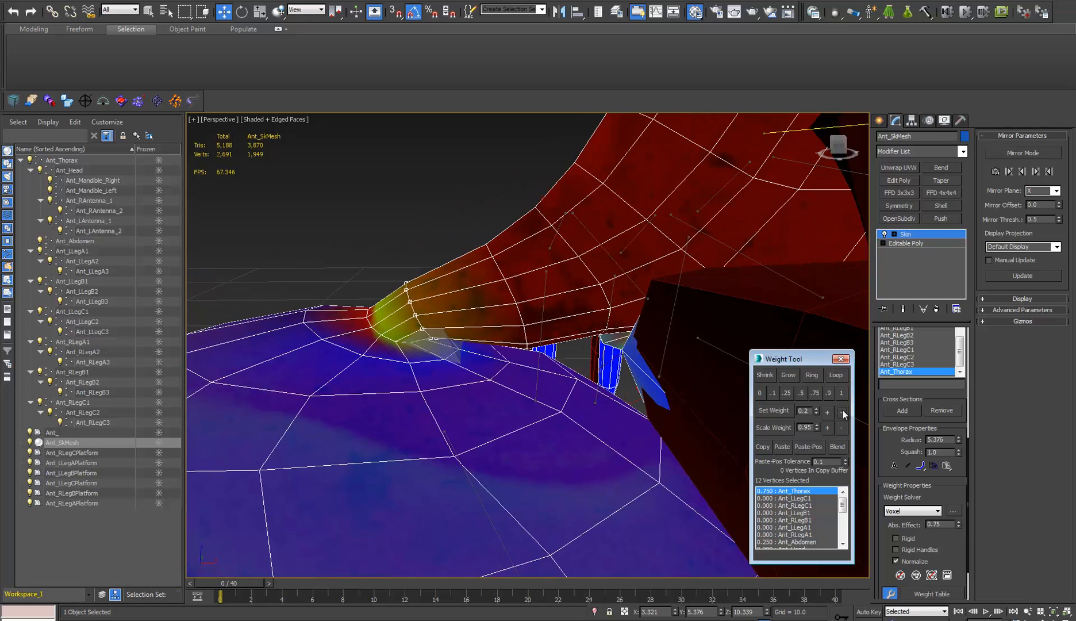
Select two neighbouring vertices on the next ring towards the thorax.
left_click(523, 325)
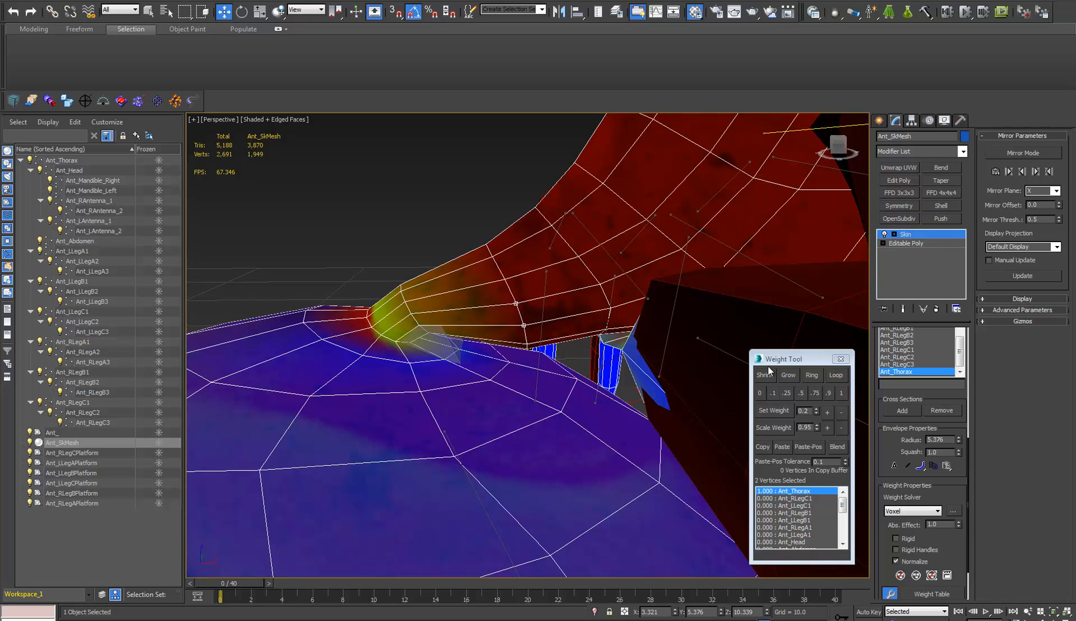
Select the full vertex loop around the narrow waist and give it an Ant_Abdomen weight of 0.05.
left_click(835, 375)
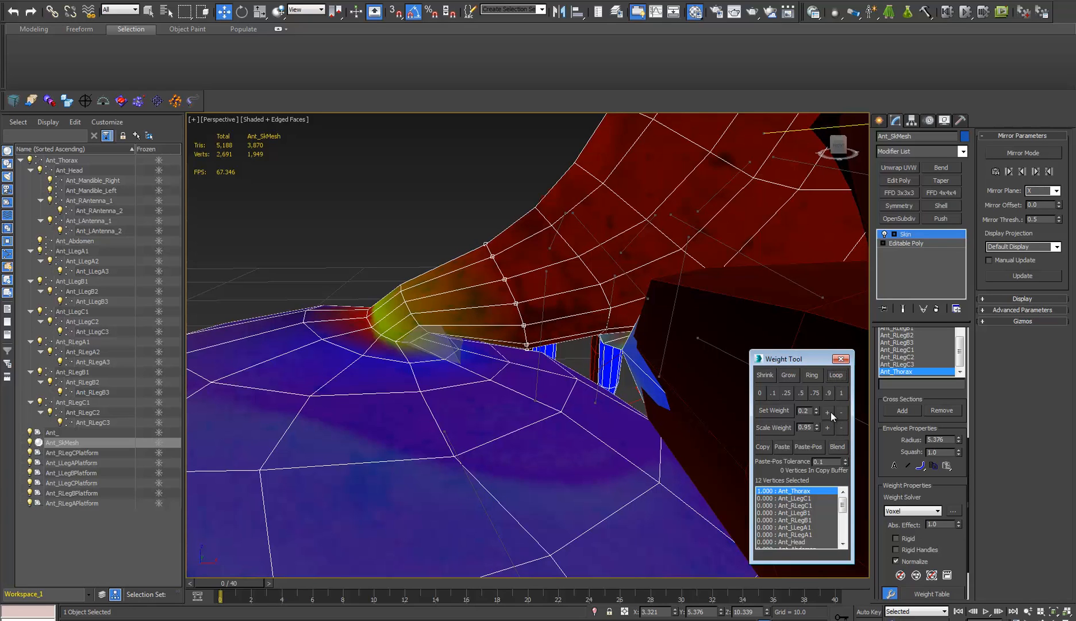
left_click(828, 412)
left_click_drag(844, 506, 845, 511)
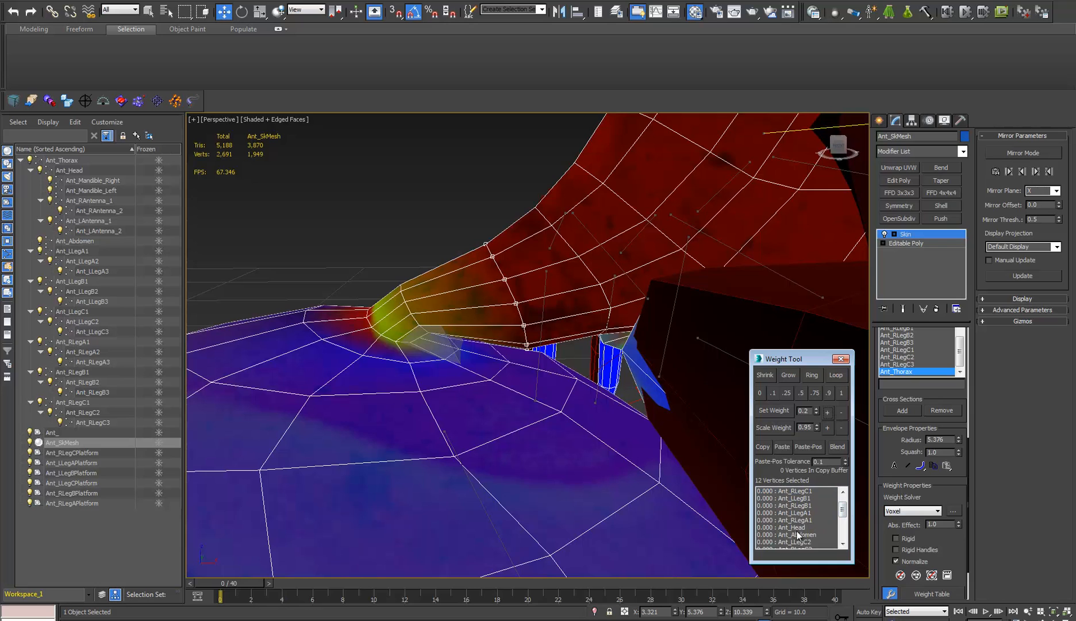
left_click(799, 535)
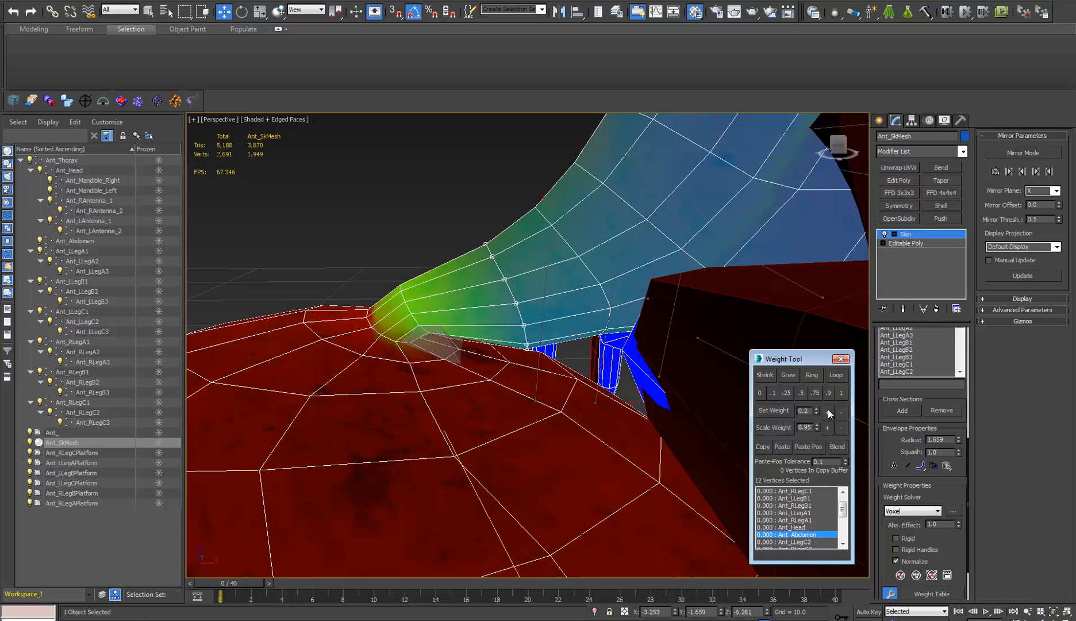
left_click(829, 412)
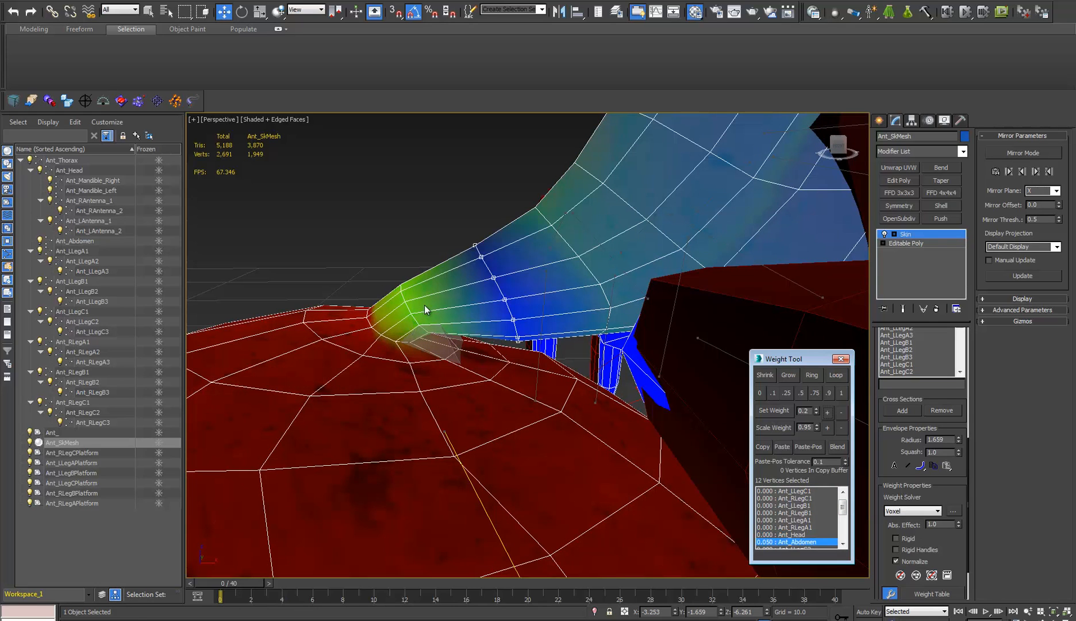
Leave envelope editing and rotate the Ant_Abdomen bone upward to test how the waist deforms.
scroll(502, 363, "down", 5)
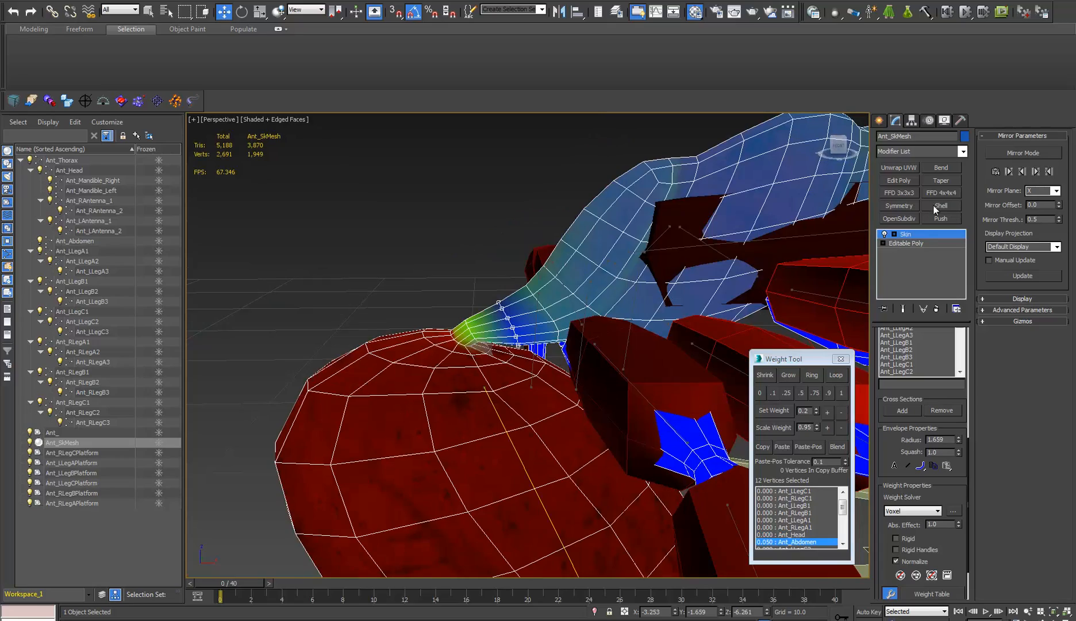
left_click(924, 238)
middle_click_drag(541, 439, 536, 324)
key("z")
middle_click_drag(520, 424, 652, 559, "alt")
left_click(644, 537)
middle_click_drag(615, 418, 587, 500, "alt")
scroll(587, 500, "up", 5)
key("e")
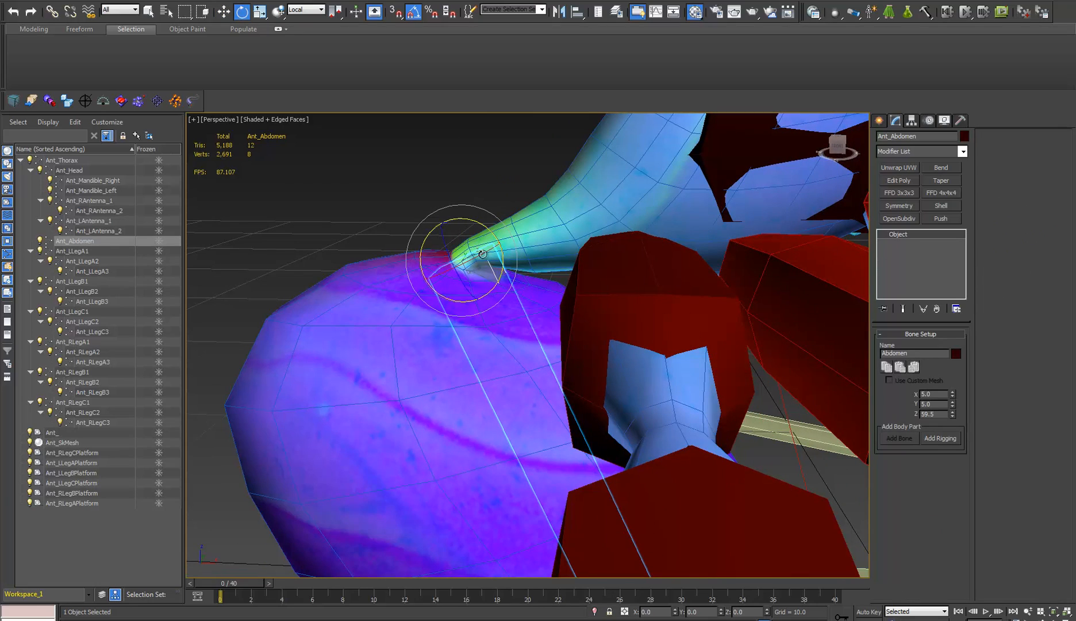
left_click_drag(483, 232, 542, 276)
scroll(542, 278, "down", 6)
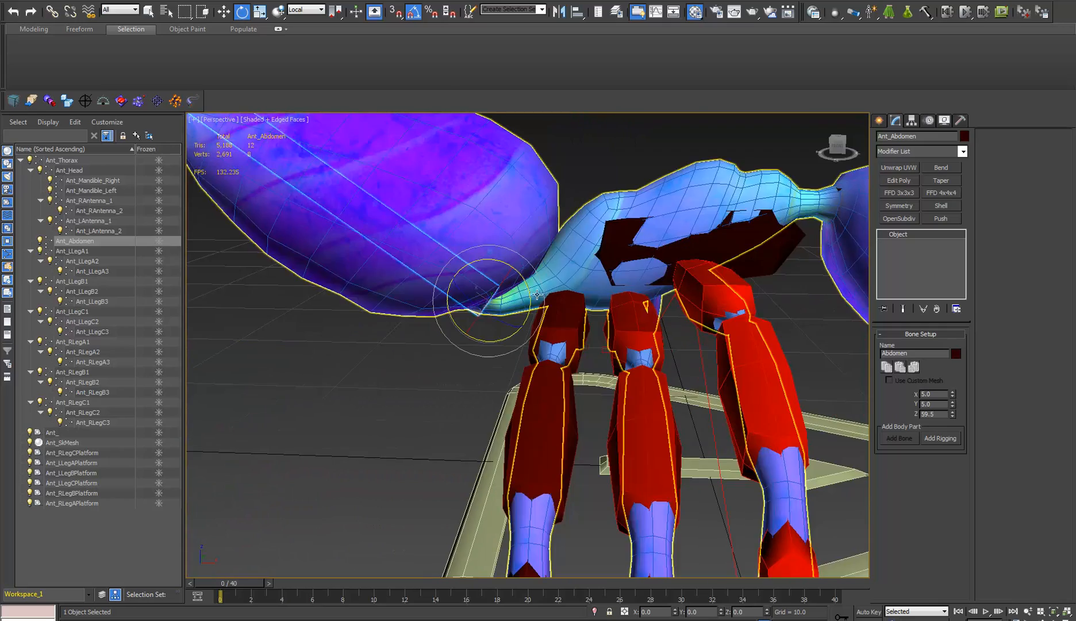
middle_click_drag(542, 293, 518, 368)
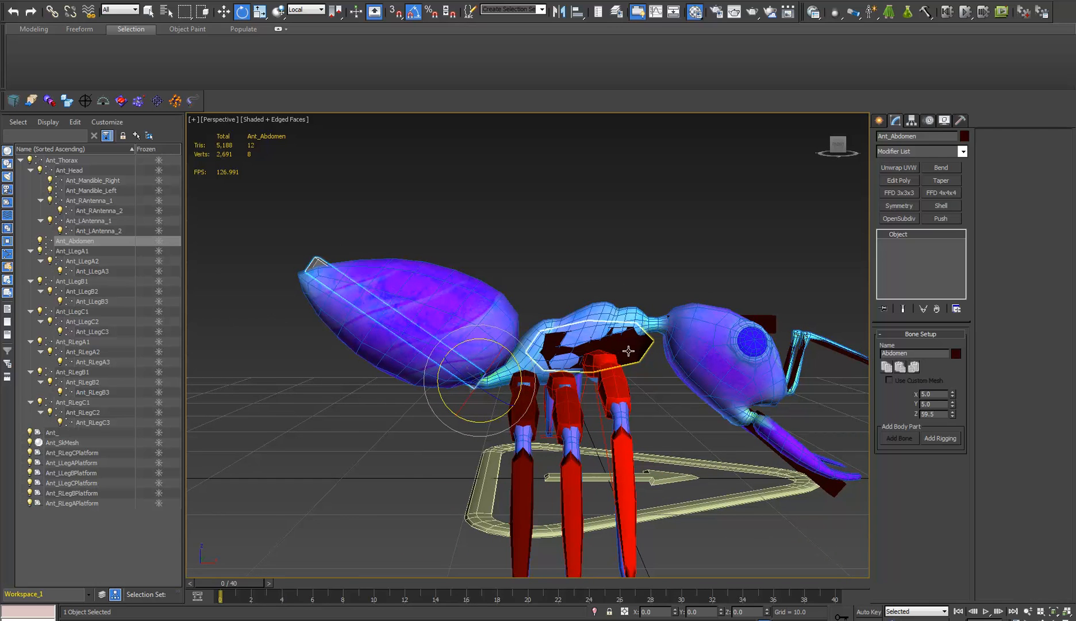
Select the Ant_Head bone for a rotation test, and rotate the Ant_Thorax bone to pitch the body forward.
left_click(762, 320)
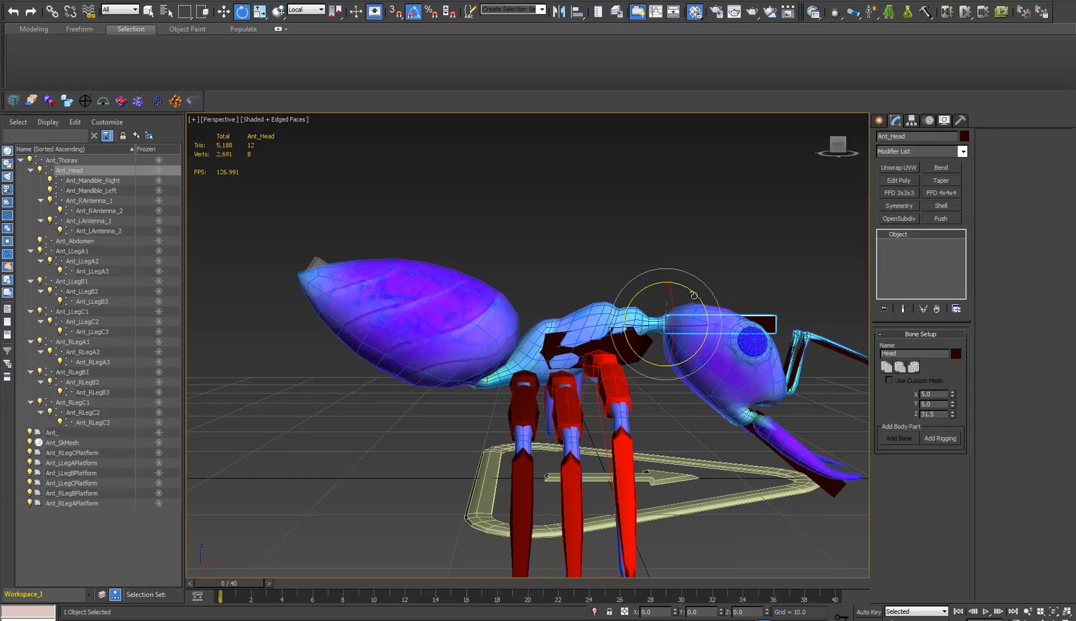
left_click(930, 121)
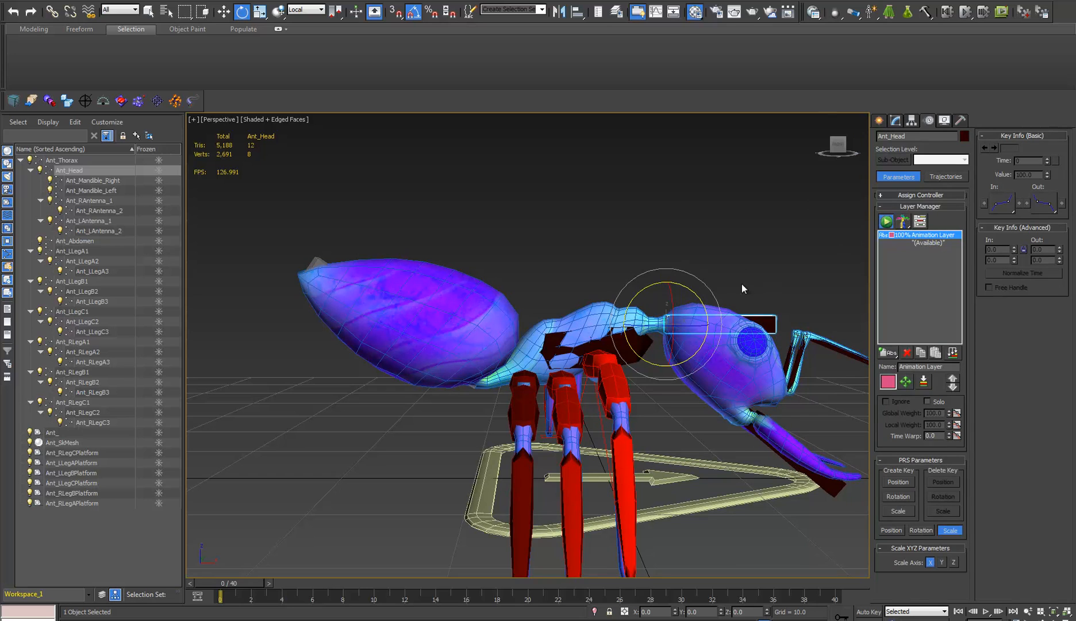
left_click_drag(686, 289, 627, 379)
left_click(611, 313)
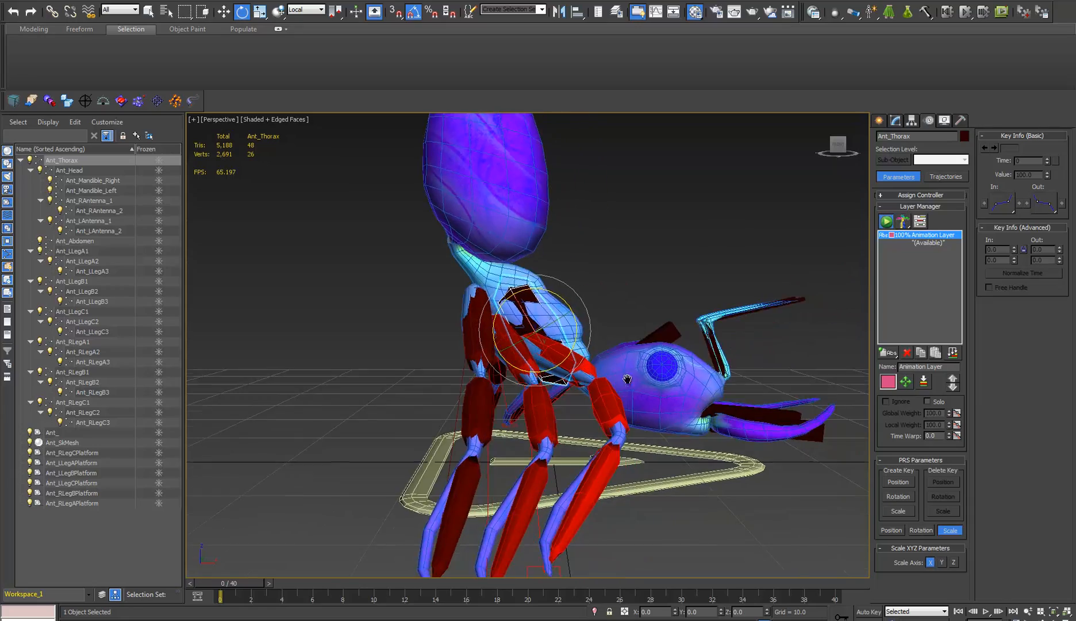
middle_click_drag(627, 380, 498, 194, "alt")
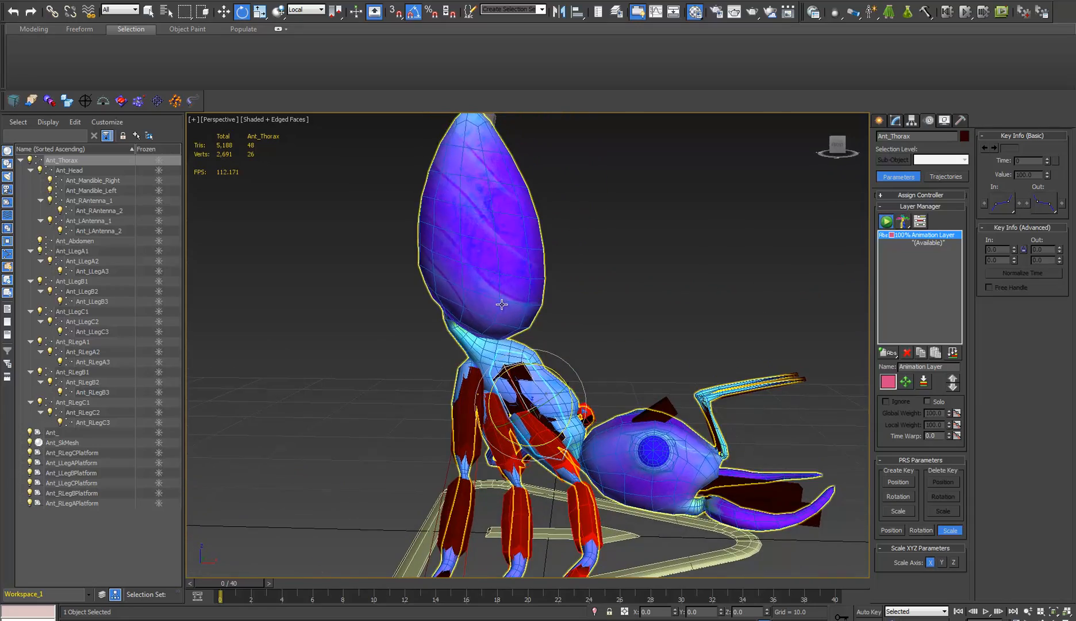
Rotate the Ant_Abdomen bone forward over the thorax to test the waist deformation in an extreme pose.
left_click(483, 229)
middle_click_drag(621, 293, 510, 289, "alt")
mouse_move(471, 364)
left_mouse_down()
mouse_move(474, 325)
mouse_move(476, 373)
left_mouse_up()
left_click_drag(476, 380, 478, 425)
mouse_move(487, 422)
middle_mouse_down("alt")
mouse_move(530, 417)
mouse_move(485, 419)
middle_mouse_up("alt")
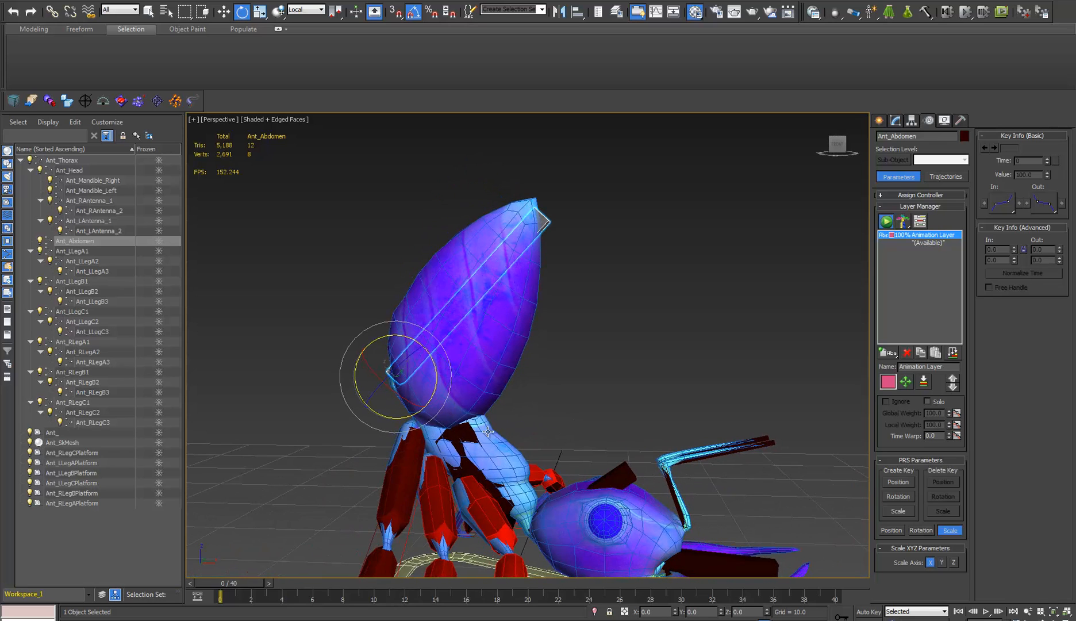
Undo the test rotations of the thorax and abdomen bones.
key("ctrl+z")
key("ctrl+z")
key("ctrl+z")
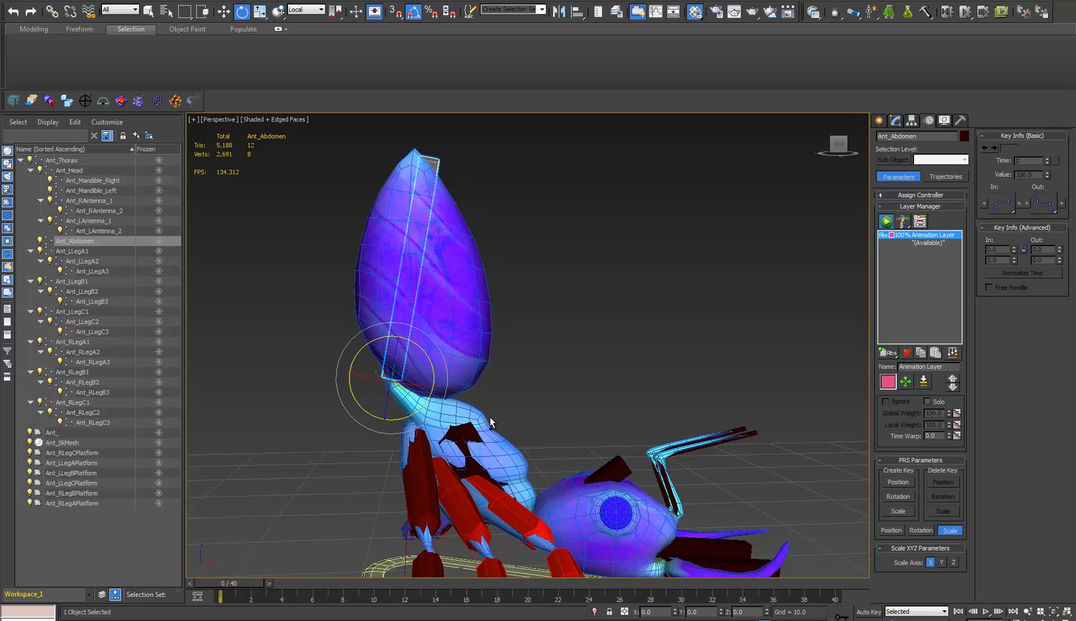
key("ctrl+z")
key("ctrl+z")
key("ctrl+z")
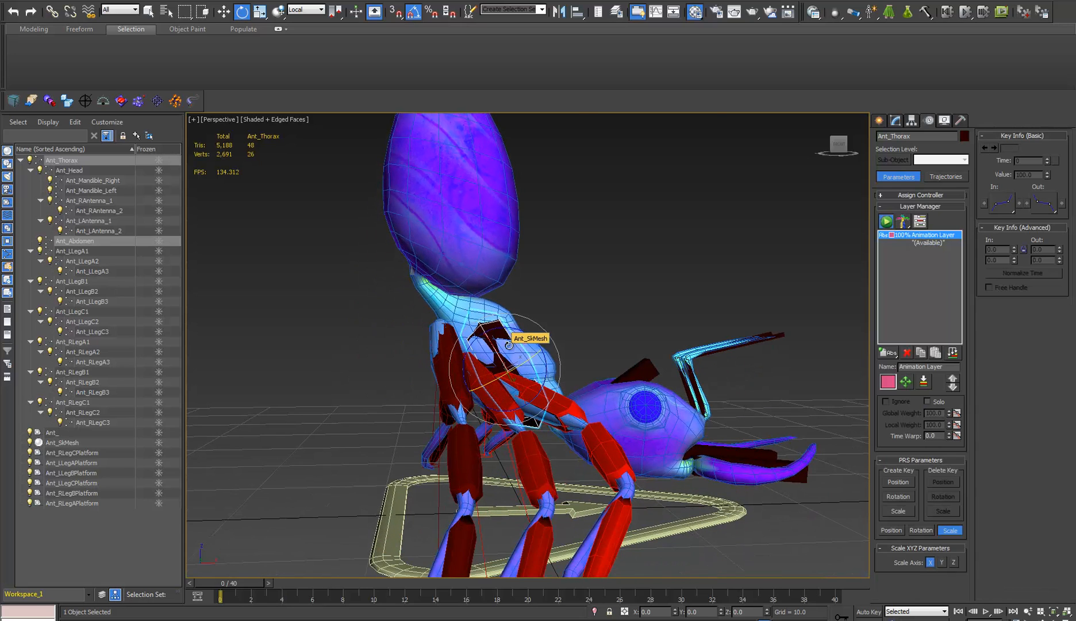
key("ctrl+z")
key("ctrl+z")
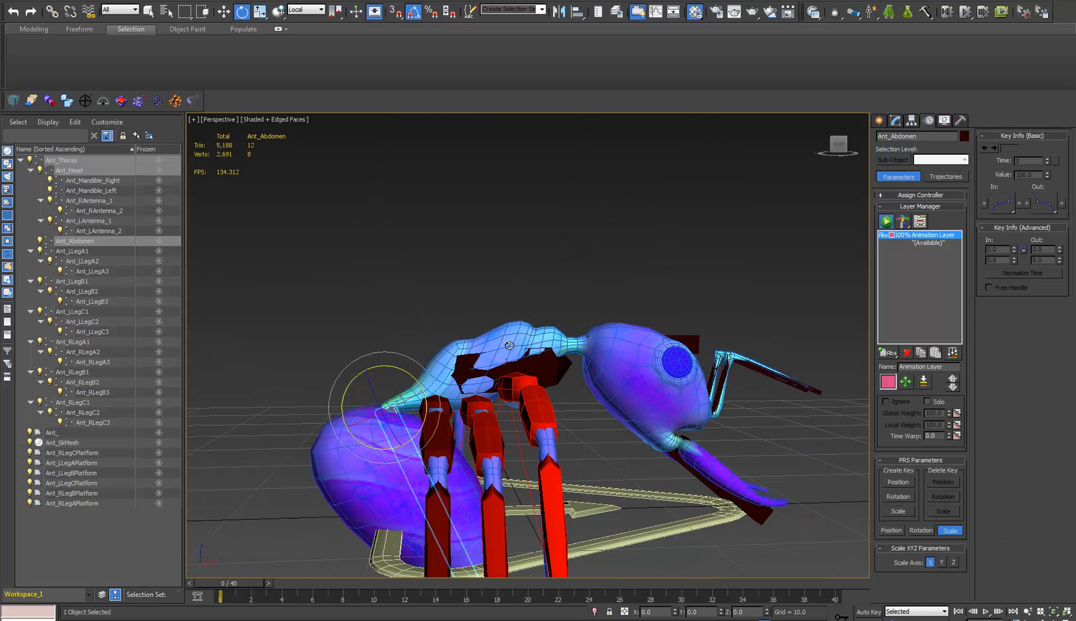
Straighten the Ant_Abdomen bone behind the thorax, using the View coordinate system and a Y rotation of -180.
left_click_drag(405, 370, 374, 423)
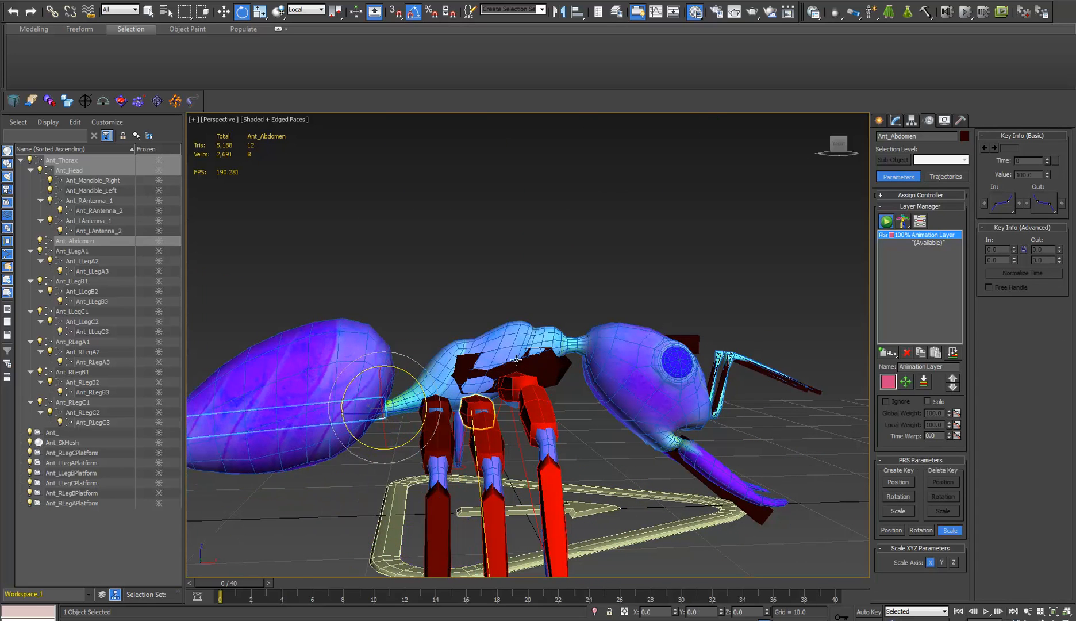
left_click(318, 12)
left_click(295, 19)
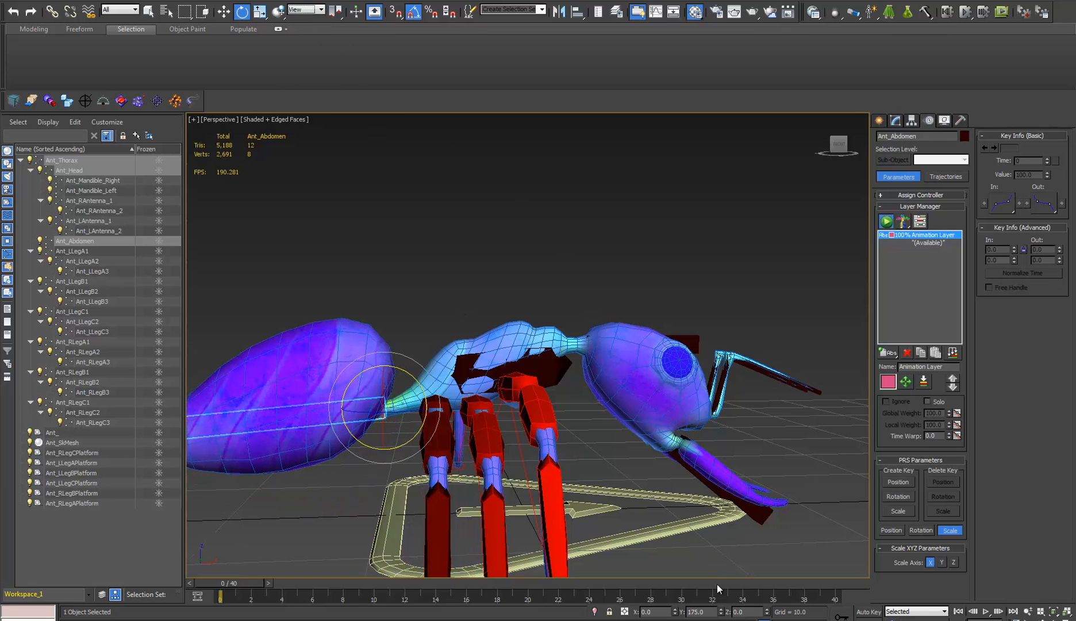
double_click(717, 611)
type("-180")
key("Return")
Try moving the Ant_LLegAPlatform helper upward and inward to test the front left leg, and undo the move.
middle_click_drag(586, 322, 750, 476, "alt")
scroll(696, 413, "down", 5)
left_click(734, 494)
key("w")
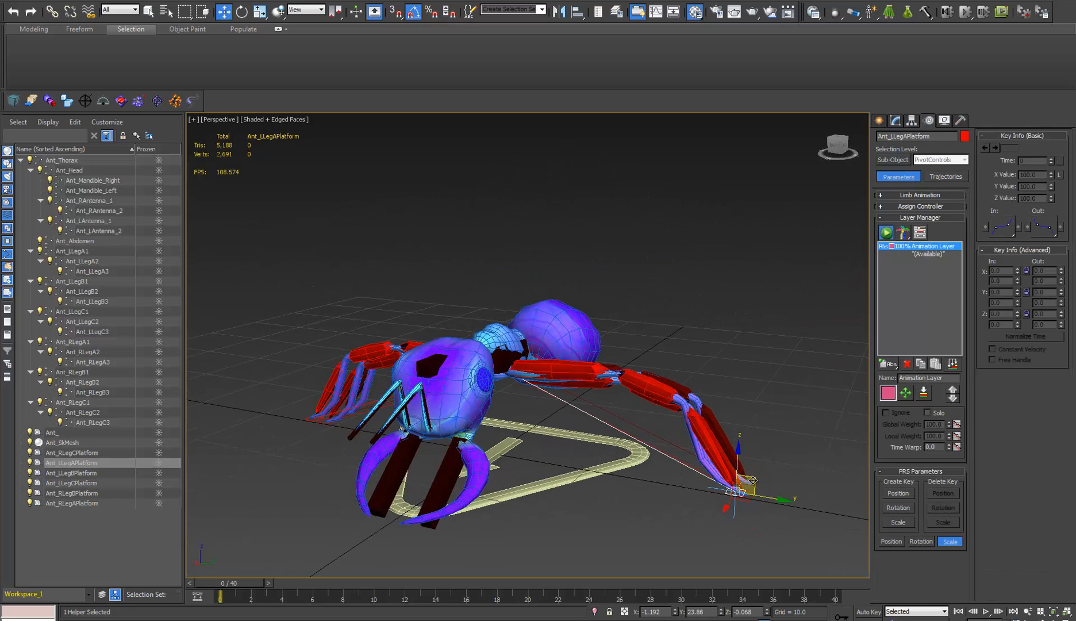
left_click_drag(753, 480, 698, 436)
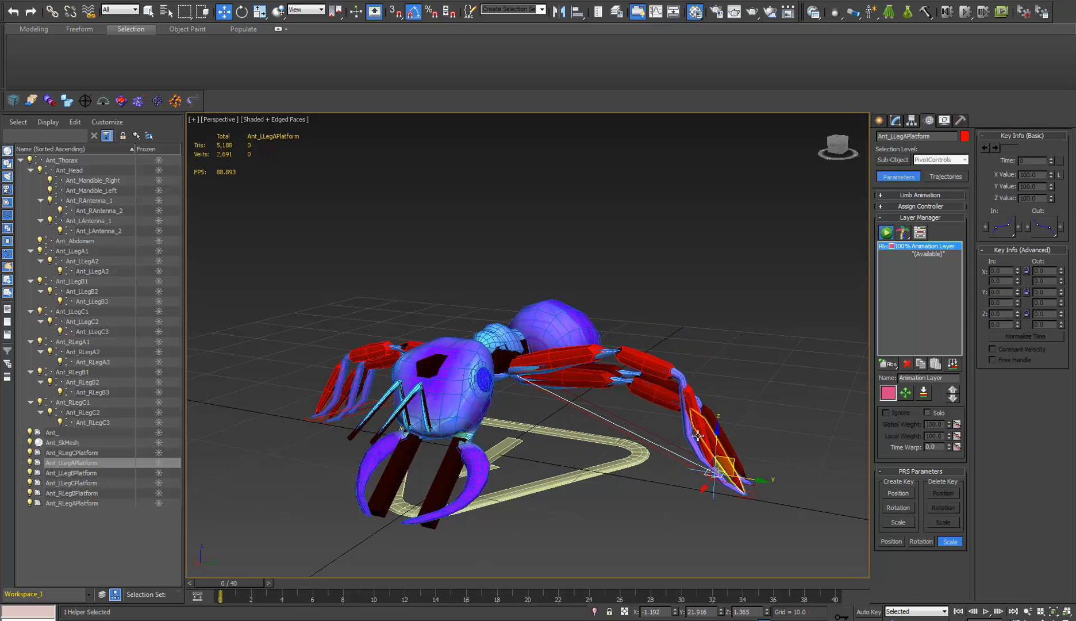
key("ctrl+z")
Hide the three front left leg bones Ant_LLegA1, Ant_LLegA2 and Ant_LLegA3.
left_click(565, 369)
left_click(649, 386, "ctrl")
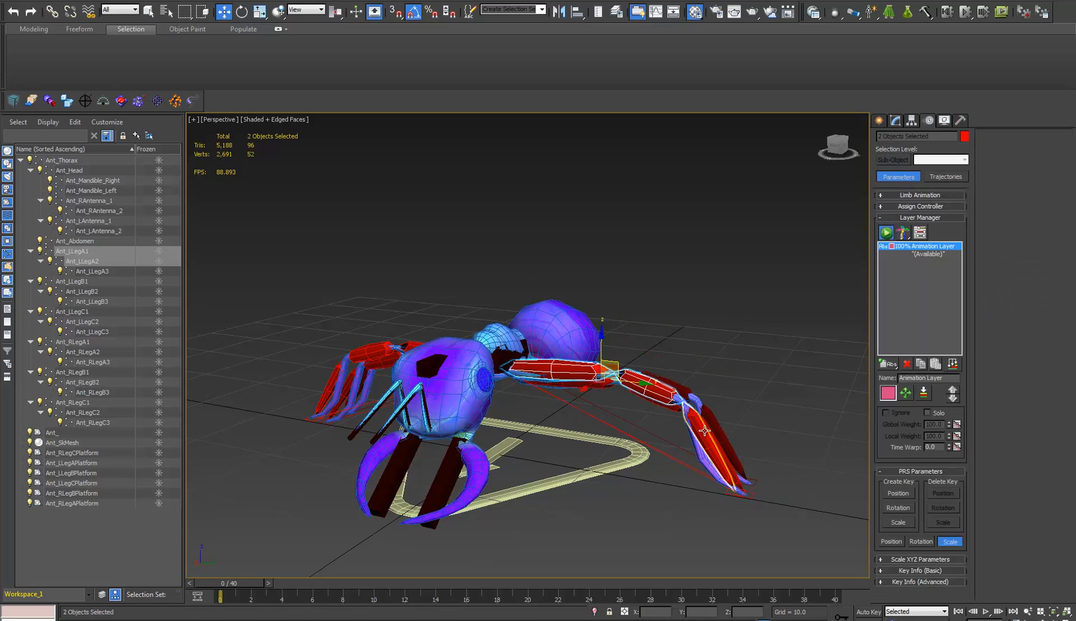
left_click(91, 271, "ctrl")
left_click(42, 249)
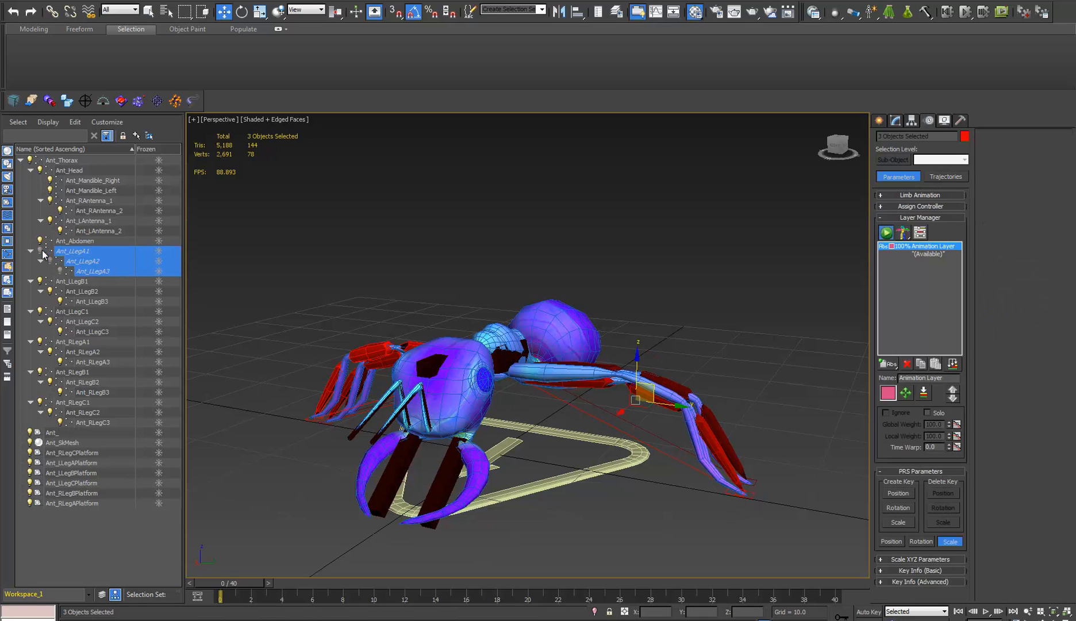
Raise the Ant_LLegAPlatform helper toward the body so the front left leg lifts off the ground.
left_click(749, 503)
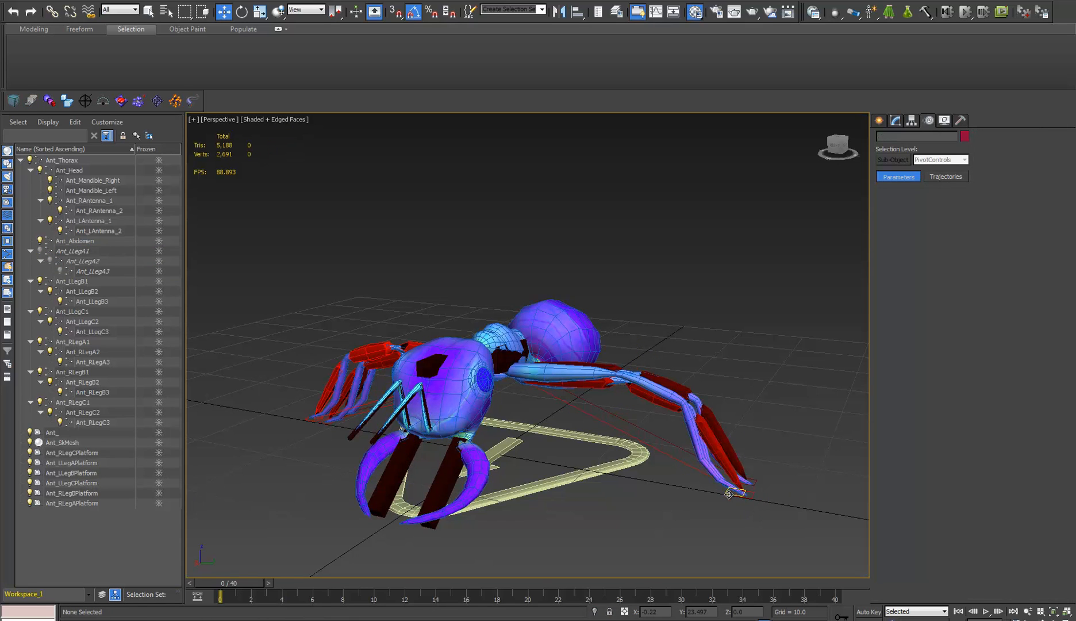
middle_click_drag(726, 485, 694, 490)
left_click_drag(735, 479, 643, 360)
Hide the Ant_Thorax bone to uncover the mesh where the front left leg joins the body.
middle_click_drag(633, 391, 520, 366, "alt")
scroll(513, 379, "up", 4)
scroll(513, 378, "up", 3)
left_click(489, 334)
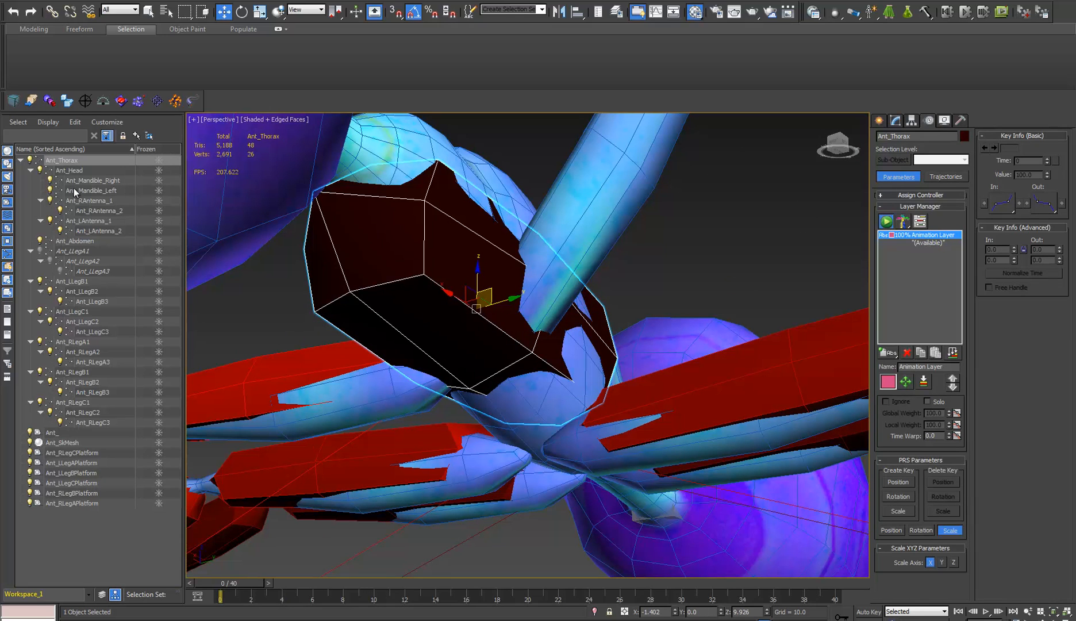
left_click(33, 161)
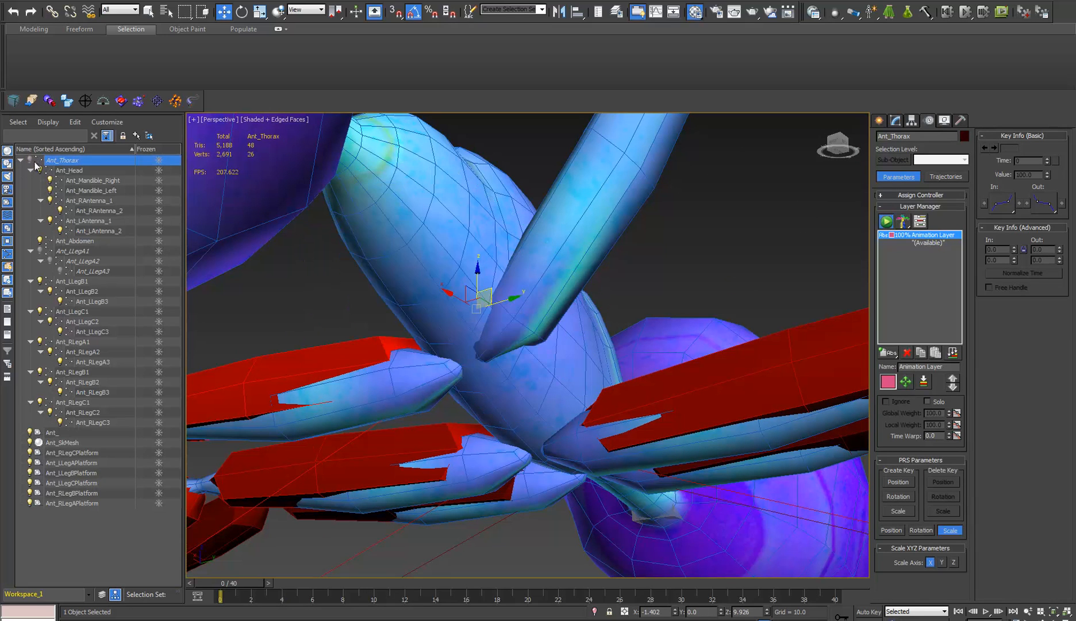
Move the Ant_LLegAPlatform helper to about Y 20.16 and Z 7.08 so the raised leg bends outward.
scroll(378, 321, "down", 6)
left_click(639, 275)
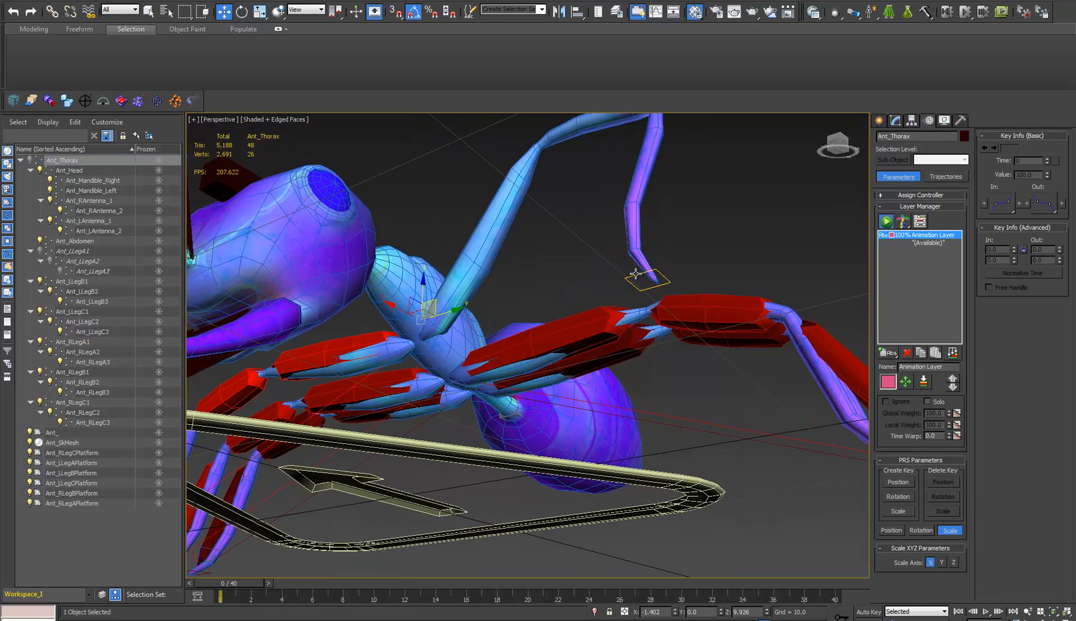
left_click_drag(639, 275, 862, 270)
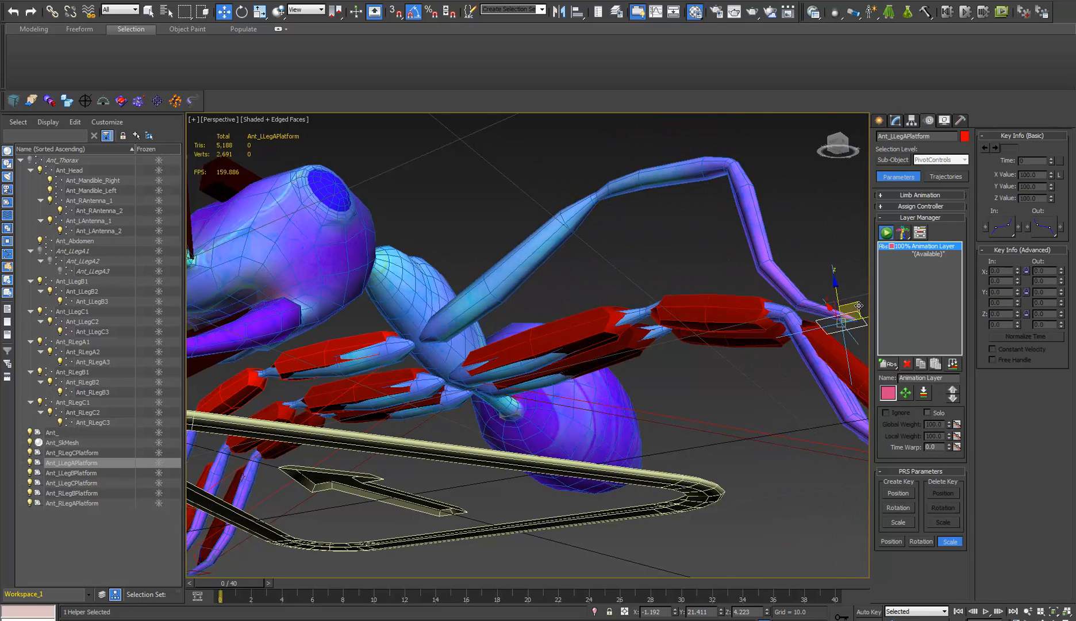
left_click_drag(859, 305, 817, 249)
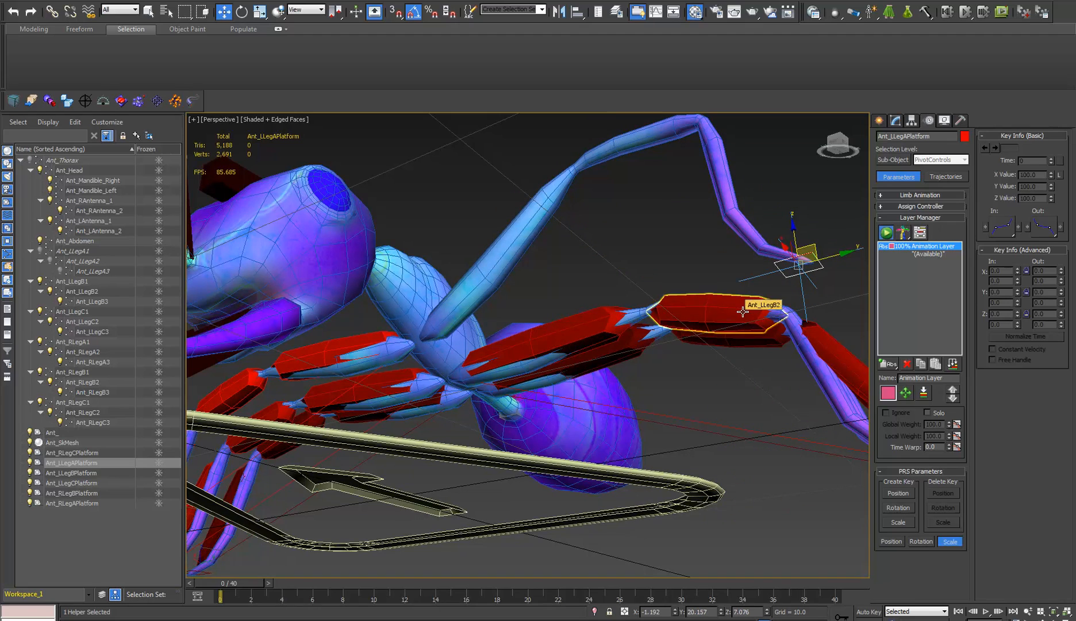
Select Ant_SkMesh and enter envelope editing in its Skin modifier.
middle_click_drag(658, 324, 687, 312)
scroll(687, 312, "down", 5)
middle_click_drag(606, 327, 601, 336)
scroll(601, 337, "up", 5)
left_click(575, 299)
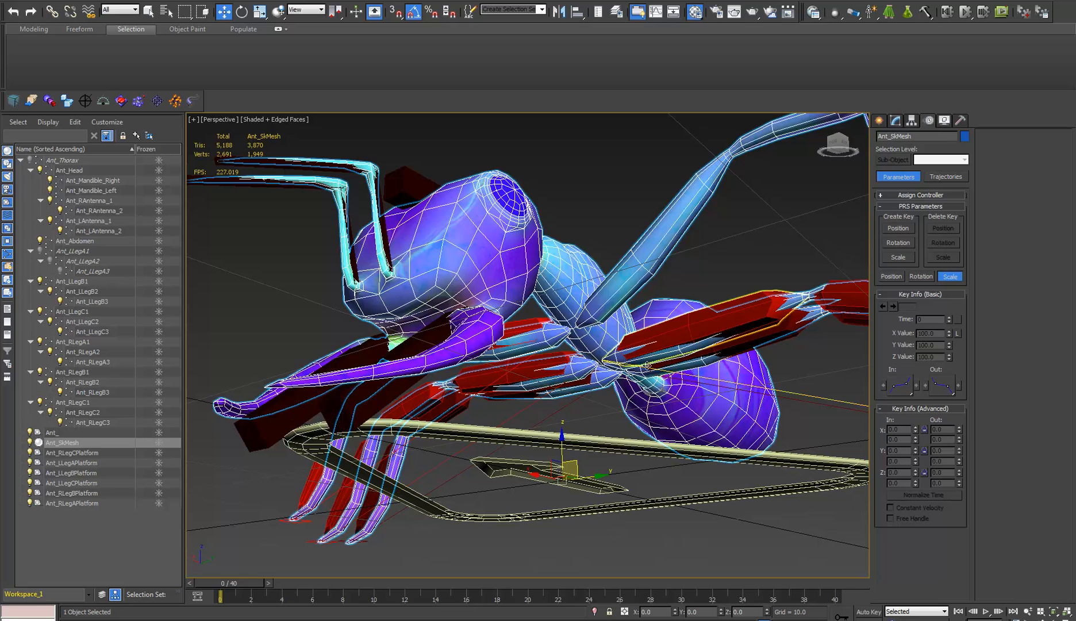
left_click(897, 120)
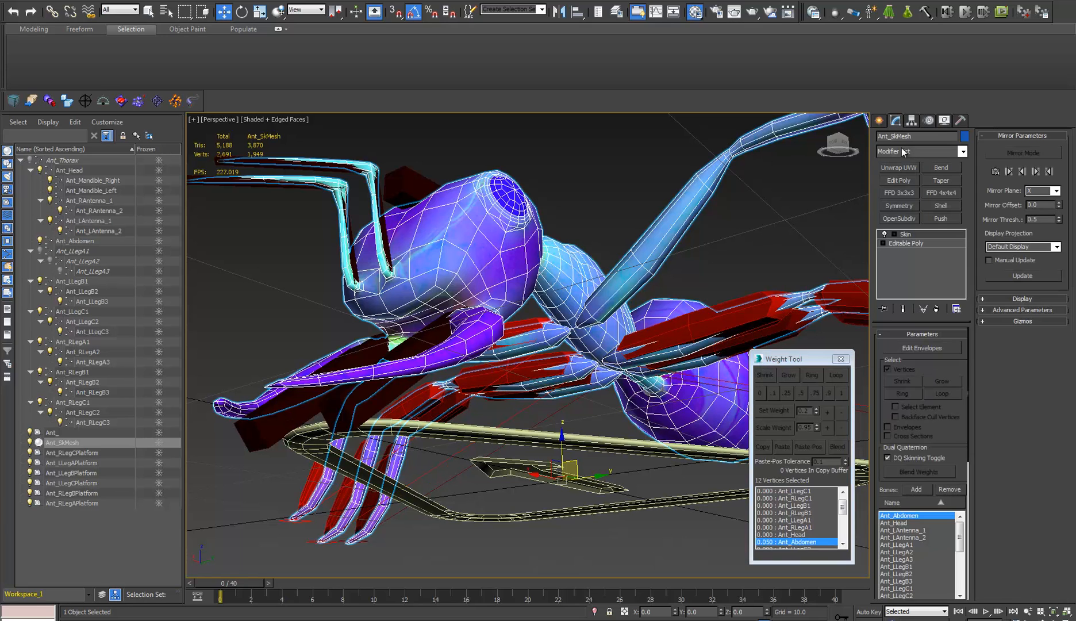
left_click(900, 240)
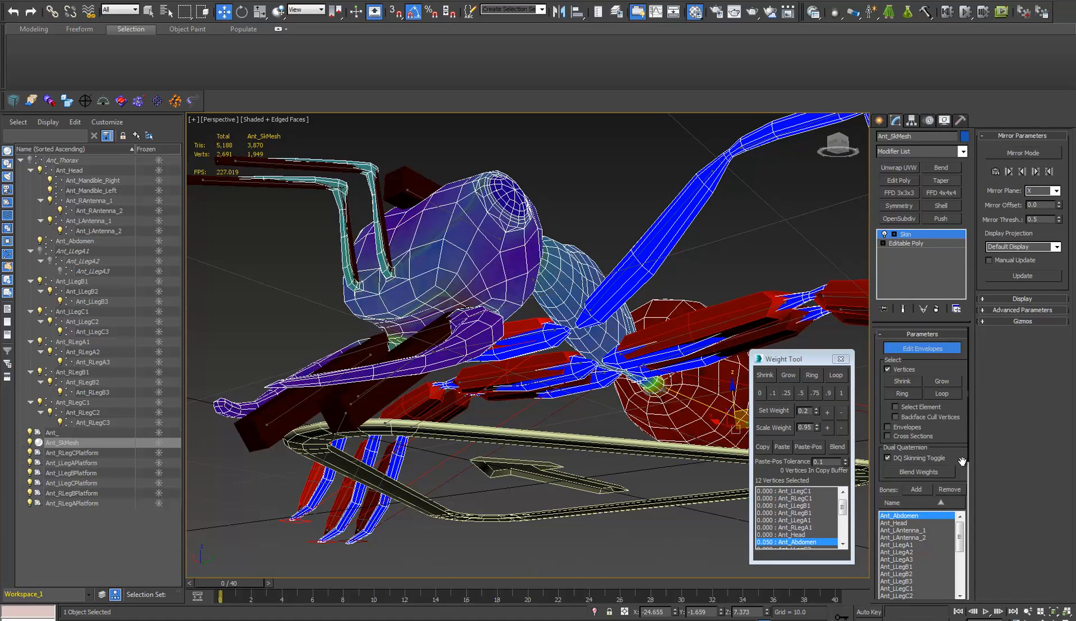
Move the Weight Tool window aside and bring the Skin modifier's envelope and weight properties within reach.
scroll(962, 460, "down", 3)
middle_click_drag(575, 409, 502, 409)
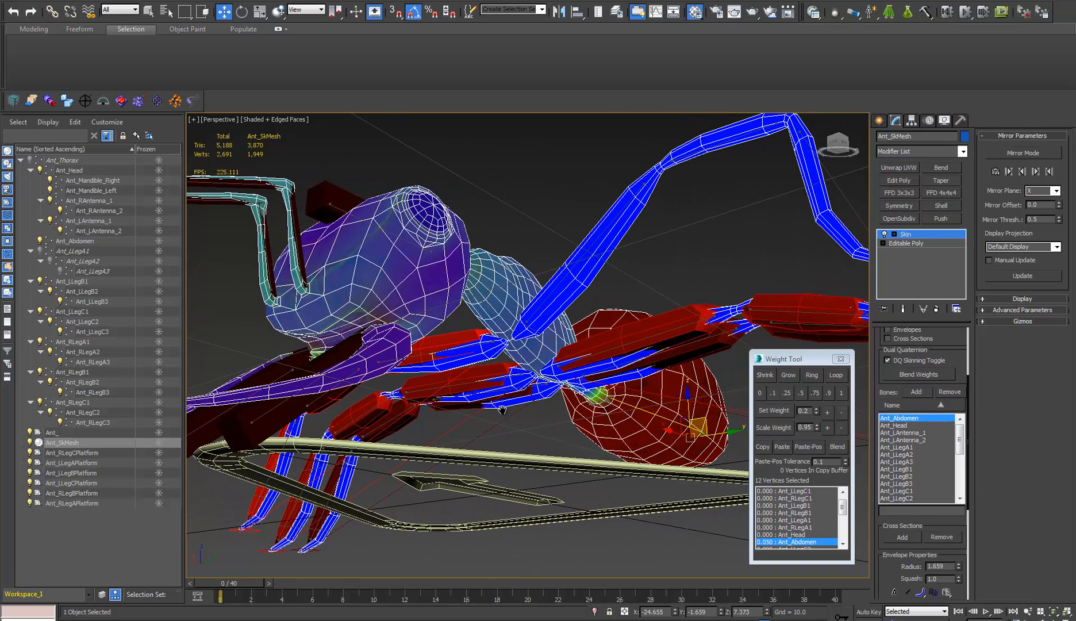
left_click_drag(813, 361, 827, 372)
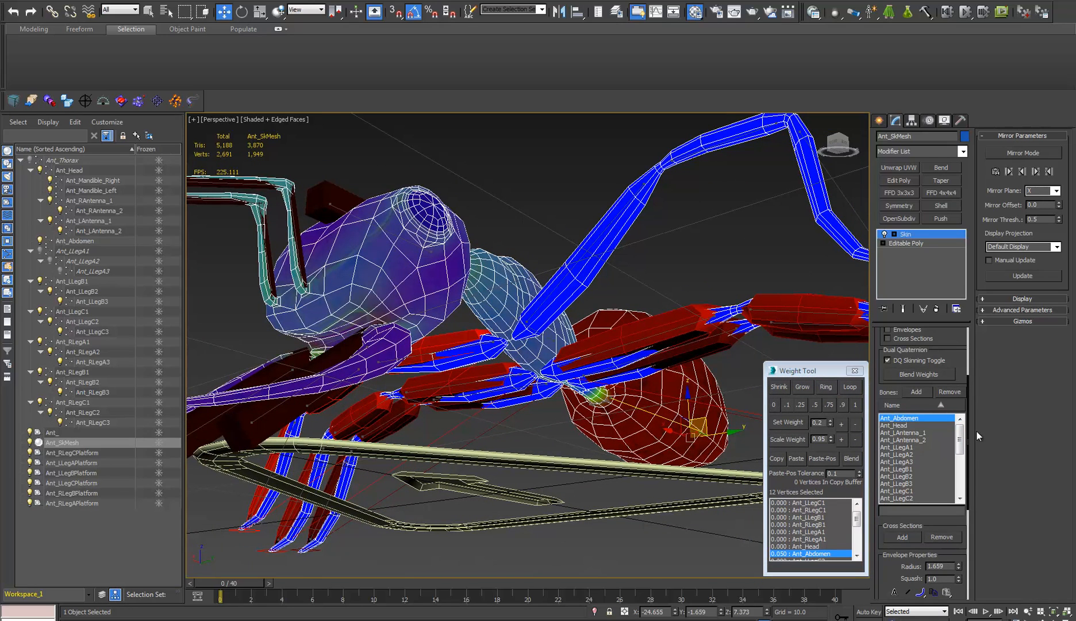
scroll(910, 562, "down", 3)
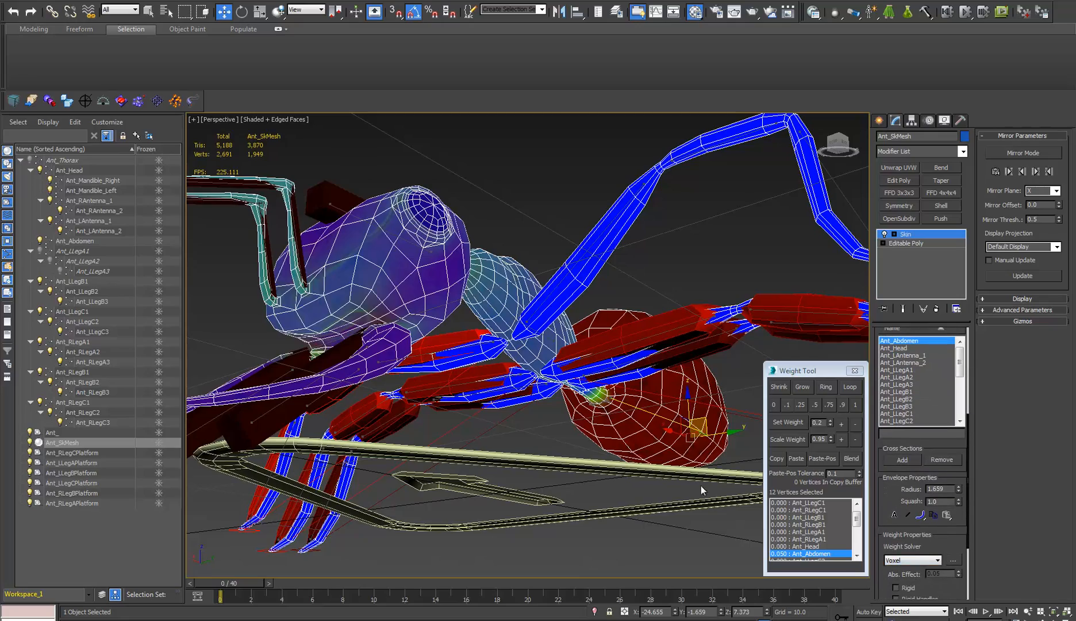
middle_click_drag(604, 419, 547, 392, "alt")
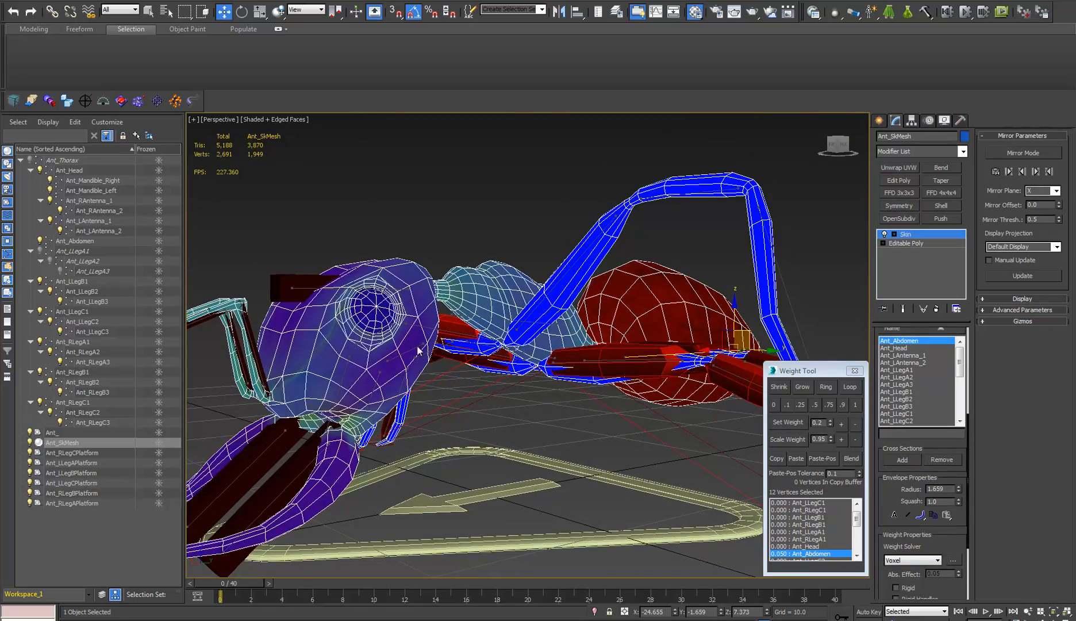
Nudge the Weight Tool window, enable Select Element in the Skin parameters and select the whole front right leg of the mesh.
middle_click_drag(418, 350, 449, 377, "alt")
scroll(458, 375, "up", 3)
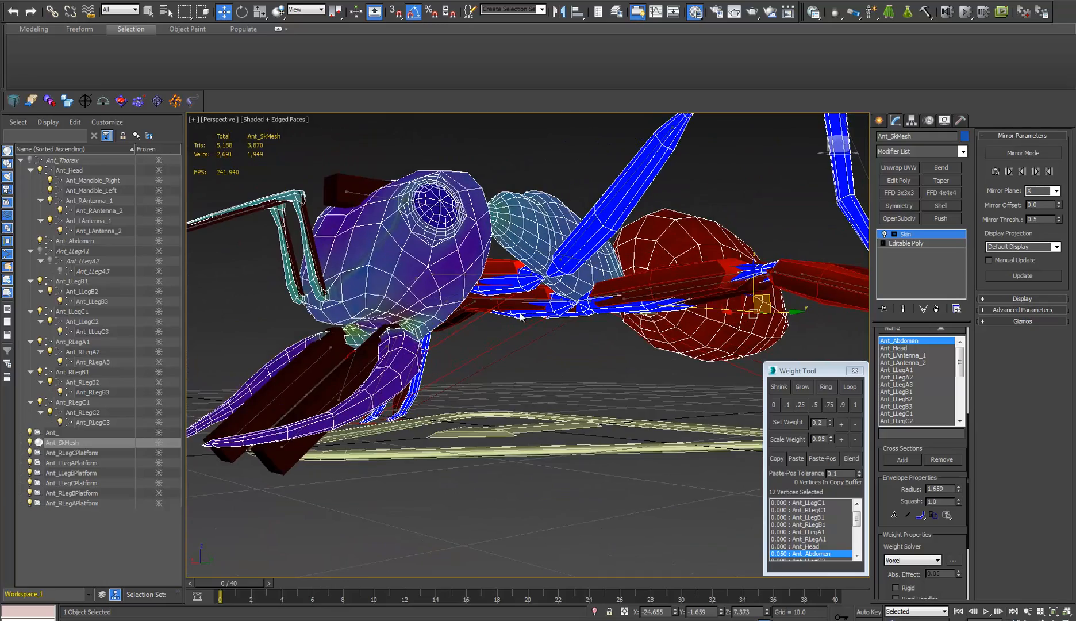
middle_click_drag(644, 289, 598, 309, "alt")
scroll(580, 348, "up", 4)
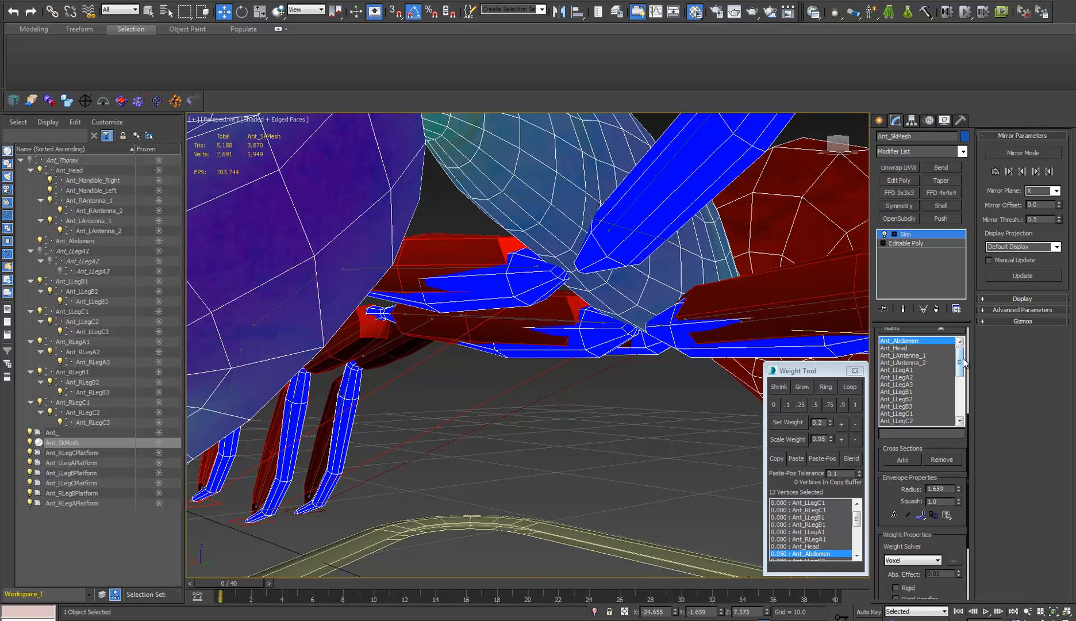
left_click(833, 370)
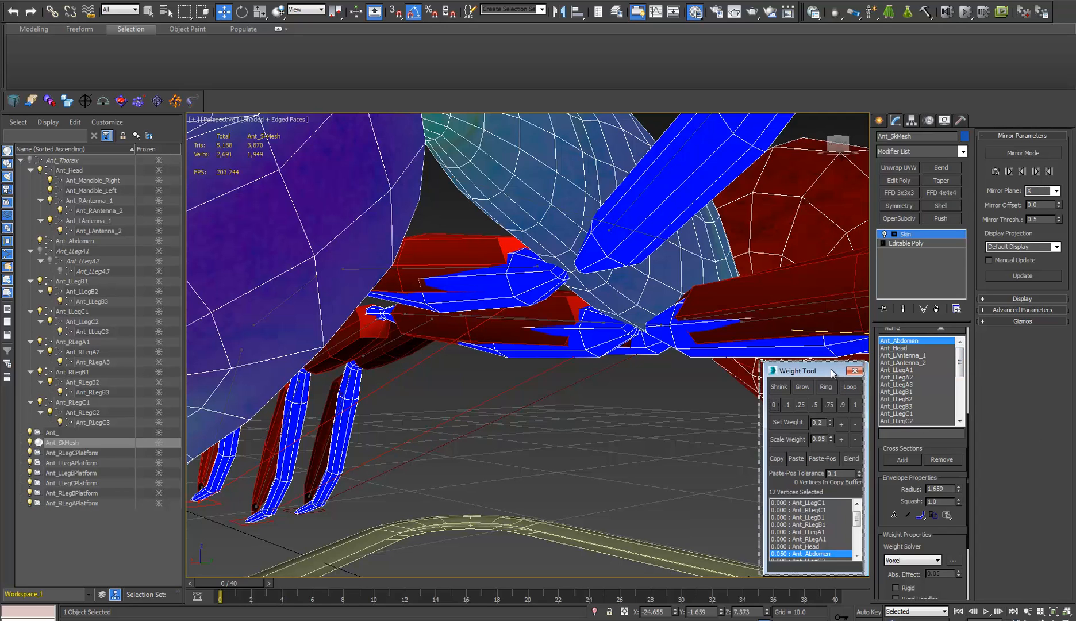
left_click_drag(831, 369, 831, 366)
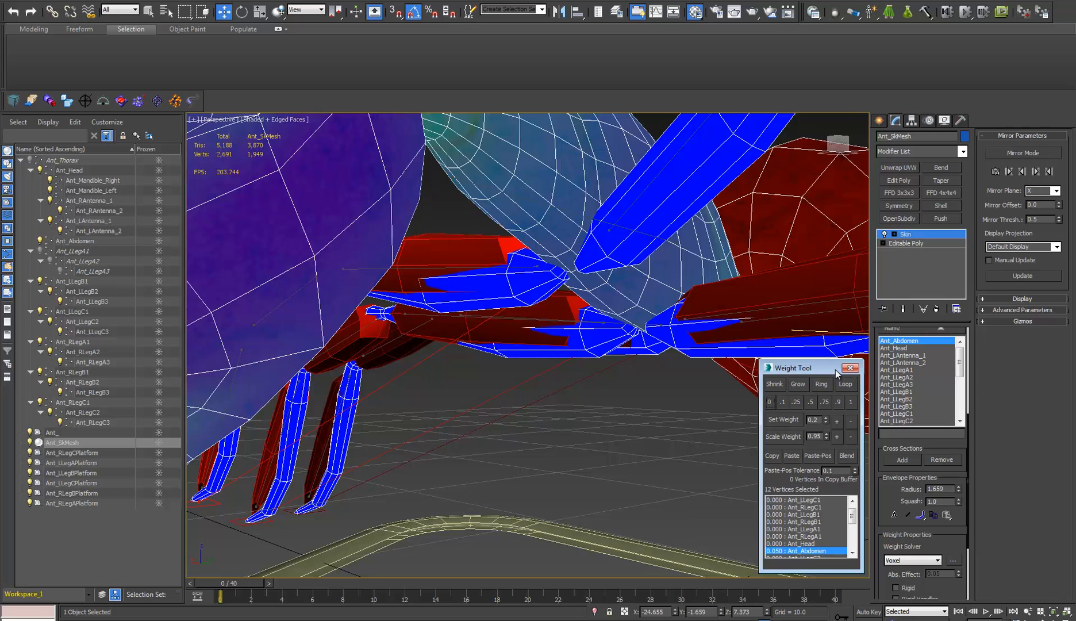
left_click_drag(827, 370, 825, 369)
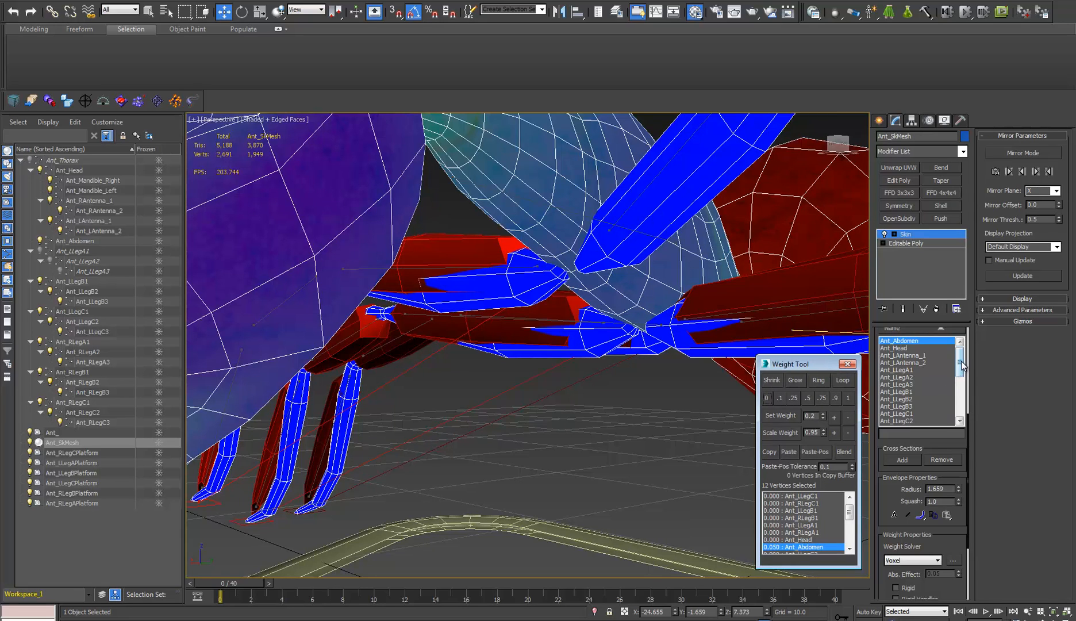
left_click_drag(961, 368, 962, 373)
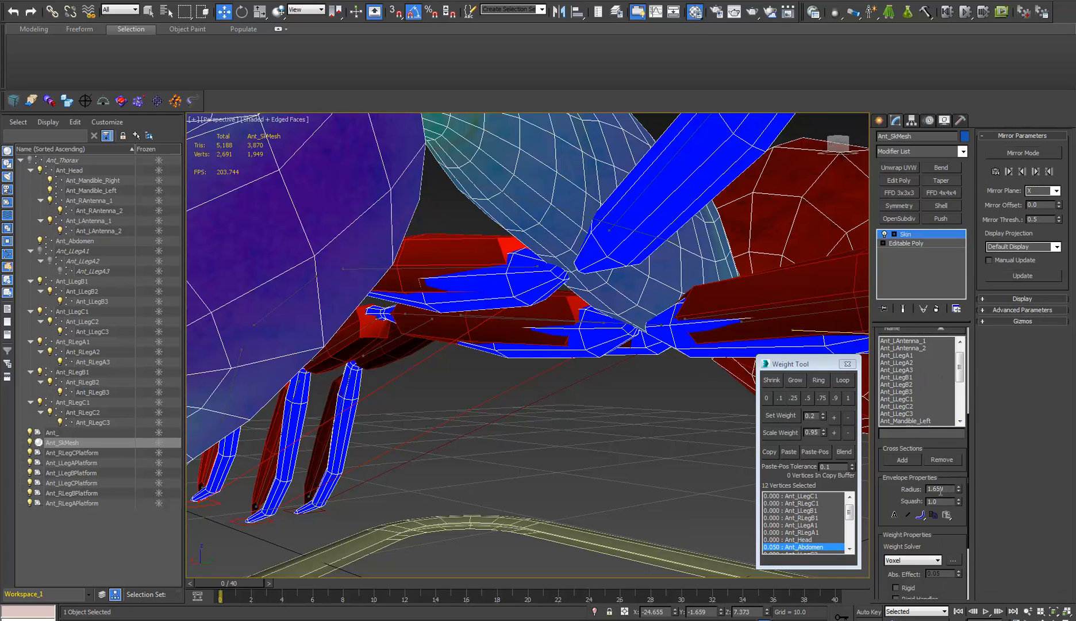
scroll(916, 378, "up", 5)
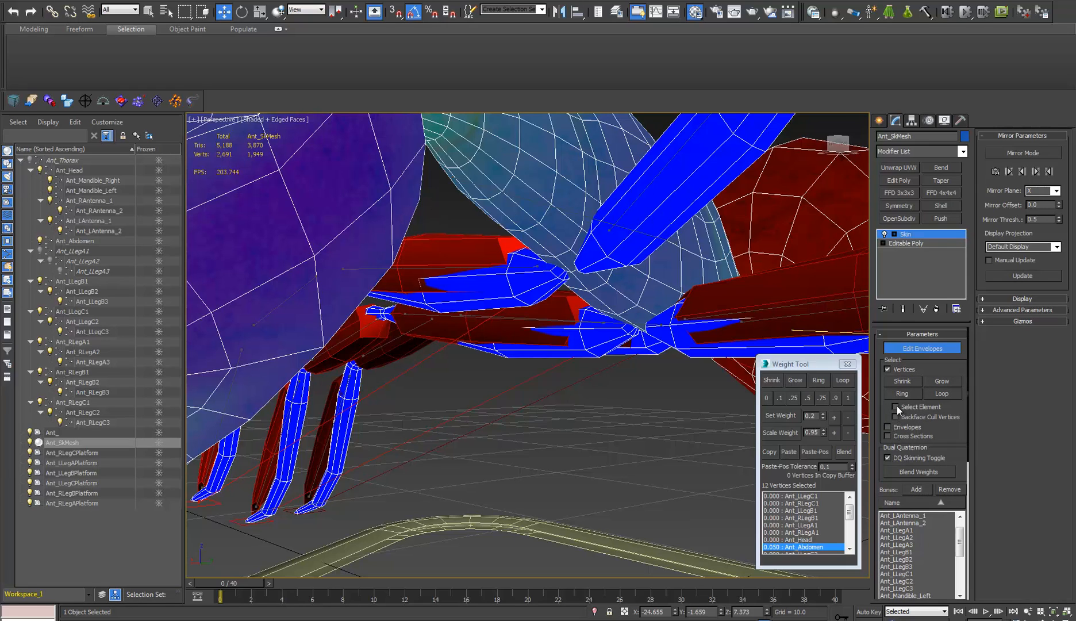
left_click(895, 406)
left_click(512, 298)
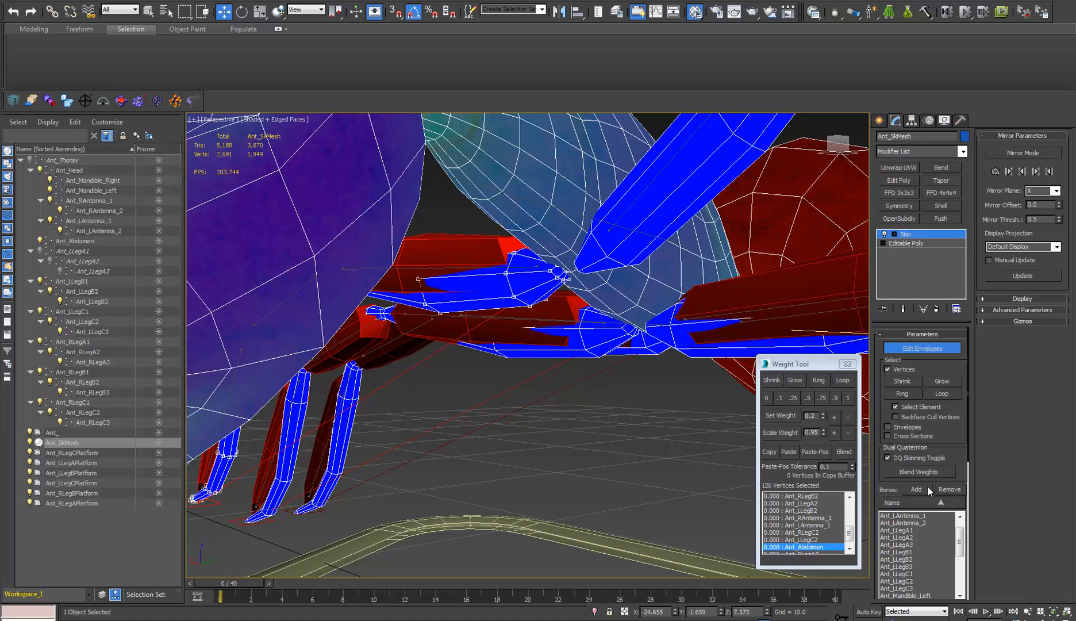
Make Ant_LLegA1 the active bone for inspecting the opposite leg's influence on the selected front right leg.
middle_click_drag(662, 249, 636, 266)
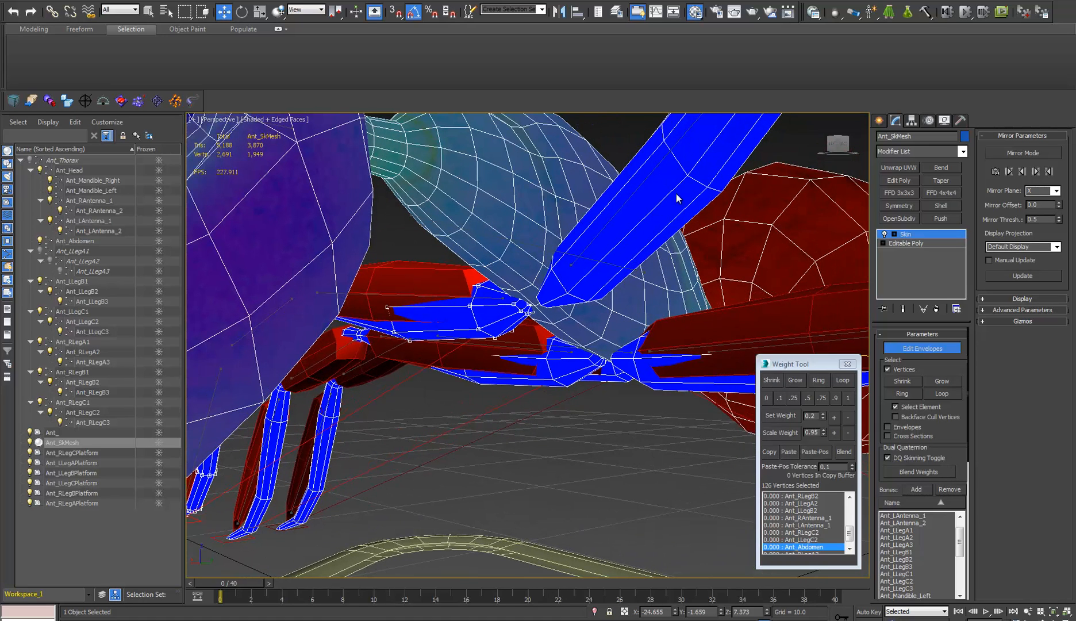
scroll(672, 221, "down", 5)
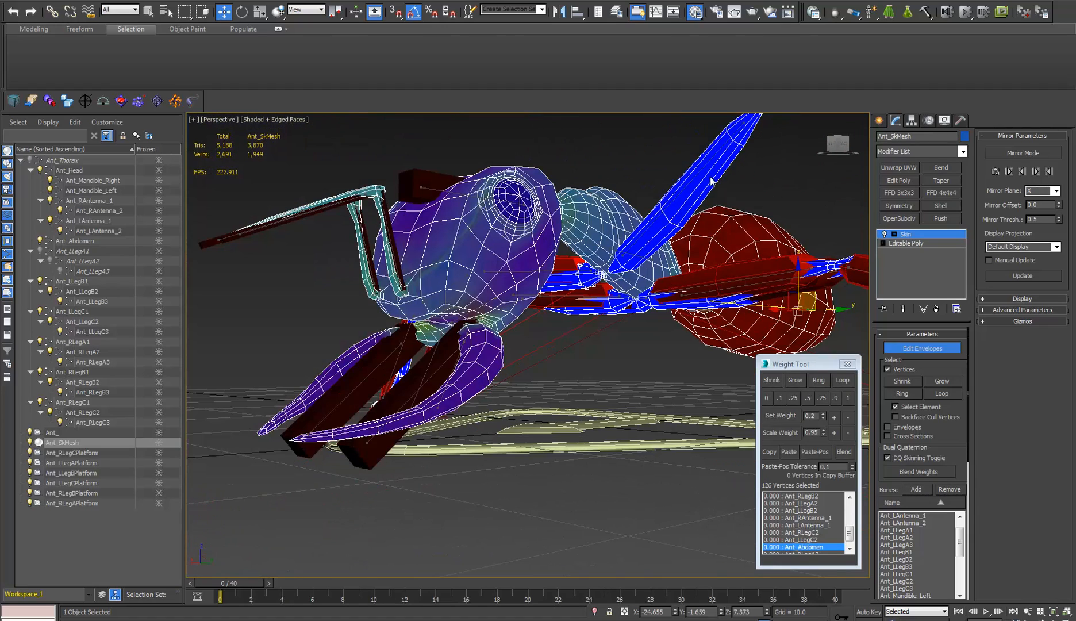
scroll(544, 284, "up", 5)
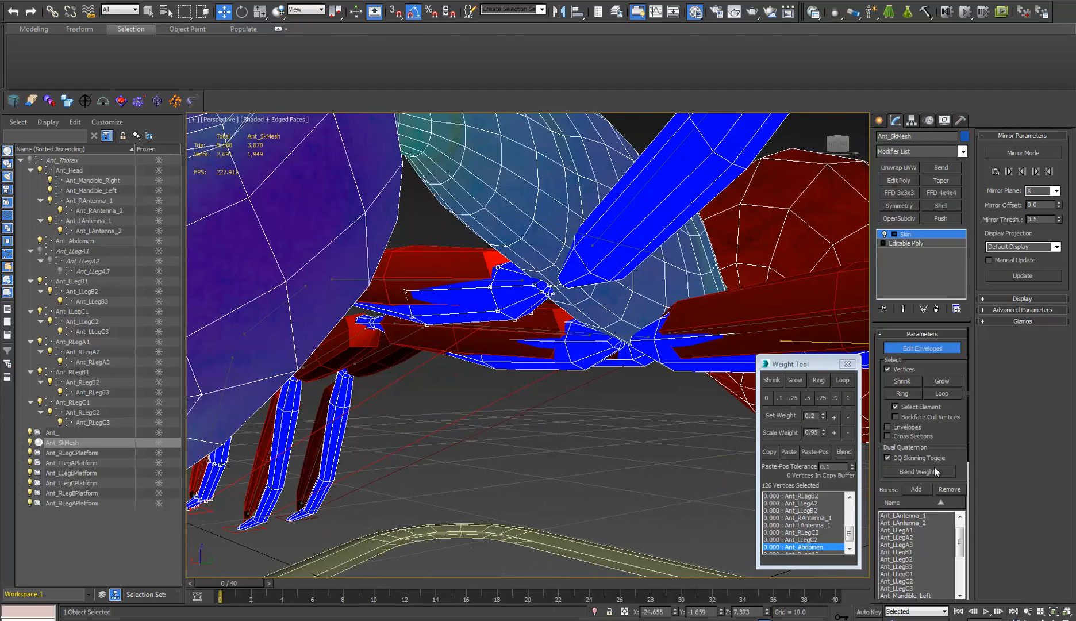
scroll(953, 451, "down", 5)
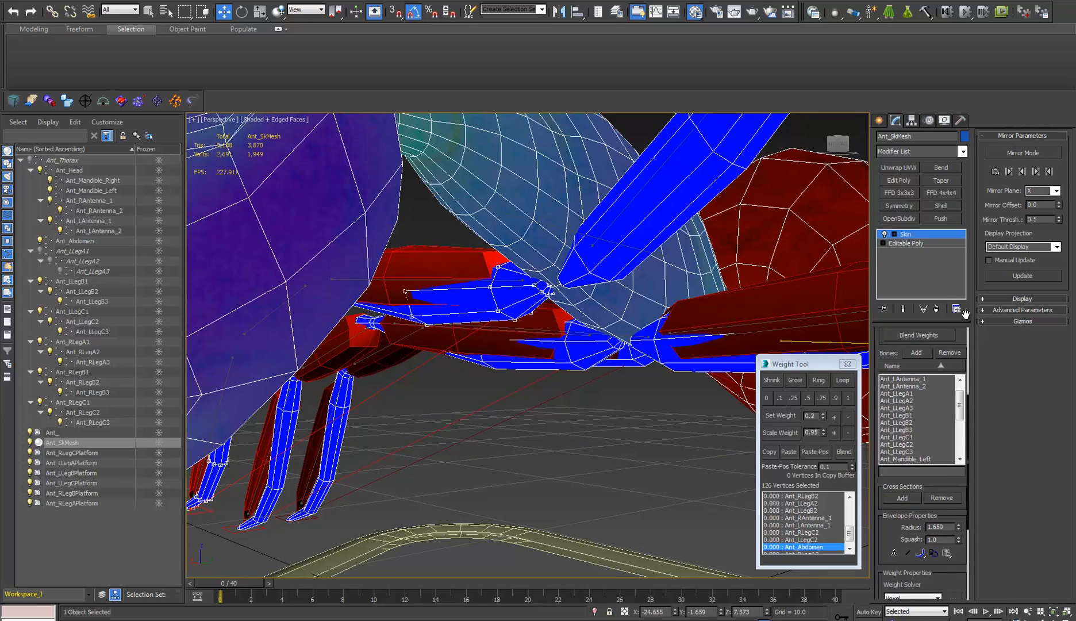
left_click(897, 393)
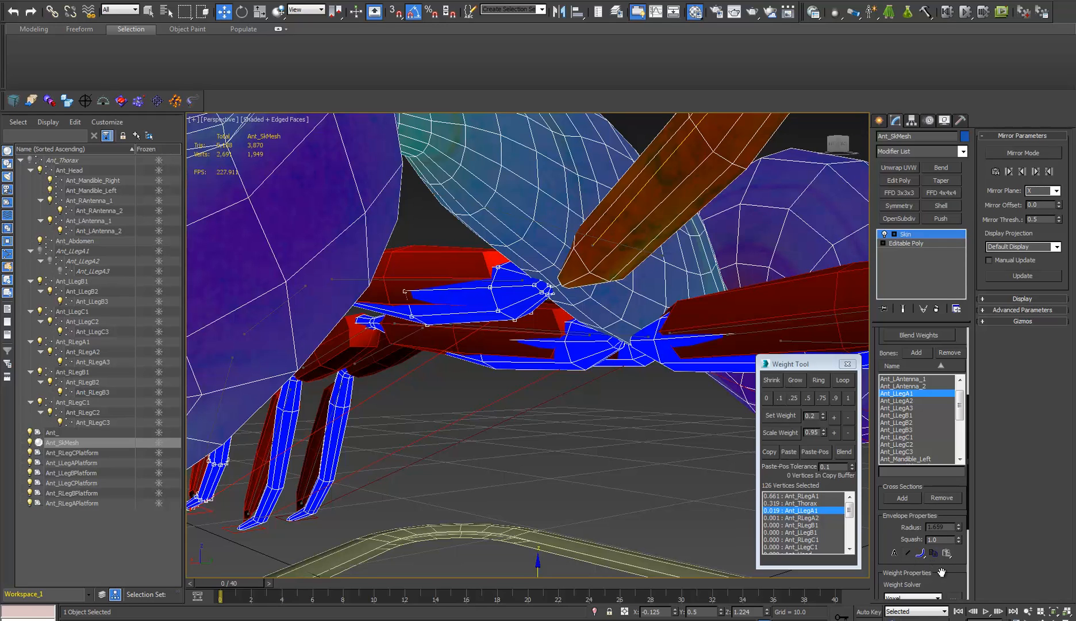
left_click_drag(945, 581, 945, 531)
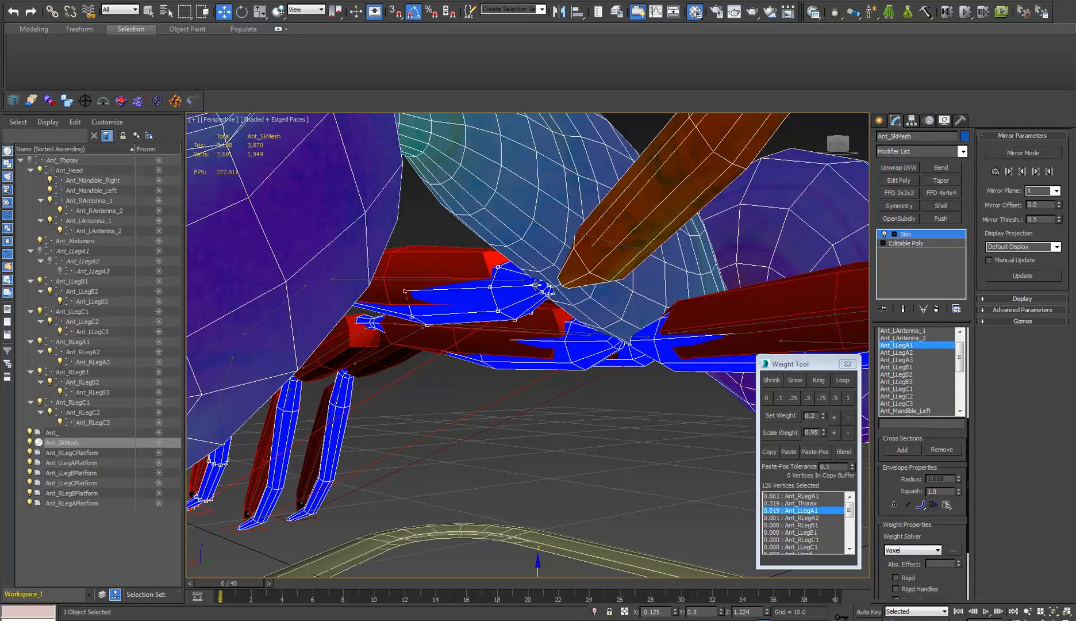
Turn off Select Element and select a single vertex on the front right leg to check its Ant_LLegA1 weight.
scroll(906, 475, "up", 5)
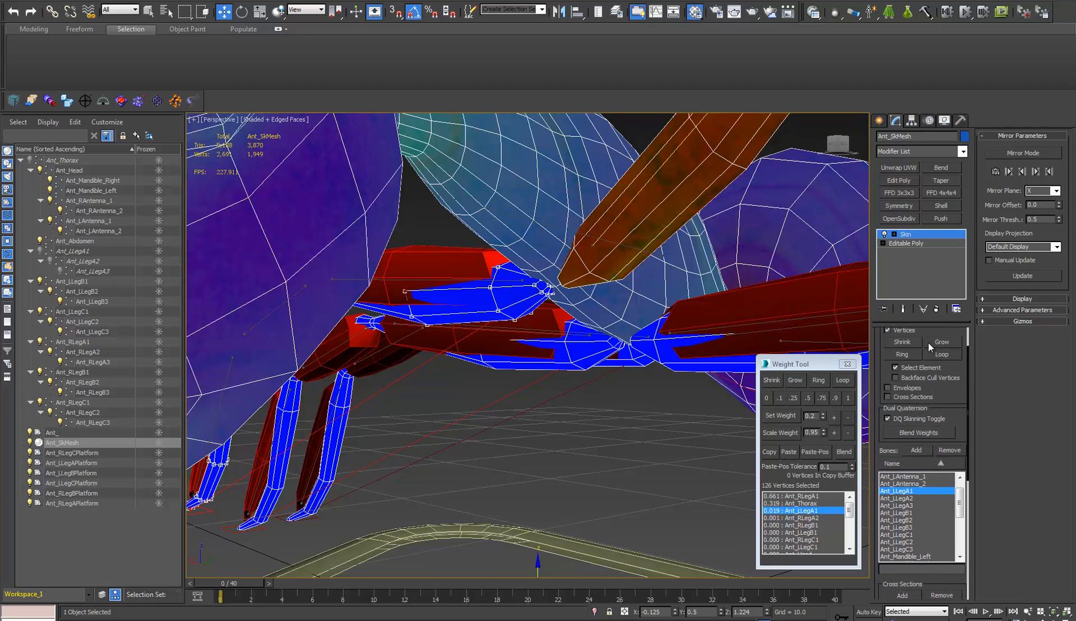
left_click(896, 368)
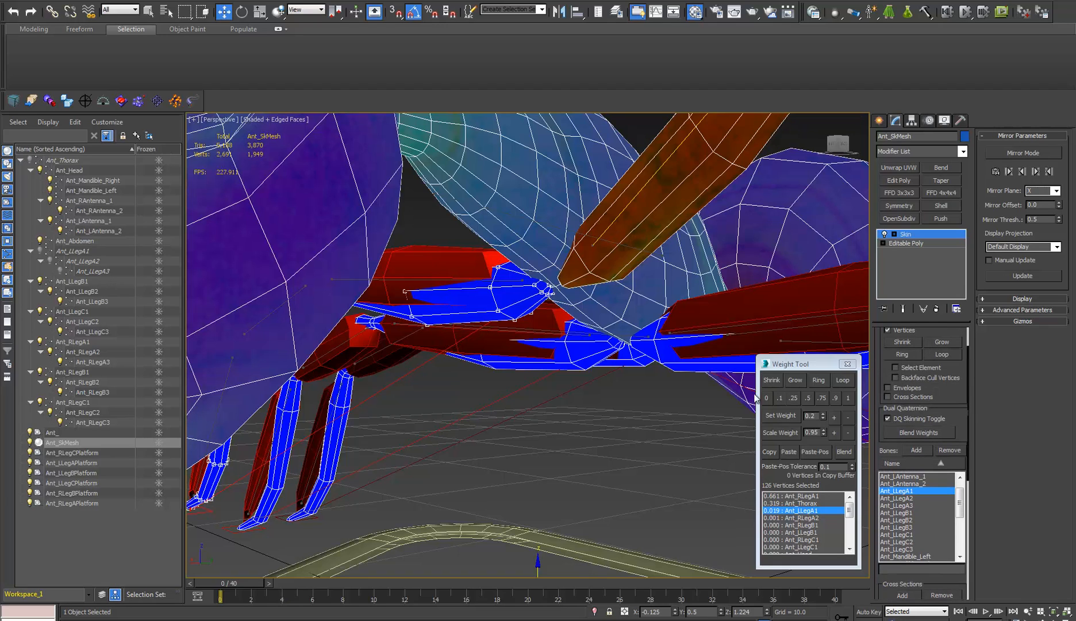
left_click(498, 311)
left_click_drag(970, 577, 964, 374)
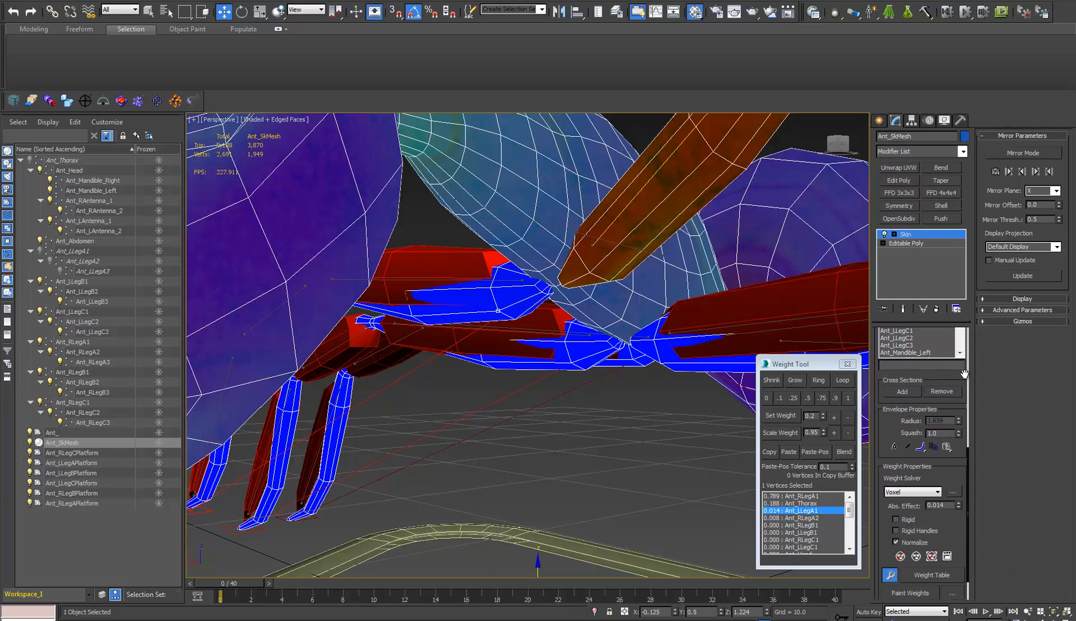
scroll(907, 392, "up", 7)
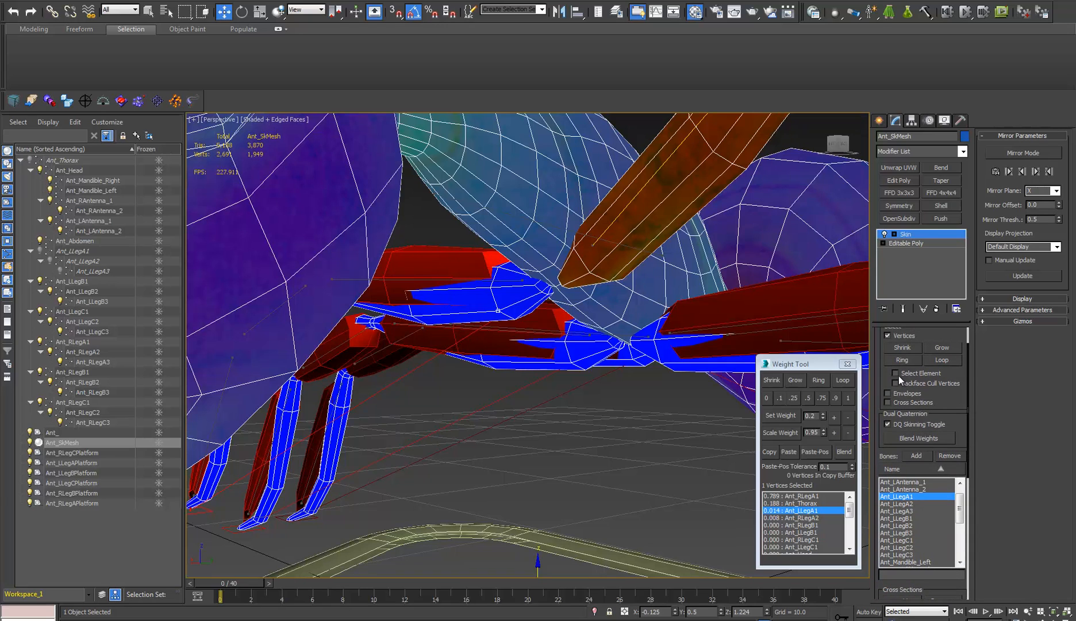
Enable Select Element, select the entire front right leg and set its Ant_LLegA1 weight to 0.
left_click(897, 374)
left_click(497, 311)
left_click(767, 398)
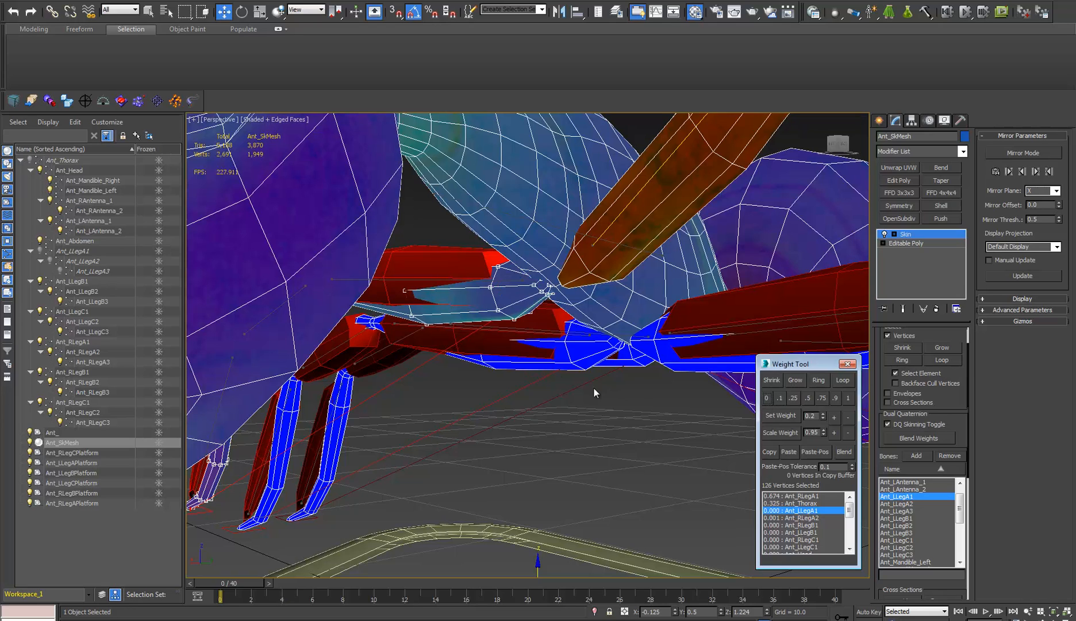
Select the entire middle right leg and set its Ant_LLegB1 weight to 0.
left_click(571, 363)
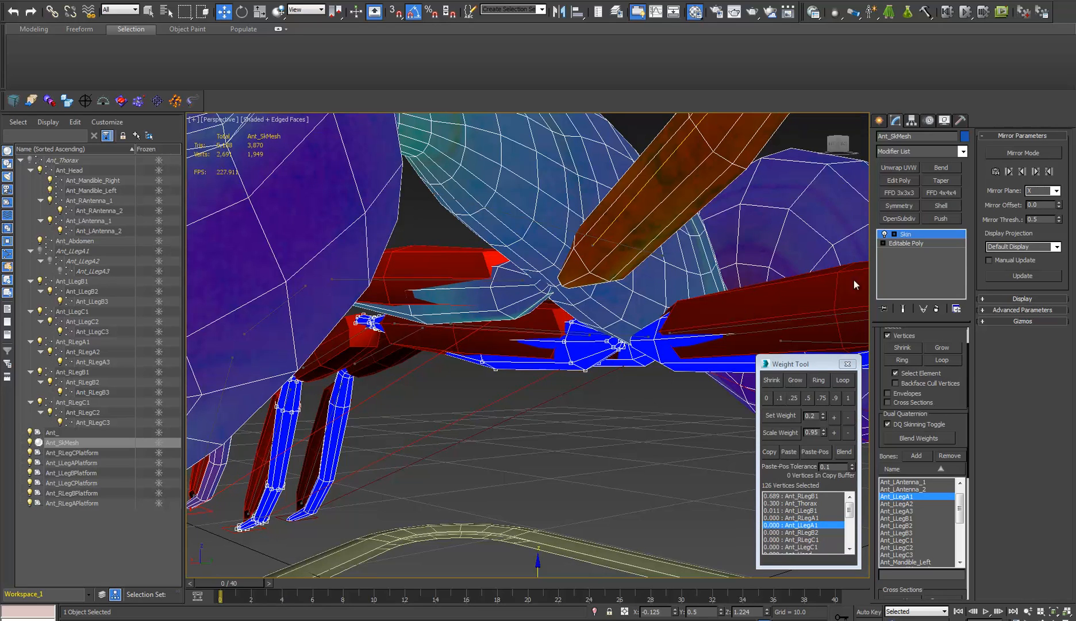
left_click(907, 518)
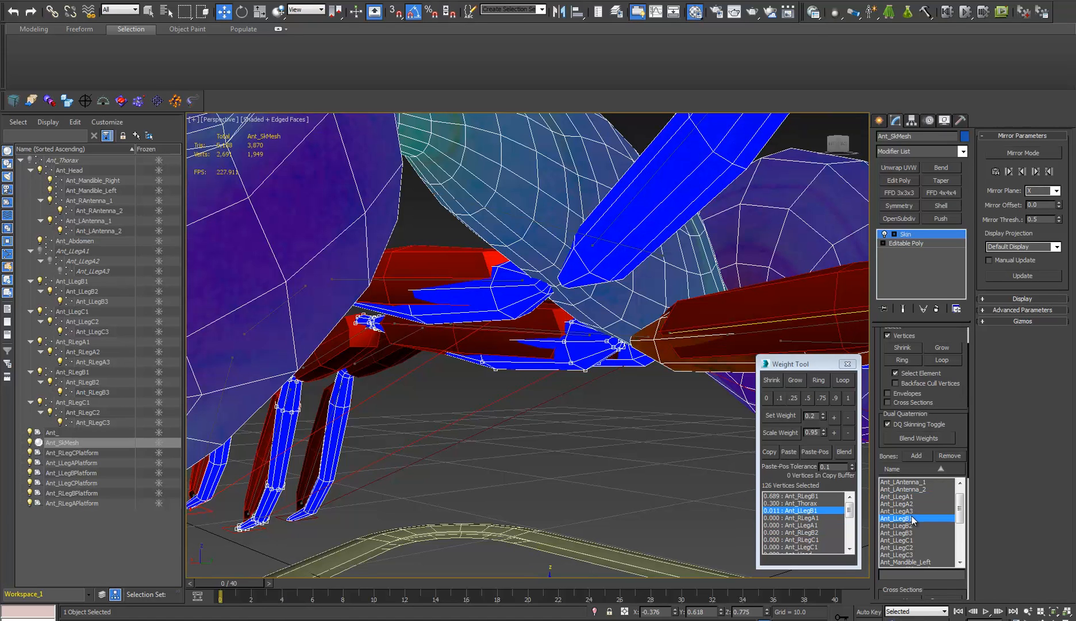
middle_click_drag(650, 360, 651, 330, "alt")
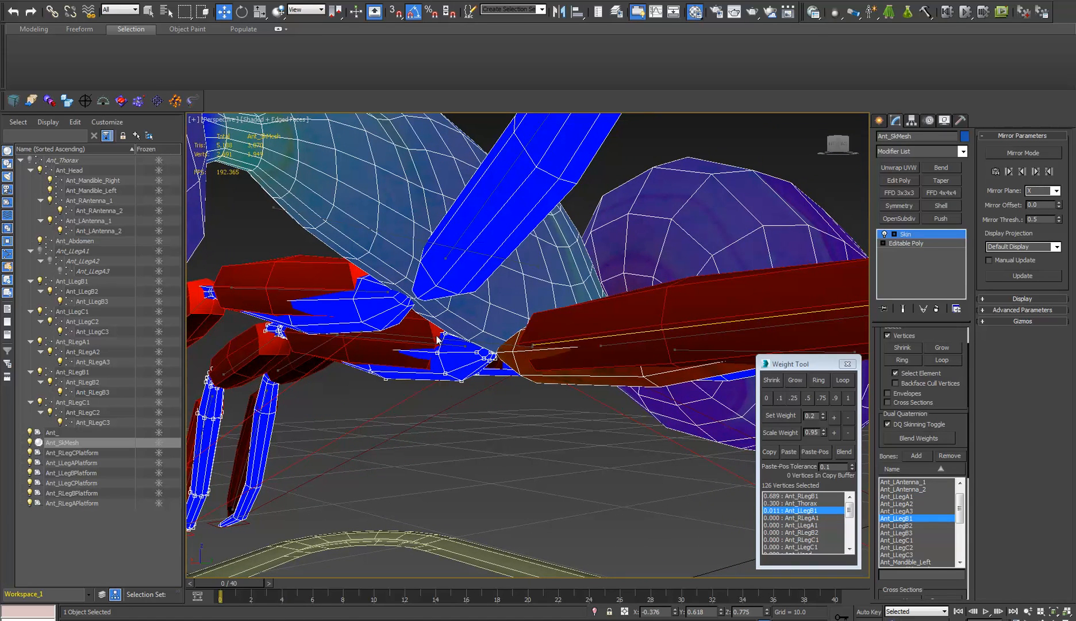
left_click(768, 398)
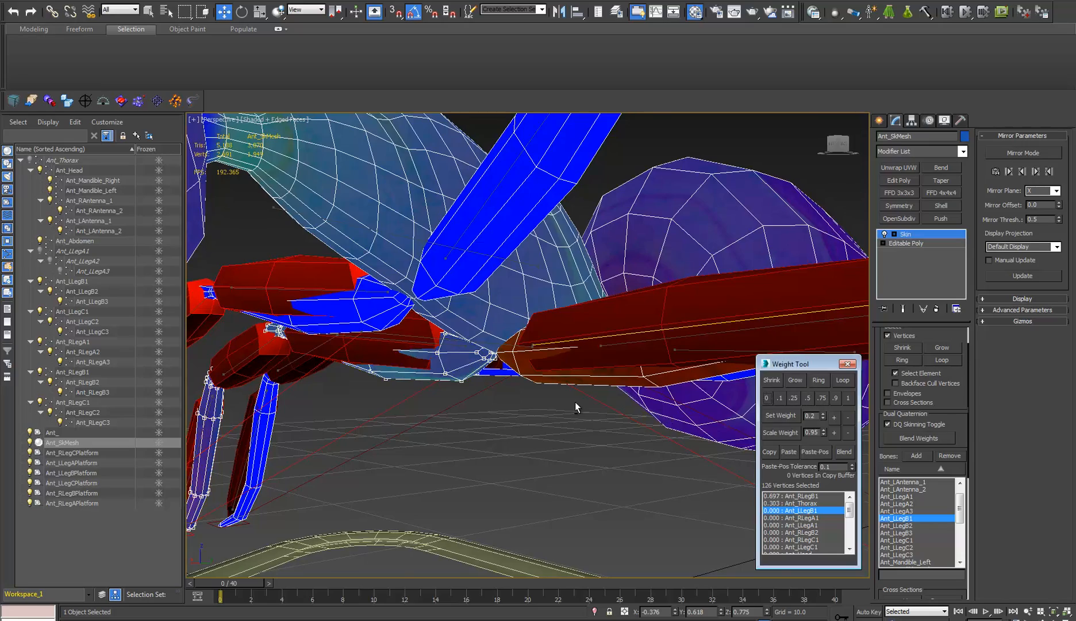
Select the entire rear right leg and set its Ant_LLegC1 weight to 0.
middle_click_drag(575, 401, 728, 435, "alt")
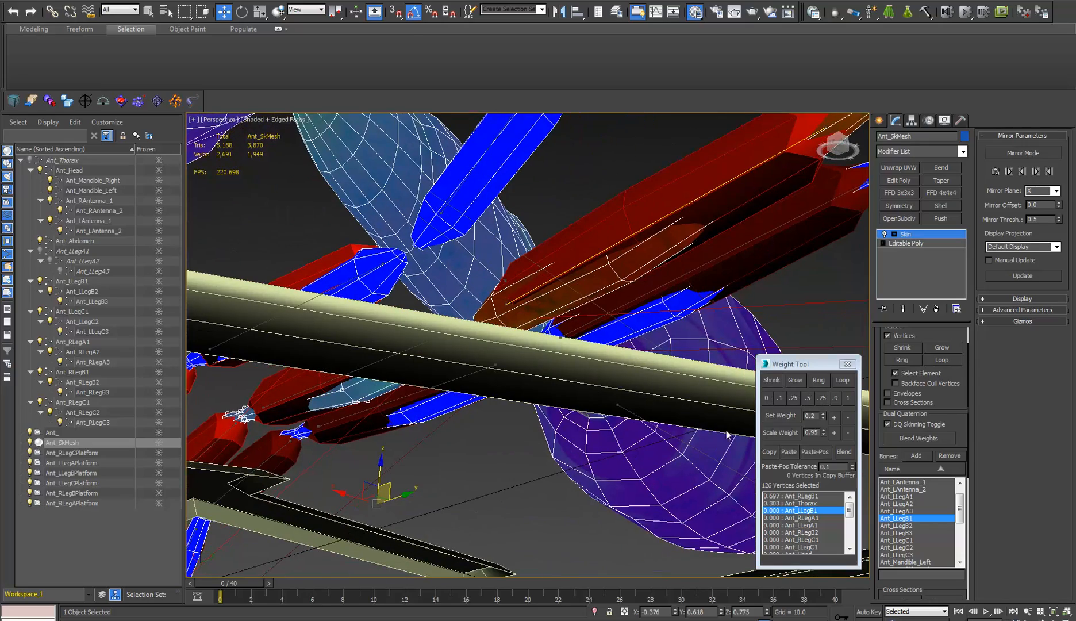
left_click(902, 540)
middle_click_drag(528, 414, 528, 334, "alt")
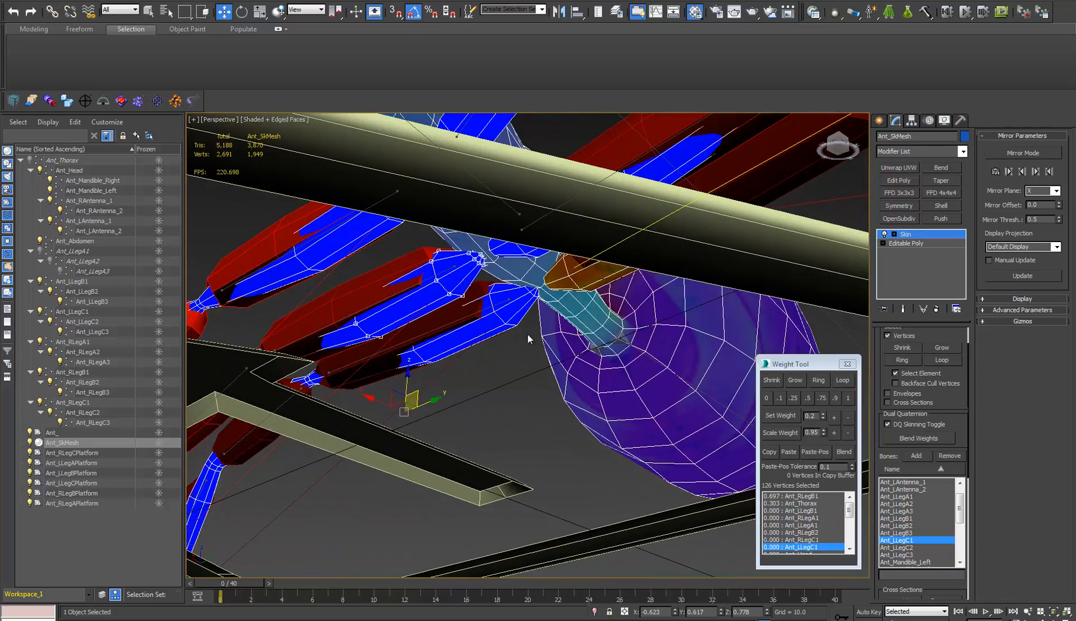
left_click(534, 296)
left_click(766, 396)
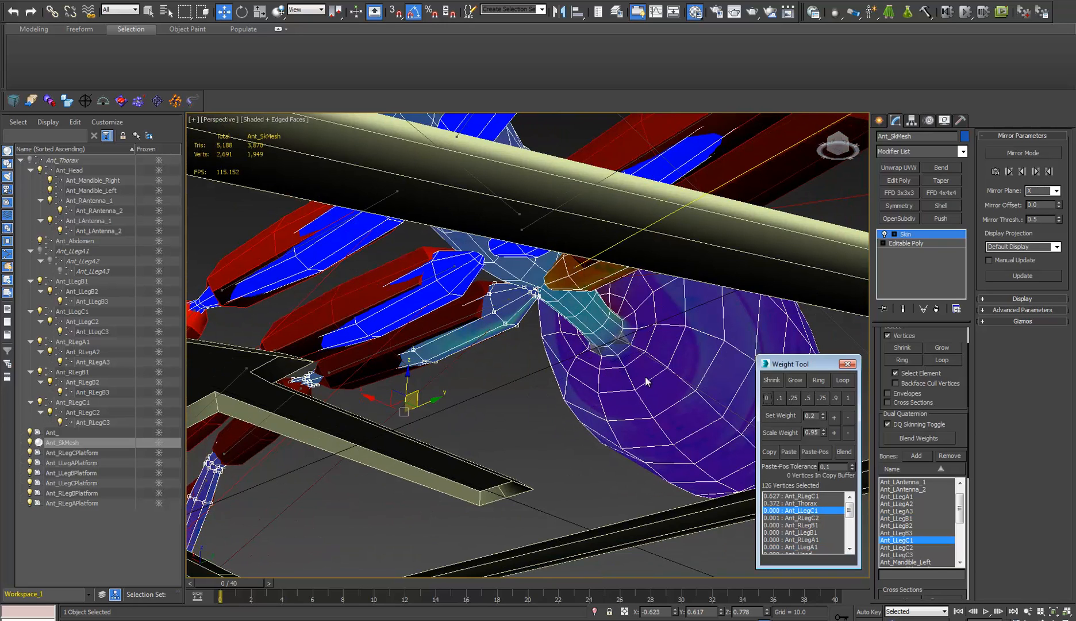
Select the entire raised front left leg and set its Ant_RLegA1 weight to 0.
left_click_drag(959, 513, 958, 545)
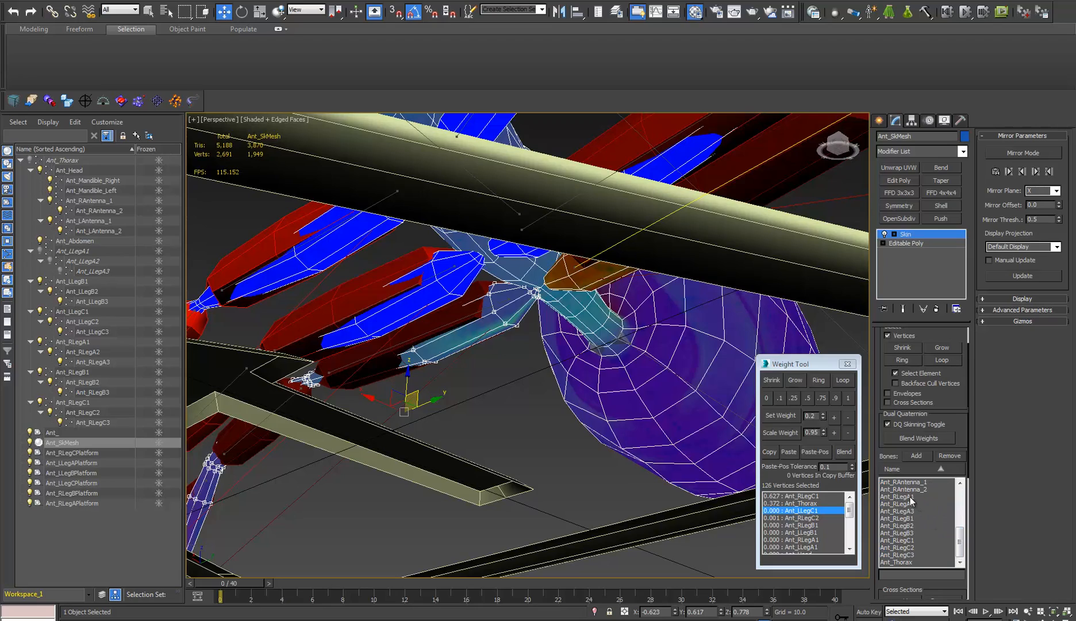
left_click(910, 497)
middle_click_drag(569, 357, 516, 302, "alt")
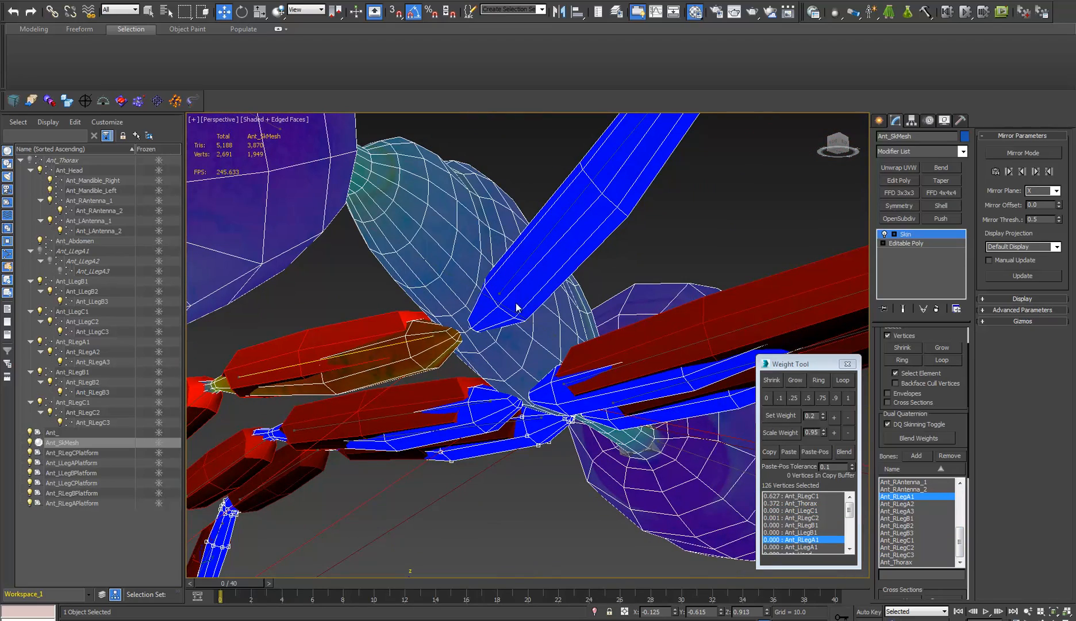
left_click(499, 306)
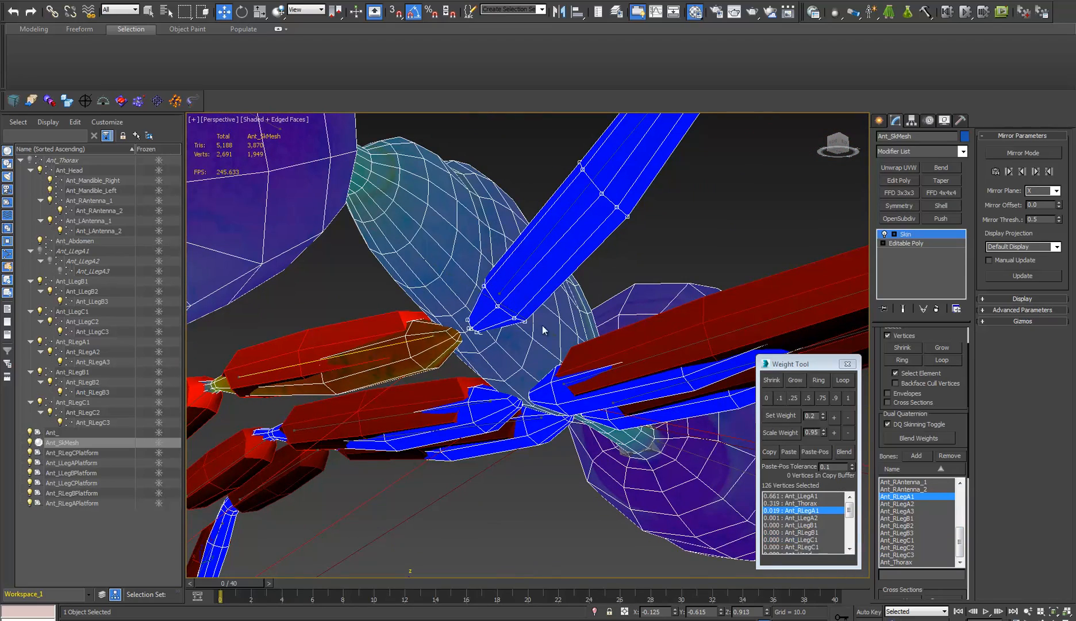
left_click(771, 397)
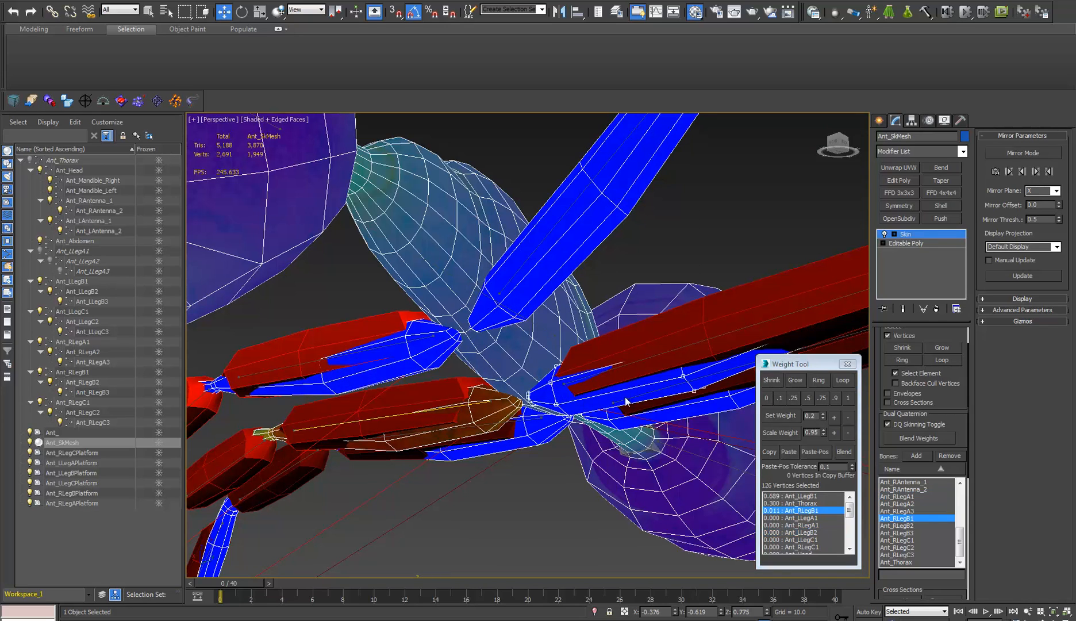
Set the Ant_RLegB1 weight to 0 on the middle left leg and the Ant_RLegC1 weight to 0 on the rear left leg.
left_click(769, 399)
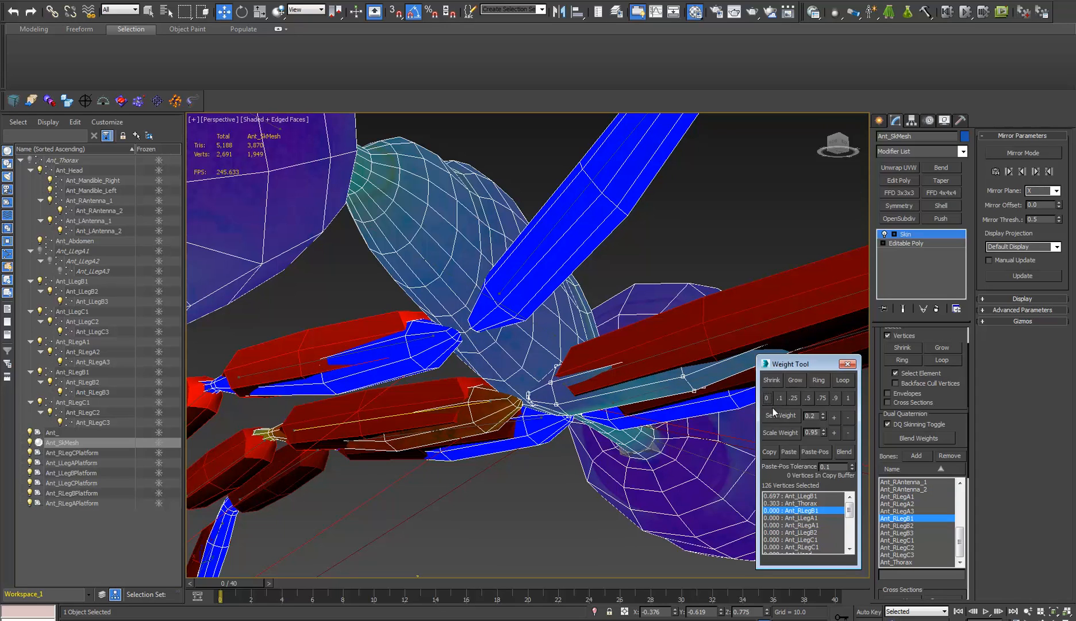
left_click(906, 539)
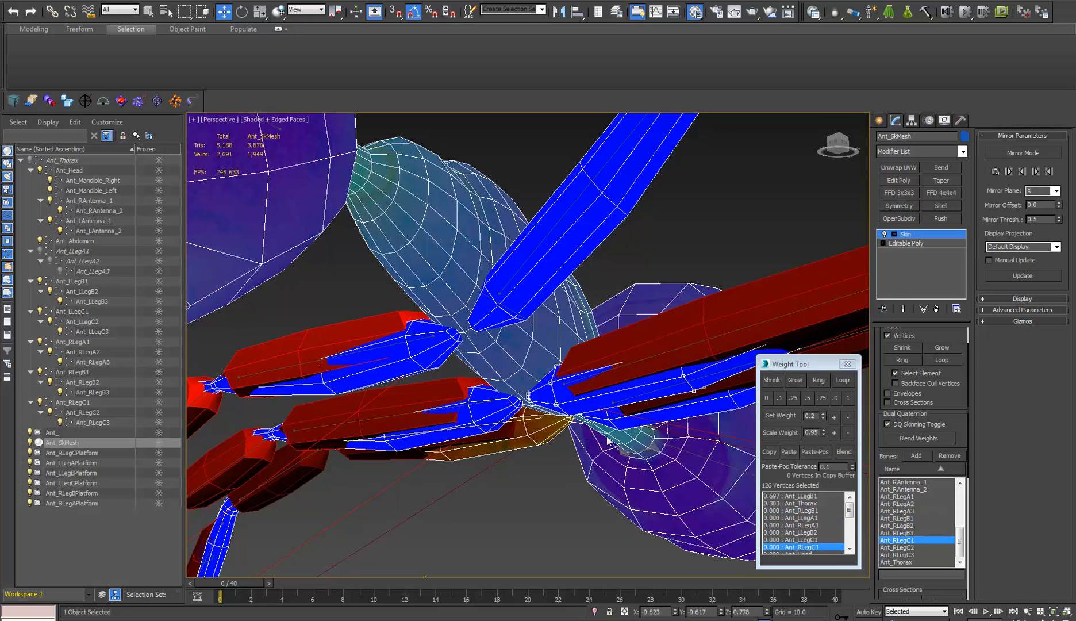
left_click(769, 401)
middle_click_drag(678, 403, 935, 283, "alt")
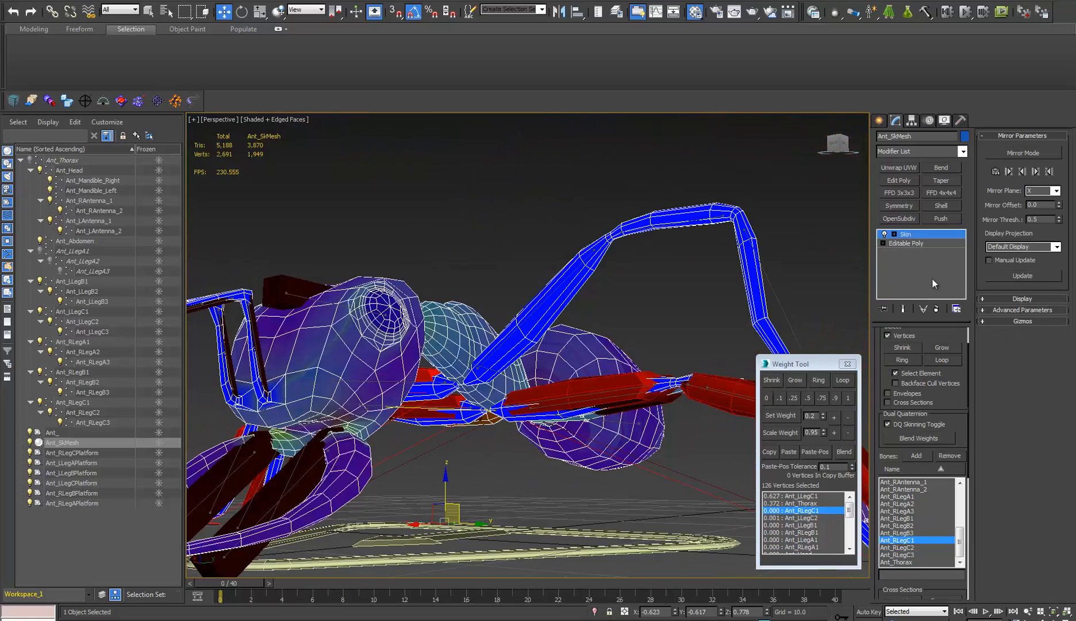
Leave envelope editing, select the Ant_LLegAPlatform helper and raise it to test the front left leg's deformation.
left_click(913, 236)
middle_click_drag(678, 293, 637, 328, "alt")
left_click(559, 286)
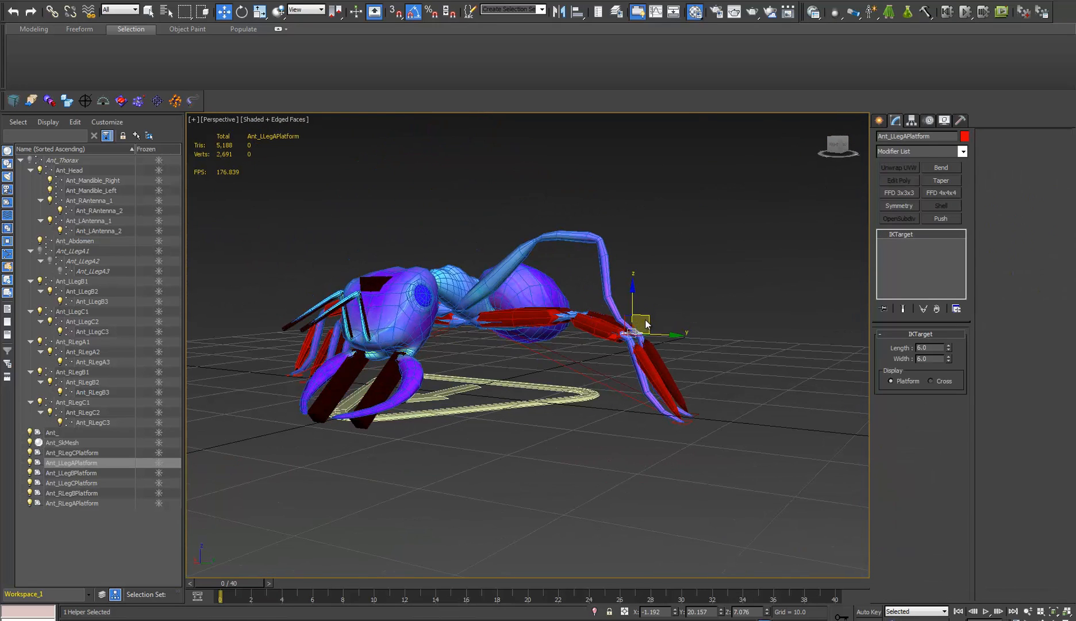
left_click_drag(648, 319, 619, 253)
mouse_move(656, 209)
left_mouse_down()
mouse_move(627, 184)
mouse_move(624, 210)
mouse_move(587, 162)
mouse_move(666, 219)
left_mouse_up()
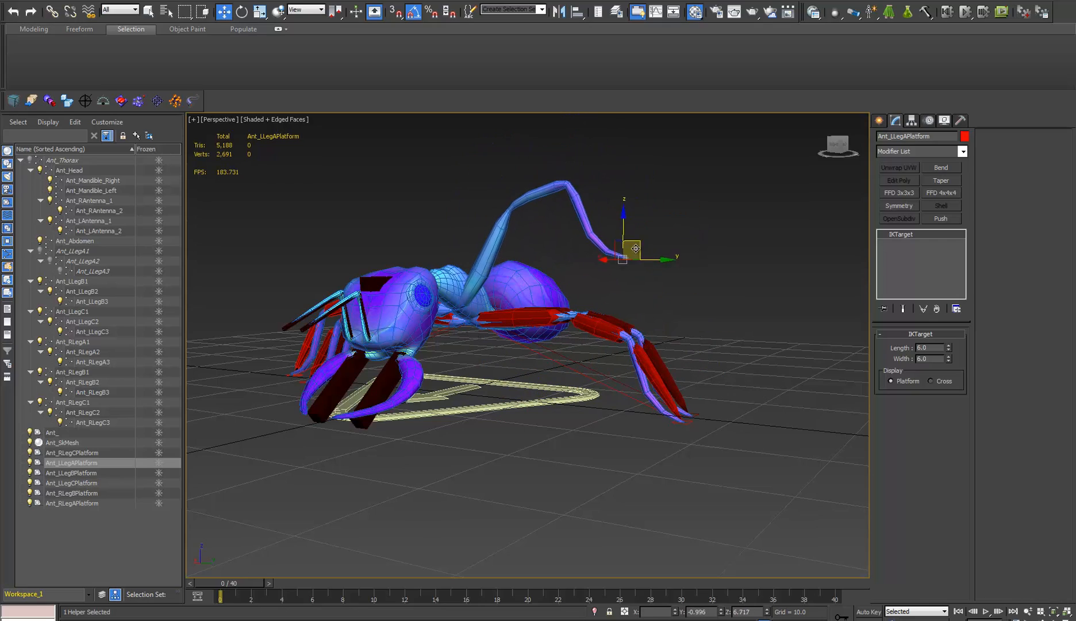
Move the Ant_LLegAPlatform helper down and outward to test the front left leg in a lower pose.
middle_click_drag(551, 287, 643, 283, "alt")
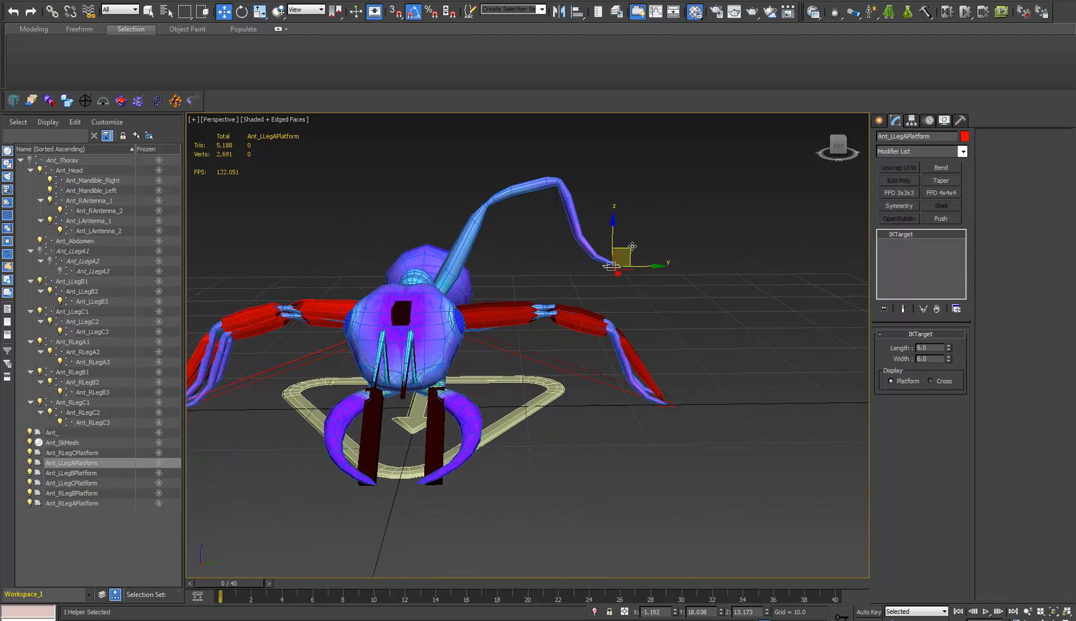
left_click_drag(627, 263, 664, 304)
left_click(663, 304)
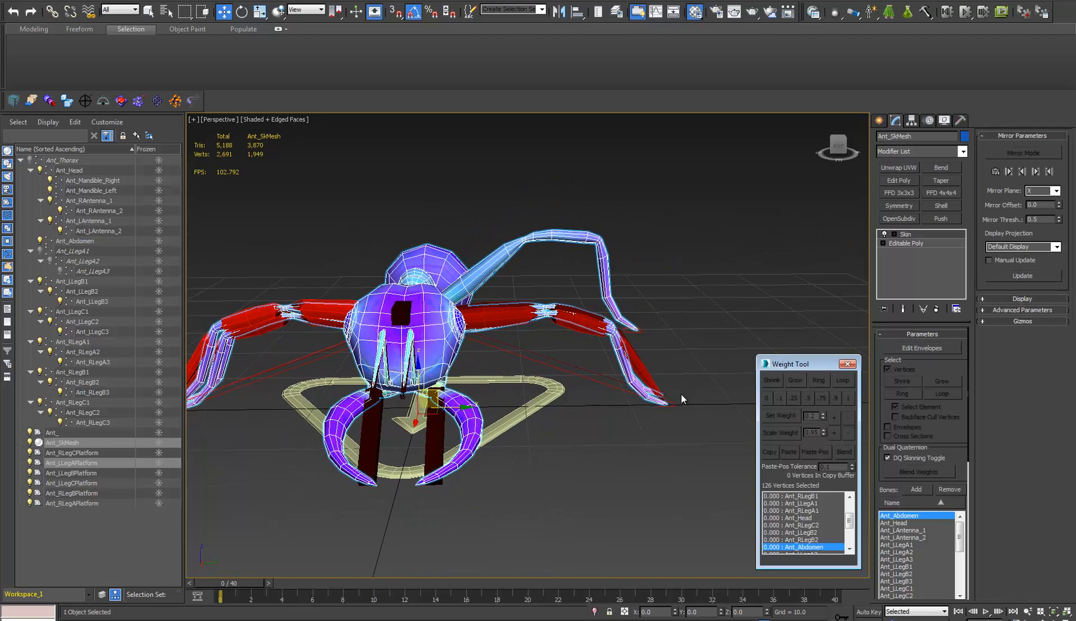
Bring the Ant_LLegBPlatform and Ant_LLegCPlatform helpers up beside Ant_LLegAPlatform, and raise all three together.
middle_click_drag(681, 395, 683, 386, "alt")
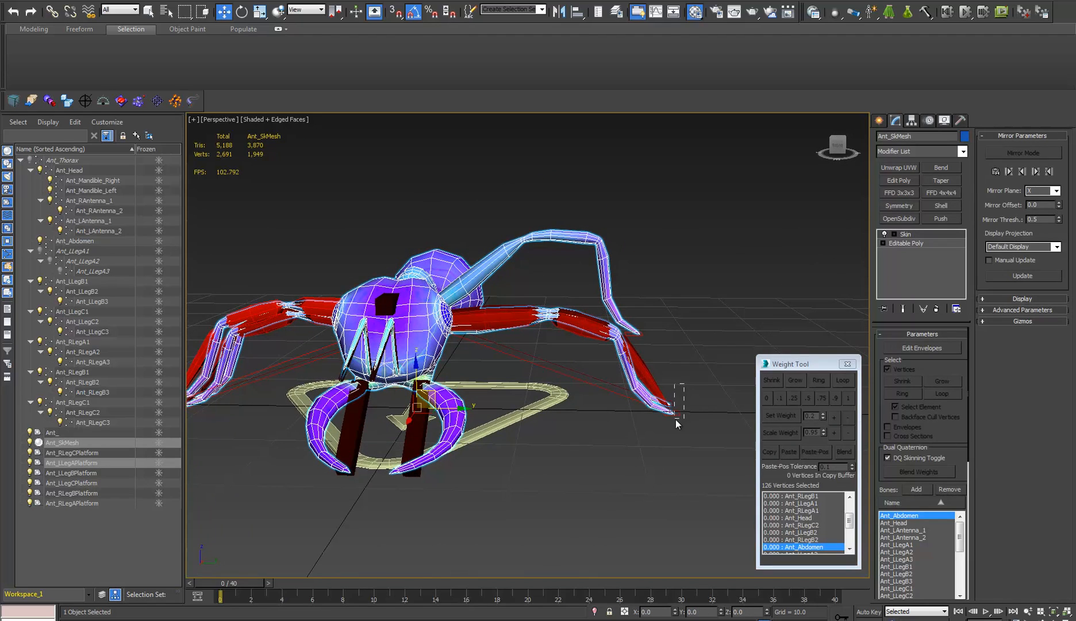
left_click_drag(675, 418, 663, 322)
left_click(673, 408, "ctrl")
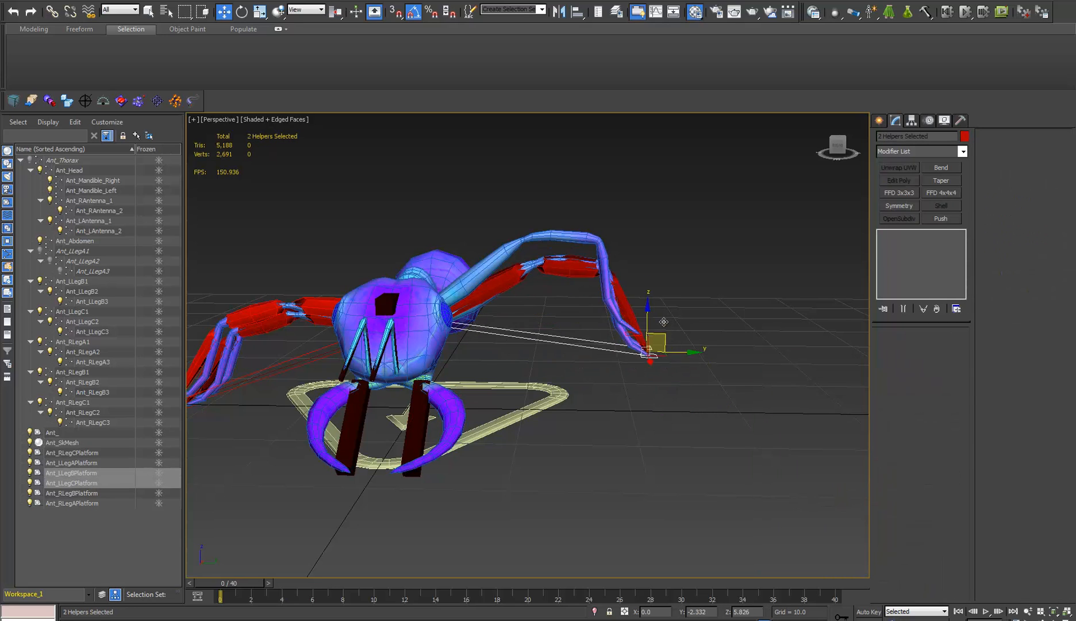
mouse_move(650, 335)
middle_mouse_down("alt")
mouse_move(631, 352)
mouse_move(649, 338)
middle_mouse_up("alt")
left_click(637, 343, "ctrl")
left_click_drag(649, 317, 538, 256)
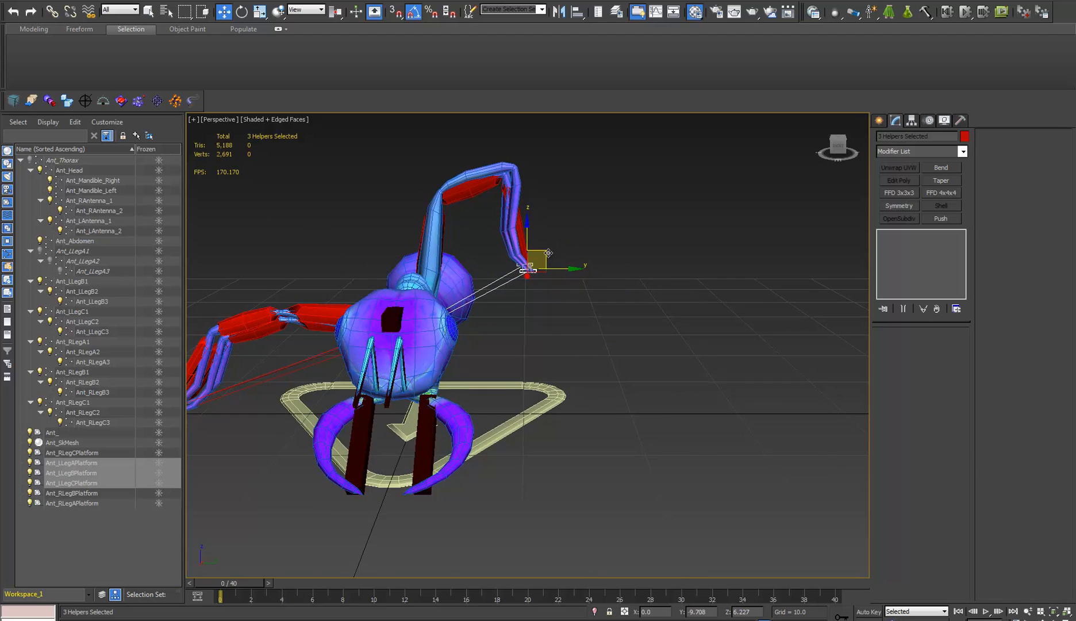
Examine from several angles how the mesh deforms where the posed left legs join the thorax.
middle_click_drag(537, 256, 529, 378, "alt")
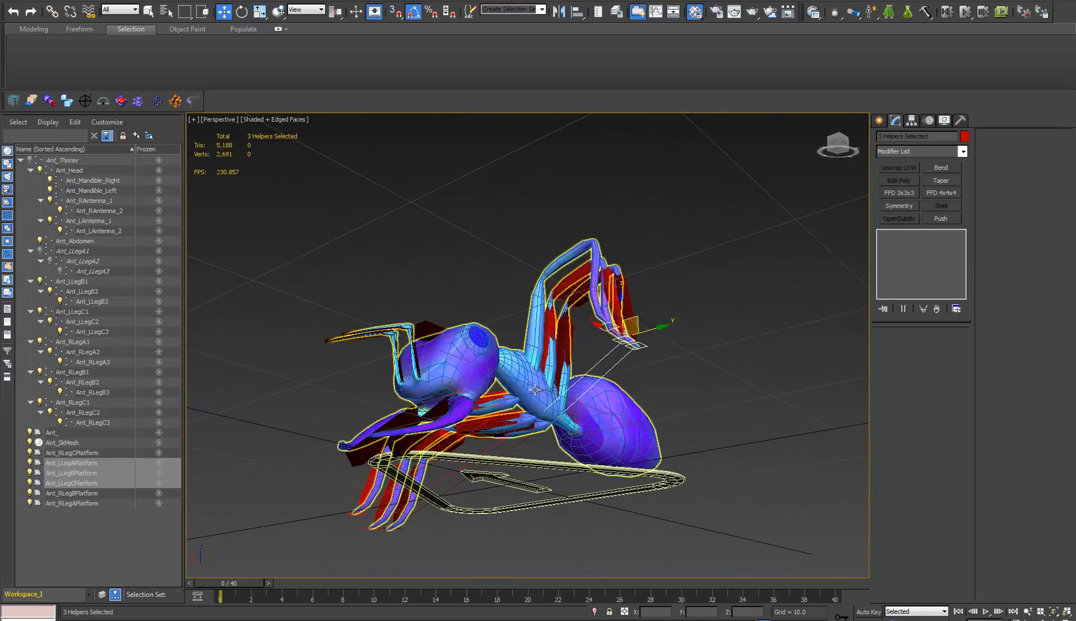
scroll(529, 378, "up", 6)
scroll(530, 341, "down", 4)
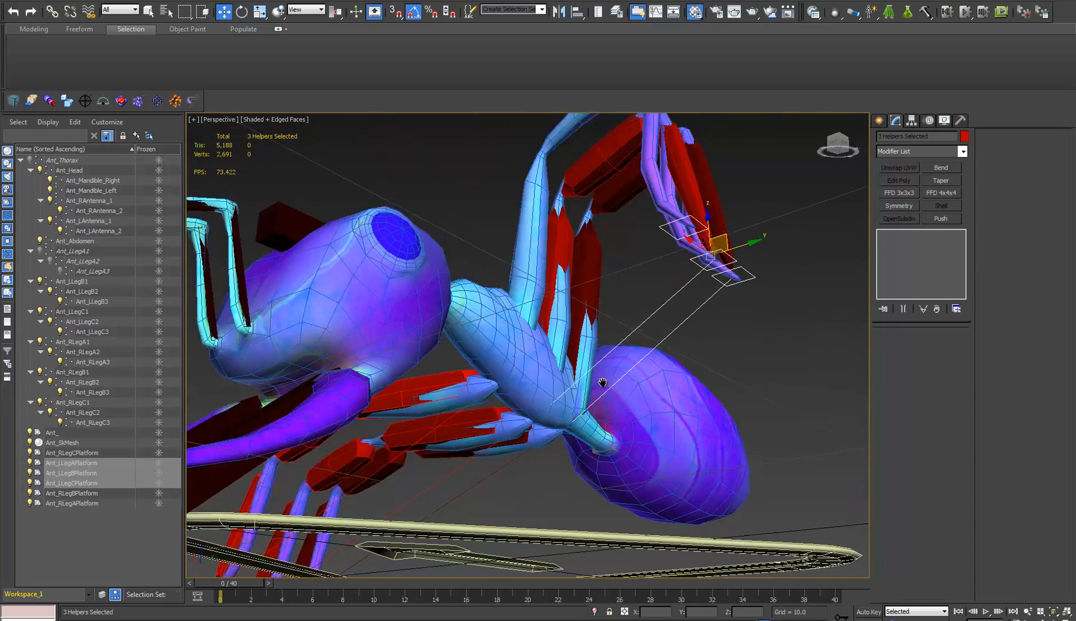
scroll(575, 368, "down", 5)
middle_click_drag(580, 417, 567, 405, "alt")
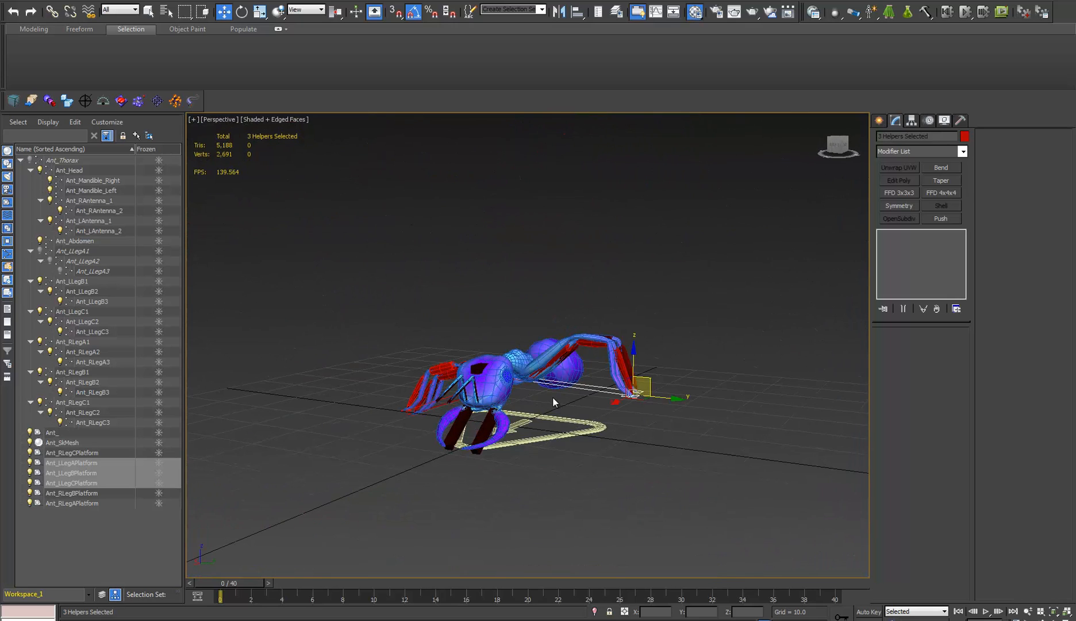
scroll(546, 385, "up", 4)
scroll(540, 377, "up", 5)
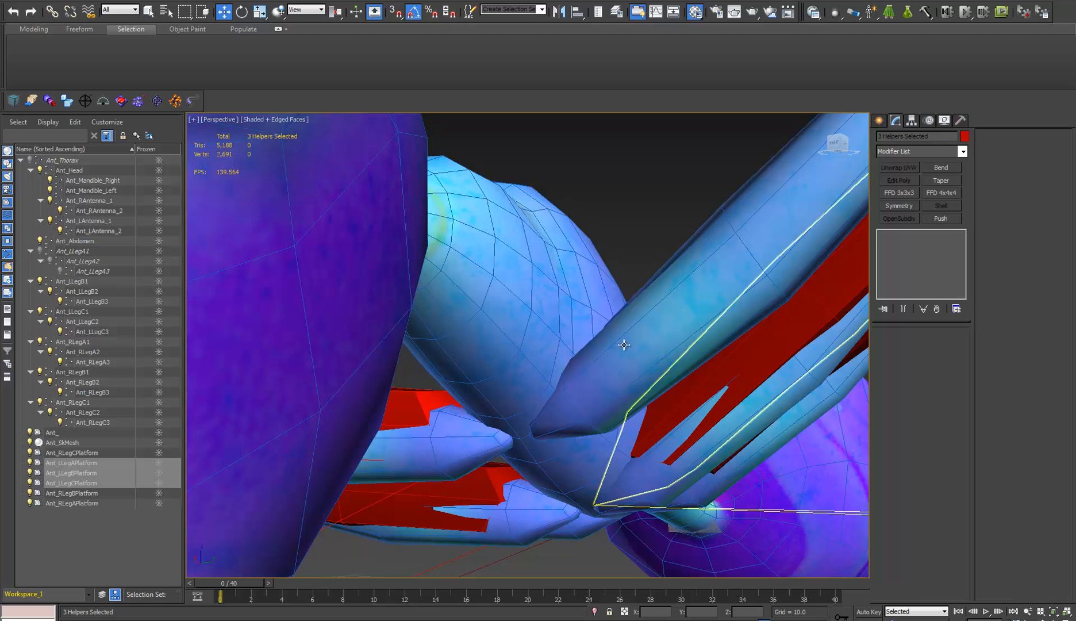
middle_click_drag(637, 371, 669, 401, "alt")
scroll(670, 400, "down", 5)
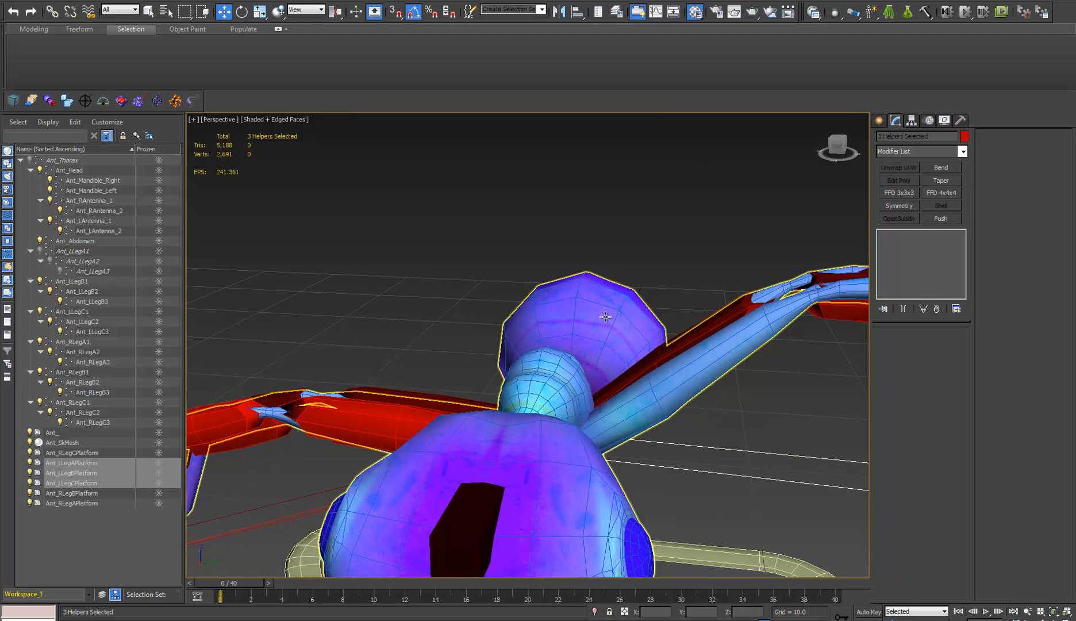
scroll(611, 406, "down", 5)
middle_click_drag(618, 436, 594, 374, "alt")
scroll(594, 375, "up", 4)
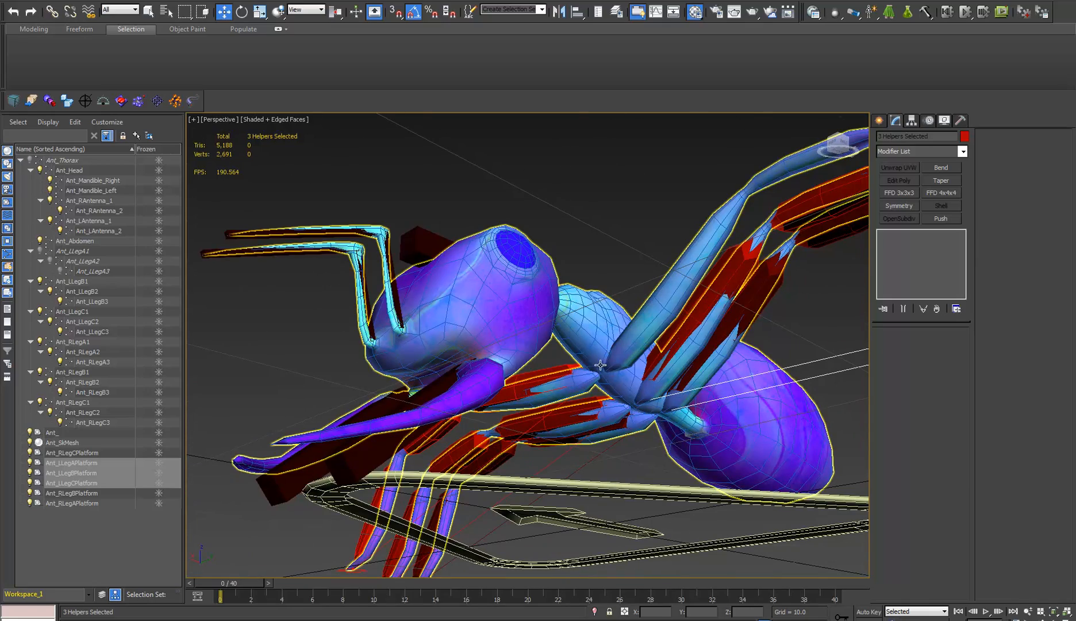
middle_click_drag(652, 380, 589, 402, "alt")
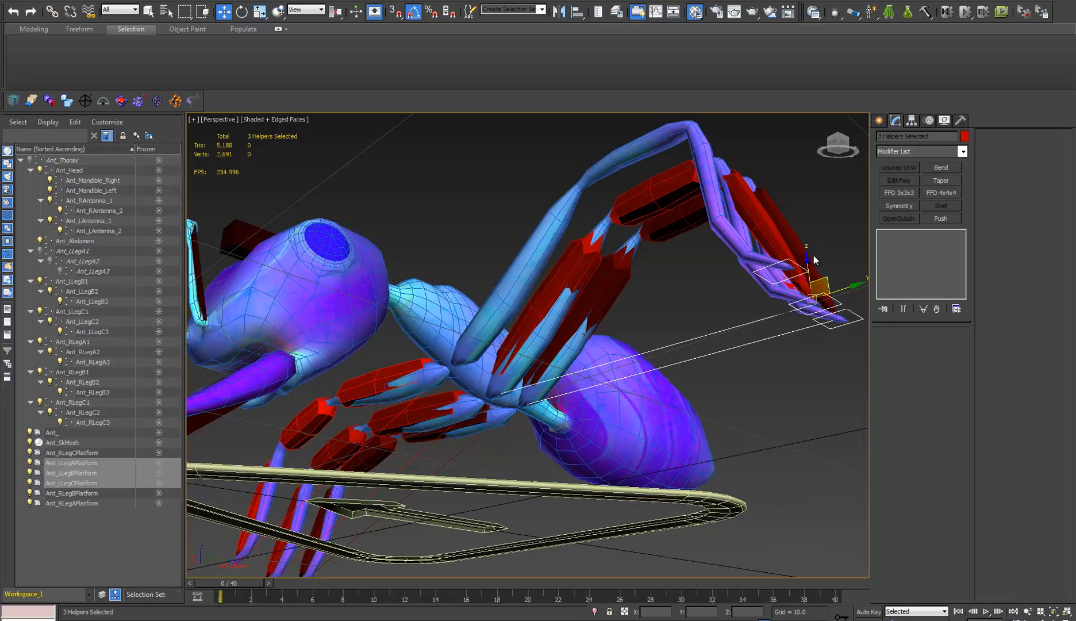
Select the middle left leg bones Ant_LLegB1, Ant_LLegB2 and Ant_LLegB3 in turn to inspect the bone chain.
middle_click_drag(706, 307, 511, 236, "alt")
middle_click_drag(425, 198, 481, 216)
left_click(509, 204)
left_click(625, 276, "ctrl")
middle_click_drag(625, 276, 566, 313, "alt")
left_click(460, 238)
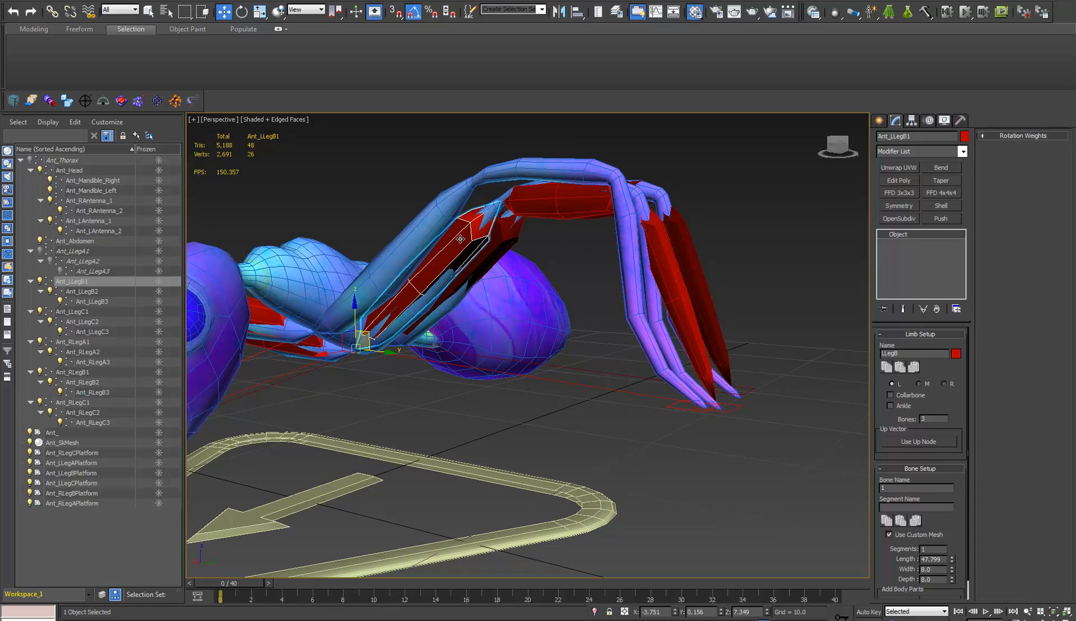
left_click(578, 207)
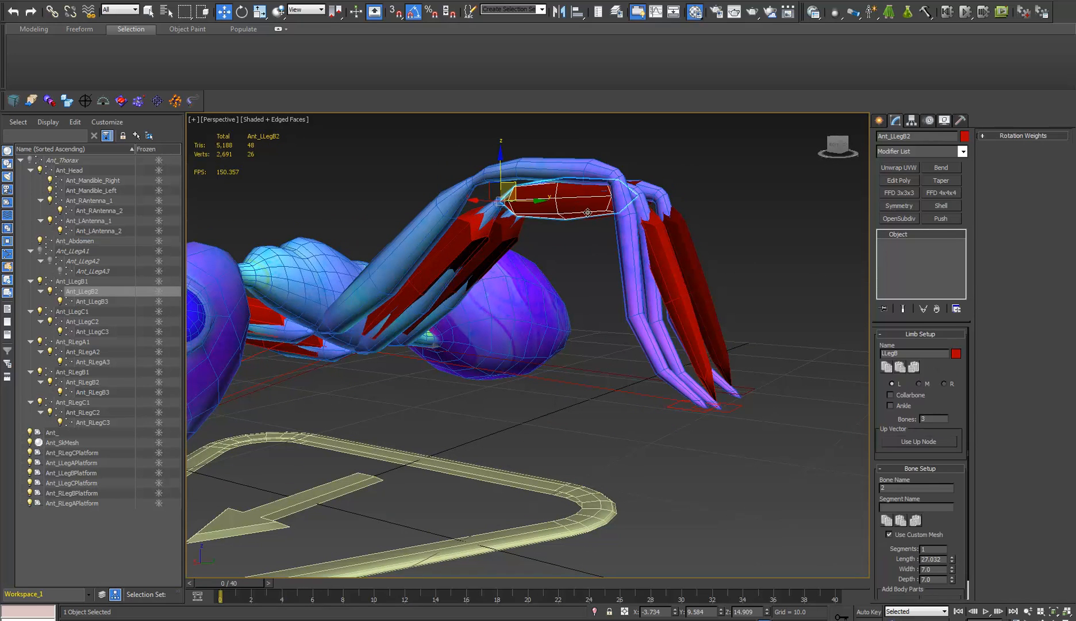
left_click(662, 279)
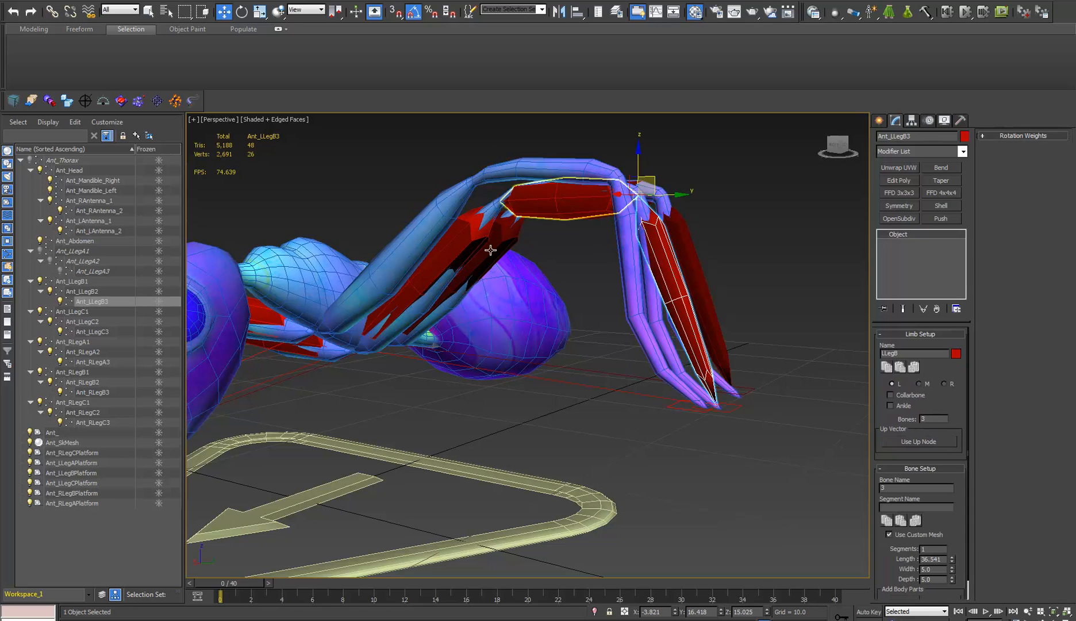
left_click(469, 259)
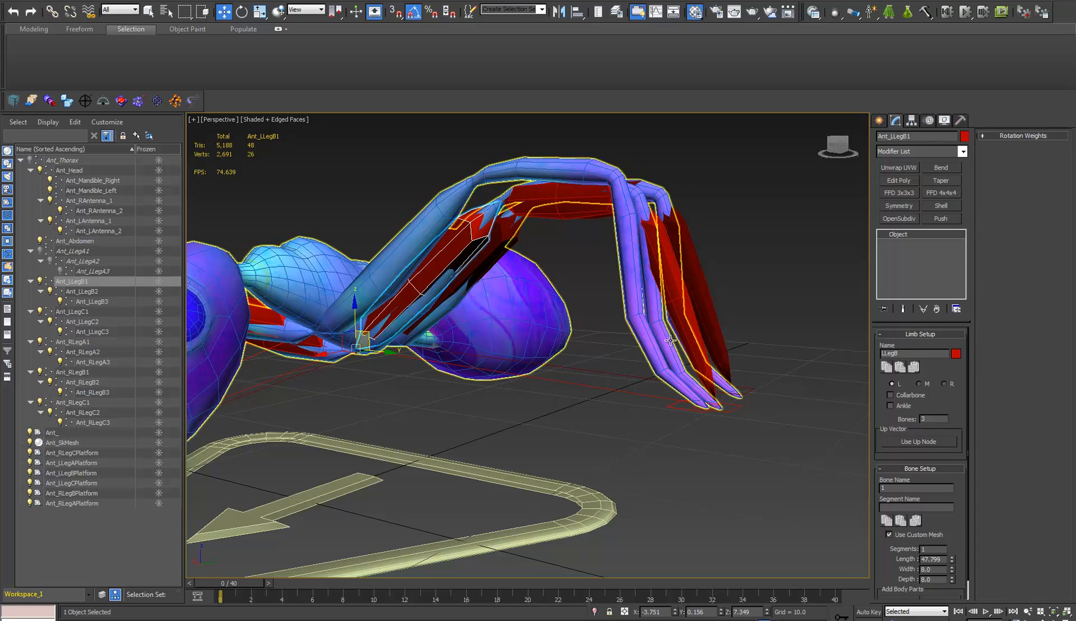
Try moving the Ant_LLegBPlatform helper to see how the middle left leg's bones follow it.
left_click(735, 409)
left_click(710, 357)
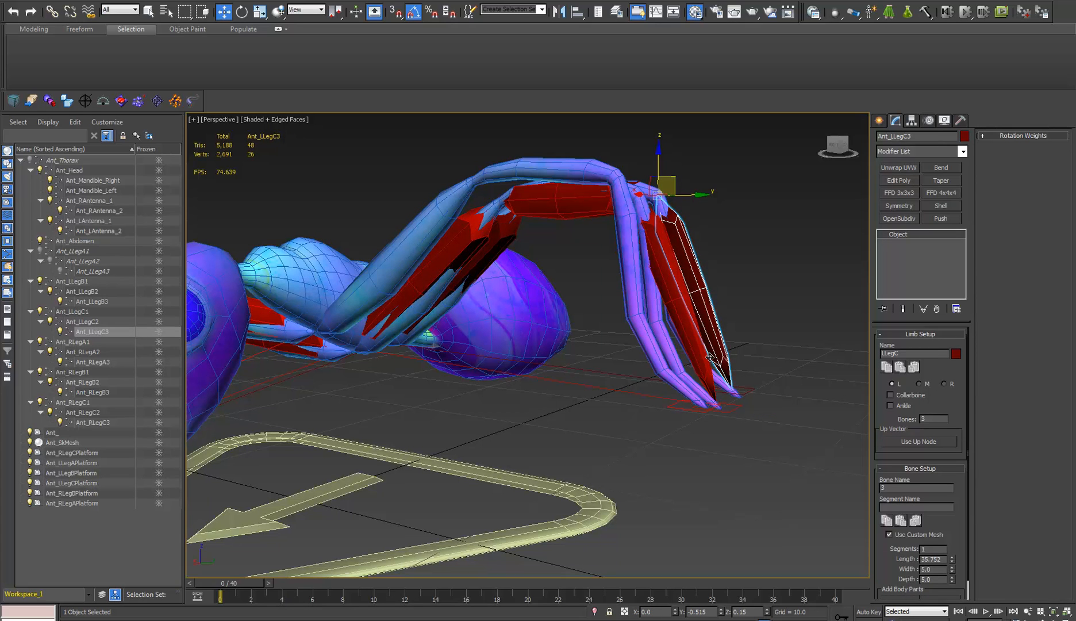
left_click(729, 409)
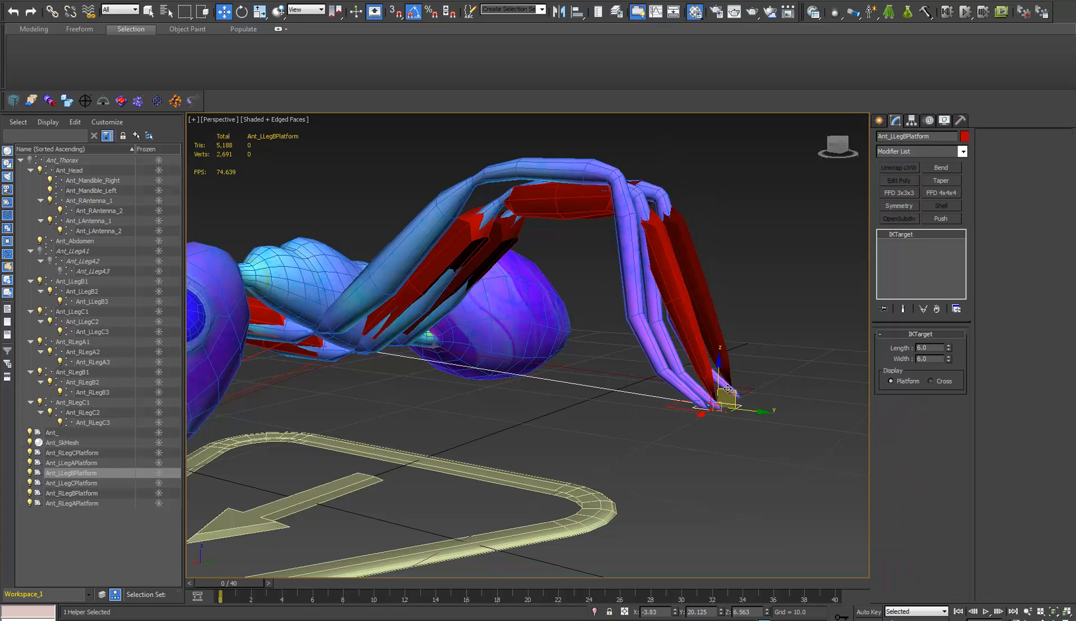
left_click_drag(730, 392, 660, 368)
key("ctrl+z")
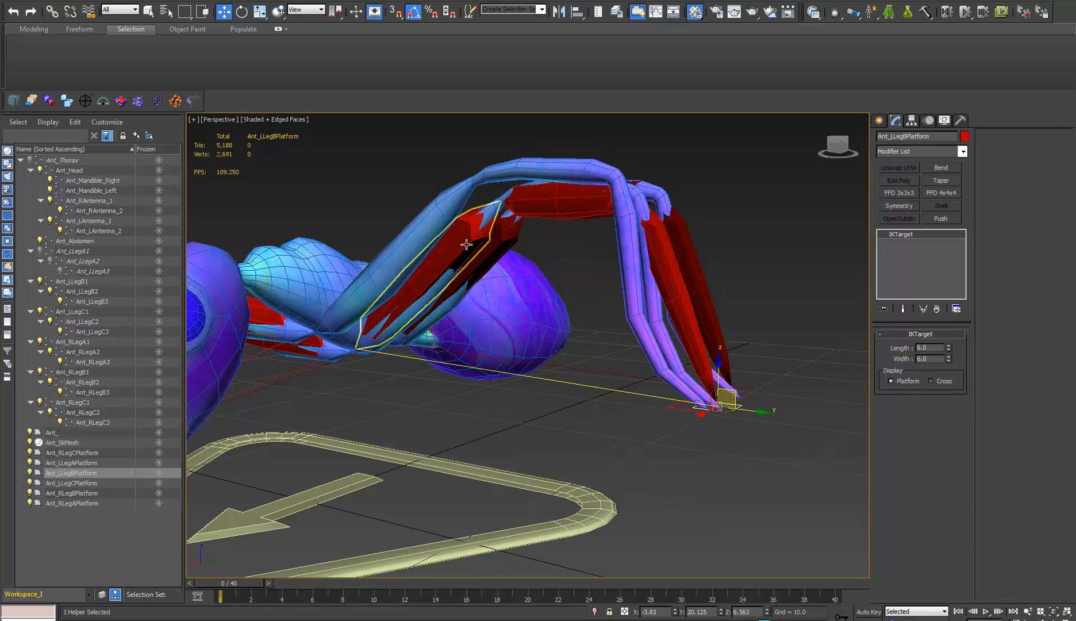
Lock the Ant_LLegB1 bone's rotation on the X, Y and Z axes.
left_click(463, 242)
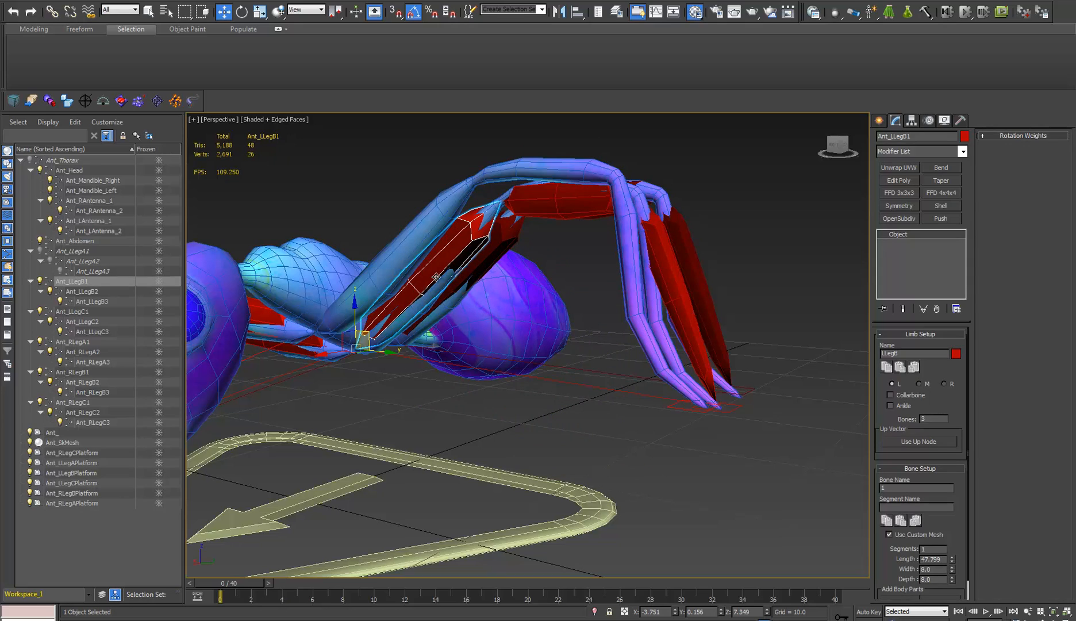
left_click(912, 122)
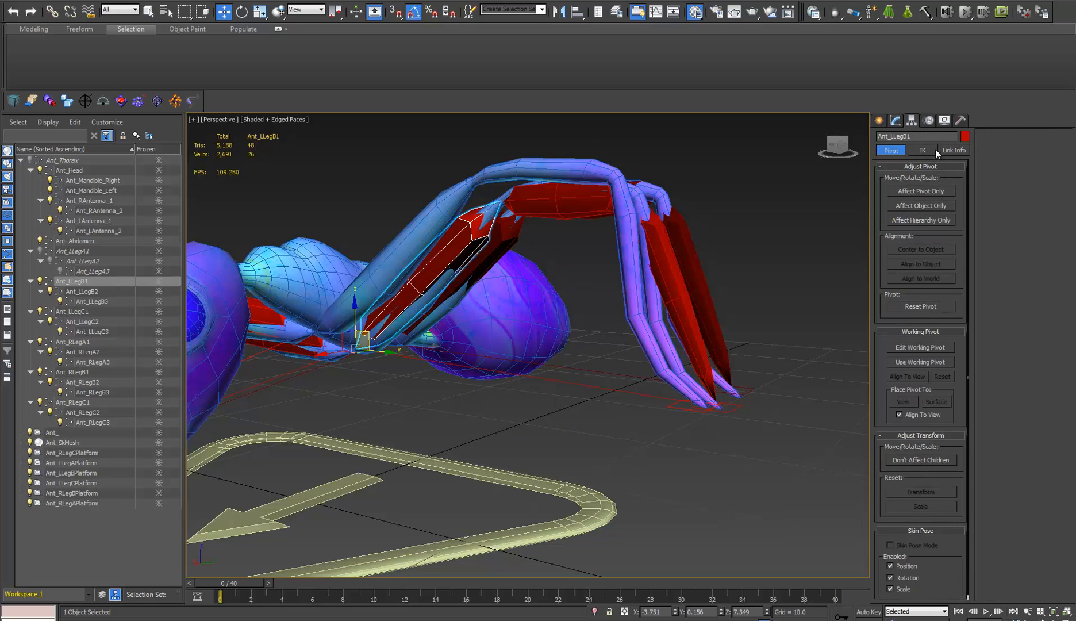
left_click(956, 150)
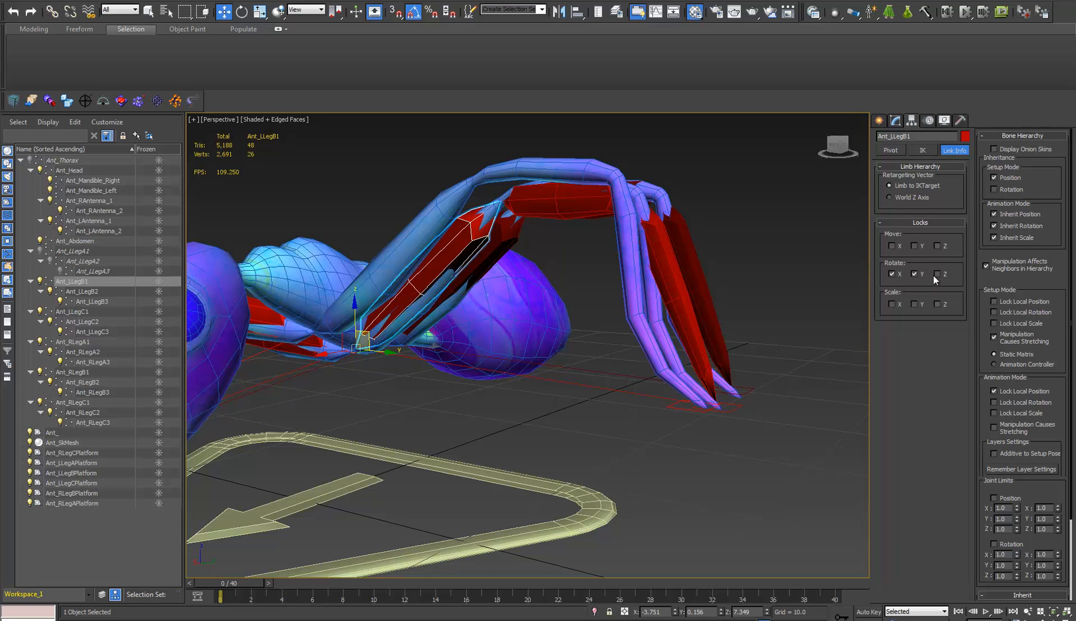
middle_click_drag(714, 405, 735, 482, "alt")
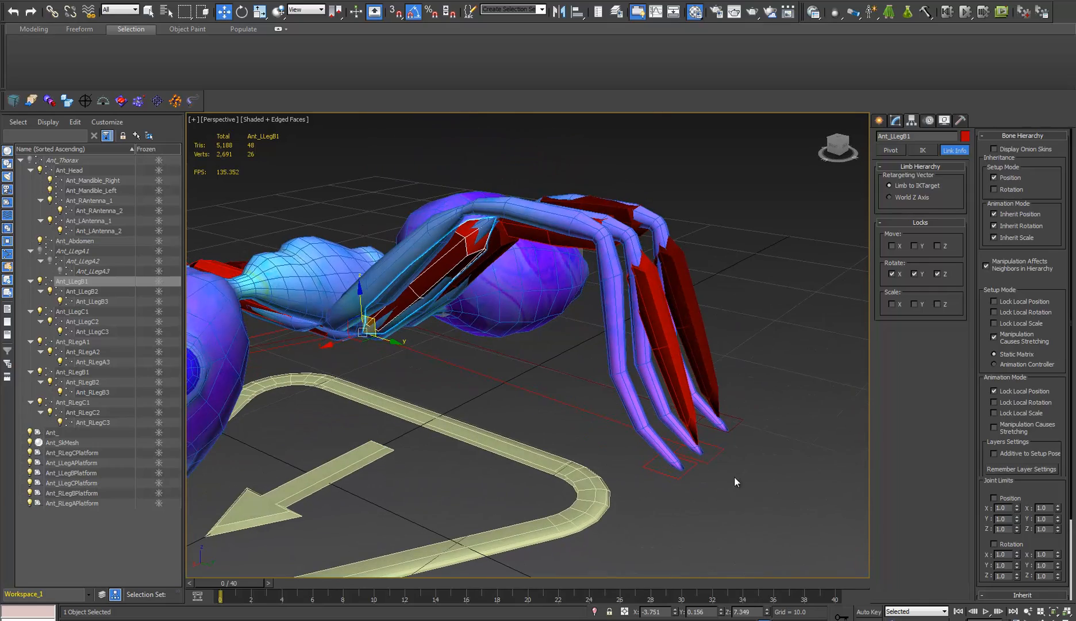
Nudge the Ant_LLegBPlatform helper to test the locked leg, and clear all rotation locks on Ant_LLegB1.
left_click(717, 446)
middle_click_drag(716, 445, 734, 432, "alt")
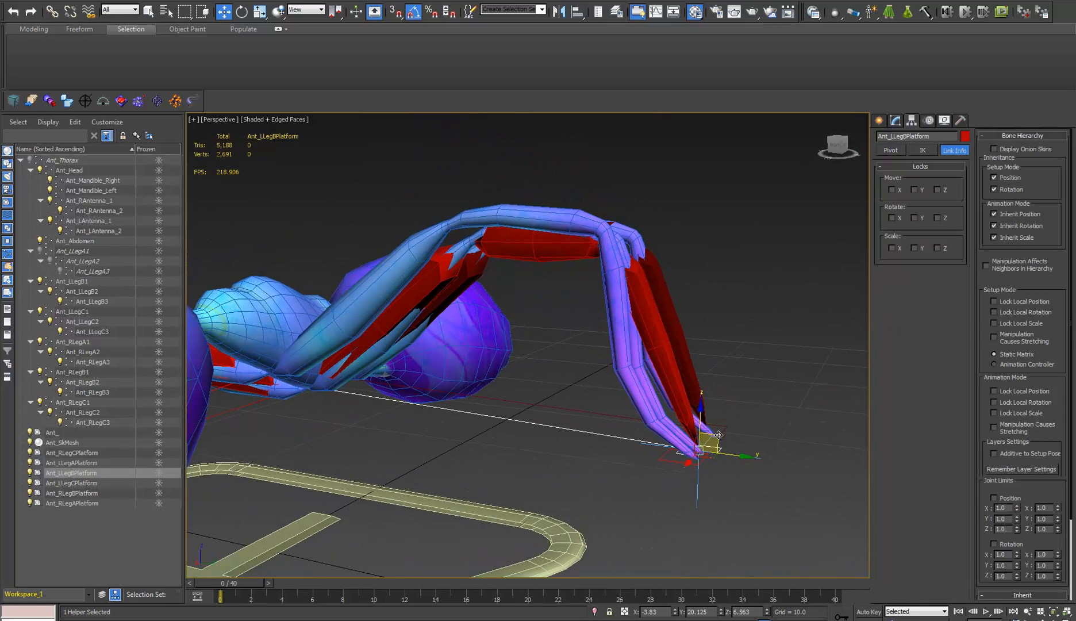
mouse_move(708, 436)
left_mouse_down()
mouse_move(599, 435)
mouse_move(700, 436)
mouse_move(712, 452)
mouse_move(711, 440)
left_mouse_up()
left_click(440, 303)
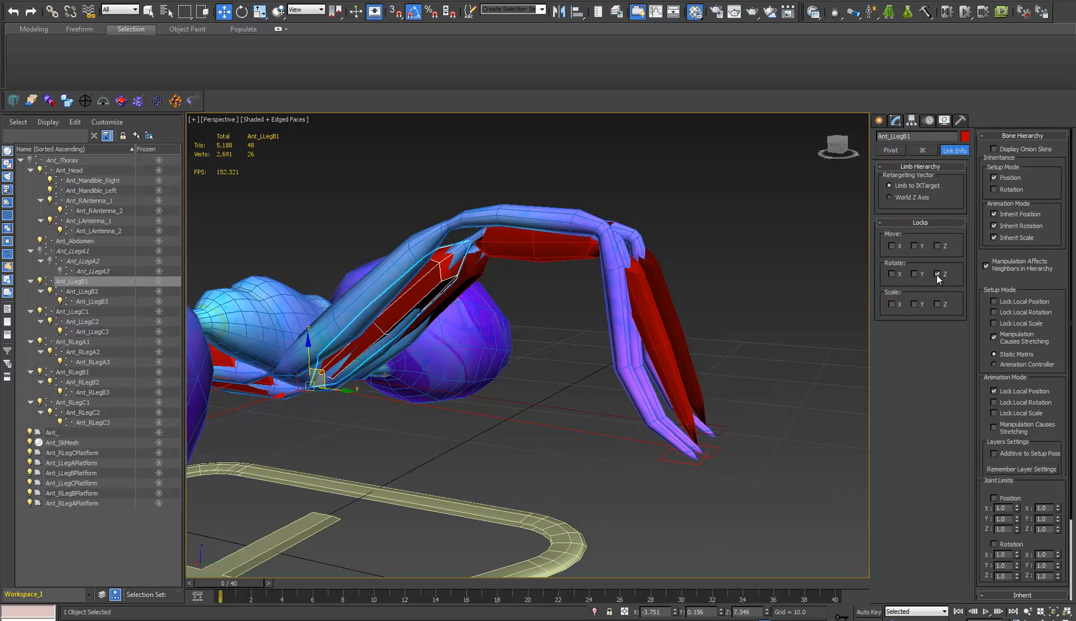
Select the Ant_LAntenna_1 bone and rotate it to test the left antenna's deformation at its base.
middle_click_drag(581, 322, 570, 327)
scroll(460, 317, "down", 8)
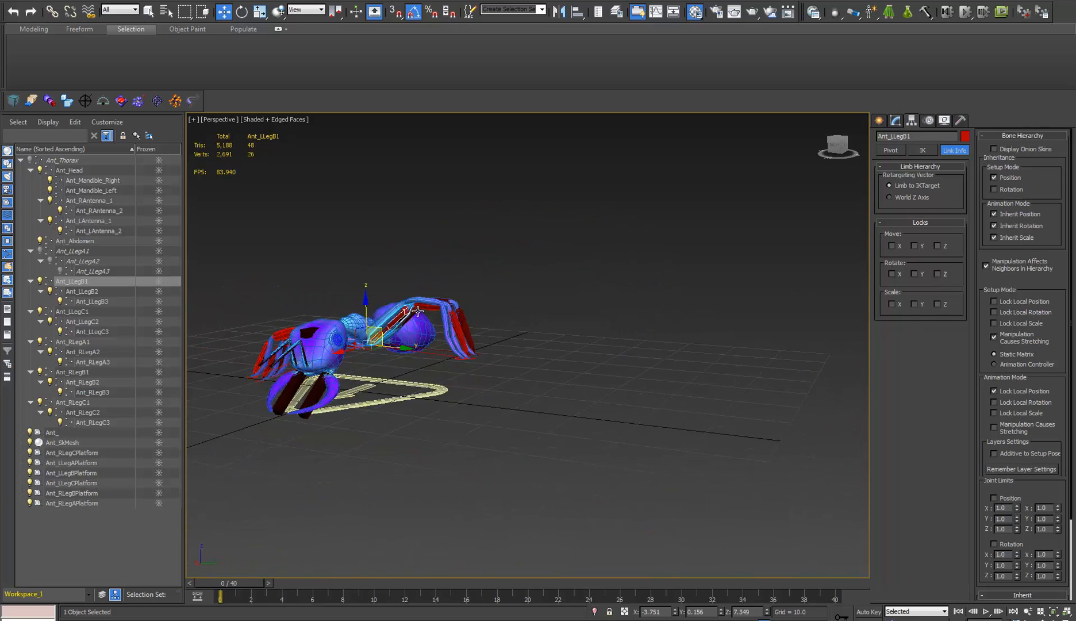
middle_click_drag(425, 264, 592, 277, "alt")
scroll(591, 276, "down", 2)
scroll(591, 277, "up", 3)
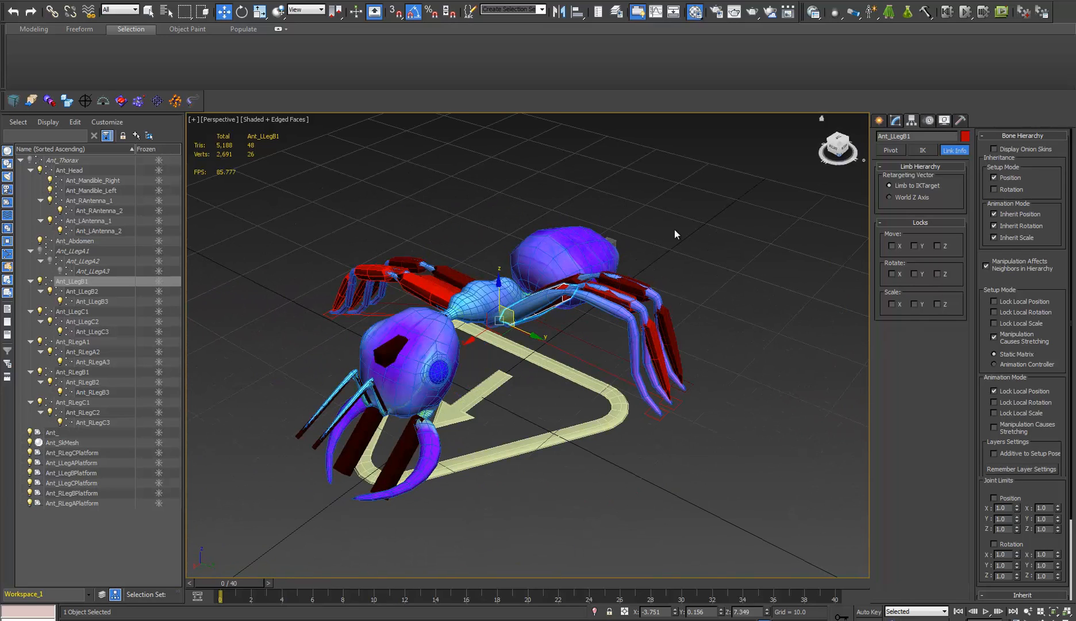
middle_click_drag(499, 322, 456, 302, "alt")
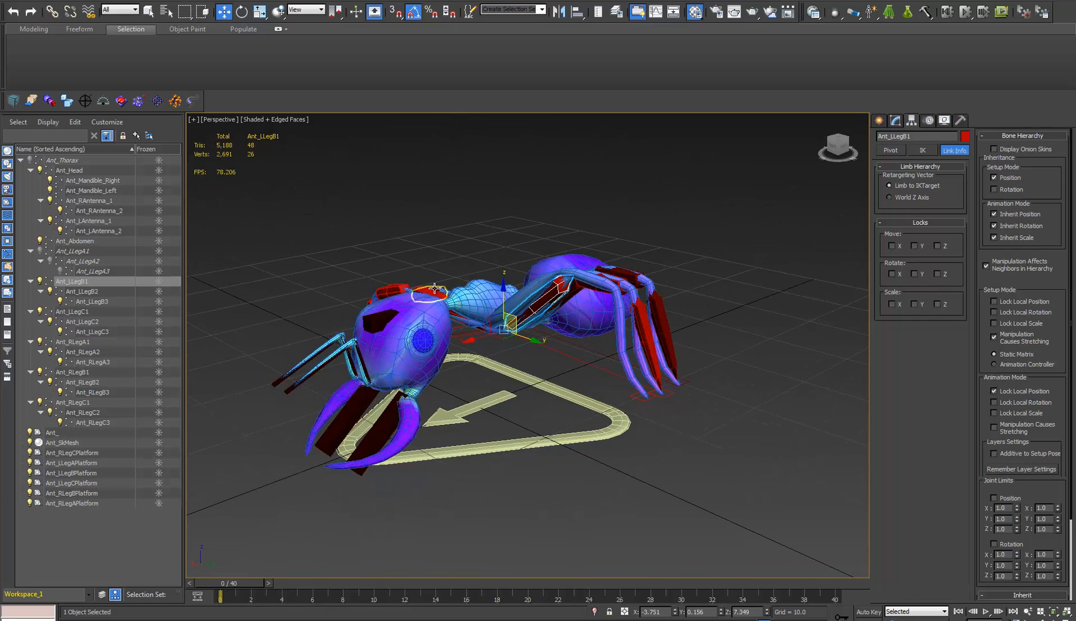
left_click(362, 358)
key("z")
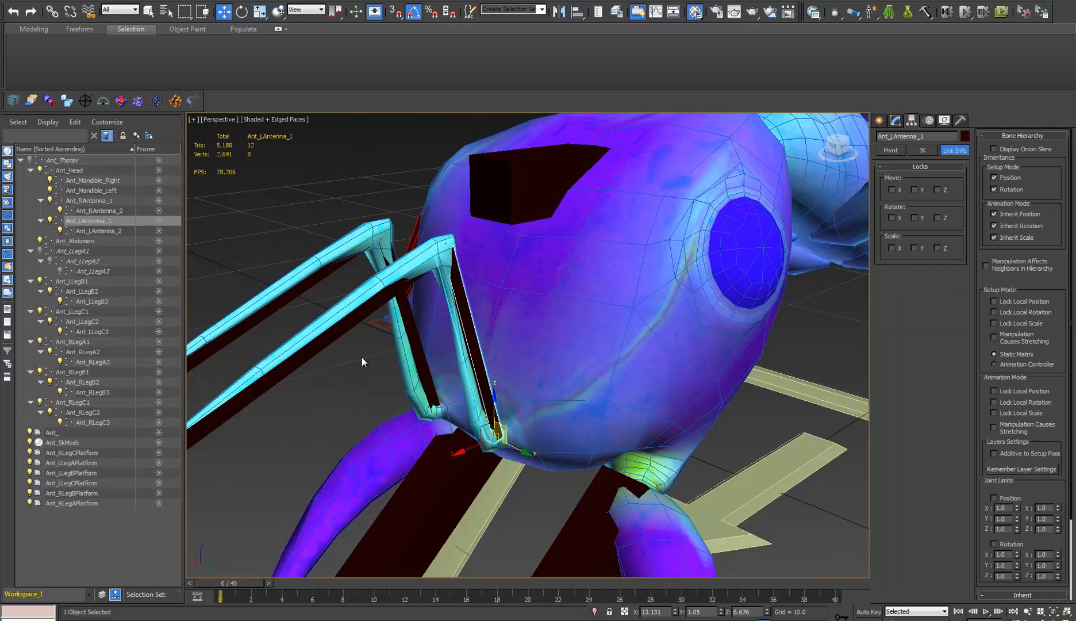
key("e")
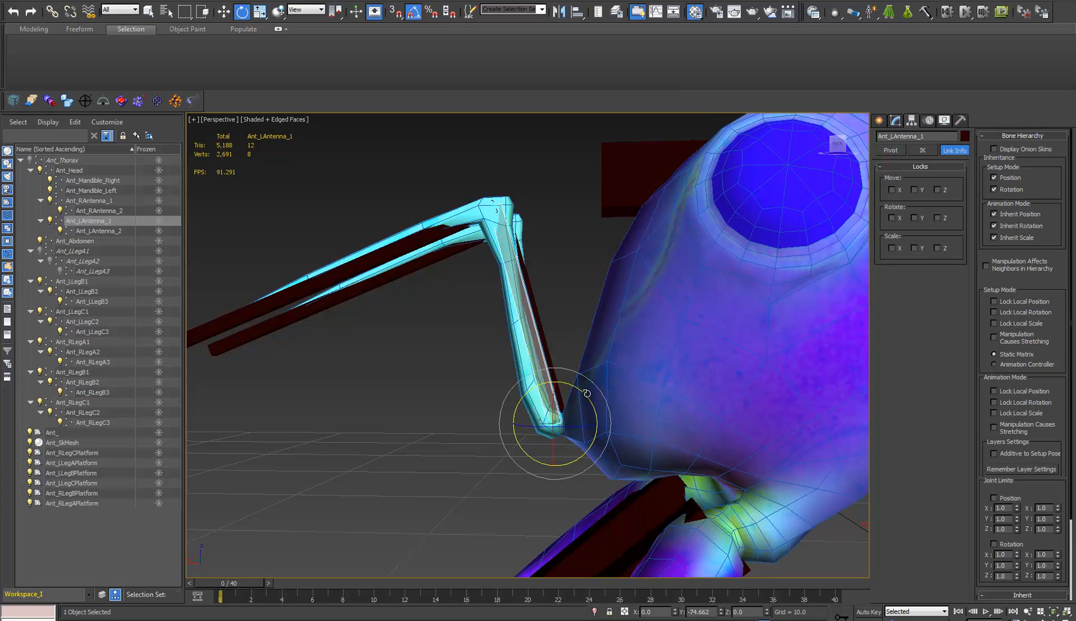
mouse_move(590, 384)
left_mouse_down()
mouse_move(552, 371)
mouse_move(624, 397)
mouse_move(594, 374)
left_mouse_up()
middle_click_drag(595, 376, 658, 382, "alt")
left_click_drag(577, 397, 585, 343)
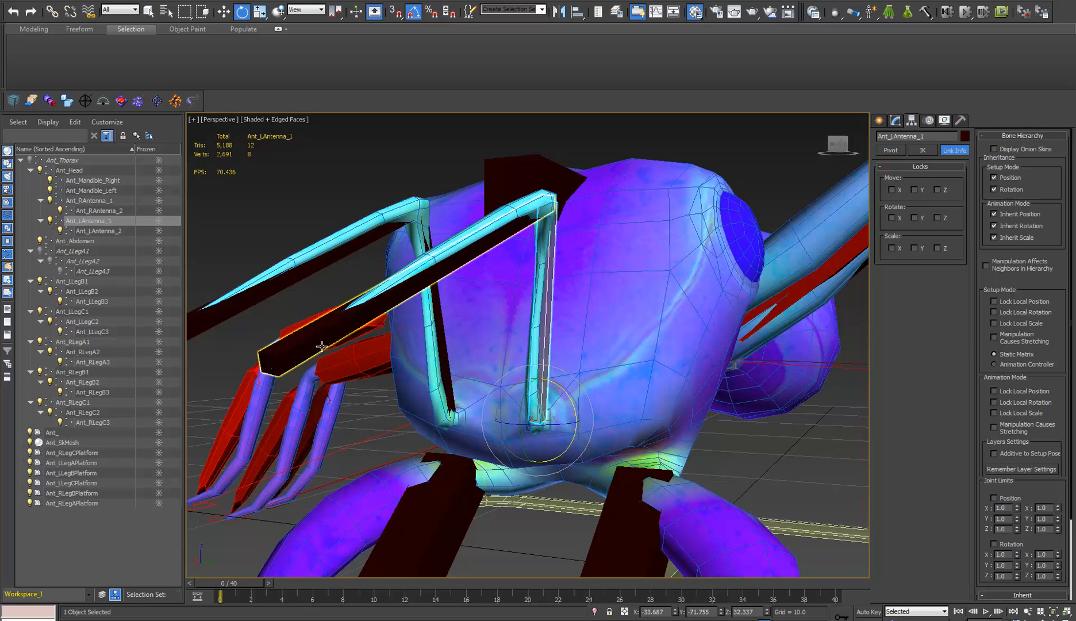
Try rotating the Ant_LAntenna_2 bone upward to test the deformation of the left antenna's outer segment.
left_click(294, 340)
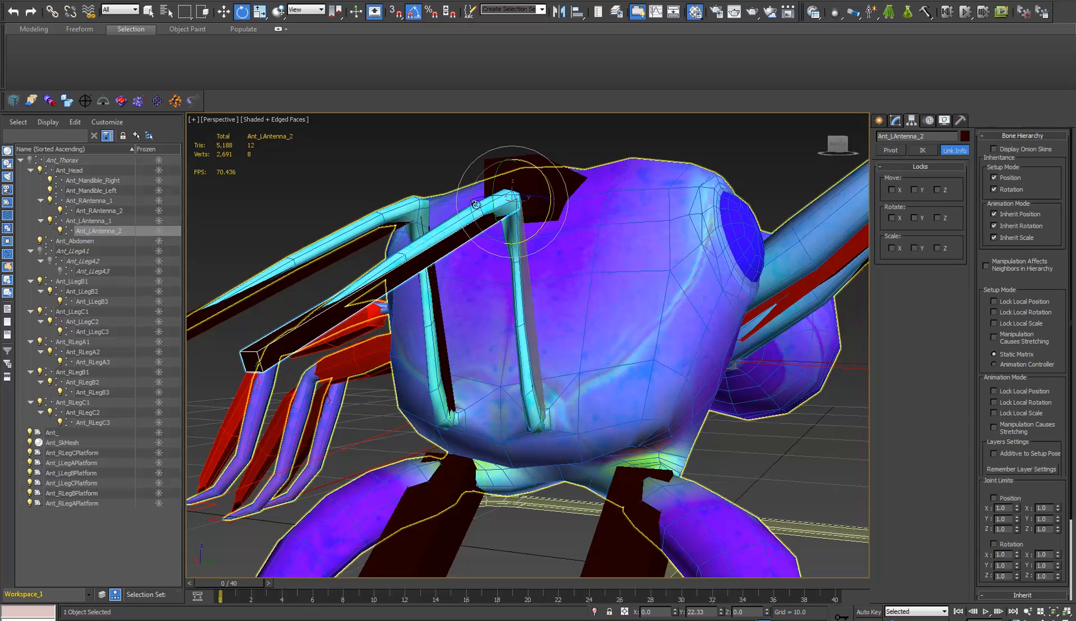
left_click_drag(498, 174, 463, 159)
right_click(484, 175)
middle_click_drag(460, 276, 486, 353, "alt")
middle_click_drag(567, 307, 568, 331)
scroll(567, 332, "down", 3)
left_click_drag(545, 260, 578, 224)
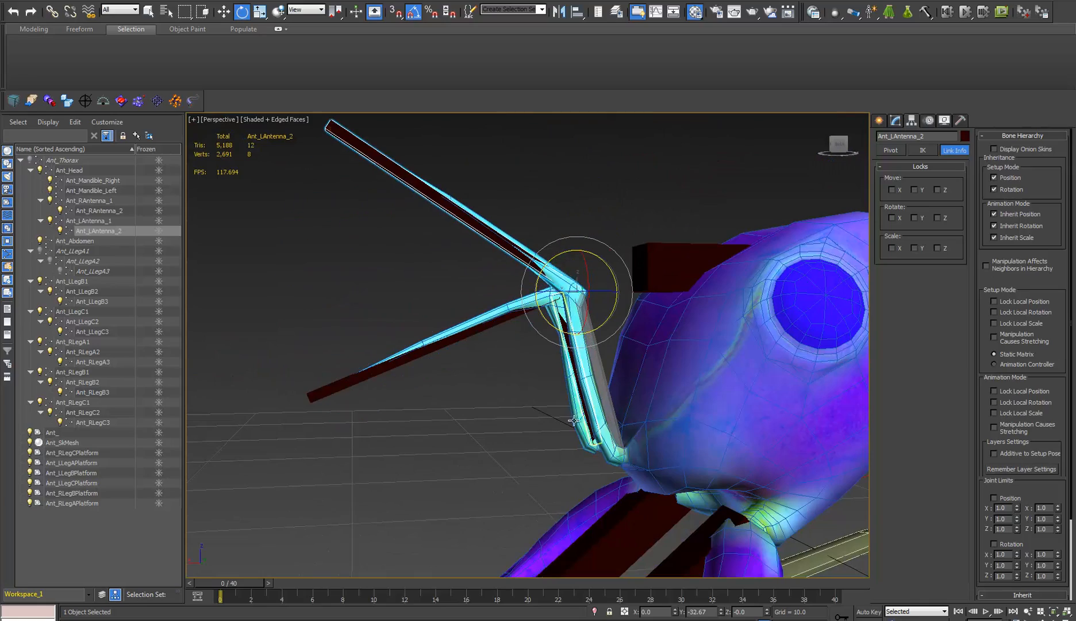
key("ctrl+z")
middle_click_drag(561, 411, 547, 393)
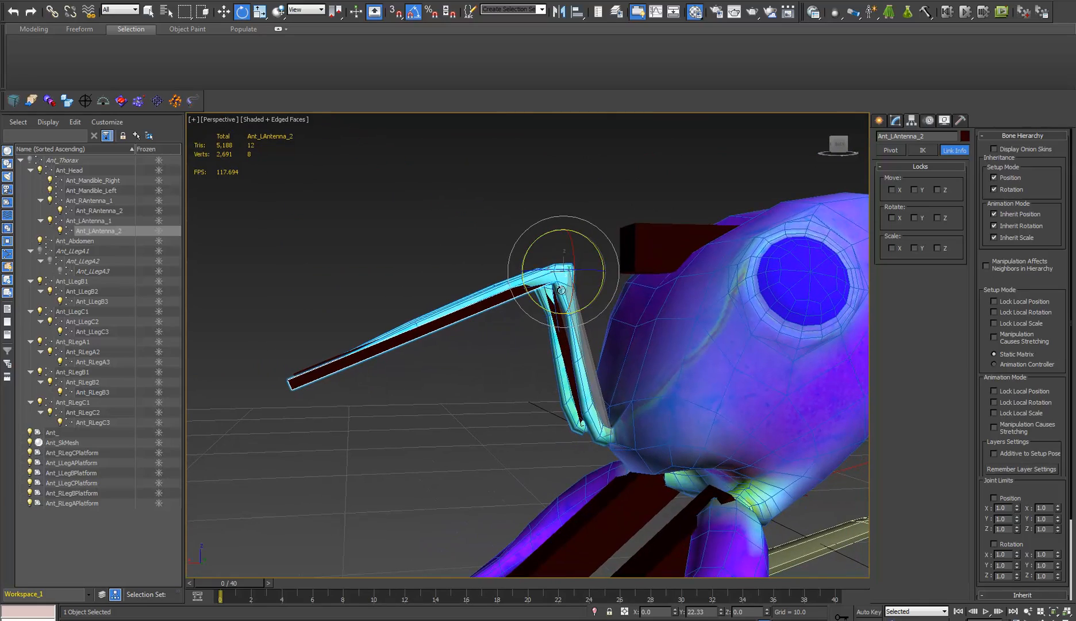
Select the Ant_Mandible_Right and Ant_Mandible_Left bones in turn and examine how they sit relative to the mandible mesh.
left_click(630, 431)
middle_click_drag(657, 358, 562, 291, "alt")
scroll(561, 291, "down", 4)
middle_click_drag(545, 346, 562, 431, "alt")
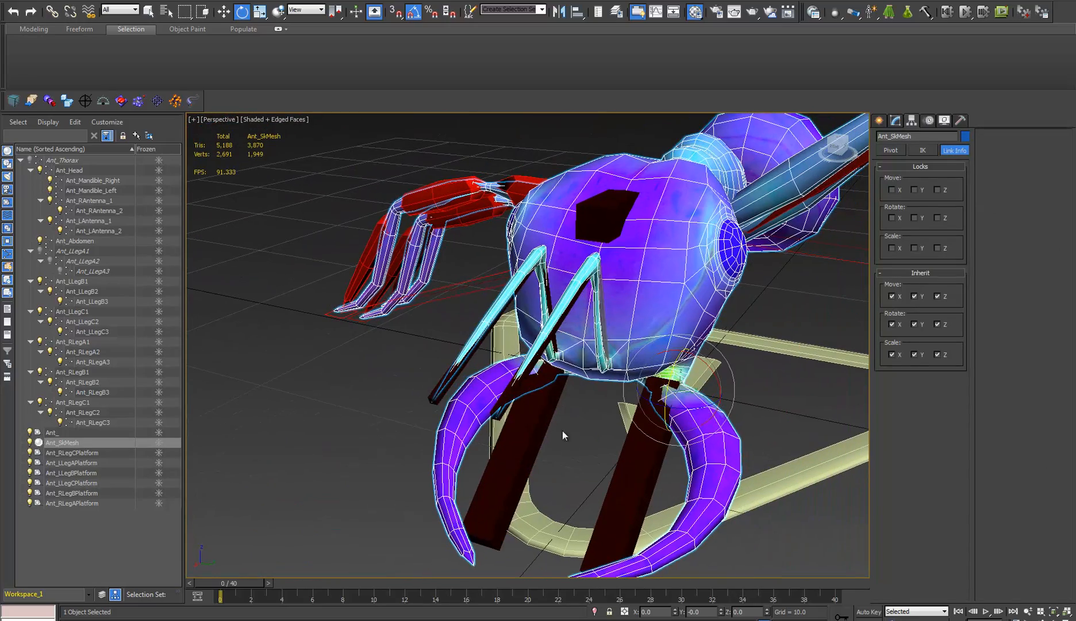
left_click(532, 439)
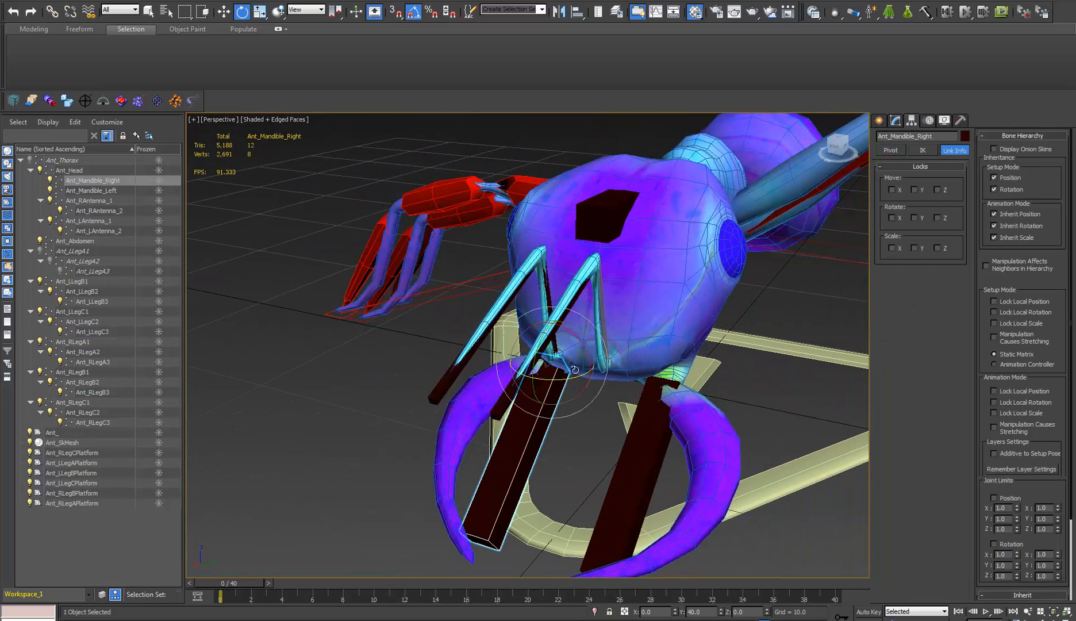
left_click(645, 500)
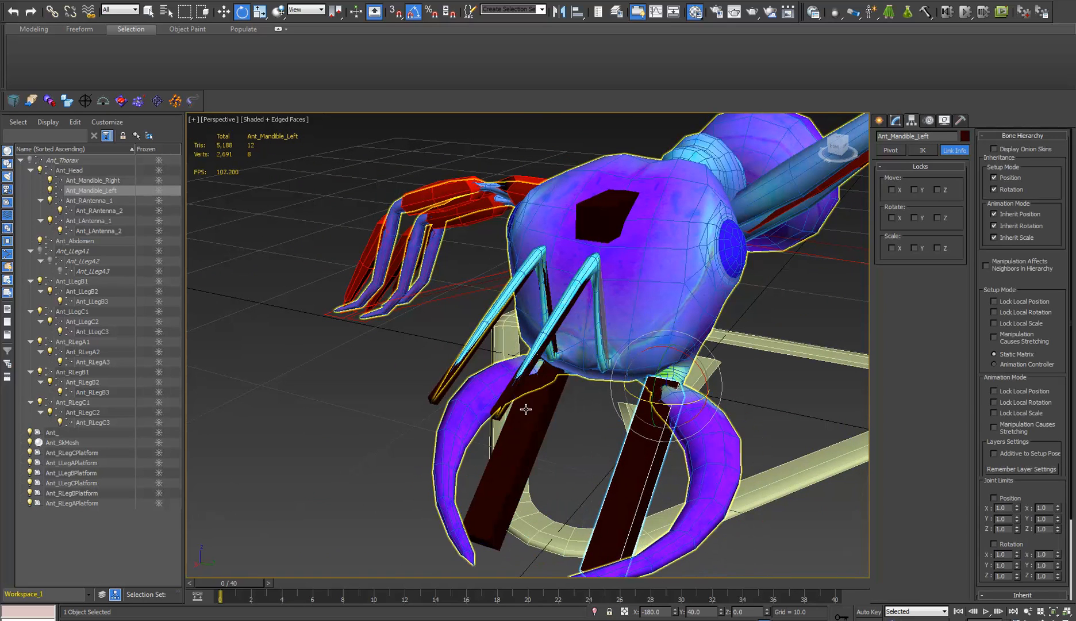
middle_click_drag(607, 331, 581, 328, "alt")
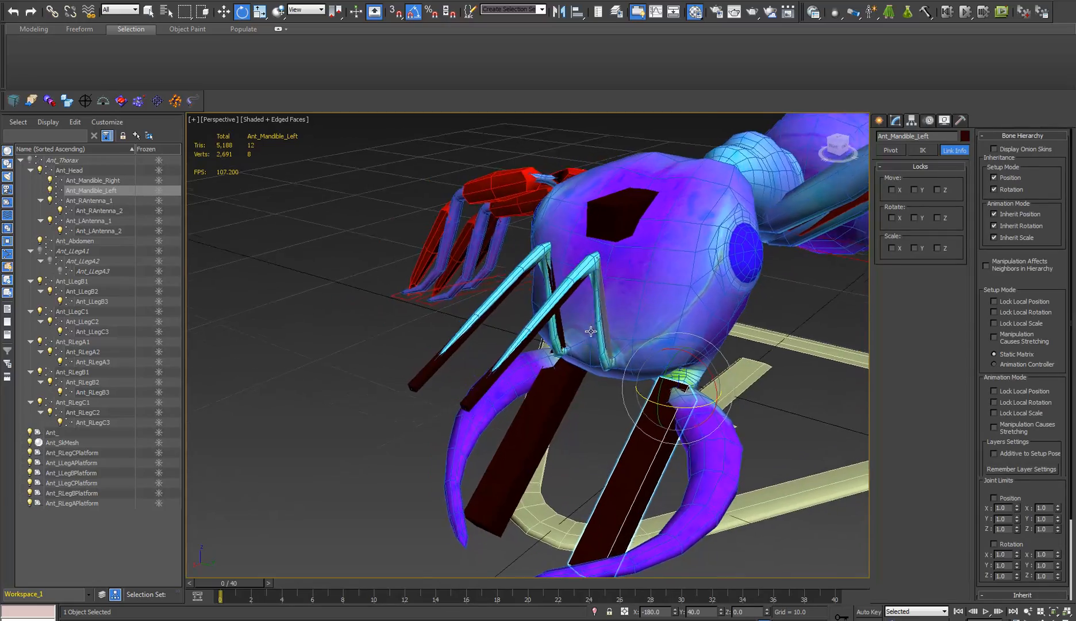
Select the Ant_SkMesh mesh and start editing the envelopes of its Skin modifier.
middle_click_drag(638, 299, 588, 337)
left_click(589, 337)
middle_click_drag(528, 382, 575, 323)
scroll(575, 324, "up", 3)
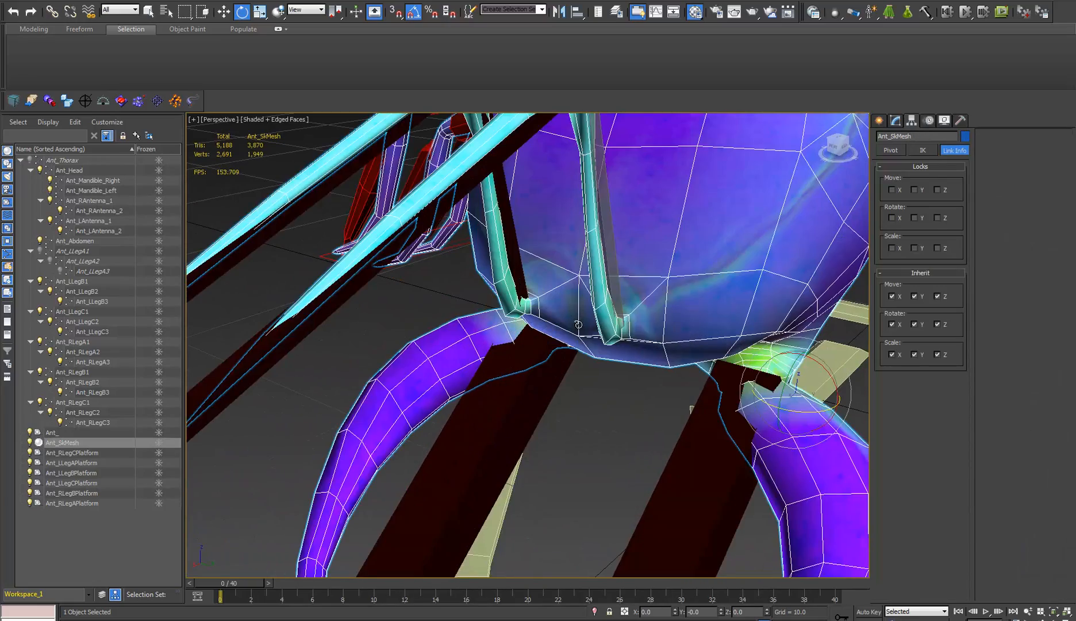
left_click(896, 120)
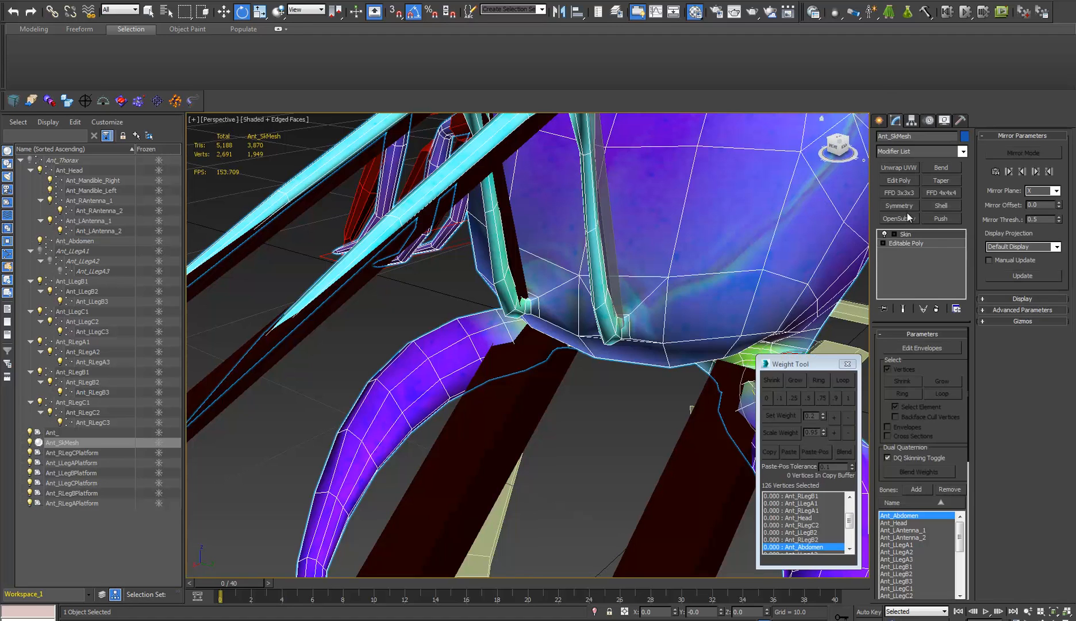
left_click(913, 234)
left_click(895, 348)
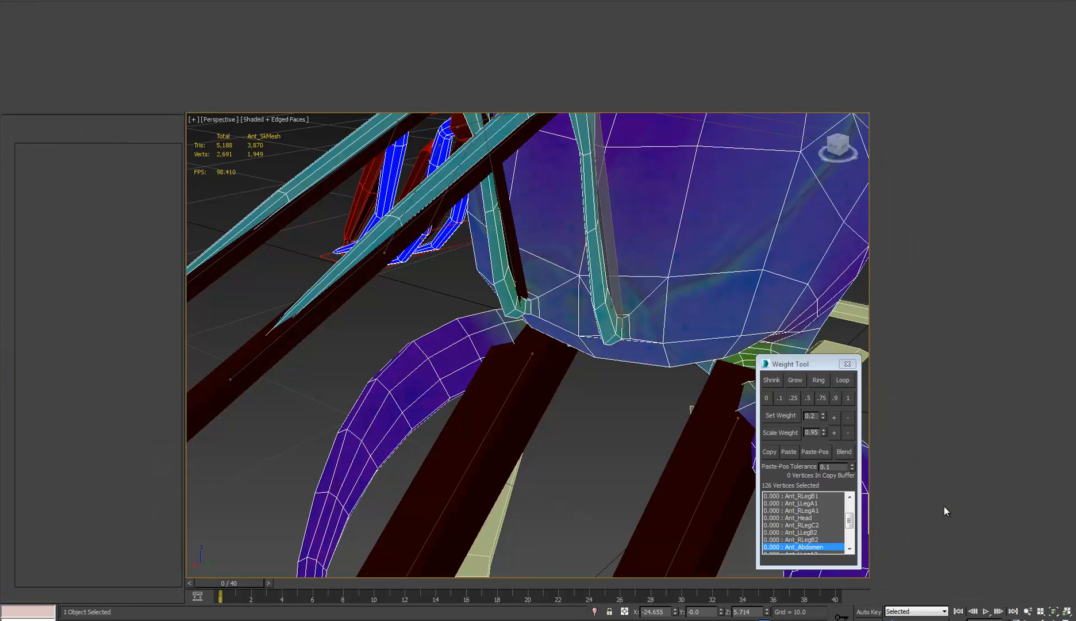
Choose the Ant_LAntenna_1 bone, try a region selection around the right antenna's base, and turn off Select Element.
scroll(958, 472, "down", 2)
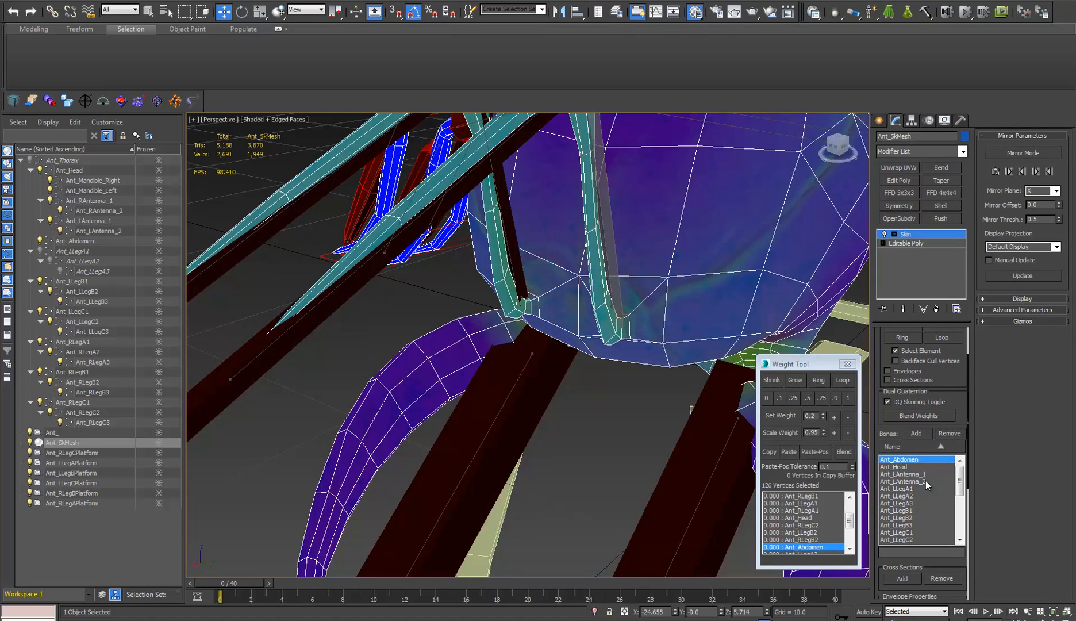
mouse_move(673, 382)
middle_mouse_down("alt")
mouse_move(662, 377)
mouse_move(672, 375)
middle_mouse_up("alt")
left_click_drag(488, 318, 566, 206)
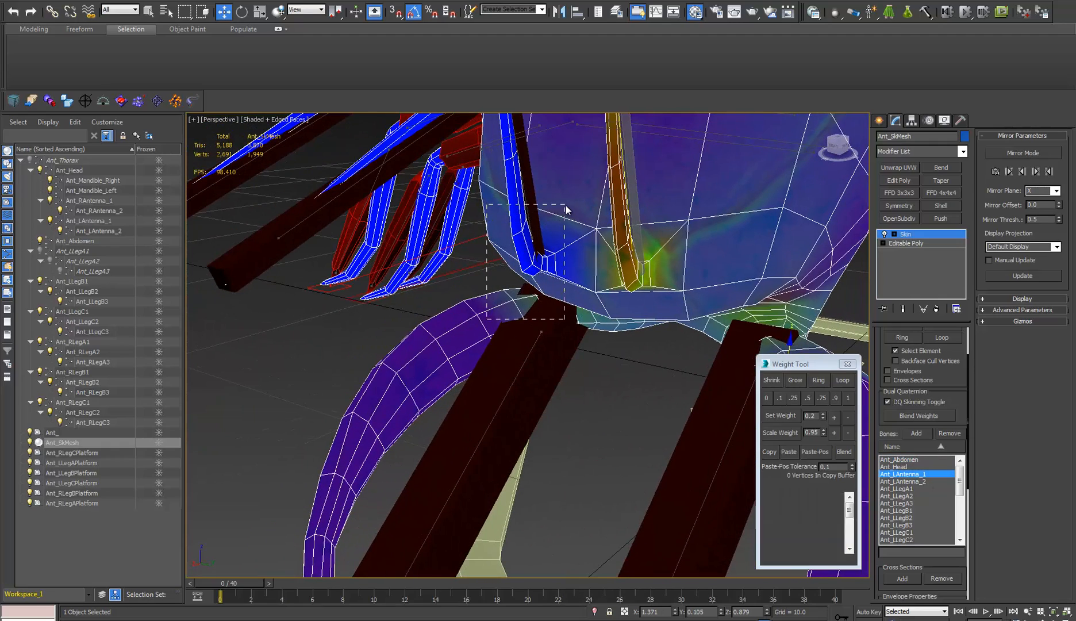
middle_click_drag(566, 205, 569, 224)
scroll(570, 226, "down", 3)
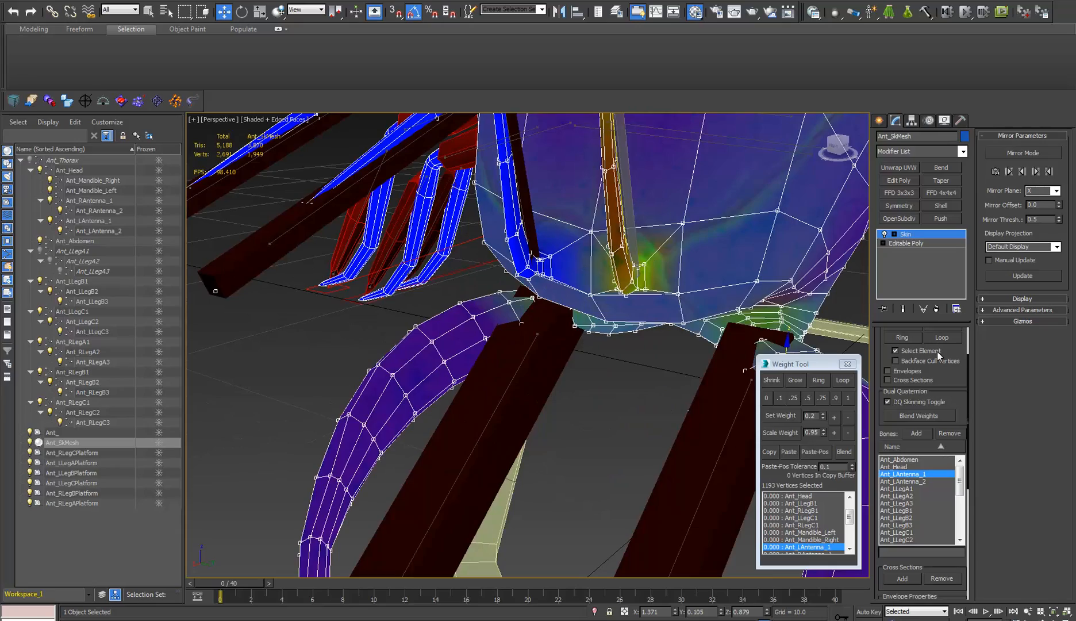
left_click(895, 349)
Select the vertices on the ant's right half and set their Ant_LAntenna_1 and Ant_LAntenna_2 weights to 0.
scroll(576, 359, "down", 4)
middle_click_drag(576, 359, 574, 331, "alt")
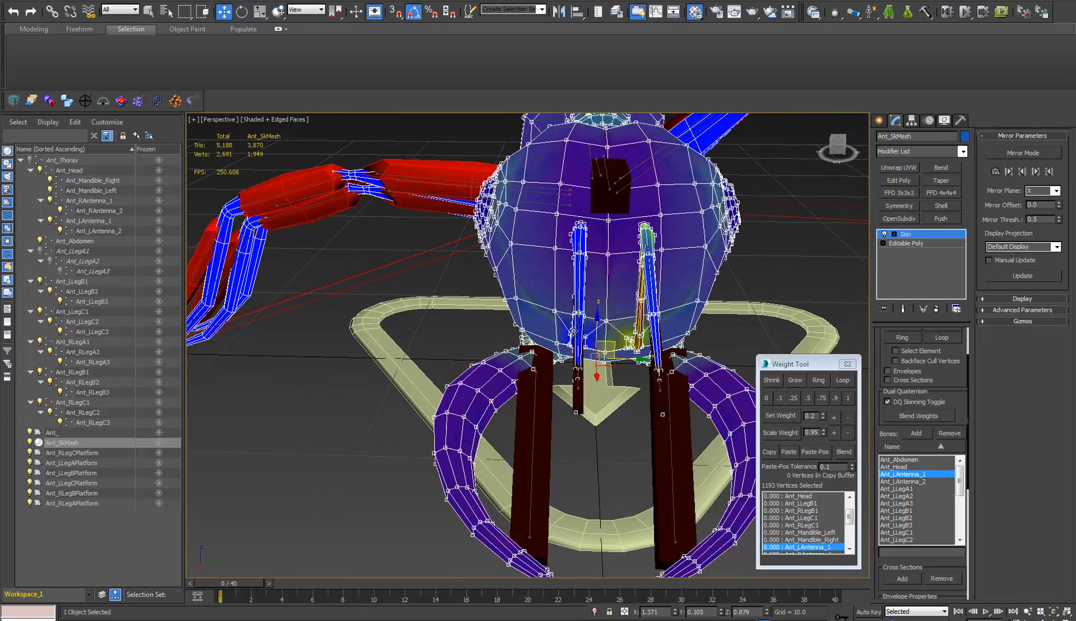
left_click(527, 191)
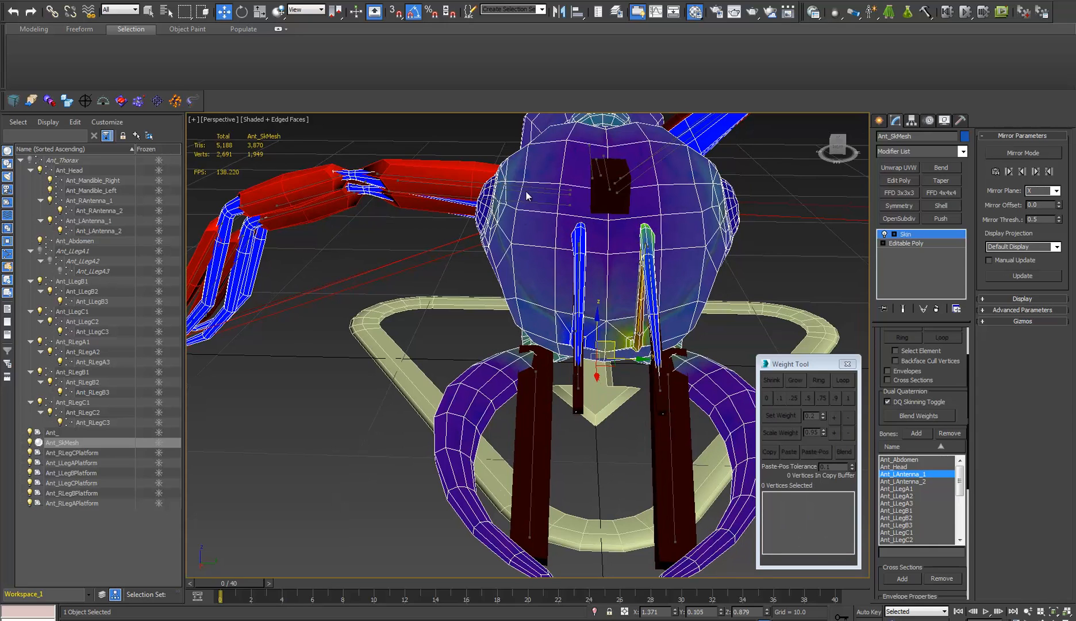
left_click_drag(470, 148, 614, 534)
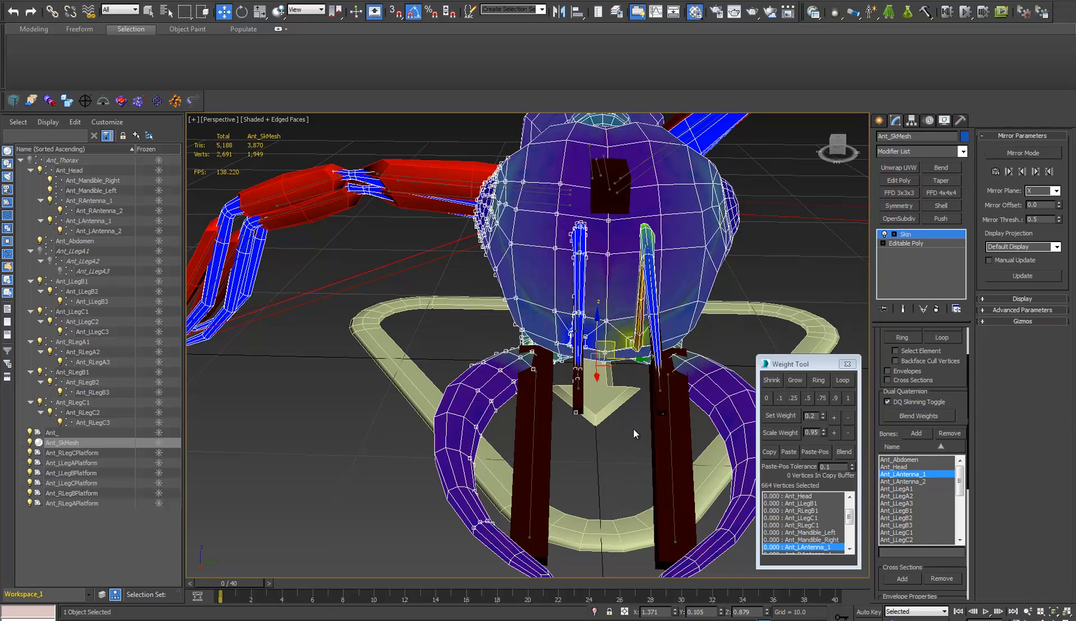
middle_click_drag(634, 429, 621, 403, "alt")
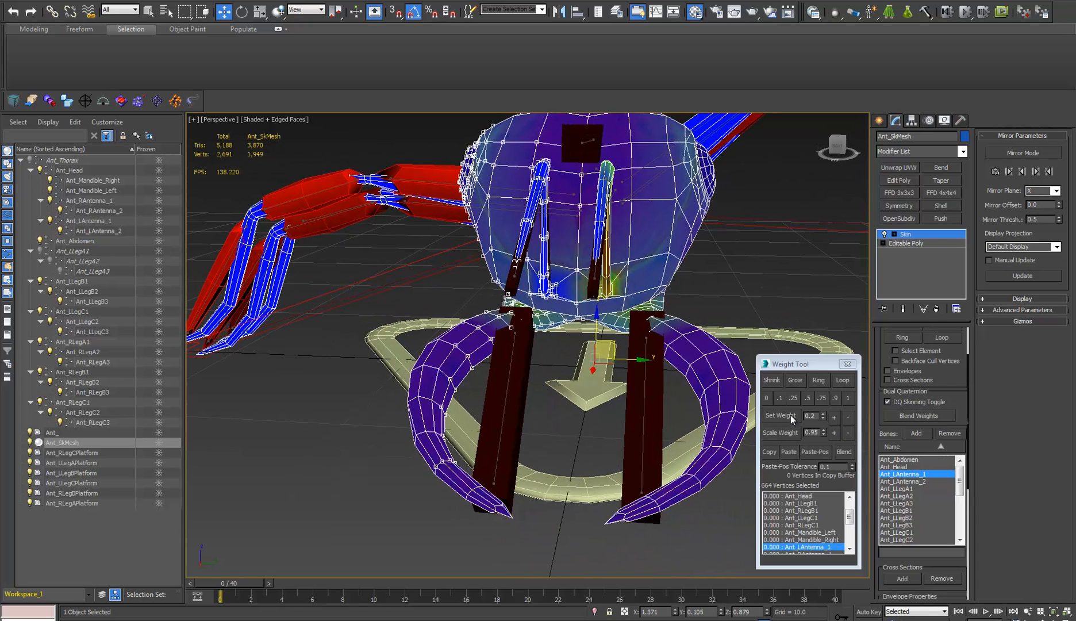
left_click(766, 396)
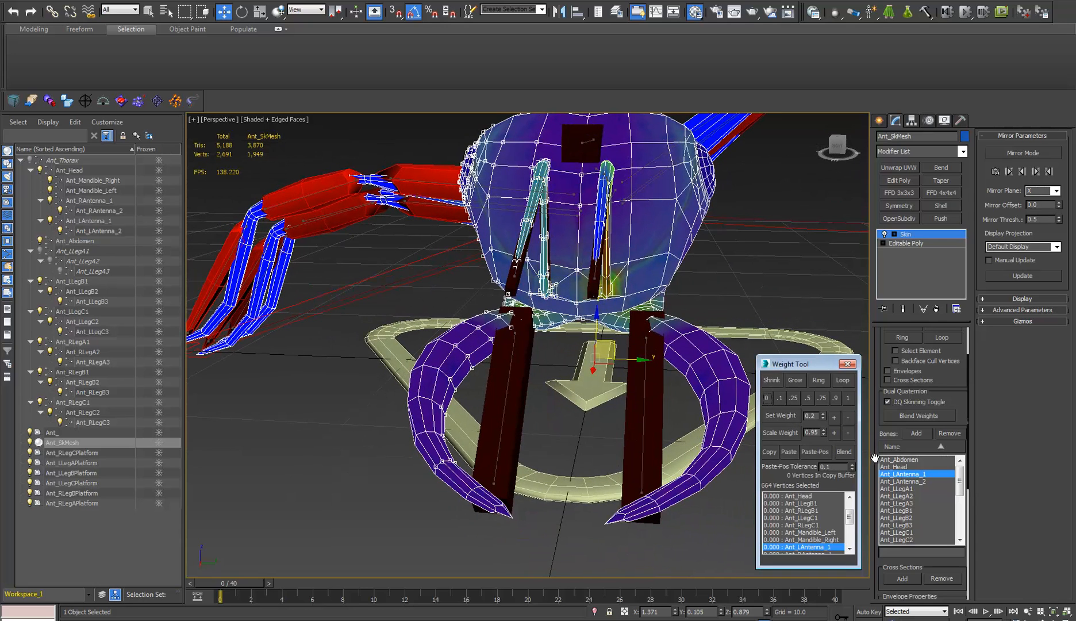
left_click(917, 483)
left_click(771, 397)
middle_click_drag(551, 319, 545, 374, "alt")
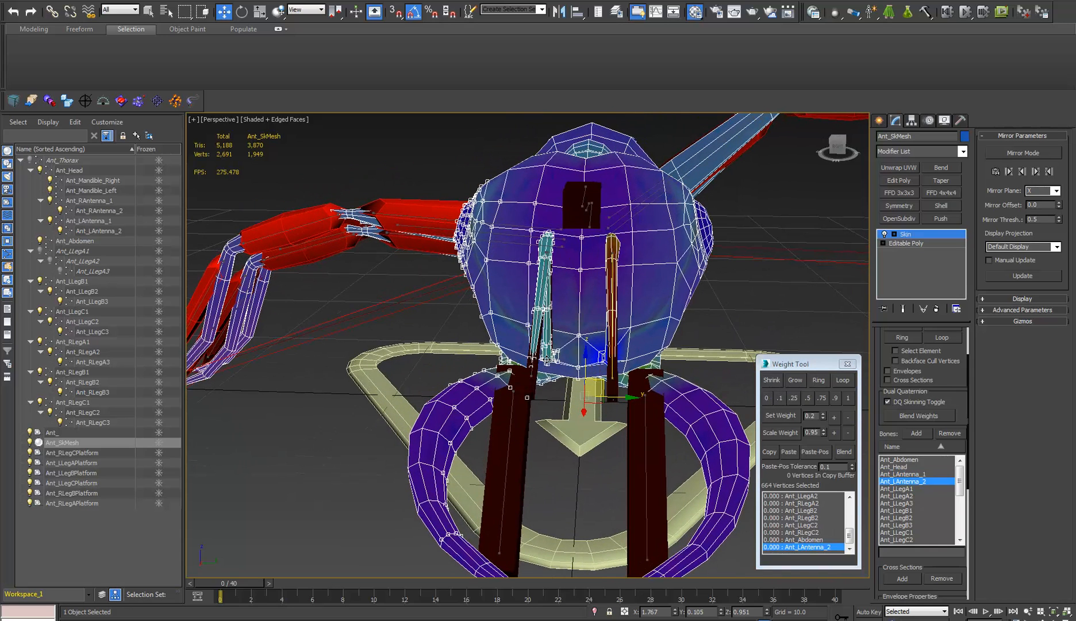
Select the vertices on the ant's left half and set their Ant_RAntenna_1 and Ant_RAntenna_2 weights to 0.
left_click_drag(959, 478, 952, 510)
left_click(911, 496)
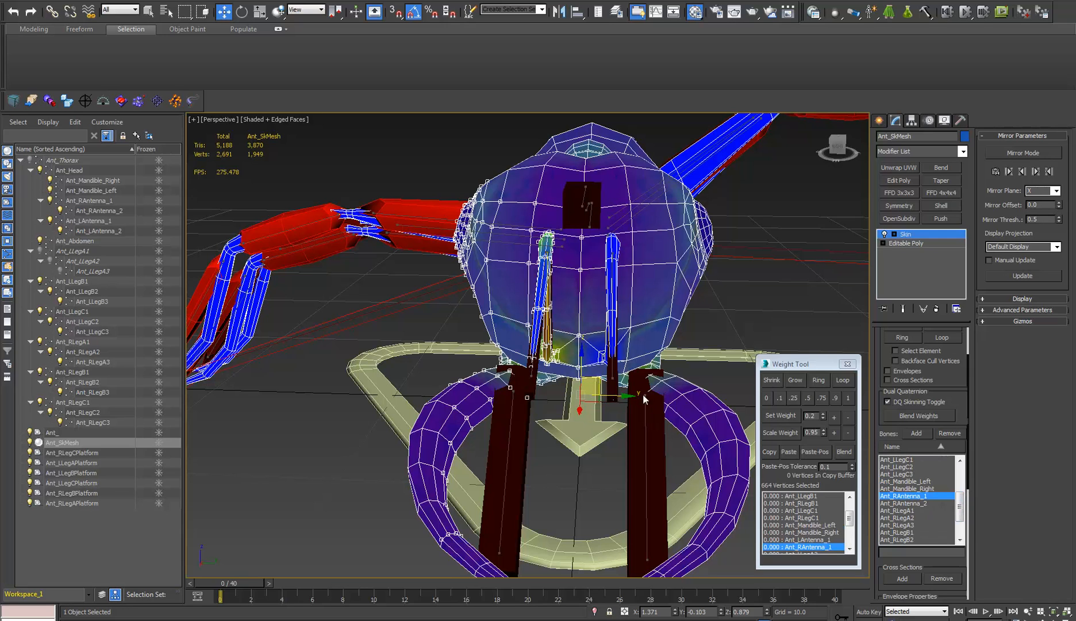
middle_click_drag(651, 269, 653, 279, "alt")
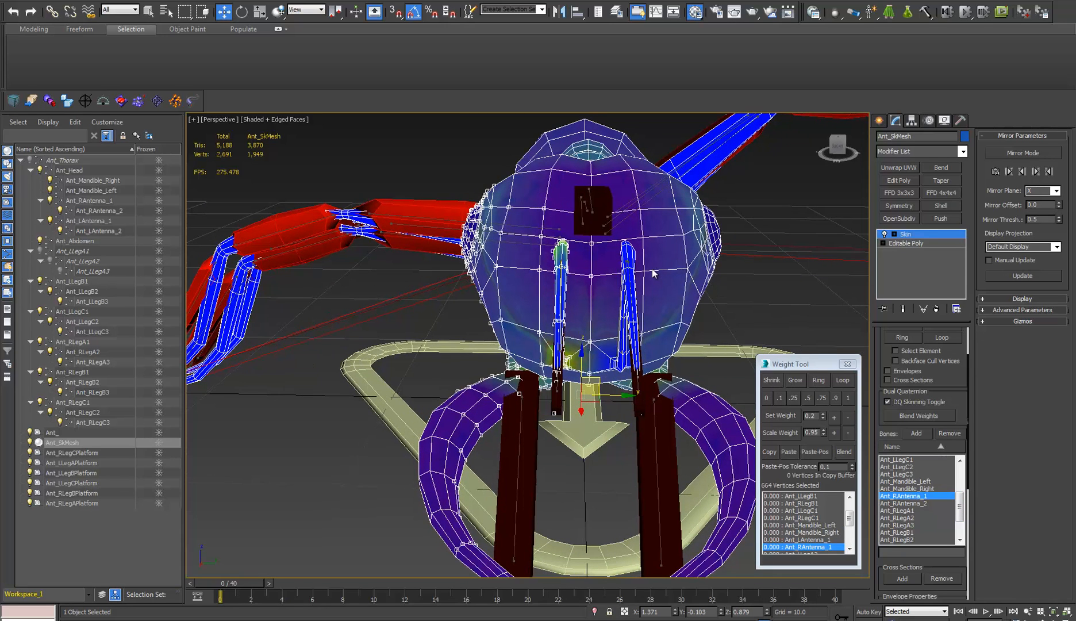
left_click_drag(770, 180, 585, 436)
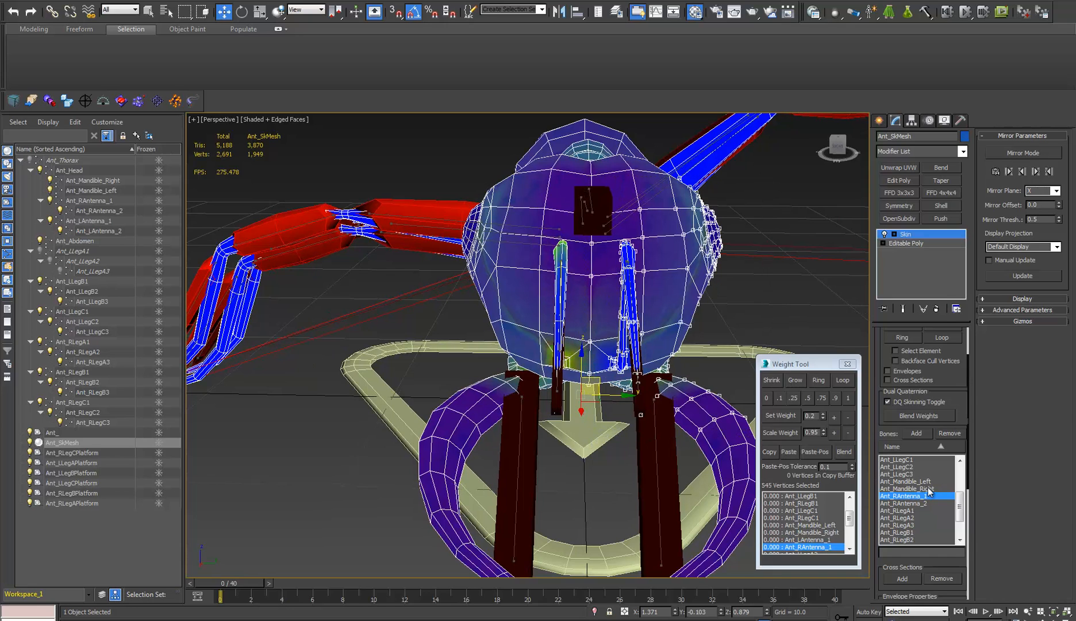
left_click(766, 398)
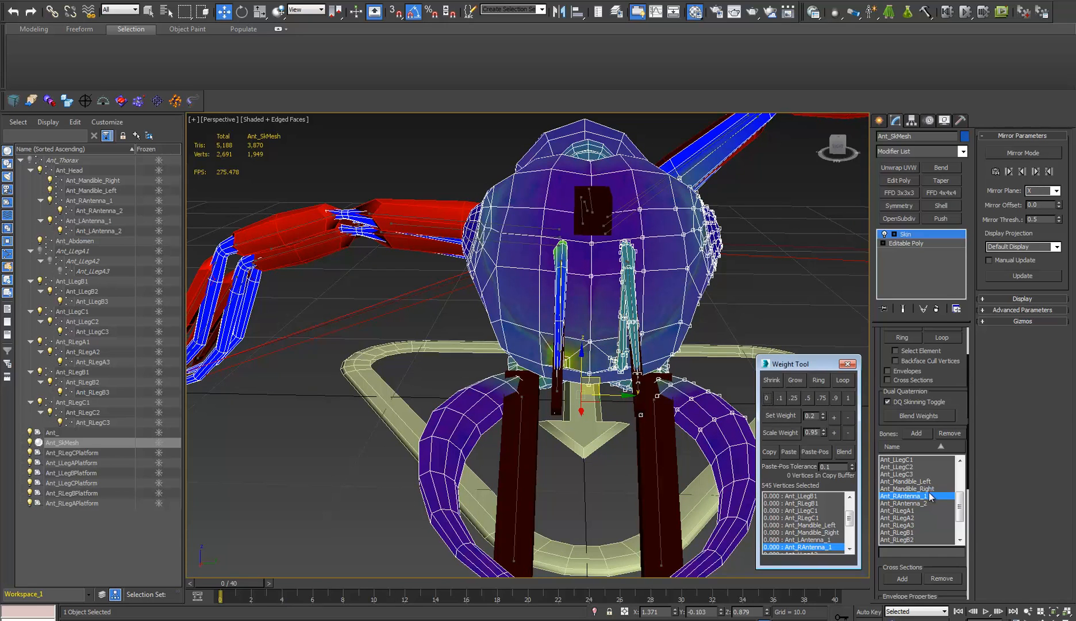
left_click(913, 503)
left_click(767, 397)
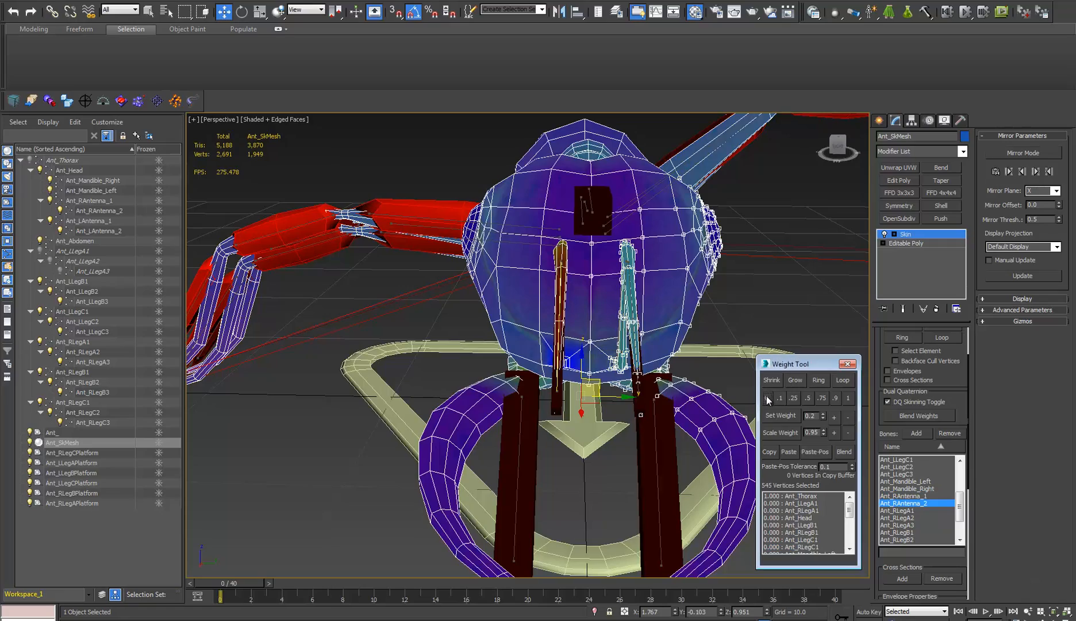
Select the vertices of the right antenna's first segment down to its base and set their Ant_RAntenna_2 weight to 0.
middle_click_drag(708, 422, 543, 339, "alt")
scroll(540, 339, "up", 3)
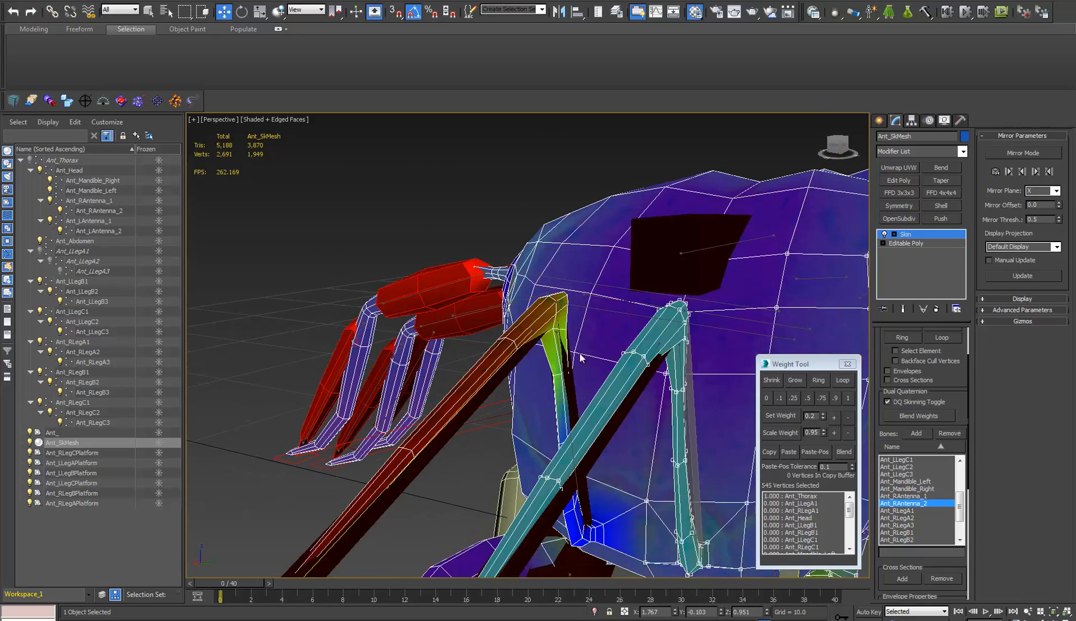
left_click(547, 368)
middle_click_drag(547, 368, 555, 338, "alt")
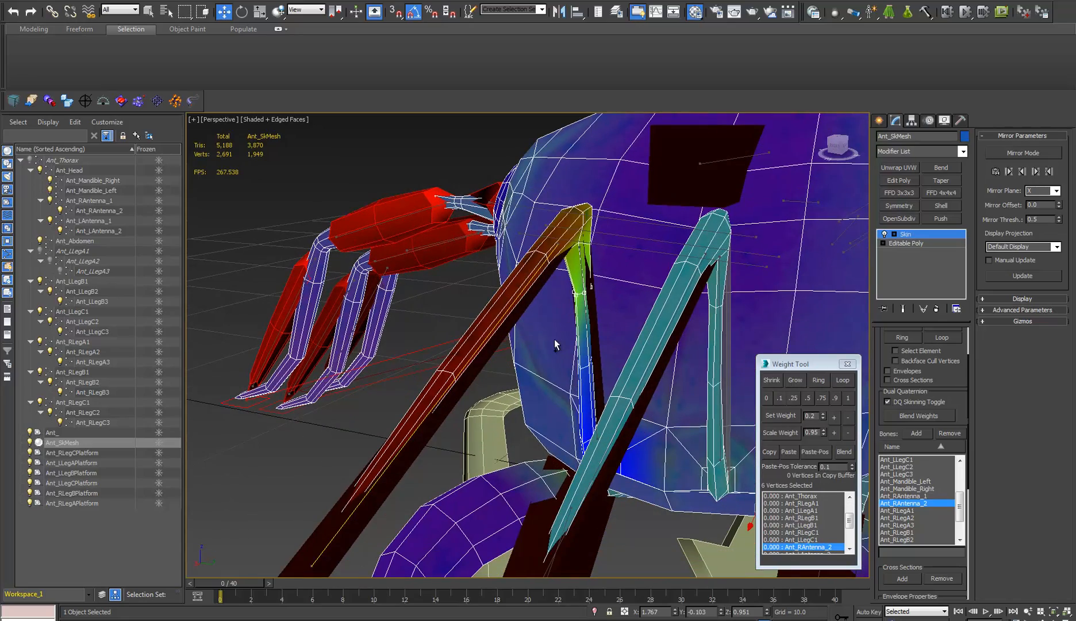
left_click_drag(580, 399, 604, 389, "ctrl")
middle_click_drag(603, 391, 585, 332, "alt")
left_click_drag(577, 327, 768, 400, "ctrl")
middle_click_drag(702, 357, 672, 368, "alt")
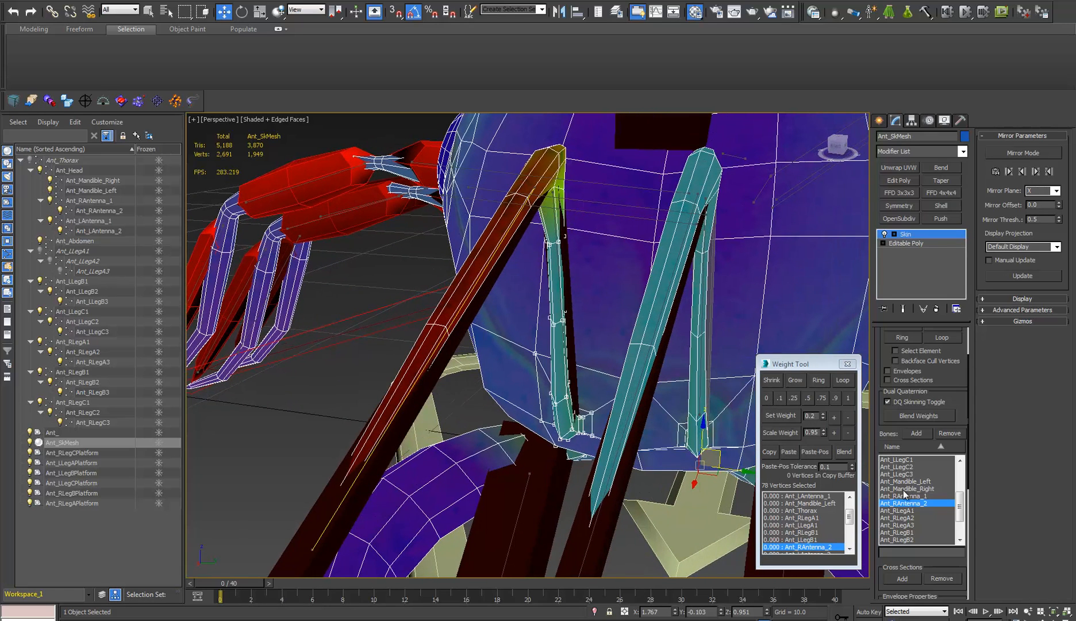
Set the Ant_LAntenna_2 weight to 0 on the vertices of the left antenna's first segment and base.
left_click_drag(960, 505, 965, 477)
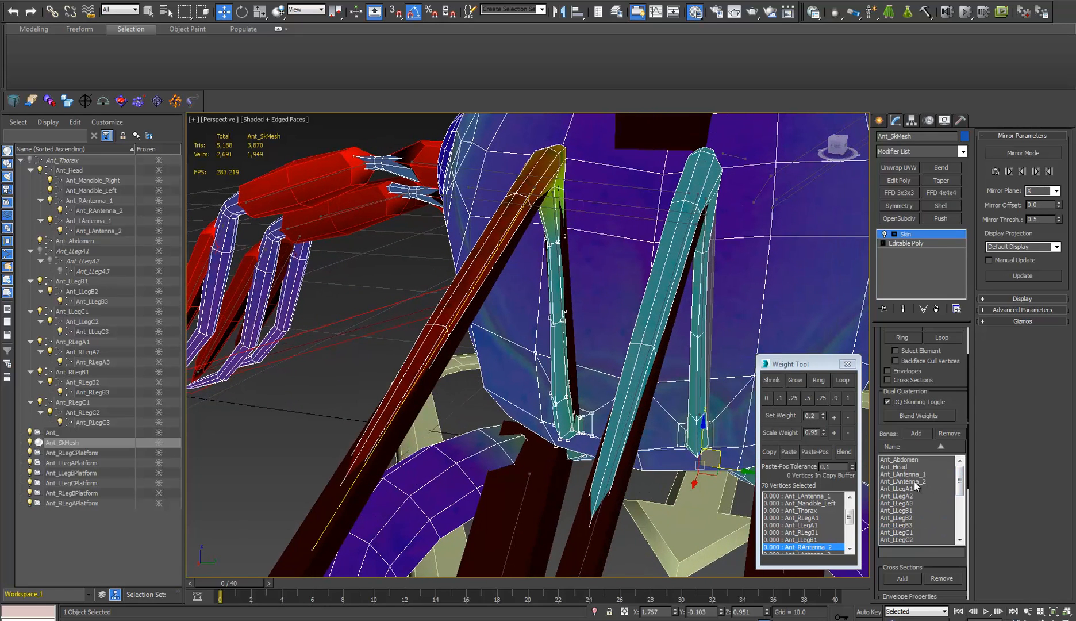
left_click(916, 482)
middle_click_drag(719, 368, 411, 241, "alt")
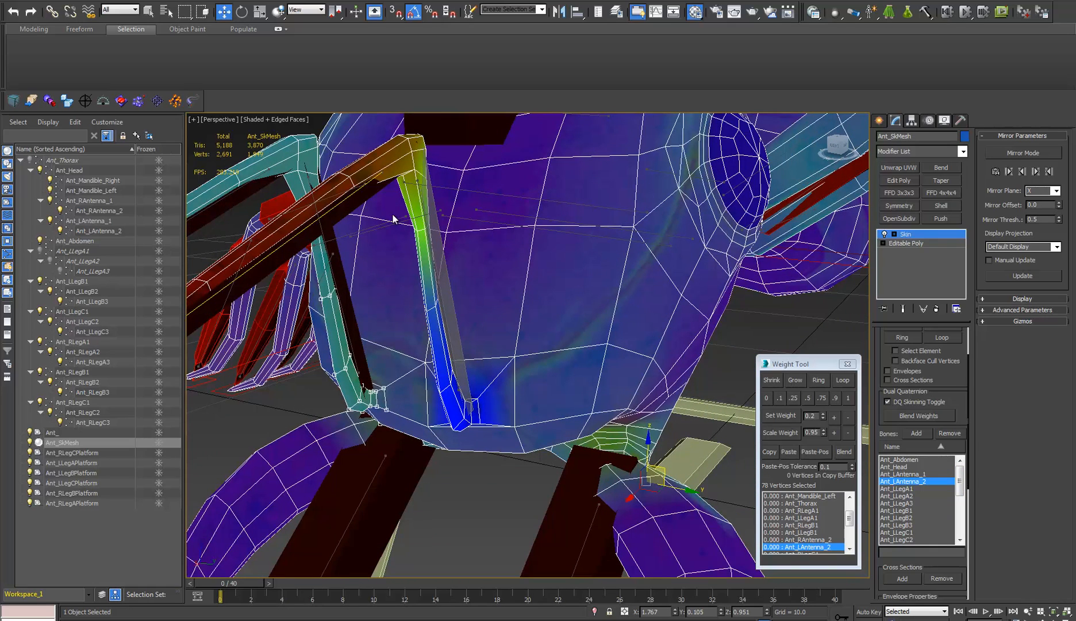
left_click_drag(393, 214, 524, 472)
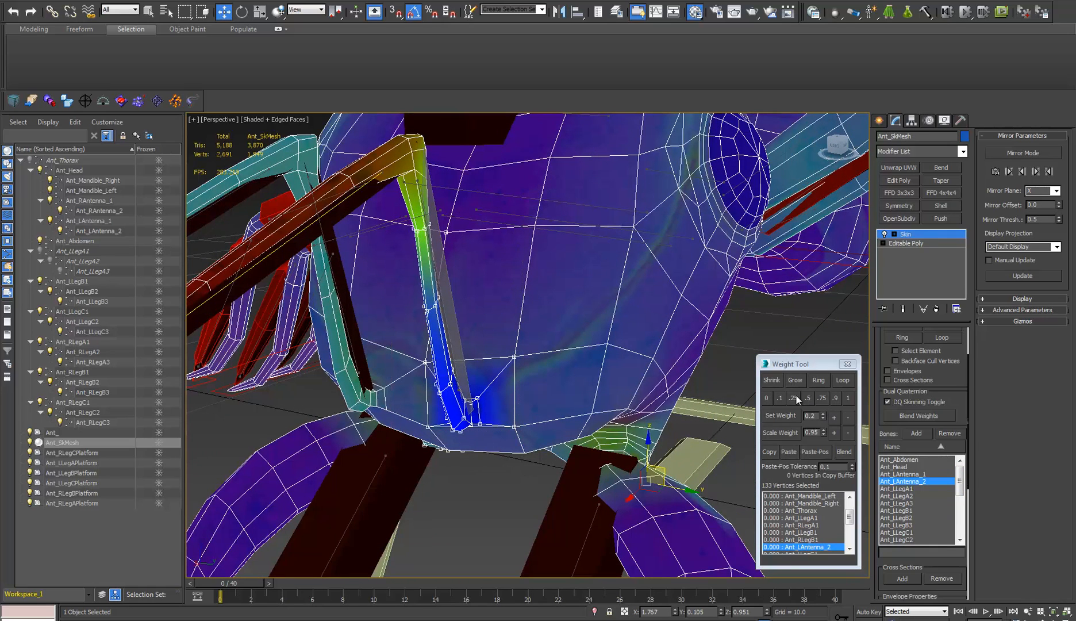
left_click(765, 396)
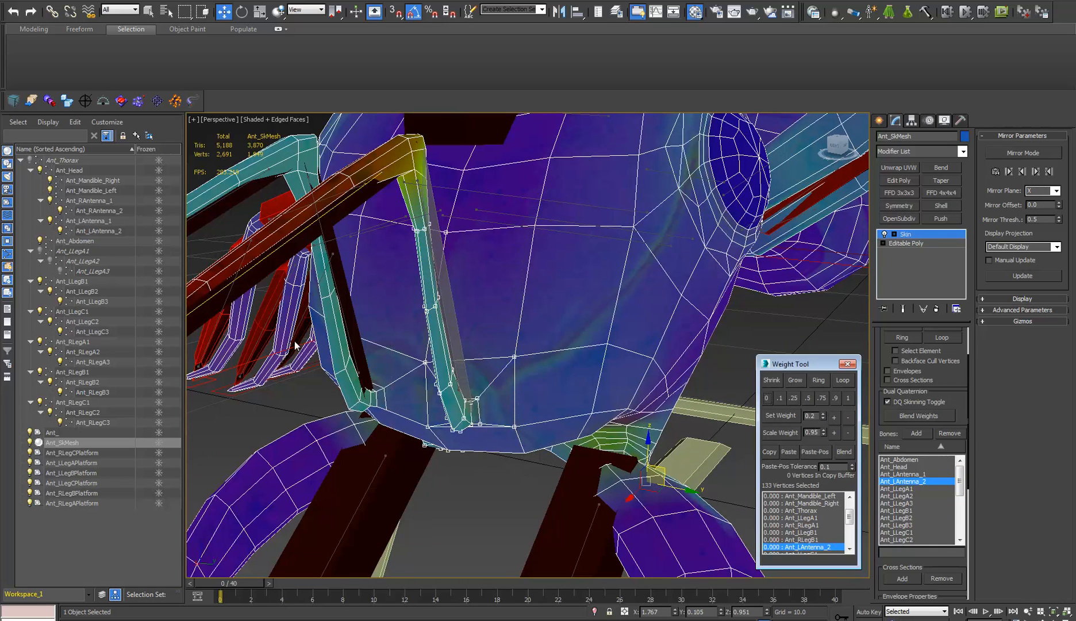
Leave envelope editing and try rotating the Ant_LAntenna_2 bone to test the bend at the left antenna's elbow.
left_click(914, 240)
left_click(408, 146)
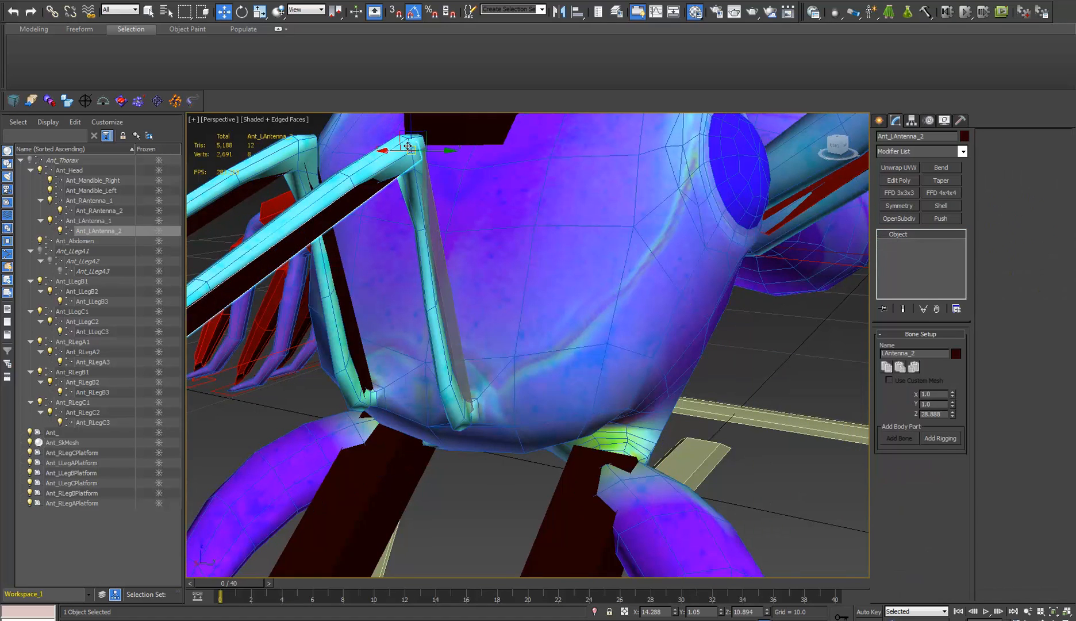
key("e")
mouse_move(384, 145)
left_mouse_down()
mouse_move(380, 117)
mouse_move(389, 139)
left_mouse_up()
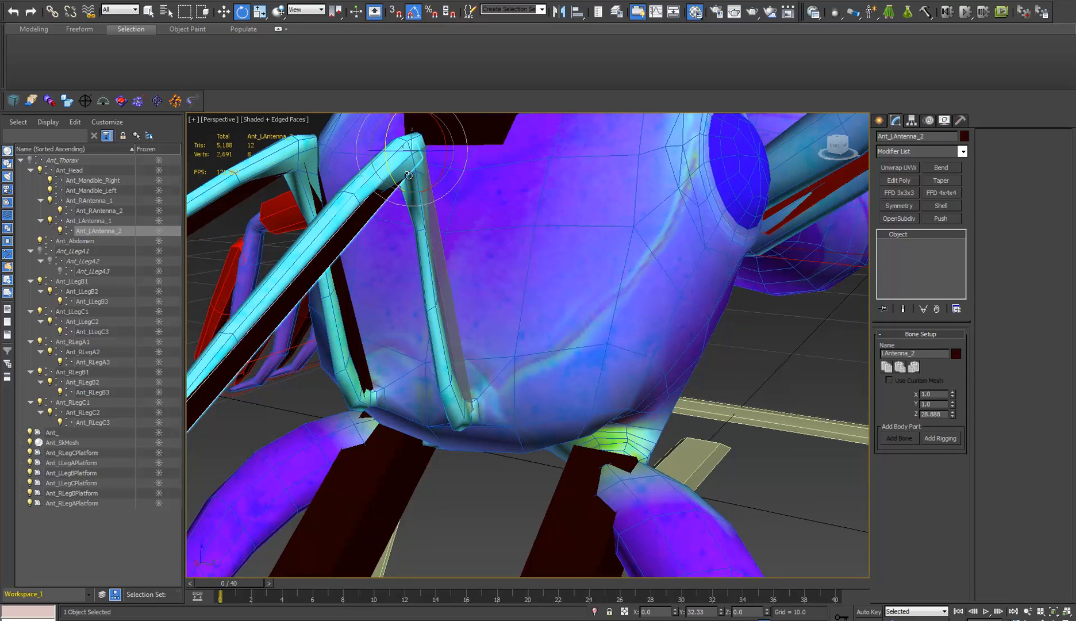
Select the Ant_LAntenna_1 bone, test its rotation, and examine the mesh up close at the left antenna's base.
left_click(458, 382)
middle_click_drag(454, 397, 462, 395, "alt")
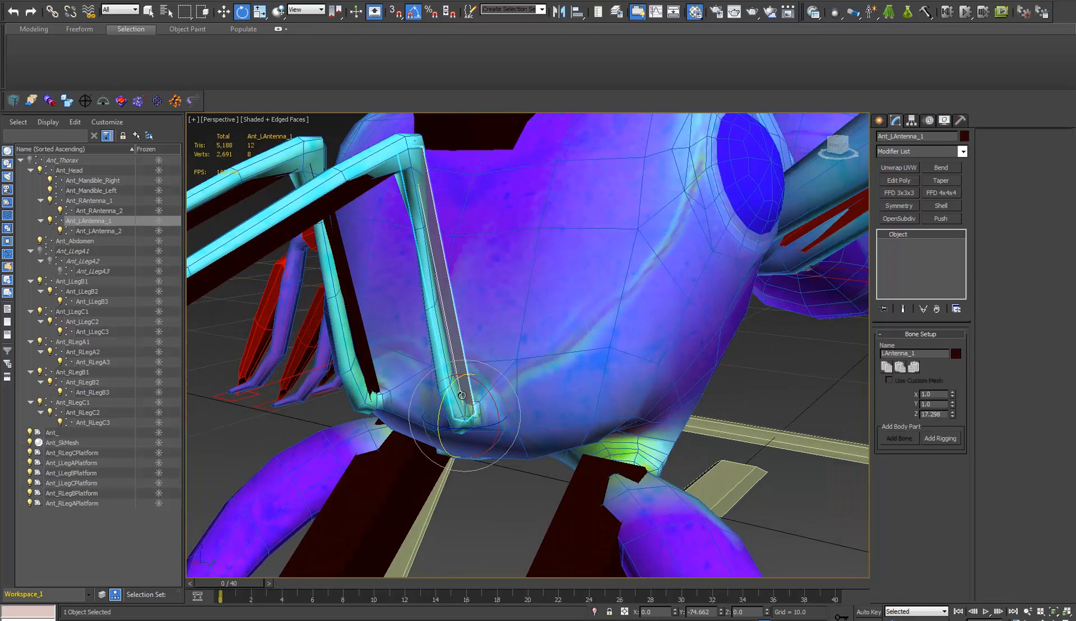
mouse_move(461, 395)
left_mouse_down()
mouse_move(452, 393)
mouse_move(493, 390)
mouse_move(428, 385)
mouse_move(457, 386)
mouse_move(471, 403)
left_mouse_up()
scroll(470, 404, "up", 5)
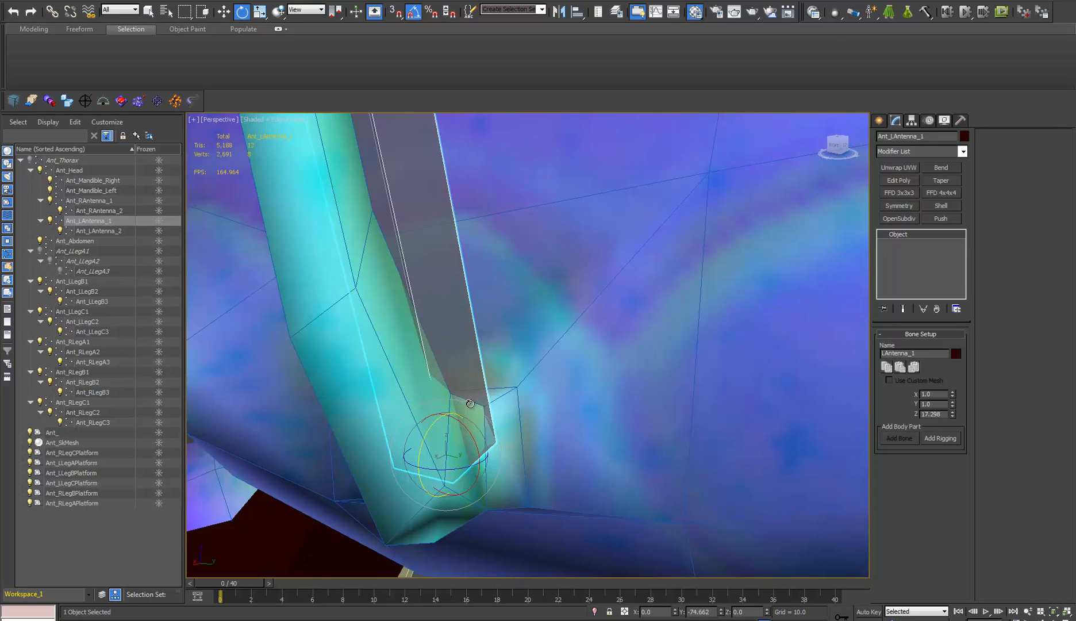
middle_click_drag(535, 422, 677, 335, "alt")
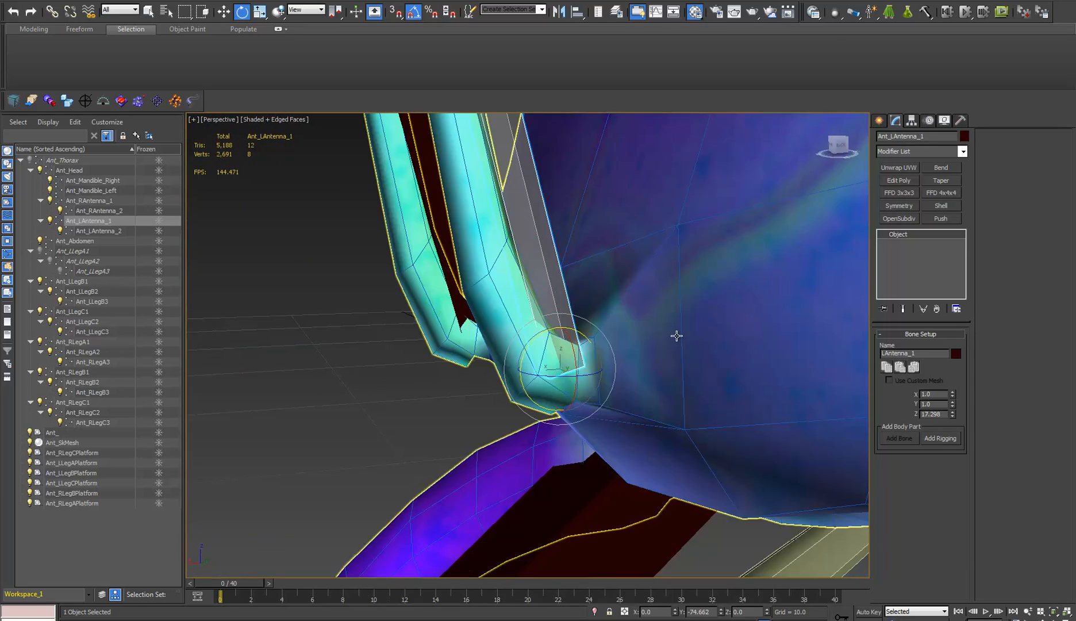
Resume envelope editing on the ant mesh and set the Ant_Head weight to 1 on the head vertices just below the left antenna's base.
left_click(684, 320)
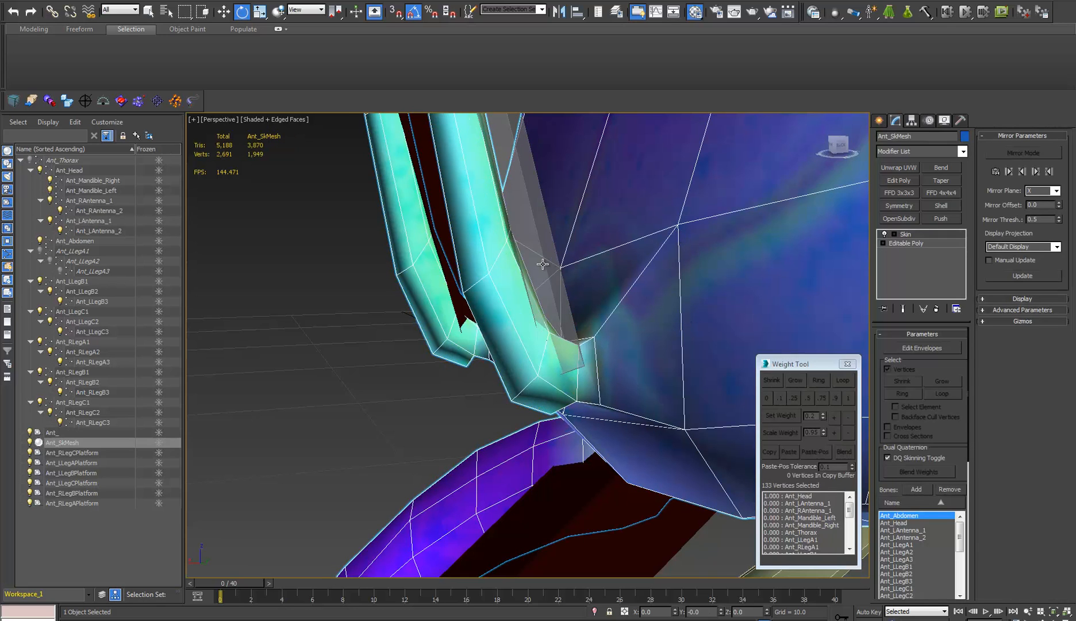
left_click(911, 235)
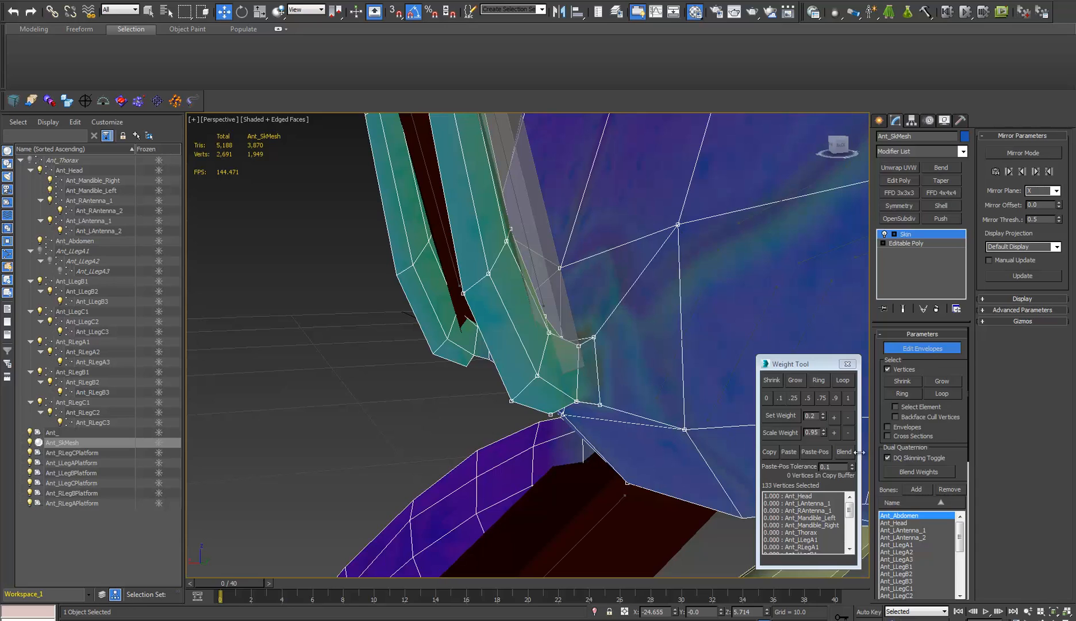
left_click(685, 428)
left_click(562, 413, "ctrl")
scroll(961, 439, "down", 2)
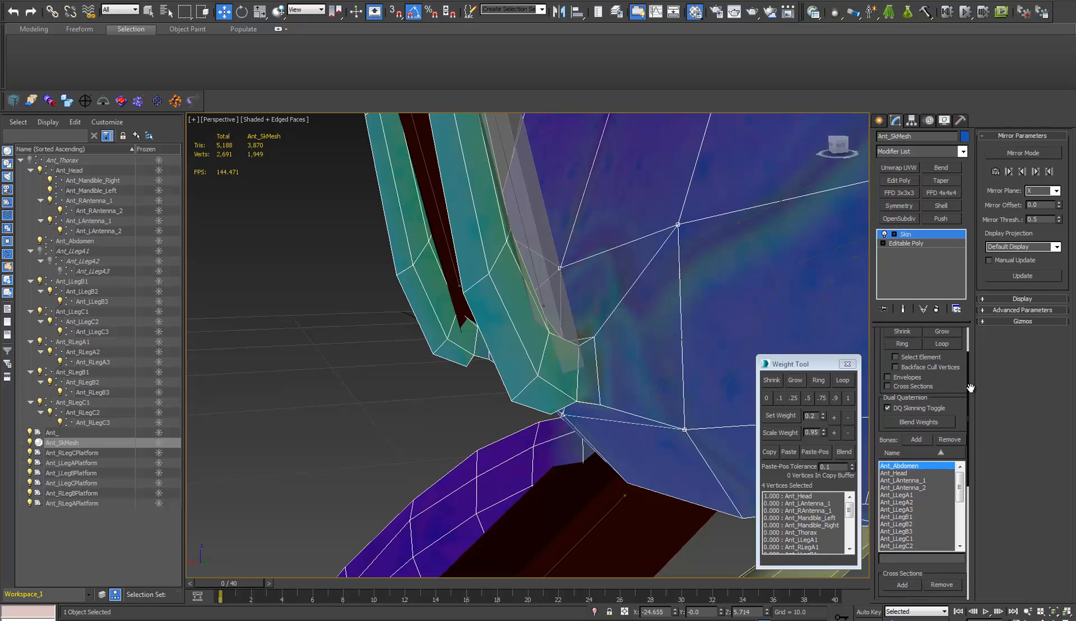
left_click(911, 477)
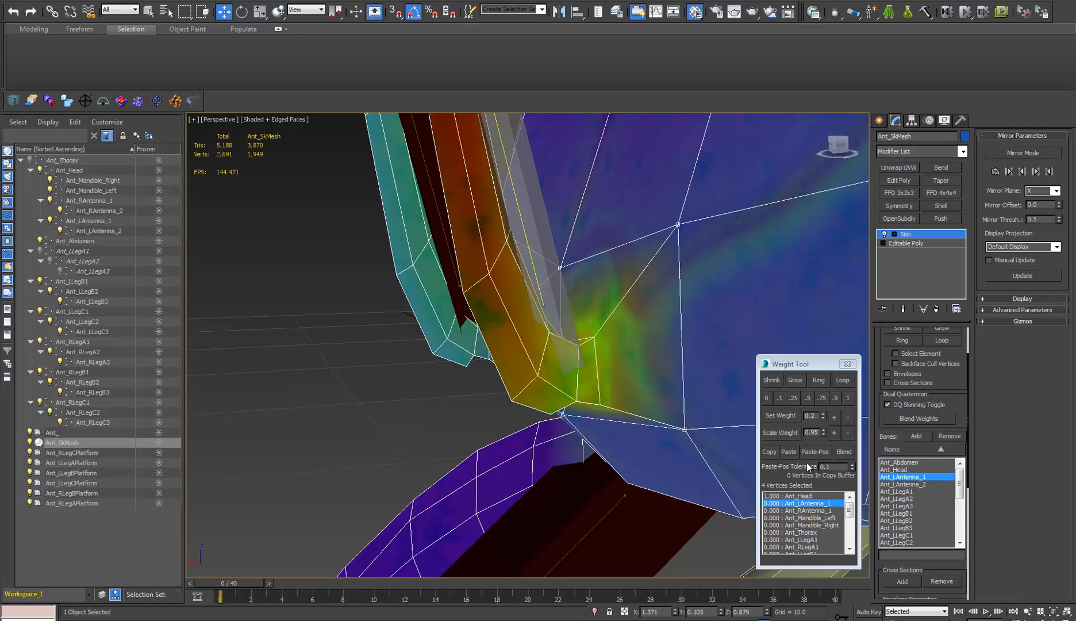
left_click(900, 470)
left_click(848, 398)
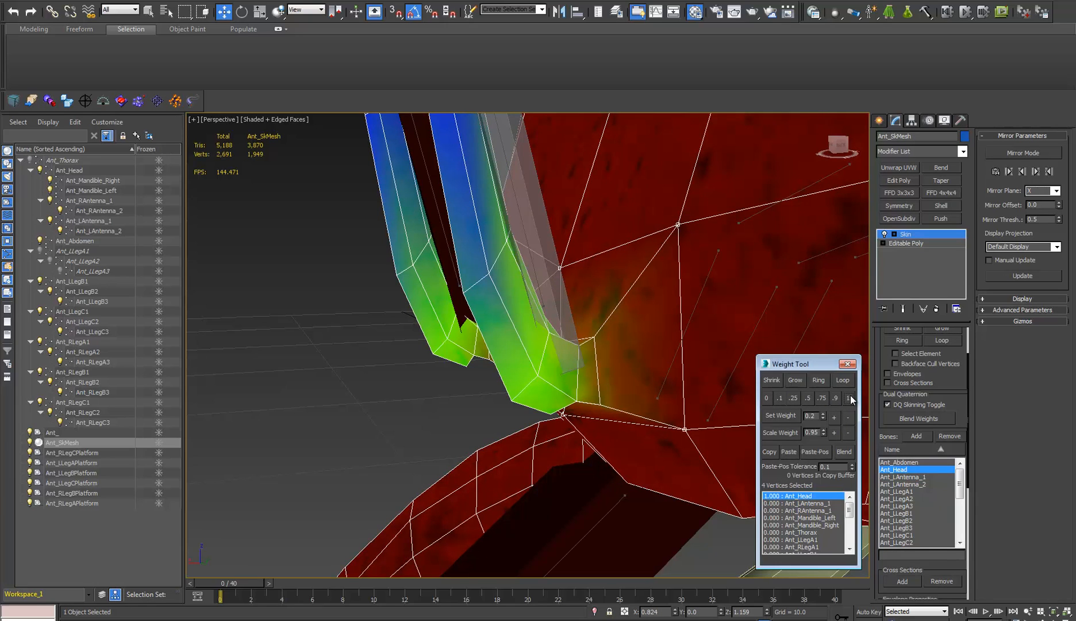
Select the four head vertices framing the left antenna's base and set their Ant_Head weight to 1.
left_click(600, 406)
key("z")
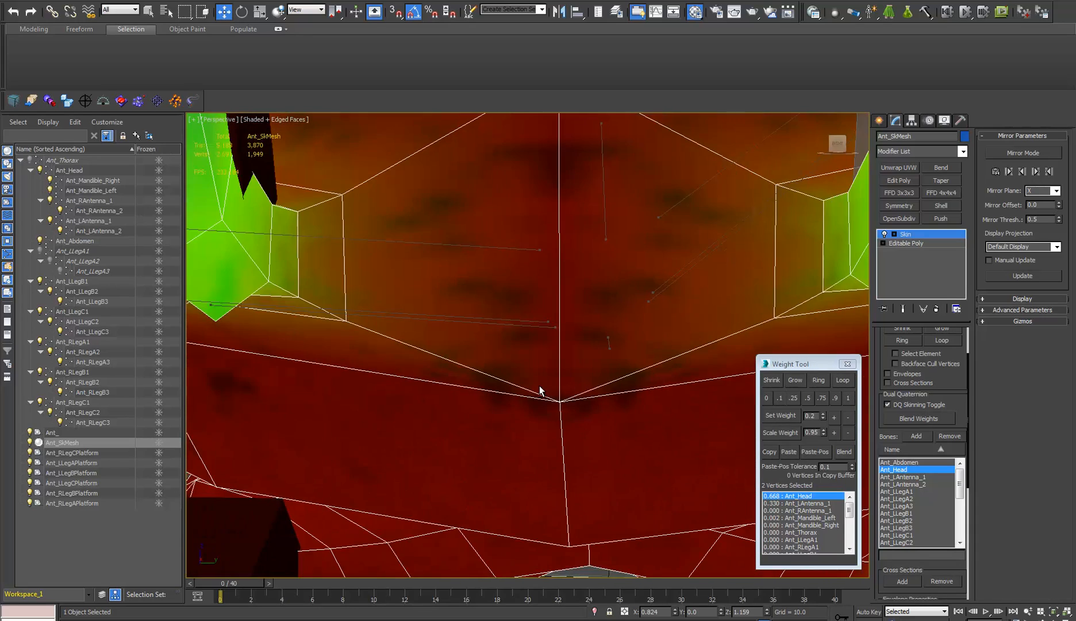
middle_click_drag(577, 362, 378, 410, "alt")
middle_click_drag(609, 402, 479, 411, "alt")
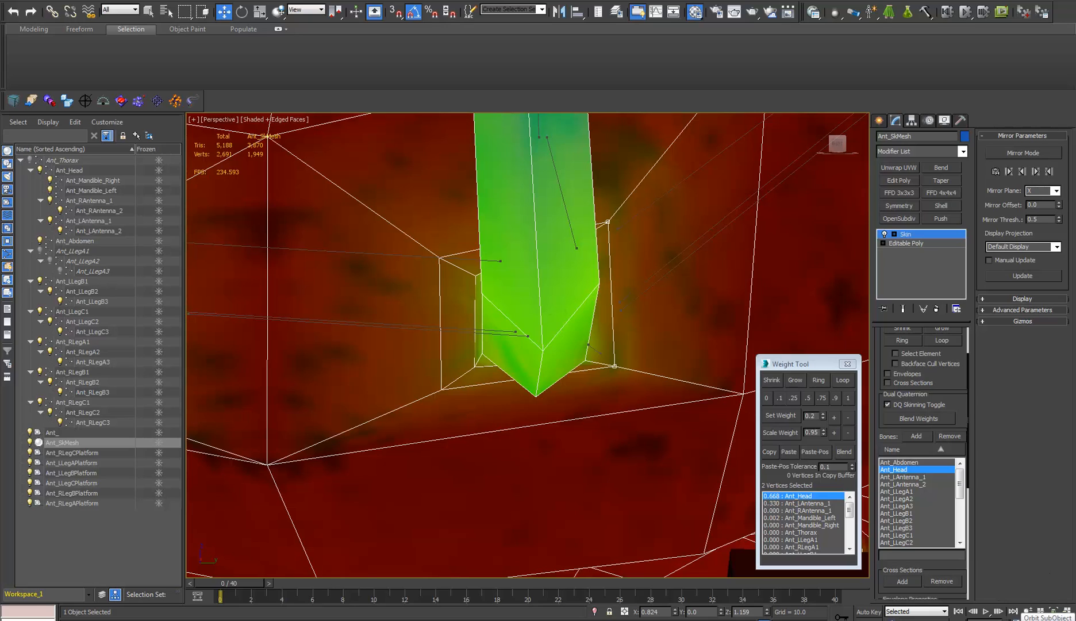
left_click(1053, 610)
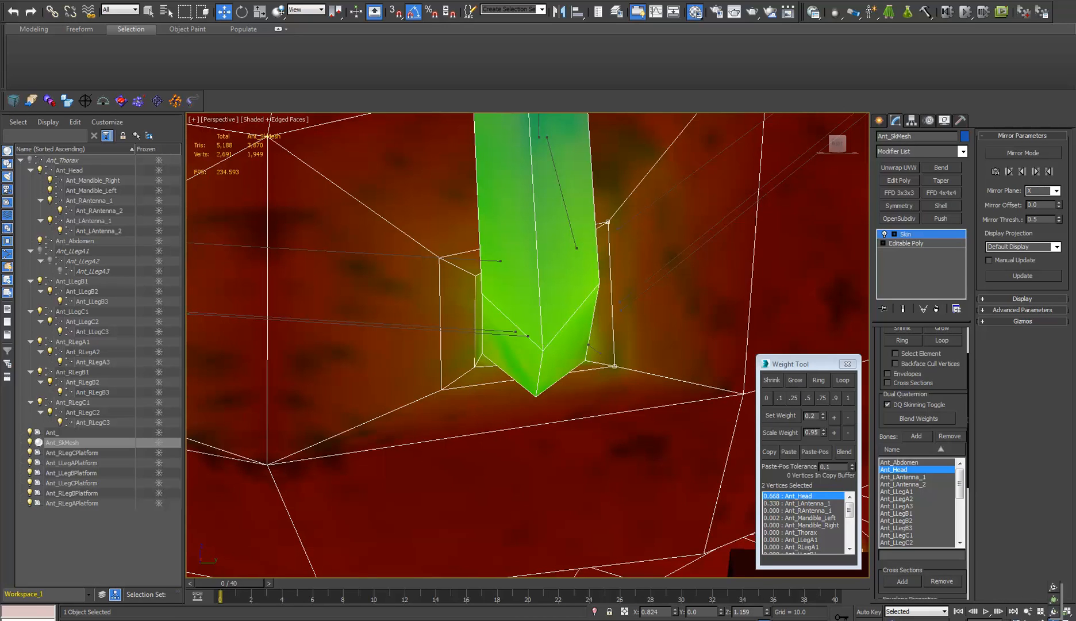
left_click(1055, 592)
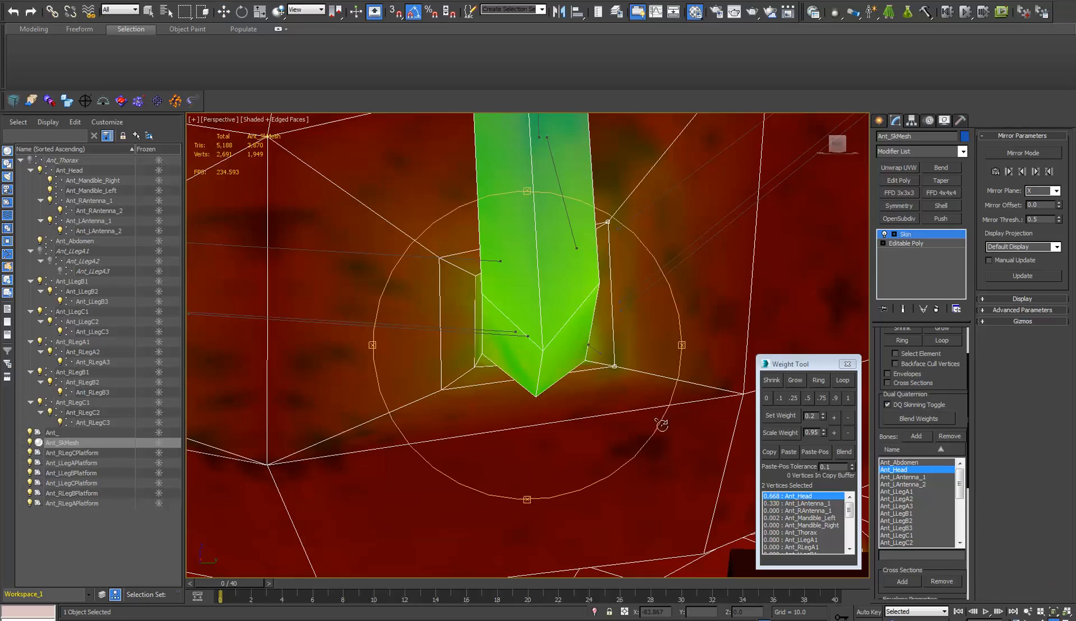
mouse_move(597, 421)
left_mouse_down()
mouse_move(512, 447)
mouse_move(579, 431)
left_mouse_up()
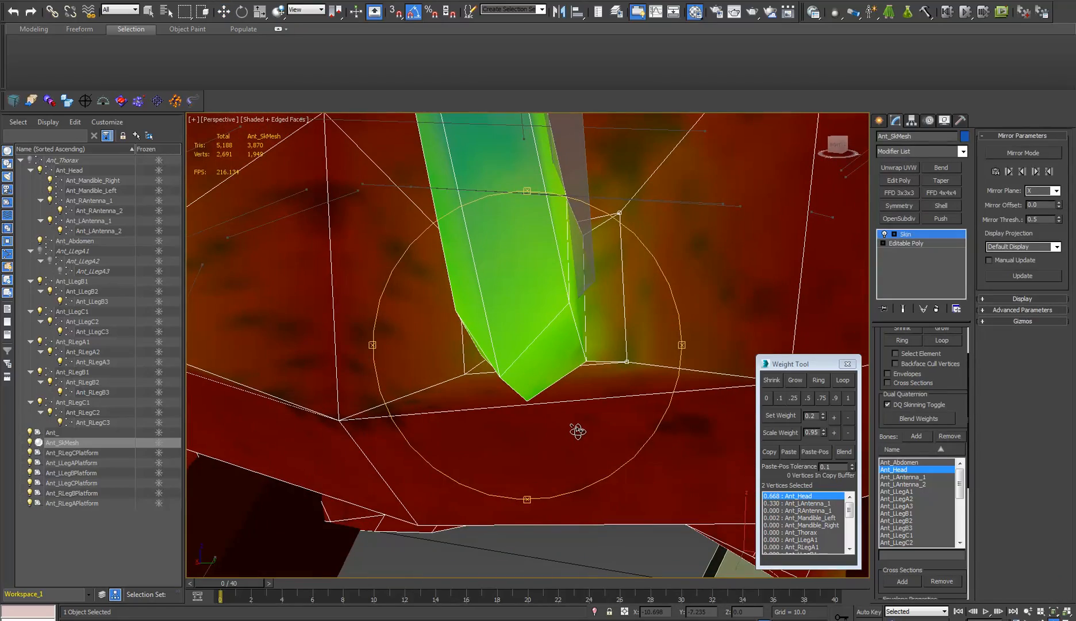
key("w")
middle_click_drag(564, 543, 661, 374, "alt")
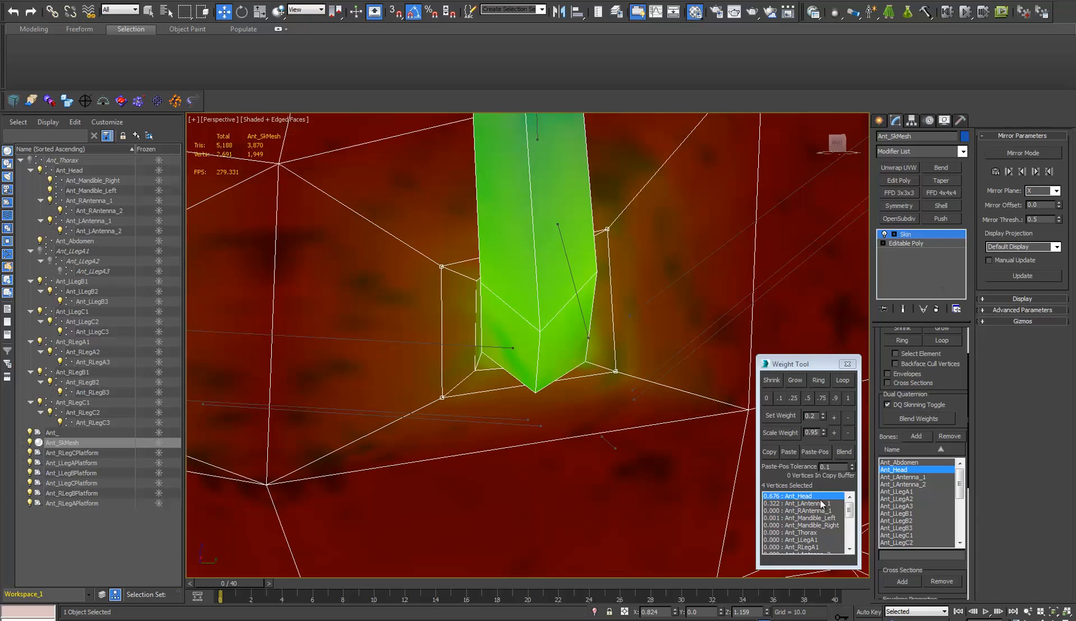
left_click(848, 397)
Set the Ant_Head weight to 1 on the four head vertices framing the right antenna's base.
scroll(521, 428, "down", 6)
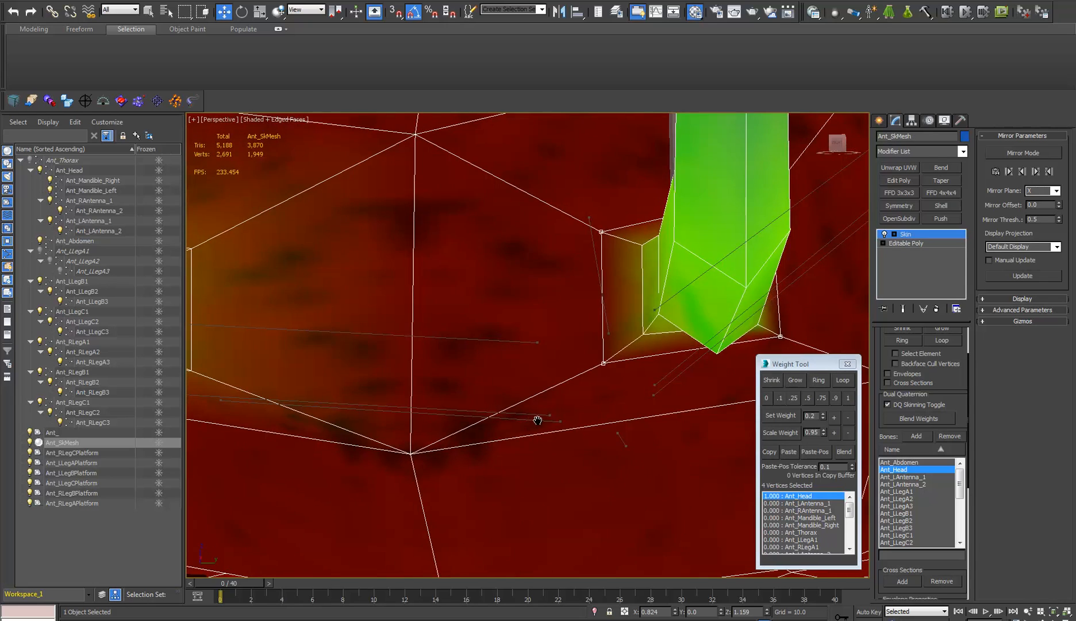
left_click(493, 377)
left_click(492, 406, "ctrl")
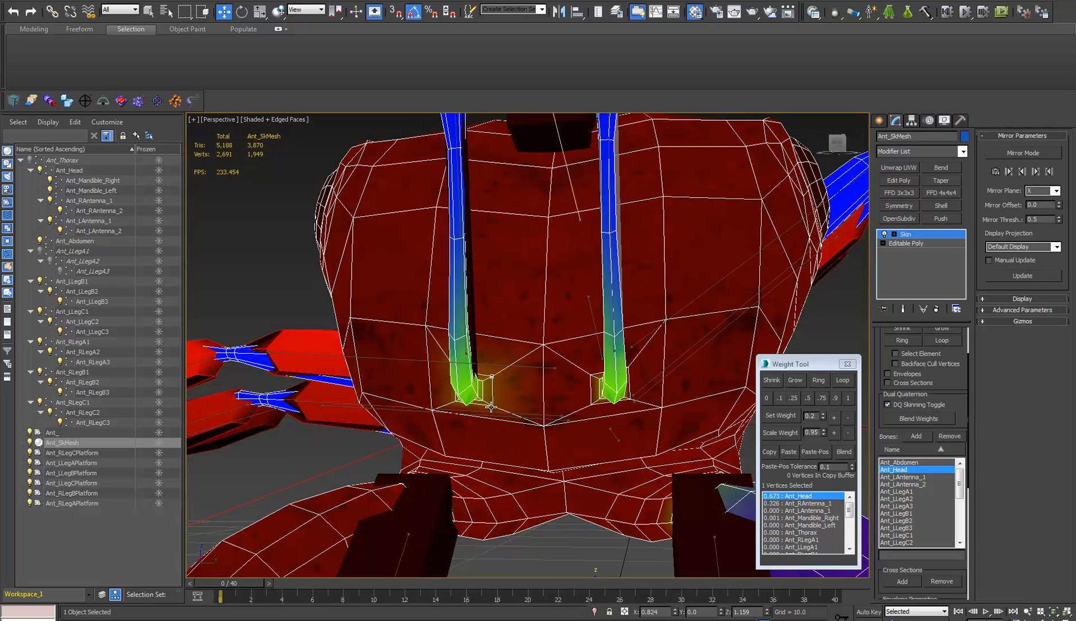
middle_click_drag(492, 406, 678, 418, "alt")
left_click(735, 371, "ctrl")
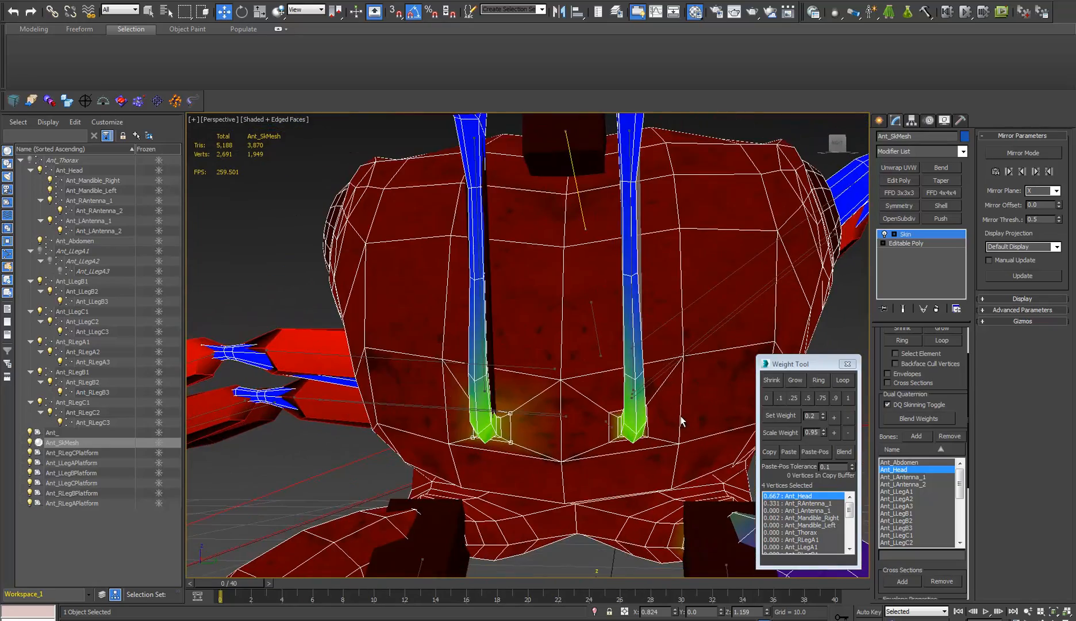
key("z")
middle_click_drag(576, 435, 477, 365, "alt")
scroll(606, 444, "down", 6)
scroll(612, 413, "down", 5)
scroll(536, 360, "up", 5)
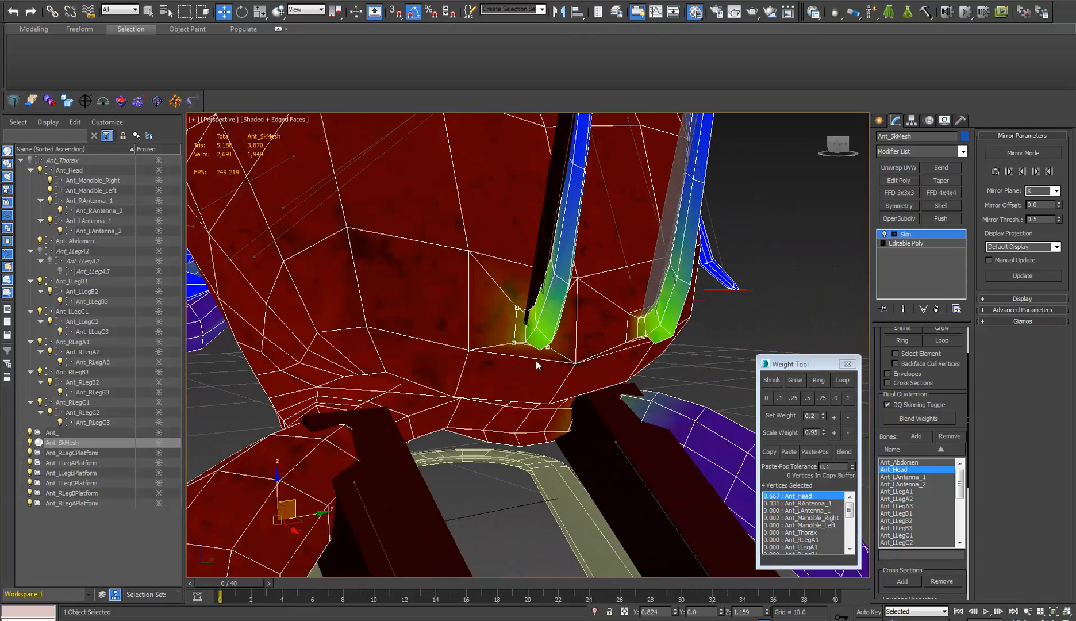
left_click(849, 401)
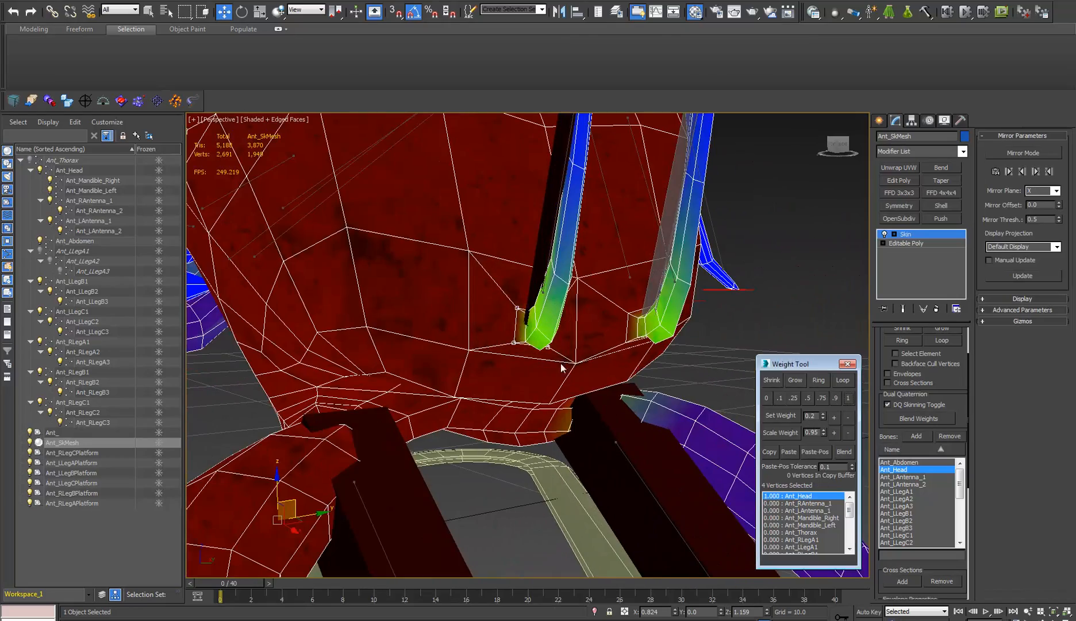
Leave envelope editing, test-rotate the Ant_LAntenna_1 bone by 60 degrees to check the left antenna's base, and undo the rotation.
middle_click_drag(562, 366, 528, 388)
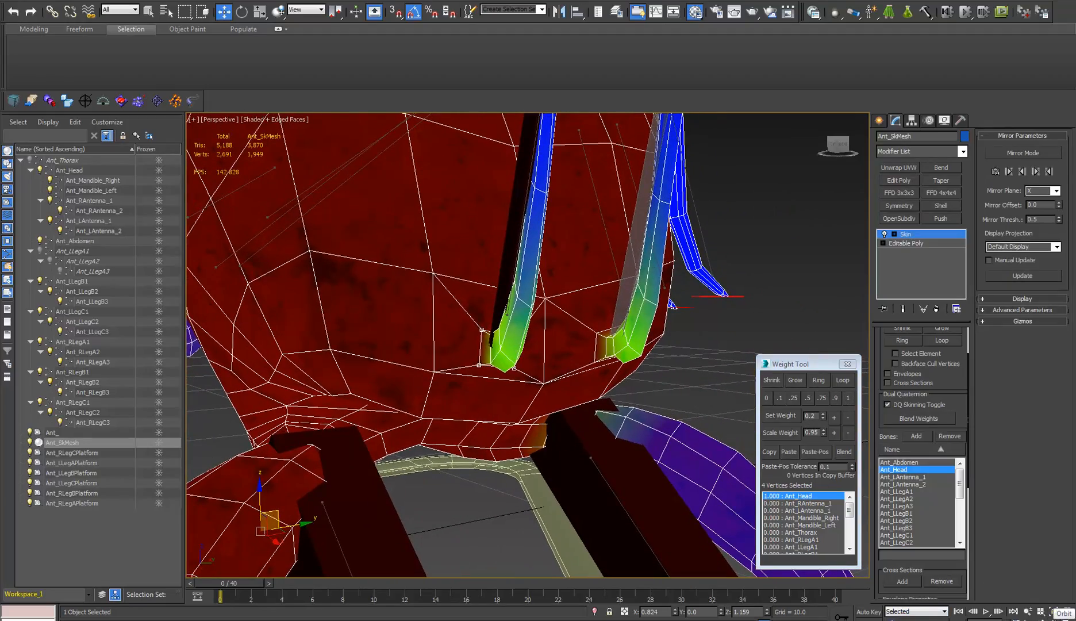
scroll(638, 354, "down", 5)
middle_click_drag(638, 353, 496, 384, "alt")
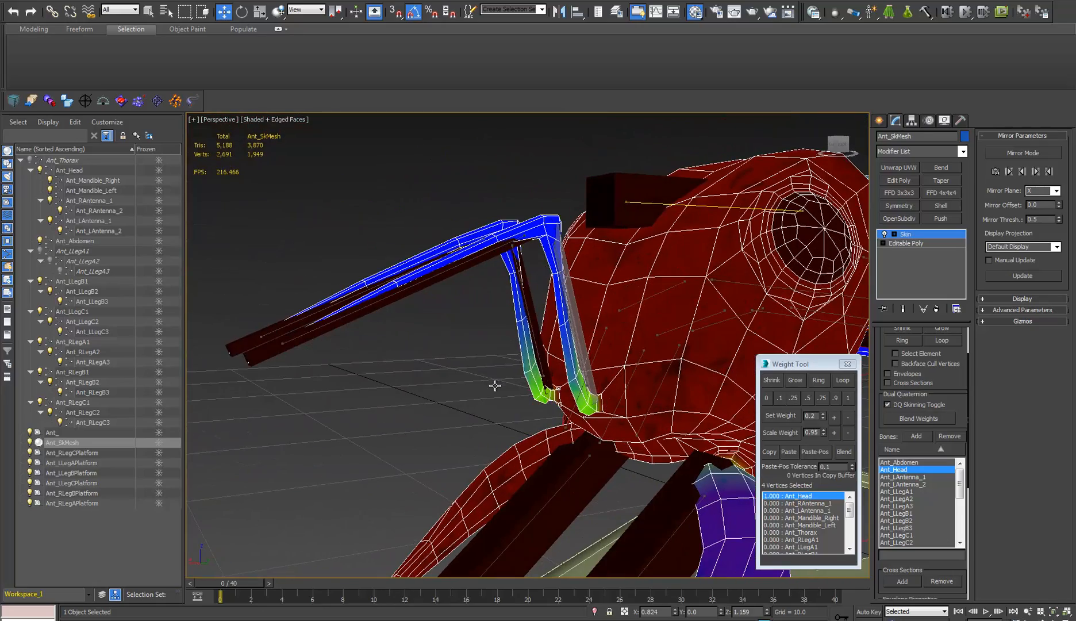
left_click(914, 234)
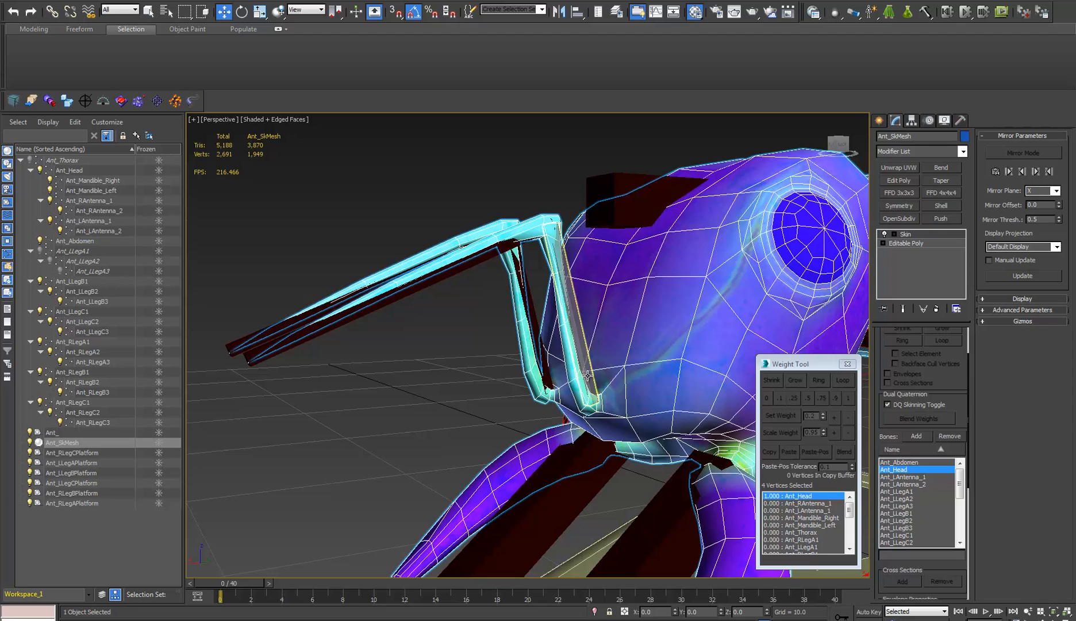
left_click(586, 376)
key("e")
left_click_drag(560, 381, 550, 415)
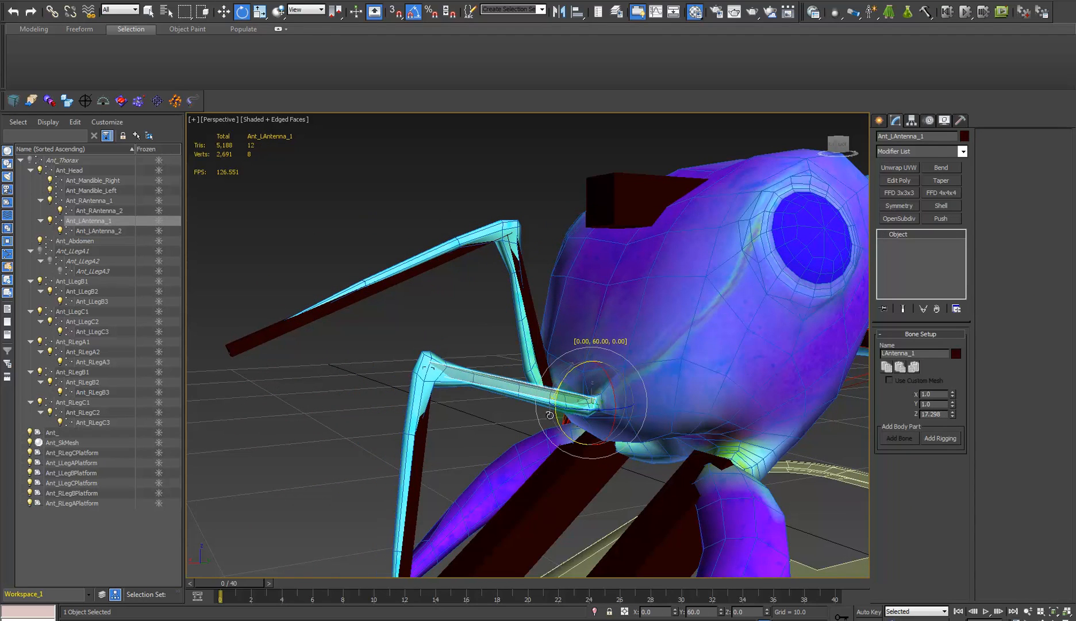
middle_click_drag(549, 415, 525, 407, "alt")
key("ctrl+z")
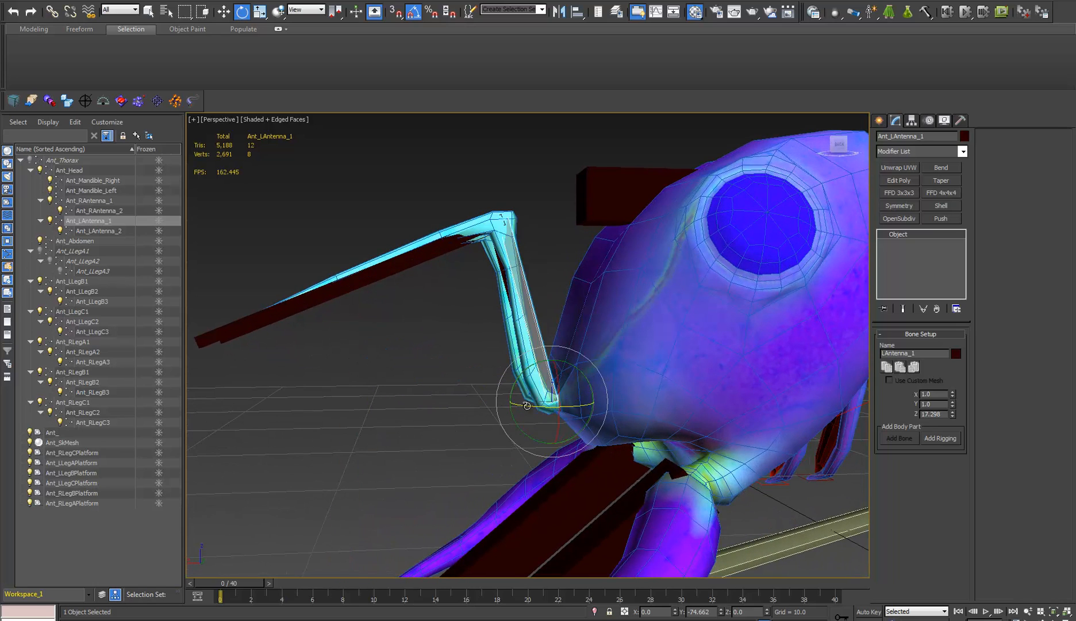
Try rotating the Ant_LAntenna_2 bone to check the left antenna's elbow, and undo the rotation.
left_click(433, 250)
mouse_move(473, 191)
left_mouse_down()
mouse_move(500, 196)
mouse_move(467, 198)
left_mouse_up()
key("ctrl+z")
scroll(512, 379, "down", 5)
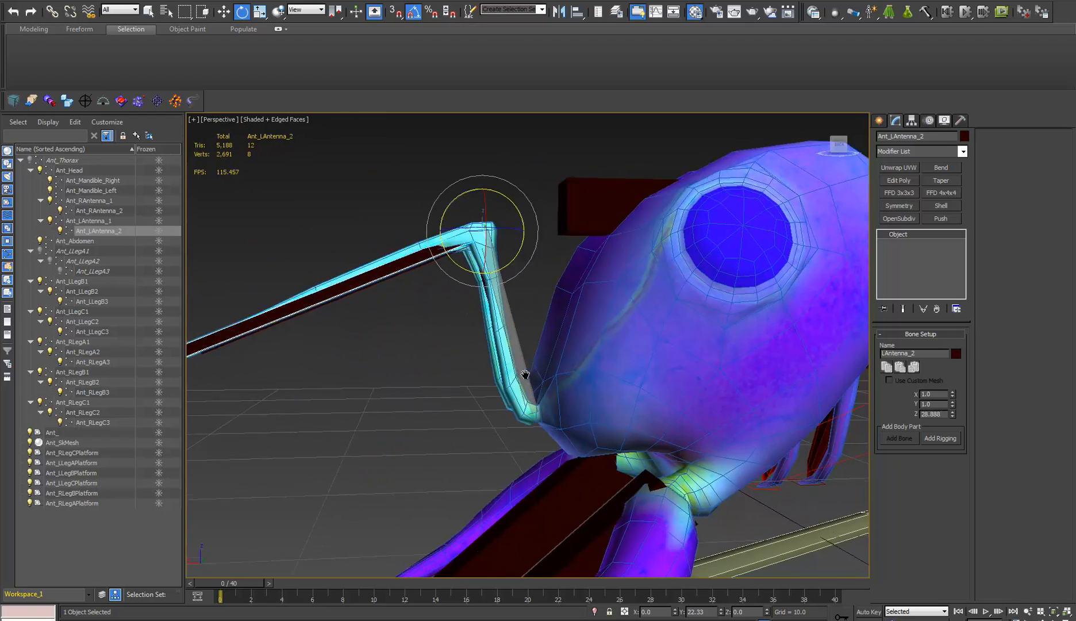
Inspect the Ant_RLegA1 bone's animation layer settings and return to the ant mesh's Skin modifier settings.
middle_click_drag(512, 380, 573, 327, "alt")
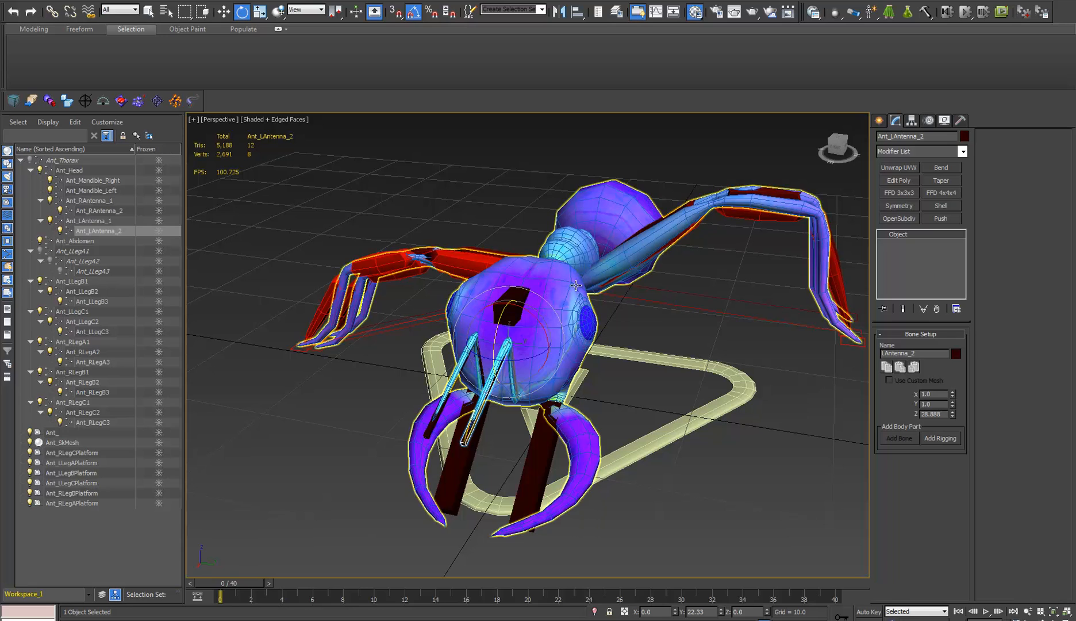
left_click(498, 262)
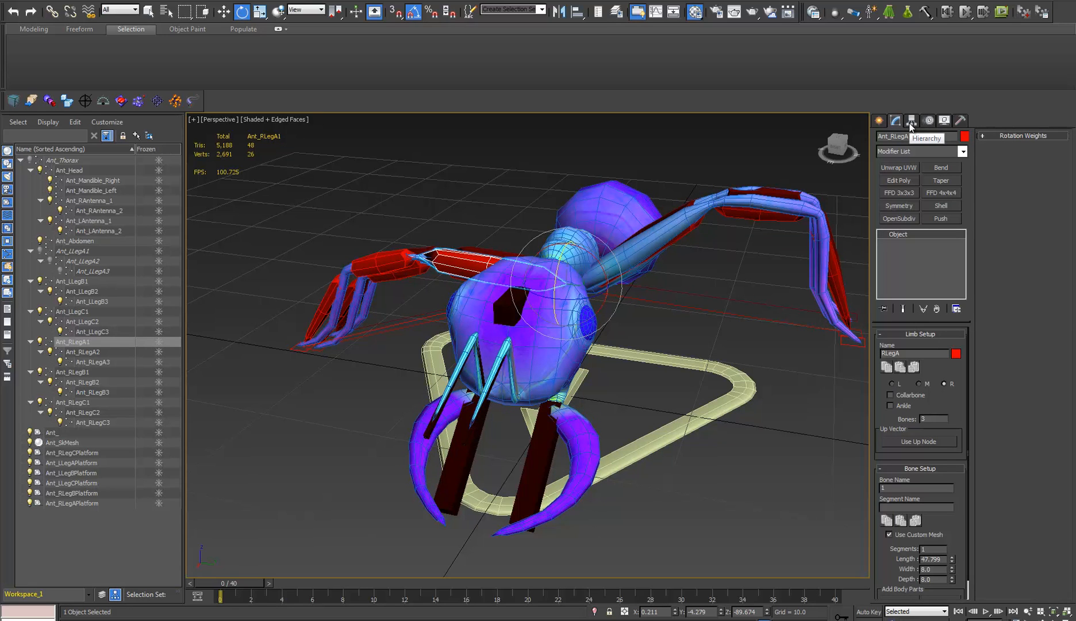
left_click(929, 121)
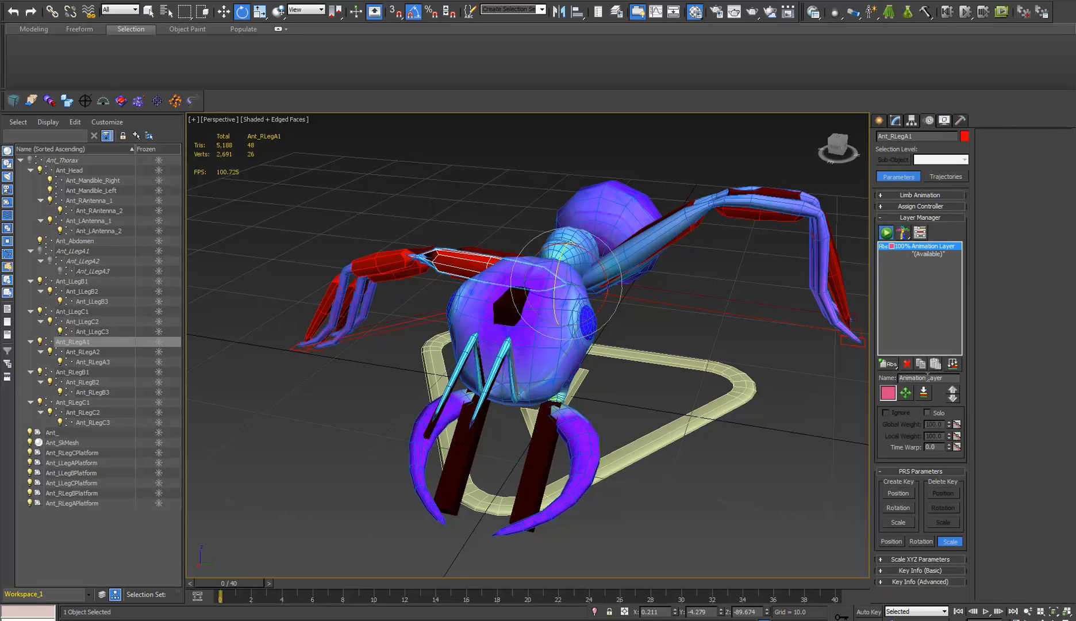
left_click(908, 367)
middle_click_drag(524, 376, 469, 285, "alt")
left_click(478, 324)
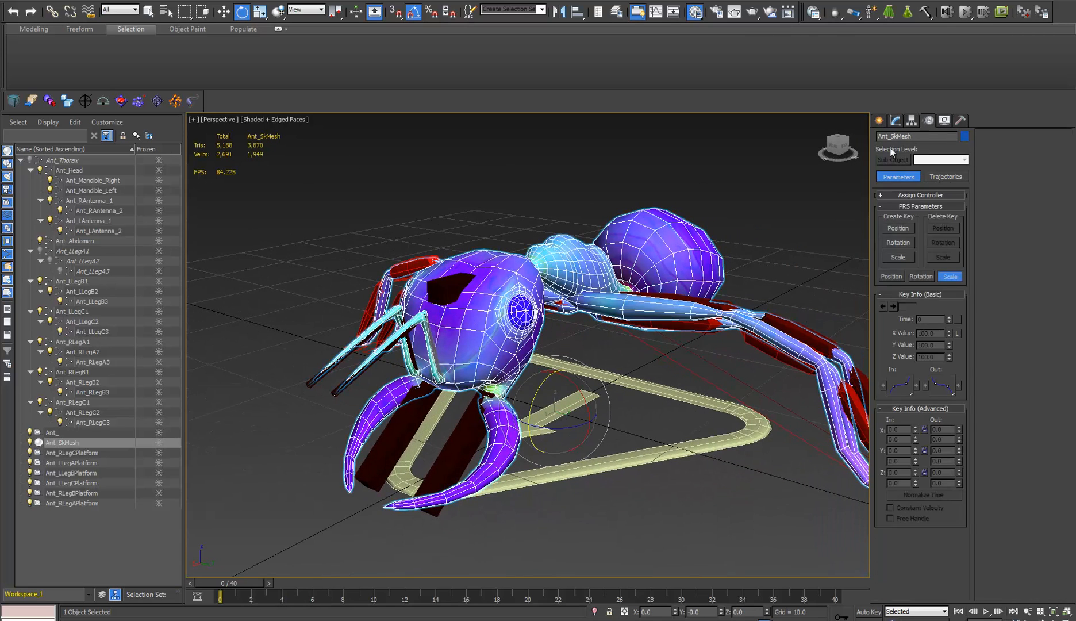
left_click(896, 121)
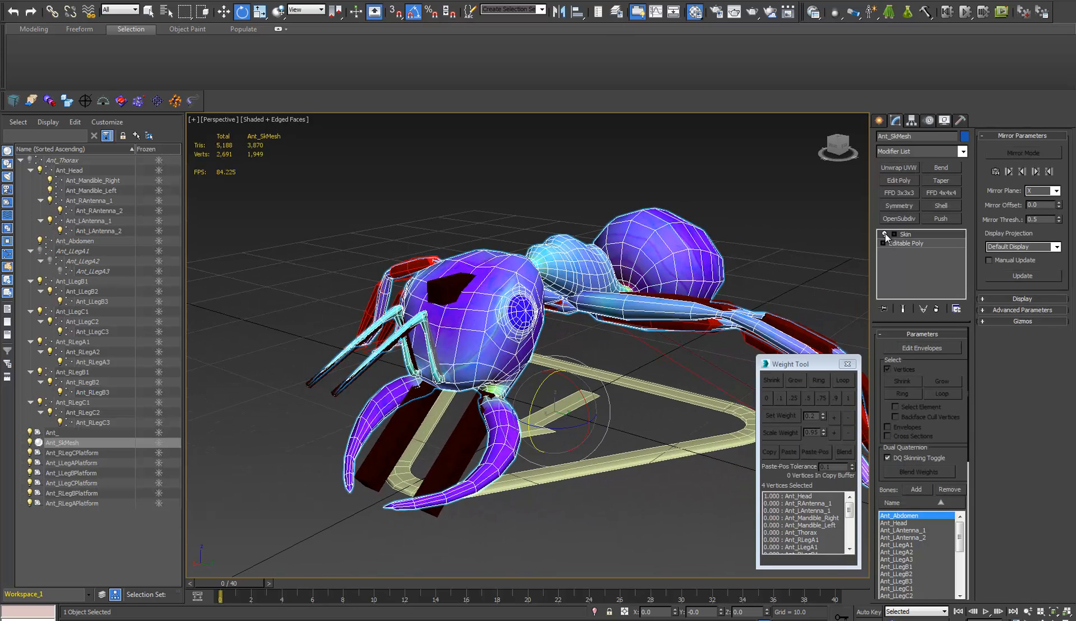
Try moving the whole ant mesh away from its rig, and undo the move.
middle_click_drag(851, 247, 811, 239, "alt")
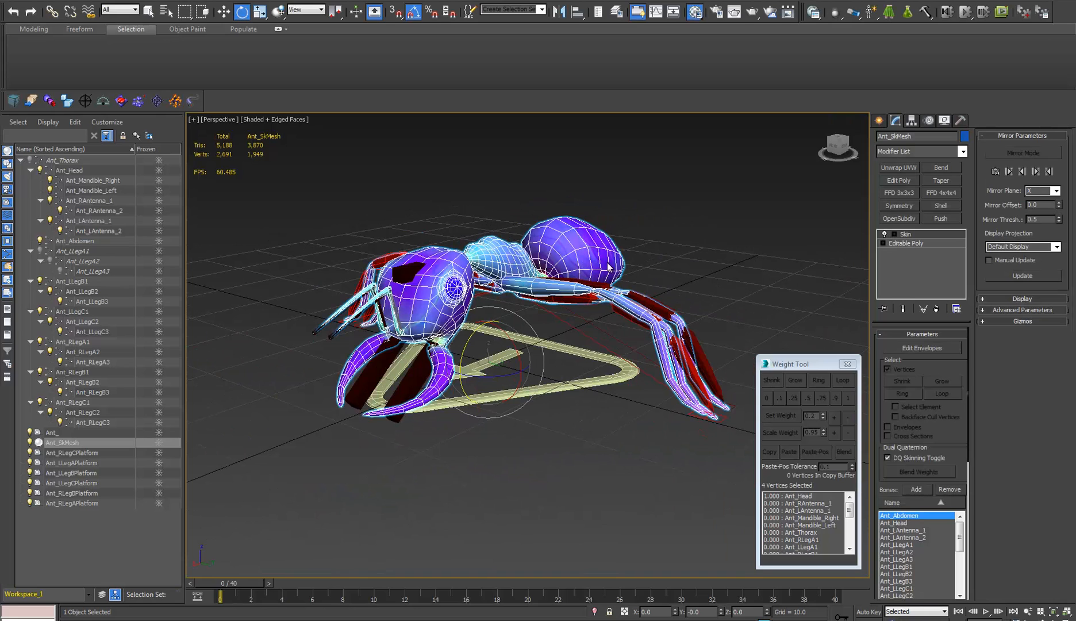
middle_click_drag(828, 253, 718, 261, "alt")
key("w")
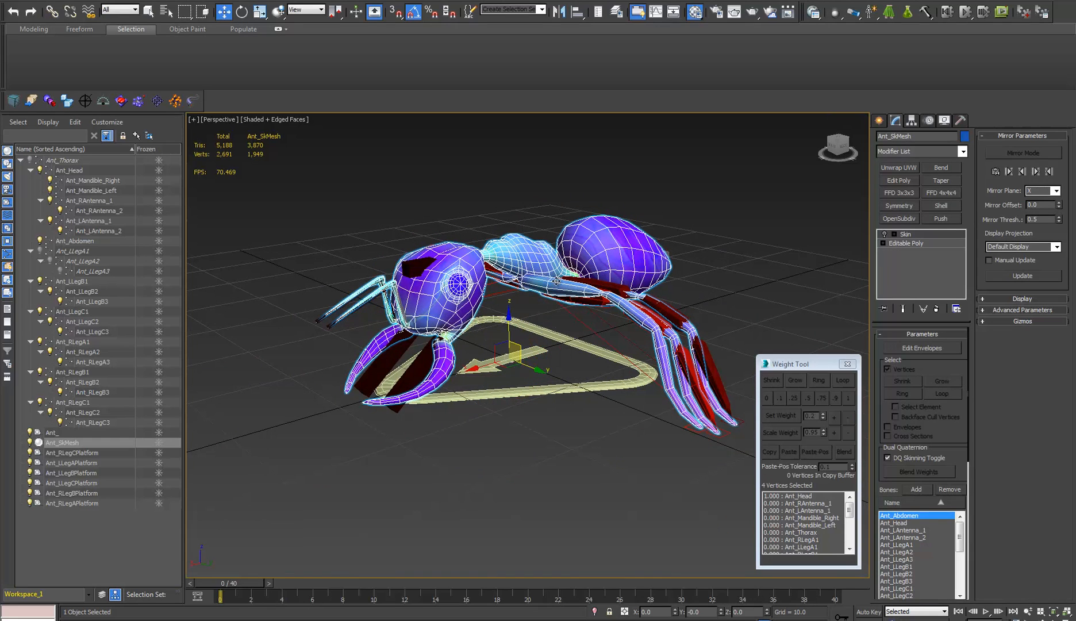
left_click_drag(501, 357, 592, 215)
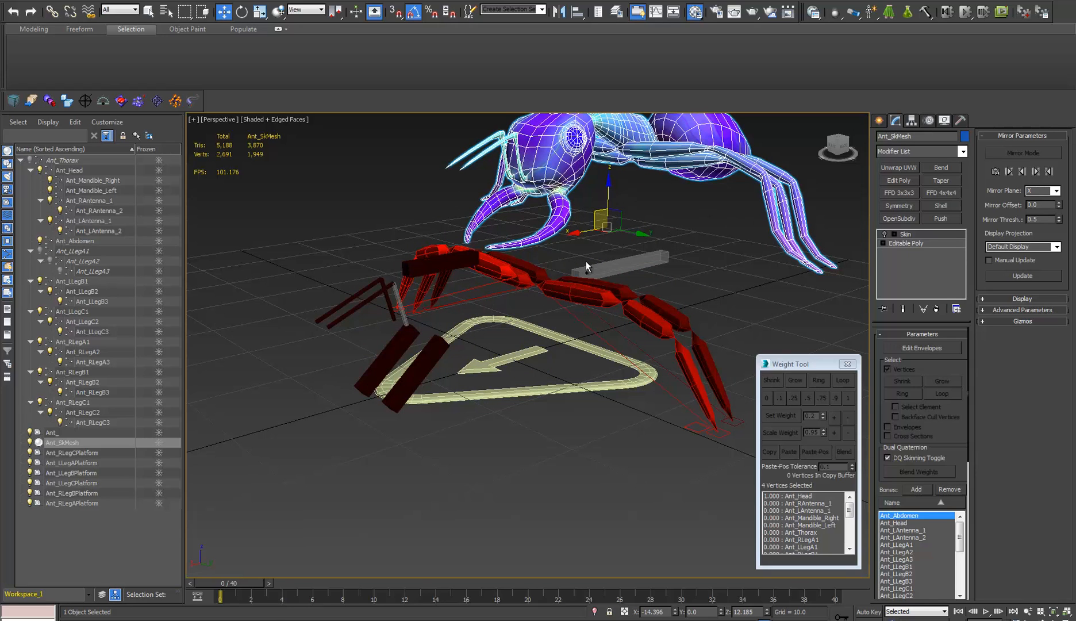
key("ctrl+z")
middle_click_drag(497, 275, 509, 287)
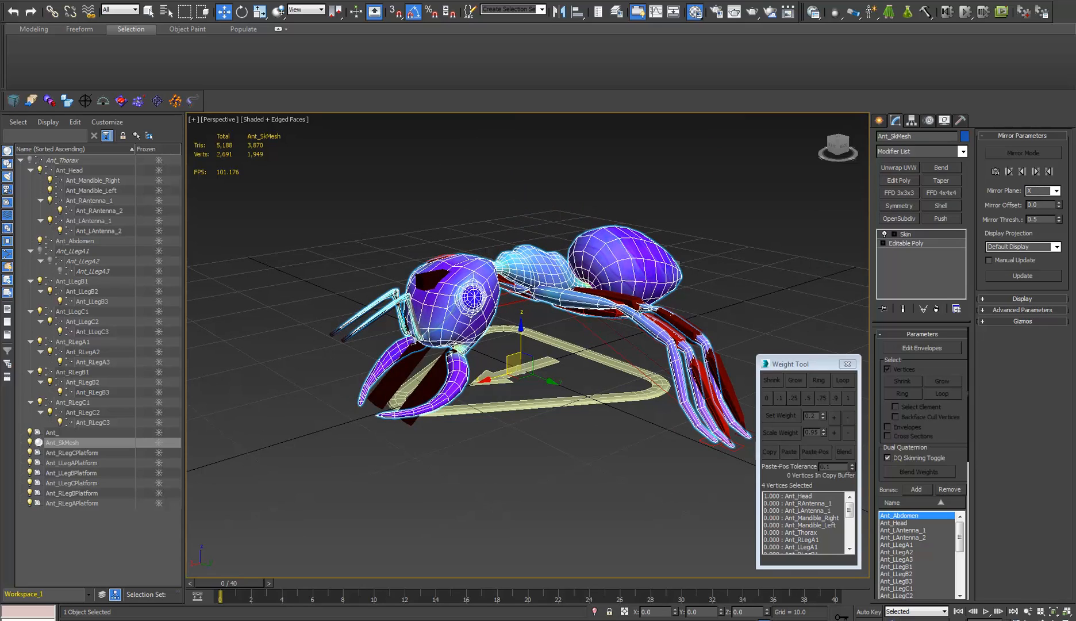
Unhide the hidden rig bones, including Ant_Thorax and the Ant_LLegA leg chain, and view the ant from the front.
middle_click_drag(561, 288, 541, 419)
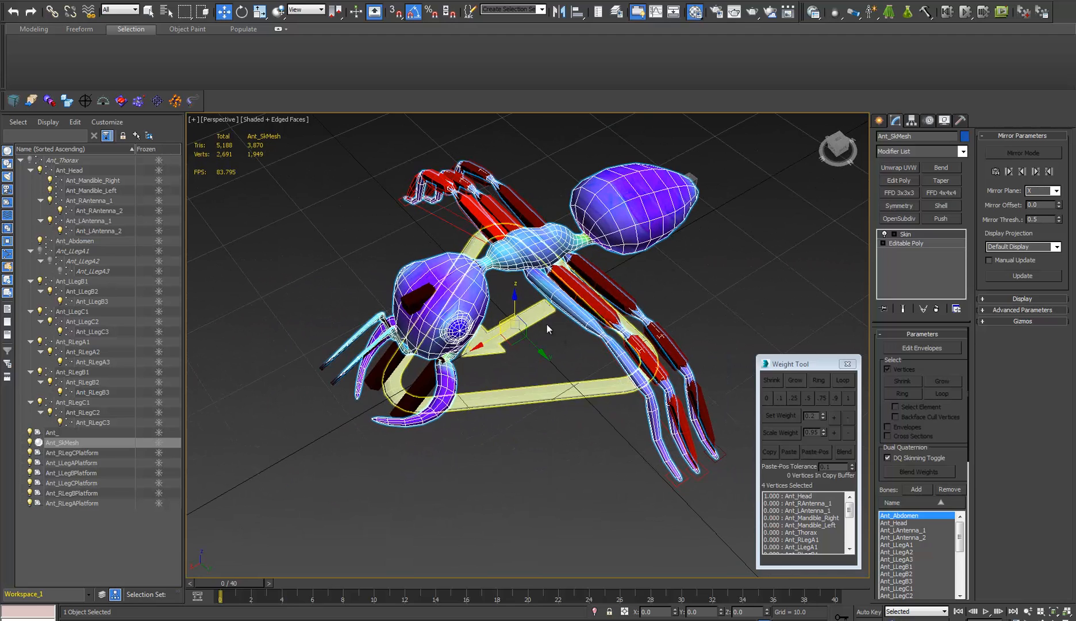
middle_click_drag(546, 325, 605, 296, "alt")
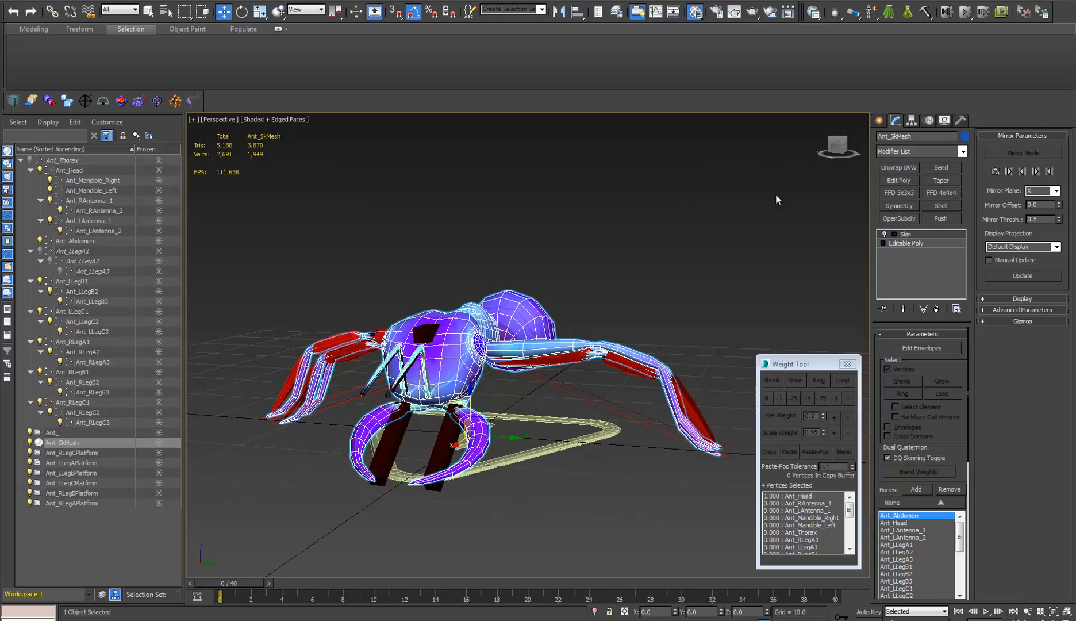
middle_click_drag(598, 357, 512, 380, "alt")
right_click(461, 498)
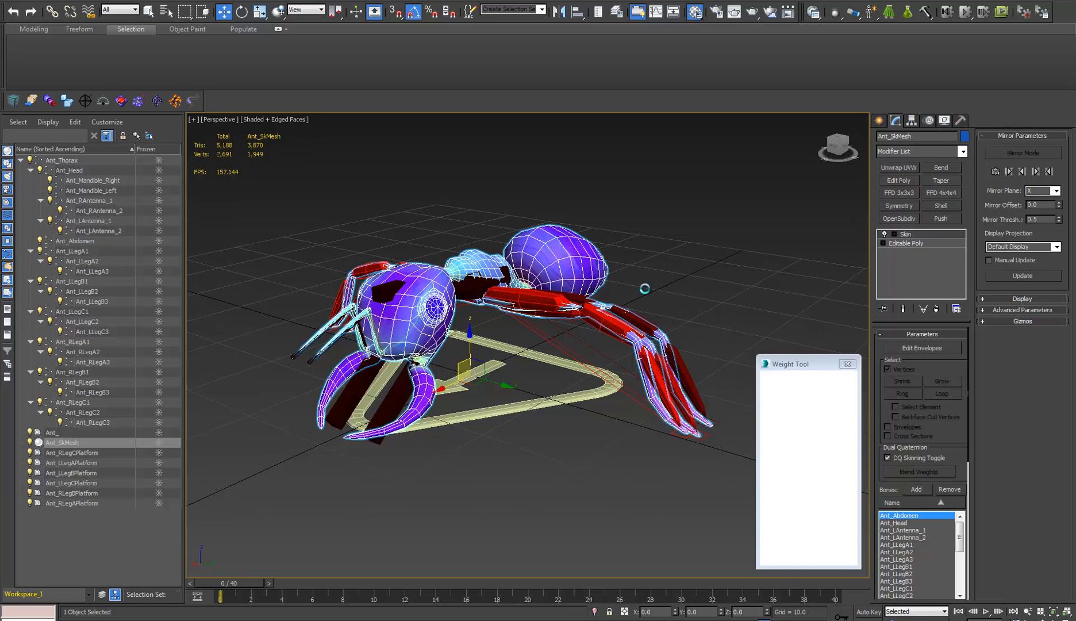
left_click(506, 351)
middle_click_drag(506, 351, 550, 339, "alt")
scroll(516, 344, "up", 4)
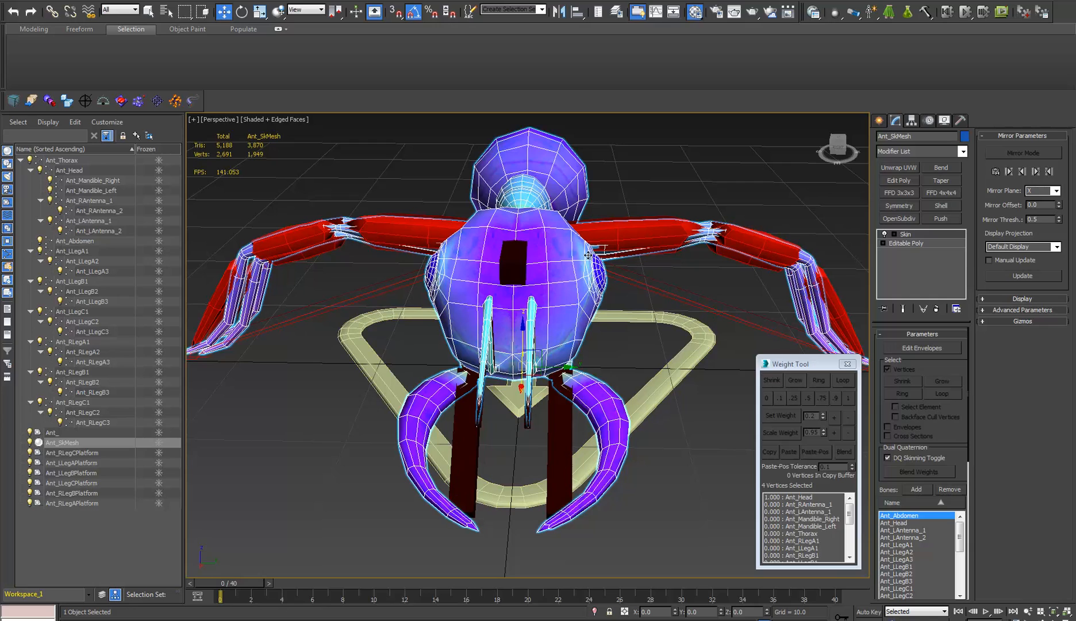
Turn on Mirror Mode for the ant mesh's Skin modifier and set the mirror plane to Y.
left_click(904, 235)
left_click(1019, 153)
middle_click_drag(533, 282, 537, 313, "alt")
scroll(536, 315, "up", 4)
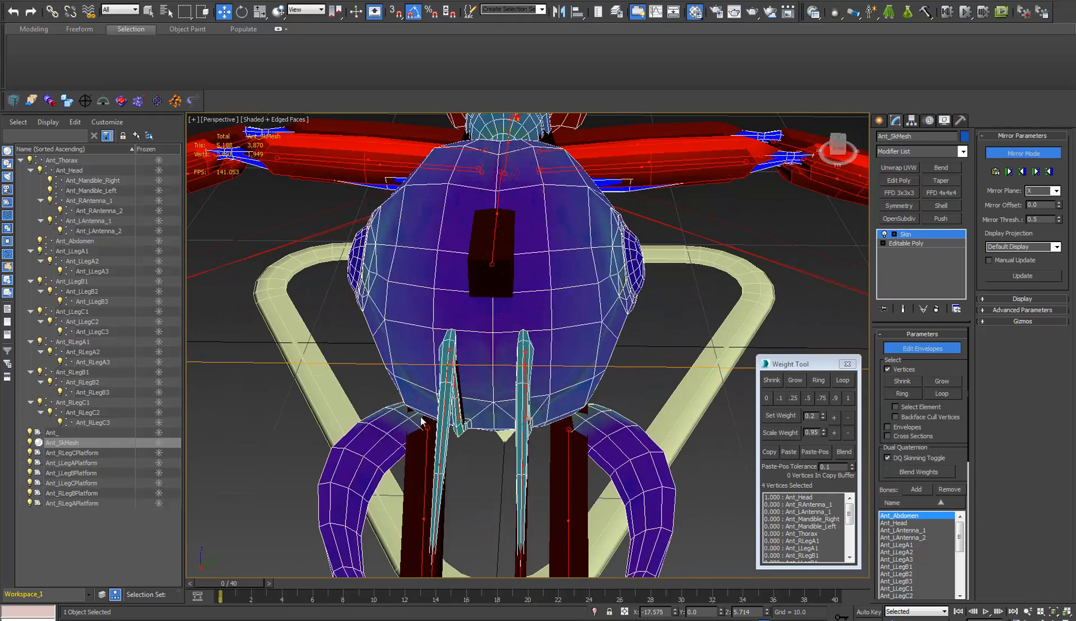
middle_click_drag(423, 422, 464, 381)
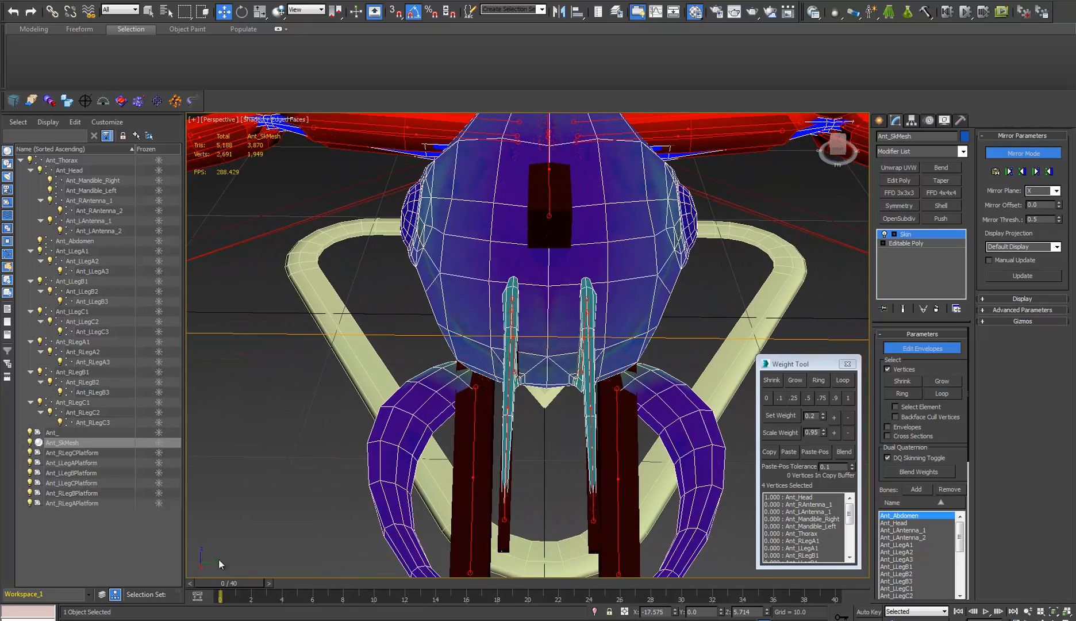
middle_click_drag(649, 282, 510, 271, "alt")
scroll(613, 293, "down", 4)
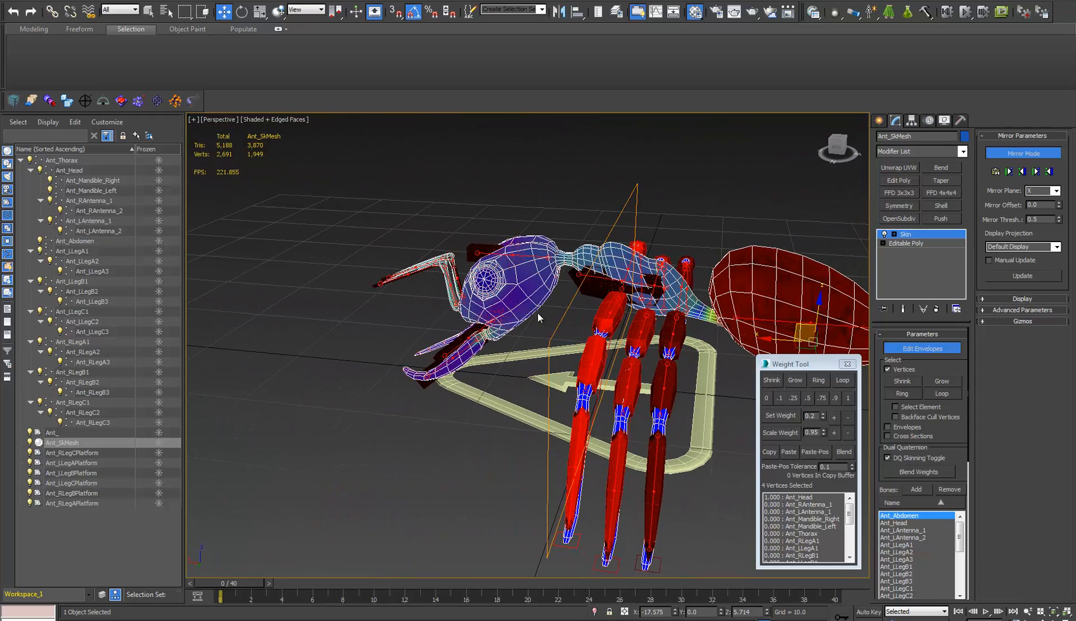
left_click(1056, 190)
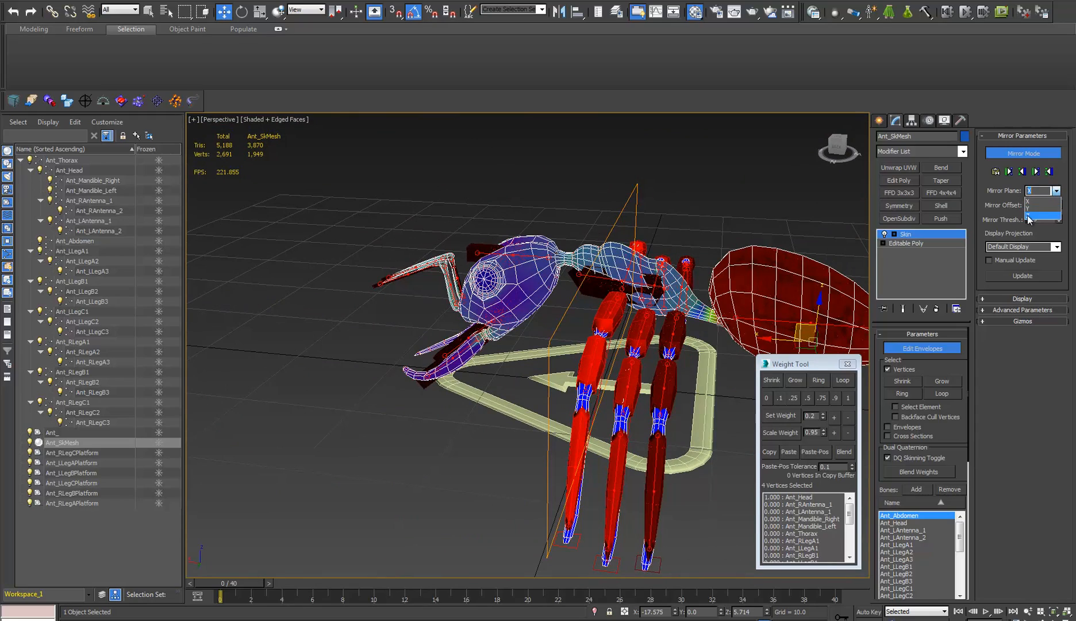
left_click(1035, 208)
Examine how the Y mirror plane and the vertex and bone colouring line up across the head, antennae and mandibles.
middle_click_drag(575, 288, 549, 306, "alt")
scroll(549, 307, "up", 6)
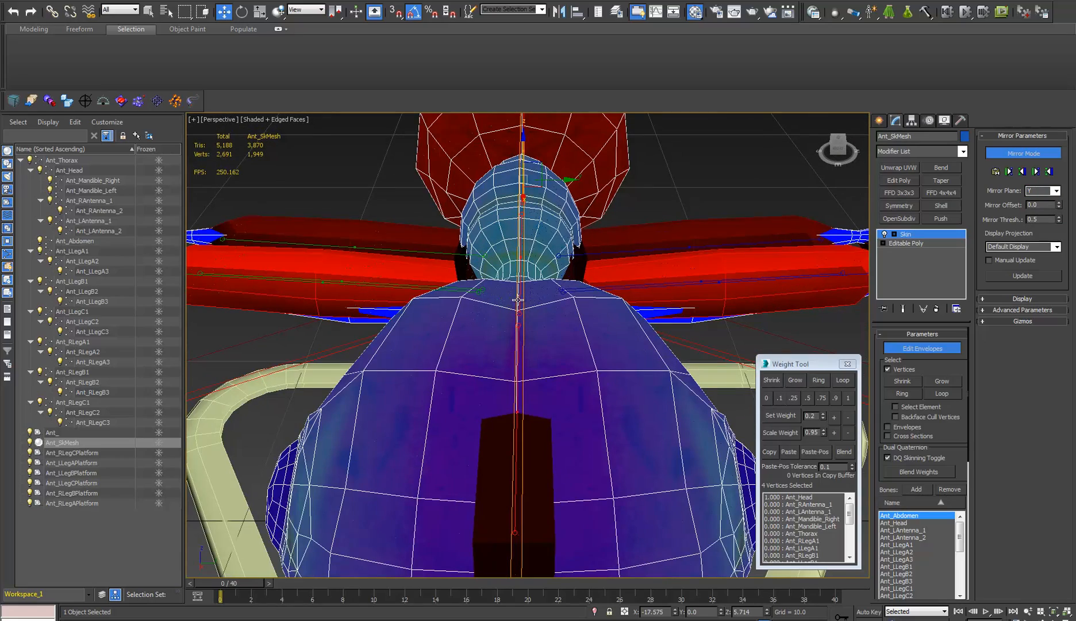
key("F3")
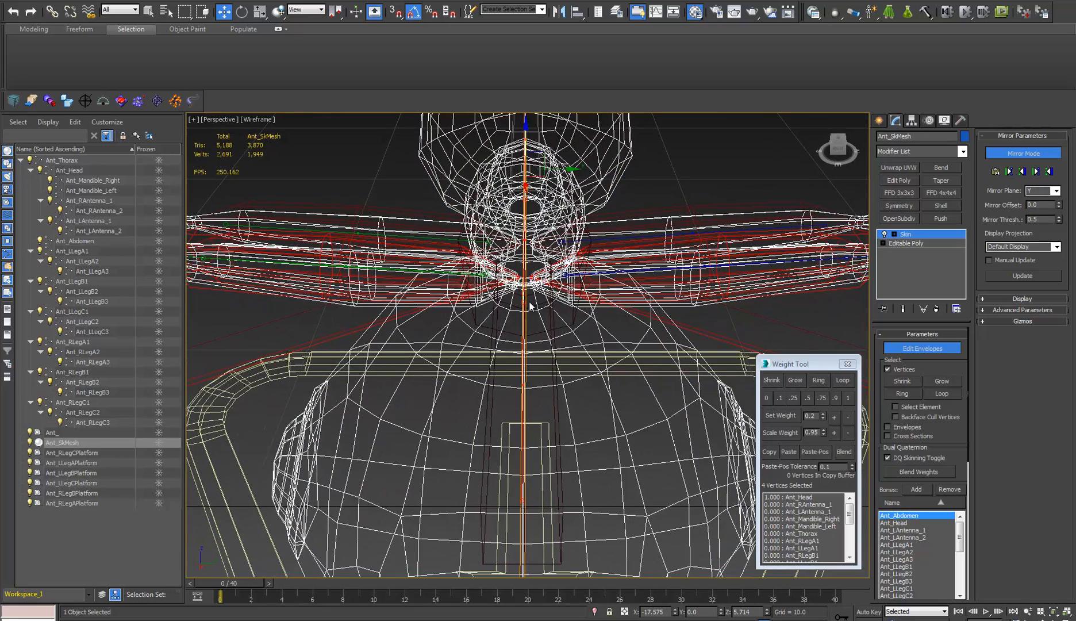
key("F3")
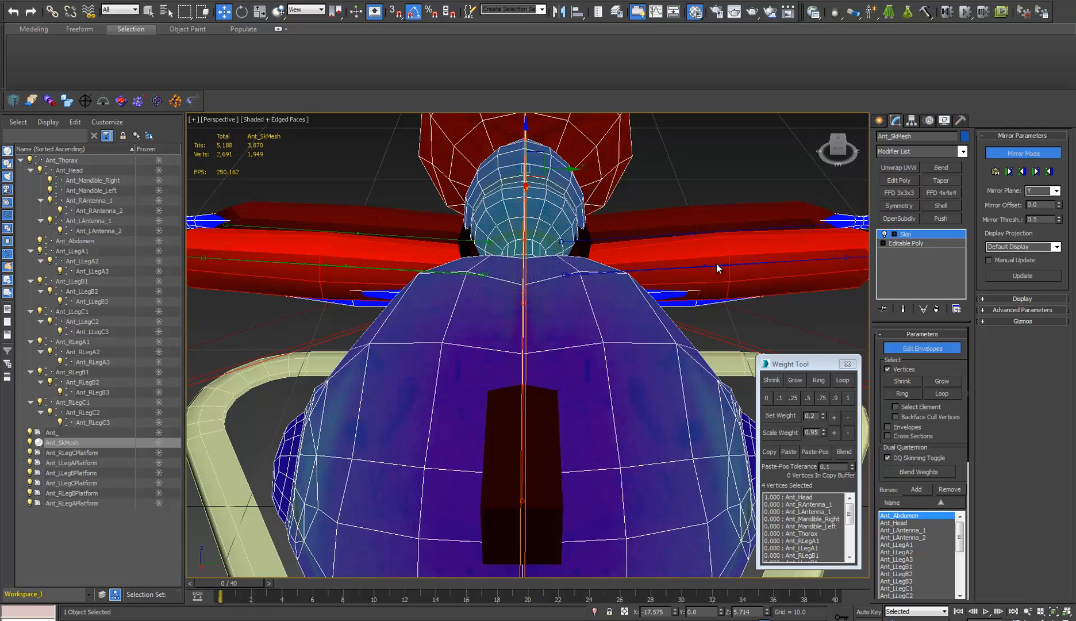
middle_click_drag(717, 263, 636, 317, "alt")
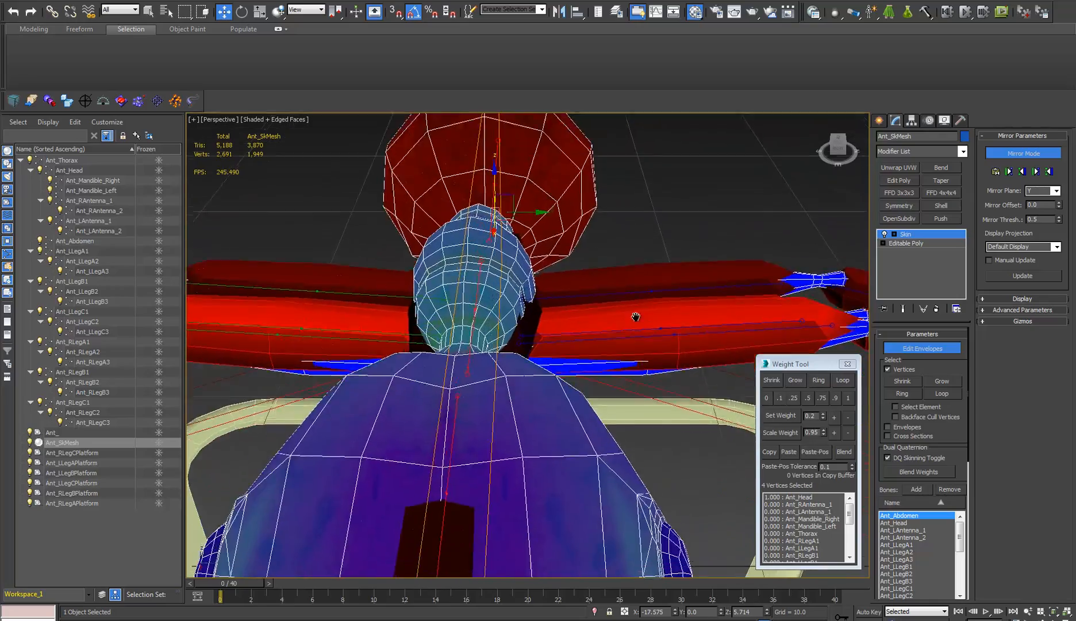
scroll(635, 316, "down", 5)
mouse_move(588, 348)
middle_mouse_down("alt")
mouse_move(629, 280)
mouse_move(614, 324)
mouse_move(569, 349)
middle_mouse_up("alt")
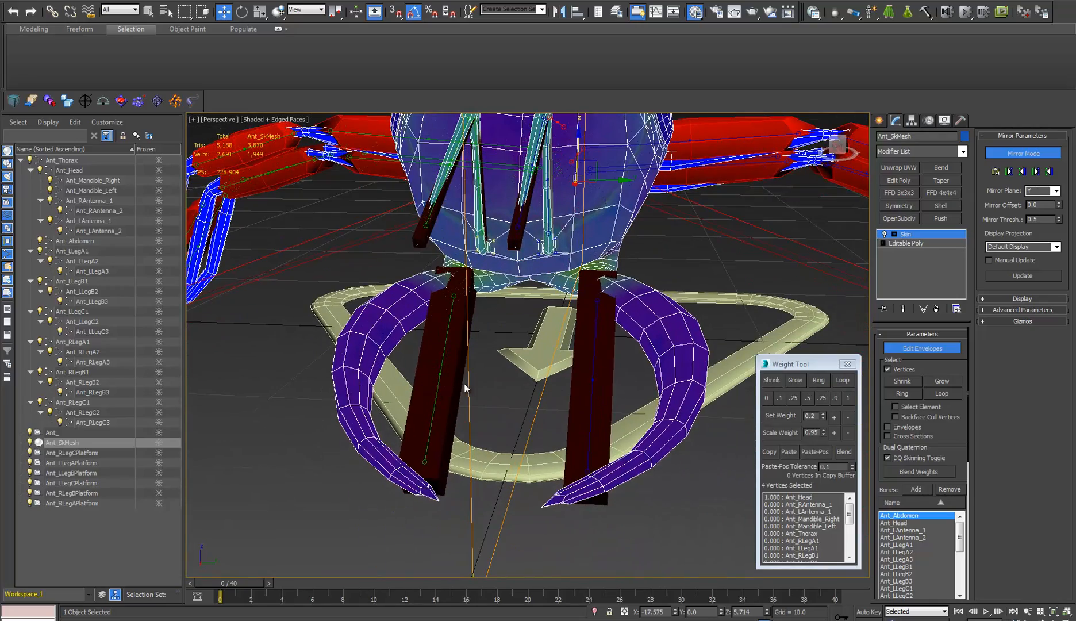
scroll(464, 382, "down", 4)
mouse_move(460, 396)
middle_mouse_down("alt")
mouse_move(368, 435)
mouse_move(464, 415)
middle_mouse_up("alt")
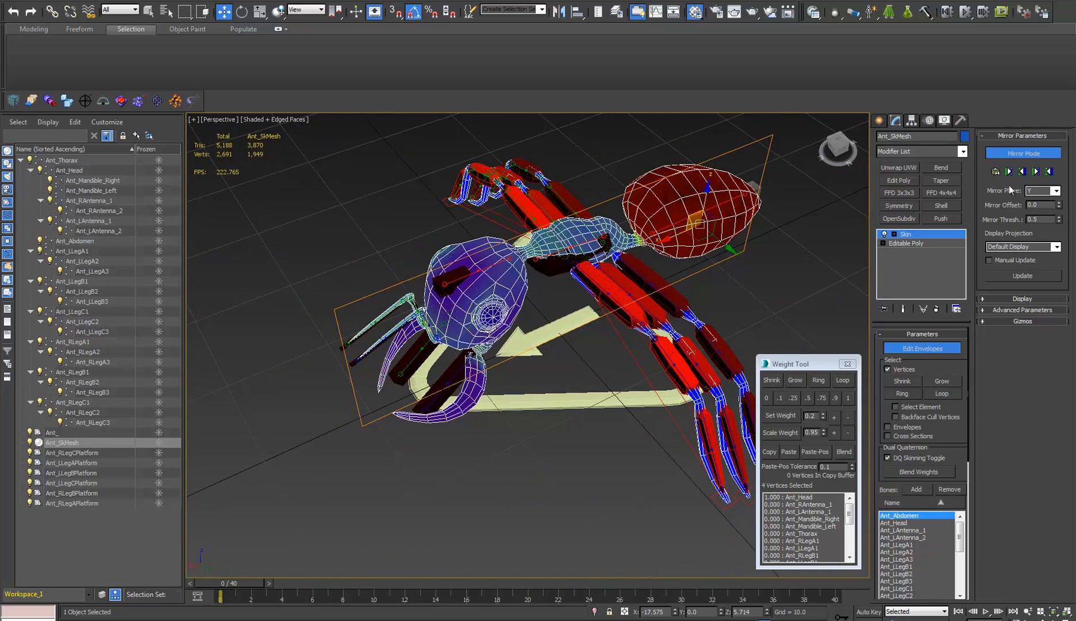
scroll(515, 282, "down", 1)
middle_click_drag(496, 302, 475, 283, "alt")
scroll(475, 283, "down", 3)
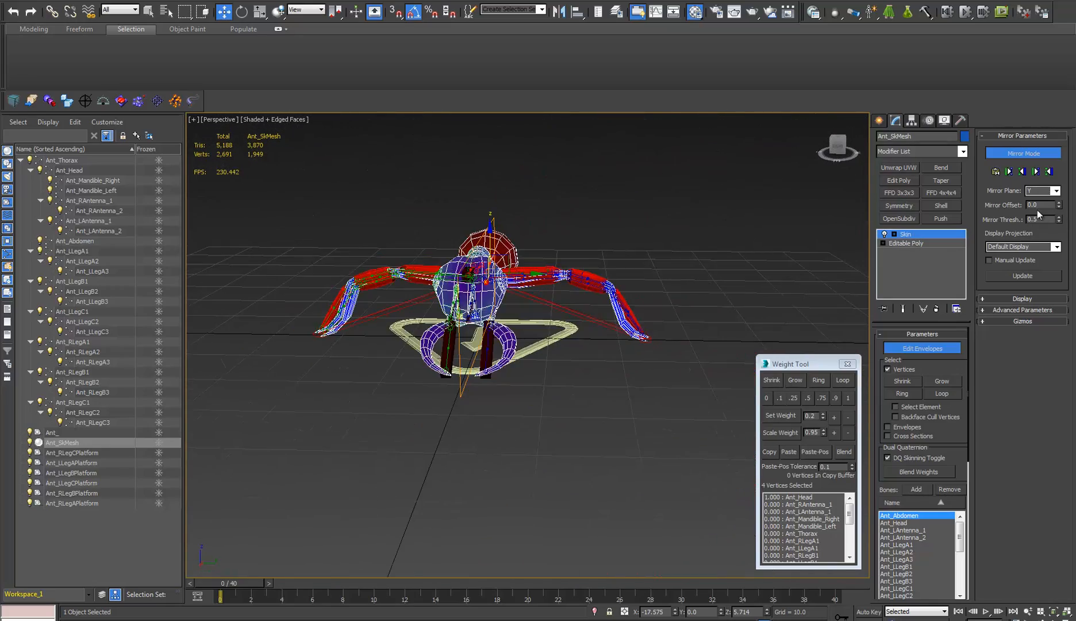
scroll(523, 284, "up", 5)
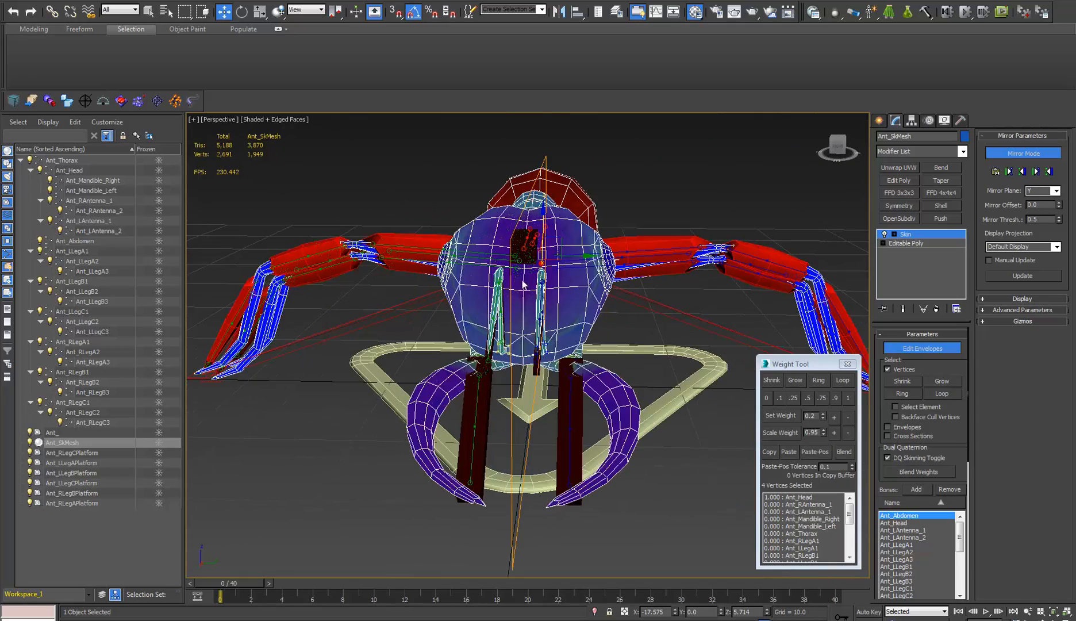
middle_click_drag(523, 312, 536, 352, "alt")
scroll(558, 348, "up", 4)
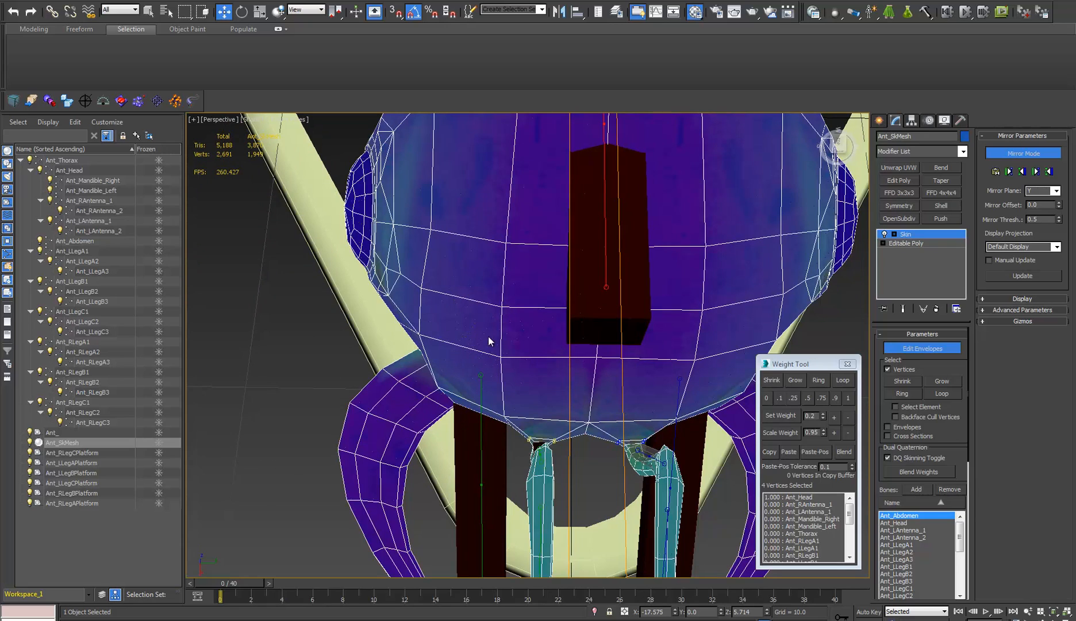
scroll(499, 285, "up", 8)
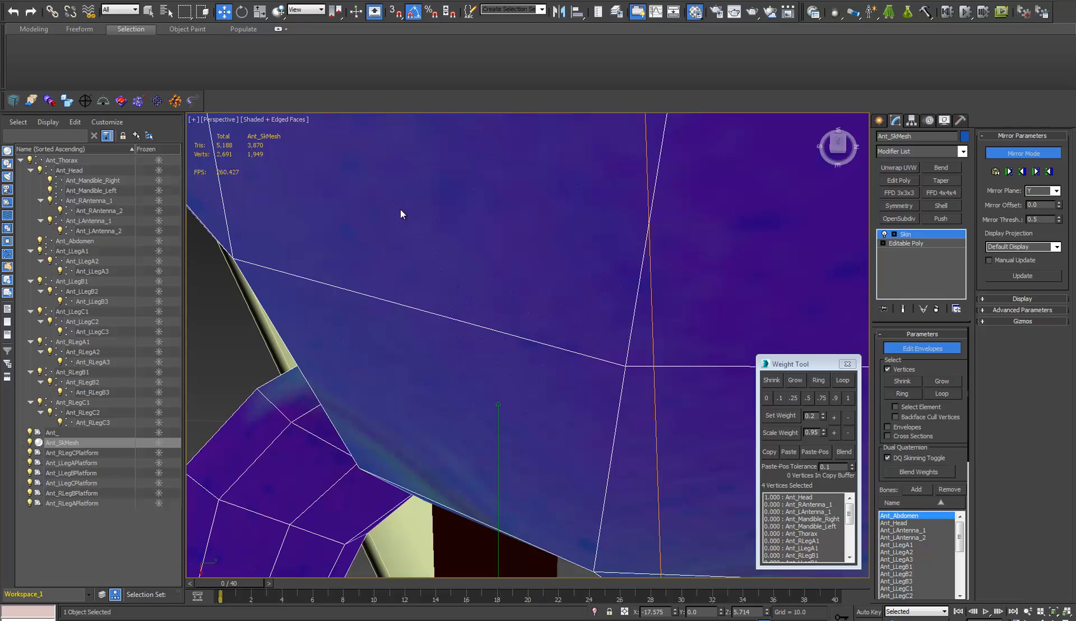
middle_click_drag(658, 278, 566, 324)
scroll(596, 326, "down", 3)
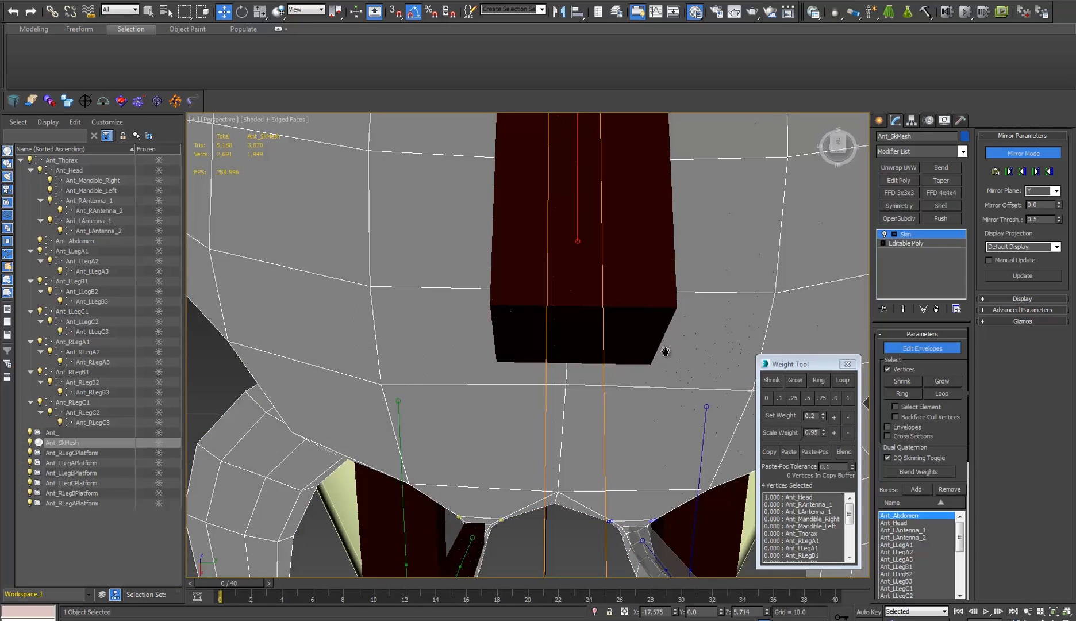
middle_click_drag(665, 351, 688, 337)
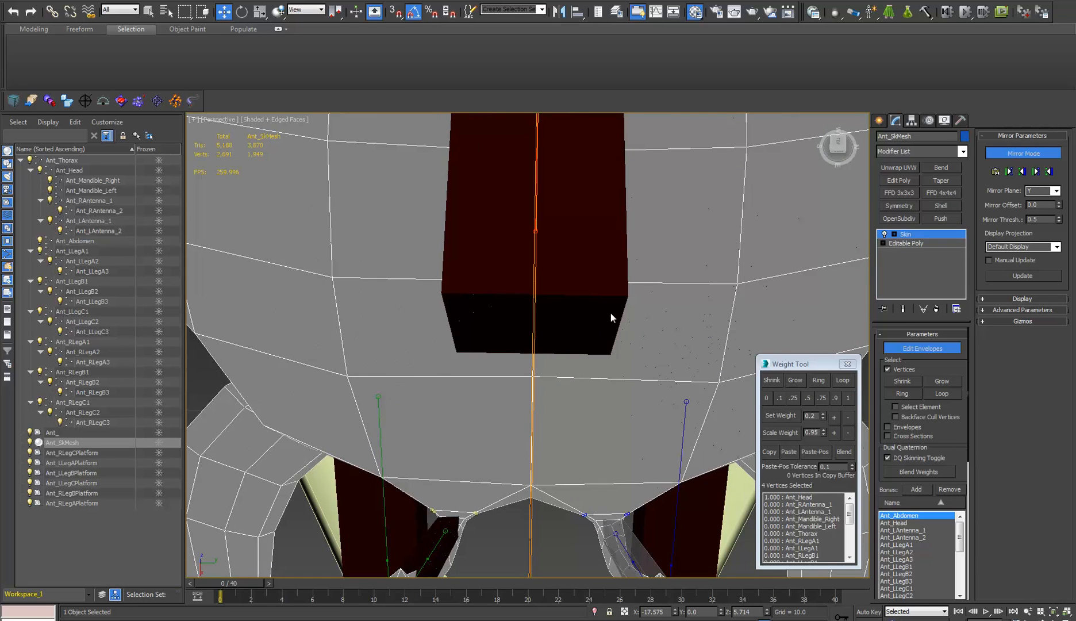
Mirror the skin weights by pasting the blue vertices' weights onto the green side, and leave envelope editing.
scroll(611, 313, "down", 6)
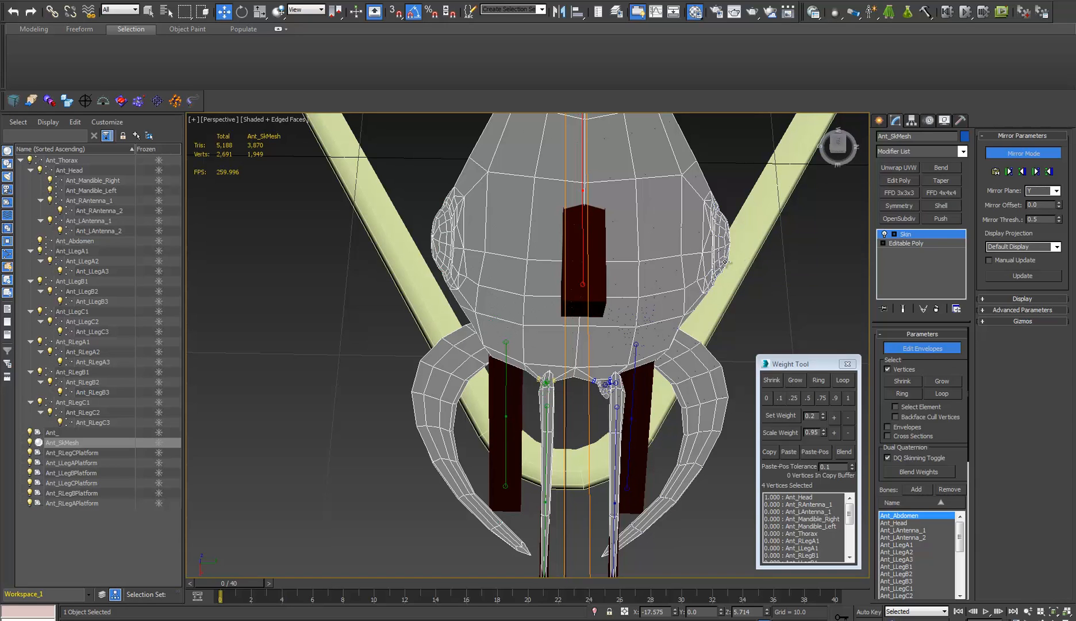
middle_click_drag(724, 262, 714, 270)
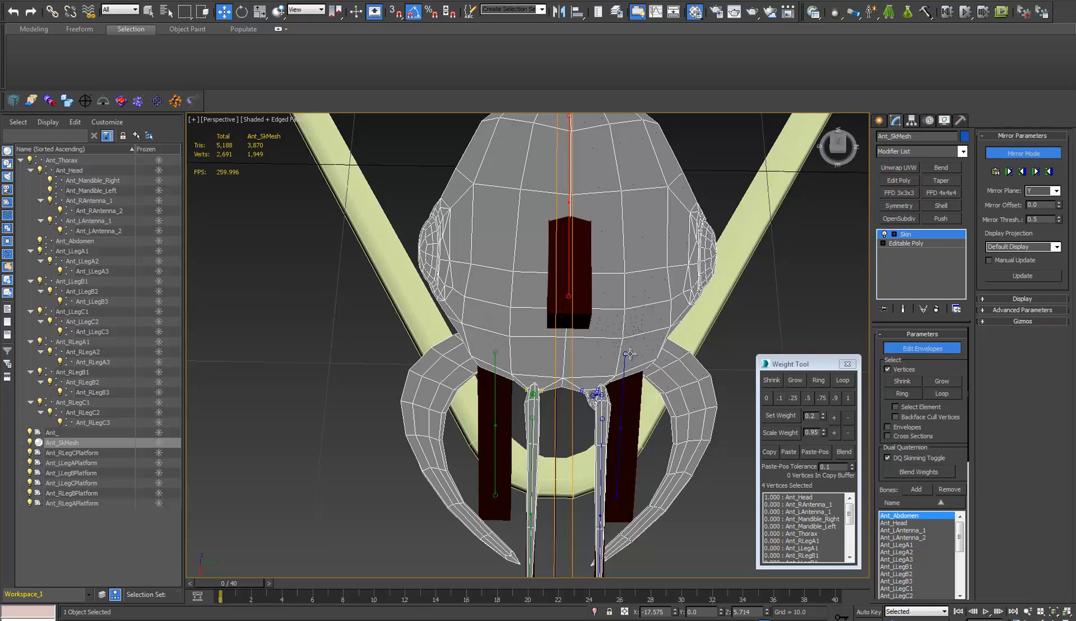
left_click(1050, 171)
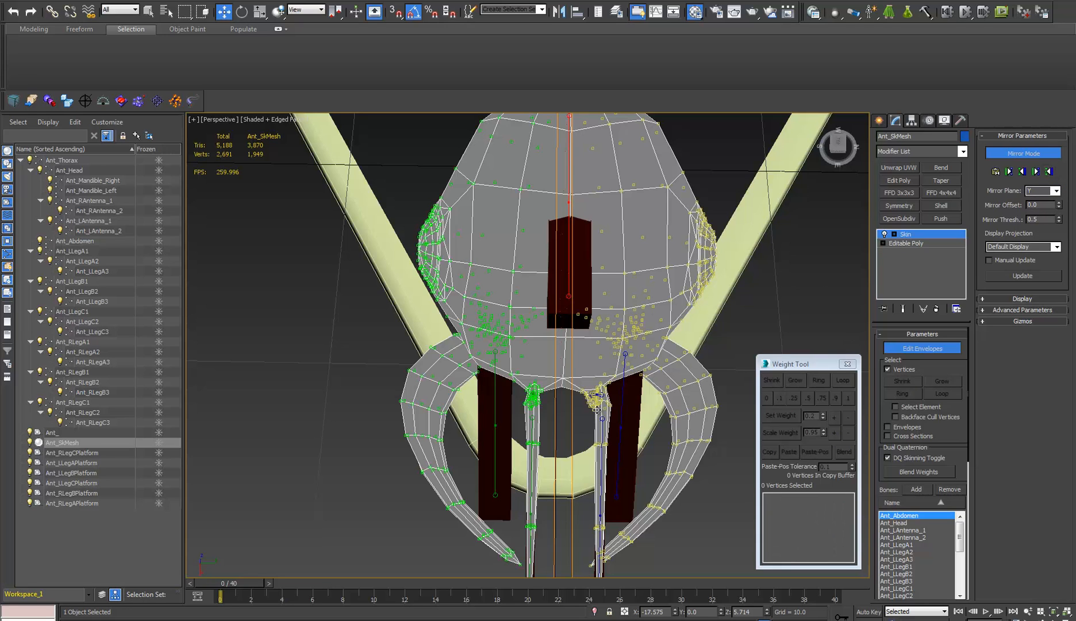
left_click(922, 233)
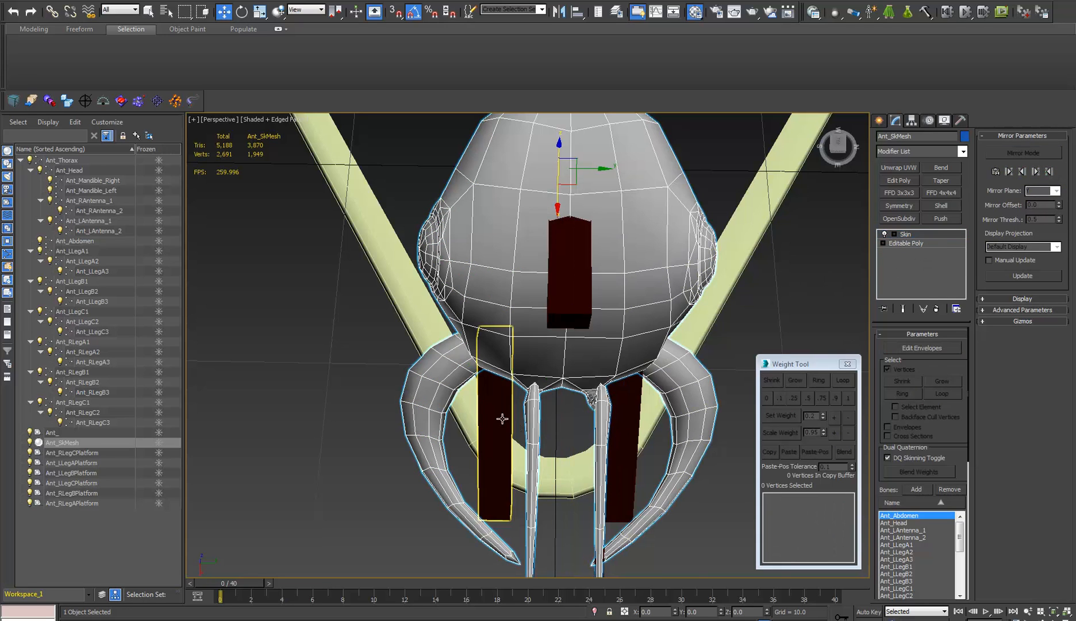
Try rotating the Ant_Mandible_Right bone to check the right mandible's weights, and undo the rotation.
left_click(504, 419)
middle_click_drag(509, 443, 513, 347, "alt")
key("e")
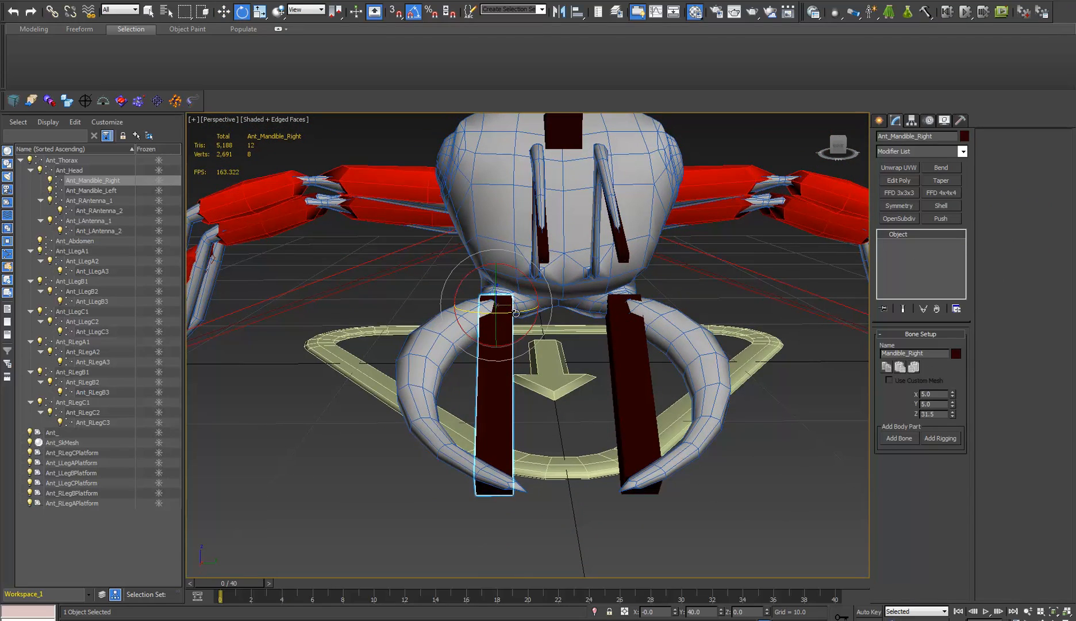
left_click_drag(516, 313, 508, 341)
key("ctrl+z")
Try moving the Ant_RLegAPlatform IK target to check the right front leg, and undo the move.
middle_click_drag(508, 341, 725, 415)
left_click(293, 429)
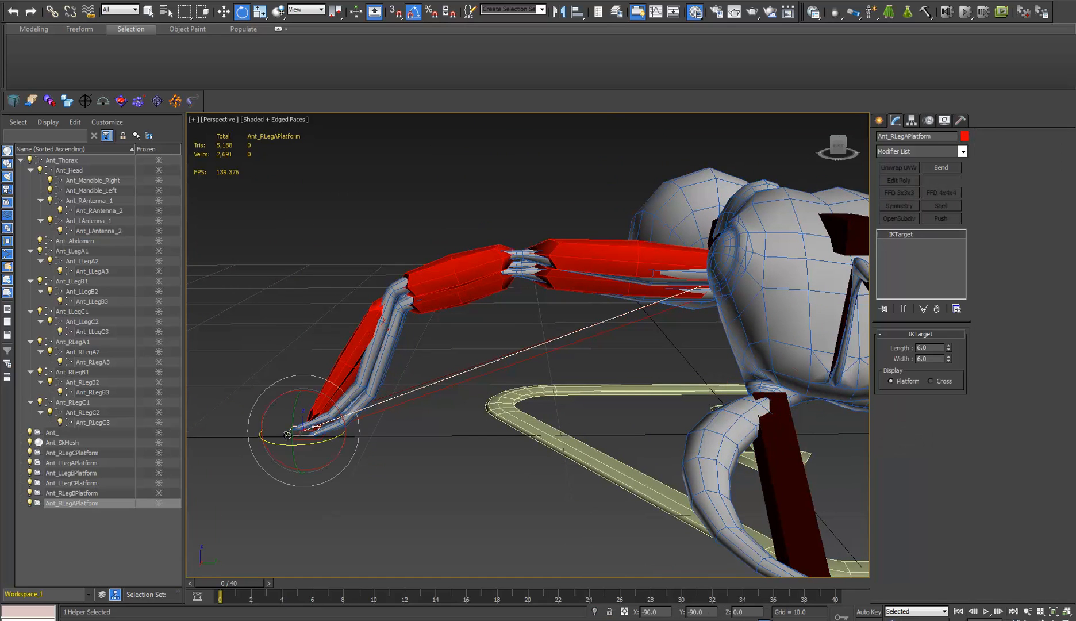
key("w")
left_click_drag(321, 406, 333, 366)
key("ctrl+z")
Try rotating the Ant_Head bone to check how the head deforms.
middle_click_drag(655, 374, 497, 430)
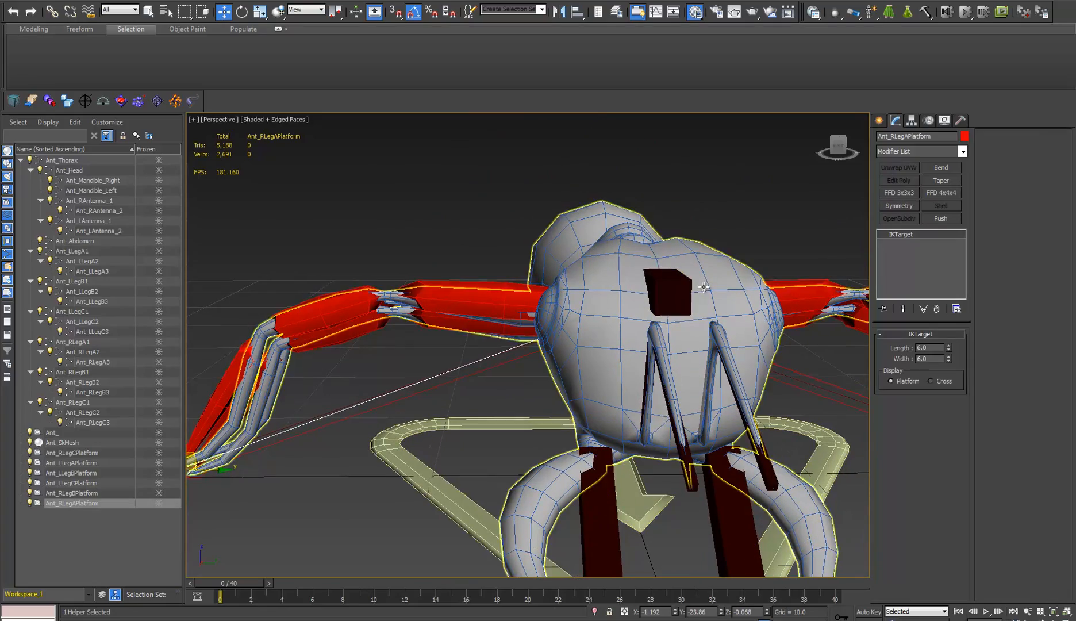
left_click(675, 292)
key("e")
left_click_drag(658, 249, 678, 261)
Try rotating the Ant_RAntenna_2 bone to check the right antenna's elbow, and cancel the rotation.
middle_click_drag(677, 262, 559, 328, "alt")
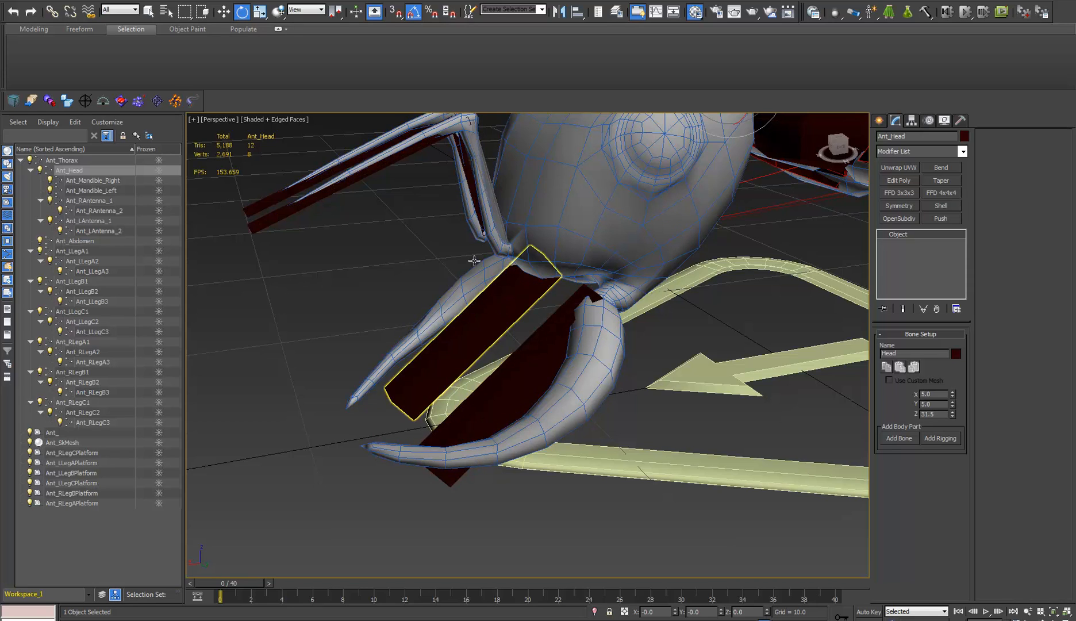
middle_click_drag(426, 165, 473, 234)
left_click(408, 228)
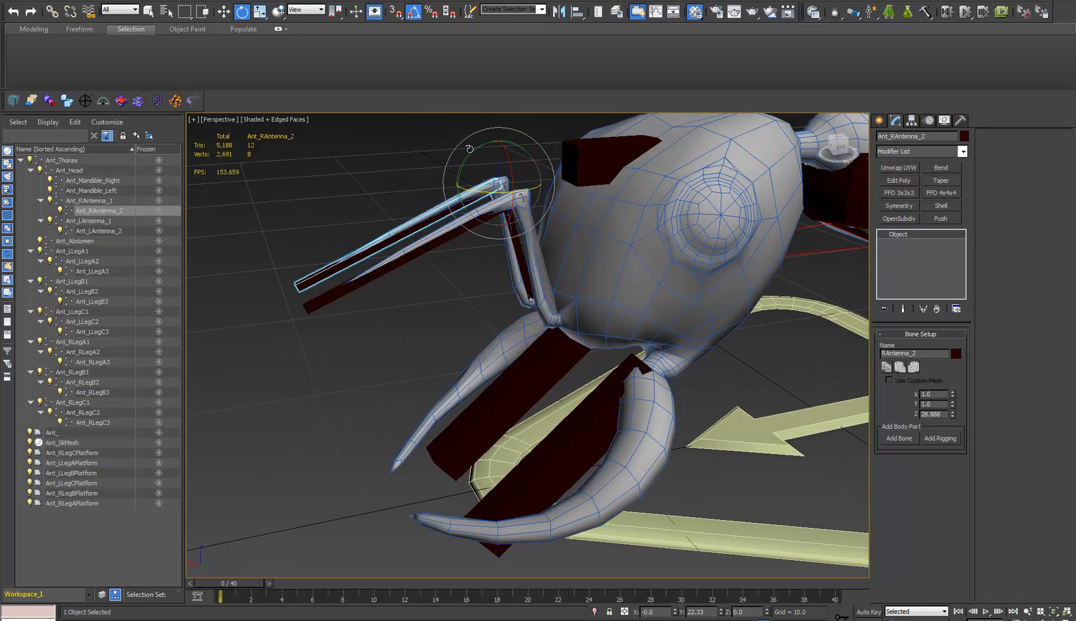
mouse_move(475, 148)
left_mouse_down()
mouse_move(460, 181)
mouse_move(487, 136)
left_mouse_up()
right_click(488, 135)
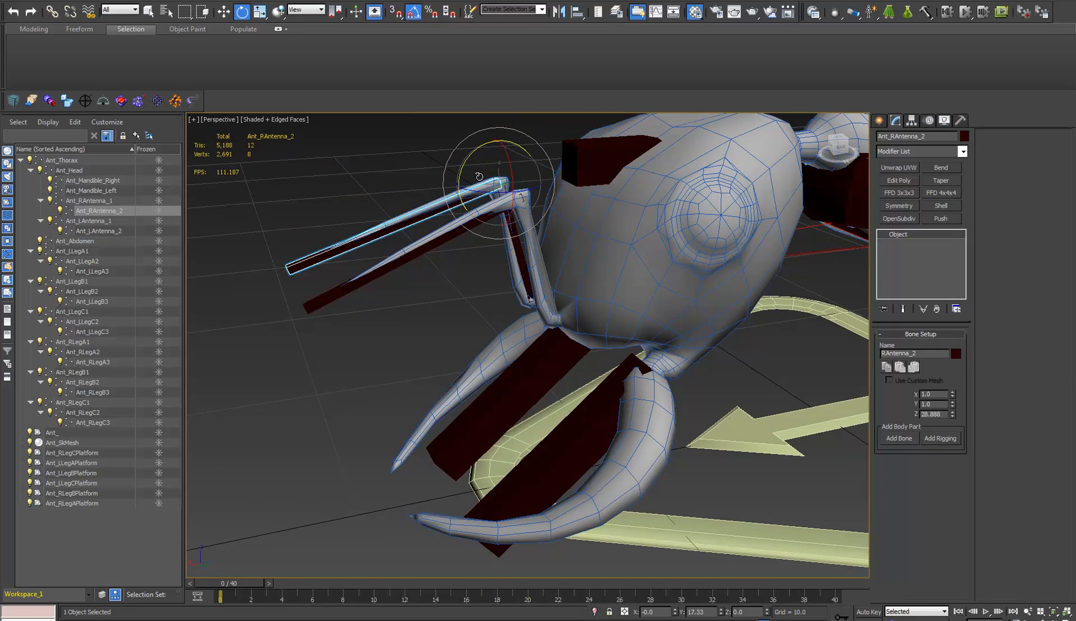
Switch the rotation to Local coordinates with Use Pivot Point Center, and try rotating both mandible bones together.
middle_click_drag(524, 299, 491, 284)
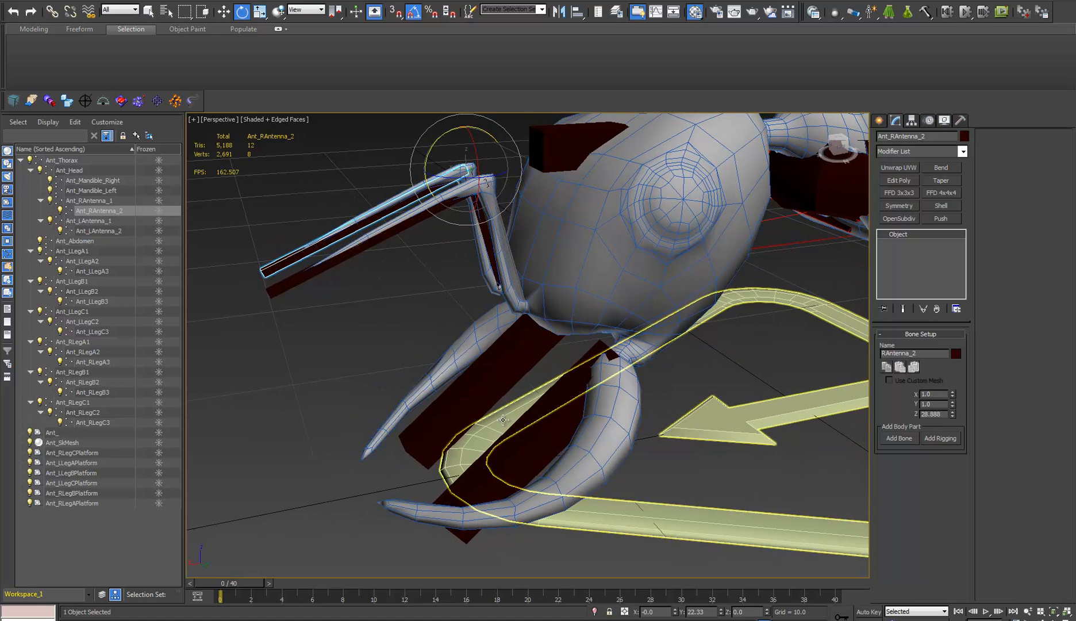
left_click(530, 440)
left_click(479, 382, "ctrl")
scroll(479, 382, "down", 3)
middle_click_drag(479, 382, 390, 86, "alt")
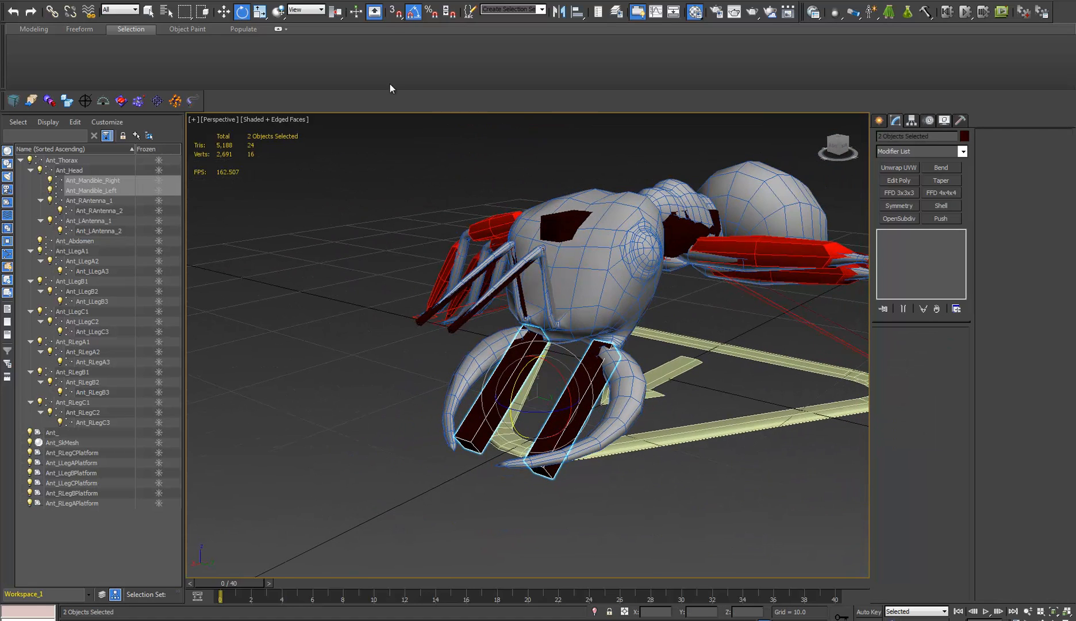
left_click(320, 17)
left_click(305, 55)
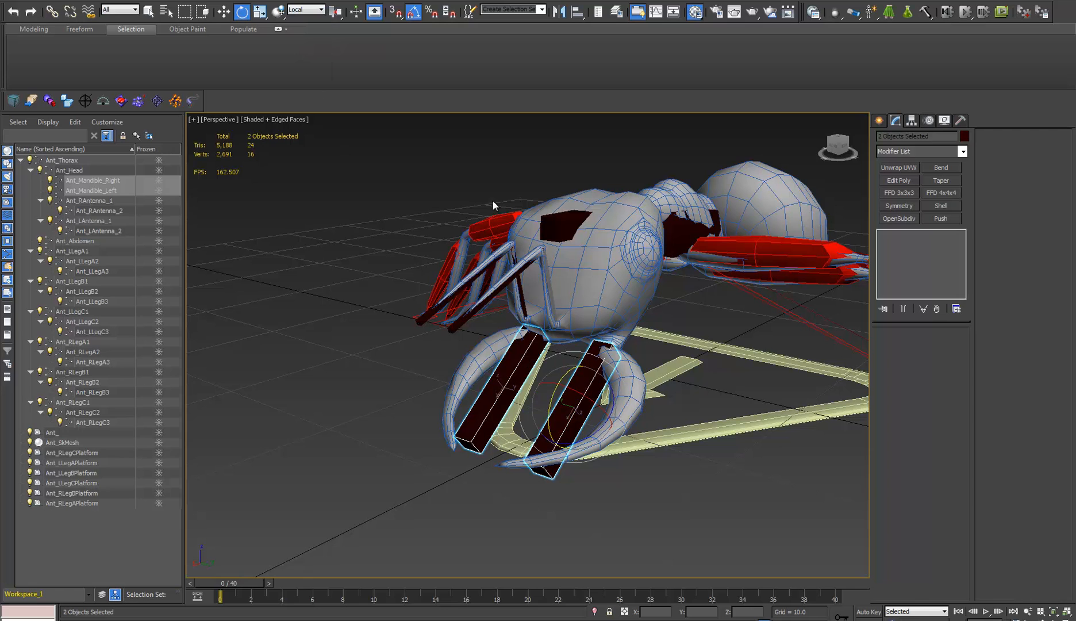
left_click_drag(336, 11, 337, 69)
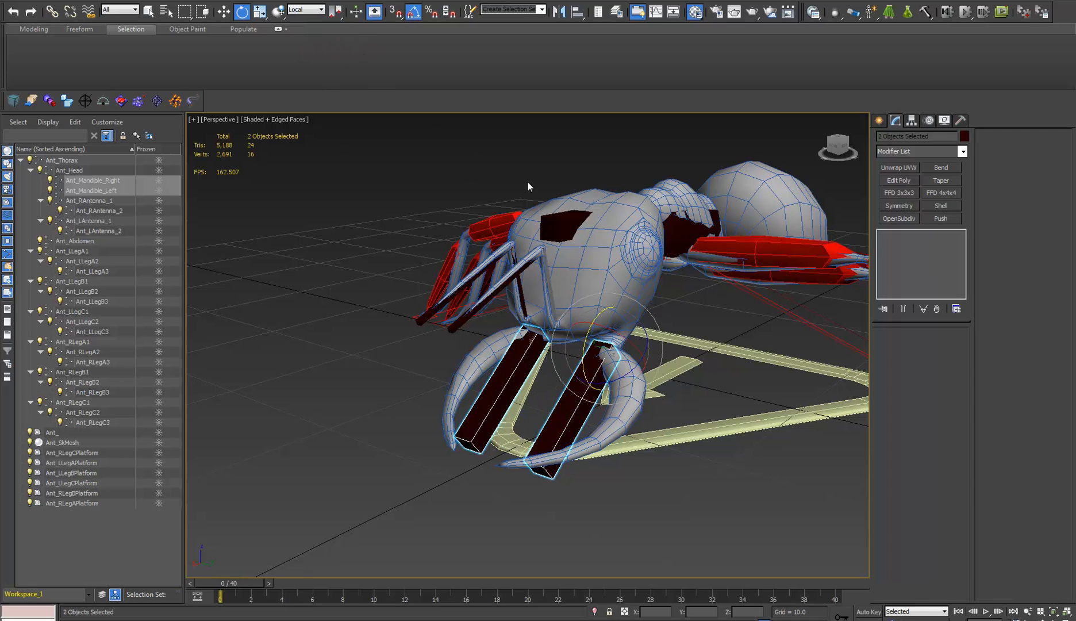
left_click_drag(635, 367, 725, 397)
Try rotating the Ant_Head bone about its local axes, and undo the rotation.
left_click(553, 221)
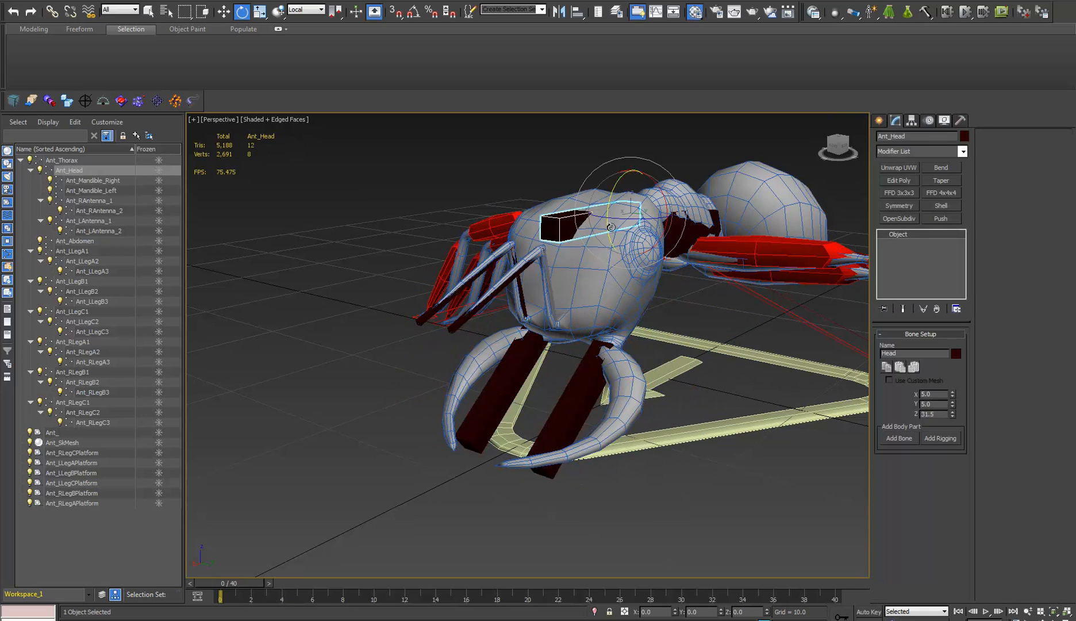
middle_click_drag(552, 221, 651, 210, "alt")
left_click_drag(651, 211, 619, 238)
key("ctrl+z")
Try rotating the Ant_Abdomen bone to check the abdomen's weights, cancel the rotation, and view the whole ant.
middle_click_drag(701, 327, 569, 337, "alt")
middle_click_drag(569, 336, 461, 312)
left_click(802, 278)
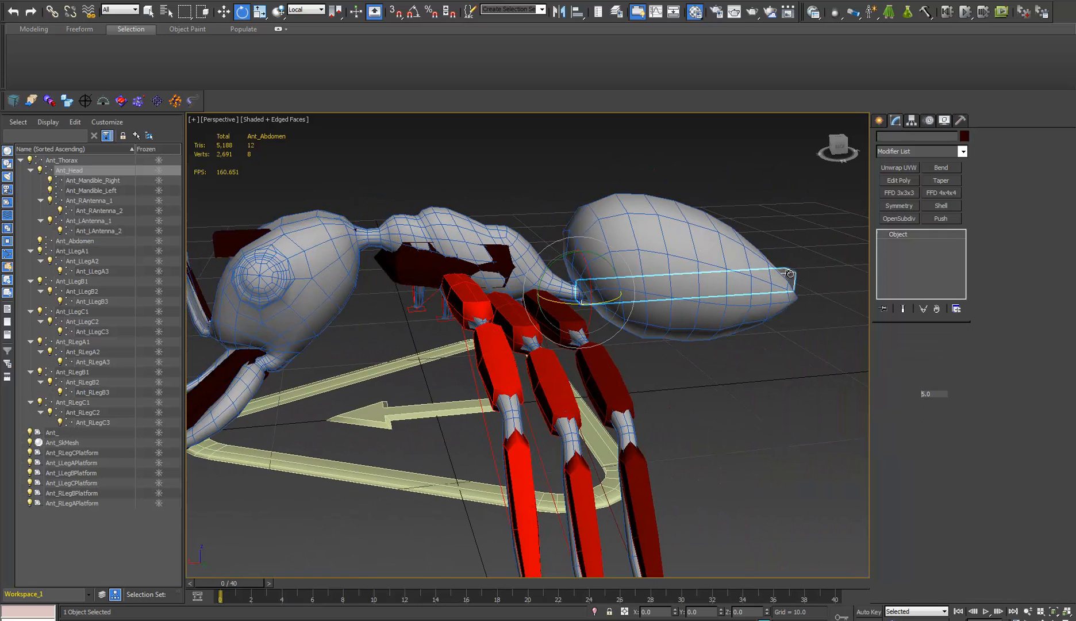
left_click_drag(570, 263, 946, 340)
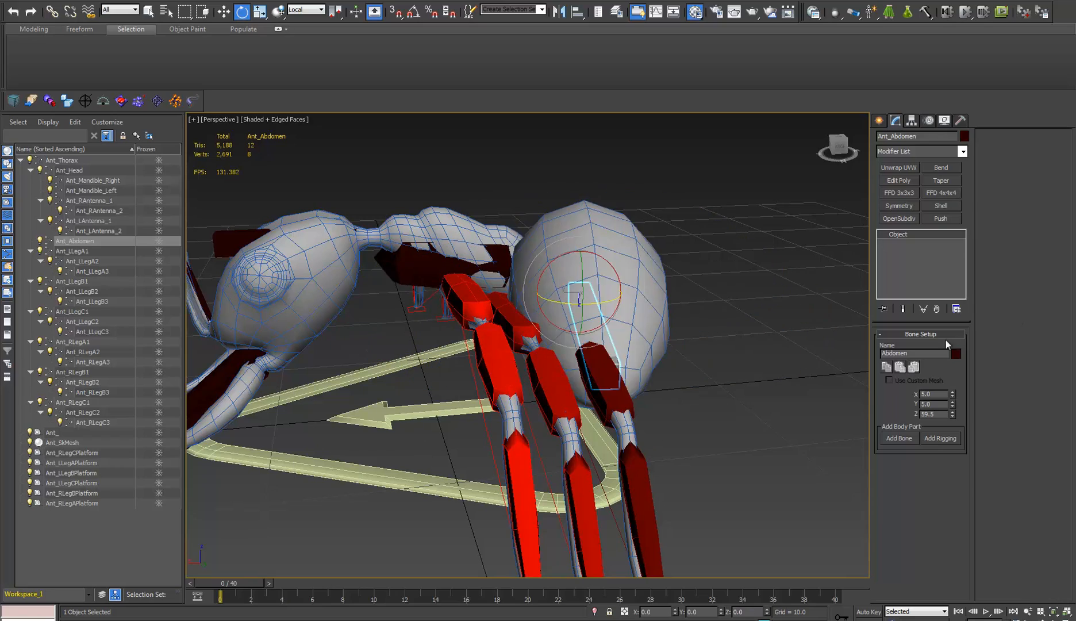
right_click(946, 340)
middle_click_drag(644, 368, 606, 412, "alt")
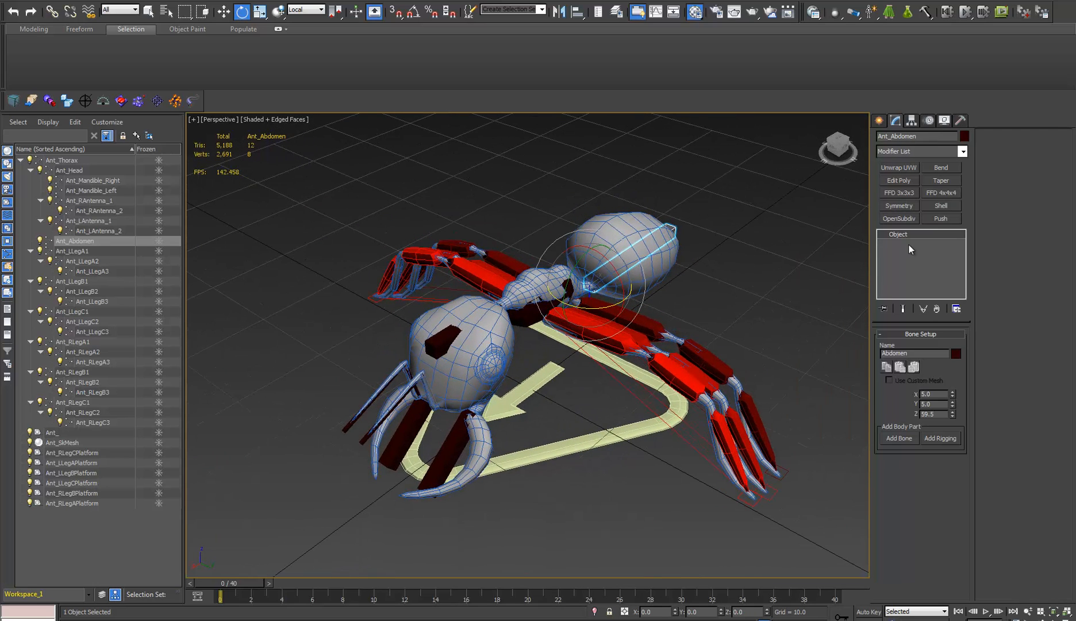
middle_click_drag(668, 332, 649, 329, "alt")
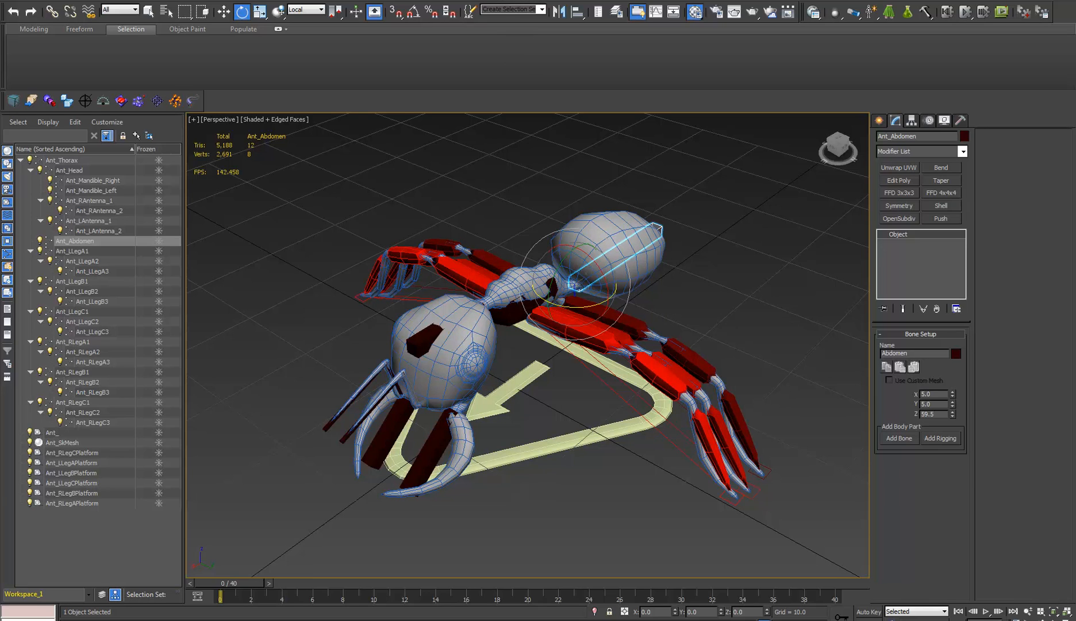
Select the Ant_SkMesh skinned mesh and close its Weight Tool.
left_click(747, 306)
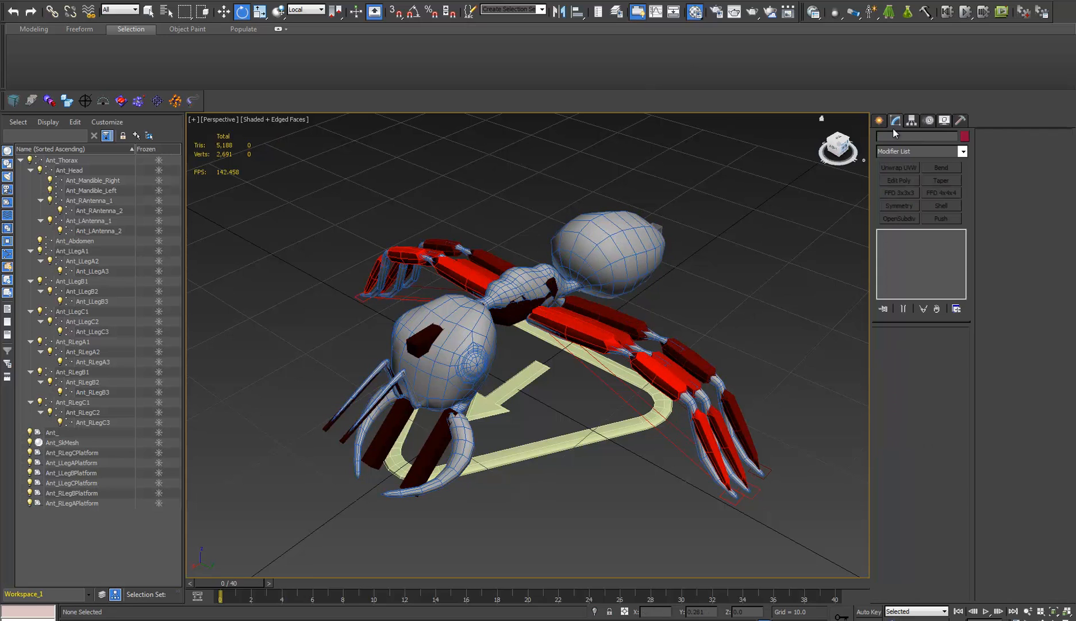
left_click(588, 305)
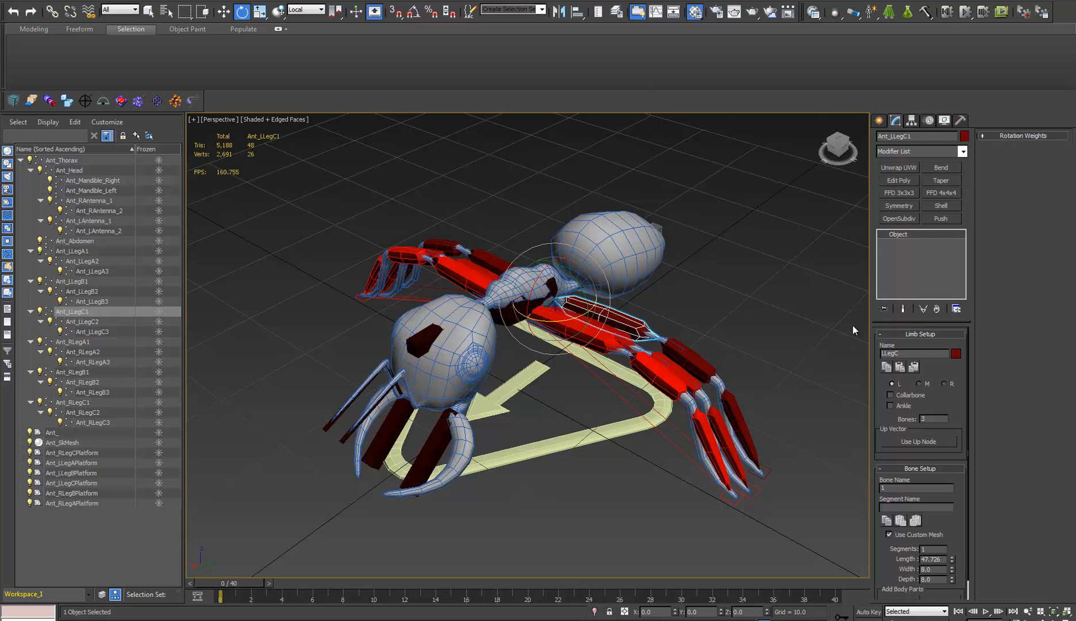
left_click(650, 253)
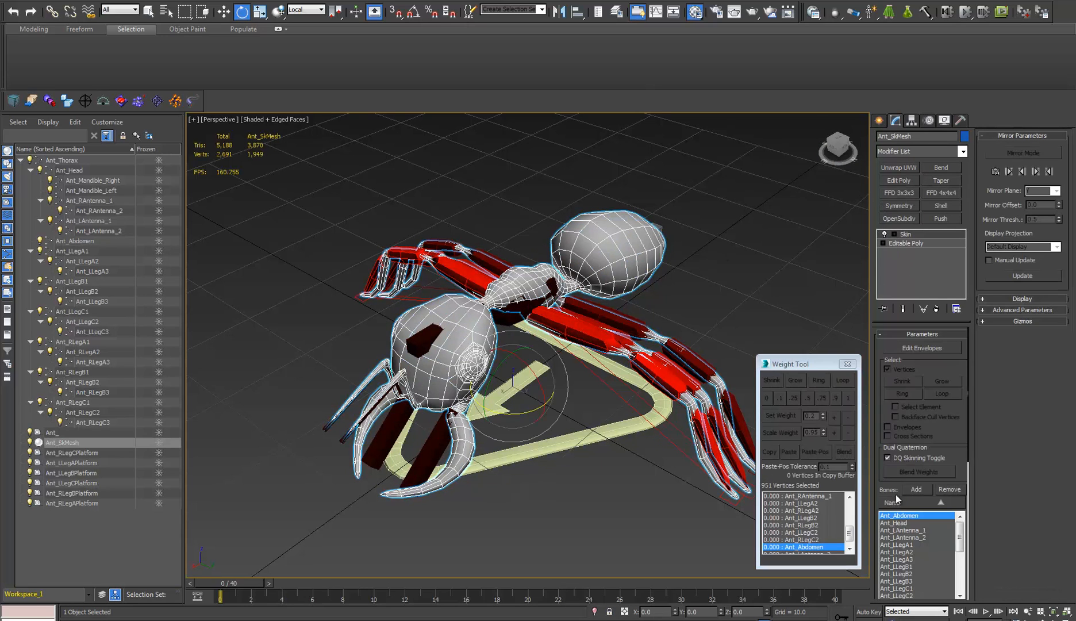
scroll(950, 454, "down", 5)
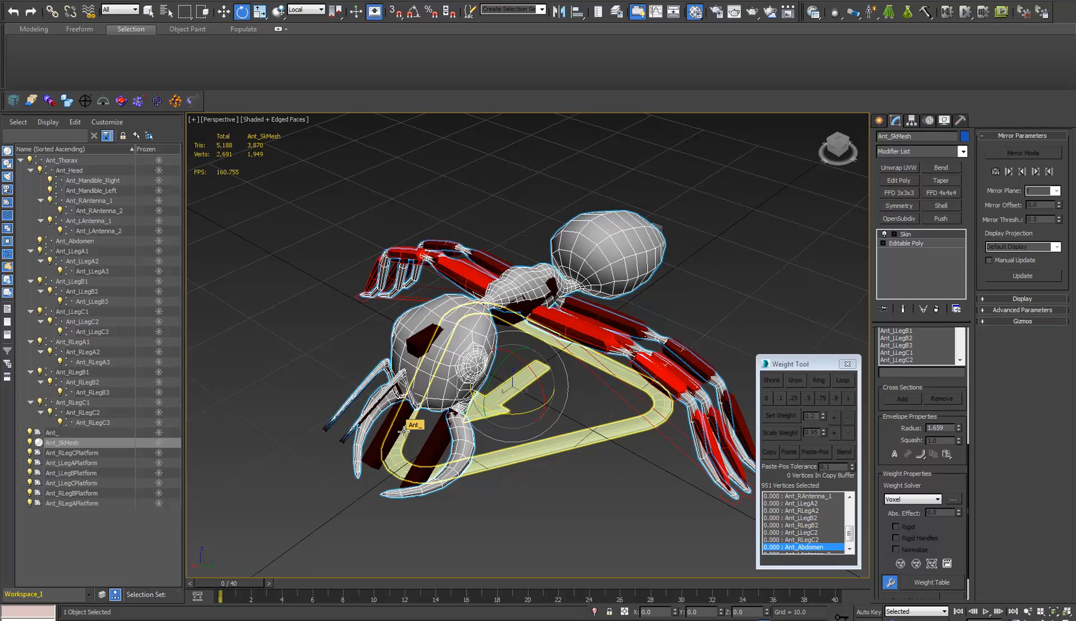
left_click(848, 364)
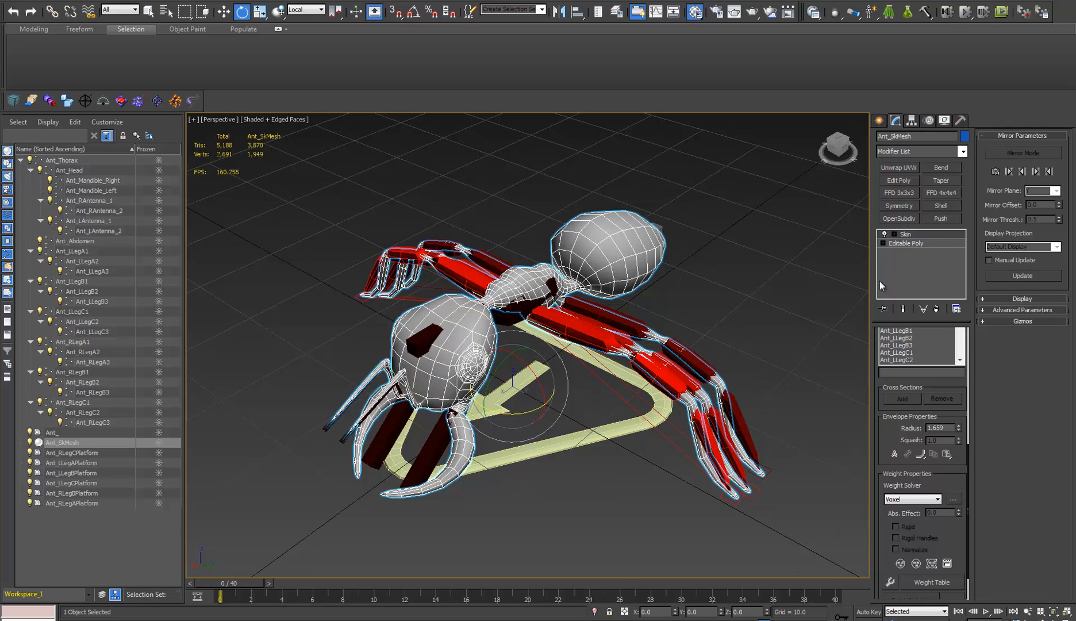
Add a CATMotion layer to the rig from the Ant_Thorax bone and switch the rig from setup to animation mode.
left_click(771, 294)
left_click(524, 293)
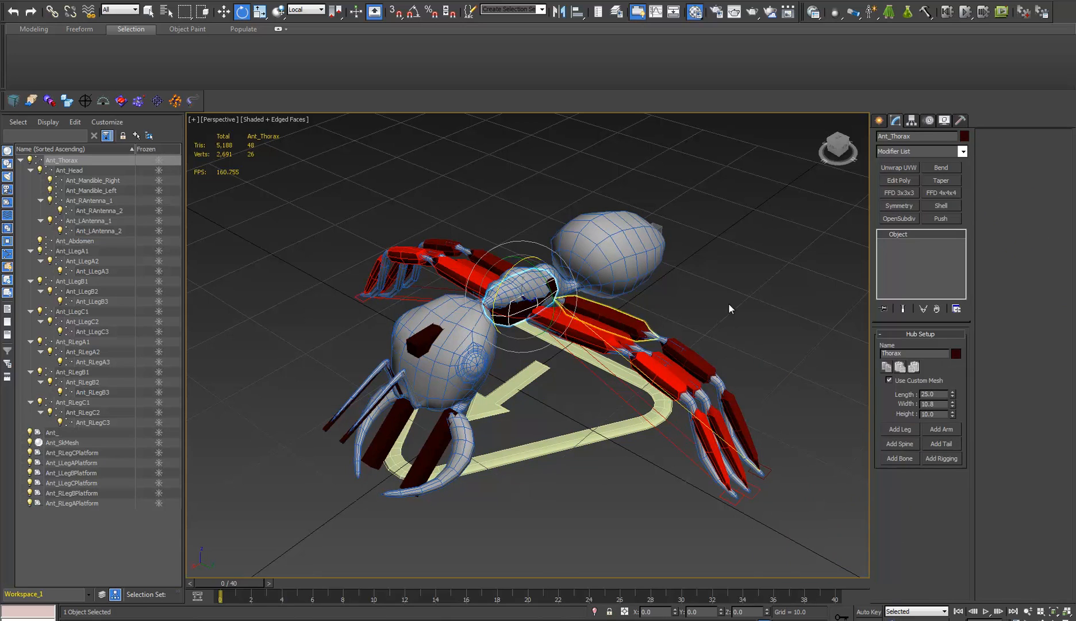
middle_click_drag(606, 410, 580, 376, "alt")
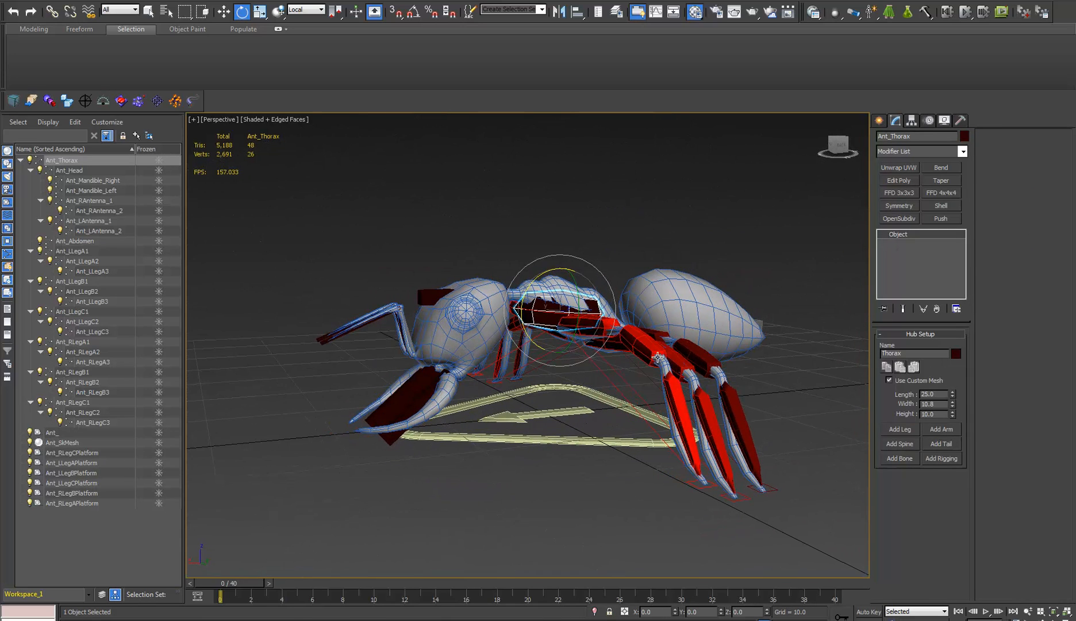
left_click(929, 122)
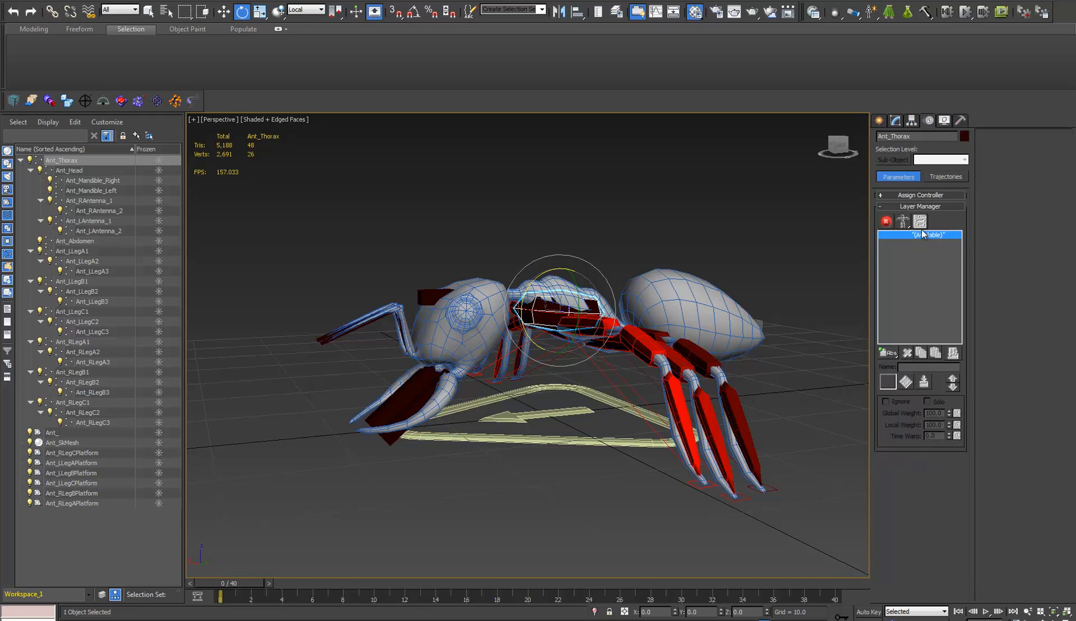
left_click(892, 357)
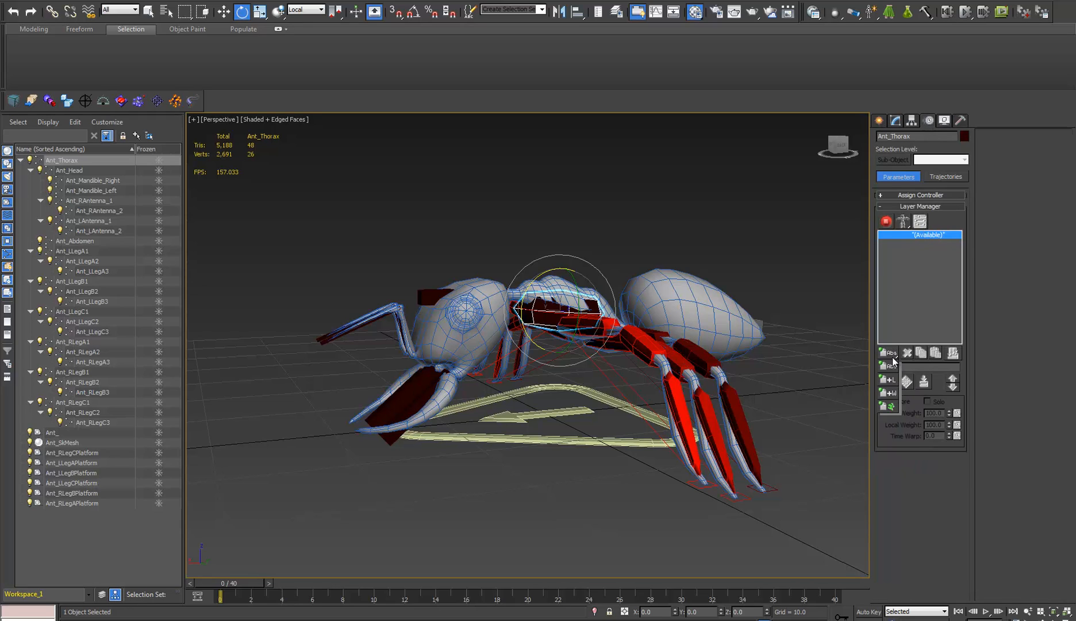
left_click(892, 407)
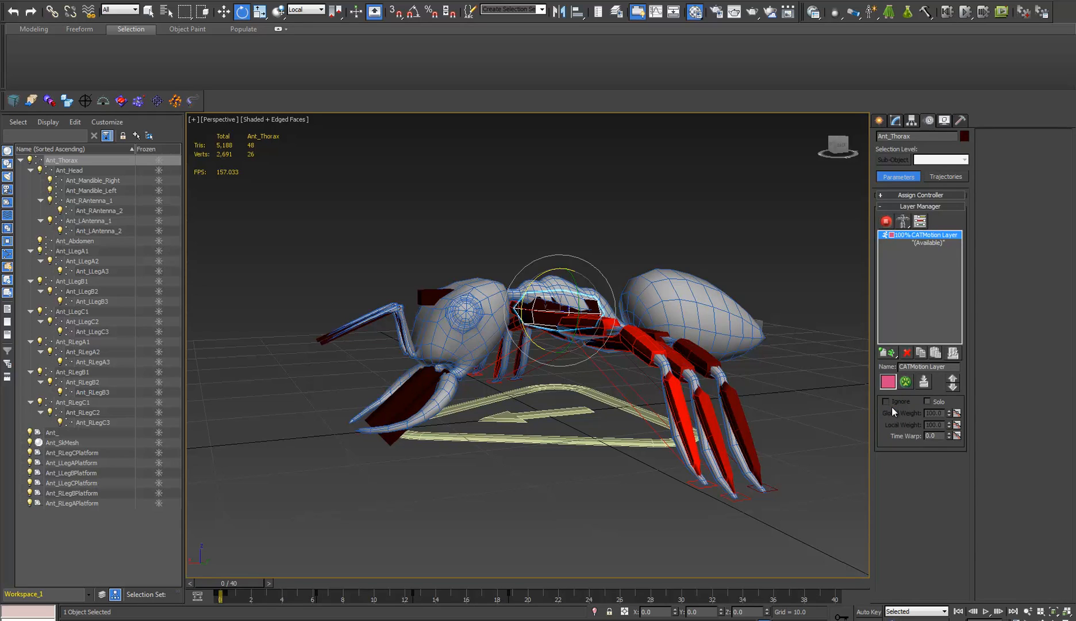
left_click(886, 221)
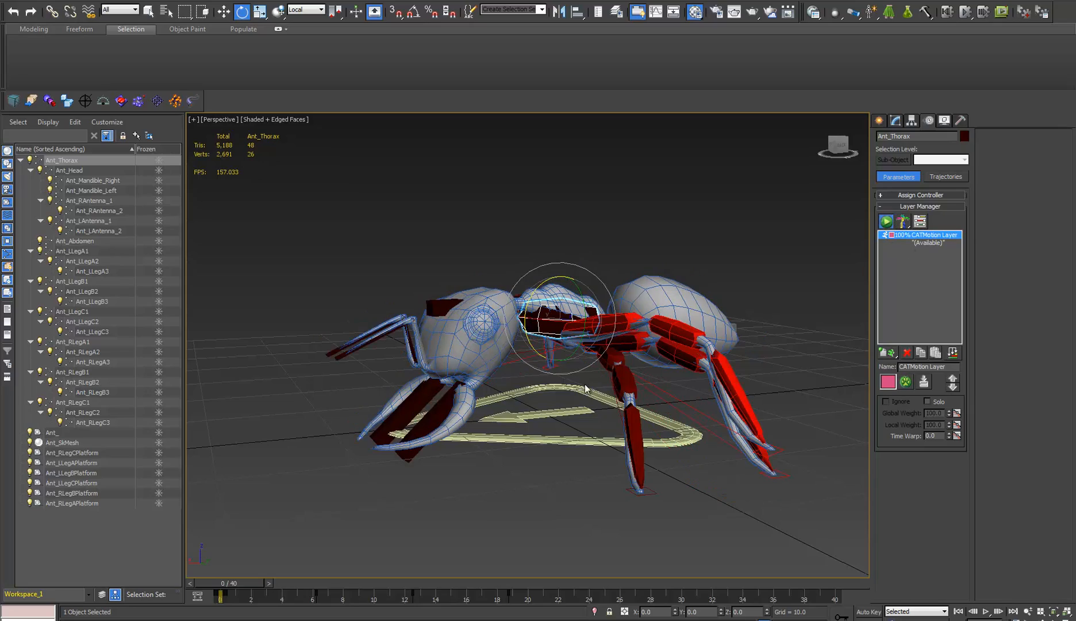
Play the ant's walk cycle from above to check how the body and legs move.
middle_click_drag(552, 379, 598, 419, "alt")
scroll(472, 506, "down", 5)
scroll(598, 420, "up", 3)
scroll(356, 549, "up", 1)
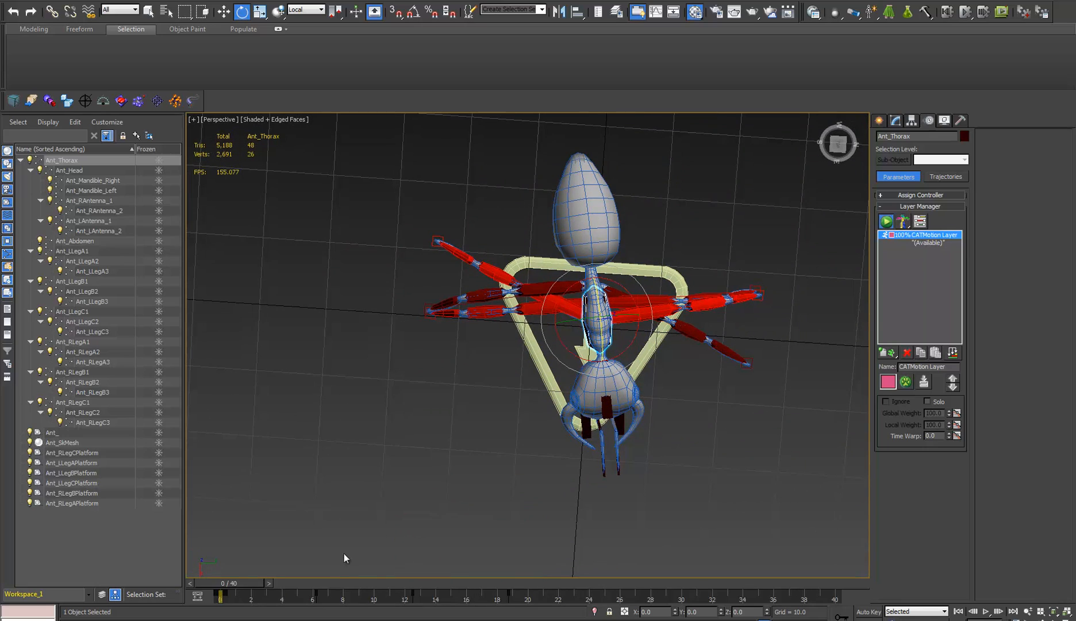
left_click(986, 613)
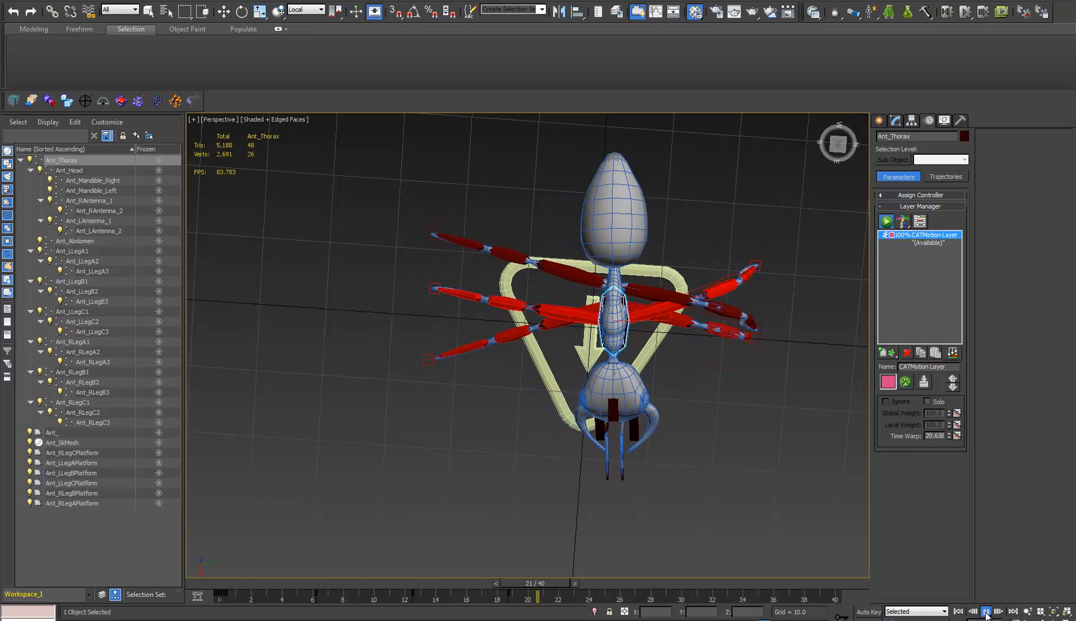
key("e")
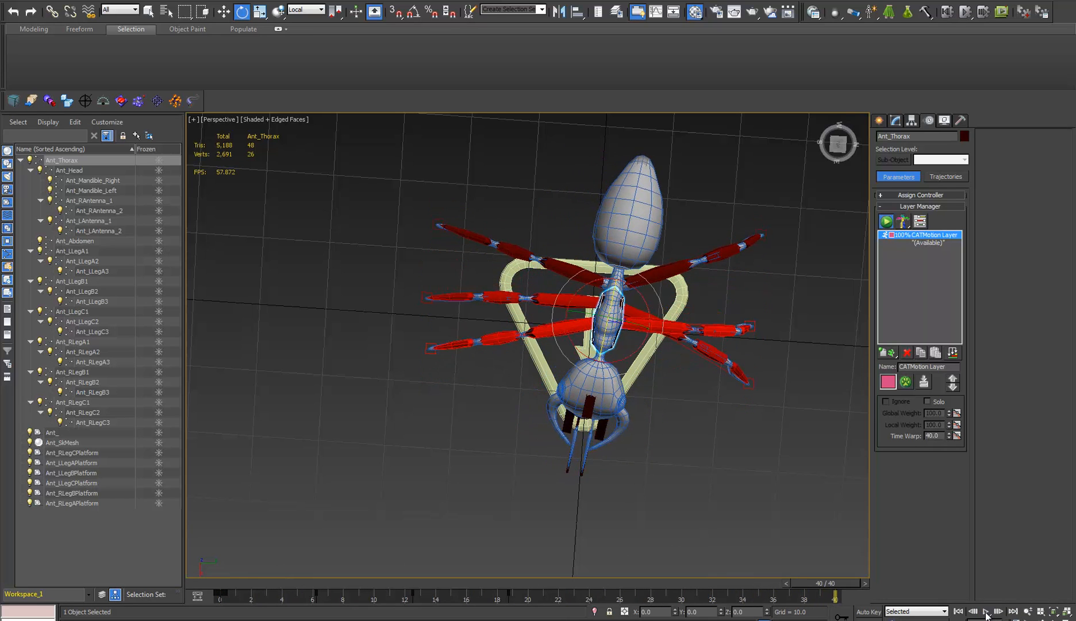
left_click(987, 612)
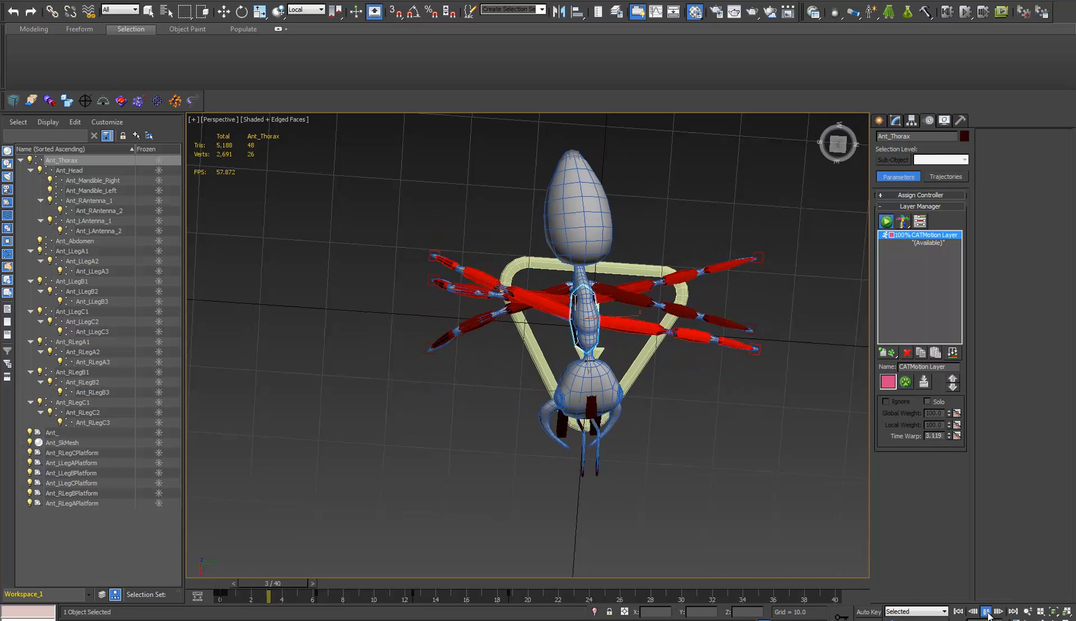
Turn on looped playback and set the animation's end time to frame 100.
right_click(987, 612)
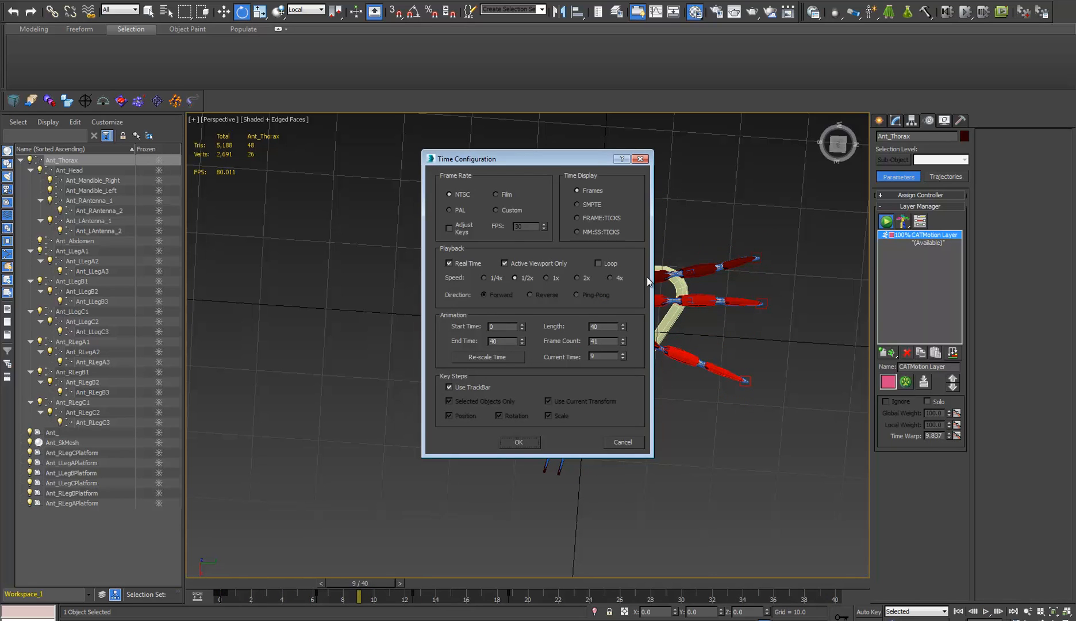
left_click(526, 441)
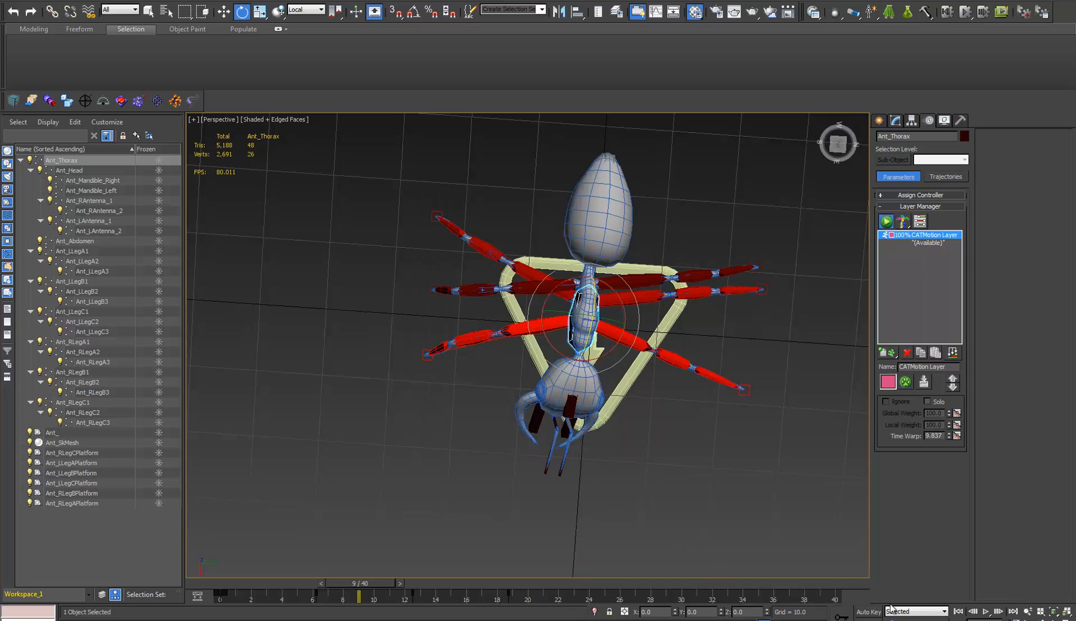
right_click(986, 612)
double_click(502, 341)
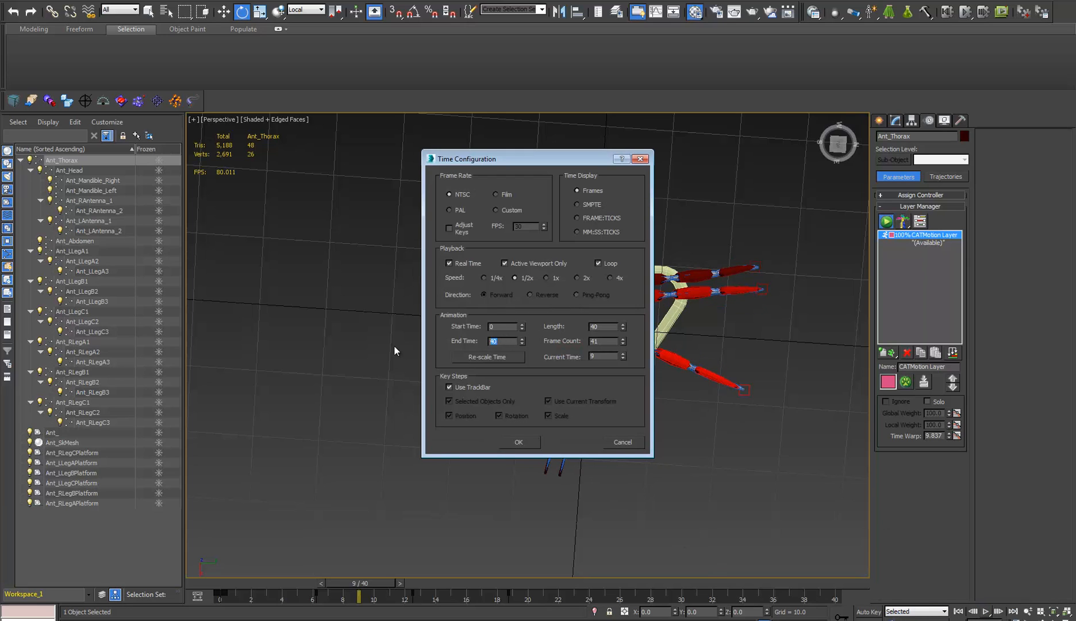
type("100")
key("Return")
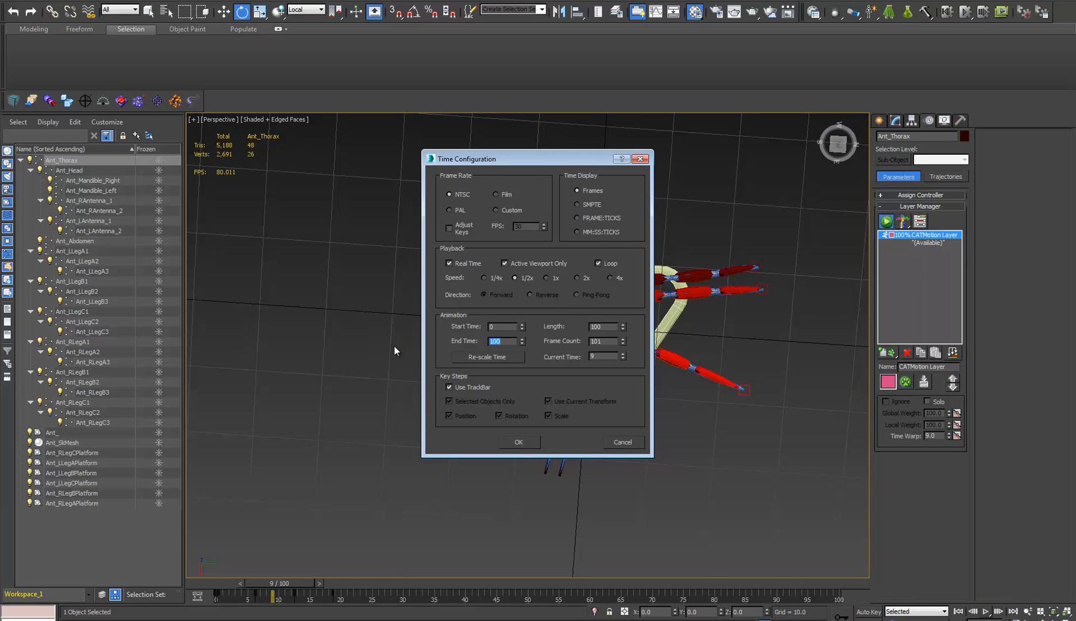
left_click(535, 439)
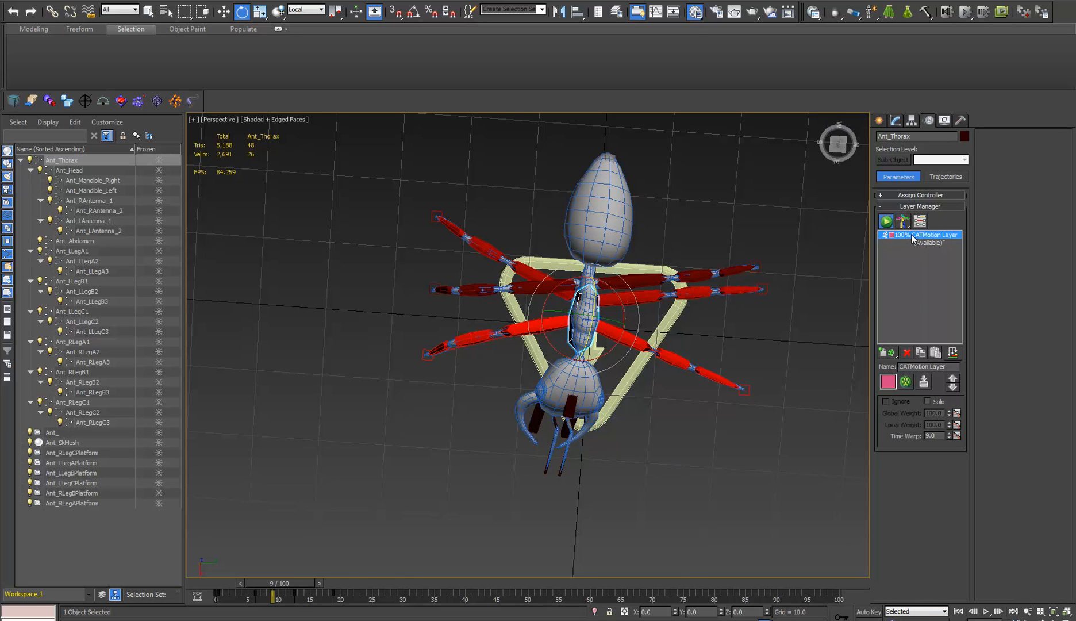
Open the CATMotion editor for the walk layer, place it clear of the ant, and show its Globals settings.
left_click(906, 381)
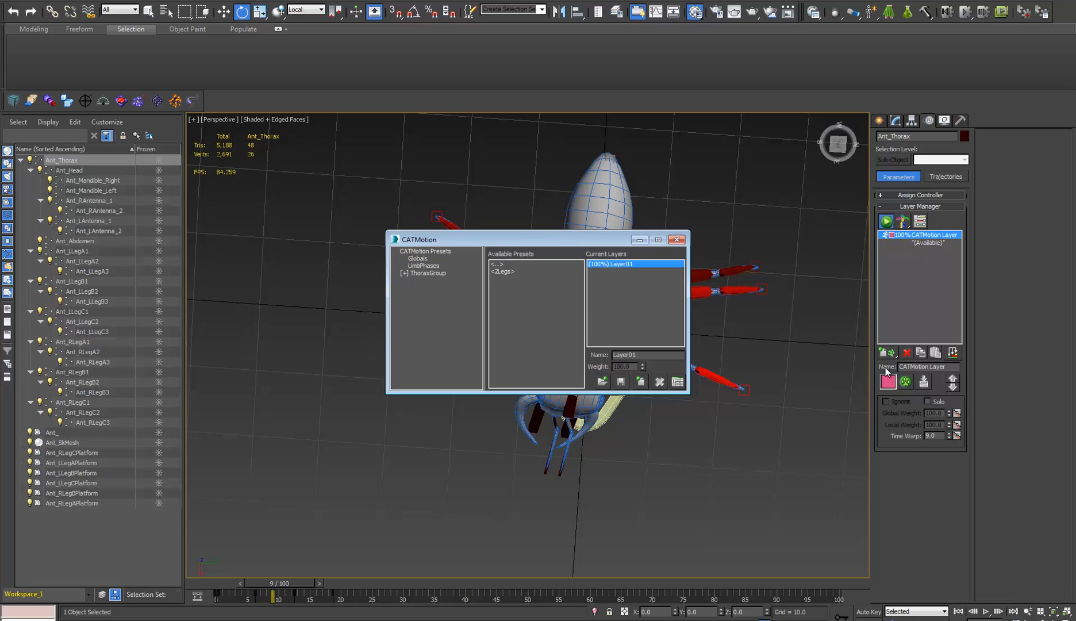
left_click_drag(524, 240, 389, 126)
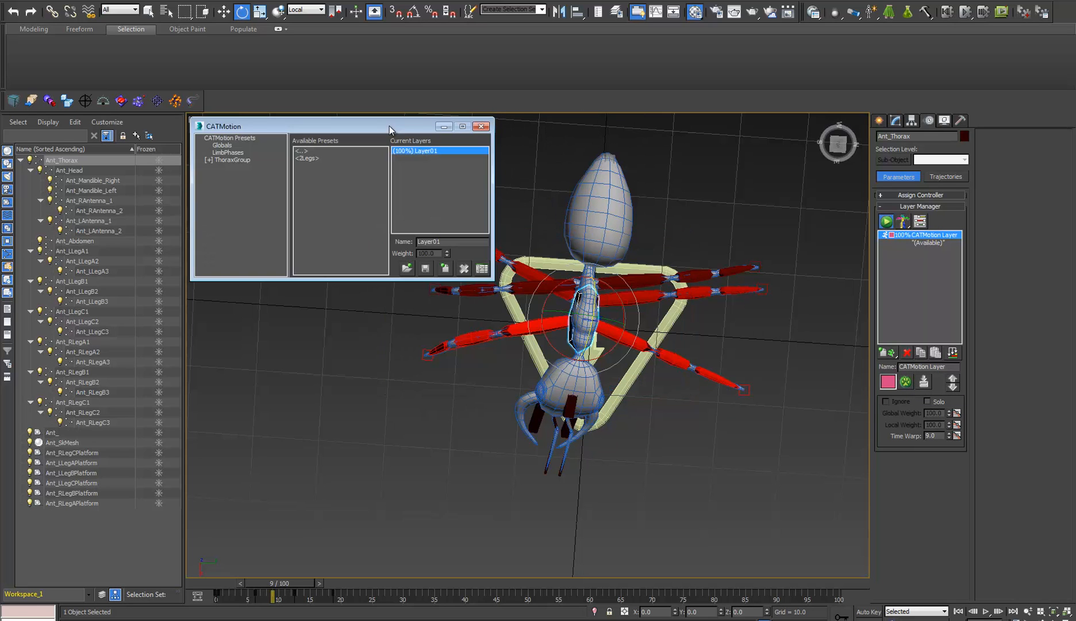
middle_click_drag(512, 204, 577, 336, "alt")
scroll(597, 343, "up", 5)
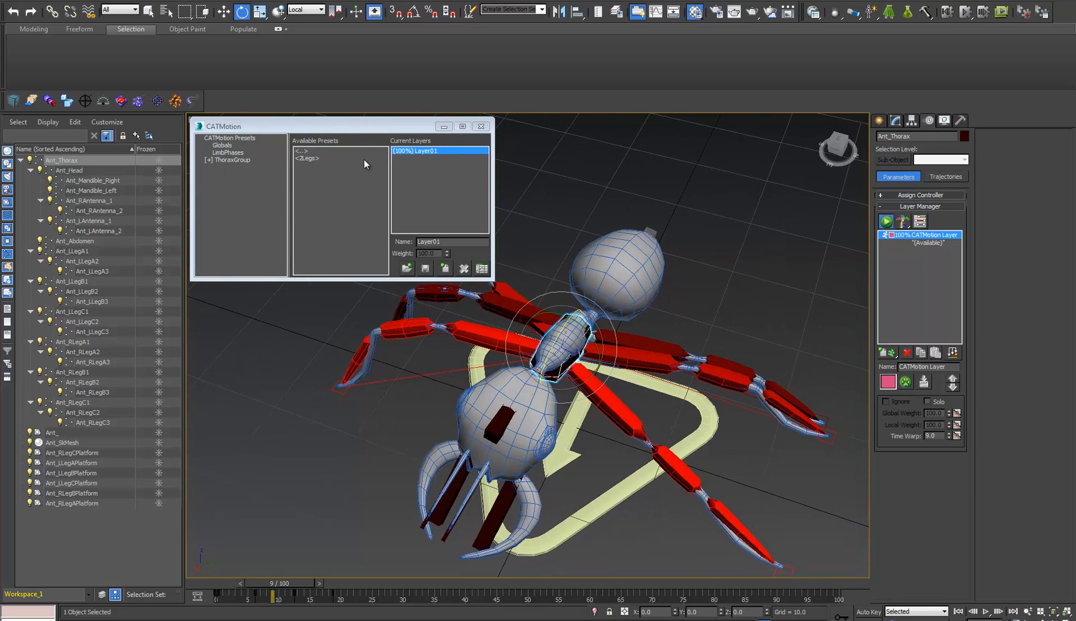
left_click(222, 145)
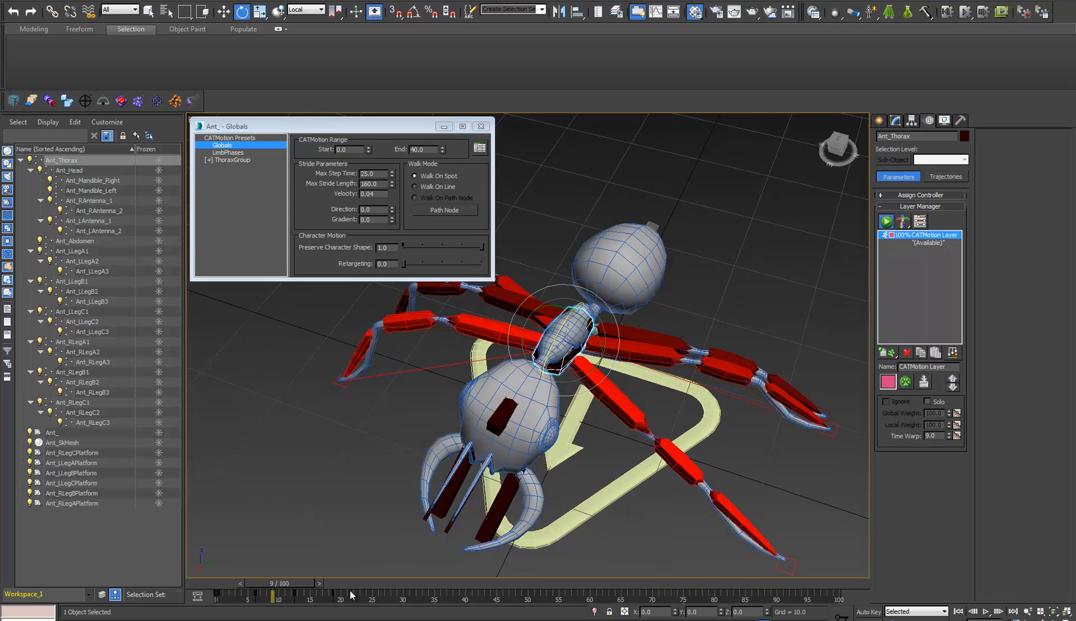
Scrub the timeline to examine the walk cycle and return to frame 0.
left_click_drag(350, 591, 292, 595)
left_click_drag(360, 591, 211, 599)
left_click_drag(287, 576, 225, 580)
key("e")
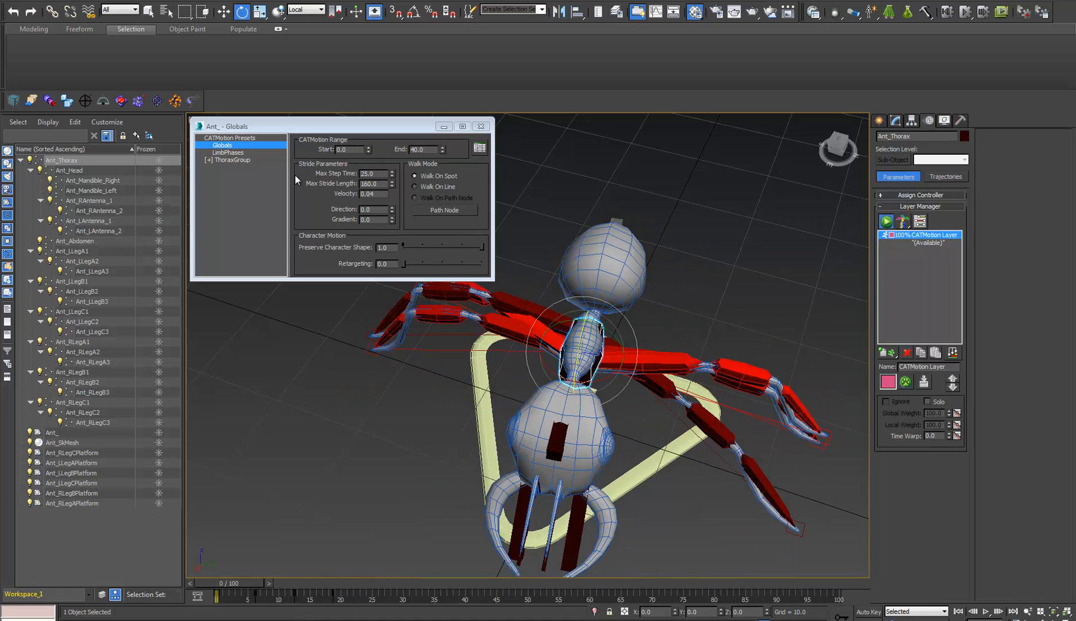
Set the walk's Max Step Time to 100, play the animation to check the slower stride, and stop it.
double_click(383, 173)
type("100")
key("Return")
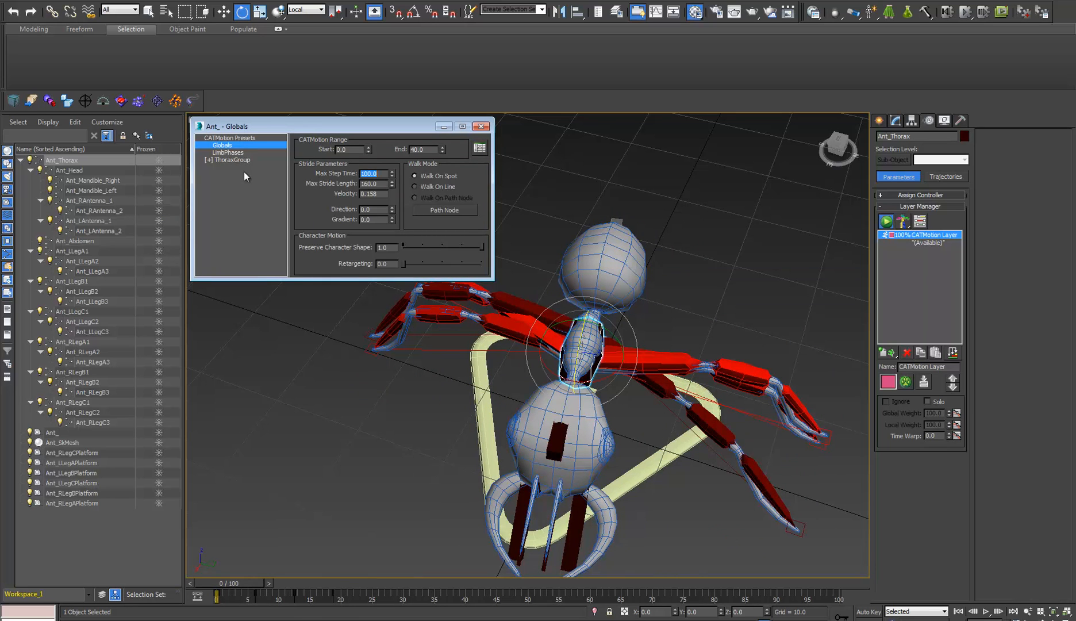
left_click_drag(209, 579, 615, 598)
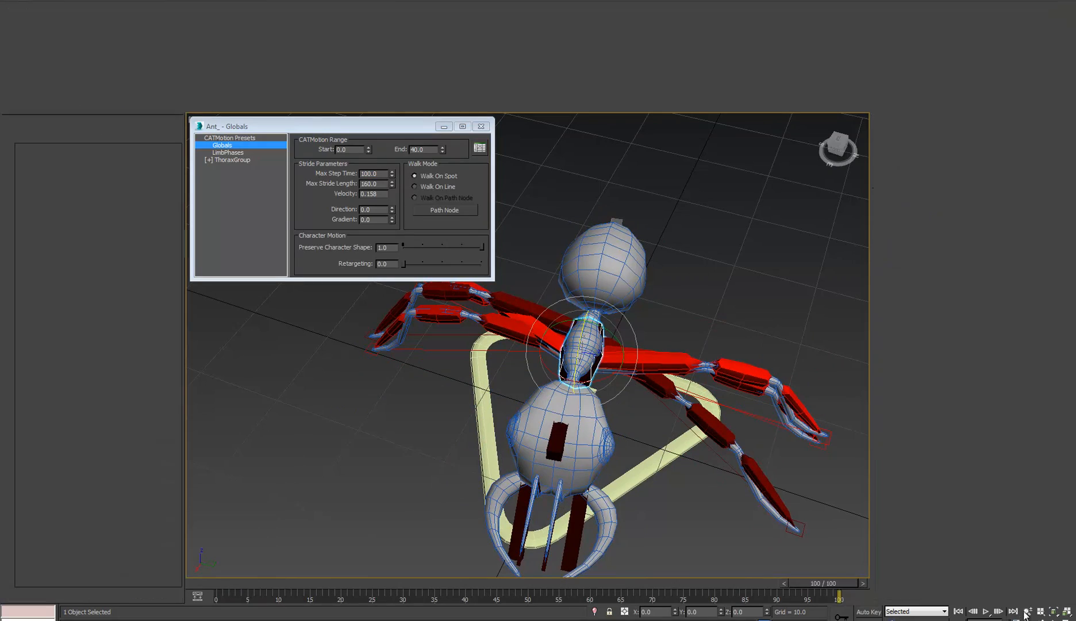
left_click(986, 611)
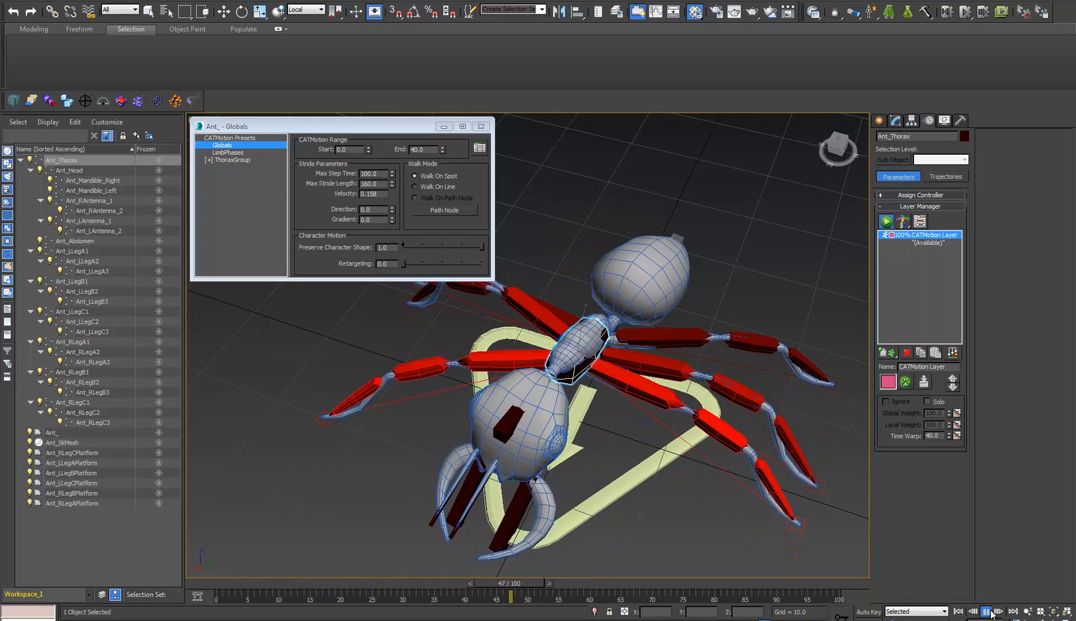
left_click(991, 614)
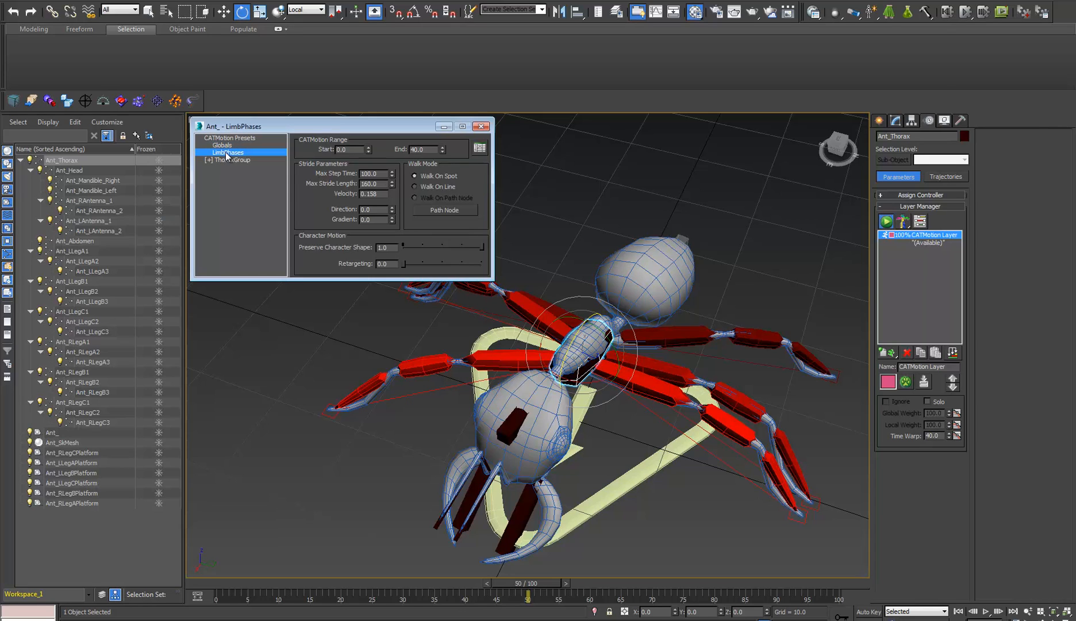
Show the LimbPhases settings and examine the phase values of all six legs against the ant's pose.
left_click(227, 152)
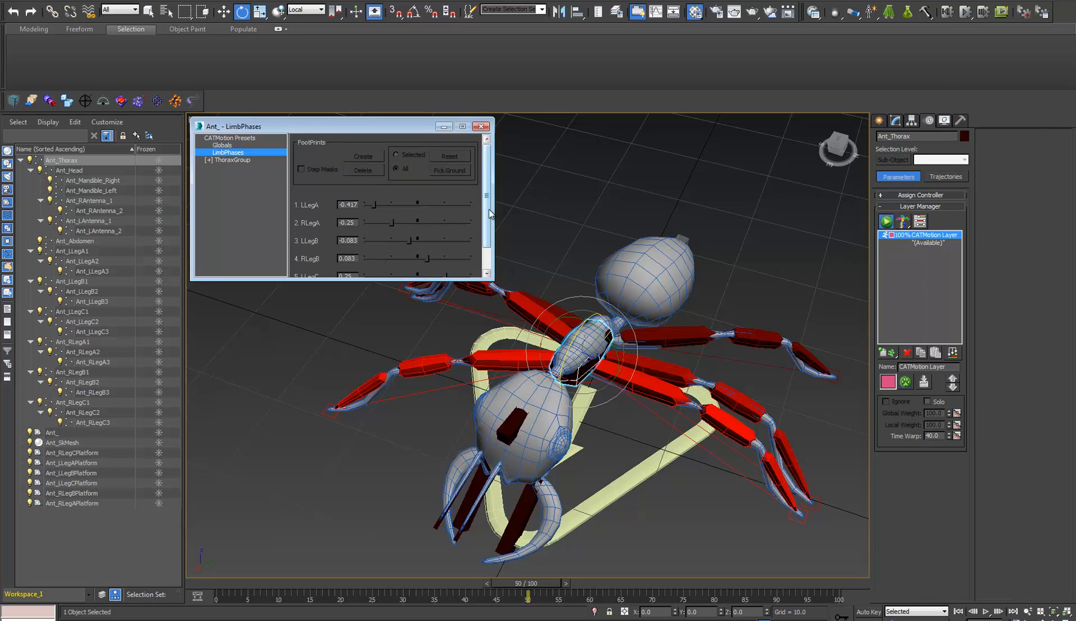
scroll(487, 240, "down", 2)
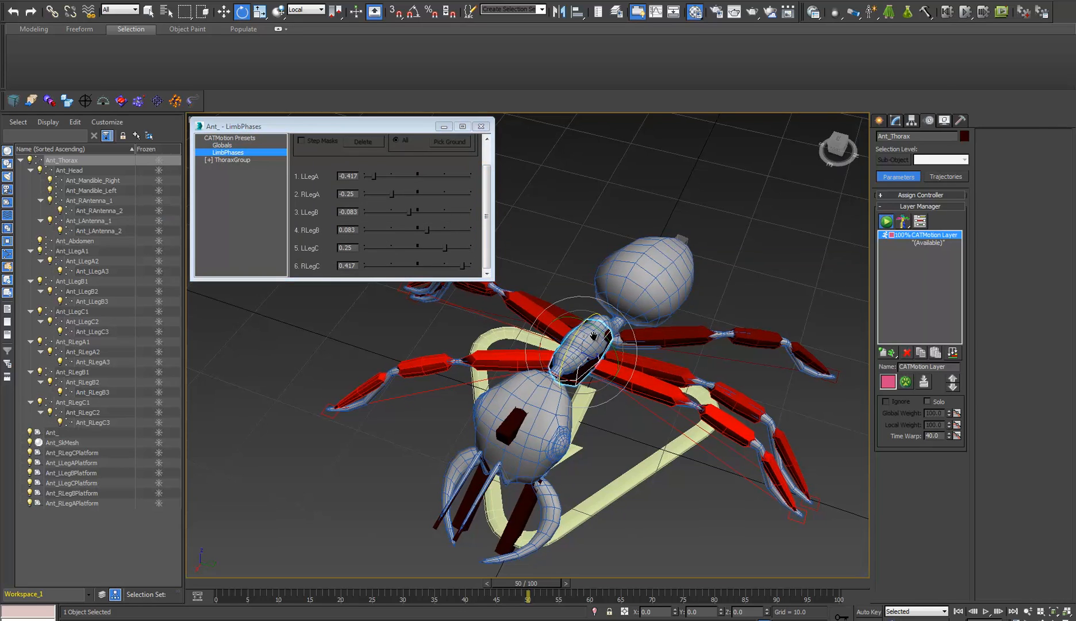
middle_click_drag(660, 341, 682, 363)
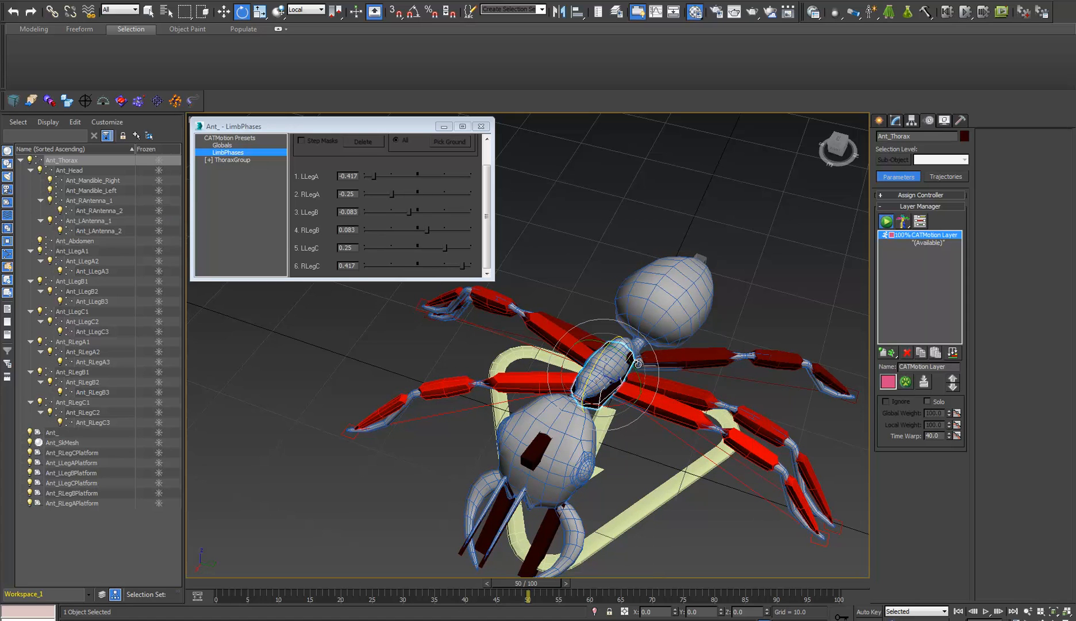
middle_click_drag(716, 431, 738, 374)
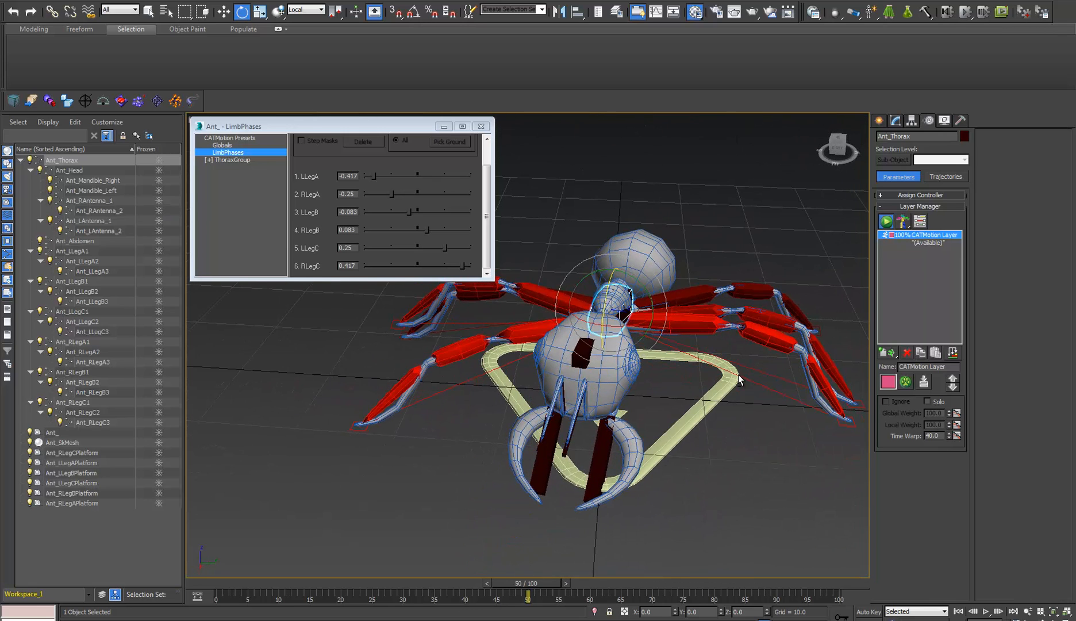
Set the Y value of the legs' FootPlatform OffsetPos to -34.9 to pull the feet closer to the body.
left_click(210, 160)
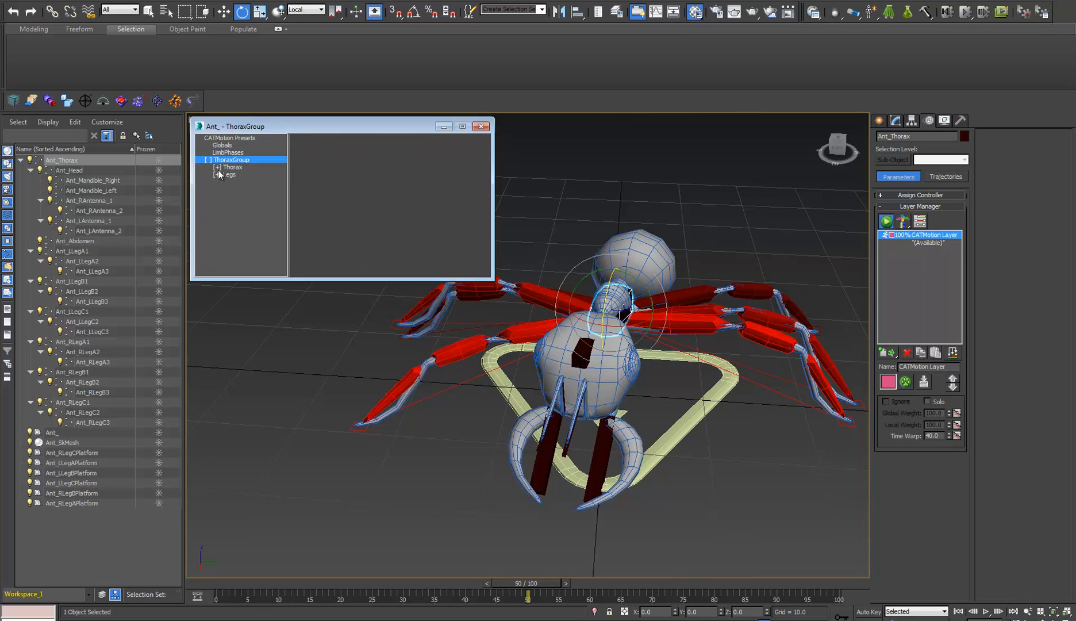
left_click(217, 174)
left_click(242, 232)
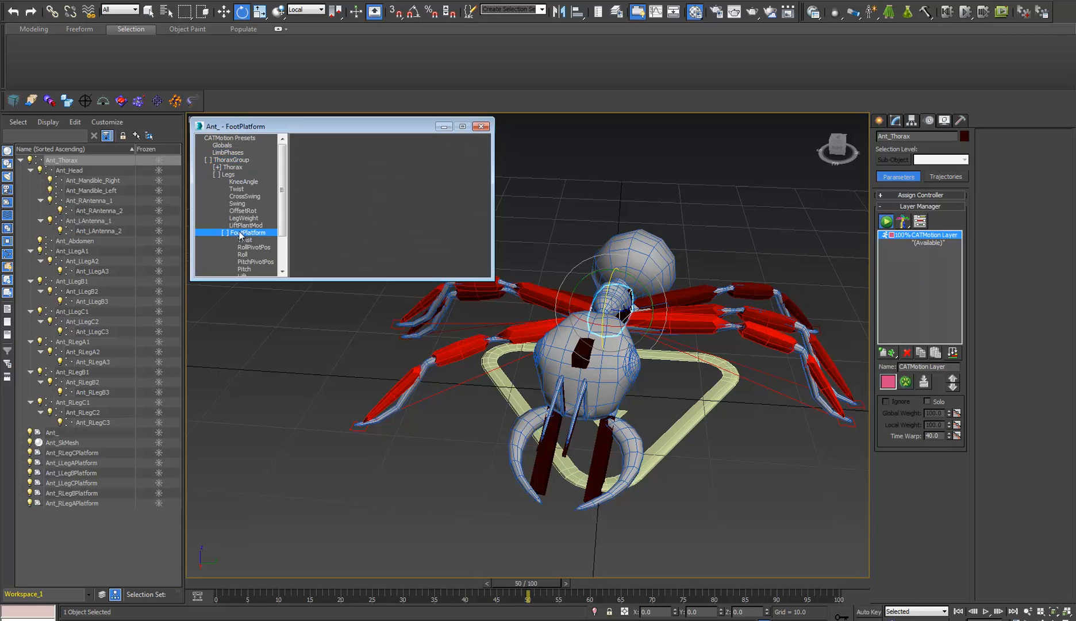
scroll(281, 246, "down", 2)
scroll(281, 246, "down", 1)
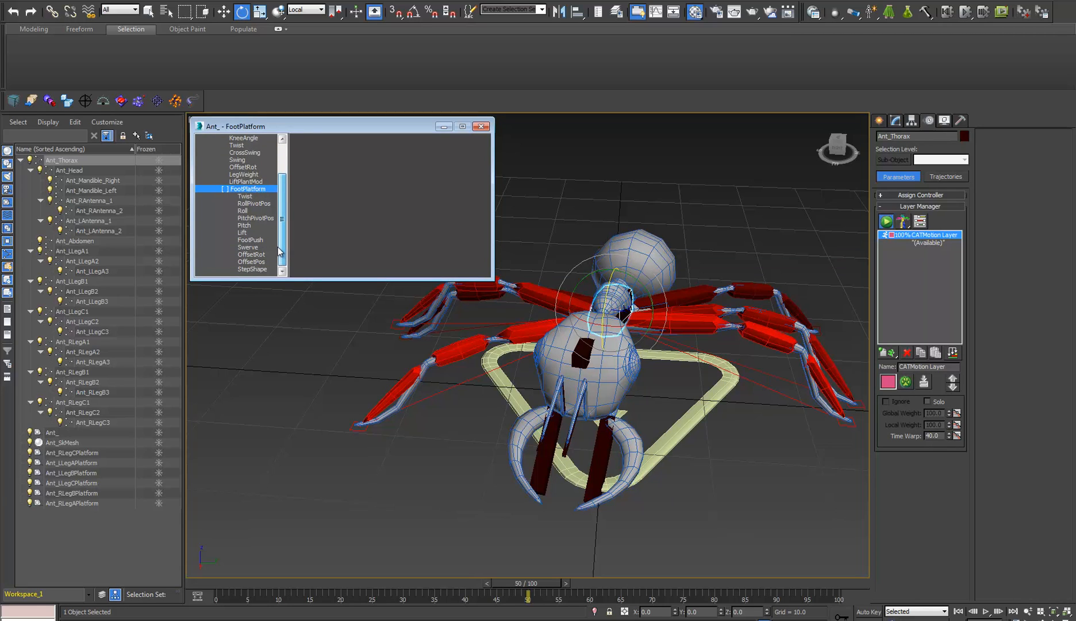
left_click(253, 262)
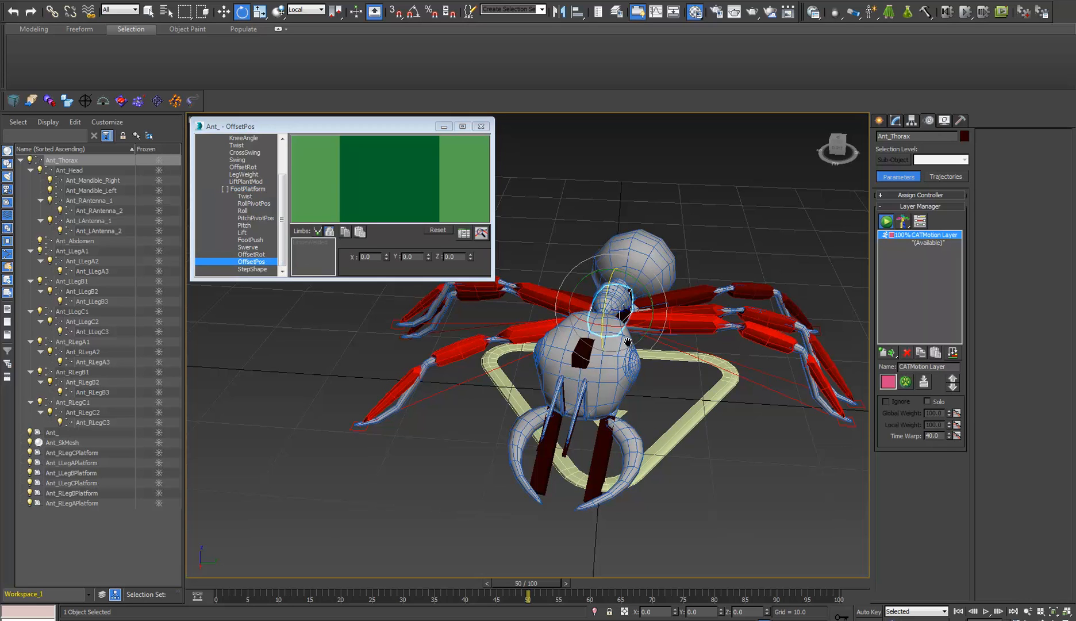
middle_click_drag(628, 342, 610, 404)
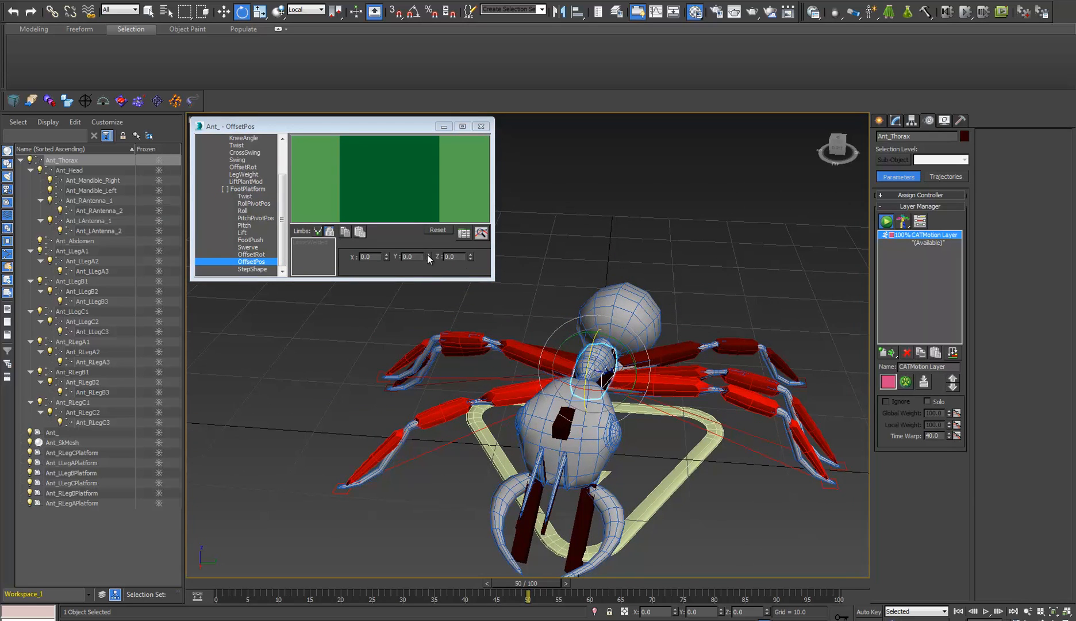
left_click_drag(428, 254, 403, 448)
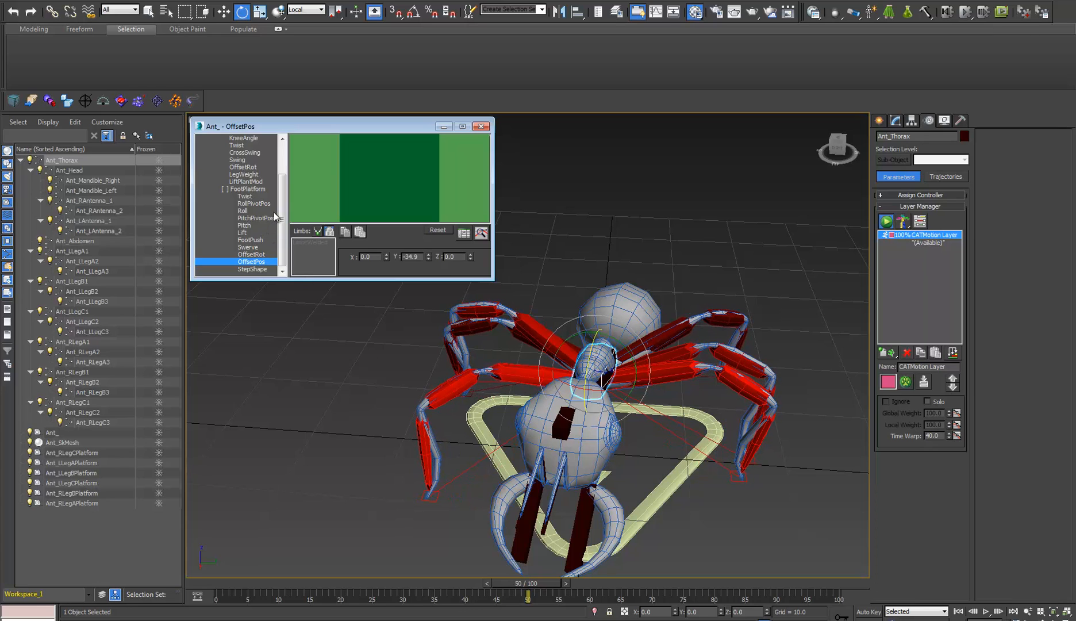
Try raising the offset of the legs' KneeAngle curve to 5.1 and check the leg pose.
left_click_drag(282, 197, 289, 166)
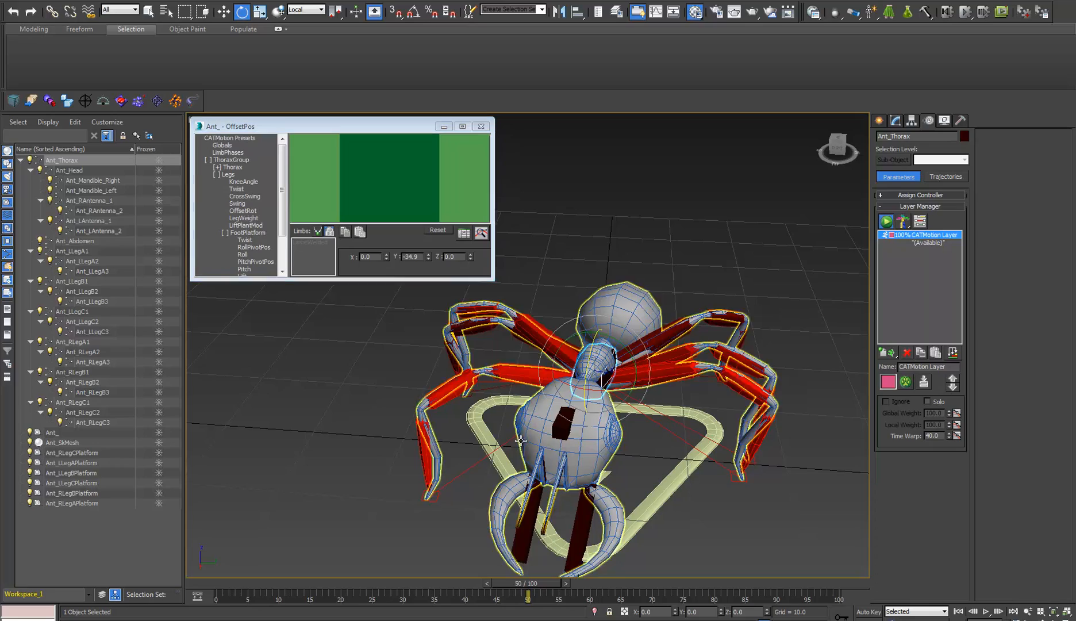
middle_click_drag(520, 380, 535, 425, "alt")
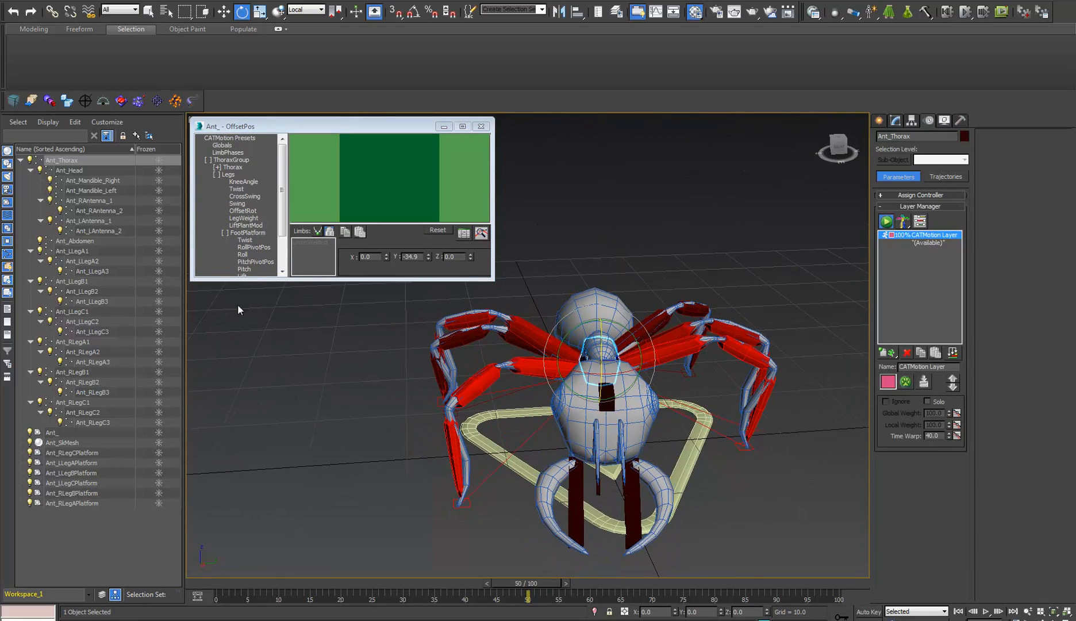
left_click(244, 182)
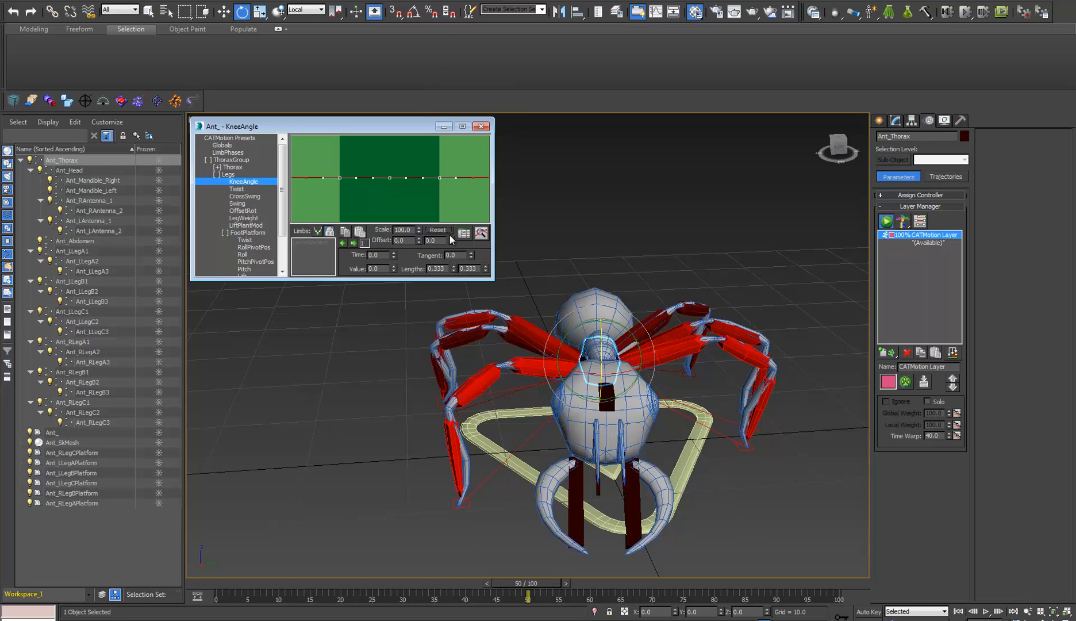
left_click_drag(452, 238, 453, 168)
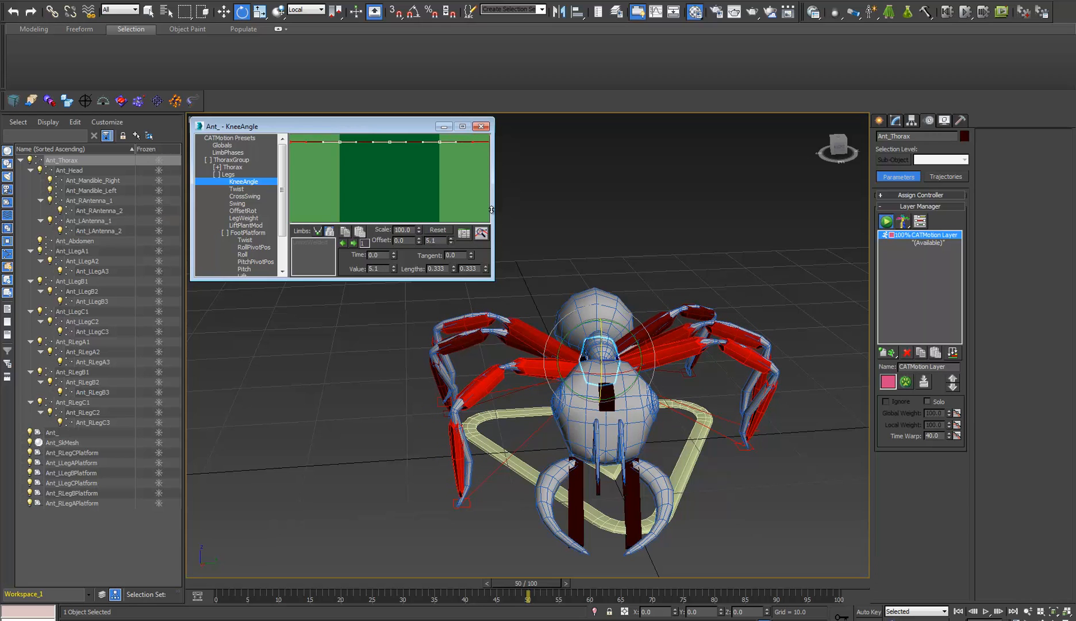
left_click(451, 231)
middle_click_drag(559, 353, 568, 361, "alt")
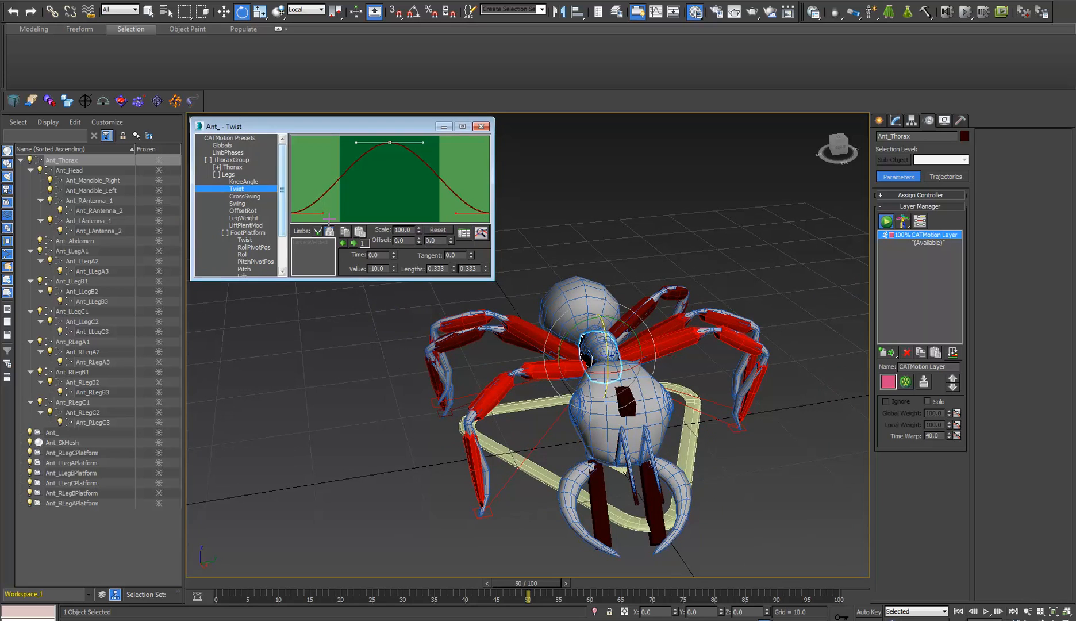
Try different value offsets on the legs' Twist, CrossSwing and Swing curves.
left_click_drag(451, 240, 438, 83)
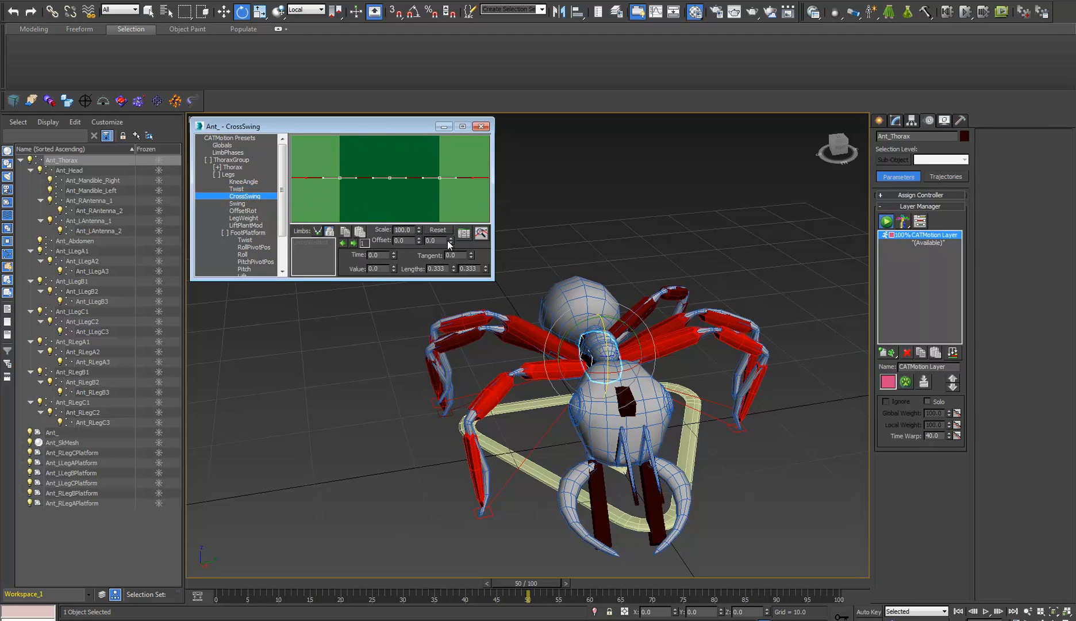
left_click_drag(450, 240, 443, 584)
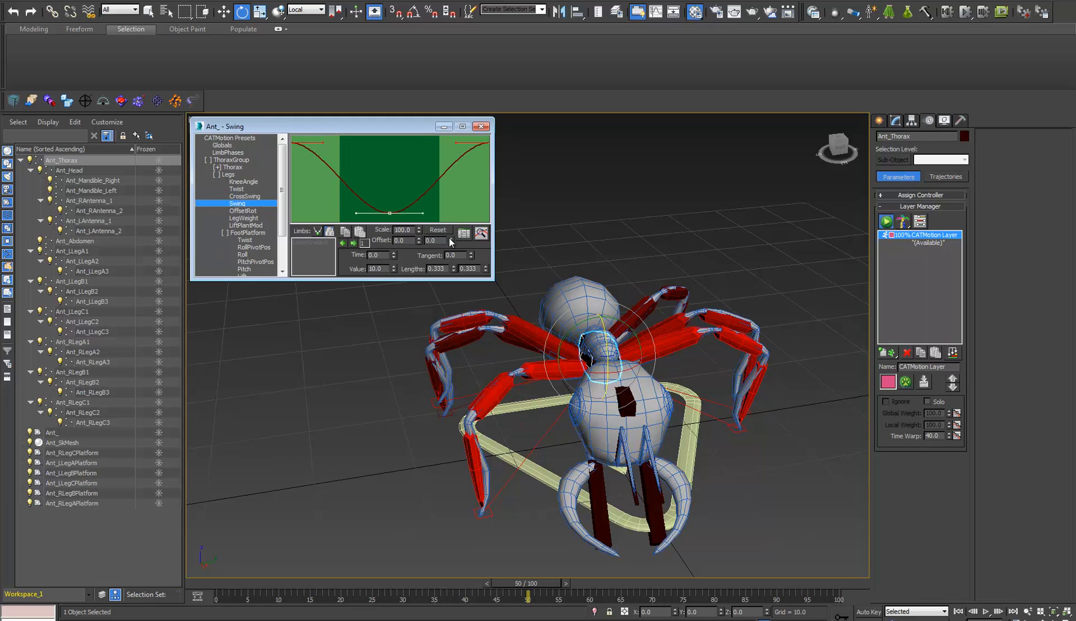
left_click_drag(450, 239, 458, 611)
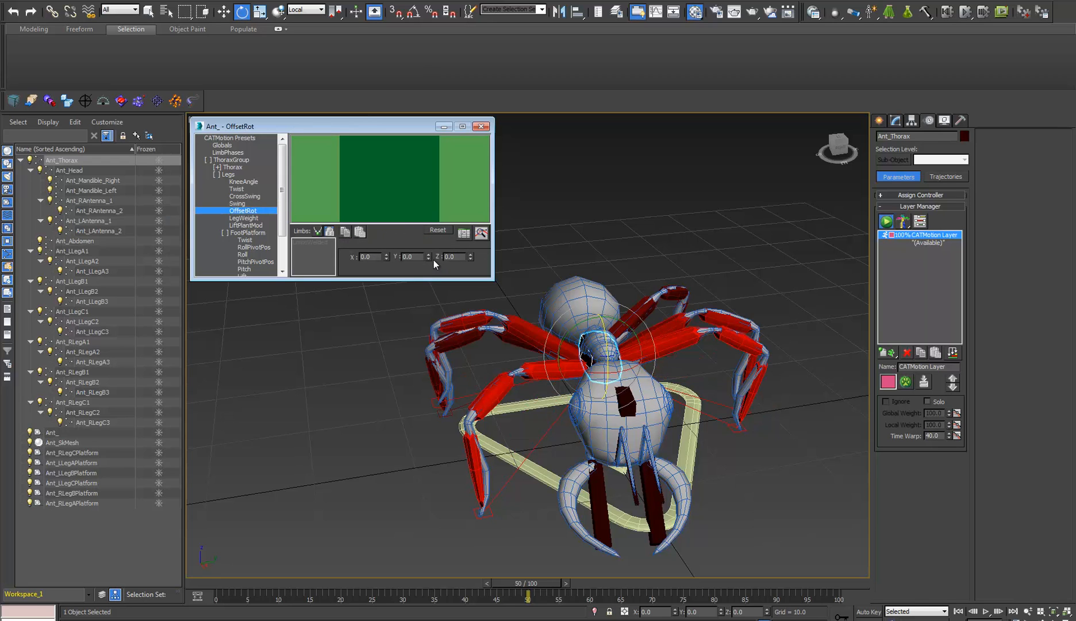
Set the Y value of the legs' OffsetRot to -5.3 and try rotating the Ant_RLegA2 bone.
left_click_drag(428, 256, 431, 225)
left_click(491, 396)
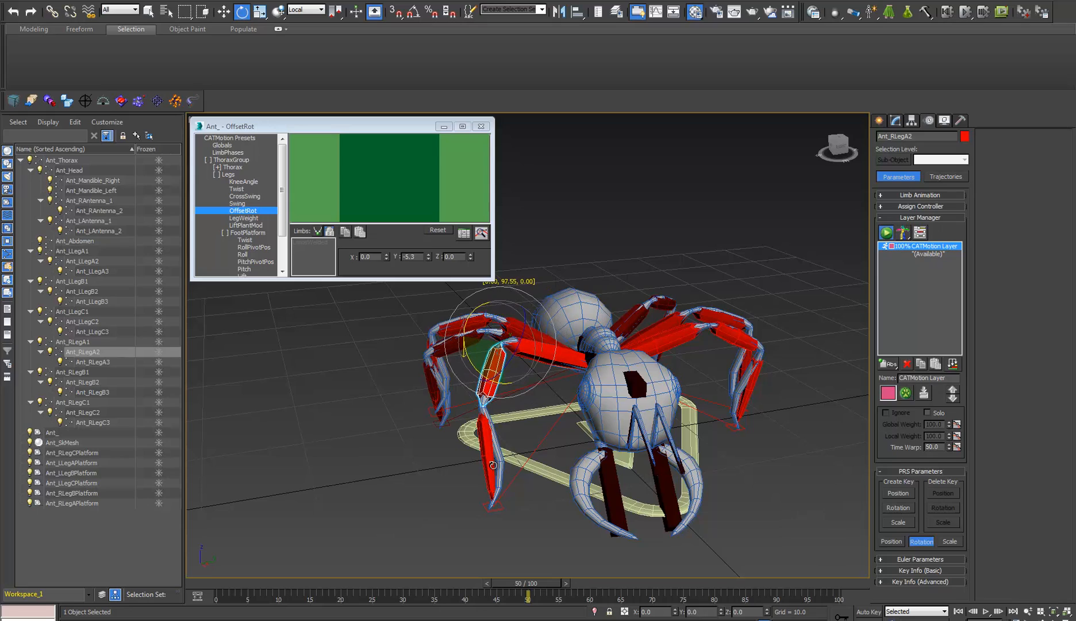
middle_click_drag(492, 464, 483, 424, "alt")
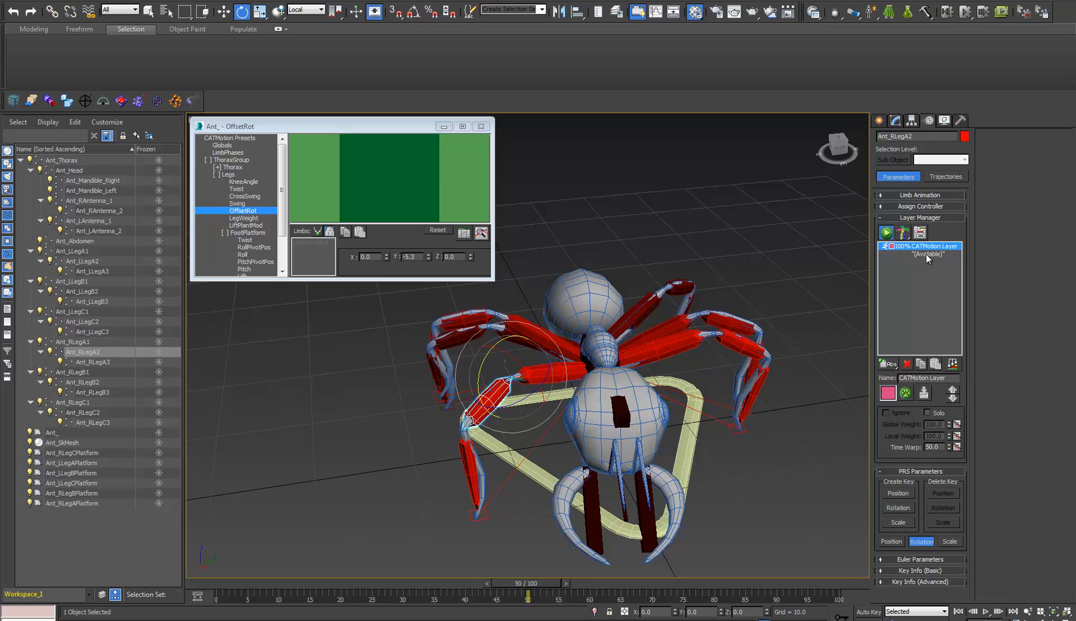
middle_click_drag(551, 384, 558, 384)
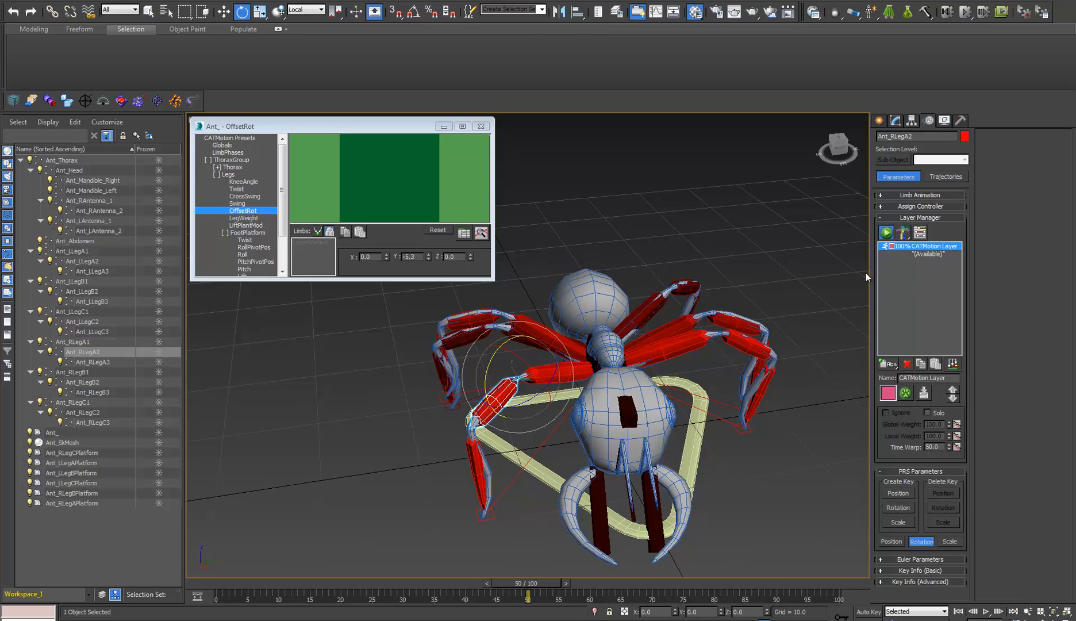
Select the Ant_LLegAPlatform foot platform with the Move tool and scrub and play the walk to examine the feet.
middle_click_drag(477, 392, 593, 457, "alt")
key("w")
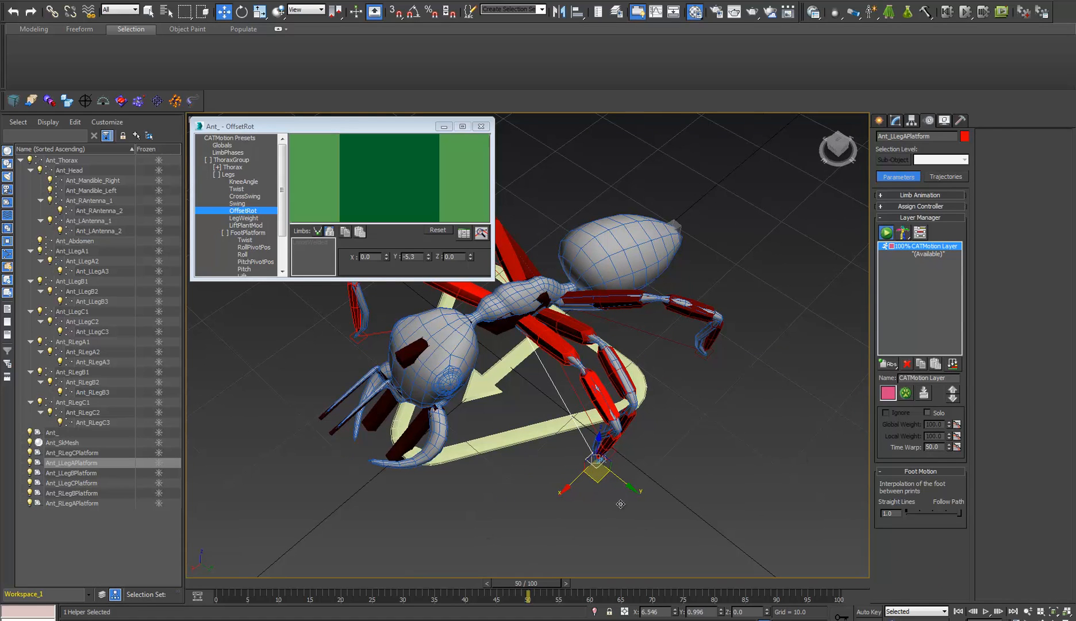
middle_click_drag(707, 338, 379, 369, "alt")
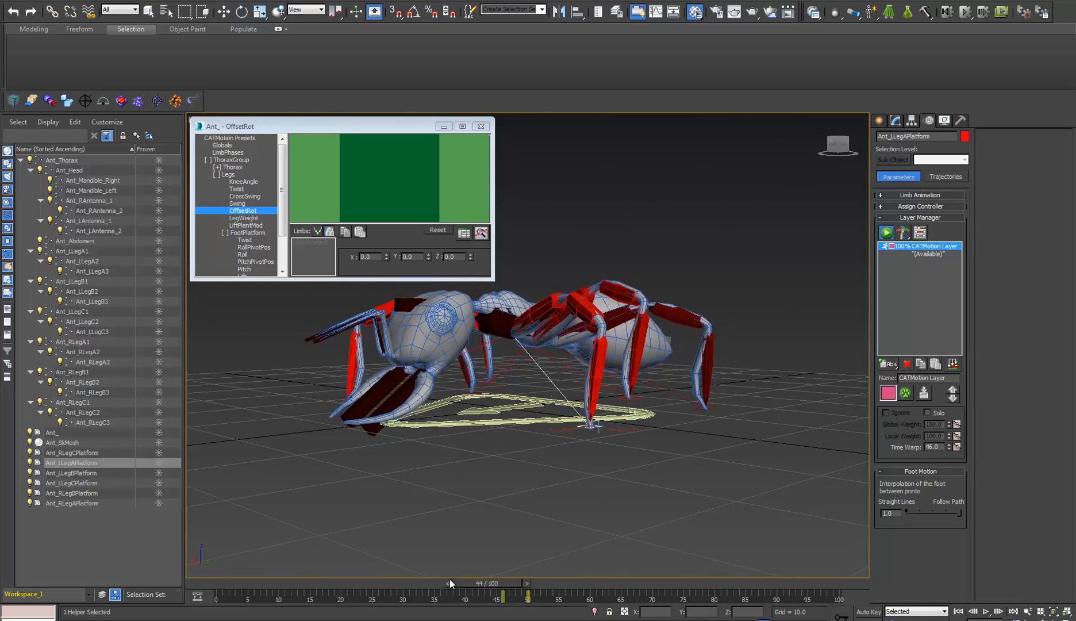
mouse_move(450, 584)
left_mouse_down()
mouse_move(259, 587)
mouse_move(467, 592)
left_mouse_up()
key("w")
middle_click_drag(480, 420, 611, 617, "alt")
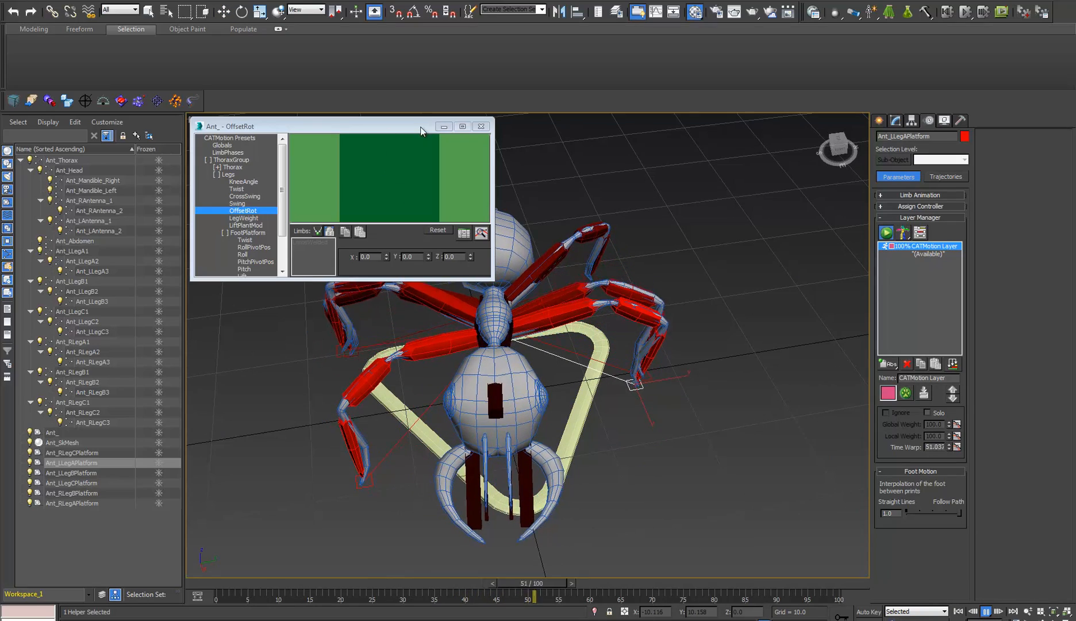
Place the CATMotion editor clear of the ant and set the walk's Max Step Time to 25 in Globals.
left_click_drag(388, 60, 392, 49)
left_click(192, 73)
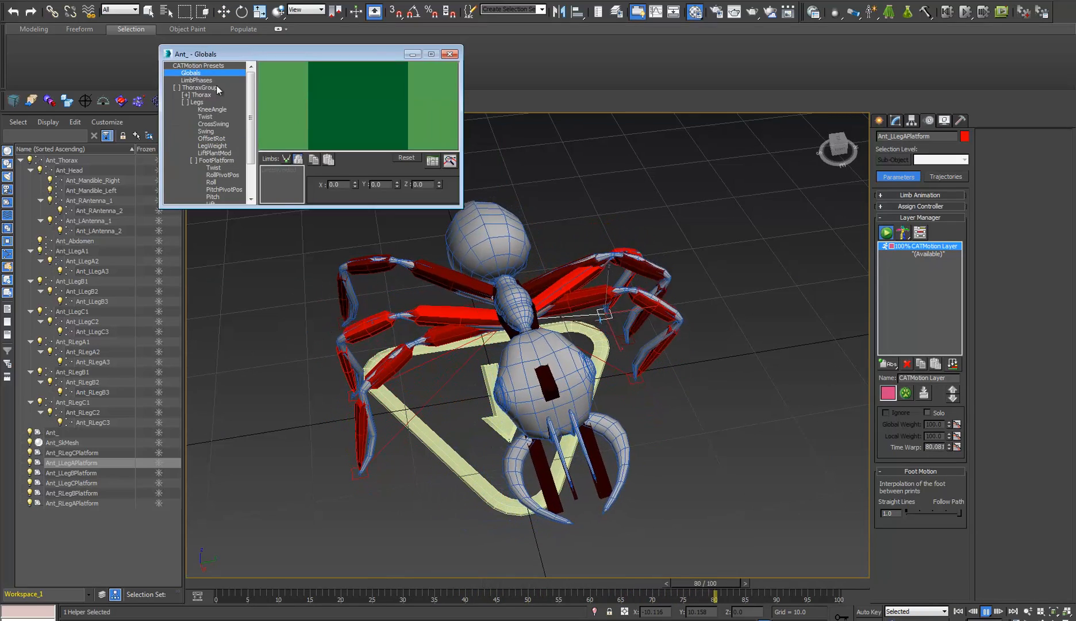
double_click(343, 101)
type("25")
key("Return")
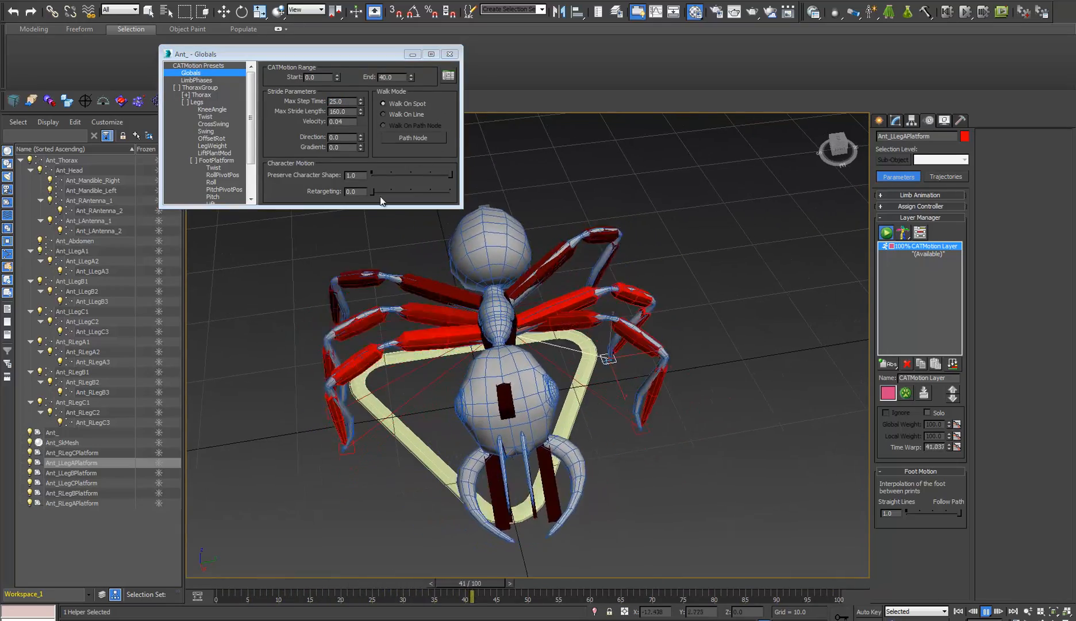
Flatten the thorax's Roll and Twist curves to remove those body rotations from the walk.
double_click(200, 94)
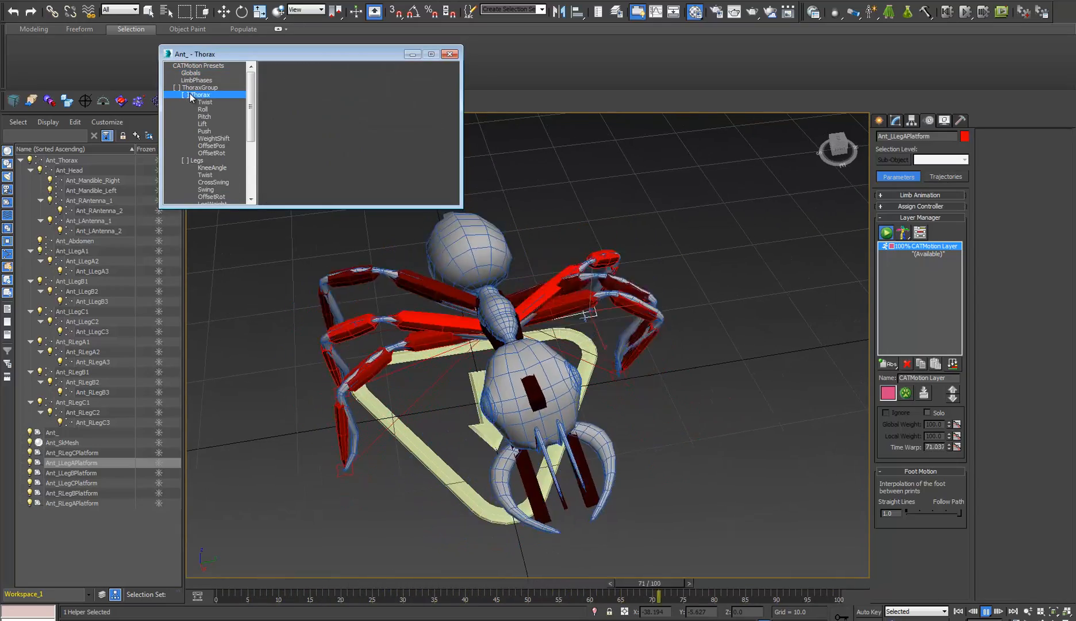
left_click(203, 110)
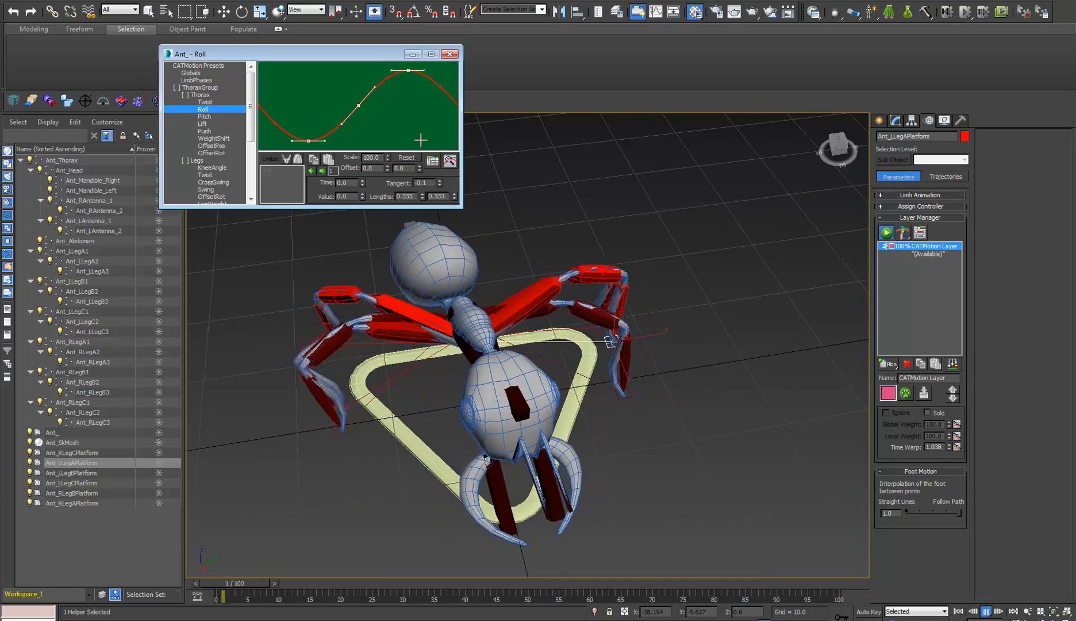
right_click(388, 156)
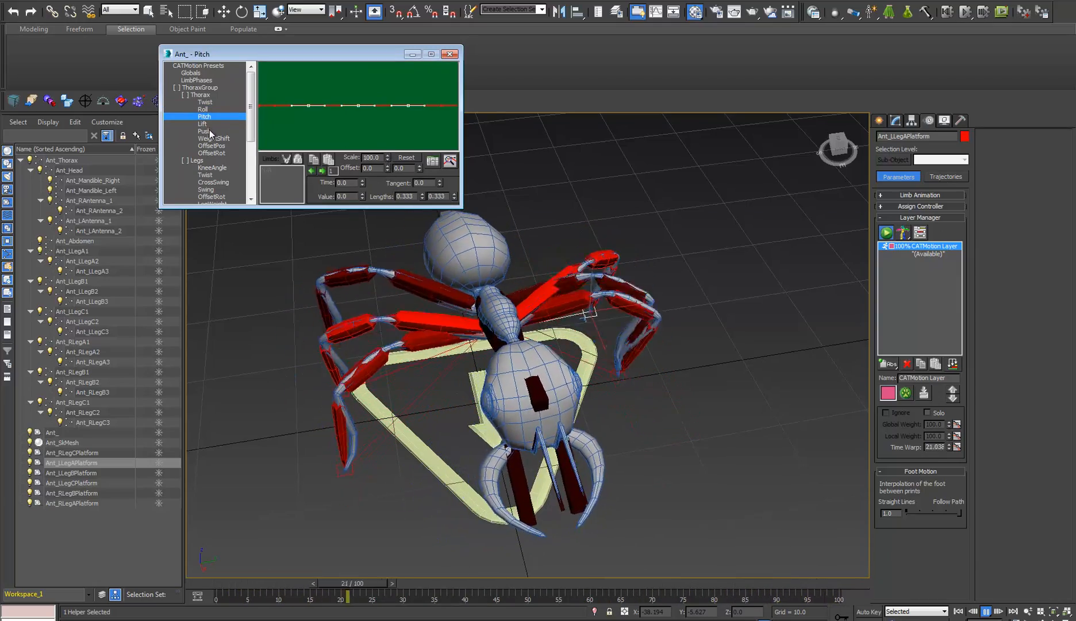
left_click(205, 102)
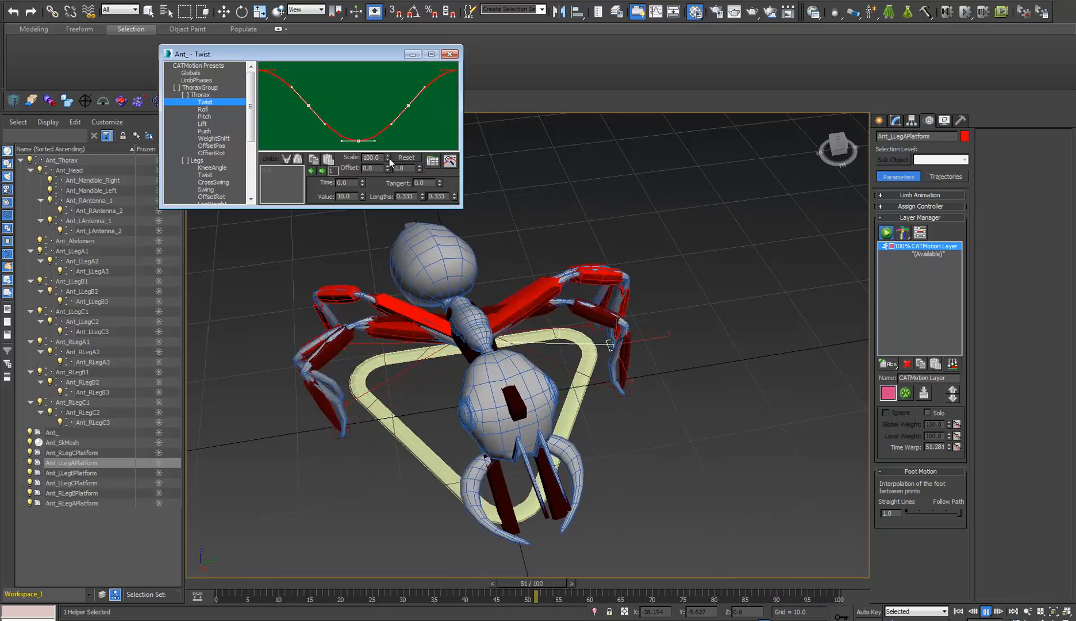
right_click(390, 158)
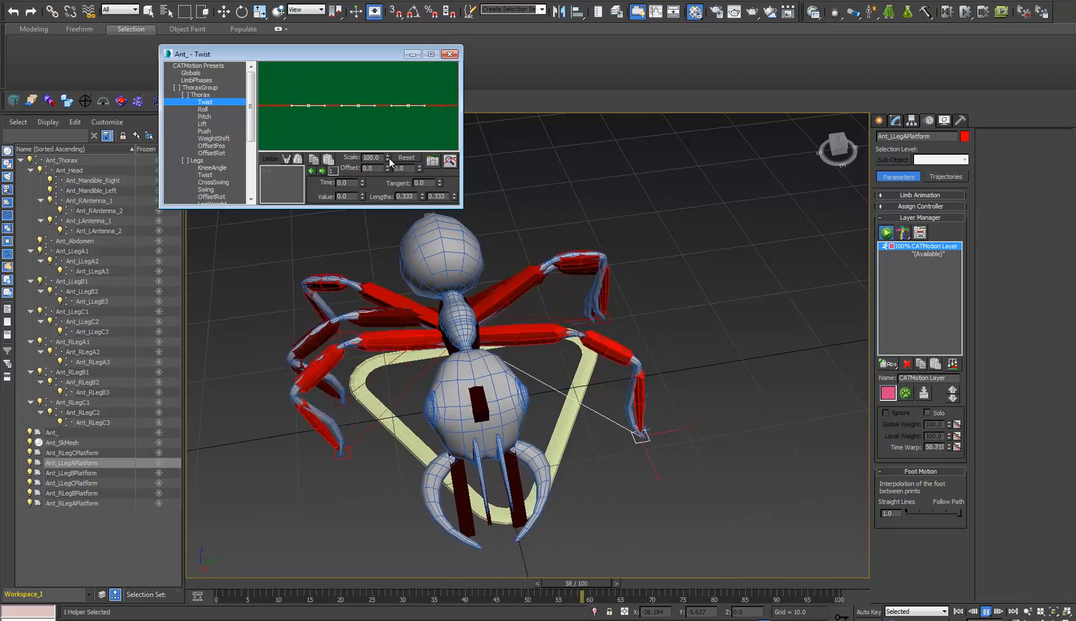
Scale the thorax's WeightShift curve down to a very shallow wave to reduce the sideways sway.
left_click(214, 138)
left_click_drag(388, 158, 393, 186)
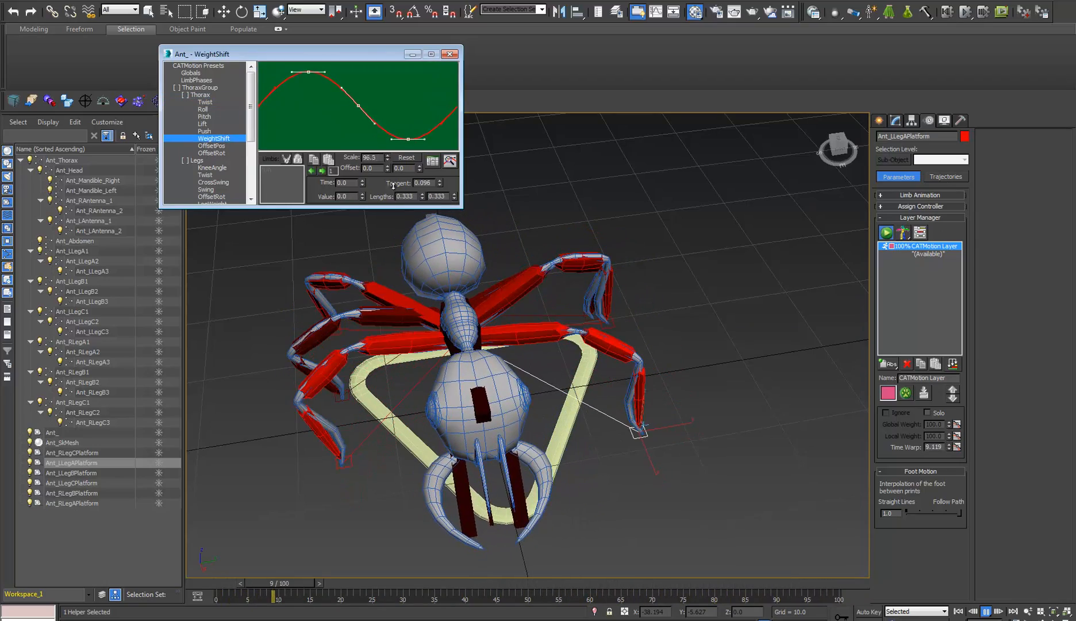
left_click_drag(458, 403, 458, 19)
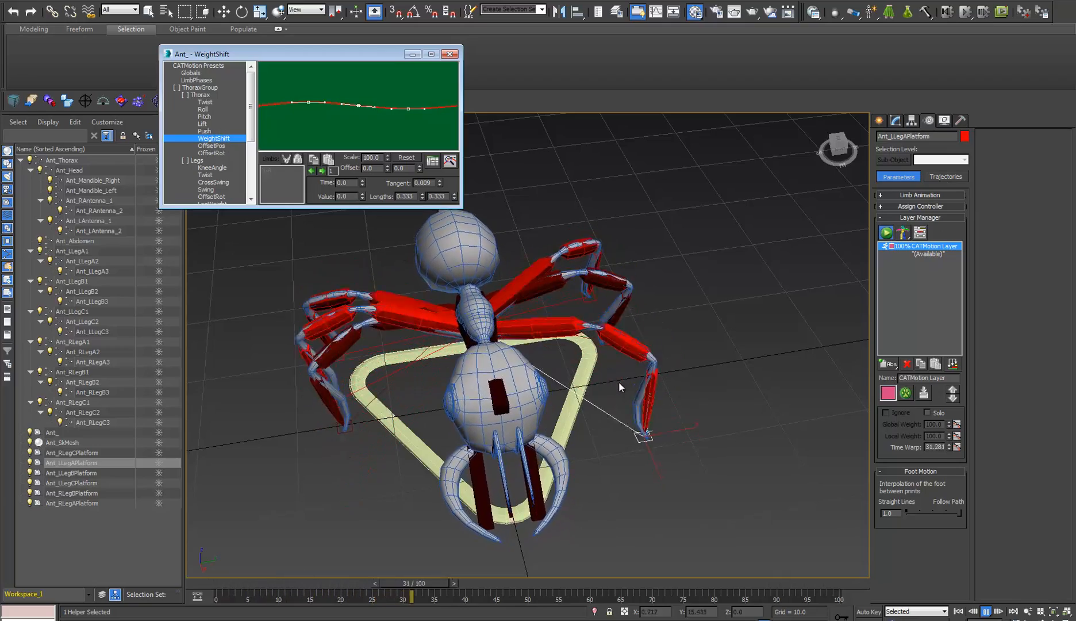
Reset the thorax's Lift curve to a flat line to remove the body's up-and-down motion from the walk.
middle_click_drag(618, 382, 516, 329, "alt")
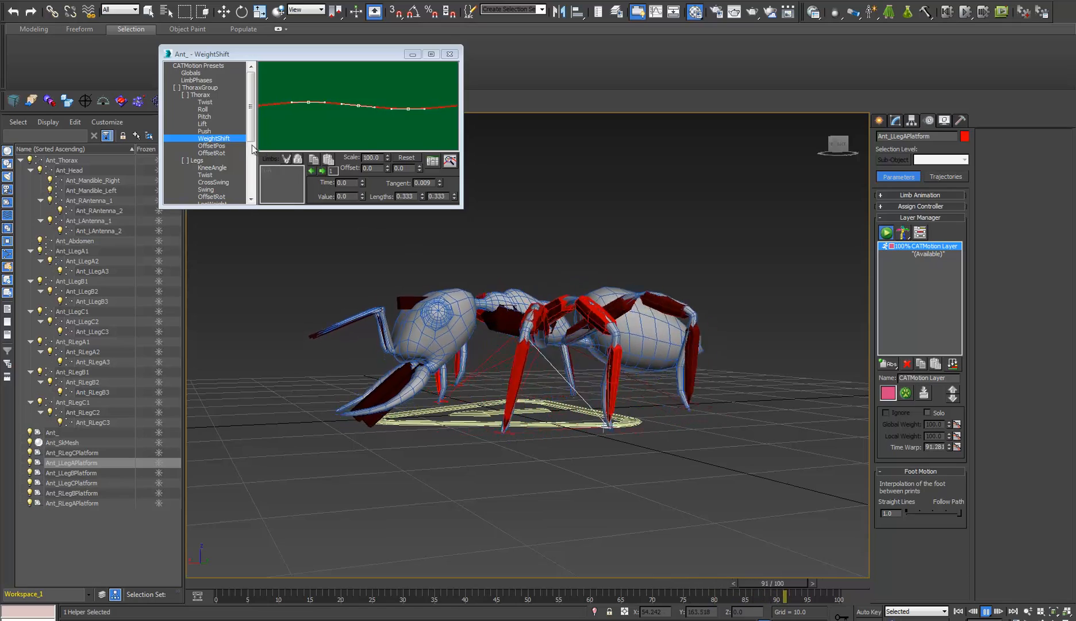
left_click(212, 124)
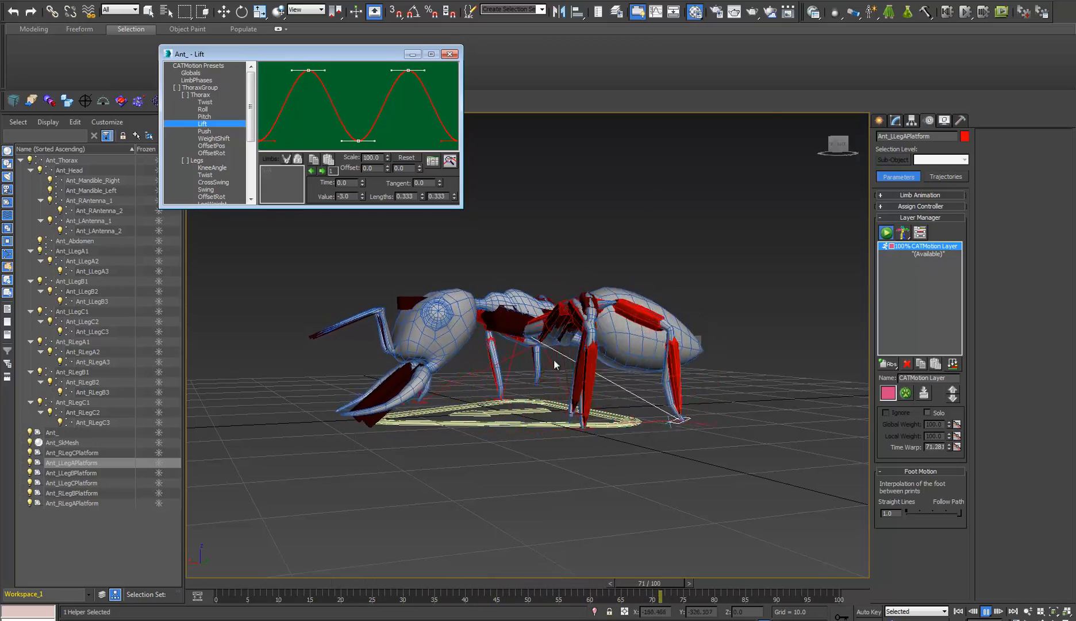
mouse_move(553, 359)
middle_mouse_down("alt")
mouse_move(571, 448)
mouse_move(559, 414)
mouse_move(560, 353)
mouse_move(632, 347)
mouse_move(550, 340)
mouse_move(489, 388)
mouse_move(587, 355)
mouse_move(566, 362)
mouse_move(562, 378)
middle_mouse_up("alt")
scroll(571, 310, "up", 5)
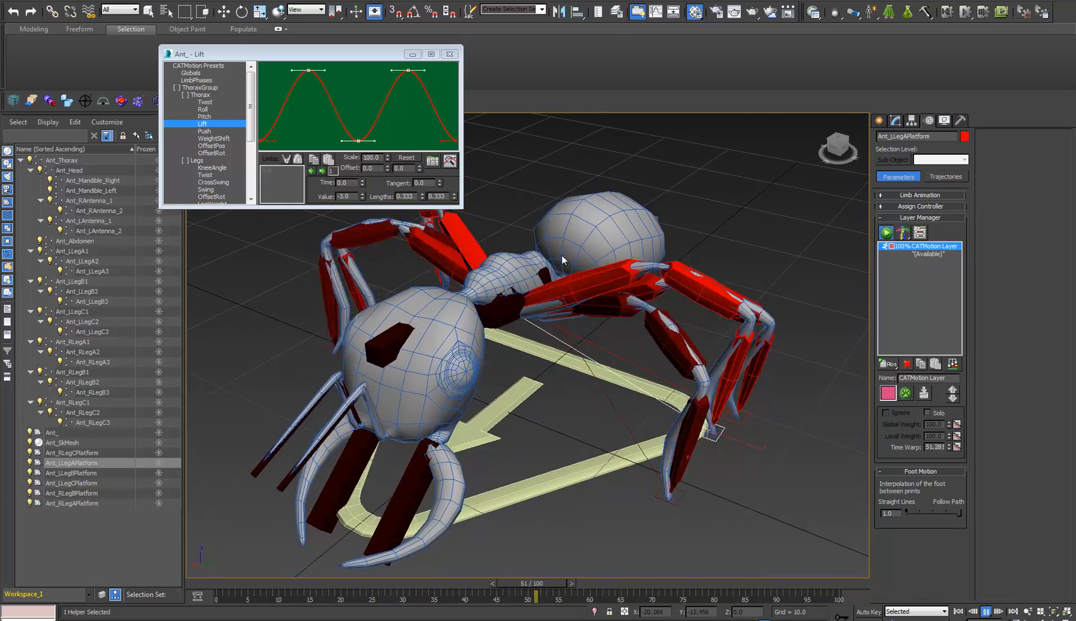
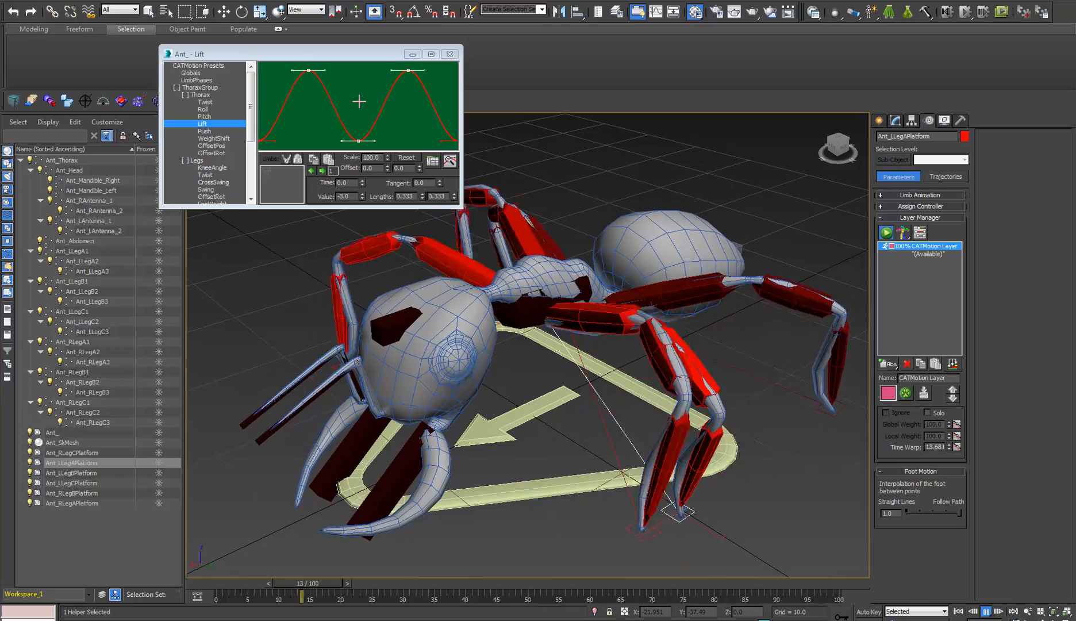
left_click(309, 70)
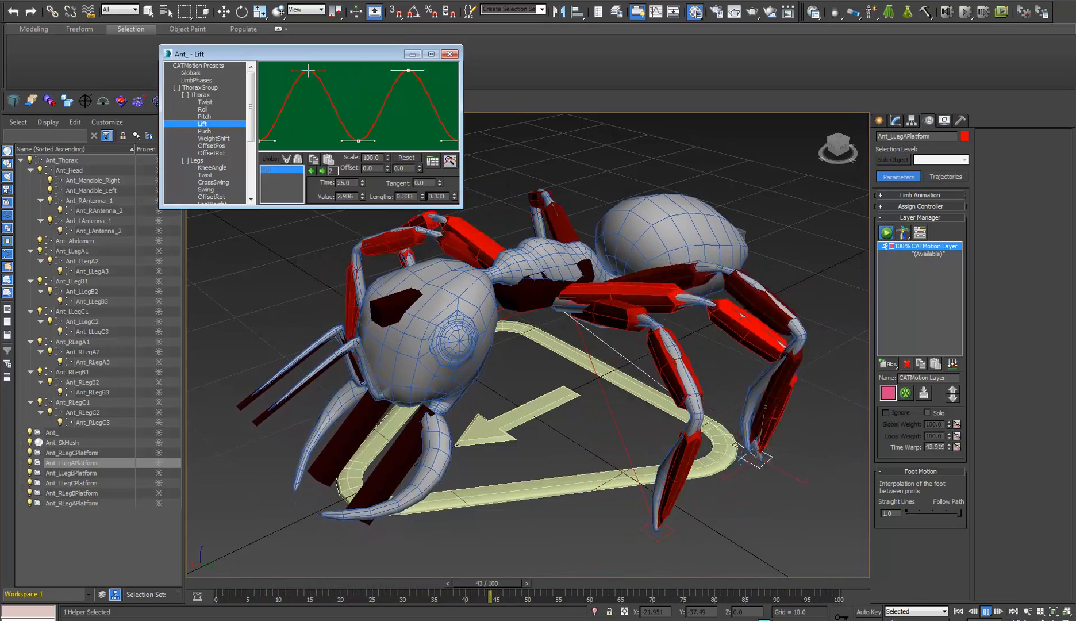
left_click(409, 71)
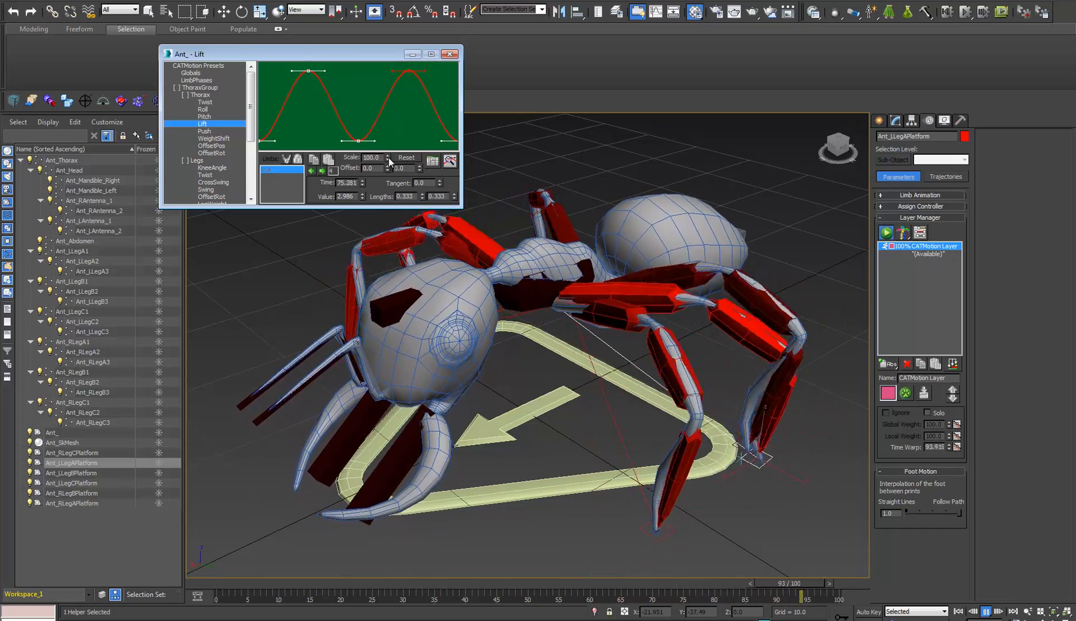
left_click(406, 157)
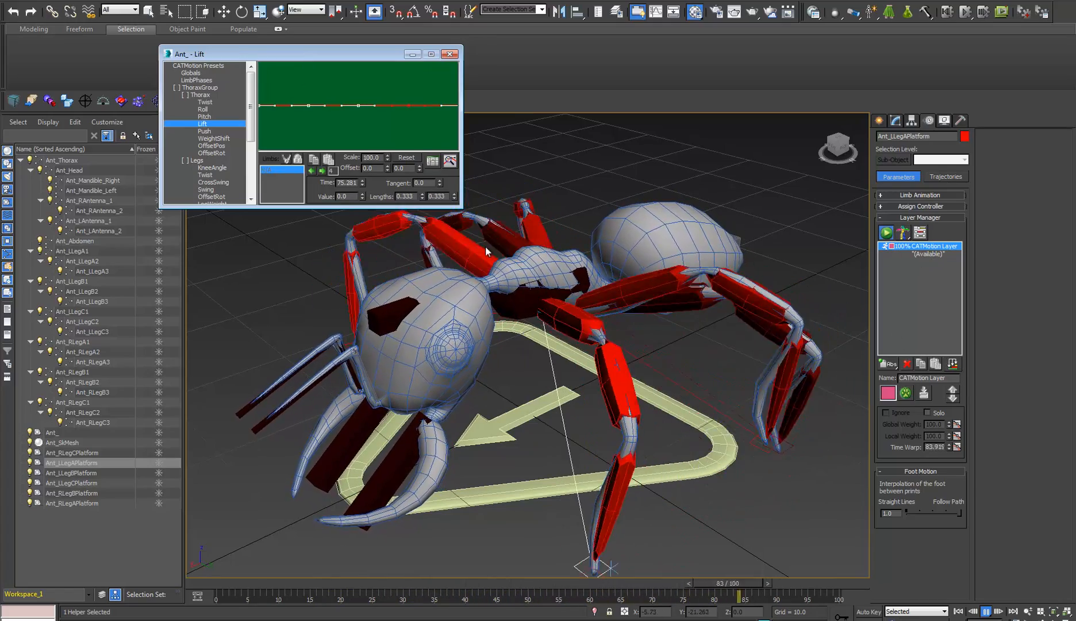
Set the walk's Max Stride Length to 80 in the CATMotion Globals.
middle_click_drag(570, 362, 498, 340, "alt")
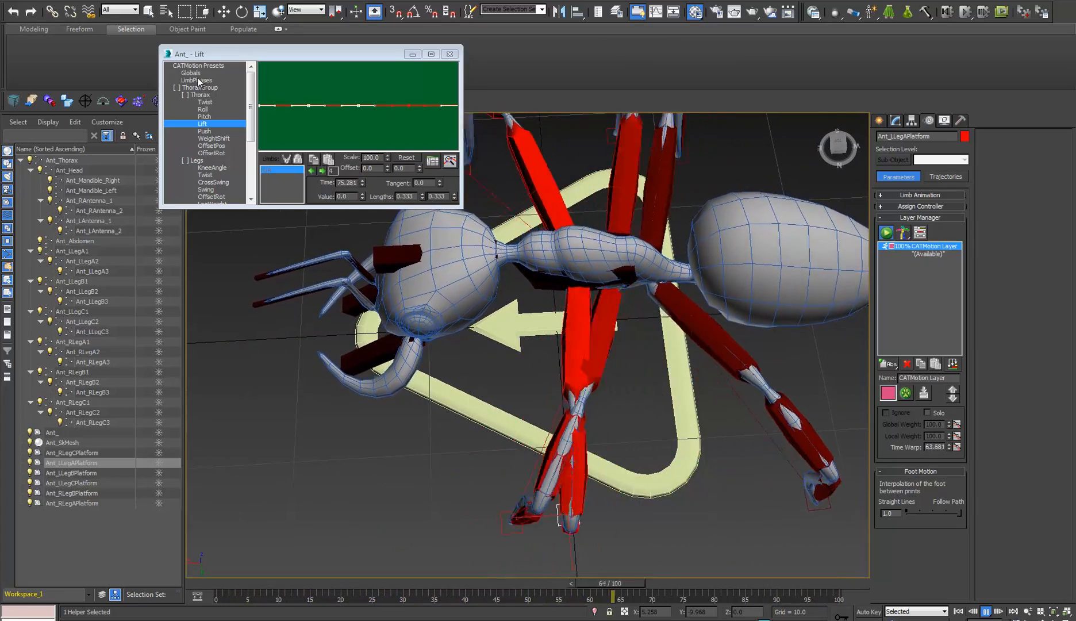
left_click(191, 73)
type("80")
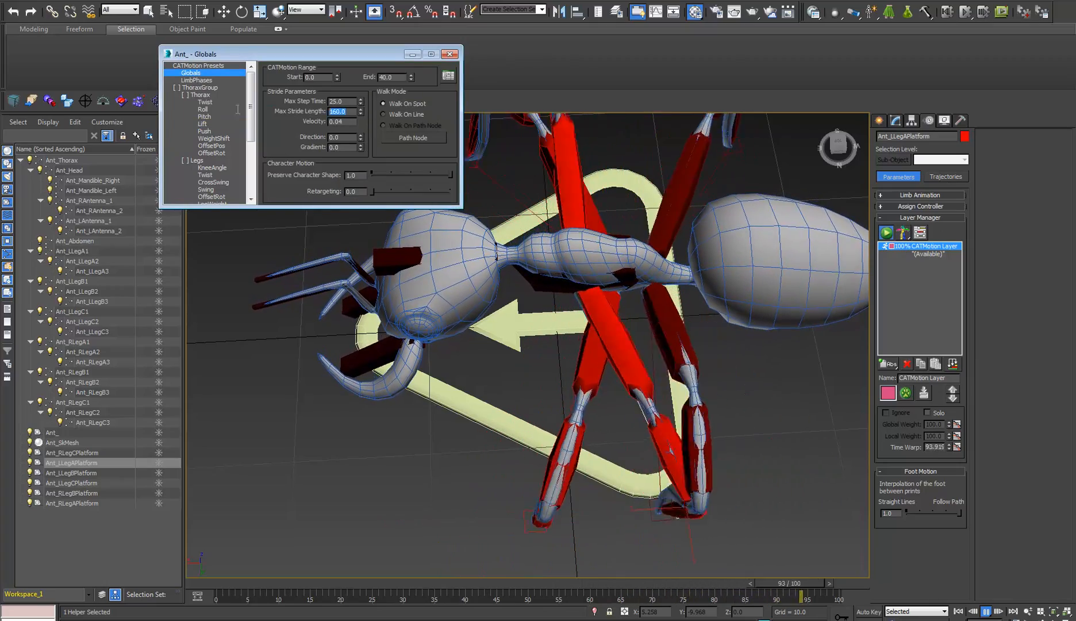
key("Return")
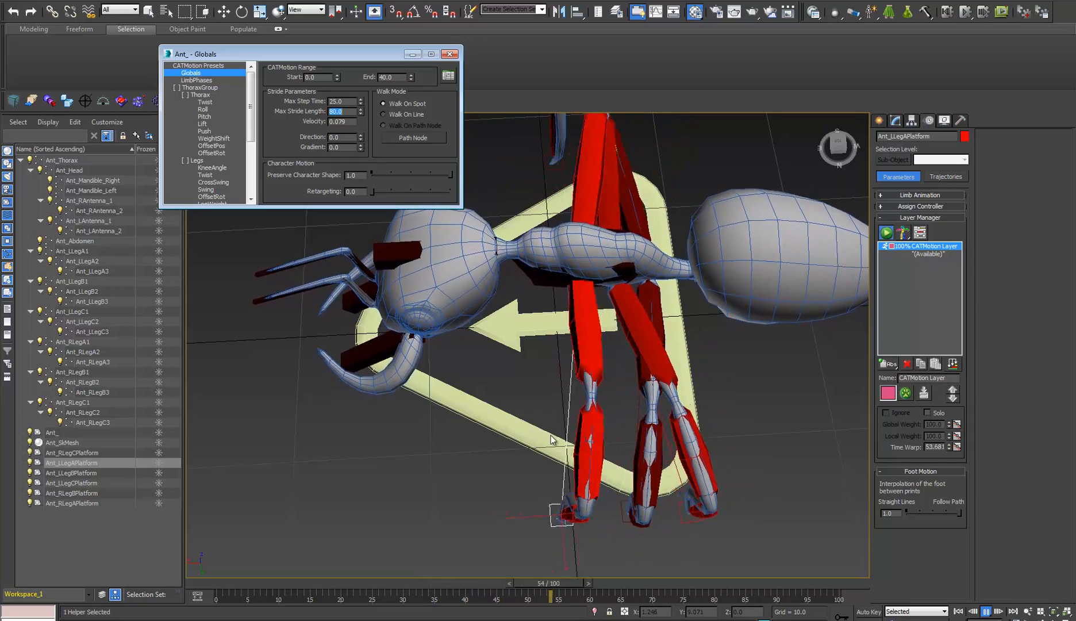
Close the CATMotion editor and review the walk from several angles, ending with playback stopped.
middle_click_drag(551, 436, 587, 381, "alt")
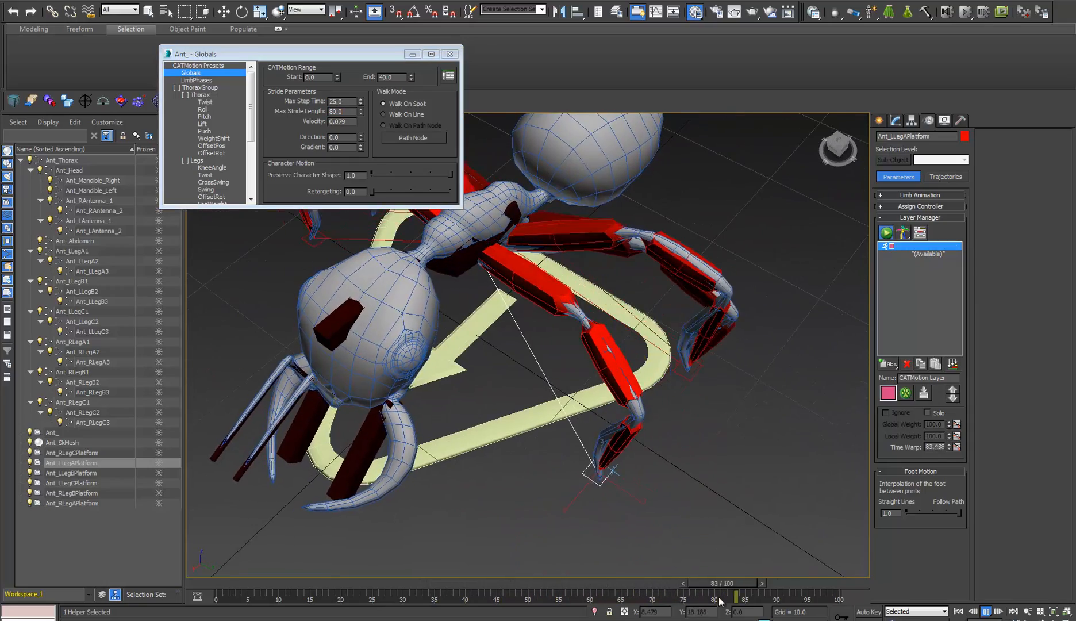
middle_click_drag(591, 262, 602, 322)
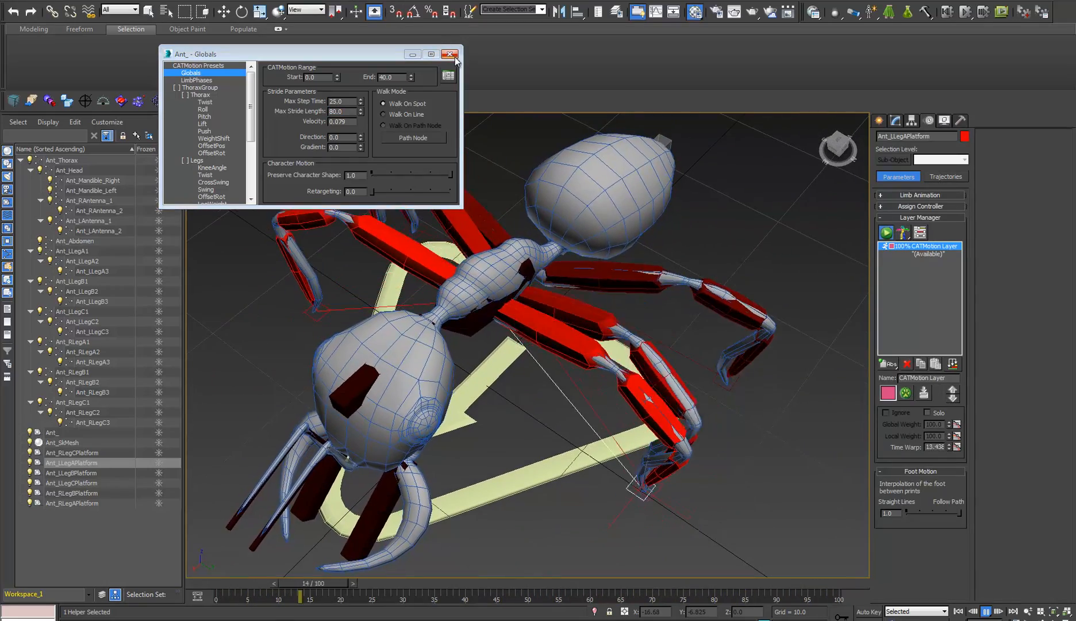
left_click(450, 54)
middle_click_drag(567, 373, 436, 360, "alt")
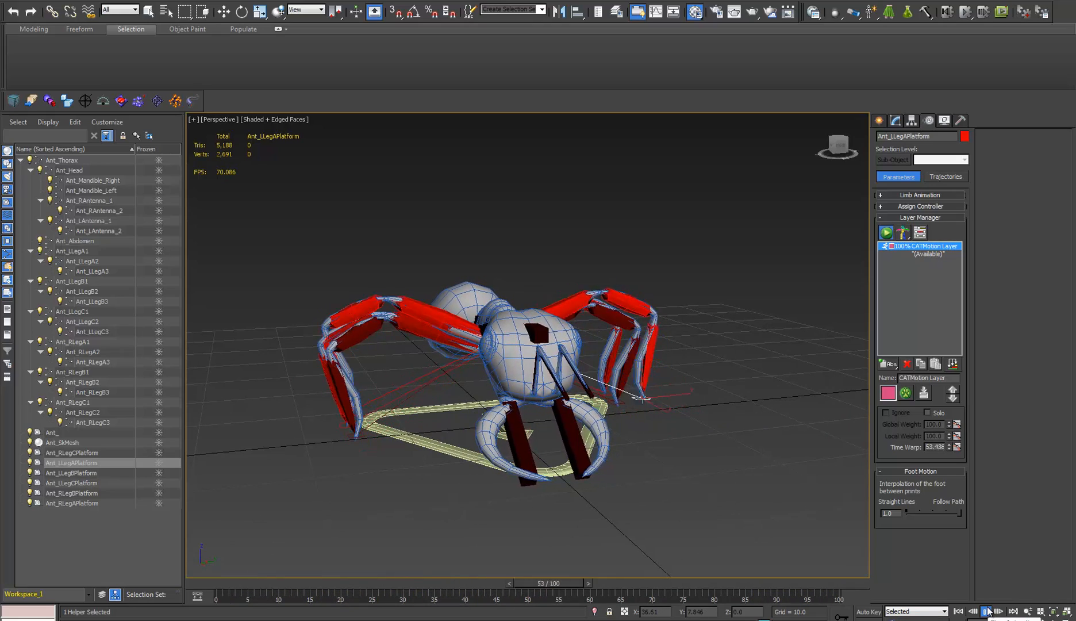
middle_click_drag(583, 468, 542, 442, "alt")
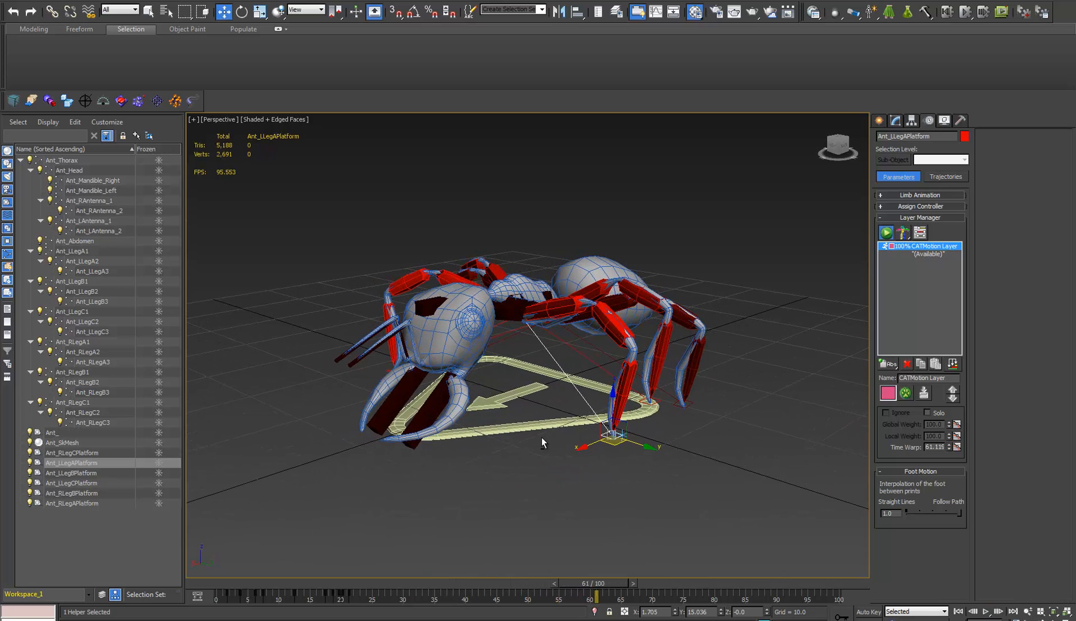